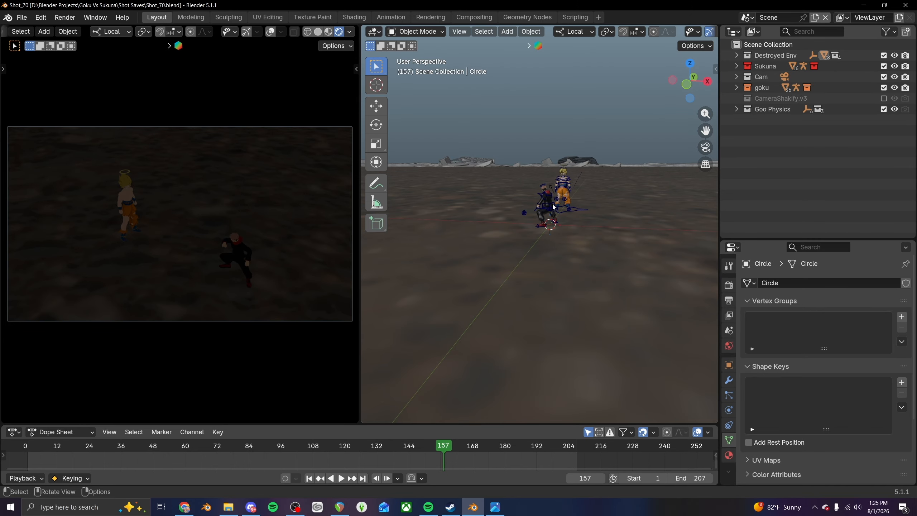
# - Switch to the Goku Vs Sukuna Production Progress sheet in Chrome and check the unfinished rows between Shot 79 and Shot 69
pyautogui.moveTo(562, 218); pyautogui.dragTo(523, 256, button='middle')
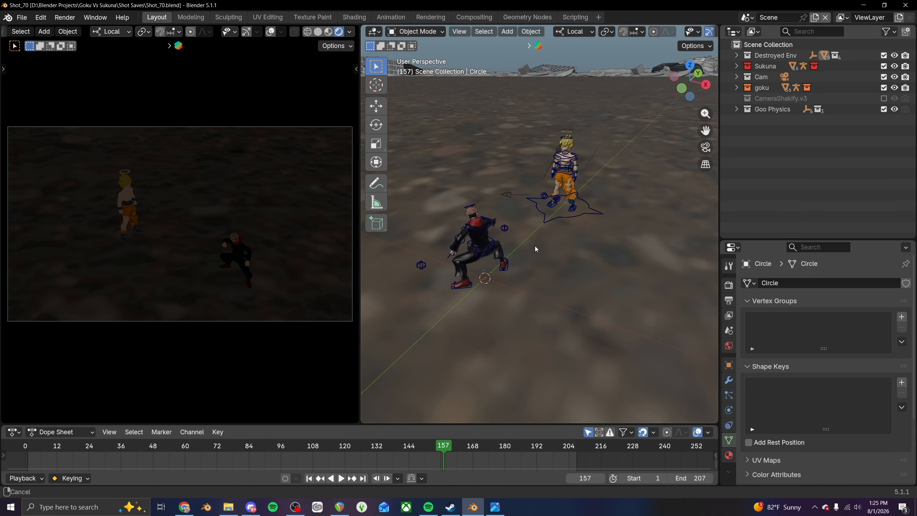
pyautogui.click(185, 507)
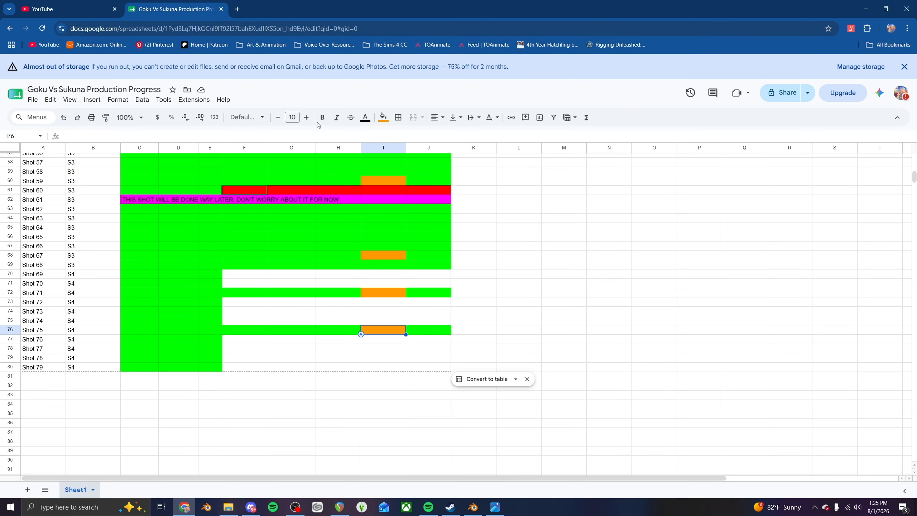
pyautogui.scroll(2, 284, 307)
pyautogui.click(249, 389)
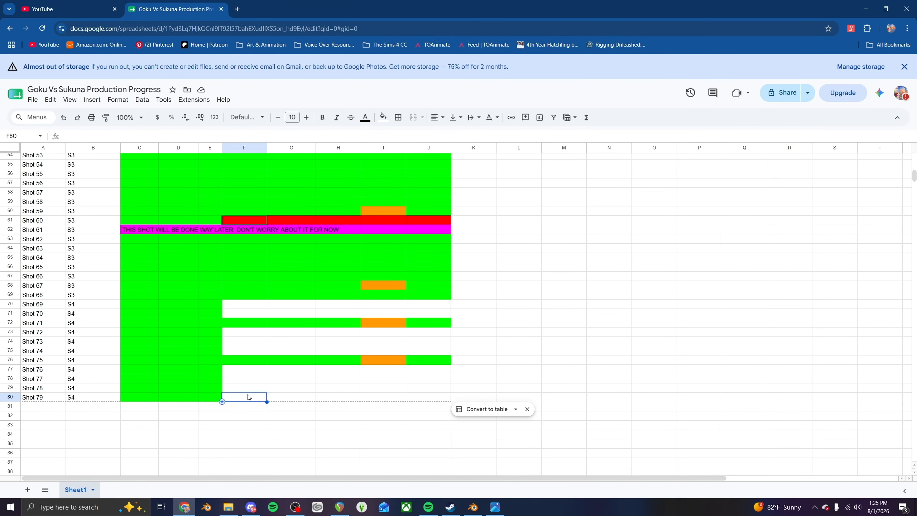
pyautogui.click(247, 377)
pyautogui.click(246, 371)
pyautogui.click(247, 348)
pyautogui.click(244, 342)
pyautogui.click(244, 332)
pyautogui.click(242, 313)
pyautogui.click(245, 304)
# - Review the earlier shot rows in the production sheet, checking the red-marked Shot 60 and Shot 24
pyautogui.scroll(8, 252, 300)
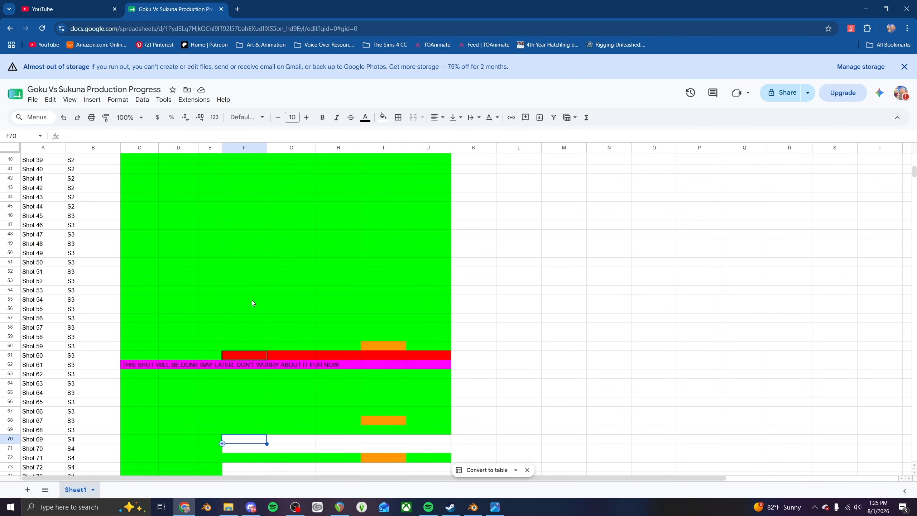
pyautogui.scroll(5, 252, 302)
pyautogui.scroll(-7, 254, 305)
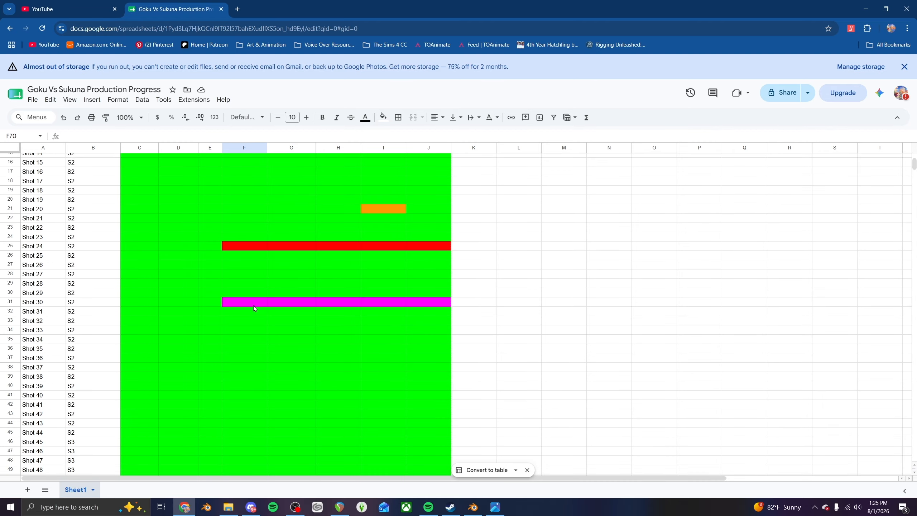
pyautogui.scroll(-3, 258, 304)
pyautogui.click(300, 355)
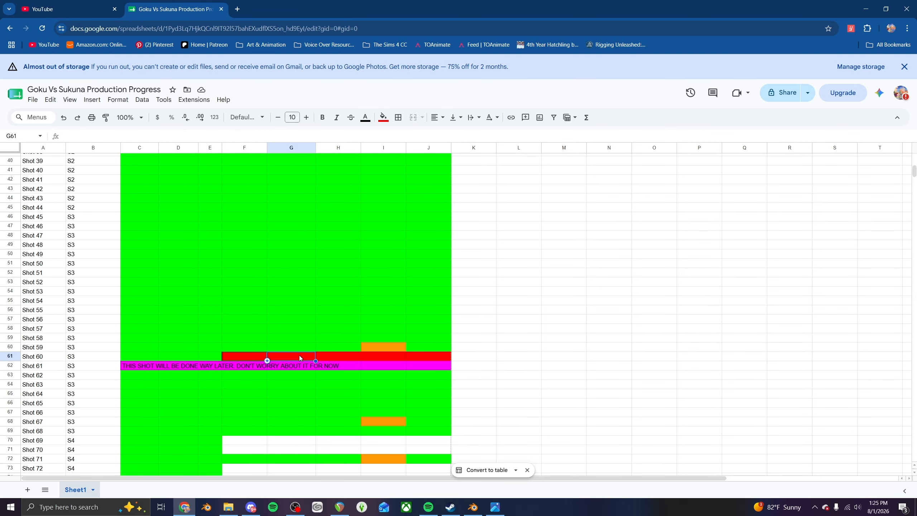
pyautogui.scroll(6, 298, 351)
pyautogui.click(292, 229)
pyautogui.scroll(-1, 312, 263)
pyautogui.scroll(-6, 314, 267)
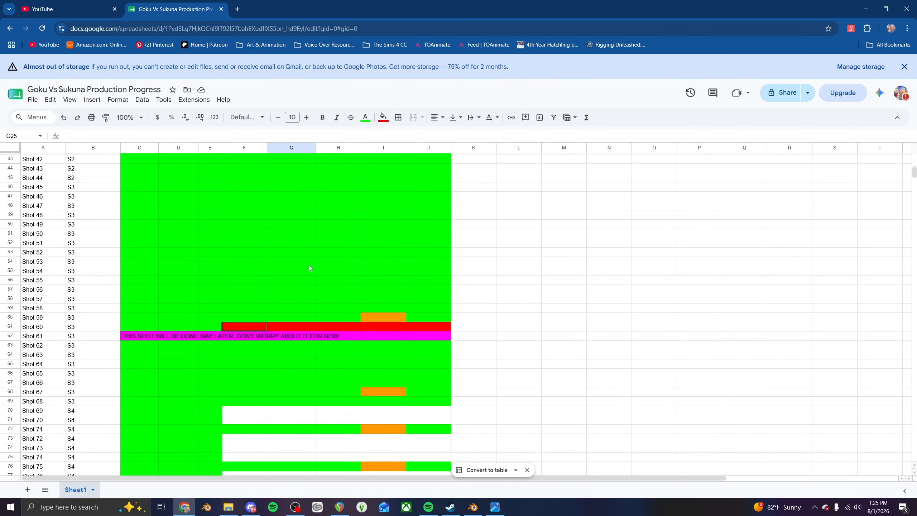
pyautogui.scroll(-3, 309, 265)
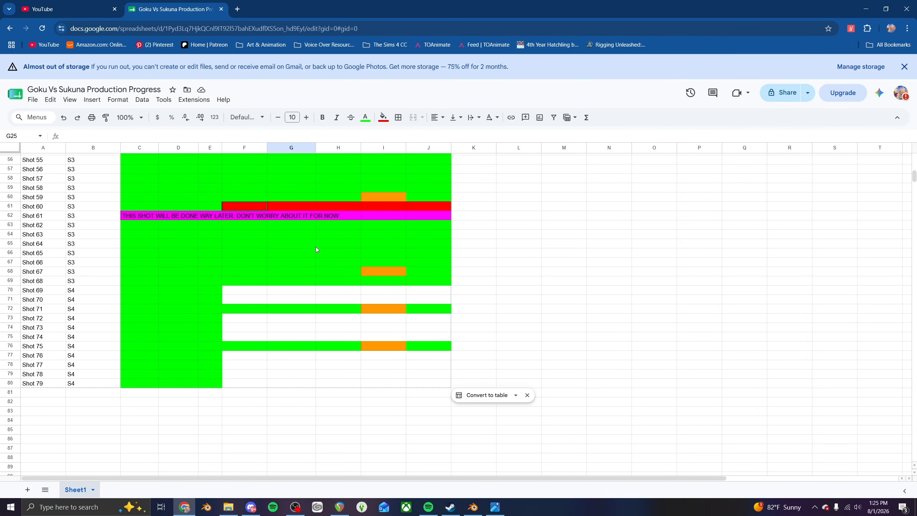
# - Check the orange-marked cells for Shots 75, 71, 67 and 59, and return to Blender
pyautogui.scroll(-1, 325, 252)
pyautogui.click(387, 303)
pyautogui.click(387, 264)
pyautogui.scroll(2, 389, 271)
pyautogui.click(384, 285)
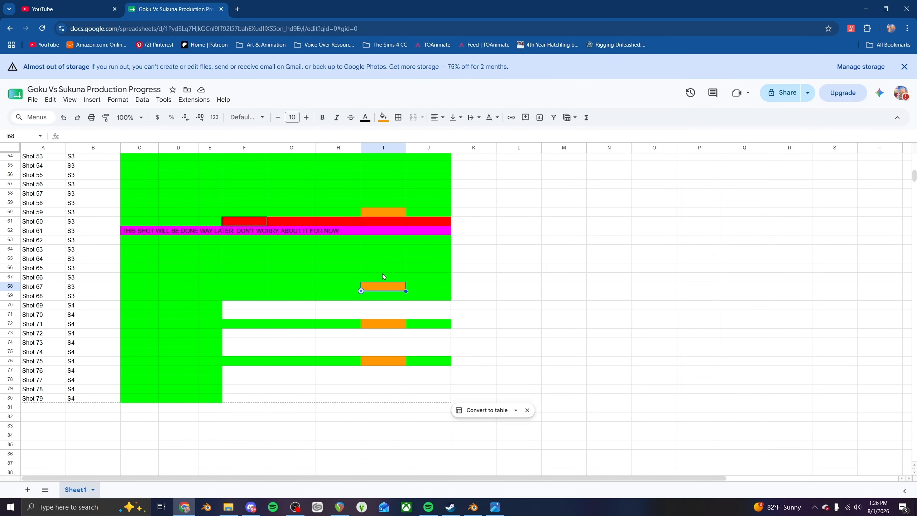
pyautogui.click(382, 213)
pyautogui.scroll(-2, 388, 267)
pyautogui.scroll(1, 393, 280)
pyautogui.click(865, 9)
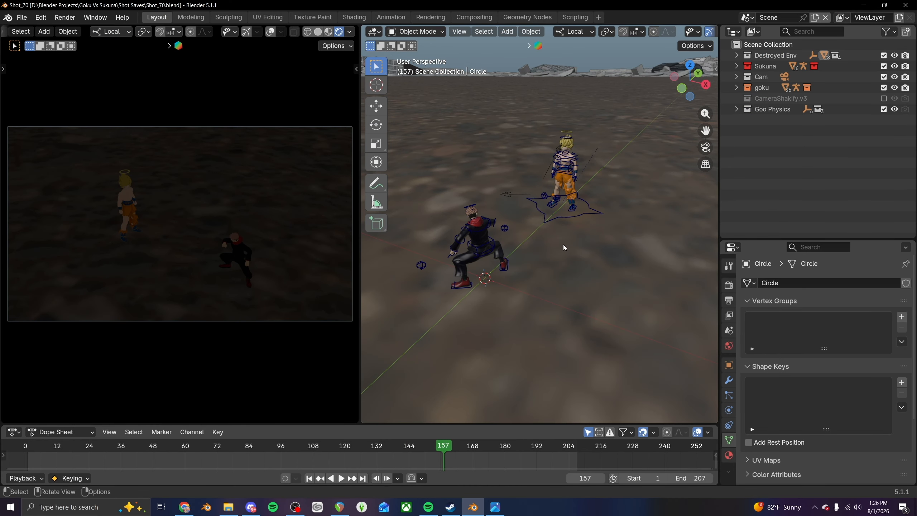
# - Show the selectable and disable-in-viewports toggles for the collections in the Outliner
pyautogui.scroll(3, 500, 276)
pyautogui.keyDown('shift'); pyautogui.moveTo(568, 215); pyautogui.dragTo(537, 271, button='middle'); pyautogui.keyUp('shift')
pyautogui.scroll(2, 538, 273)
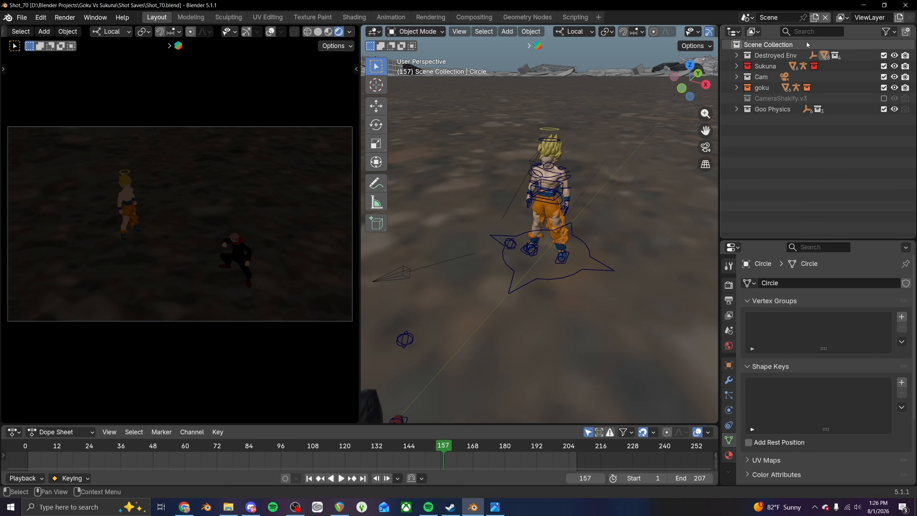
pyautogui.click(889, 31)
pyautogui.click(840, 69)
pyautogui.click(817, 67)
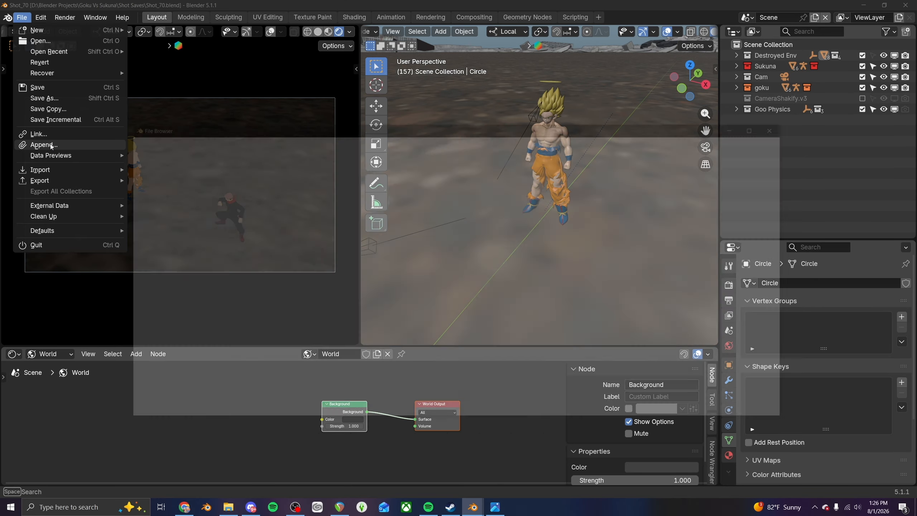
pyautogui.click(40, 143)
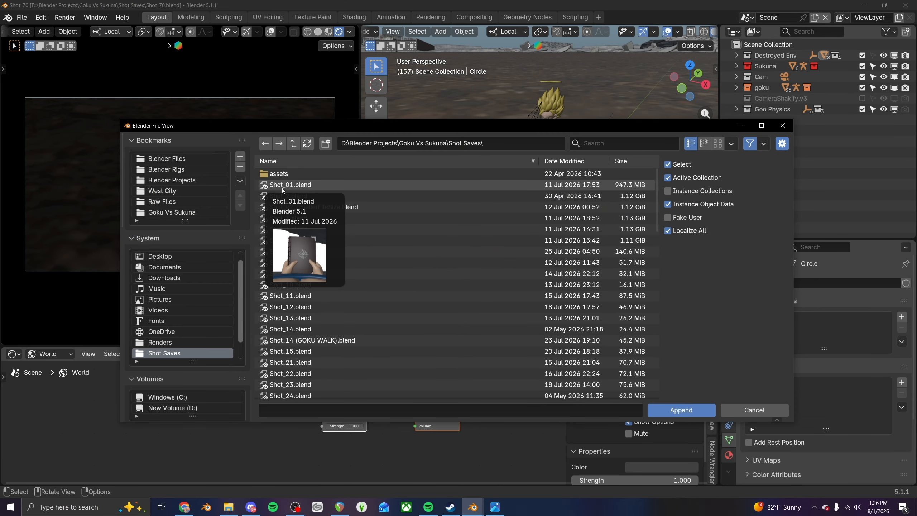
pyautogui.moveTo(305, 194)
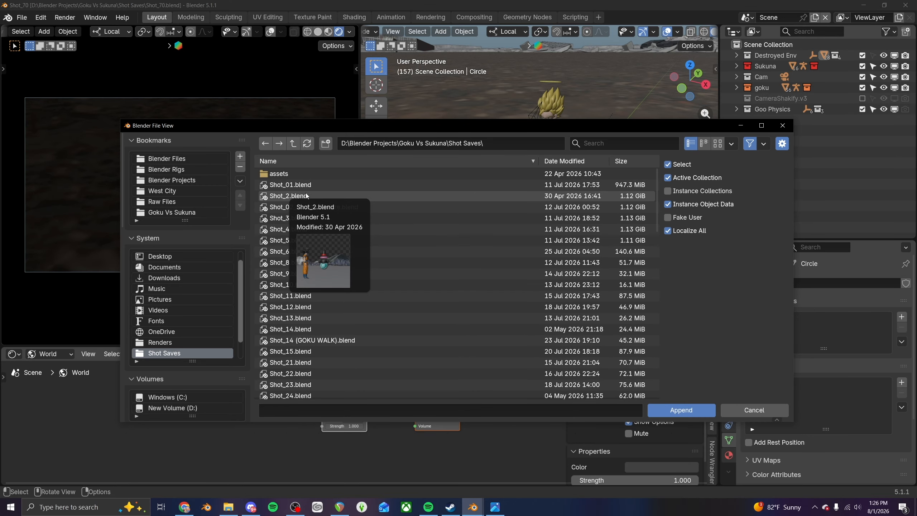
pyautogui.click(762, 409)
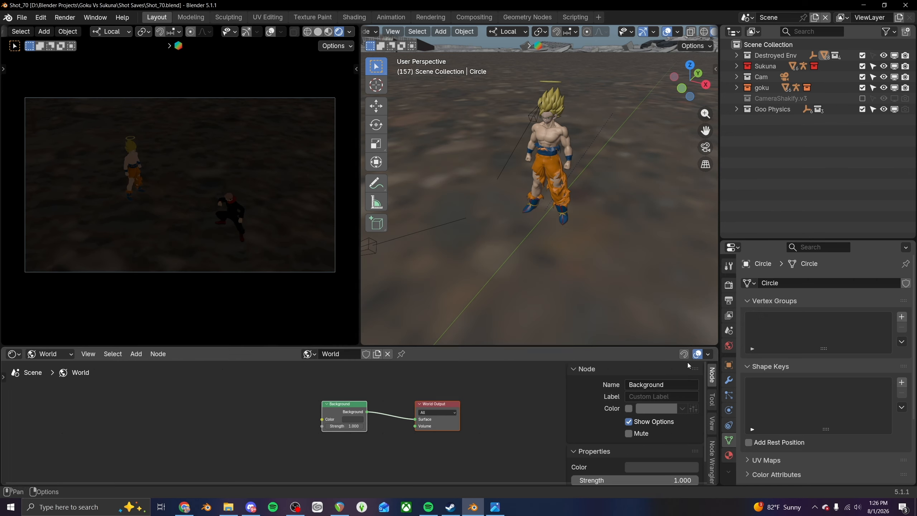
# - Set the camera view to Material Preview shading and play part of the shot's animation
pyautogui.click(328, 31)
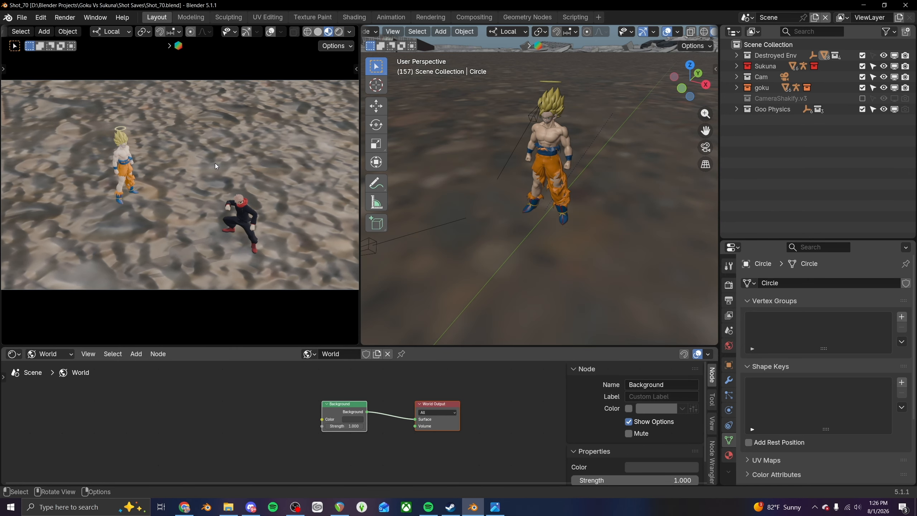
pyautogui.press('space')
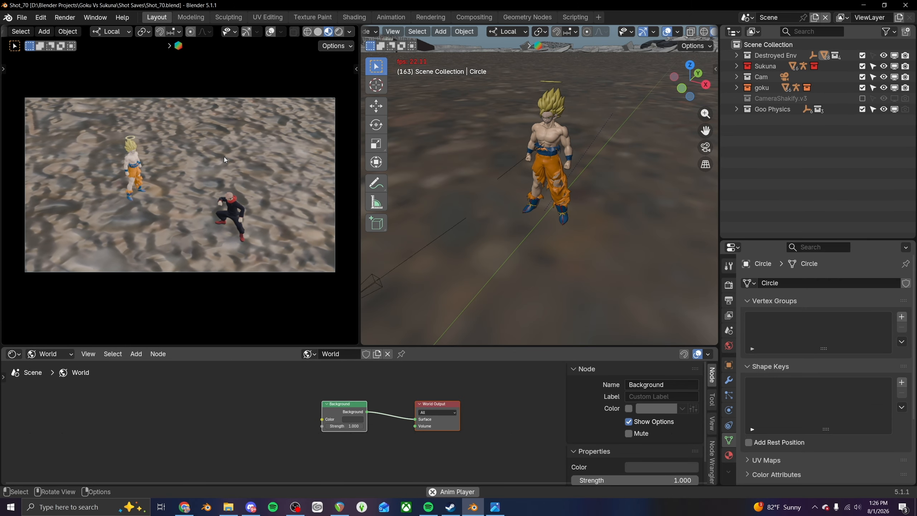
pyautogui.press('space')
# - Inspect Sukuna up close in the camera view, and return that view to Rendered shading
pyautogui.scroll(3, 218, 200)
pyautogui.keyDown('shift'); pyautogui.moveTo(258, 230); pyautogui.dragTo(193, 187, button='middle'); pyautogui.keyUp('shift')
pyautogui.scroll(4, 192, 187)
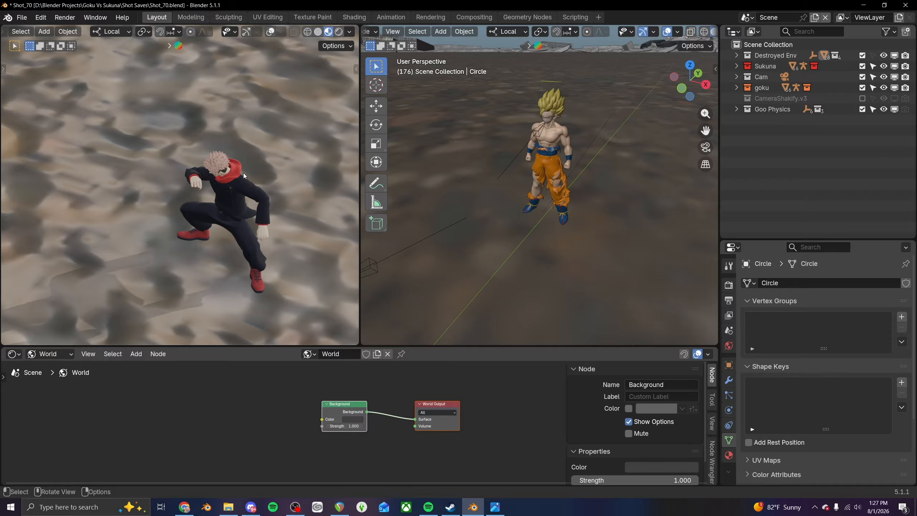
pyautogui.scroll(-9, 244, 173)
pyautogui.keyDown('shift'); pyautogui.moveTo(147, 161); pyautogui.dragTo(171, 189, button='middle'); pyautogui.keyUp('shift')
pyautogui.scroll(2, 172, 189)
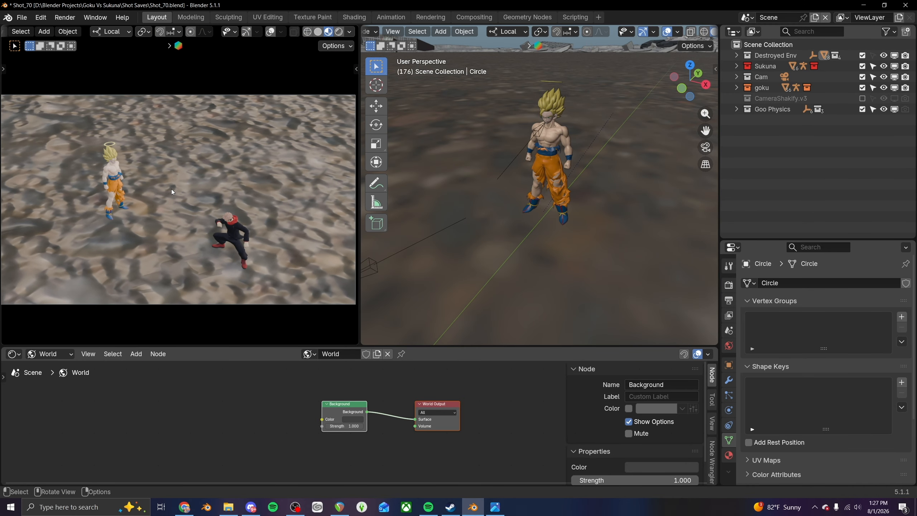
pyautogui.click(309, 354)
pyautogui.click(338, 32)
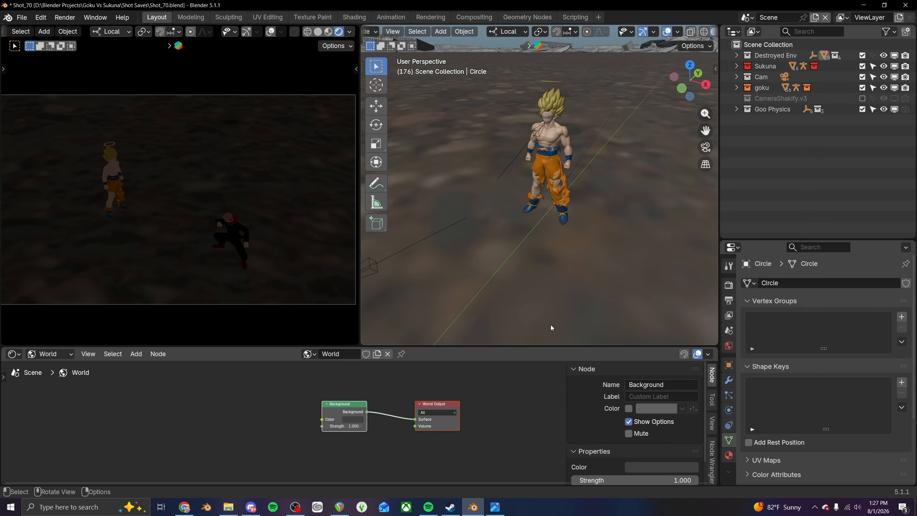
# - Enable EEVEE raytracing in the render settings and set its resolution to 1:1
pyautogui.click(729, 285)
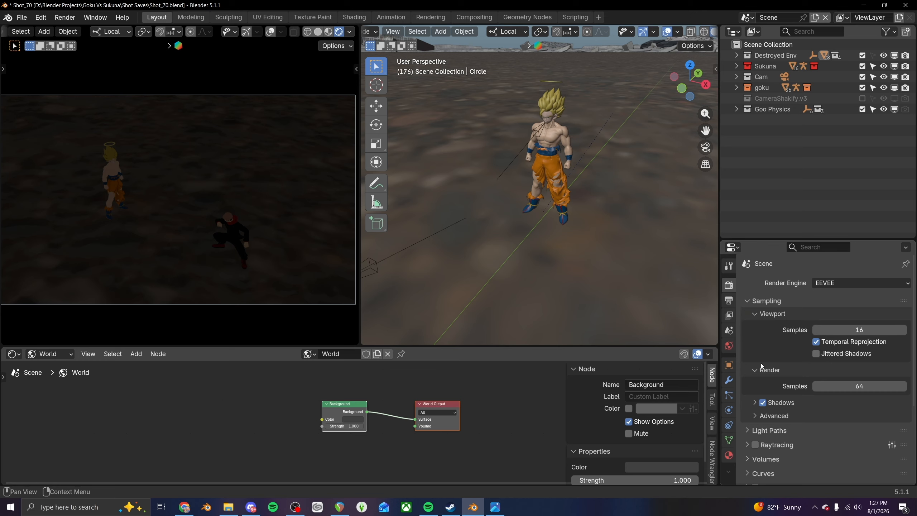
pyautogui.click(755, 444)
pyautogui.click(743, 444)
pyautogui.scroll(-5, 808, 434)
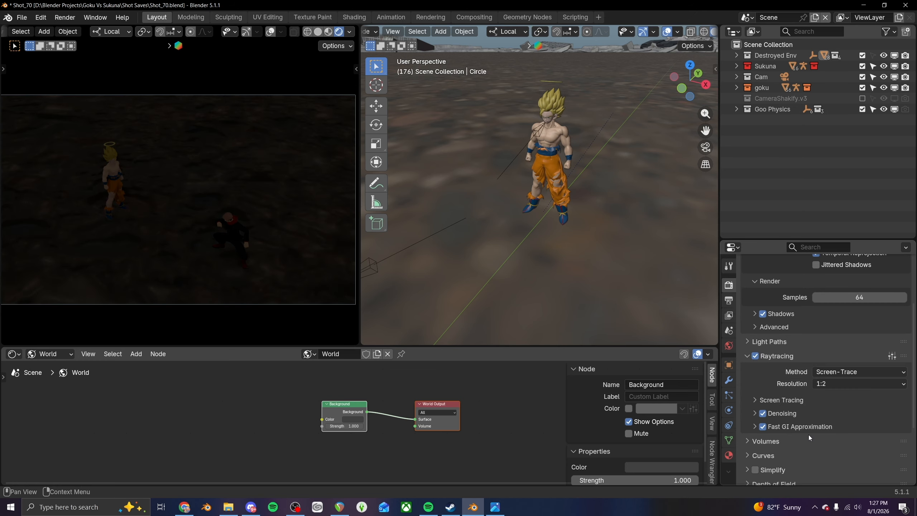
pyautogui.click(850, 385)
pyautogui.click(841, 398)
pyautogui.scroll(5, 785, 379)
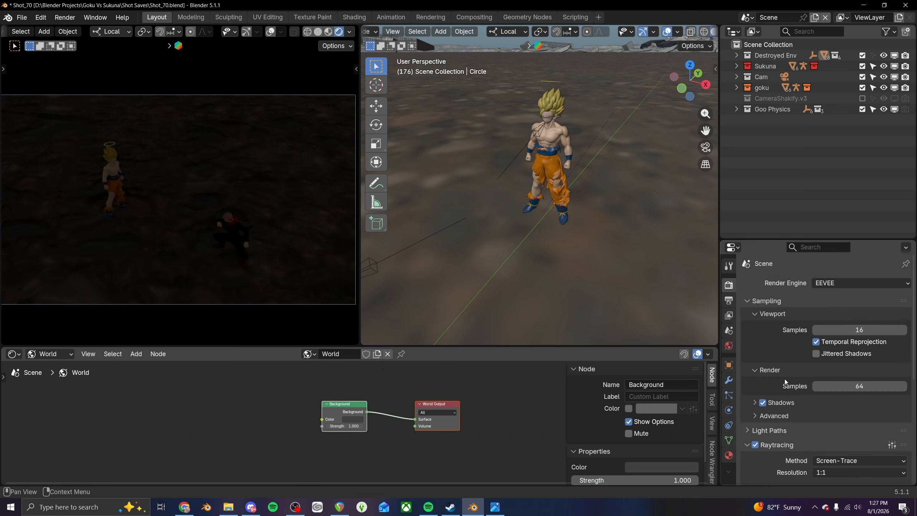
pyautogui.scroll(2, 325, 404)
# - Hide the shader editor's sidebar and save the Shot_70 file
pyautogui.press('n')
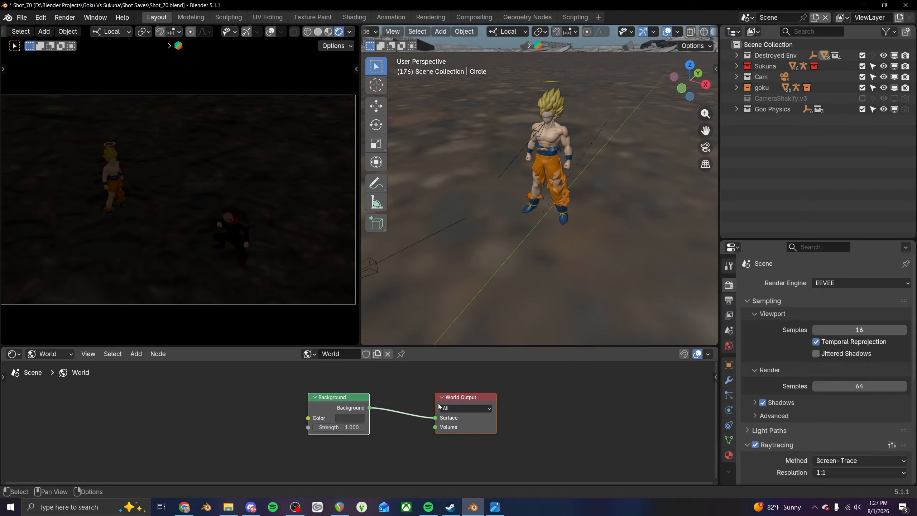
pyautogui.hotkey('ctrl', 's')
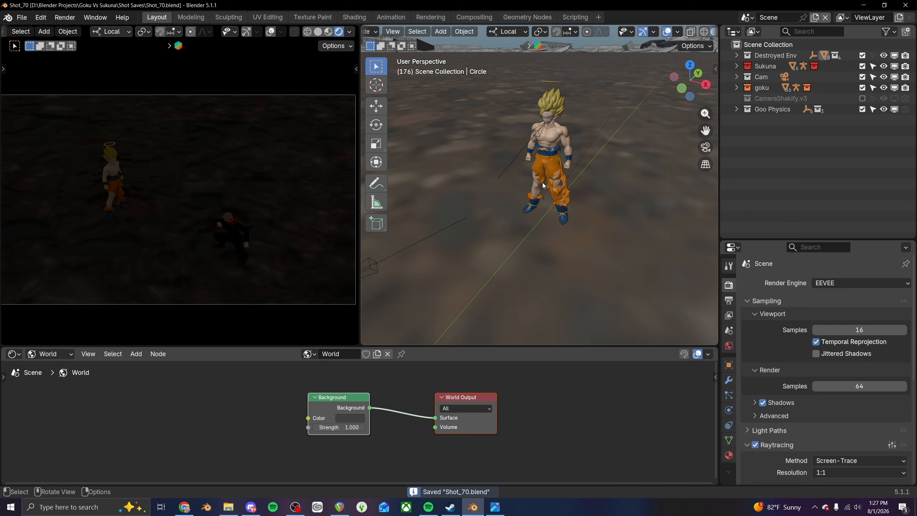
pyautogui.click(51, 354)
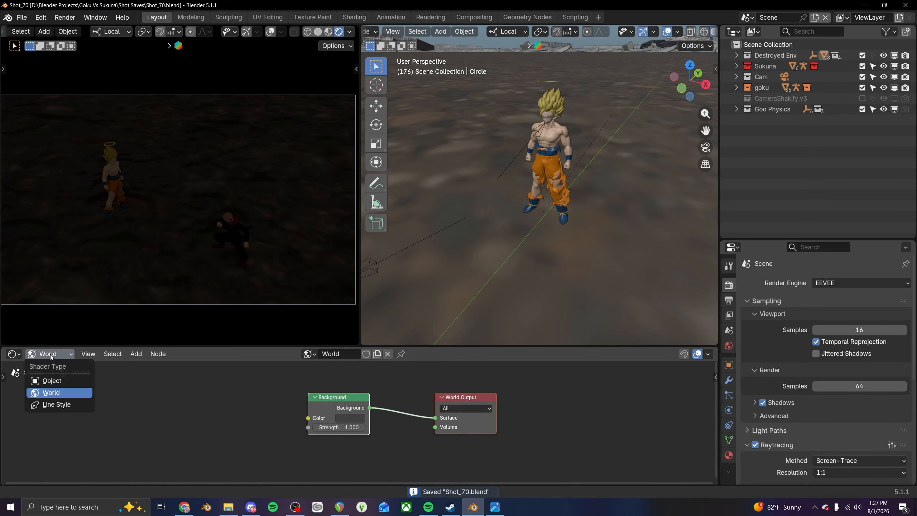
# - Append the world from Shot_4.blend and assign World.001 as the scene's world
pyautogui.click(26, 18)
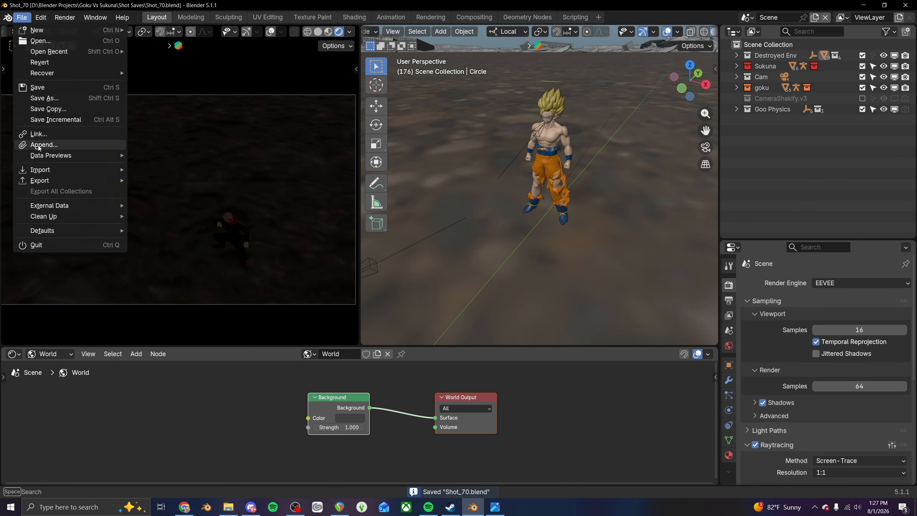
pyautogui.click(37, 144)
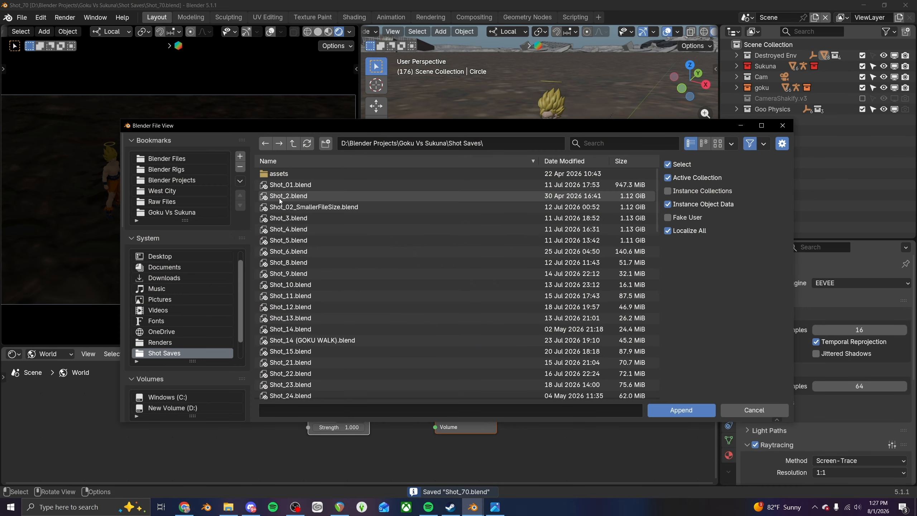
pyautogui.doubleClick(290, 229)
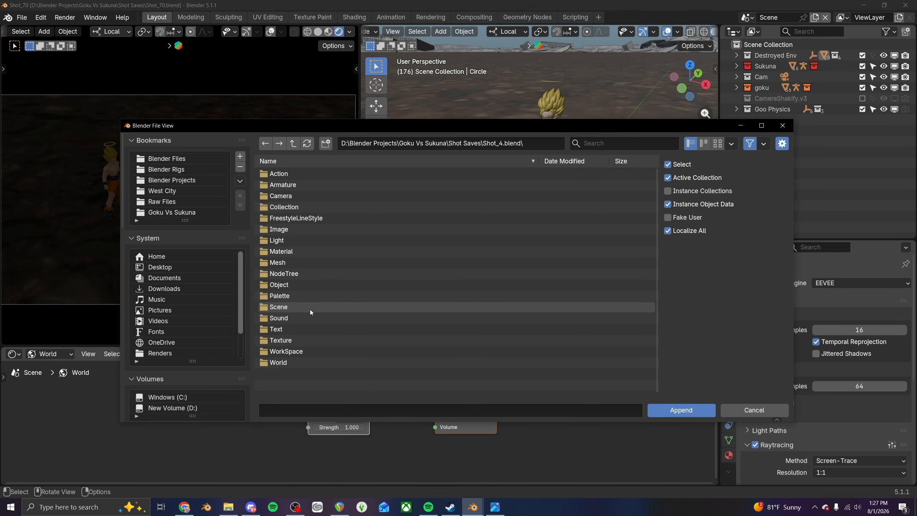
pyautogui.doubleClick(280, 362)
pyautogui.doubleClick(286, 173)
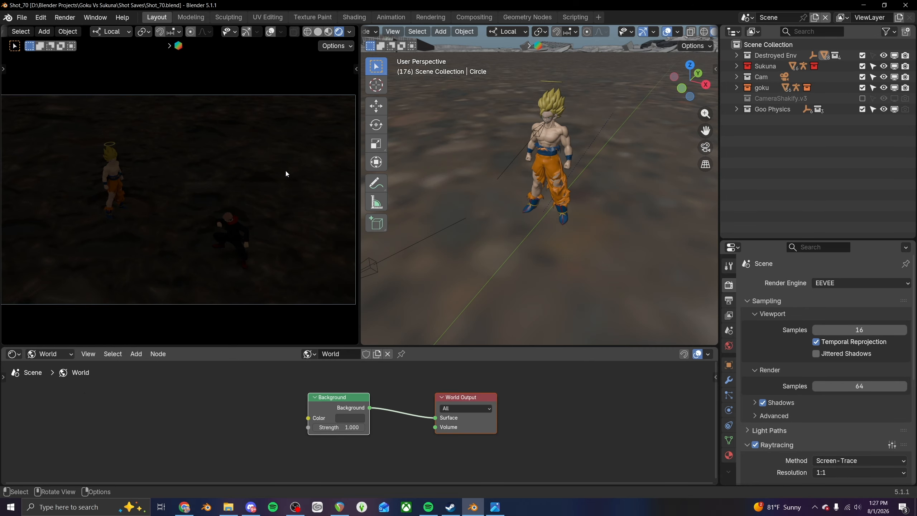
pyautogui.click(310, 356)
pyautogui.click(339, 381)
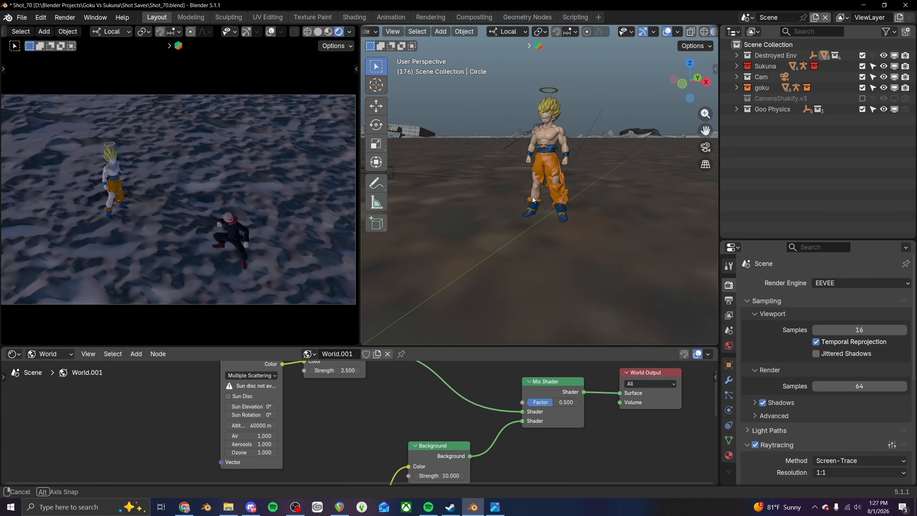
# - Preview the starry sky and both characters with Rendered shading in the perspective viewport, and switch it back to Solid shading
pyautogui.scroll(-2, 683, 32)
pyautogui.click(698, 32)
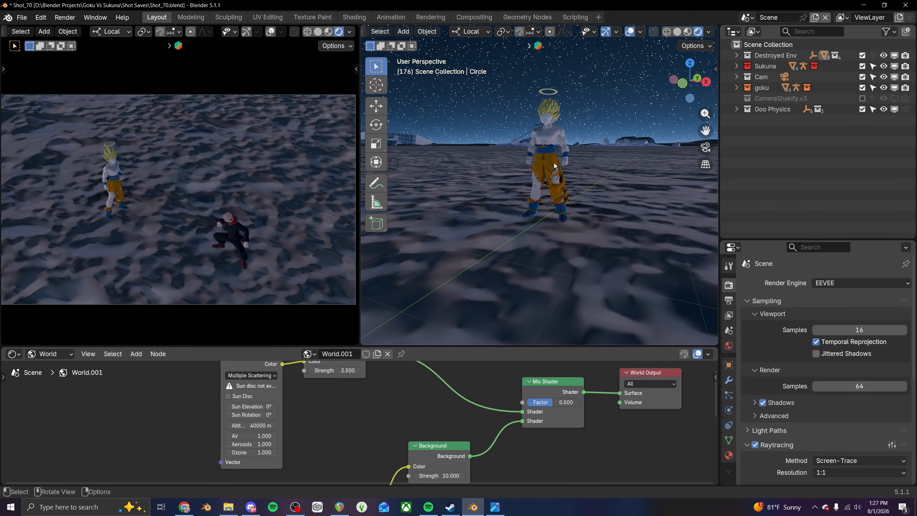
pyautogui.moveTo(524, 111)
pyautogui.keyDown('shift'); pyautogui.mouseDown(button='middle')
pyautogui.moveTo(515, 229)
pyautogui.moveTo(543, 252)
pyautogui.moveTo(582, 225)
pyautogui.moveTo(577, 219)
pyautogui.mouseUp(button='middle'); pyautogui.keyUp('shift')
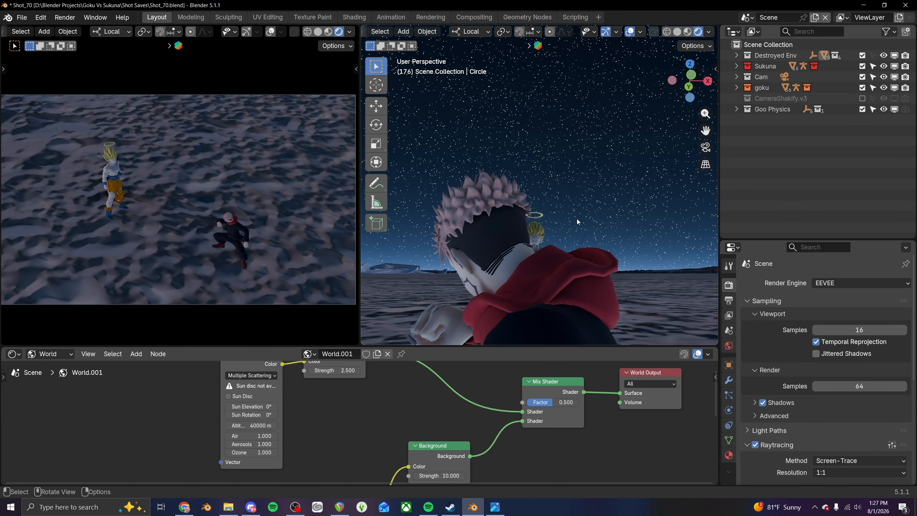
pyautogui.moveTo(546, 263); pyautogui.dragTo(556, 310, button='middle')
pyautogui.click(677, 31)
# - Select Goku's halo and switch the shader editor from world to object shading to show its material
pyautogui.moveTo(592, 155); pyautogui.dragTo(563, 216, button='middle')
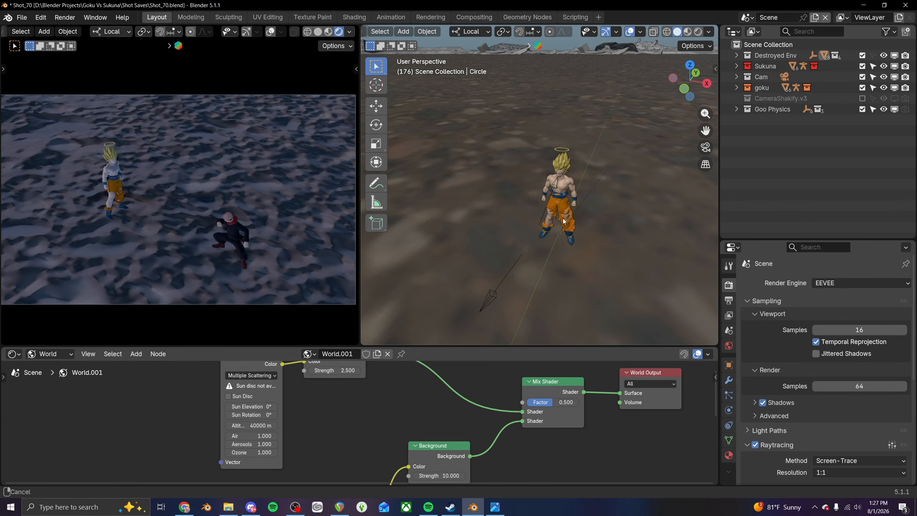
pyautogui.scroll(5, 420, 32)
pyautogui.scroll(5, 557, 184)
pyautogui.keyDown('shift'); pyautogui.moveTo(557, 184); pyautogui.dragTo(506, 162, button='middle'); pyautogui.keyUp('shift')
pyautogui.scroll(3, 553, 197)
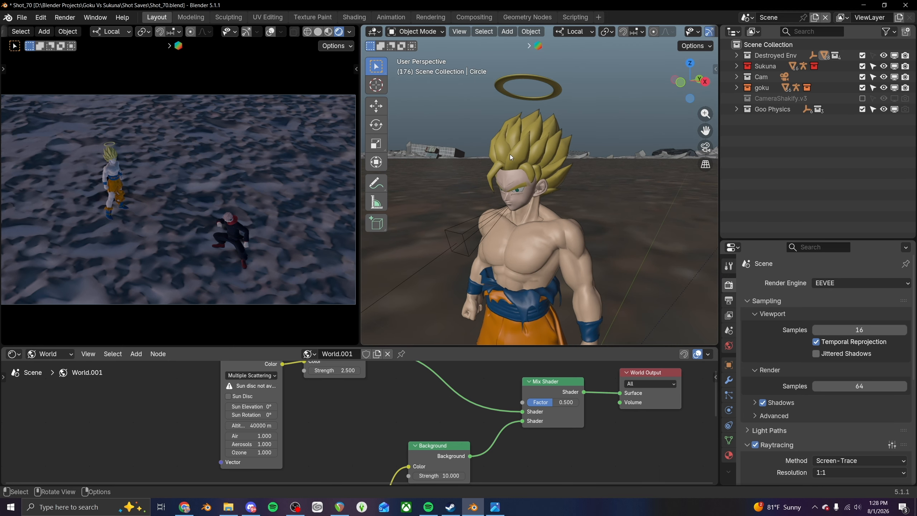
pyautogui.click(560, 80)
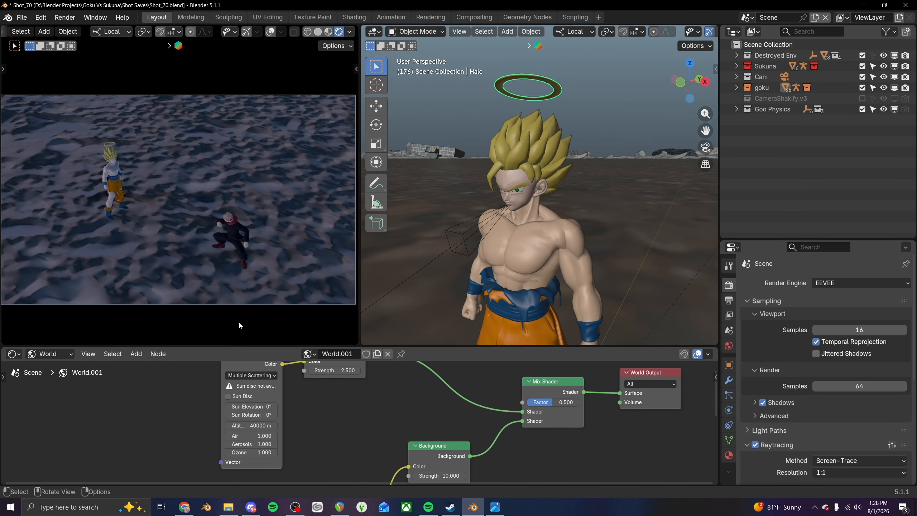
pyautogui.click(58, 354)
pyautogui.click(51, 380)
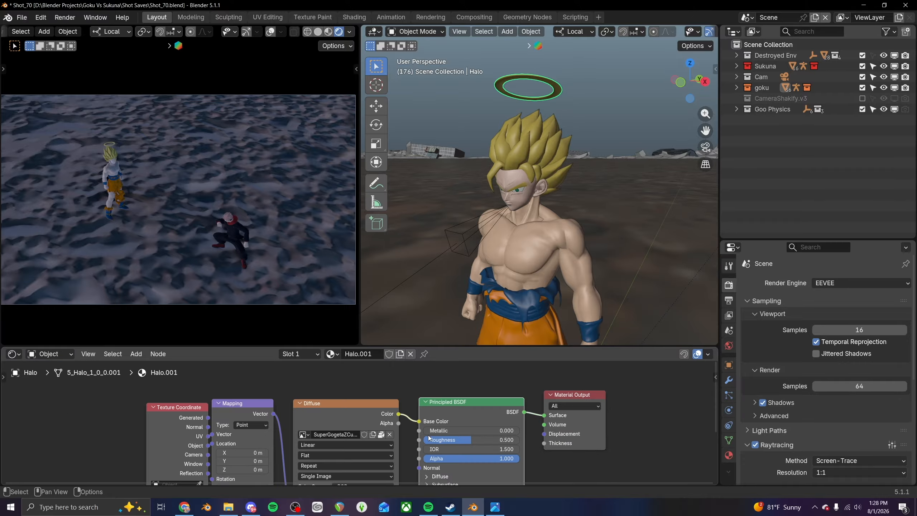
# - Set the halo material's emission color to hex FFFEB4FF and raise its emission strength so it glows
pyautogui.moveTo(427, 438); pyautogui.dragTo(364, 435, button='middle')
pyautogui.scroll(4, 363, 422)
pyautogui.click(368, 402)
pyautogui.click(461, 418)
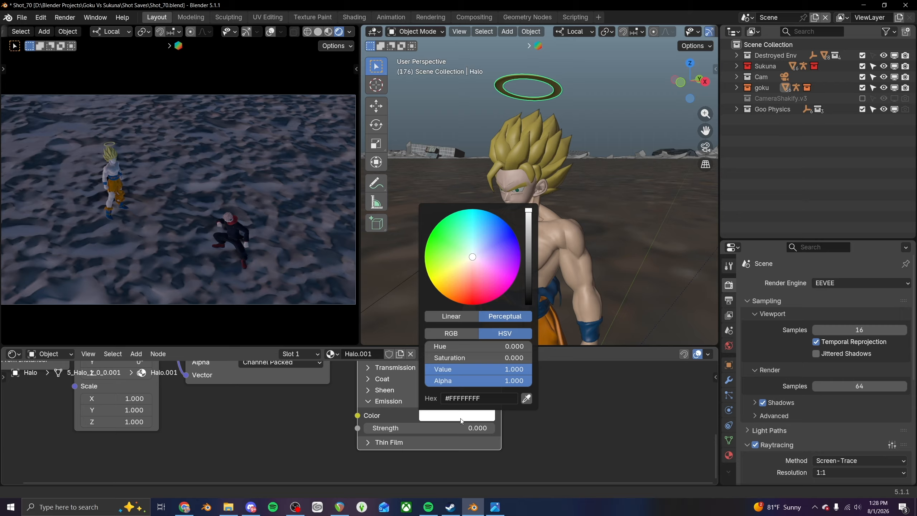
pyautogui.click(471, 398)
pyautogui.write('fffeb')
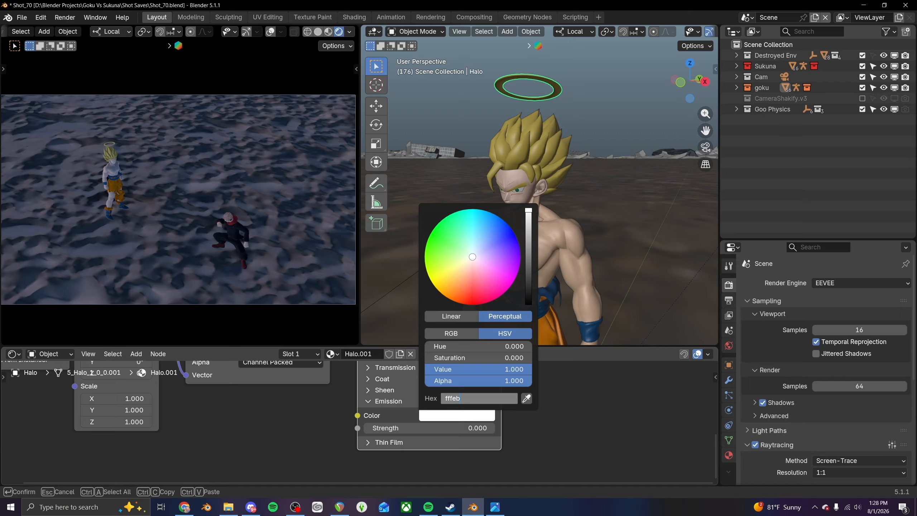
pyautogui.write('4ff')
pyautogui.press('Return')
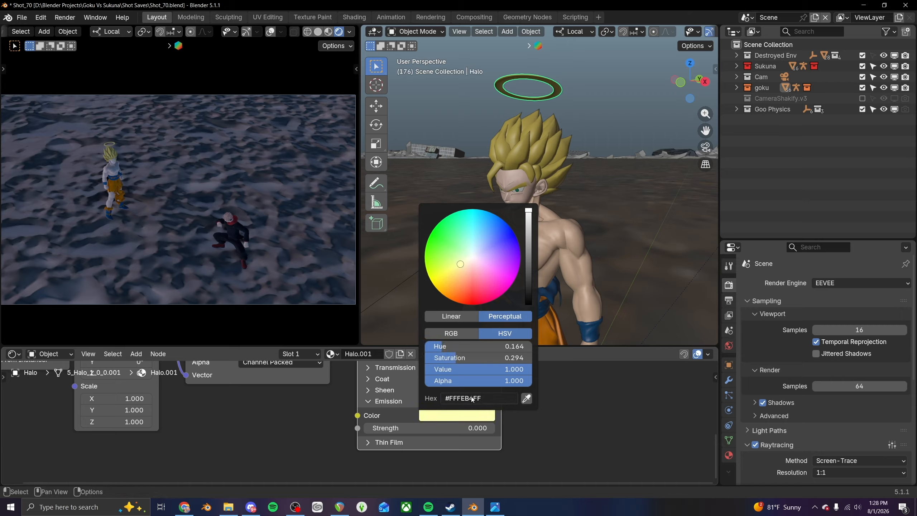
pyautogui.doubleClick(477, 428)
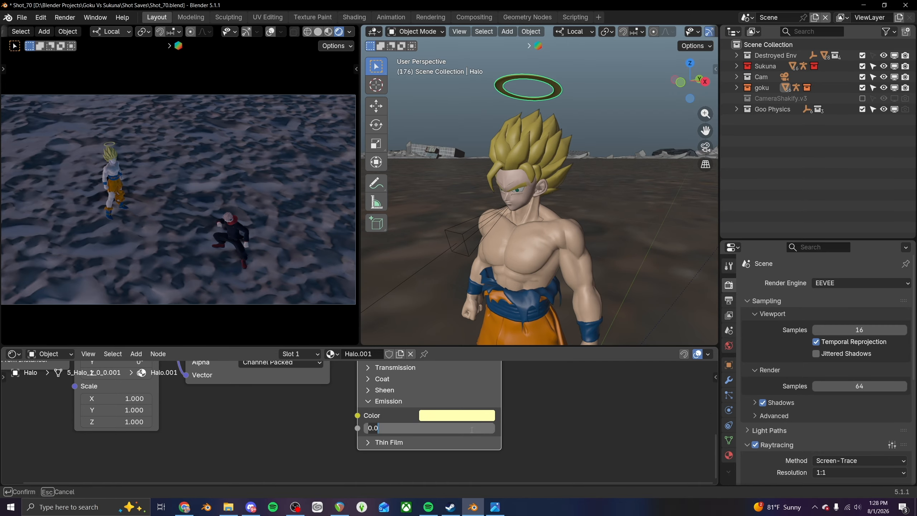
pyautogui.press('Return')
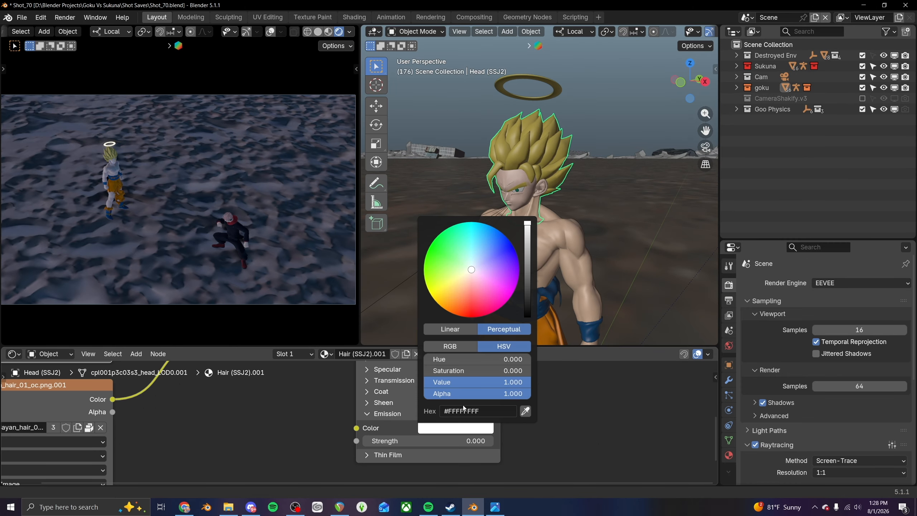
# - Set the Hair (SSJ2).001 material's emission color to hex FFF696FF and its emission strength to 1.5
pyautogui.click(465, 412)
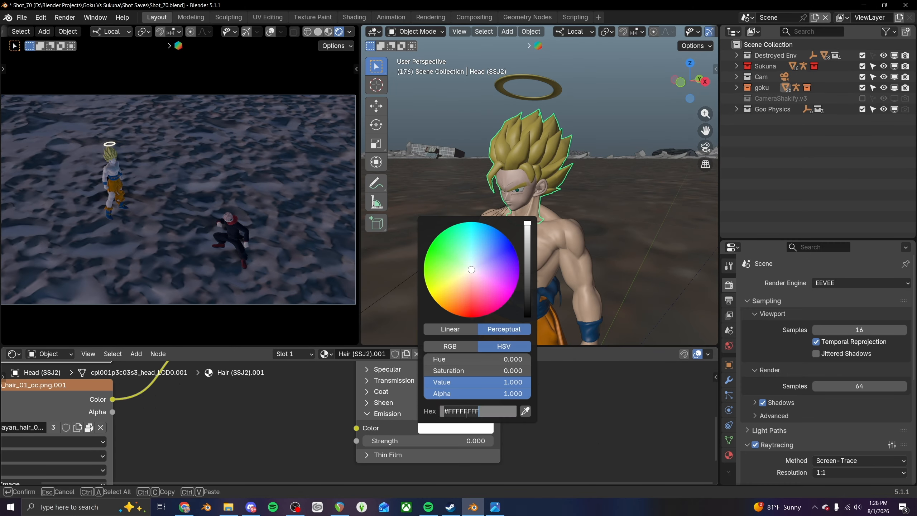
pyautogui.write('fff696ff')
pyautogui.press('Return')
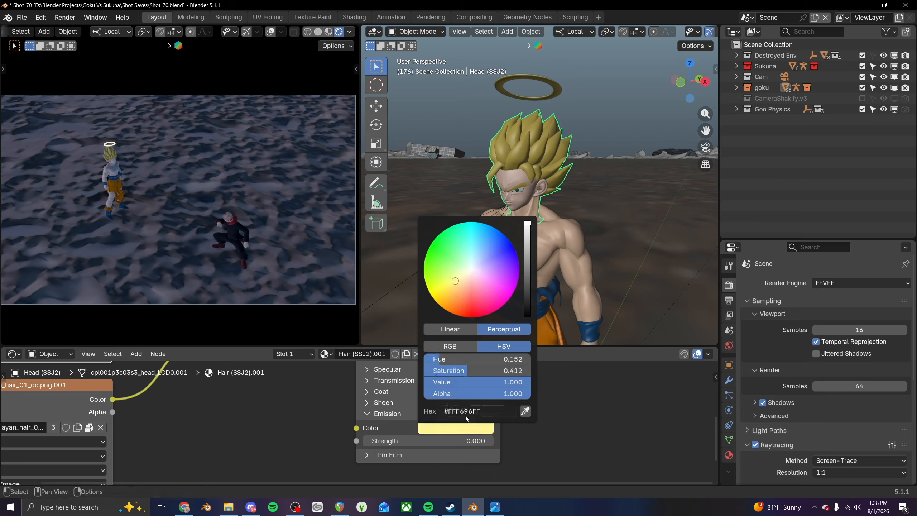
pyautogui.click(465, 441)
pyautogui.write('1')
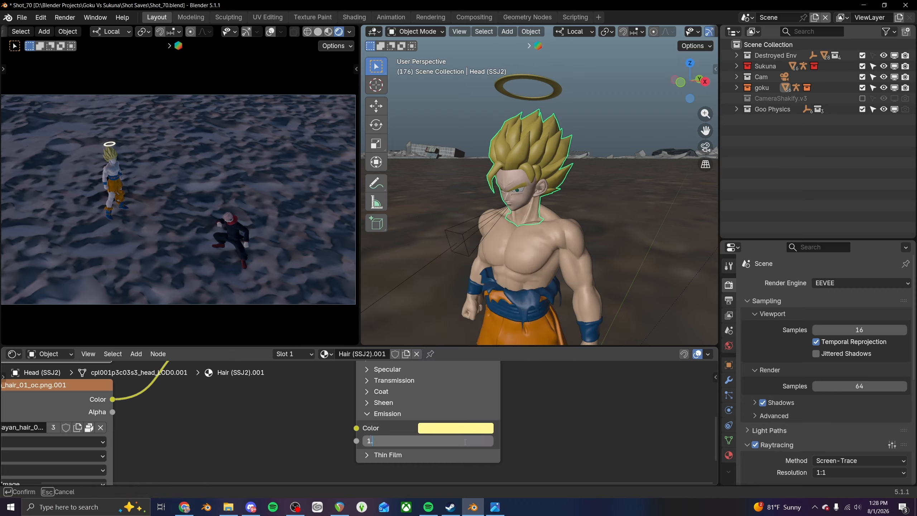
pyautogui.write('.5')
pyautogui.press('Return')
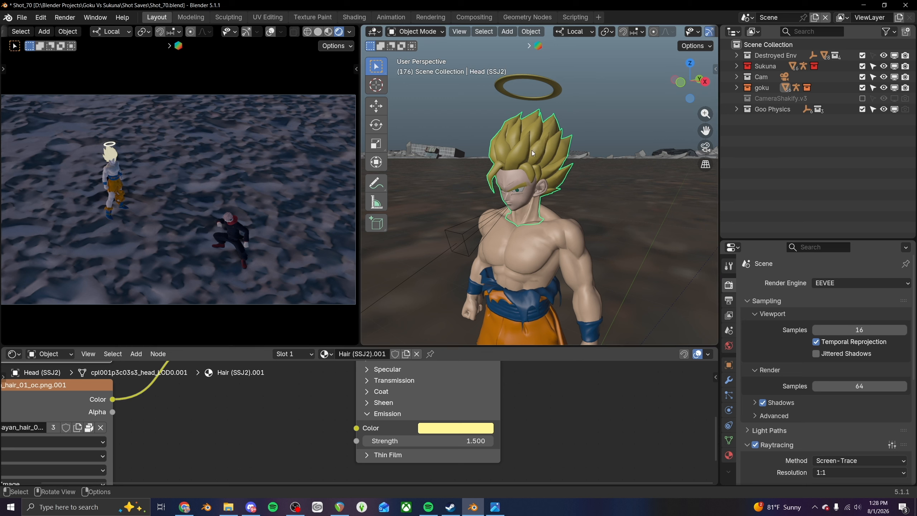
# - Copy the hex code of the hair material's emission color
pyautogui.click(479, 428)
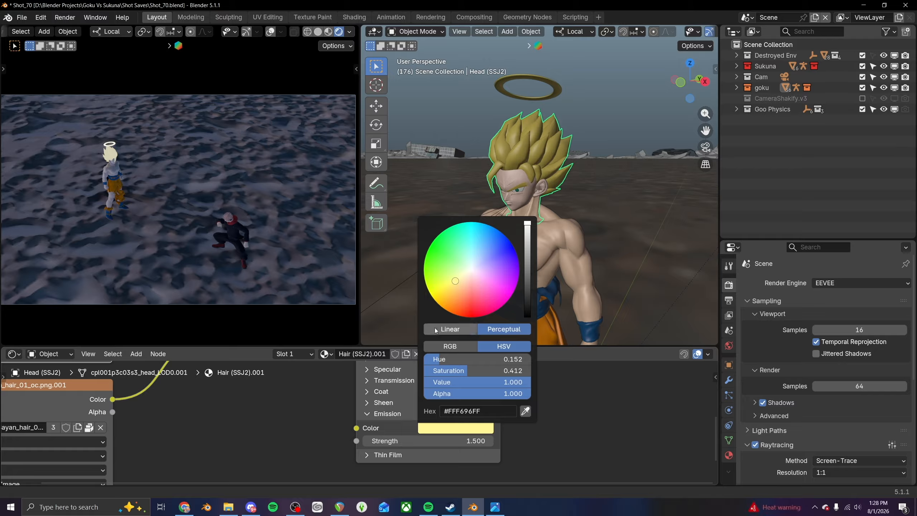
pyautogui.moveTo(528, 261); pyautogui.dragTo(571, 255, button='middle')
pyautogui.click(461, 428)
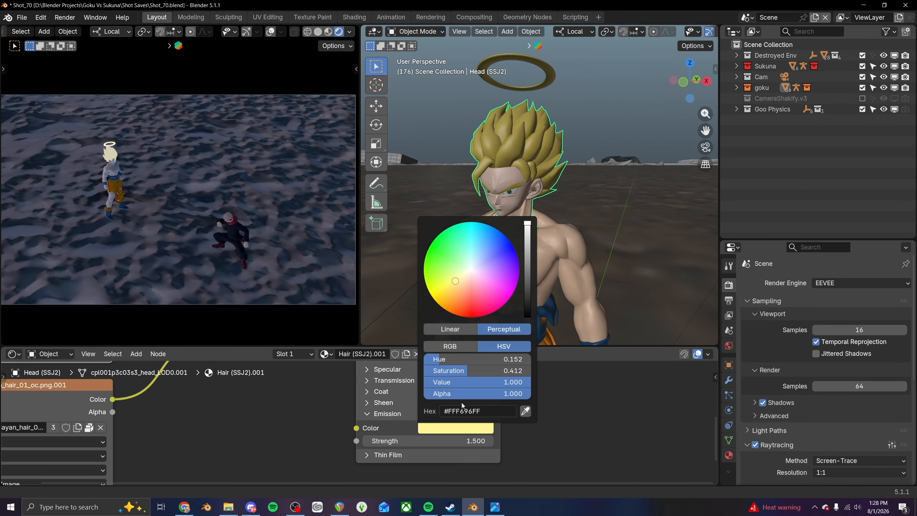
pyautogui.click(463, 412)
pyautogui.press('Return')
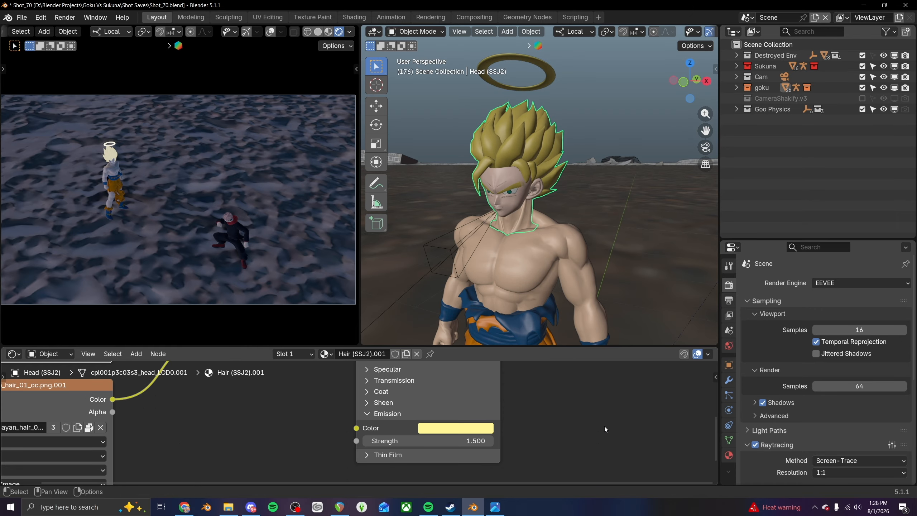
# - Choose the Brow (SSJ2).001 material on Goku's head and paste the copied hair hex code as its emission color
pyautogui.click(729, 455)
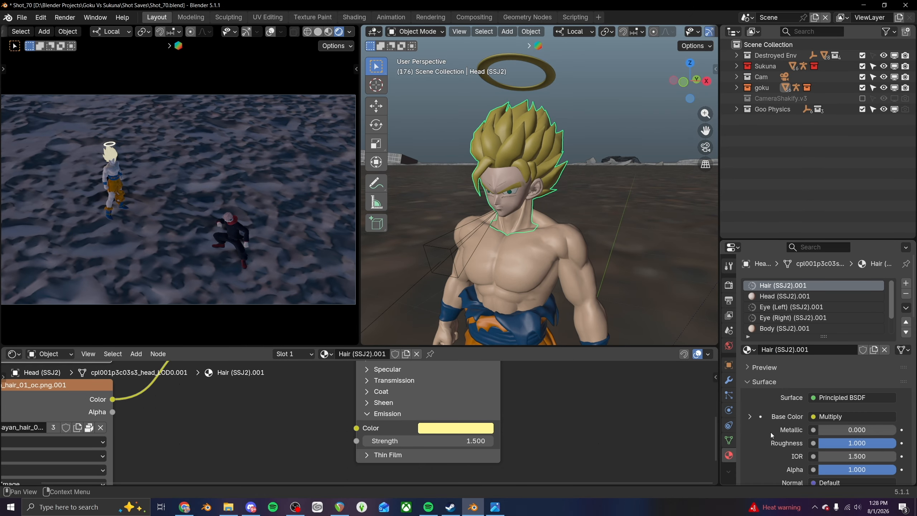
pyautogui.scroll(-2, 779, 309)
pyautogui.click(780, 317)
pyautogui.moveTo(385, 455); pyautogui.dragTo(497, 376, button='middle')
pyautogui.click(357, 456)
pyautogui.moveTo(357, 456); pyautogui.dragTo(365, 394, button='middle')
pyautogui.click(466, 397)
pyautogui.click(469, 383)
pyautogui.hotkey('ctrl', 'v')
pyautogui.press('Return')
# - Set the brow material's emission strength to 1.5 and save the Shot_70 file
pyautogui.click(459, 413)
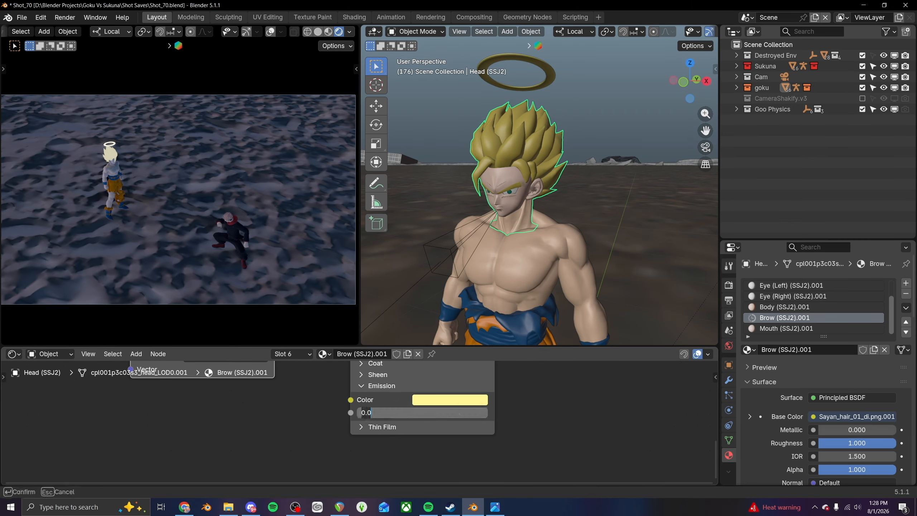
pyautogui.press('BackSpace')
pyautogui.press('BackSpace')
pyautogui.press('BackSpace')
pyautogui.write('1.5')
pyautogui.press('Return')
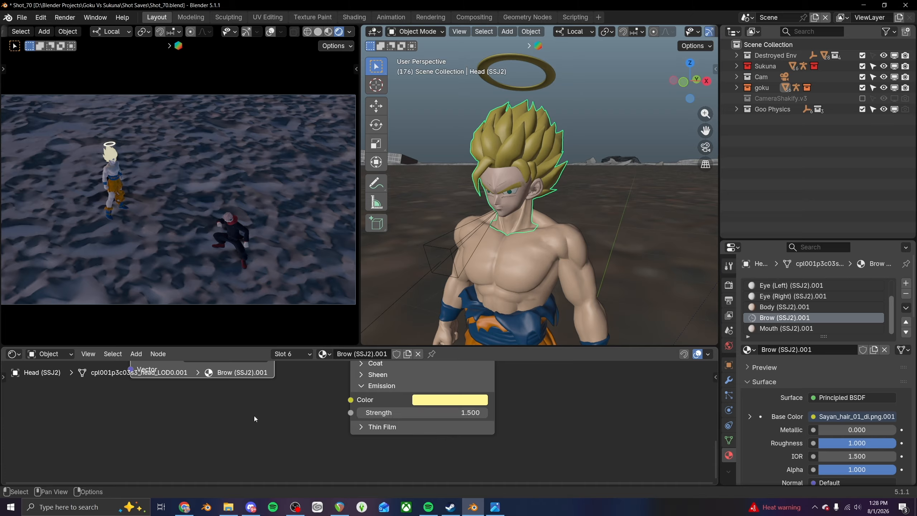
pyautogui.hotkey('ctrl', 's')
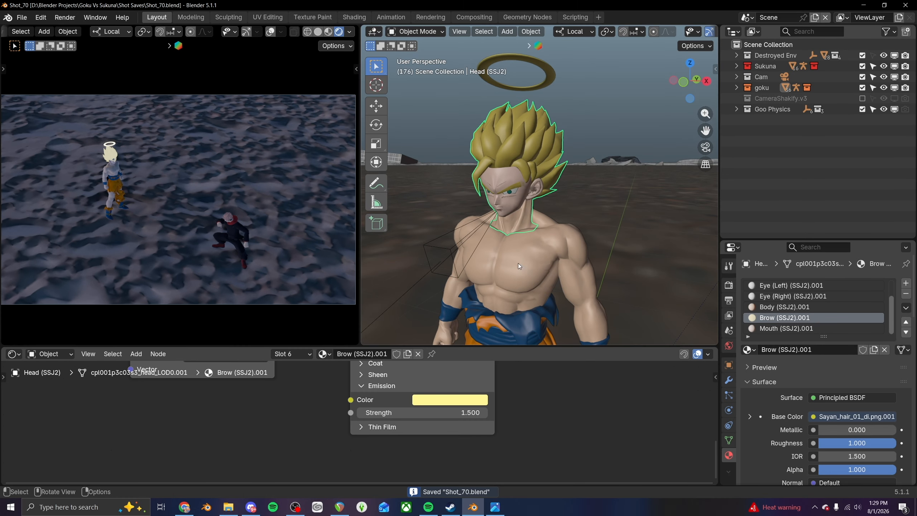
# - Replace the shader editor with the Dope Sheet, play the animation from the start, return to frame 1 and save the file
pyautogui.scroll(-5, 518, 262)
pyautogui.scroll(5, 518, 262)
pyautogui.moveTo(518, 262)
pyautogui.mouseDown(button='middle')
pyautogui.moveTo(591, 255)
pyautogui.moveTo(516, 252)
pyautogui.mouseUp(button='middle')
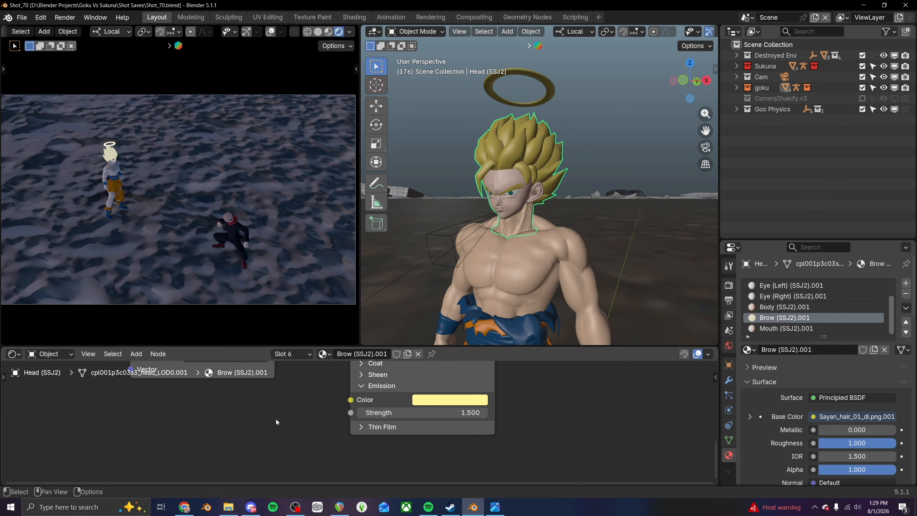
pyautogui.click(13, 353)
pyautogui.click(183, 382)
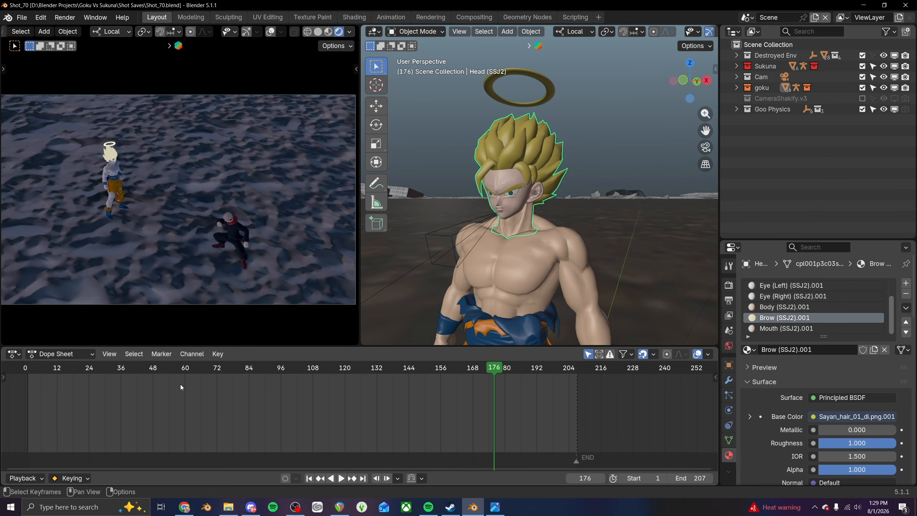
pyautogui.click(30, 368)
pyautogui.press('space')
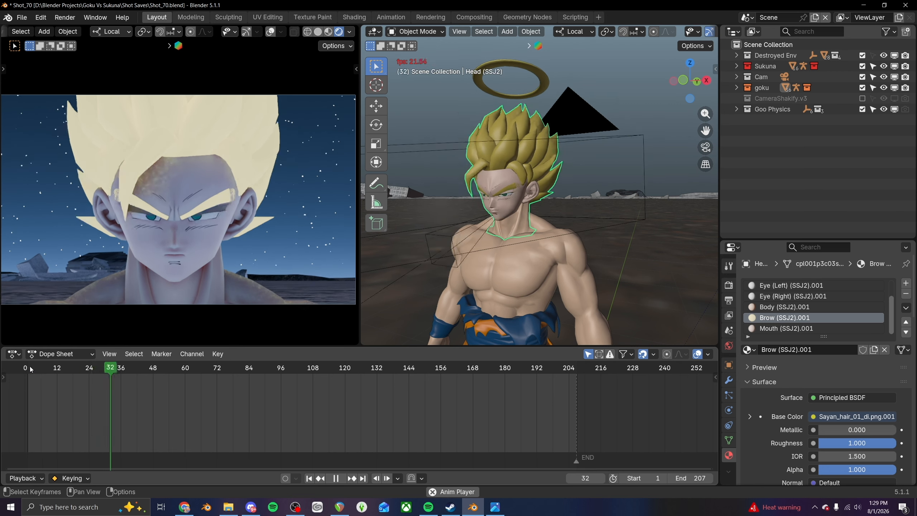
pyautogui.click(31, 368)
pyautogui.press('Escape')
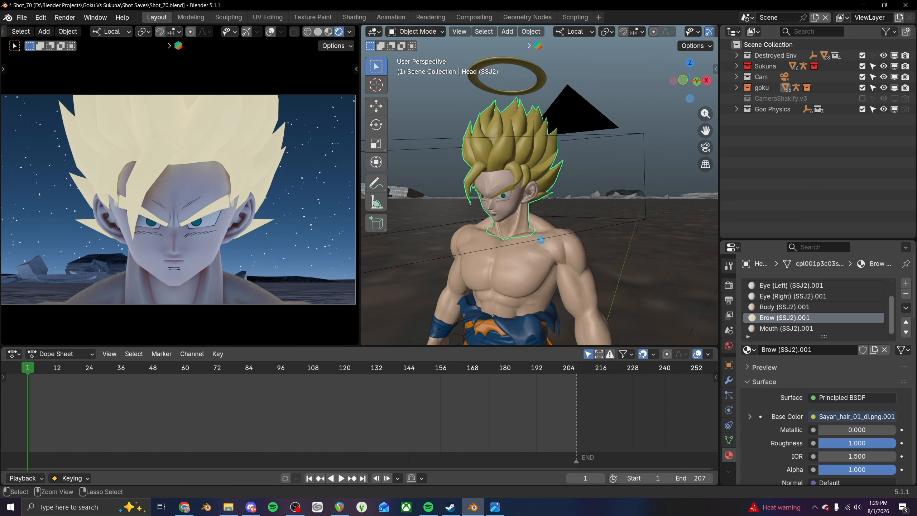
pyautogui.hotkey('ctrl', 's')
# - Make Cam the active collection, select the camera inside it and show its lens properties
pyautogui.click(765, 45)
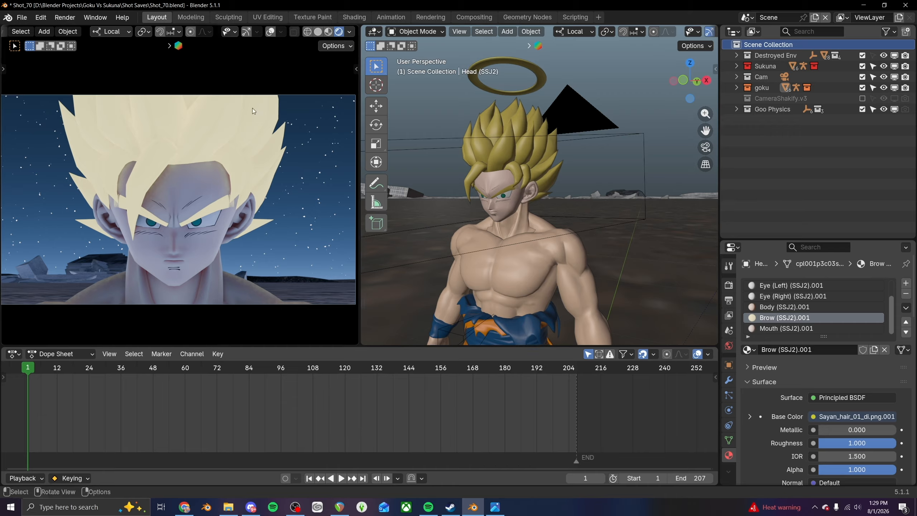
pyautogui.rightClick(749, 77)
pyautogui.click(665, 237)
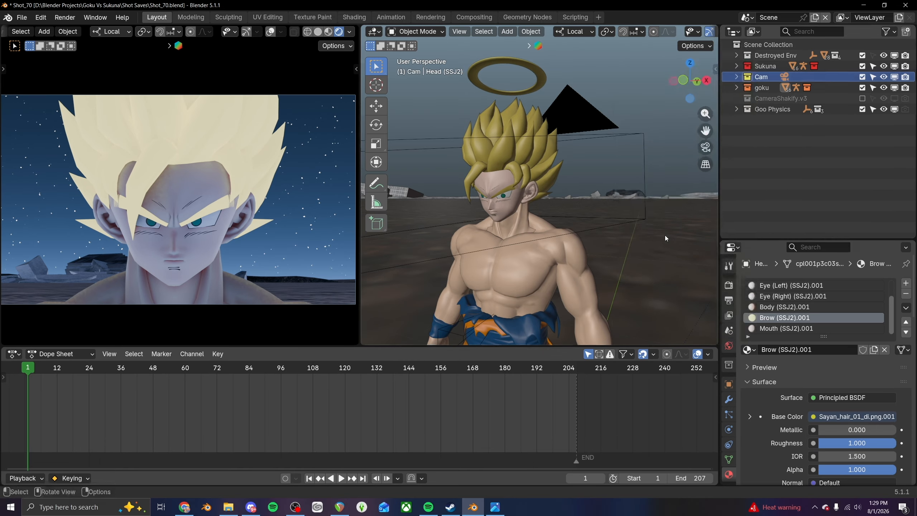
pyautogui.click(737, 77)
pyautogui.click(776, 88)
pyautogui.click(728, 430)
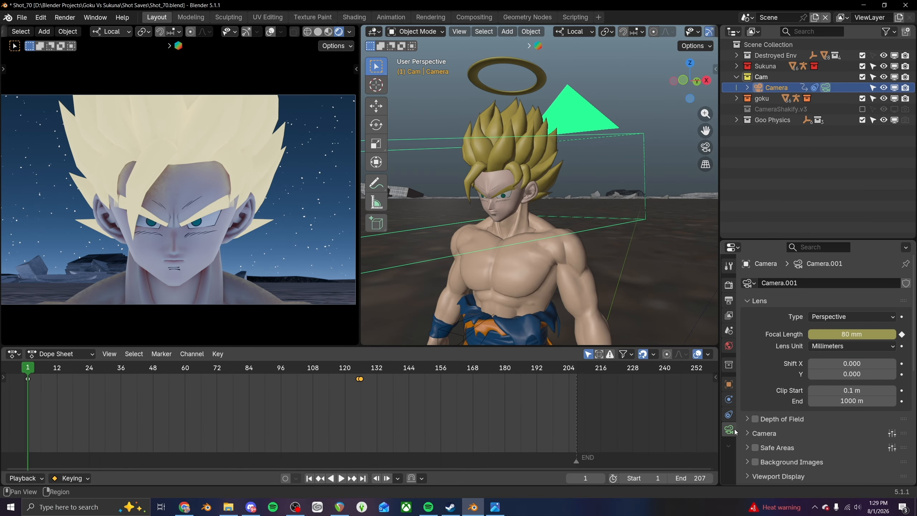
pyautogui.scroll(-4, 747, 417)
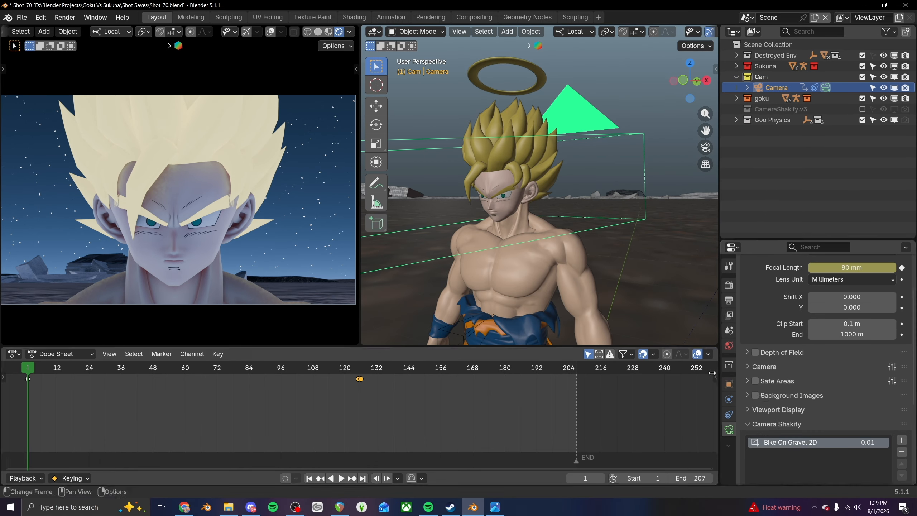
# - Set the perspective viewport's clip end to 10000 m and hide the viewport sidebar again
pyautogui.moveTo(498, 274); pyautogui.dragTo(607, 258, button='middle')
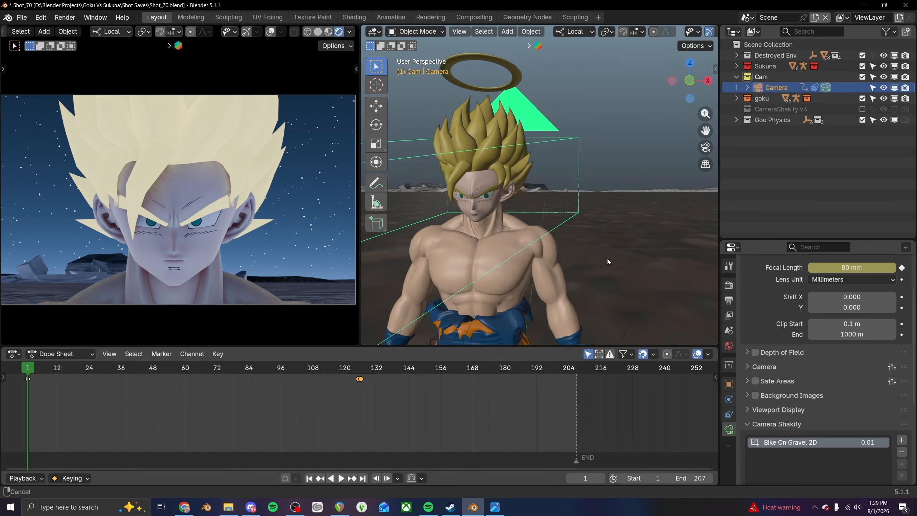
pyautogui.press('KP_Decimal')
pyautogui.press('n')
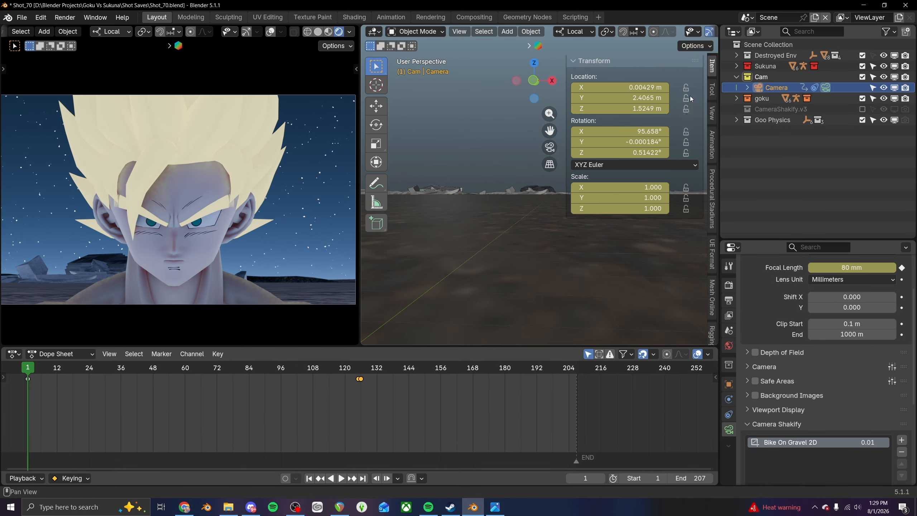
pyautogui.click(711, 113)
pyautogui.moveTo(658, 100); pyautogui.dragTo(658, 100)
pyautogui.click(638, 98)
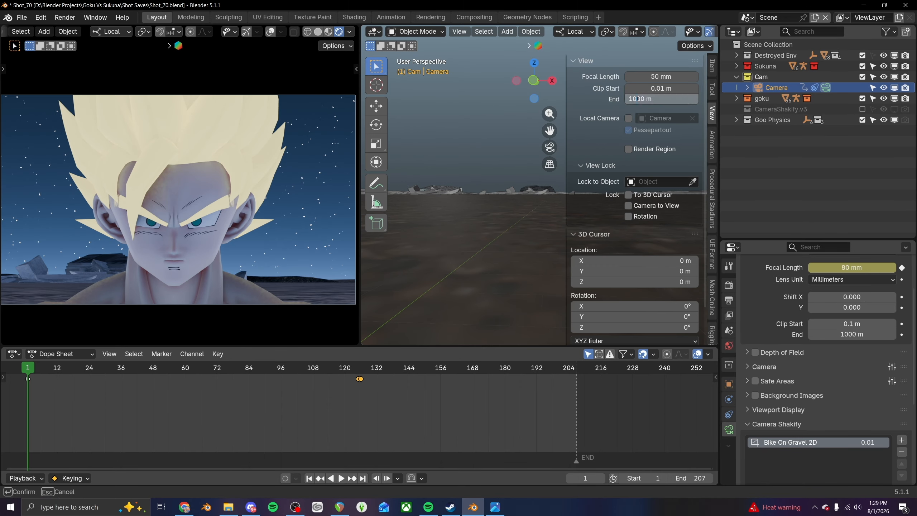
pyautogui.write('0')
pyautogui.press('Return')
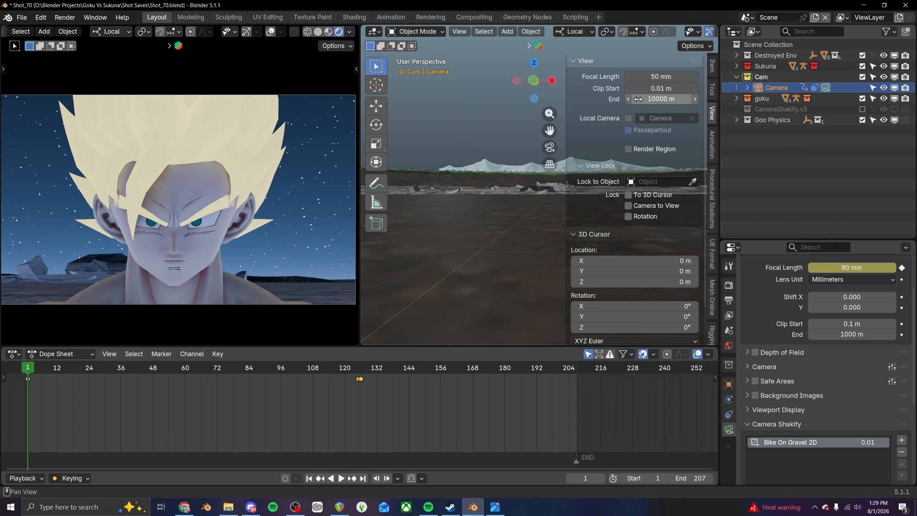
pyautogui.press('n')
# - Set the camera's clip end to 10000 m in its lens properties
pyautogui.moveTo(507, 220); pyautogui.dragTo(614, 217, button='middle')
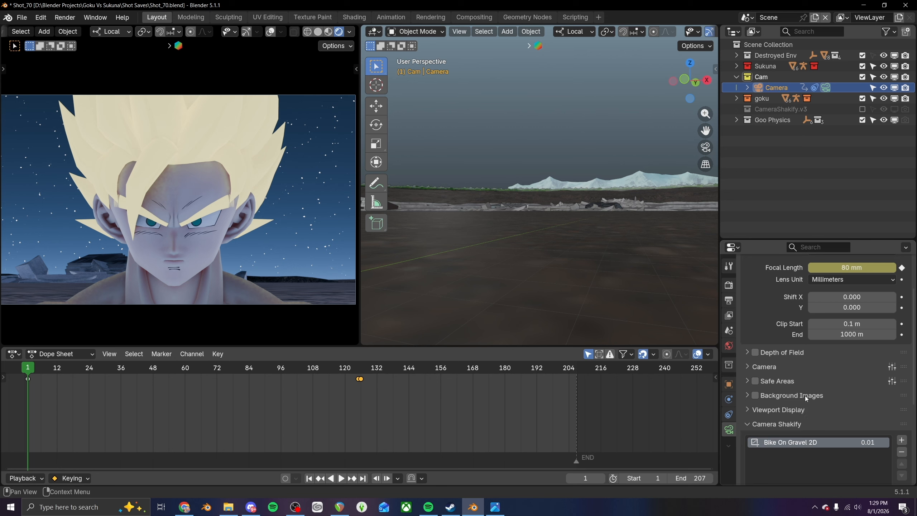
pyautogui.scroll(2, 808, 388)
pyautogui.click(822, 356)
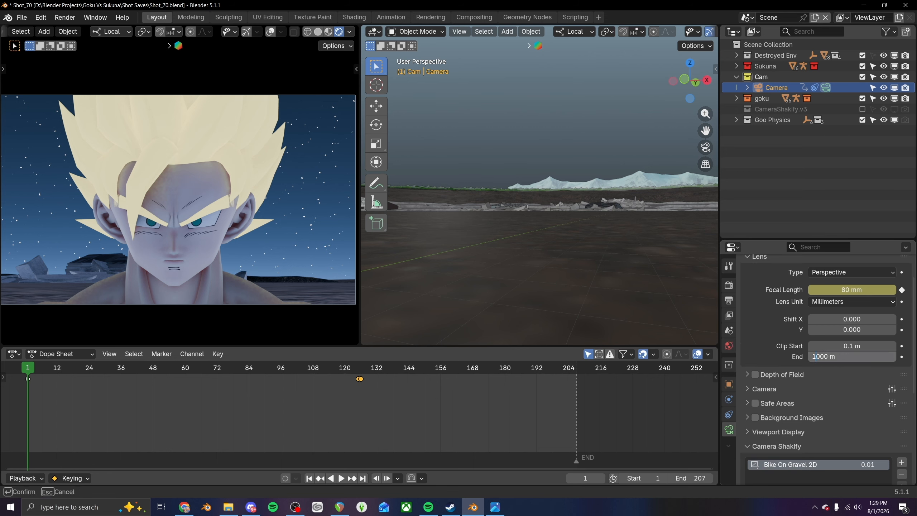
pyautogui.press('Return')
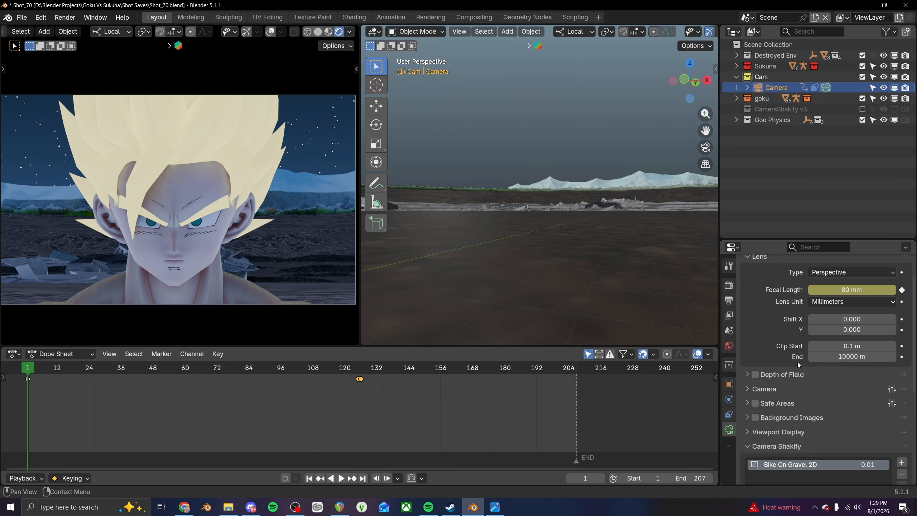
# - Save the file, collapse the Cam collection and clear the selection
pyautogui.press('n')
pyautogui.press('n')
pyautogui.scroll(-5, 574, 264)
pyautogui.keyDown('shift'); pyautogui.moveTo(467, 255); pyautogui.dragTo(668, 307, button='middle'); pyautogui.keyUp('shift')
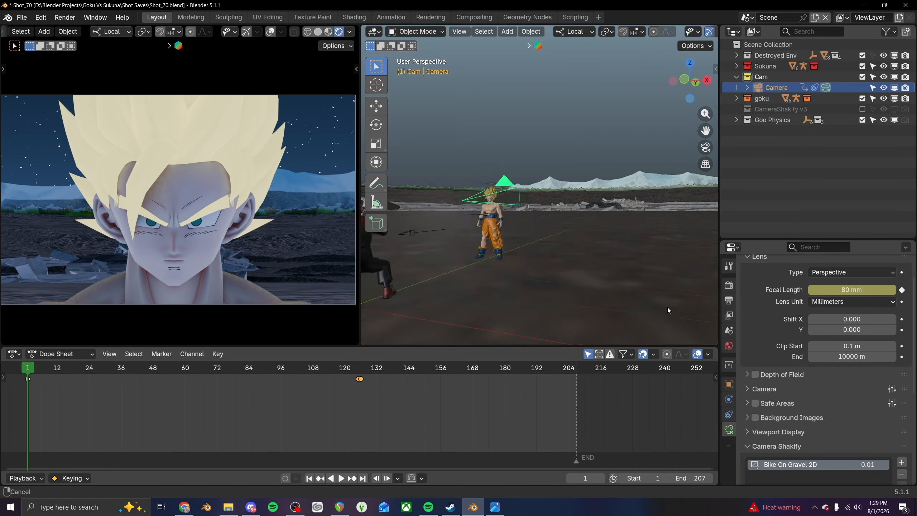
pyautogui.hotkey('ctrl', 's')
pyautogui.scroll(3, 503, 257)
pyautogui.keyDown('shift'); pyautogui.moveTo(503, 257); pyautogui.dragTo(532, 238, button='middle'); pyautogui.keyUp('shift')
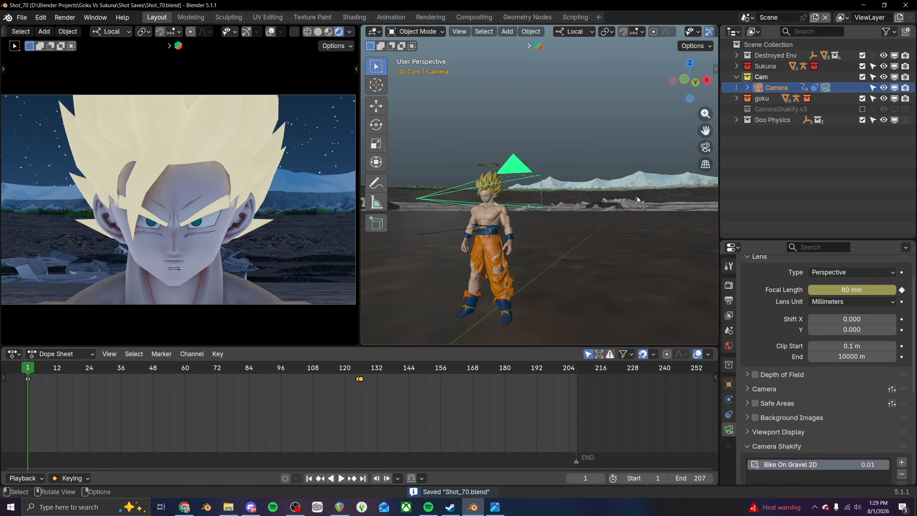
pyautogui.click(735, 77)
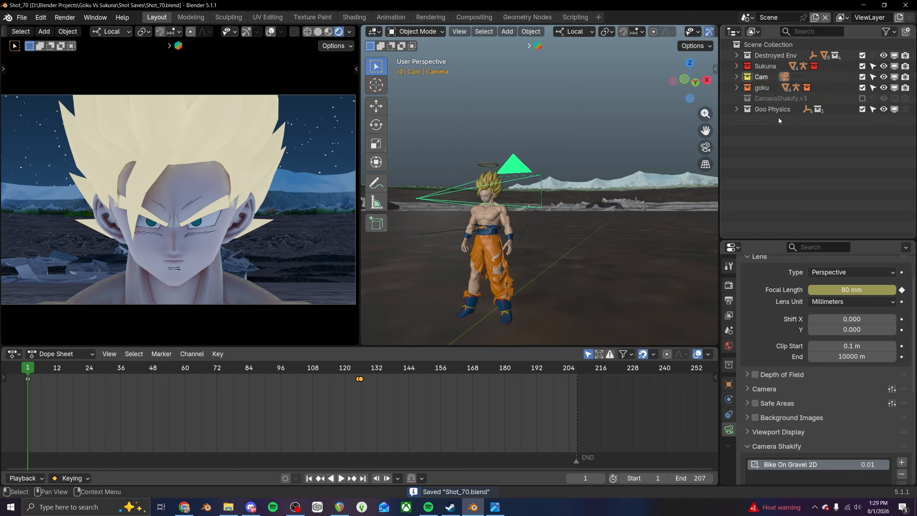
pyautogui.click(781, 123)
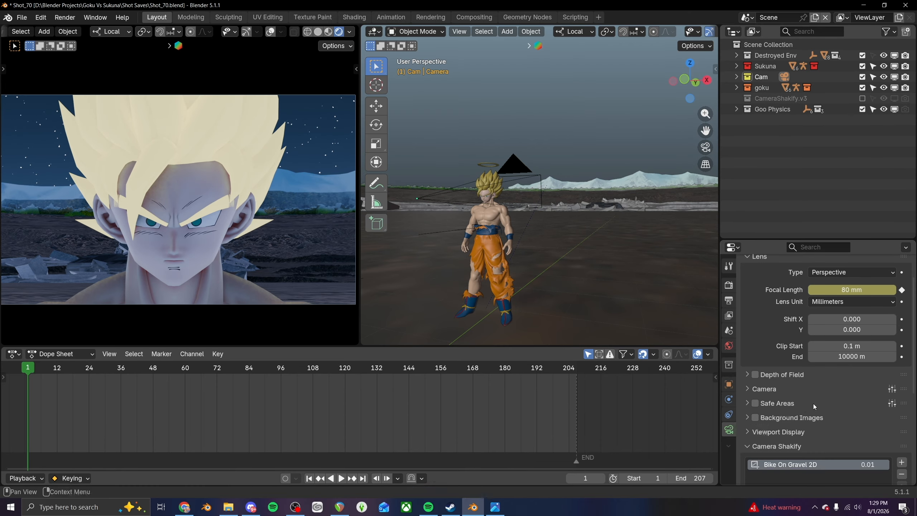
# - Append the Aura collection from Shot_37.blend into the Scene Collection
pyautogui.click(768, 44)
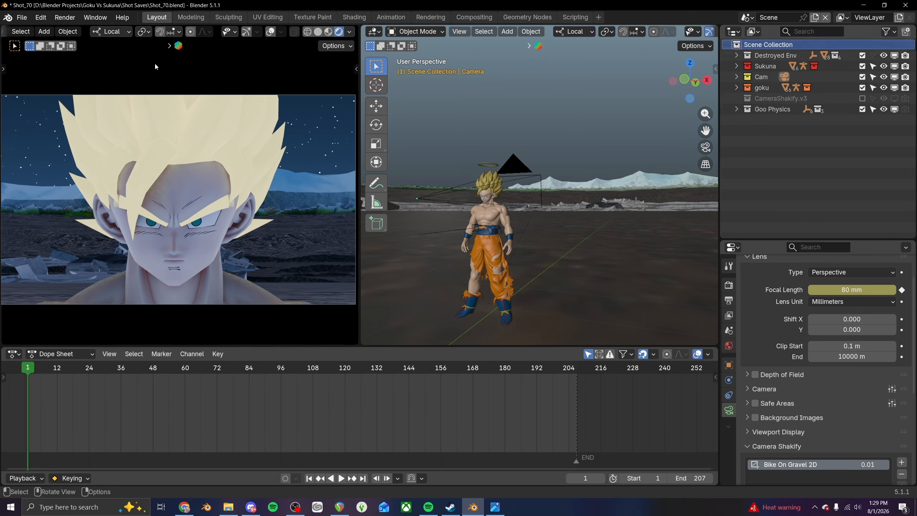
pyautogui.click(21, 16)
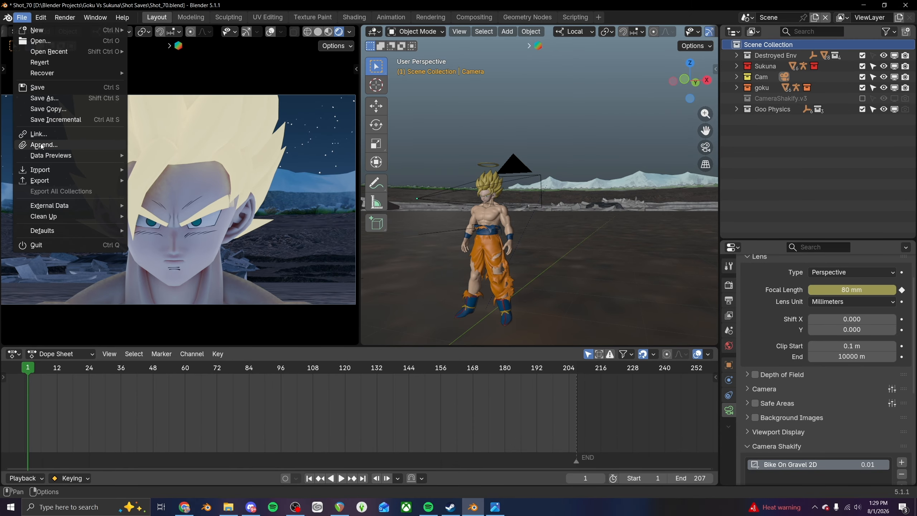
pyautogui.click(41, 145)
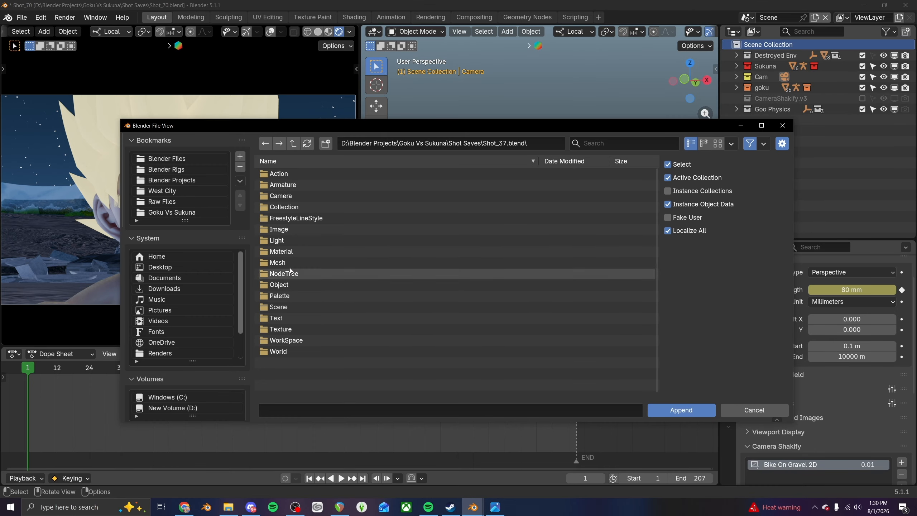
pyautogui.click(292, 207)
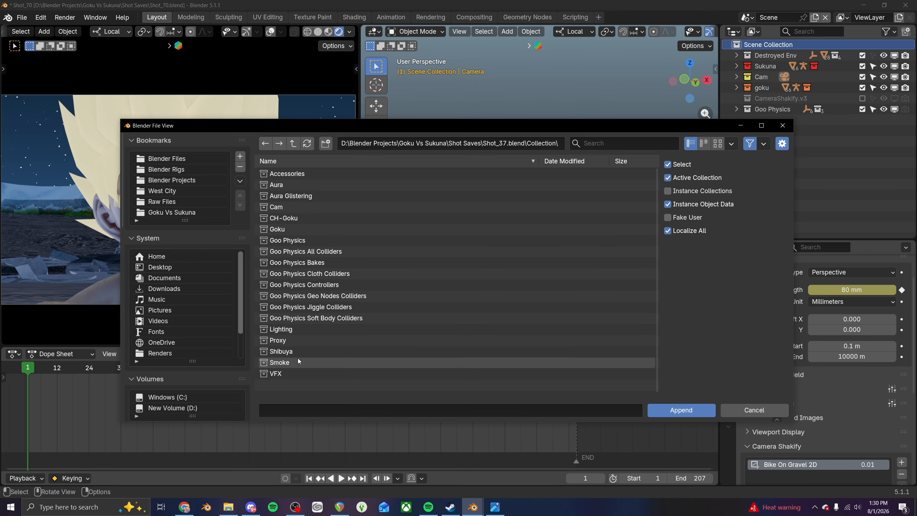
pyautogui.doubleClick(281, 187)
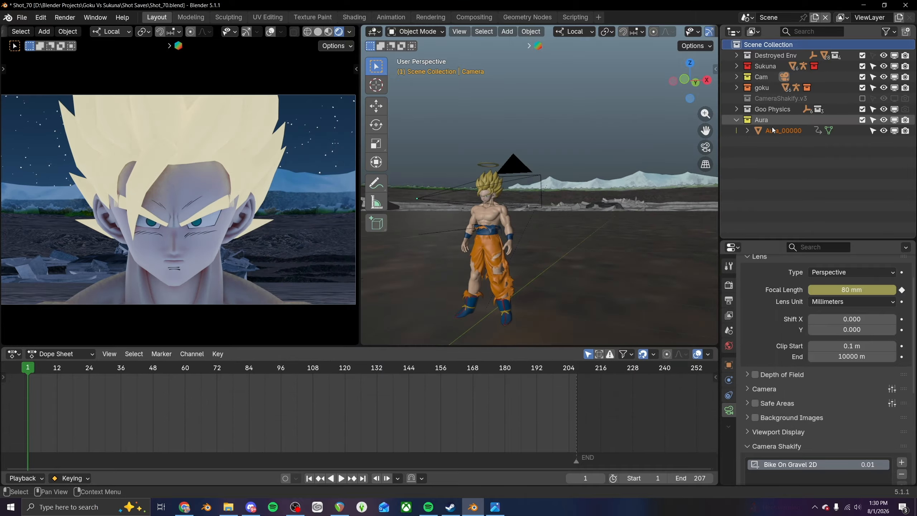
# - Snap the Aura_00000 plane to the 3D cursor and rotate it about its vertical axis to stand across Goku's back
pyautogui.click(782, 131)
pyautogui.moveTo(614, 224); pyautogui.dragTo(559, 205, button='middle')
pyautogui.hotkey('shift', 's')
pyautogui.click(570, 213)
pyautogui.click(375, 162)
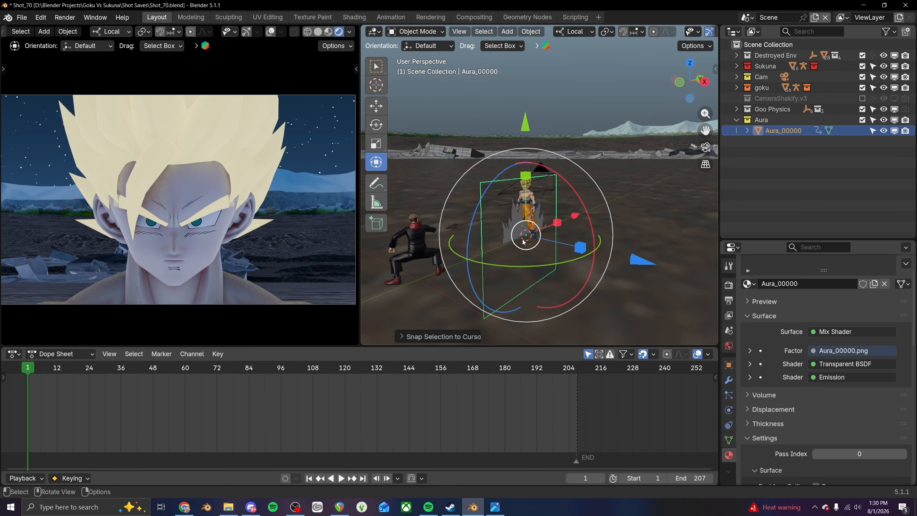
pyautogui.moveTo(524, 242); pyautogui.dragTo(529, 269, button='middle')
pyautogui.moveTo(549, 280); pyautogui.dragTo(477, 253)
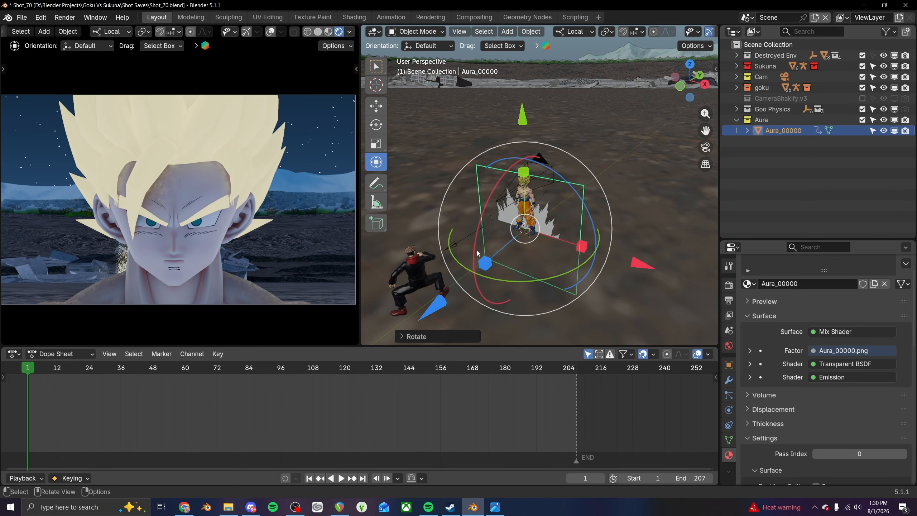
# - Move the Aura_00000 plane upward and a short distance behind Goku
pyautogui.press('g')
pyautogui.click(524, 206)
pyautogui.moveTo(524, 239); pyautogui.dragTo(449, 223, button='middle')
pyautogui.press('g')
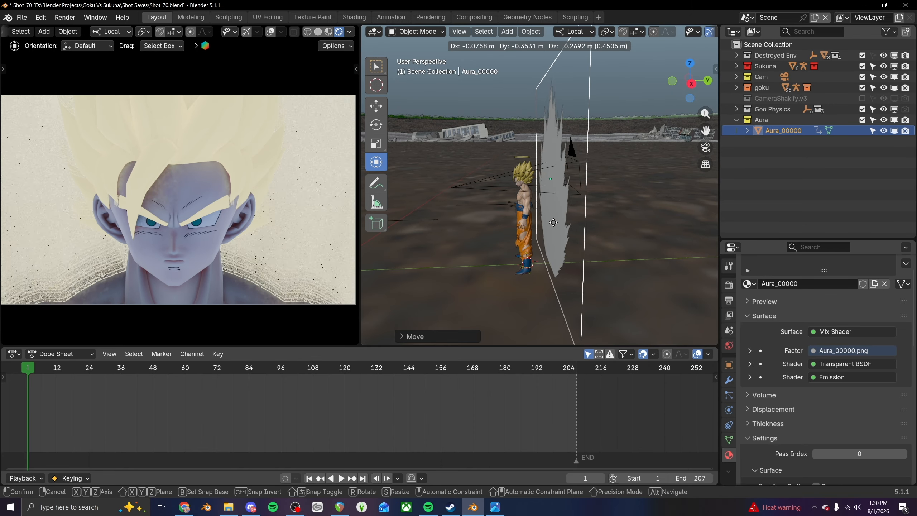
pyautogui.click(553, 222)
pyautogui.moveTo(553, 222); pyautogui.dragTo(633, 282, button='middle')
# - Scale the Aura_00000 plane down and position it behind Goku's head and shoulders
pyautogui.press('s')
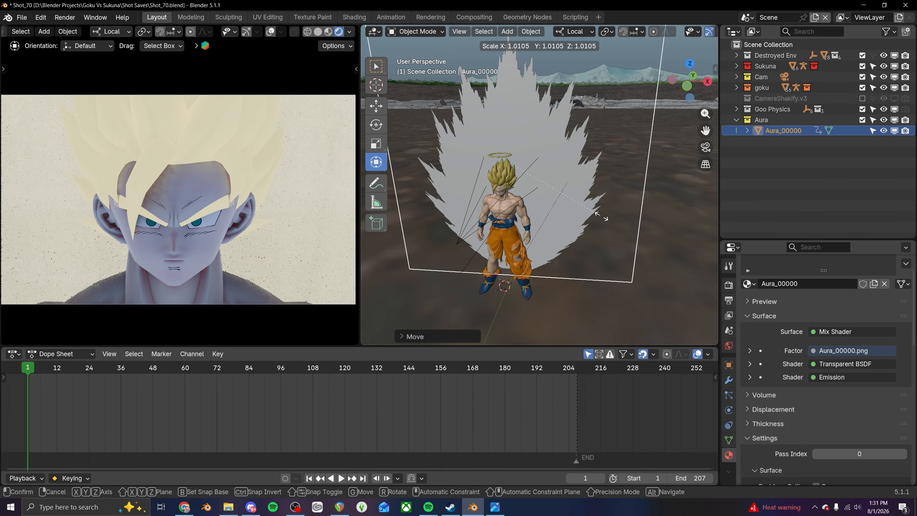
pyautogui.click(614, 159)
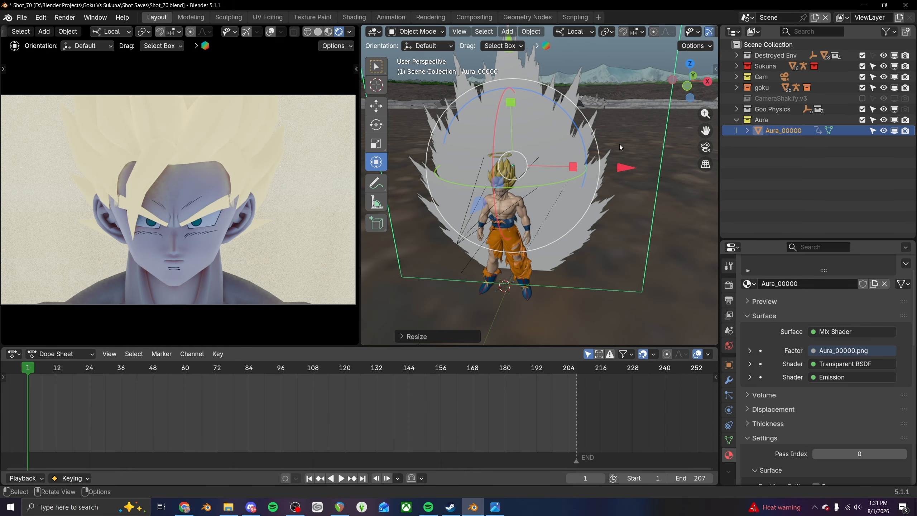
pyautogui.press('s')
pyautogui.click(540, 170)
pyautogui.press('g')
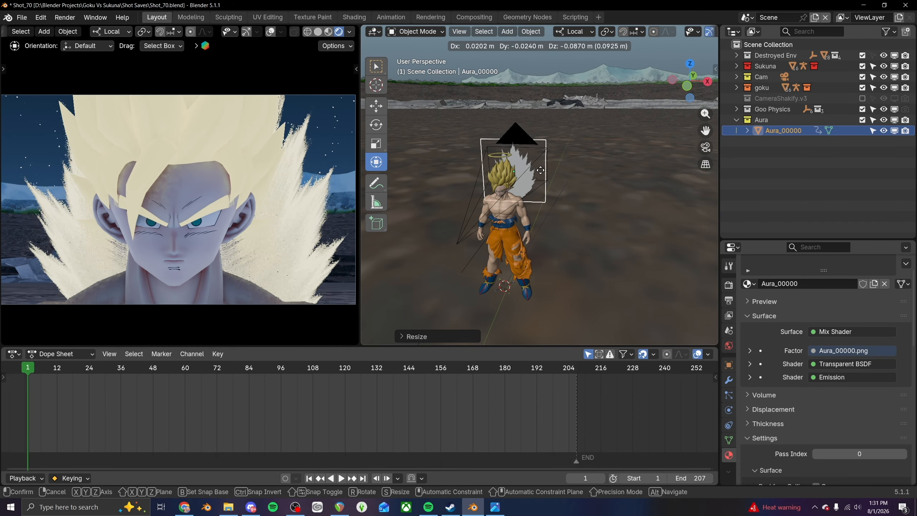
pyautogui.click(538, 187)
# - Nudge the Aura_00000 plane along its vertical axis and scale it up by about 1.9
pyautogui.moveTo(503, 212); pyautogui.dragTo(553, 204, button='middle')
pyautogui.moveTo(537, 75)
pyautogui.mouseDown()
pyautogui.moveTo(537, 88)
pyautogui.moveTo(538, 77)
pyautogui.mouseUp()
pyautogui.press('s')
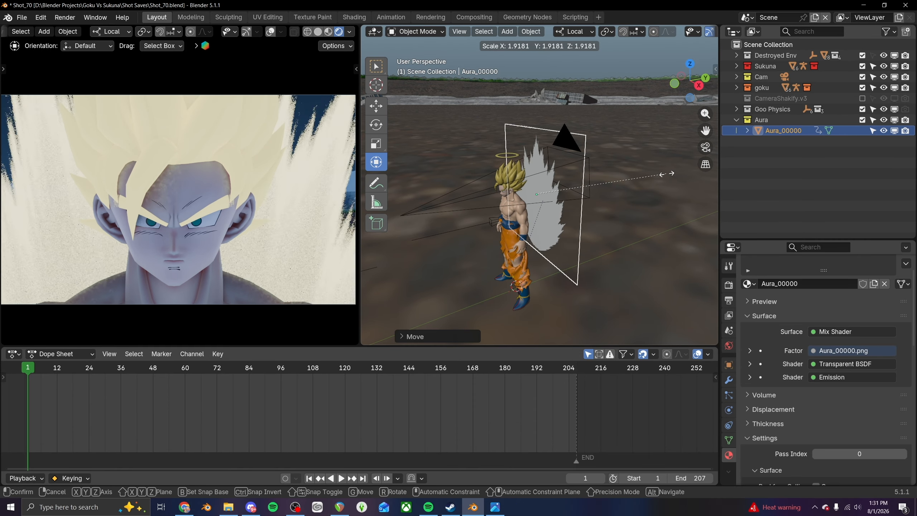
pyautogui.click(672, 172)
# - Insert a keyframe for the Aura_00000 plane at frame 125
pyautogui.moveTo(506, 238); pyautogui.dragTo(605, 226, button='middle')
pyautogui.keyDown('shift'); pyautogui.moveTo(502, 215); pyautogui.dragTo(526, 209, button='middle'); pyautogui.keyUp('shift')
pyautogui.scroll(4, 526, 208)
pyautogui.keyDown('shift'); pyautogui.moveTo(509, 238); pyautogui.dragTo(552, 263, button='middle'); pyautogui.keyUp('shift')
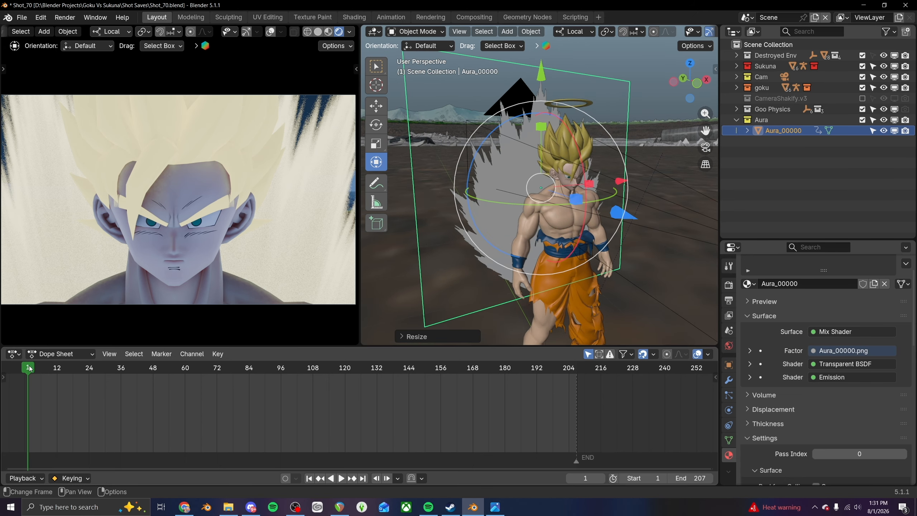
pyautogui.moveTo(30, 368); pyautogui.dragTo(359, 359)
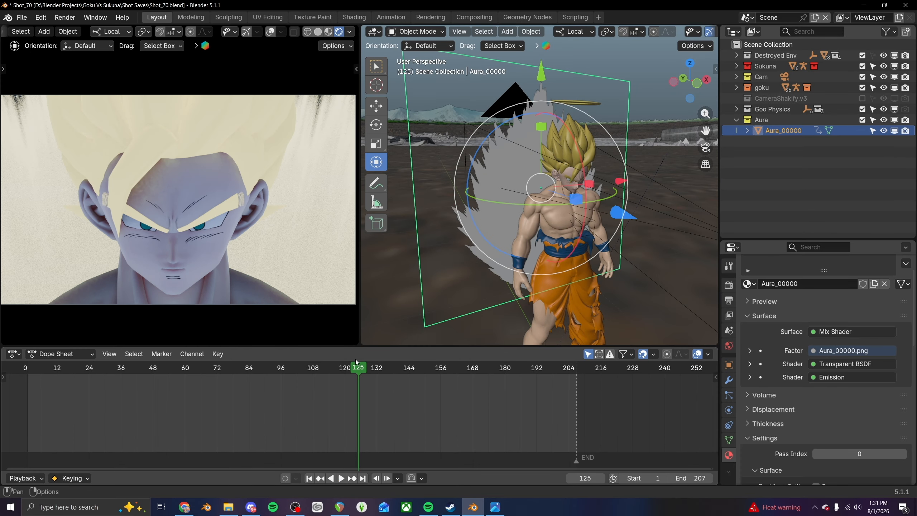
pyautogui.press('i')
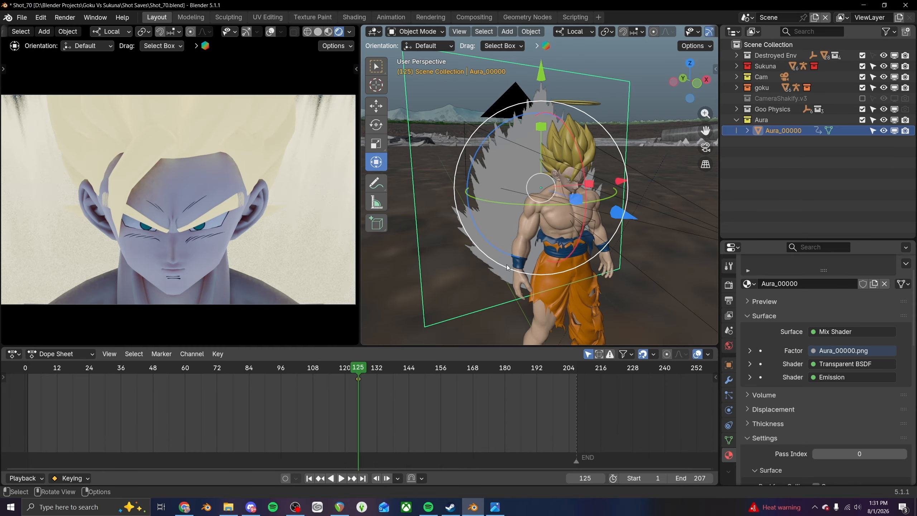
# - At frame 126, scale the Aura_00000 plane up by about 3.8, raise it and adjust its distance behind Goku
pyautogui.press('Right')
pyautogui.scroll(-5, 569, 196)
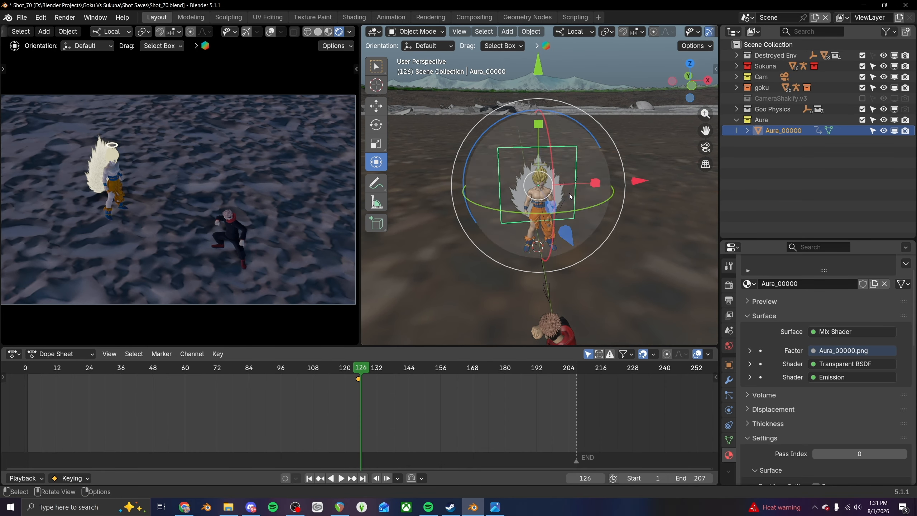
pyautogui.press('s')
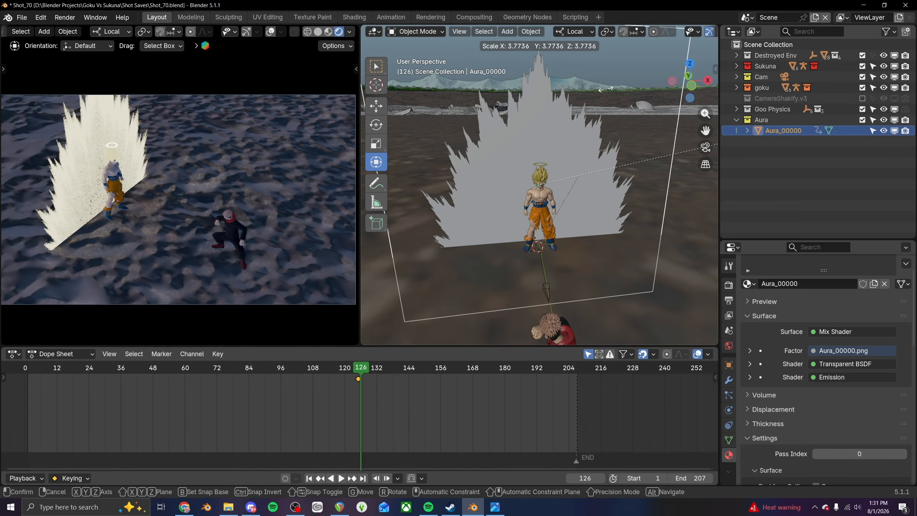
pyautogui.click(607, 88)
pyautogui.scroll(-2, 538, 195)
pyautogui.moveTo(538, 195); pyautogui.dragTo(554, 99, button='middle')
pyautogui.moveTo(535, 120); pyautogui.dragTo(533, 76)
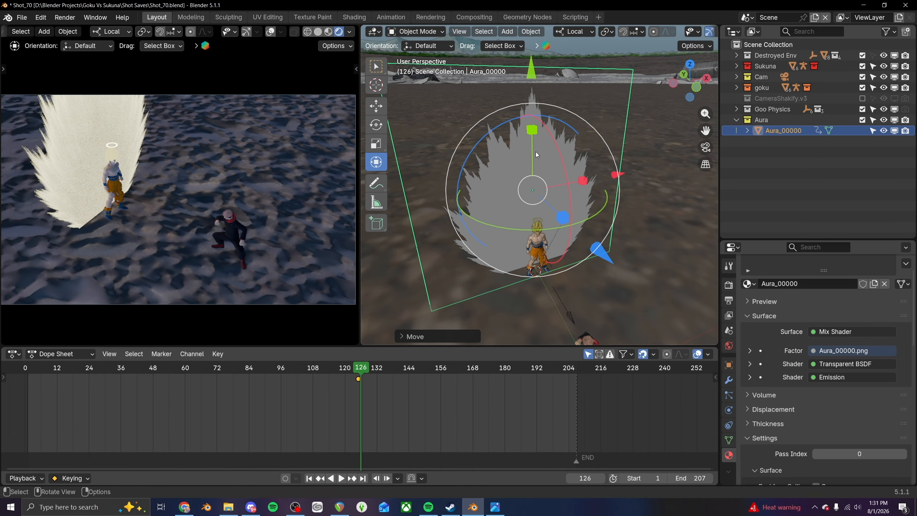
pyautogui.scroll(2, 556, 253)
pyautogui.moveTo(557, 269); pyautogui.dragTo(599, 263, button='middle')
pyautogui.moveTo(632, 210); pyautogui.dragTo(637, 205)
# - Turn on auto keying and insert a keyframe for the enlarged aura plane at frame 126
pyautogui.scroll(5, 337, 395)
pyautogui.click(285, 478)
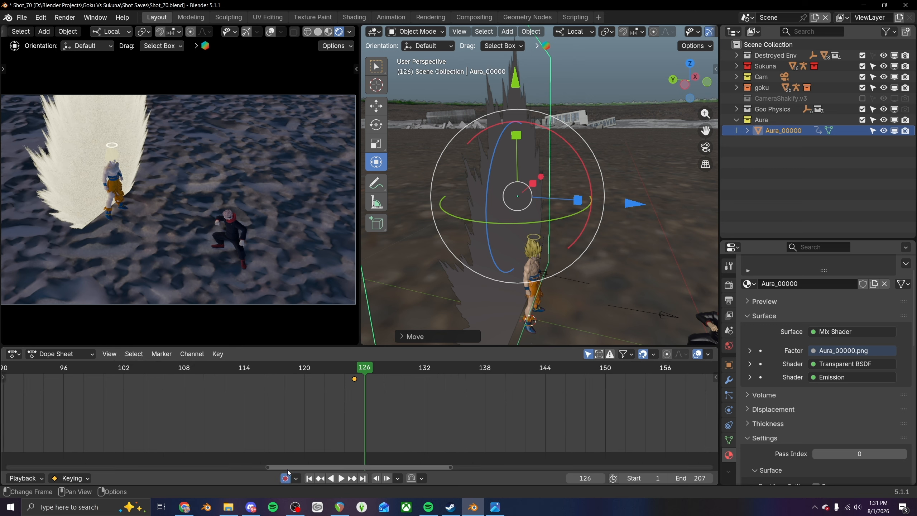
pyautogui.scroll(-3, 540, 281)
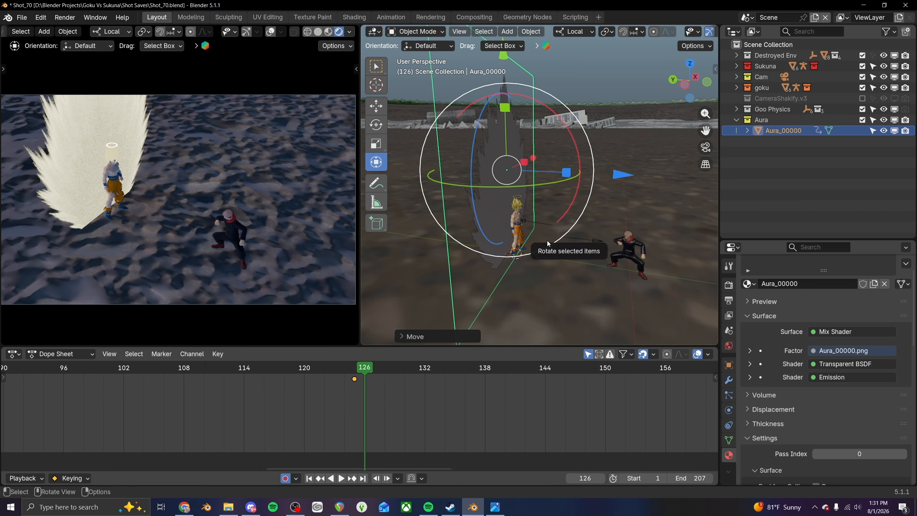
pyautogui.press('i')
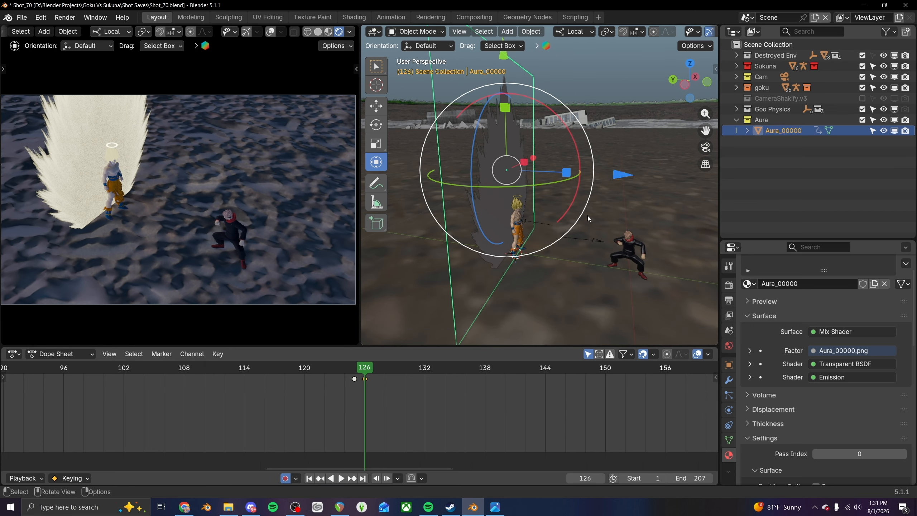
# - Scrub ahead to frame 140 and save the file
pyautogui.moveTo(368, 369); pyautogui.dragTo(505, 354)
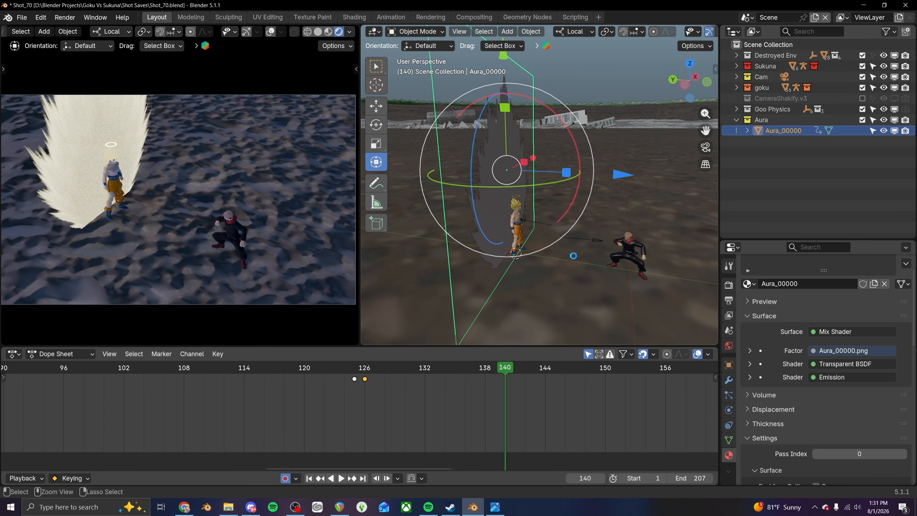
pyautogui.hotkey('ctrl', 's')
# - Play and scrub the animation from its start to check how the aura looks in the camera view
pyautogui.scroll(-3, 271, 393)
pyautogui.moveTo(288, 389); pyautogui.dragTo(503, 397, button='middle')
pyautogui.scroll(-1, 342, 385)
pyautogui.moveTo(103, 379); pyautogui.dragTo(268, 390, button='middle')
pyautogui.click(116, 366)
pyautogui.press('space')
pyautogui.moveTo(117, 368); pyautogui.dragTo(681, 390)
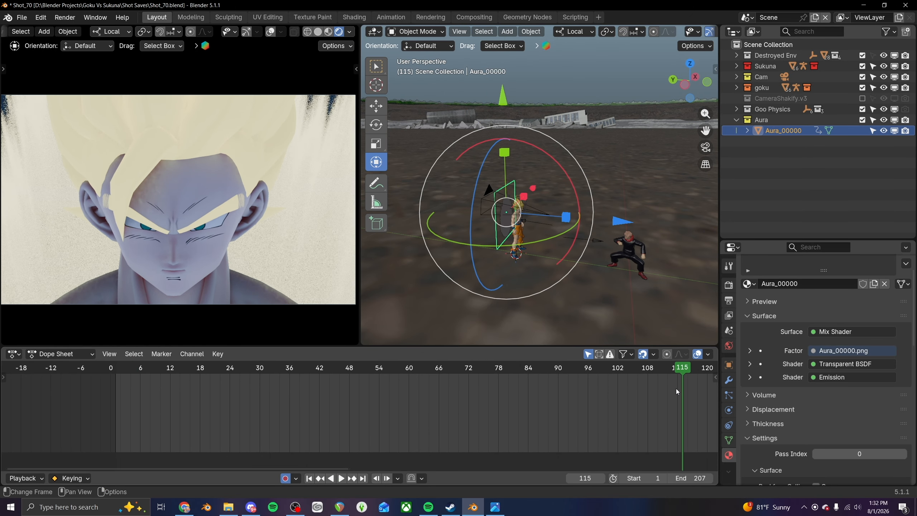
pyautogui.scroll(-3, 677, 392)
pyautogui.moveTo(677, 393); pyautogui.dragTo(470, 401, button='middle')
pyautogui.moveTo(474, 371); pyautogui.dragTo(149, 376)
pyautogui.moveTo(136, 377); pyautogui.dragTo(260, 377, button='middle')
pyautogui.moveTo(172, 369); pyautogui.dragTo(382, 370)
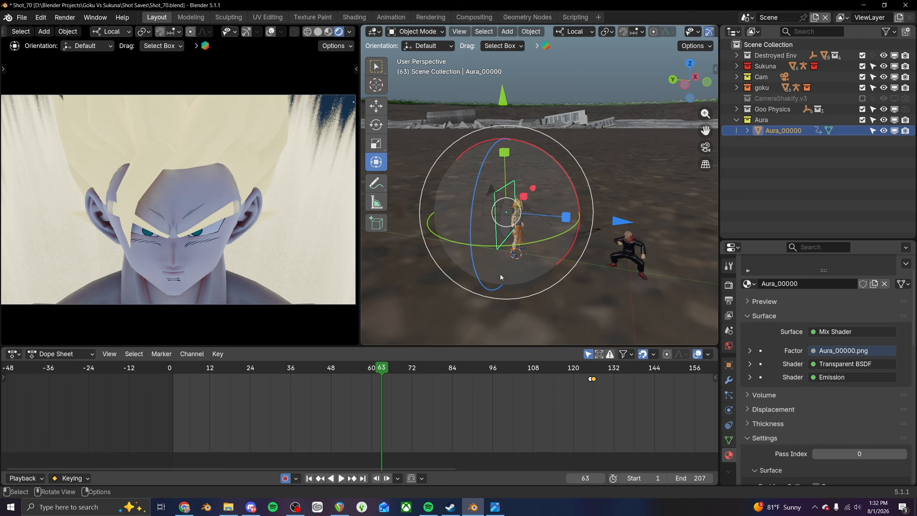
# - Save the file and return to frame 1
pyautogui.hotkey('ctrl', 's')
pyautogui.moveTo(185, 372); pyautogui.dragTo(173, 371)
# - Turn off auto keying and select Goku's head mesh in the perspective viewport
pyautogui.scroll(7, 520, 224)
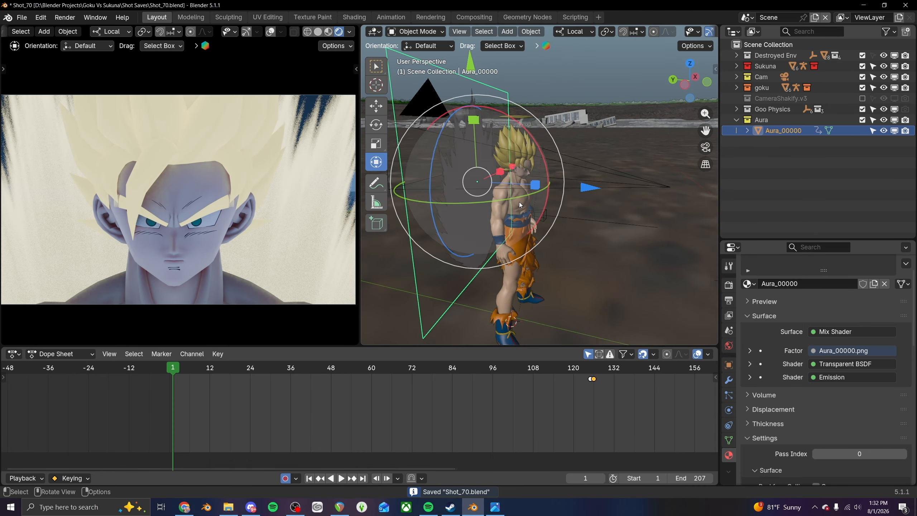
pyautogui.moveTo(537, 207); pyautogui.dragTo(489, 203, button='middle')
pyautogui.scroll(3, 523, 202)
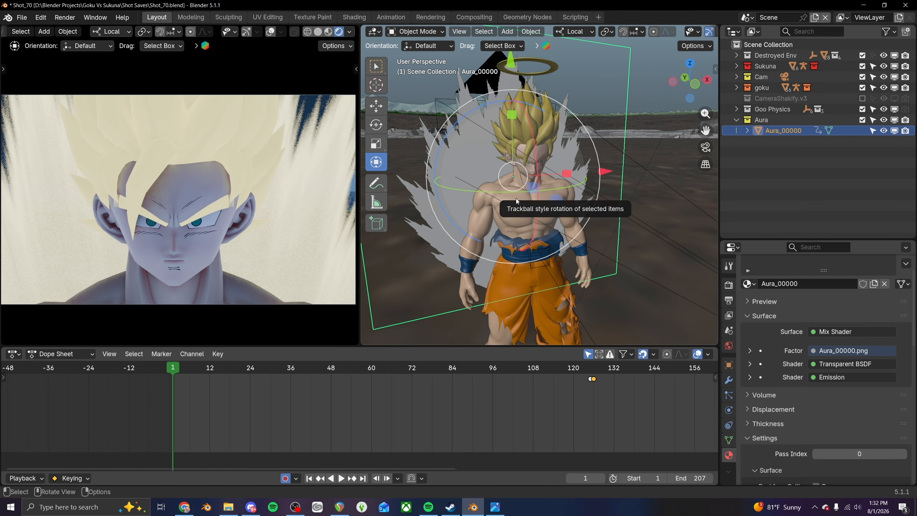
pyautogui.scroll(1, 516, 198)
pyautogui.moveTo(518, 198); pyautogui.dragTo(537, 192, button='middle')
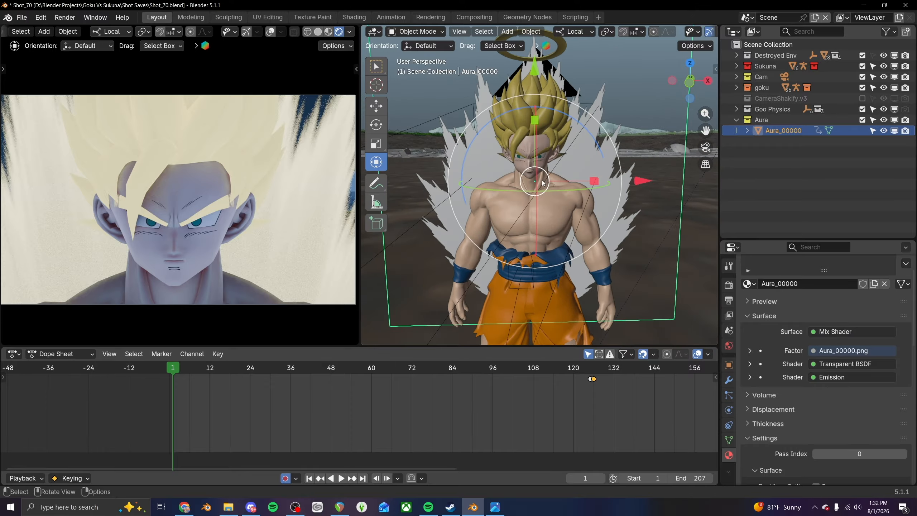
pyautogui.scroll(5, 543, 181)
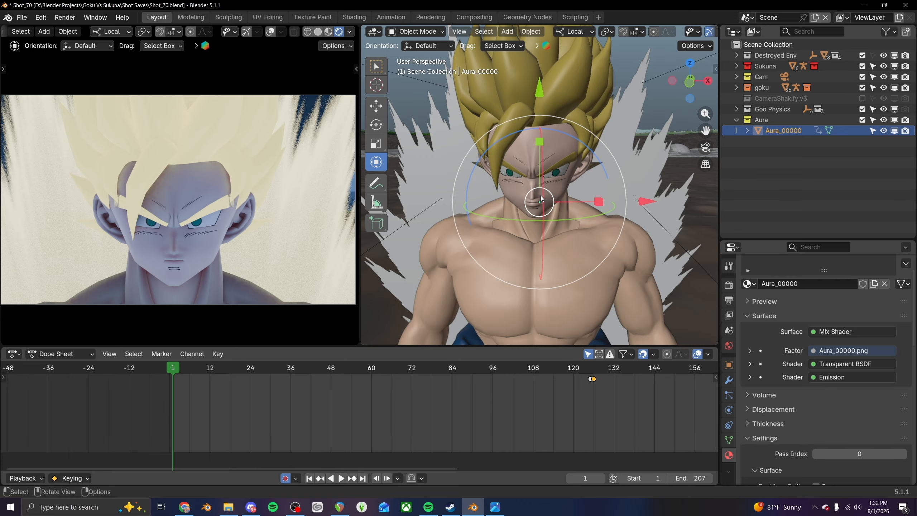
pyautogui.click(285, 478)
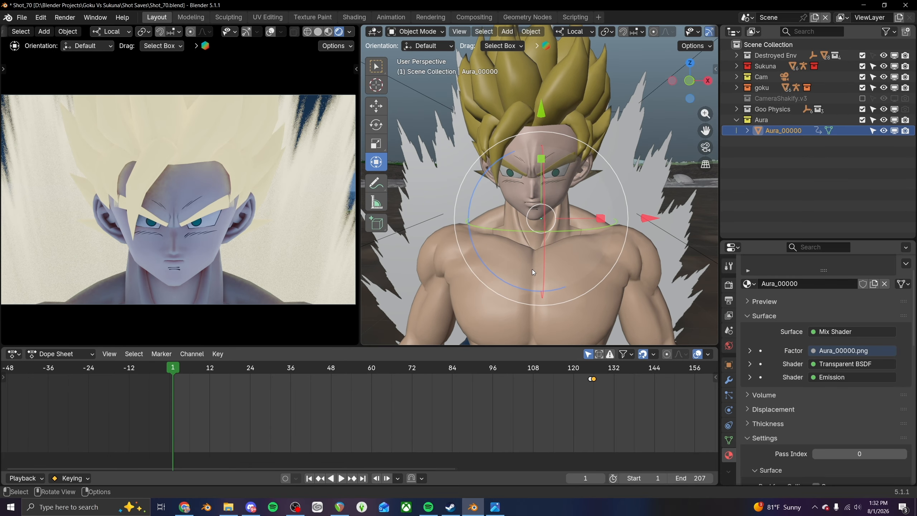
pyautogui.click(555, 141)
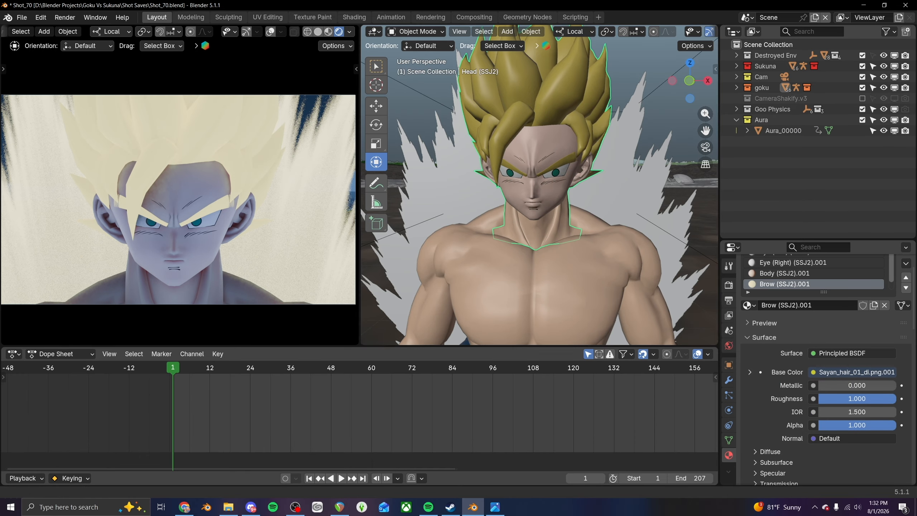
pyautogui.scroll(-3, 540, 263)
pyautogui.moveTo(540, 266); pyautogui.dragTo(550, 273, button='middle')
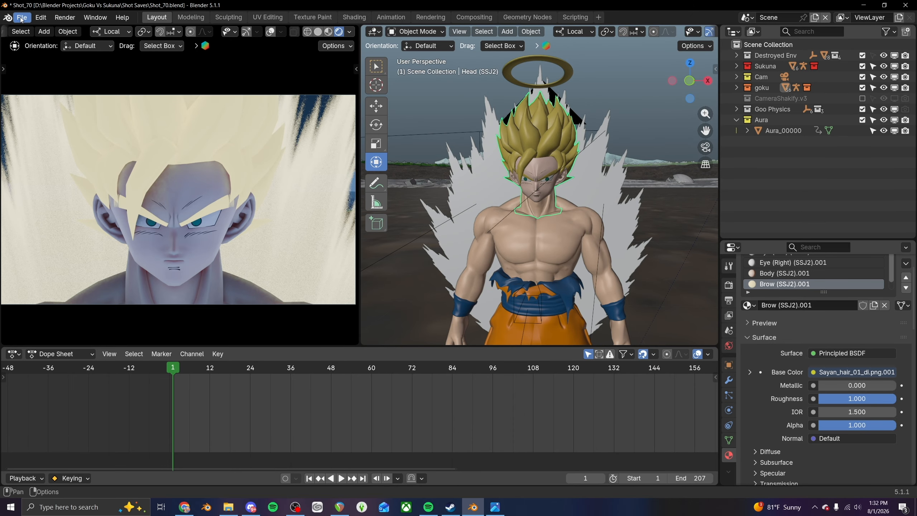
# - Save Shot_70 and open Shot_47 in a second Blender instance
pyautogui.hotkey('ctrl', 's')
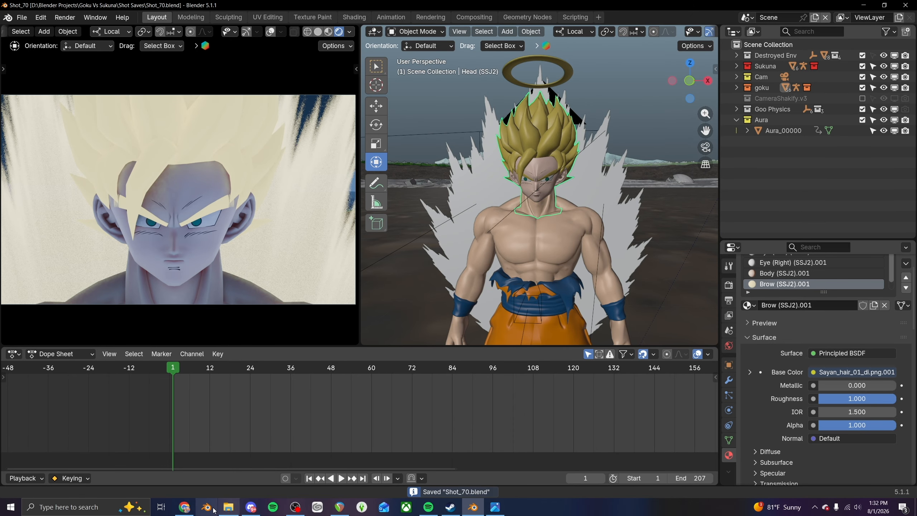
pyautogui.click(200, 508)
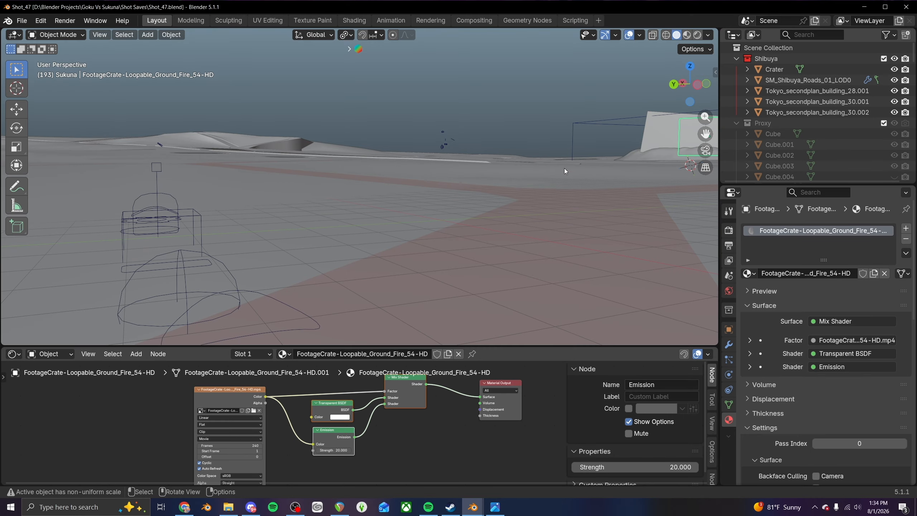
# - Select Goku's body mesh in the crater and make its Body (Turtle Hermit Gi No Belt Damage 2) material active
pyautogui.moveTo(567, 166); pyautogui.dragTo(584, 207, button='middle')
pyautogui.keyDown('shift'); pyautogui.moveTo(359, 98); pyautogui.dragTo(386, 254, button='middle'); pyautogui.keyUp('shift')
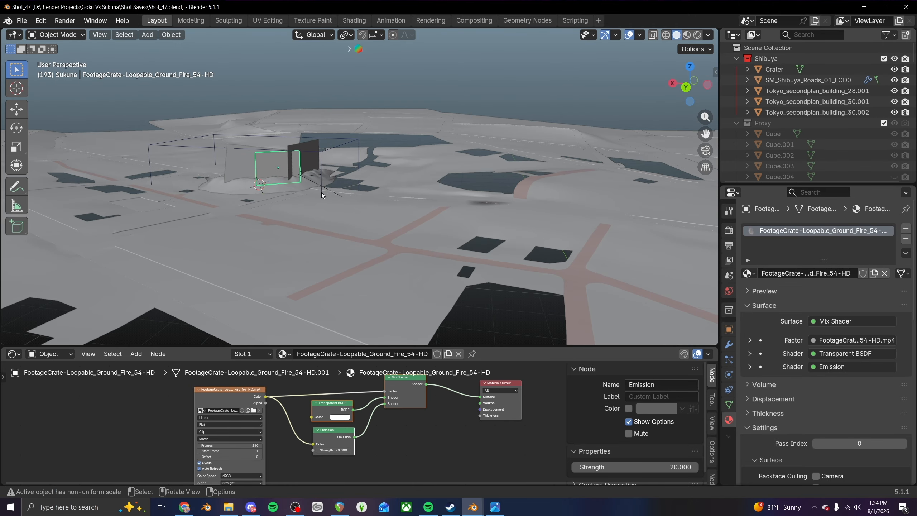
pyautogui.moveTo(321, 192); pyautogui.dragTo(292, 201, button='middle')
pyautogui.keyDown('shift'); pyautogui.moveTo(311, 149); pyautogui.dragTo(217, 260, button='middle'); pyautogui.keyUp('shift')
pyautogui.keyDown('shift'); pyautogui.moveTo(464, 254); pyautogui.dragTo(373, 163, button='middle'); pyautogui.keyUp('shift')
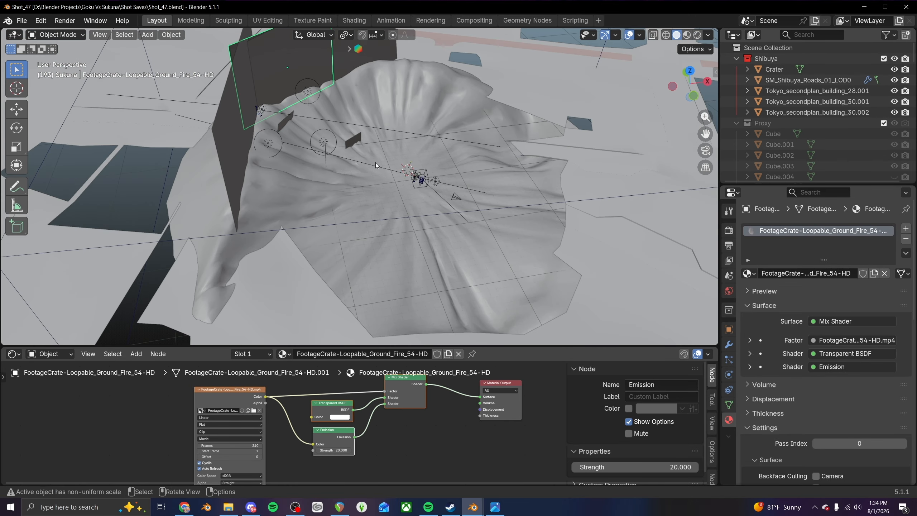
pyautogui.scroll(5, 484, 175)
pyautogui.keyDown('shift'); pyautogui.moveTo(485, 174); pyautogui.dragTo(393, 235, button='middle'); pyautogui.keyUp('shift')
pyautogui.scroll(7, 398, 206)
pyautogui.scroll(4, 385, 199)
pyautogui.scroll(2, 426, 208)
pyautogui.moveTo(393, 235); pyautogui.dragTo(415, 222, button='middle')
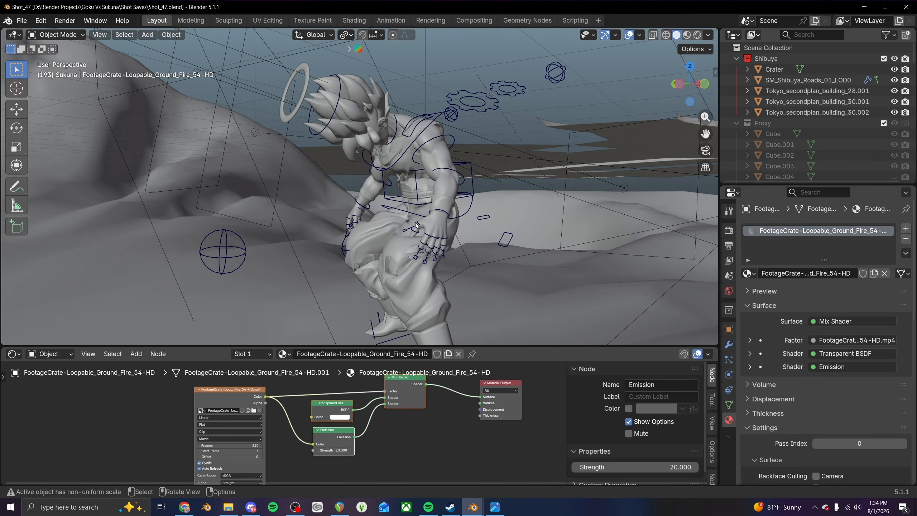
pyautogui.click(416, 252)
pyautogui.scroll(-3, 364, 419)
pyautogui.moveTo(365, 419); pyautogui.dragTo(418, 394, button='middle')
pyautogui.click(812, 230)
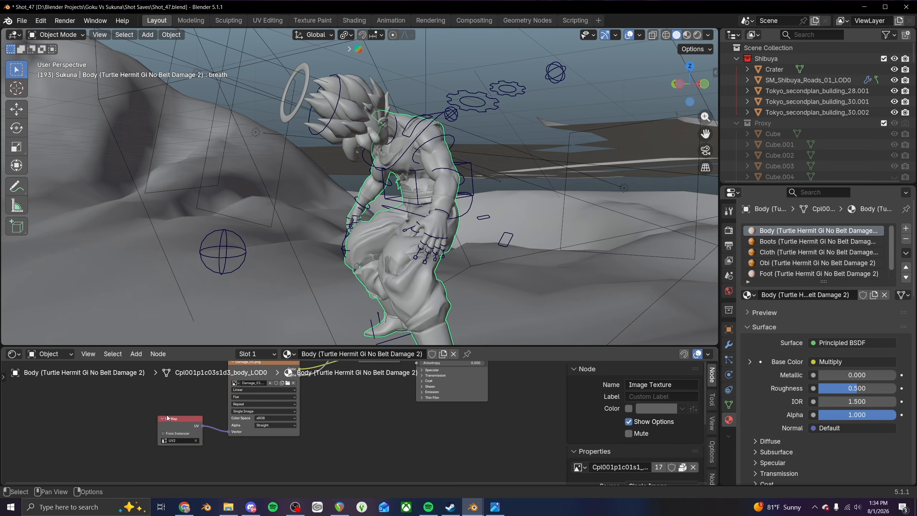
# - Copy the UV Map, Damage_01.png image texture and Multiply nodes from the body material
pyautogui.click(167, 419)
pyautogui.moveTo(254, 400); pyautogui.dragTo(261, 423, button='middle')
pyautogui.keyDown('shift'); pyautogui.moveTo(329, 399); pyautogui.dragTo(292, 459, button='middle'); pyautogui.keyUp('shift')
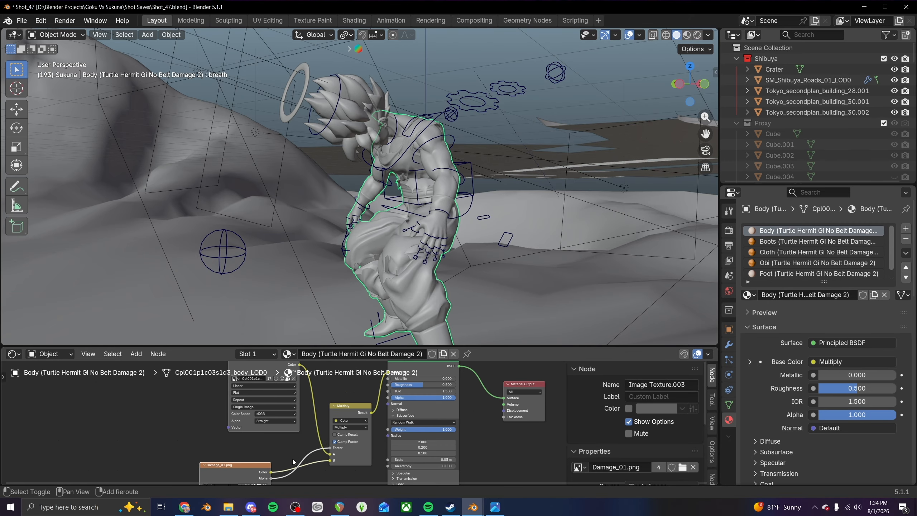
pyautogui.keyDown('shift'); pyautogui.click(342, 409); pyautogui.keyUp('shift')
pyautogui.hotkey('ctrl', 'c')
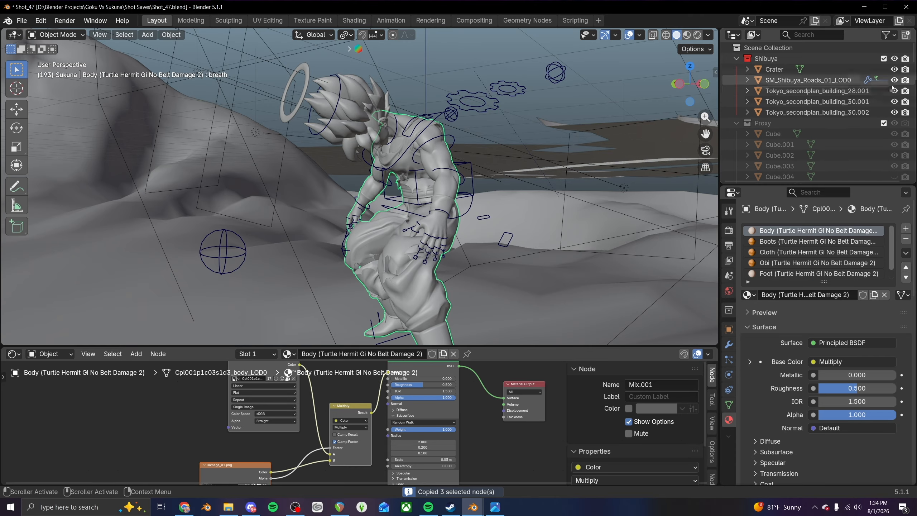
# - Switch back to the Shot_70 file and paste the copied nodes into the Head (SSJ2).001 material
pyautogui.click(864, 7)
pyautogui.moveTo(468, 509)
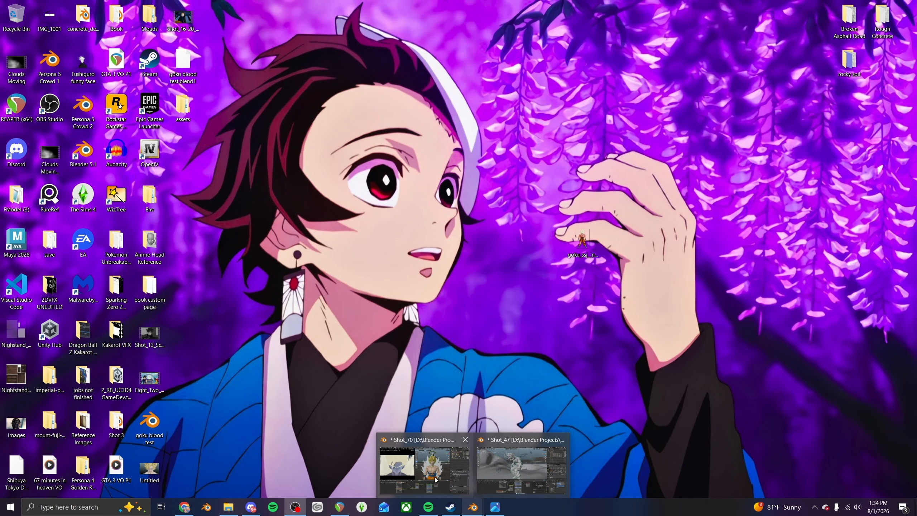
pyautogui.click(426, 469)
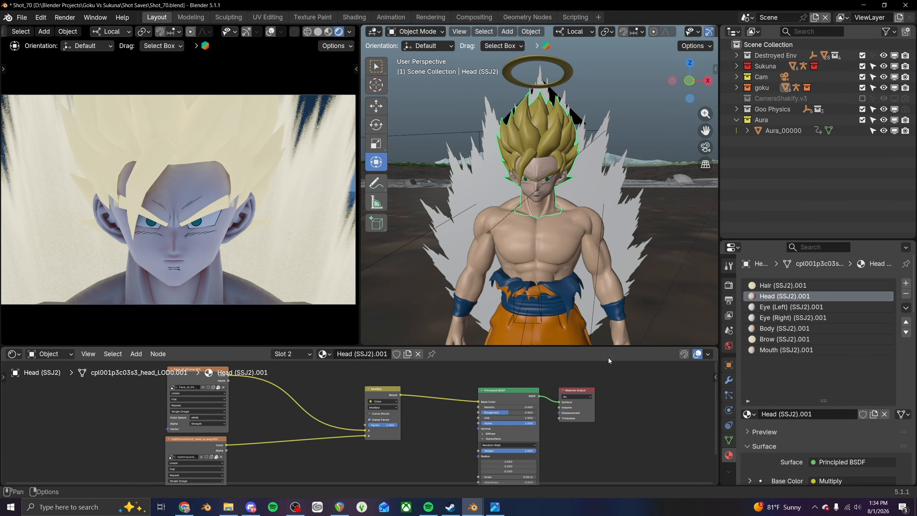
pyautogui.moveTo(328, 416); pyautogui.dragTo(393, 376, button='middle')
pyautogui.hotkey('ctrl', 'v')
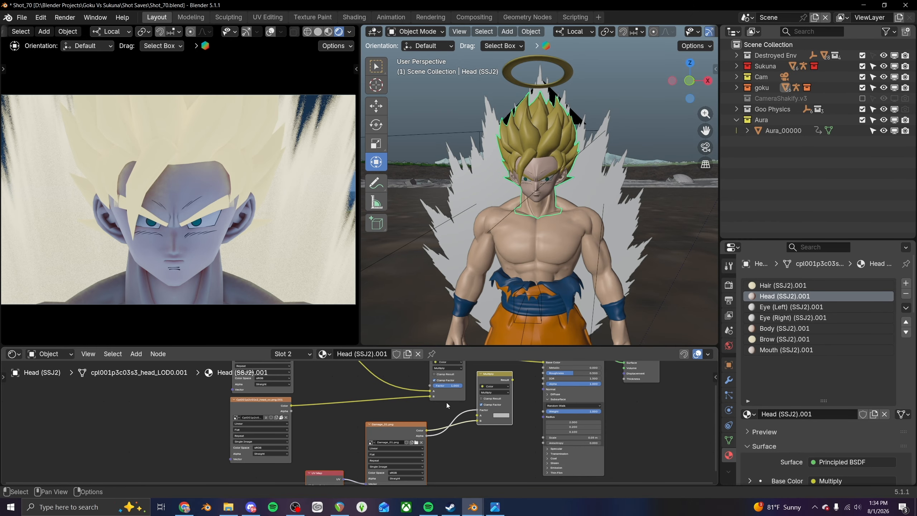
pyautogui.press('g')
pyautogui.click(375, 436)
# - Route the head's existing Multiply result through the pasted Multiply node's A input into the Principled BSDF Base Color
pyautogui.scroll(6, 385, 437)
pyautogui.moveTo(494, 399); pyautogui.dragTo(301, 436, button='middle')
pyautogui.moveTo(266, 449); pyautogui.dragTo(407, 378)
pyautogui.moveTo(320, 384); pyautogui.dragTo(271, 428)
pyautogui.moveTo(331, 438); pyautogui.dragTo(339, 384, button='middle')
pyautogui.moveTo(466, 412)
pyautogui.mouseDown()
pyautogui.moveTo(375, 440)
pyautogui.moveTo(381, 446)
pyautogui.mouseUp()
pyautogui.moveTo(462, 412); pyautogui.dragTo(465, 415)
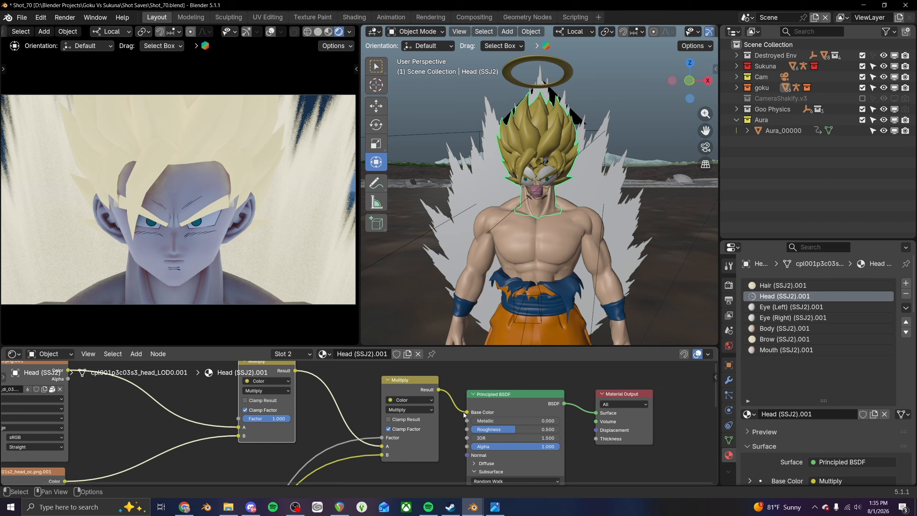
# - Examine the head material's damage nodes and Goku's face close up in the camera view
pyautogui.moveTo(145, 423); pyautogui.dragTo(304, 375, button='middle')
pyautogui.moveTo(366, 375); pyautogui.dragTo(430, 448, button='middle')
pyautogui.moveTo(494, 466); pyautogui.dragTo(563, 453, button='middle')
pyautogui.moveTo(435, 417); pyautogui.dragTo(425, 476, button='middle')
pyautogui.moveTo(385, 409); pyautogui.dragTo(406, 416)
pyautogui.scroll(3, 256, 339)
pyautogui.keyDown('shift'); pyautogui.moveTo(253, 298); pyautogui.dragTo(256, 284, button='middle'); pyautogui.keyUp('shift')
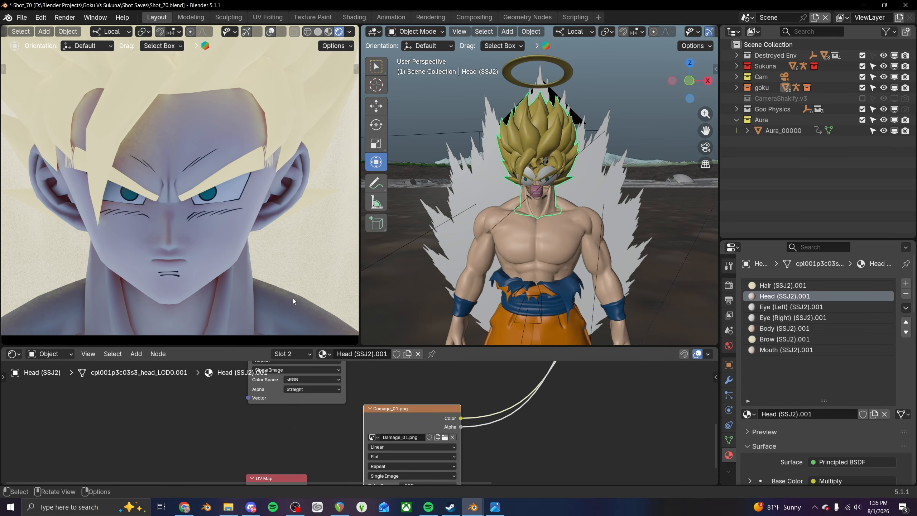
pyautogui.scroll(3, 574, 151)
pyautogui.scroll(-2, 444, 454)
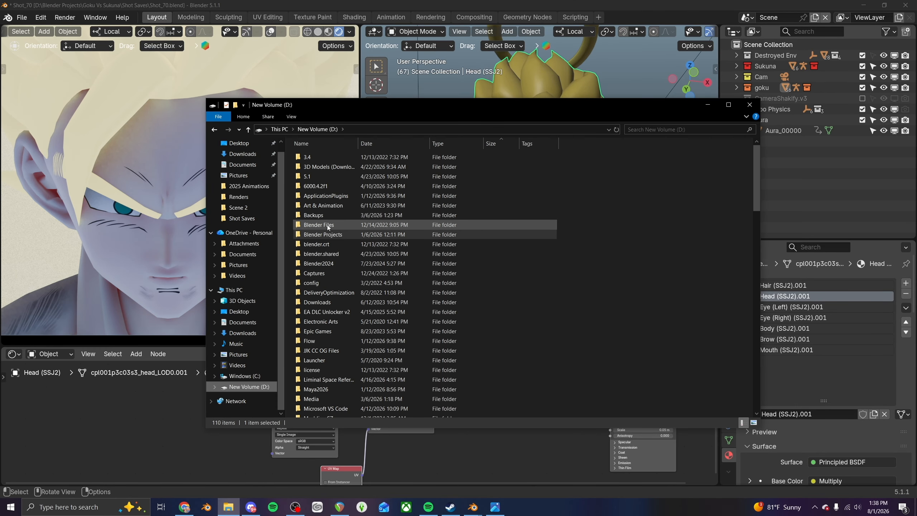
# - In File Explorer, open Desktop > Dragon Ball Z Kakarot Assets > Characters > Common Textures and move the window aside
pyautogui.scroll(-2, 327, 226)
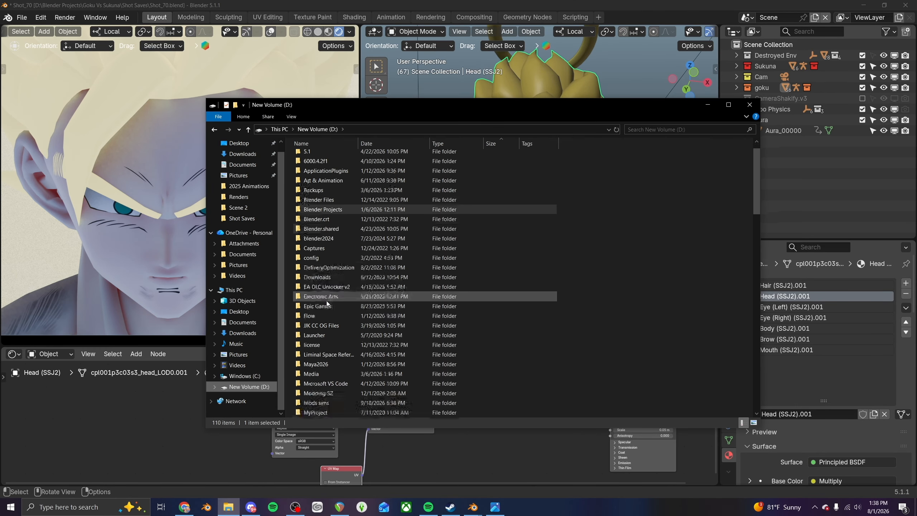
pyautogui.click(239, 311)
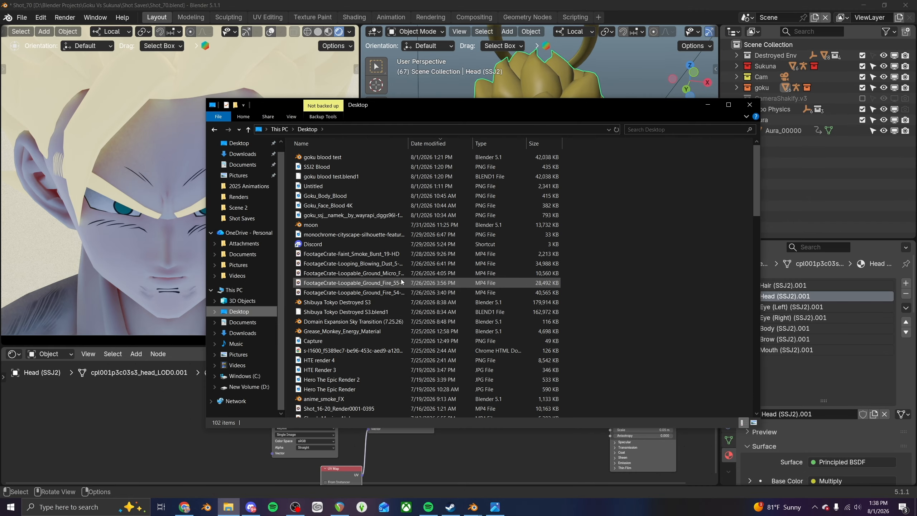
pyautogui.scroll(-7, 397, 286)
pyautogui.scroll(-10, 394, 288)
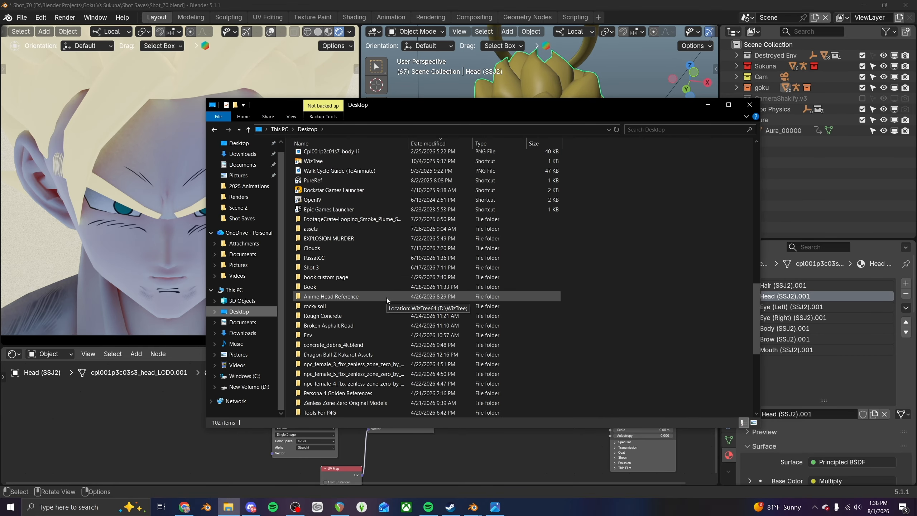
pyautogui.scroll(-2, 386, 298)
pyautogui.doubleClick(351, 310)
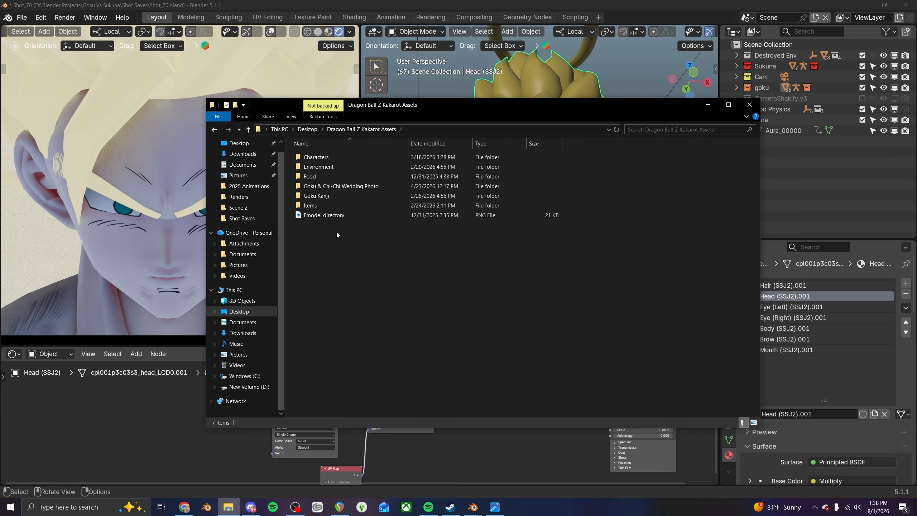
pyautogui.doubleClick(329, 159)
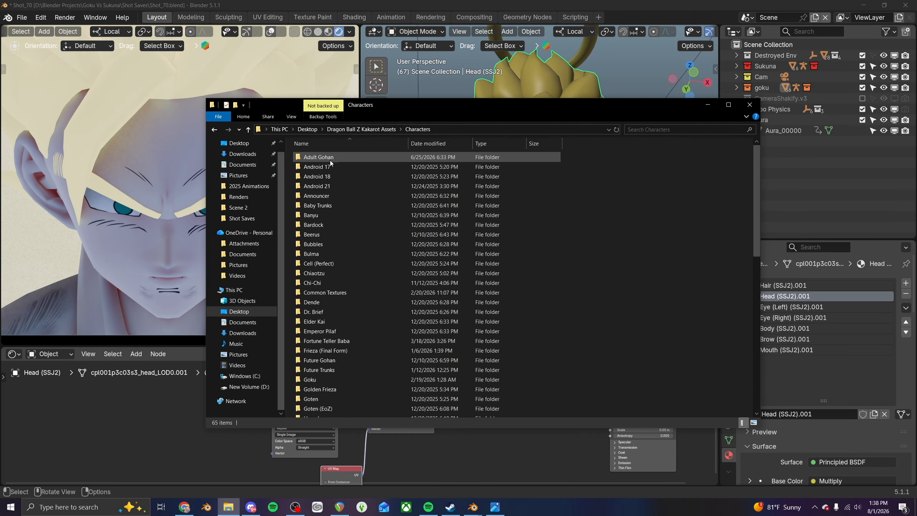
pyautogui.doubleClick(325, 296)
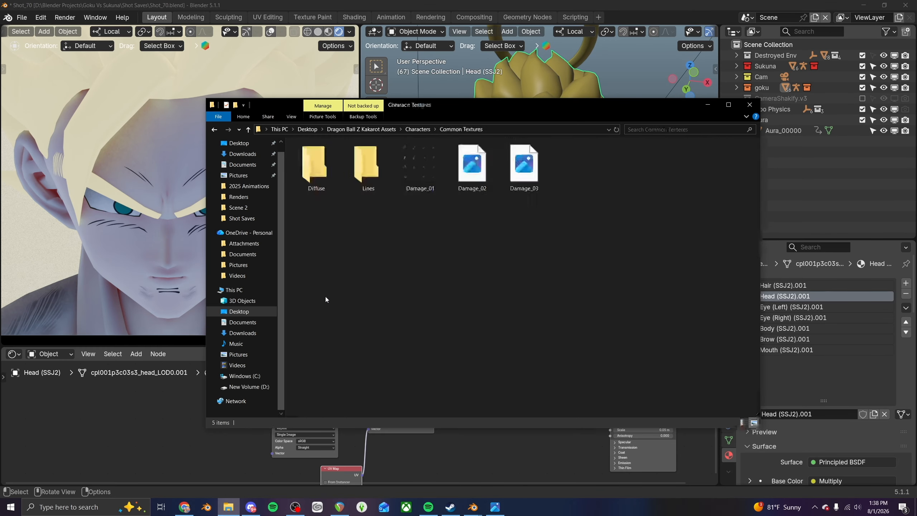
pyautogui.moveTo(526, 105); pyautogui.dragTo(0, 203)
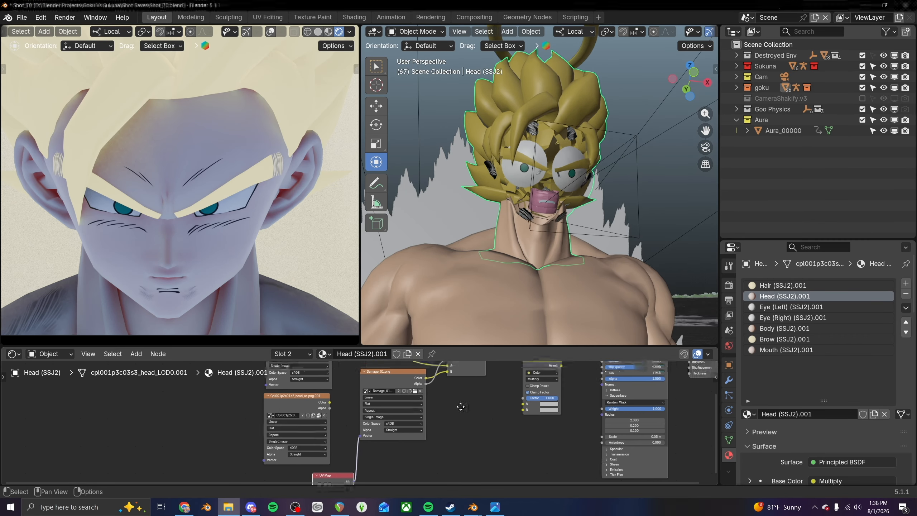
# - Replace the Damage_01.png texture node in the head material with a new Damage_02.png image texture node
pyautogui.moveTo(402, 375); pyautogui.dragTo(331, 405, button='middle')
pyautogui.moveTo(331, 406)
pyautogui.mouseDown()
pyautogui.moveTo(341, 411)
pyautogui.moveTo(333, 400)
pyautogui.mouseUp()
pyautogui.scroll(5, 345, 402)
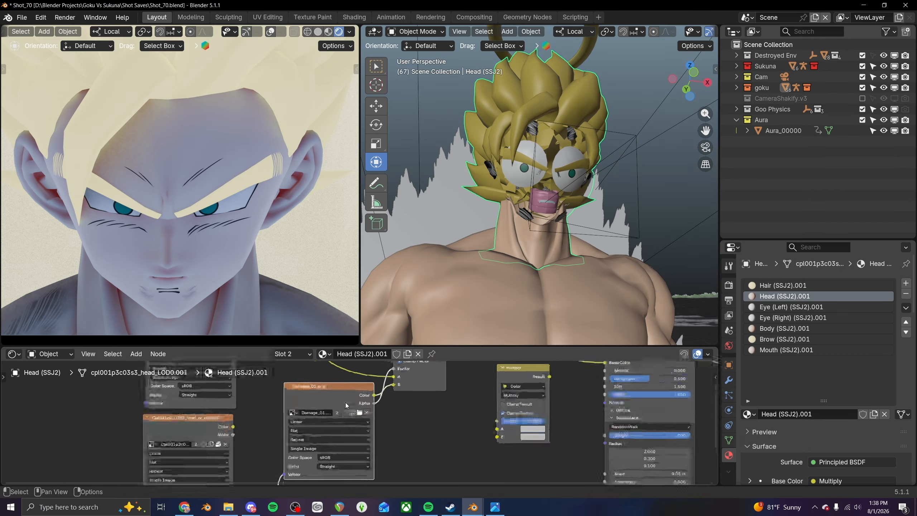
pyautogui.press('x')
pyautogui.scroll(-4, 358, 401)
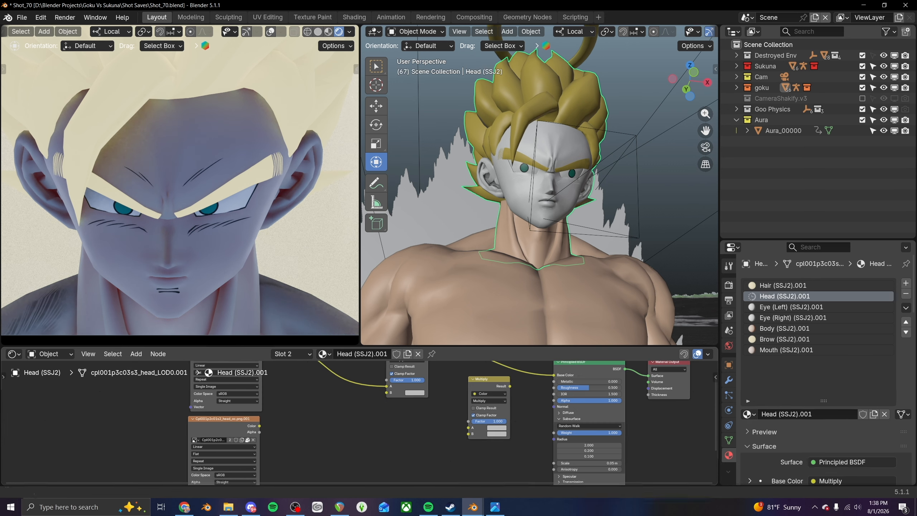
pyautogui.hotkey('ctrl', 'z')
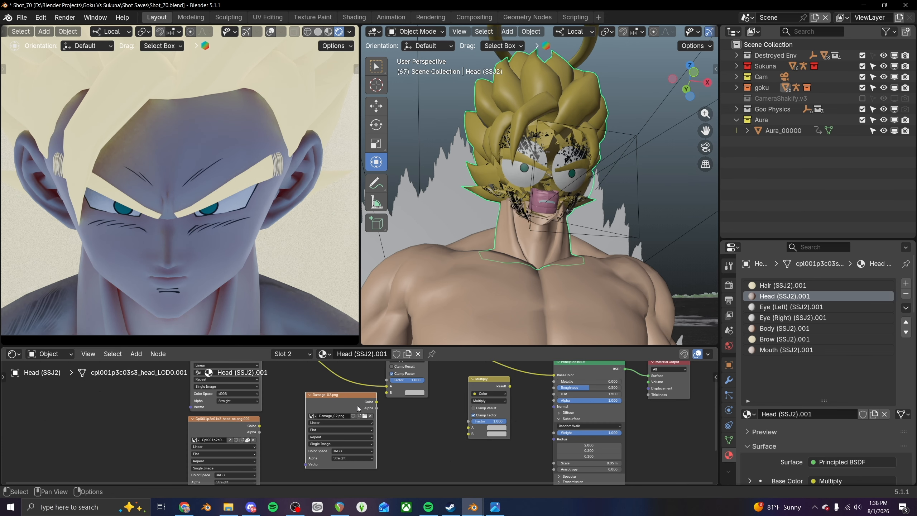
# - Connect the Damage_02.png node to the first Multiply node's Factor and B inputs, with the UV Map feeding its Vector
pyautogui.scroll(5, 364, 403)
pyautogui.moveTo(386, 391); pyautogui.dragTo(399, 381)
pyautogui.scroll(-8, 392, 387)
pyautogui.moveTo(318, 438); pyautogui.dragTo(296, 440, button='middle')
pyautogui.scroll(1, 378, 397)
pyautogui.scroll(2, 392, 404)
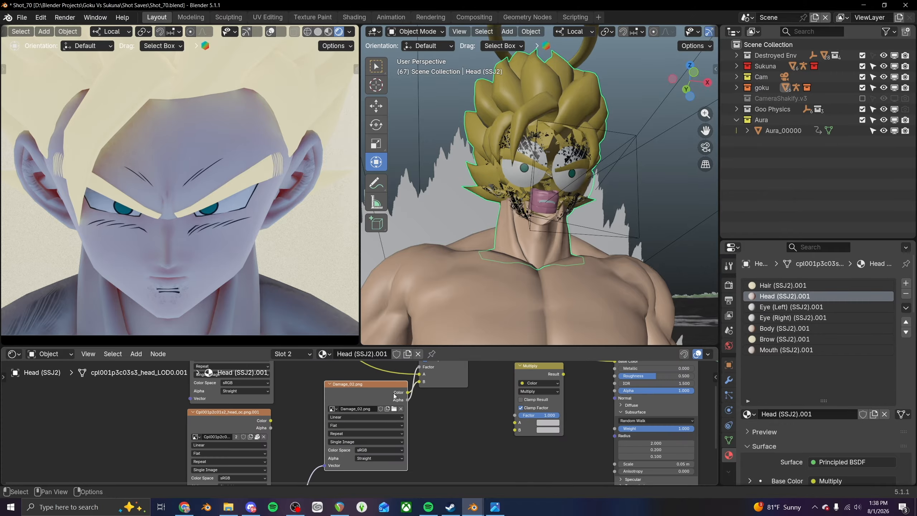
pyautogui.moveTo(393, 393); pyautogui.dragTo(362, 423, button='middle')
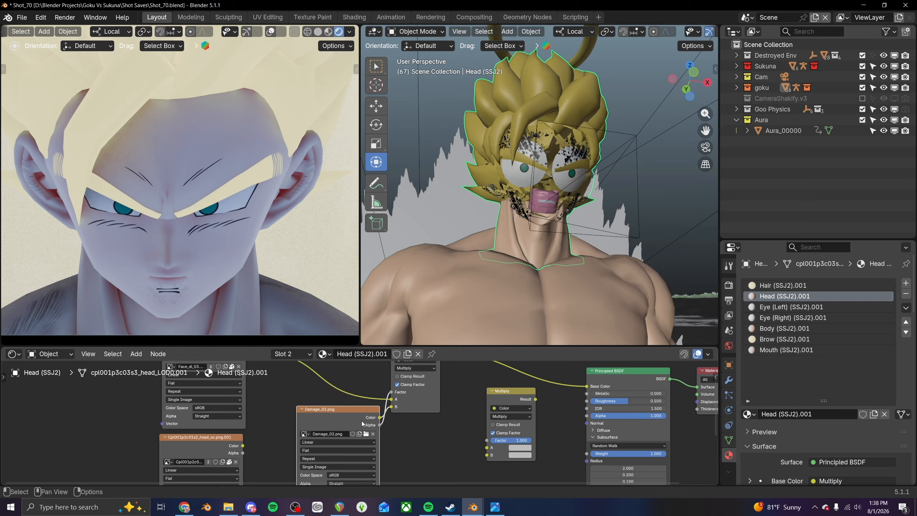
pyautogui.moveTo(347, 415); pyautogui.dragTo(329, 420)
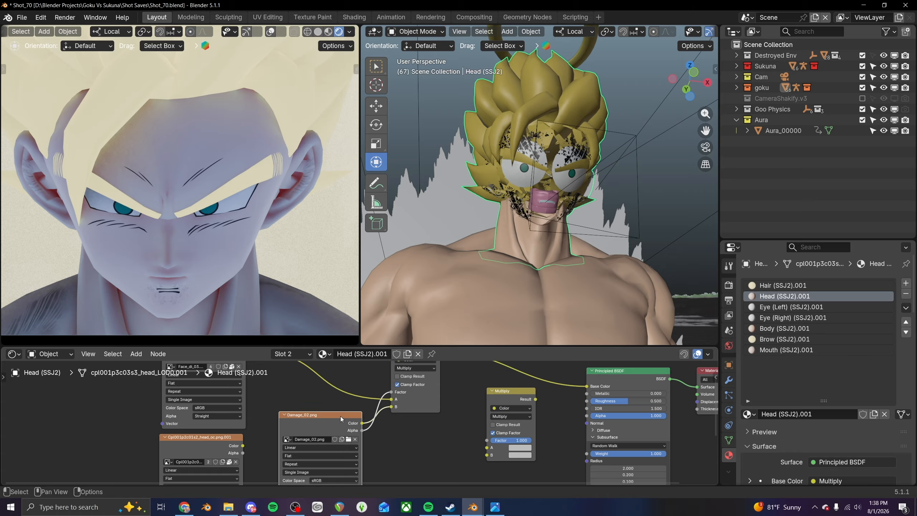
# - Disconnect the Damage_02.png texture from the Multiply node and delete its node from the head material
pyautogui.scroll(5, 359, 421)
pyautogui.moveTo(397, 402); pyautogui.dragTo(382, 421, button='middle')
pyautogui.moveTo(390, 401); pyautogui.dragTo(378, 406)
pyautogui.moveTo(368, 440); pyautogui.dragTo(372, 428)
pyautogui.scroll(-4, 372, 428)
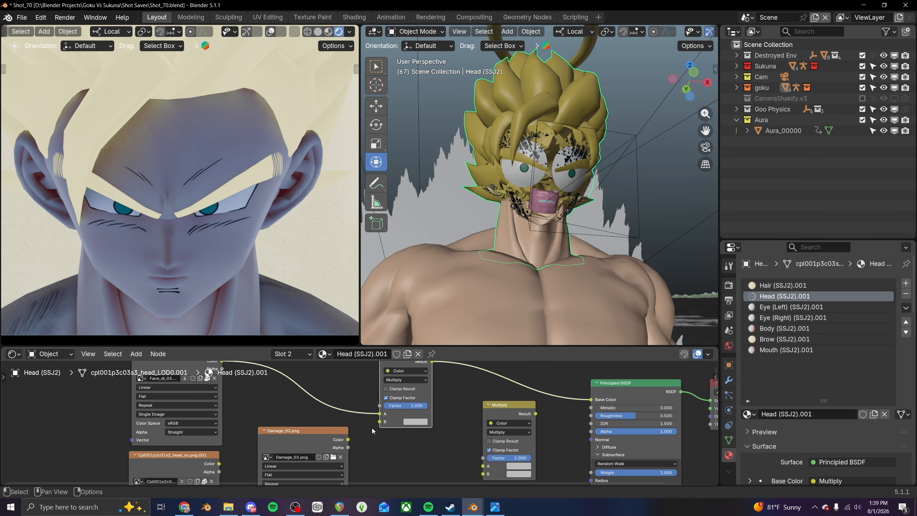
pyautogui.click(300, 439)
pyautogui.press('x')
pyautogui.scroll(-7, 338, 445)
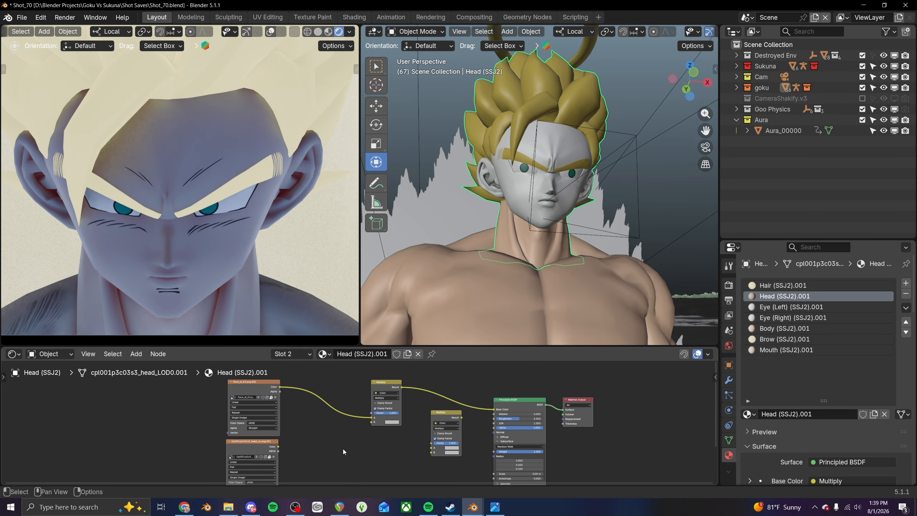
# - Add Damage_03.png from the Common Textures folder as an image texture node in the head material
pyautogui.moveTo(341, 448); pyautogui.dragTo(366, 411, button='middle')
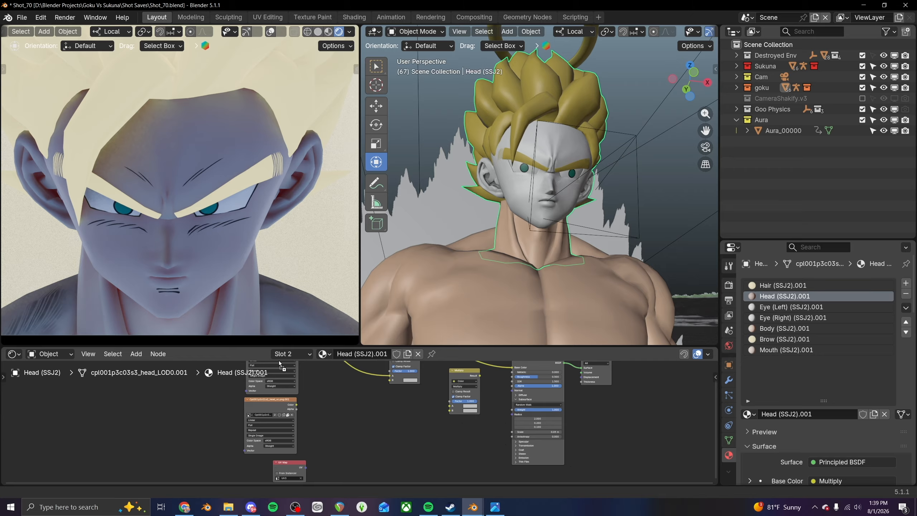
pyautogui.moveTo(339, 398); pyautogui.dragTo(341, 399)
pyautogui.scroll(4, 353, 400)
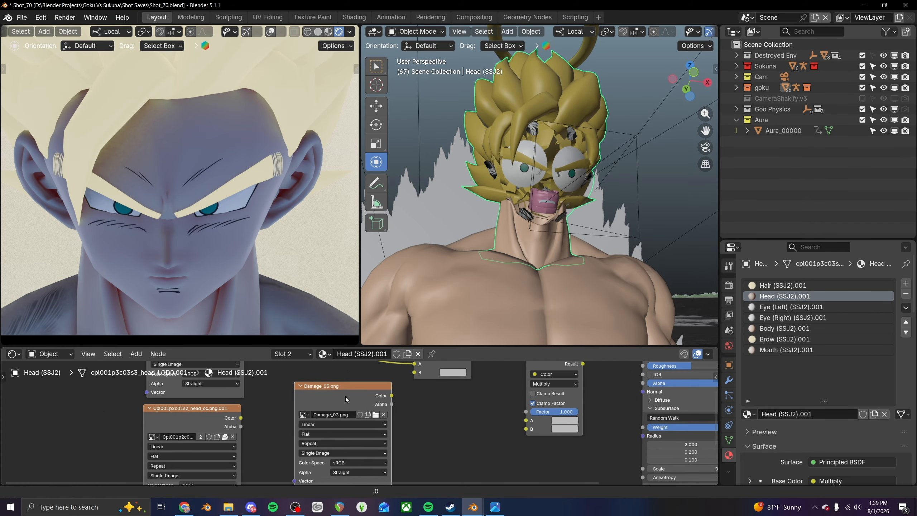
pyautogui.scroll(1, 345, 396)
# - Connect the Damage_03.png outputs to the first Multiply node's Factor and B inputs, and the UV Map to its Vector
pyautogui.moveTo(345, 396); pyautogui.dragTo(322, 428, button='middle')
pyautogui.moveTo(373, 425)
pyautogui.mouseDown()
pyautogui.moveTo(404, 403)
pyautogui.moveTo(399, 378)
pyautogui.mouseUp()
pyautogui.moveTo(291, 464)
pyautogui.mouseDown(button='middle')
pyautogui.moveTo(295, 456)
pyautogui.moveTo(383, 452)
pyautogui.mouseUp(button='middle')
pyautogui.moveTo(308, 457); pyautogui.dragTo(343, 398)
pyautogui.moveTo(334, 461); pyautogui.dragTo(375, 401, button='middle')
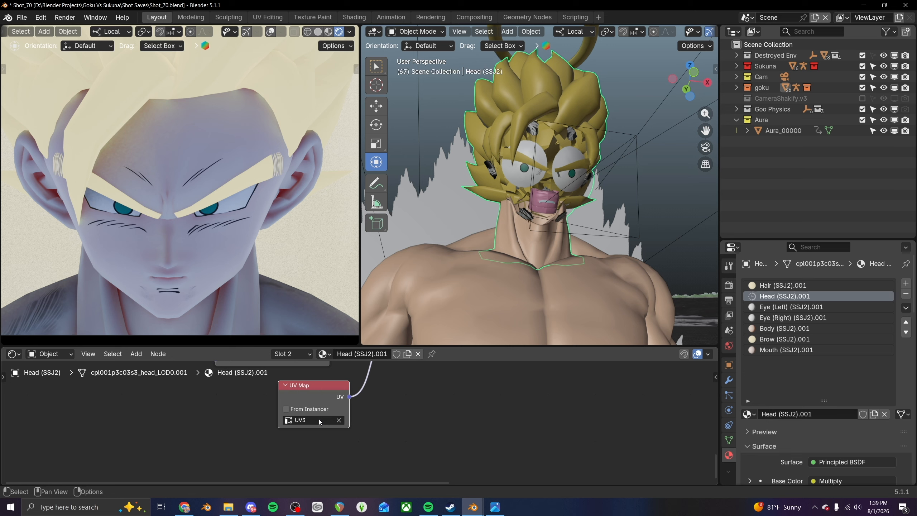
# - Set the damage texture's UV Map node to UV0 and review the connected nodes
pyautogui.click(312, 418)
pyautogui.click(306, 327)
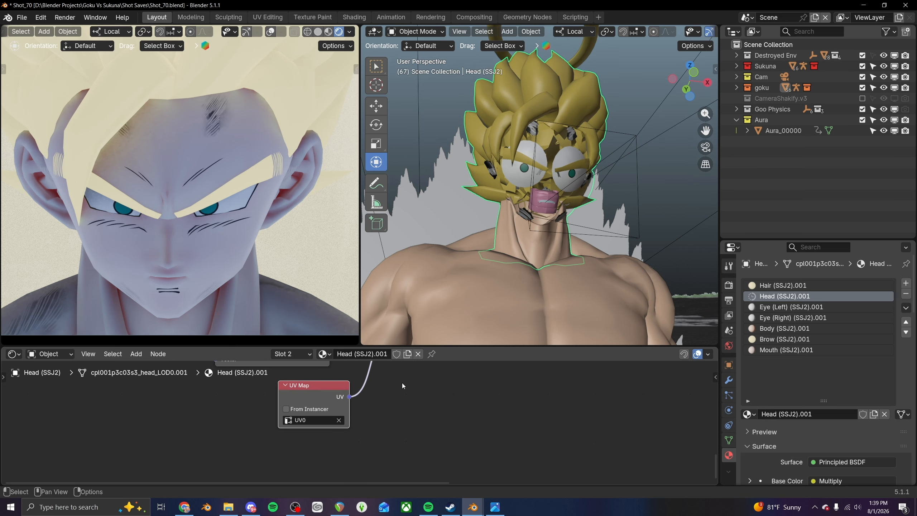
pyautogui.scroll(-4, 402, 383)
pyautogui.moveTo(415, 381); pyautogui.dragTo(407, 433, button='middle')
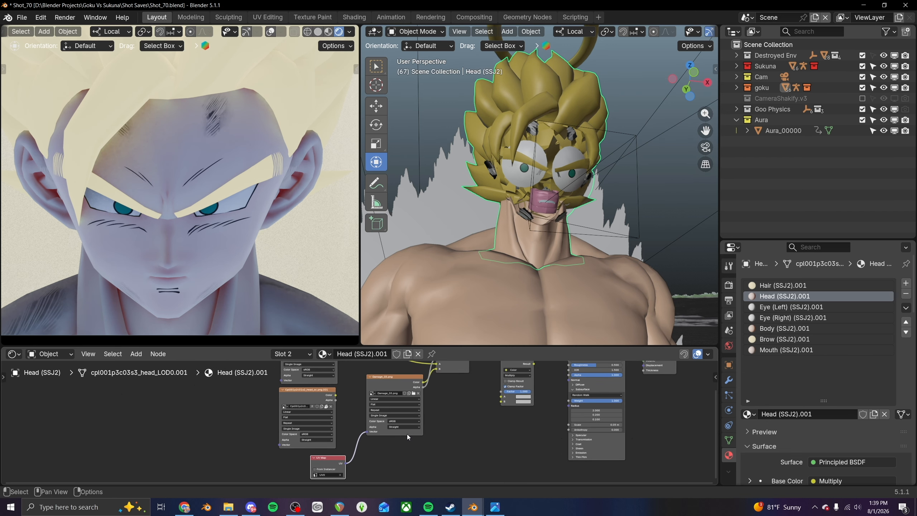
pyautogui.scroll(4, 408, 429)
pyautogui.moveTo(454, 379); pyautogui.dragTo(414, 393, button='middle')
pyautogui.scroll(-4, 414, 392)
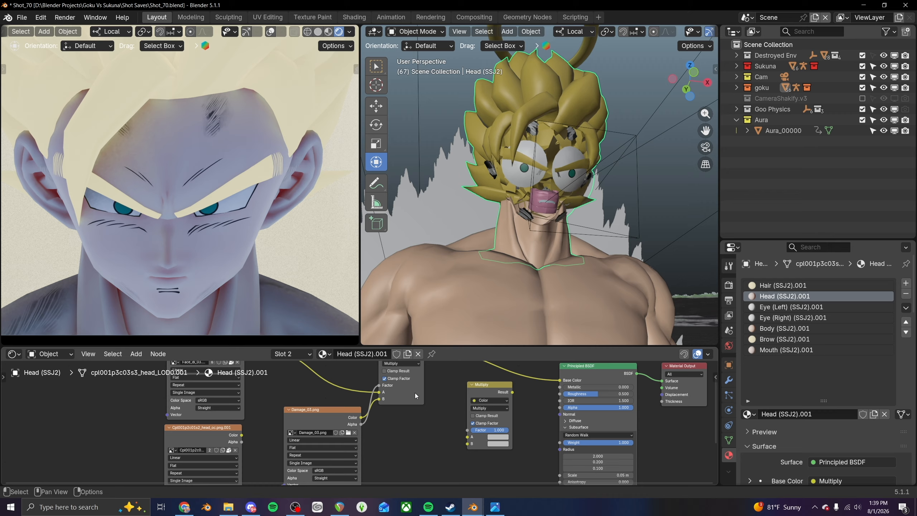
# - Delete the damage texture's UV Map node and set its Mapping node's scale to 1.700 in the head material
pyautogui.scroll(-1, 380, 399)
pyautogui.click(333, 416)
pyautogui.press('Delete')
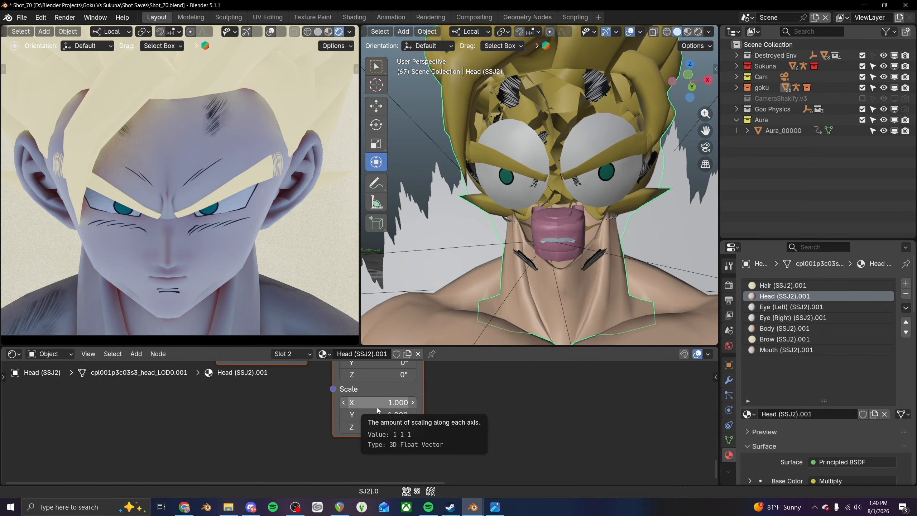
pyautogui.moveTo(377, 407); pyautogui.dragTo(403, 406)
pyautogui.moveTo(459, 369); pyautogui.dragTo(445, 441, button='middle')
pyautogui.scroll(5, 172, 282)
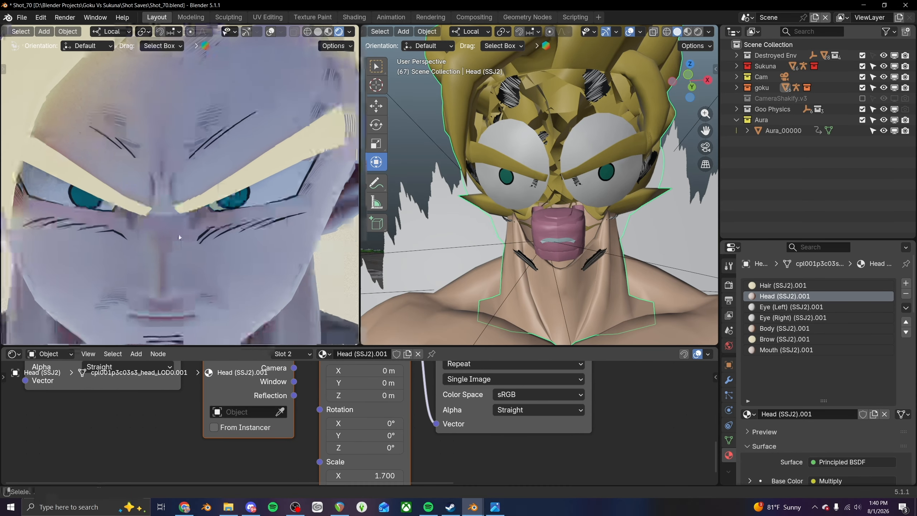
pyautogui.scroll(-5, 202, 275)
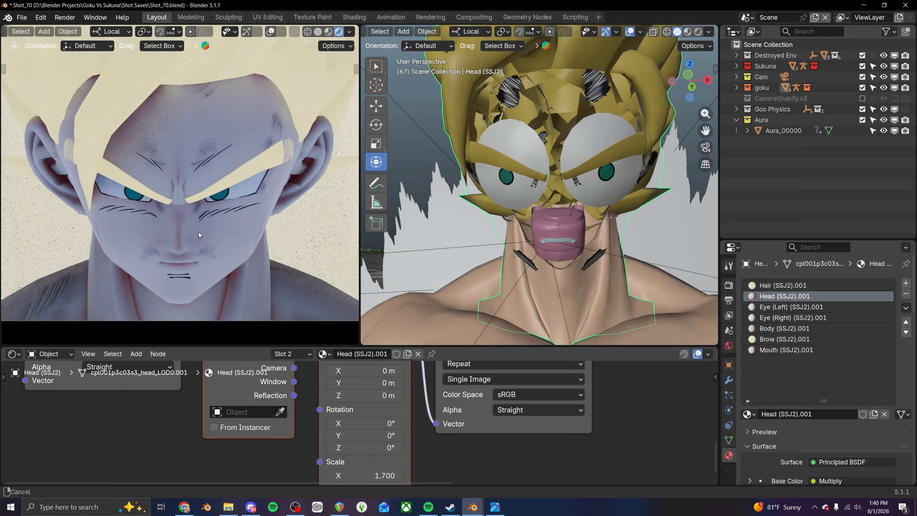
# - Try shifting the Mapping location of the head's damage texture
pyautogui.moveTo(371, 420); pyautogui.dragTo(369, 456, button='middle')
pyautogui.moveTo(363, 408); pyautogui.dragTo(379, 419)
pyautogui.hotkey('ctrl', 'z')
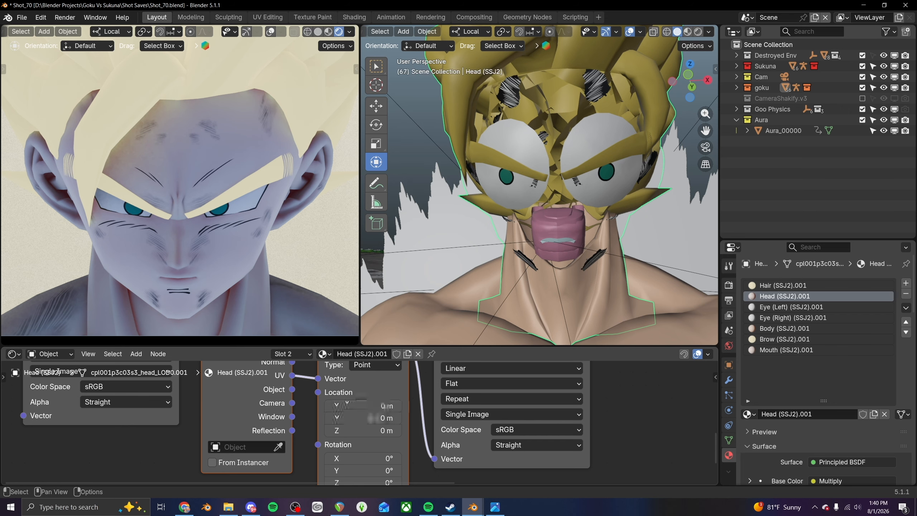
pyautogui.scroll(-1, 253, 304)
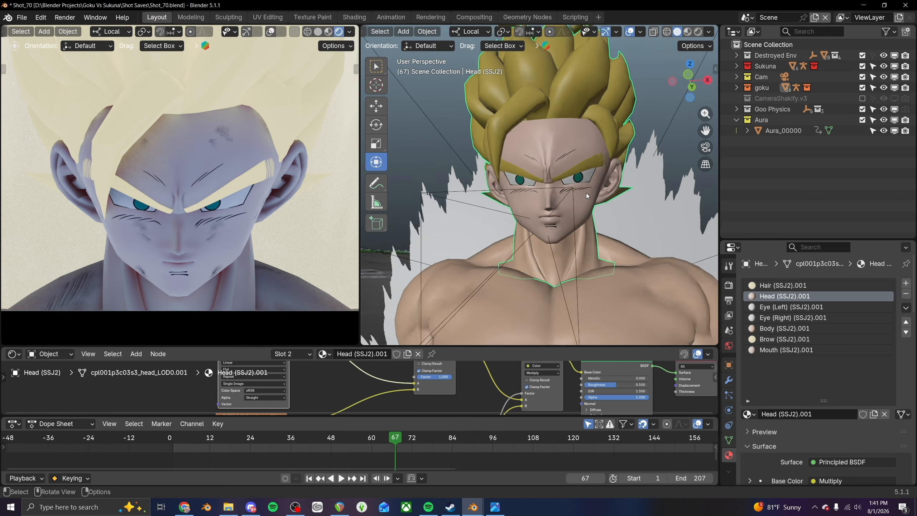
# - Go to frame 136 and examine Goku's body and clothing in the rendered view
pyautogui.scroll(-2, 586, 192)
pyautogui.moveTo(454, 430); pyautogui.dragTo(628, 433)
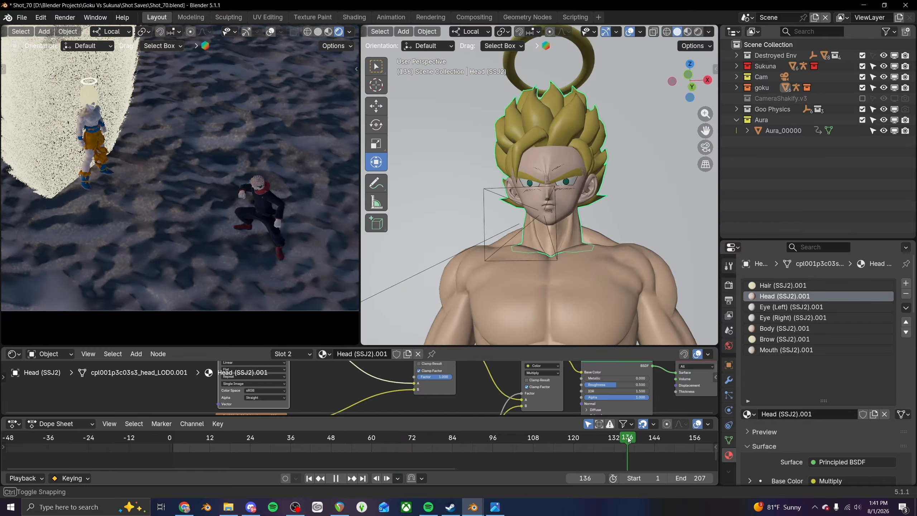
pyautogui.moveTo(237, 183); pyautogui.dragTo(221, 170, button='middle')
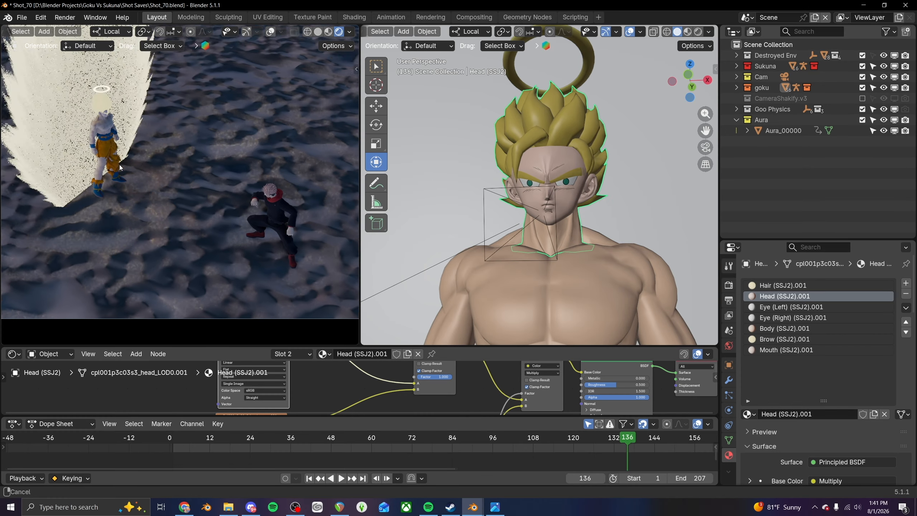
pyautogui.keyDown('shift'); pyautogui.moveTo(123, 163); pyautogui.dragTo(182, 196, button='middle'); pyautogui.keyUp('shift')
pyautogui.scroll(6, 182, 197)
pyautogui.scroll(-8, 553, 275)
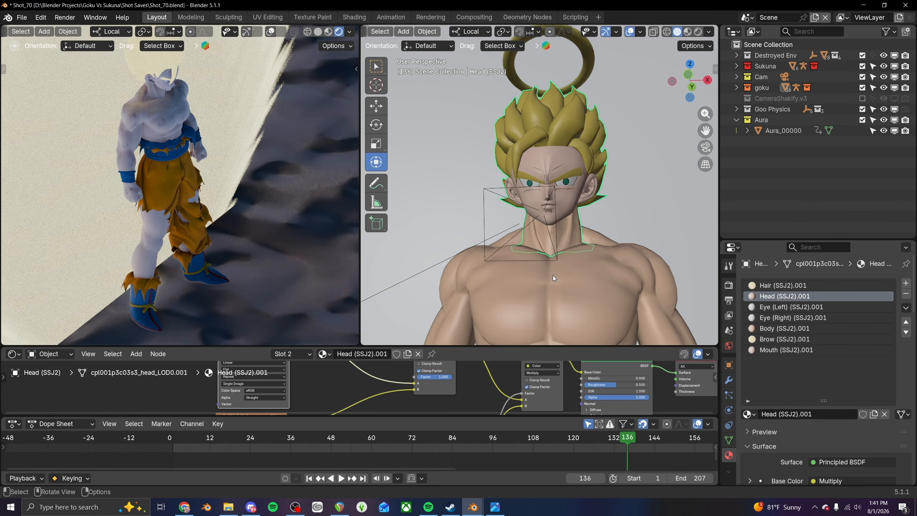
# - Open the Pants material of Goku's body and move its Principled BSDF and Material Output nodes away from the texture nodes
pyautogui.click(570, 209)
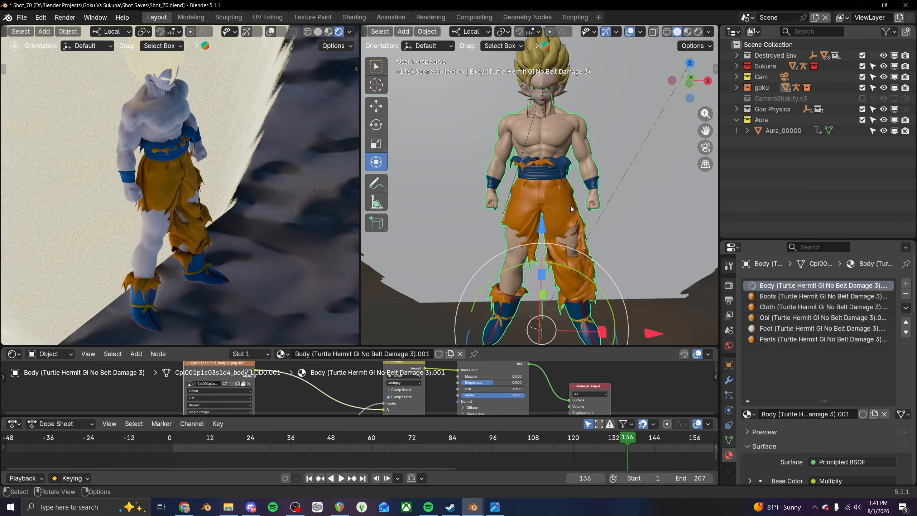
pyautogui.click(783, 297)
pyautogui.click(782, 309)
pyautogui.click(785, 340)
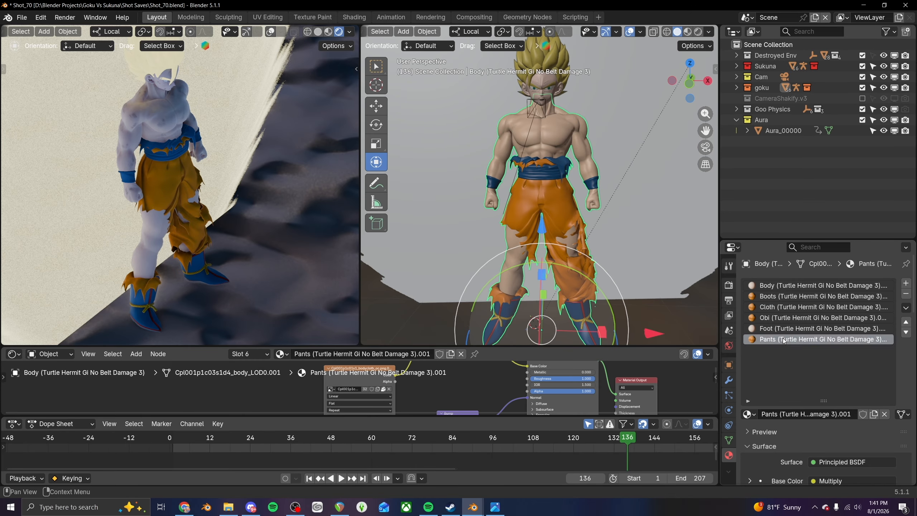
pyautogui.moveTo(516, 349); pyautogui.dragTo(516, 230)
pyautogui.scroll(-2, 504, 321)
pyautogui.moveTo(475, 357); pyautogui.dragTo(342, 355, button='middle')
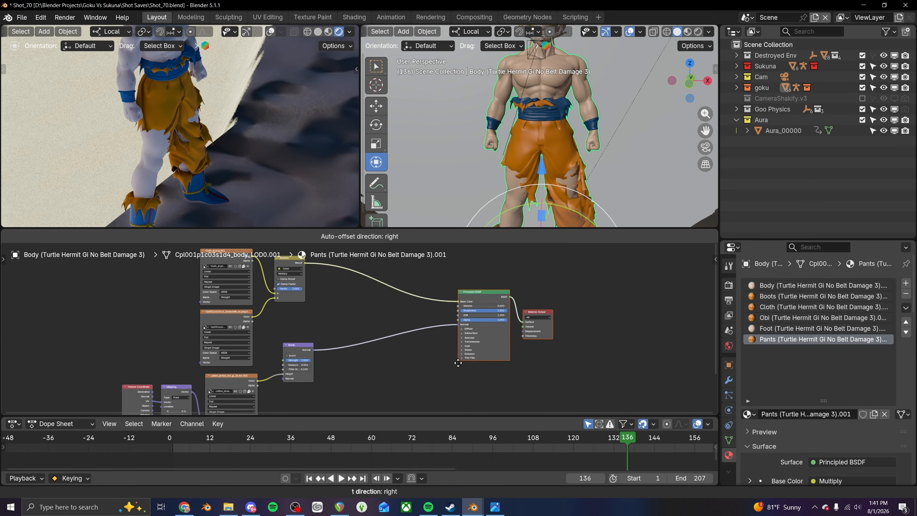
pyautogui.moveTo(447, 314); pyautogui.dragTo(455, 294)
# - Place the Damage_01.png texture and its Multiply node between the Pants material's textures and the Principled BSDF
pyautogui.scroll(5, 356, 331)
pyautogui.moveTo(333, 357); pyautogui.dragTo(329, 318, button='middle')
pyautogui.click(326, 328)
pyautogui.moveTo(309, 362); pyautogui.dragTo(314, 376)
pyautogui.moveTo(478, 298); pyautogui.dragTo(383, 382, button='middle')
pyautogui.moveTo(423, 320); pyautogui.dragTo(407, 306)
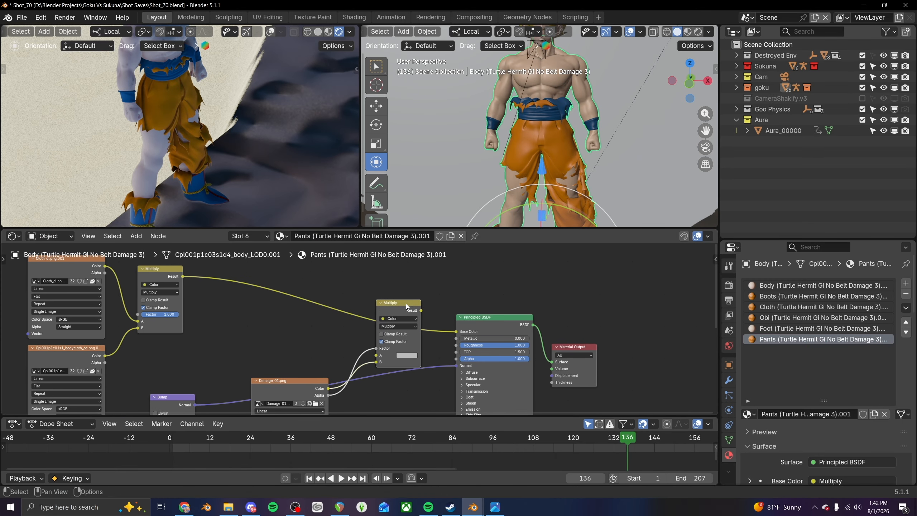
# - Connect the Pants material's first Multiply result to the damage Multiply's A input and the damage Multiply's result to Base Color
pyautogui.moveTo(455, 332); pyautogui.dragTo(376, 355)
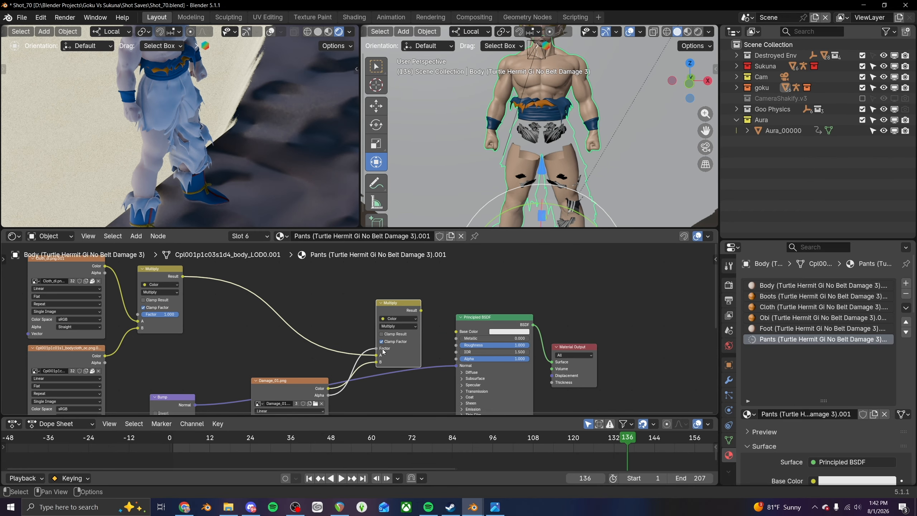
pyautogui.moveTo(454, 332); pyautogui.dragTo(455, 333)
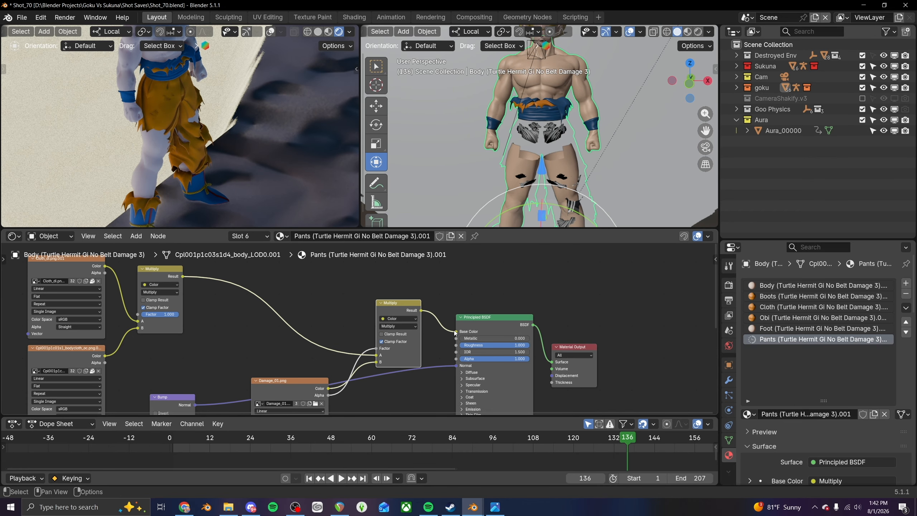
pyautogui.moveTo(292, 389); pyautogui.dragTo(310, 311, button='middle')
pyautogui.moveTo(309, 311); pyautogui.dragTo(325, 330)
pyautogui.moveTo(237, 253); pyautogui.dragTo(419, 360, button='middle')
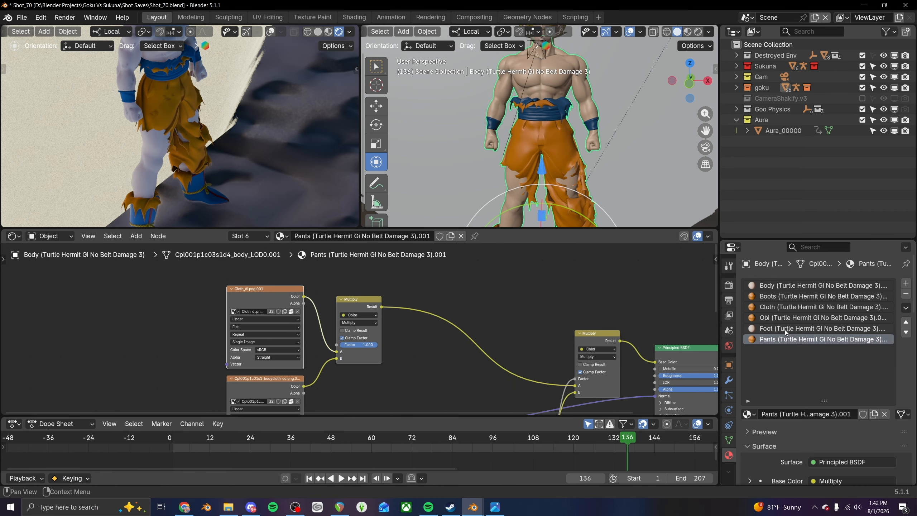
# - Open the Cloth material of Goku's body and paste the Damage_01.png texture and Multiply nodes into it
pyautogui.click(792, 307)
pyautogui.scroll(-3, 397, 344)
pyautogui.moveTo(492, 315); pyautogui.dragTo(491, 375)
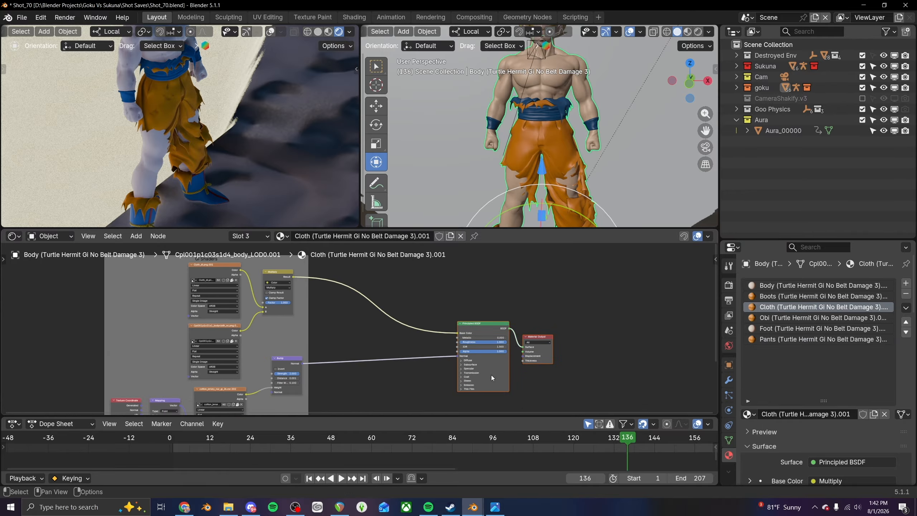
pyautogui.hotkey('ctrl', 'v')
pyautogui.moveTo(572, 333); pyautogui.dragTo(458, 319, button='middle')
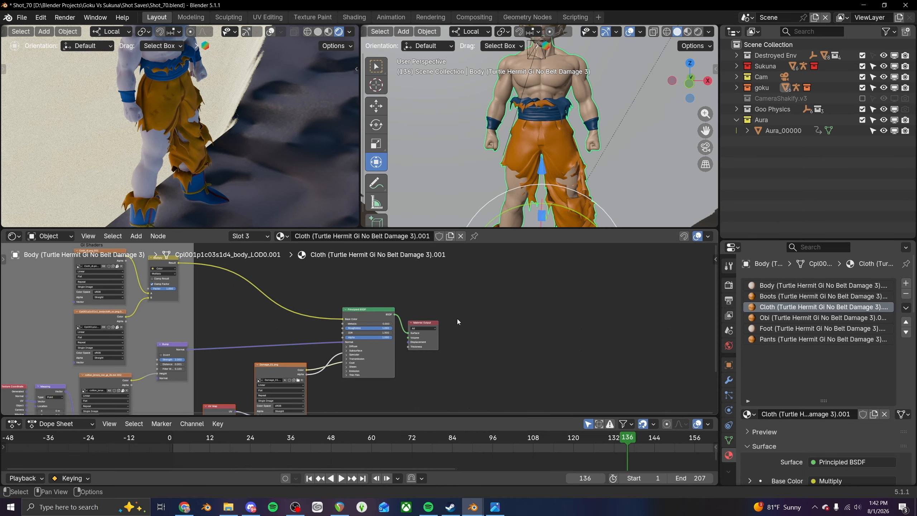
# - Move the Cloth material's Principled BSDF and Material Output nodes clear of the pasted Multiply node
pyautogui.moveTo(369, 299); pyautogui.dragTo(438, 327)
pyautogui.press('g')
pyautogui.rightClick(494, 322)
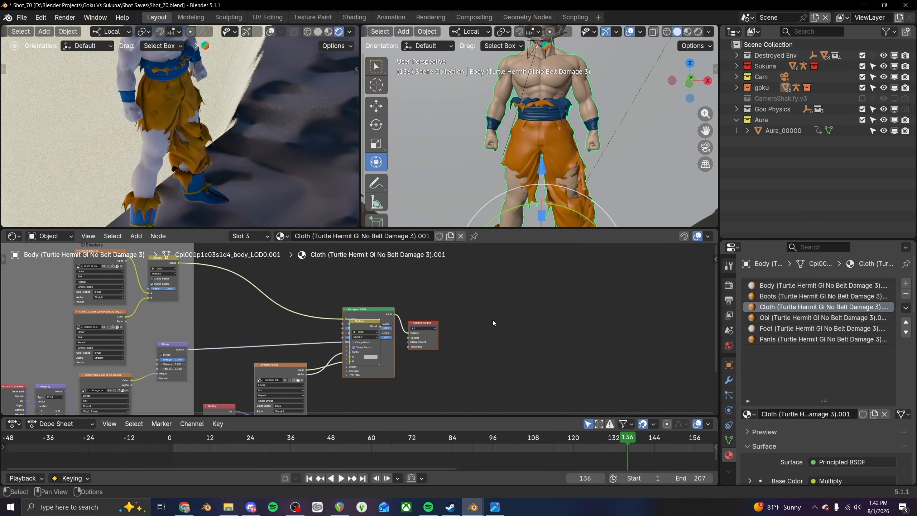
pyautogui.press('g')
pyautogui.click(470, 321)
pyautogui.press('g')
pyautogui.click(459, 321)
# - Place the pasted Multiply node just before the Cloth material's Principled BSDF and rework the Base Color link
pyautogui.click(432, 304)
pyautogui.moveTo(430, 331); pyautogui.dragTo(374, 310)
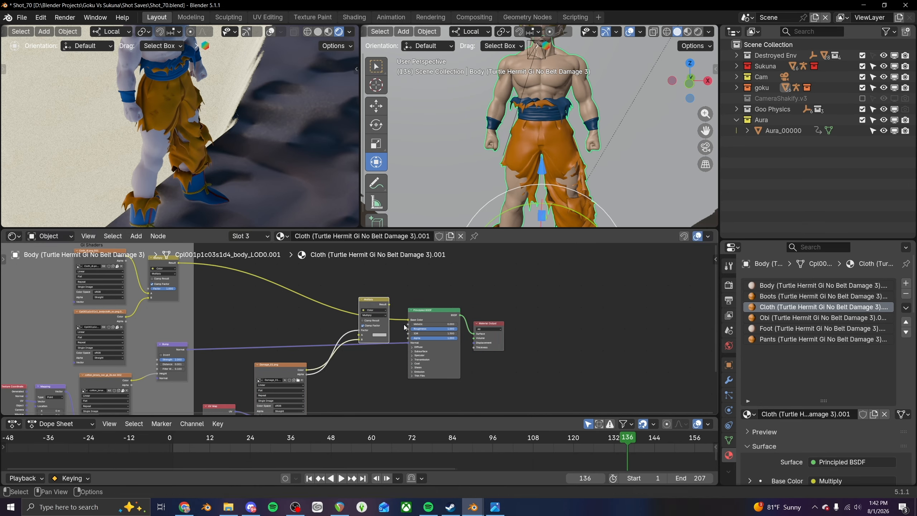
pyautogui.scroll(2, 448, 312)
pyautogui.moveTo(438, 314)
pyautogui.mouseDown()
pyautogui.moveTo(410, 297)
pyautogui.moveTo(433, 314)
pyautogui.mouseUp()
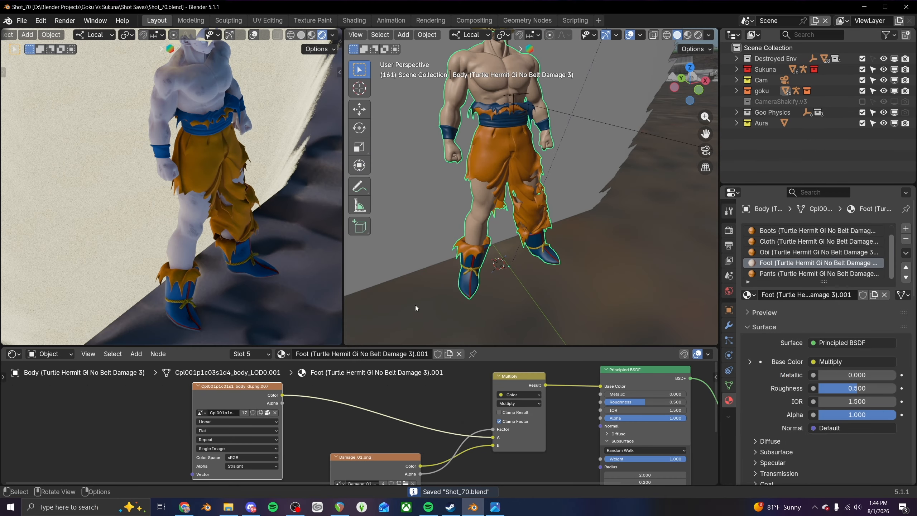
# - Tidy the Foot material's nodes by spacing the Principled BSDF and Material Output apart and moving the body texture closer to the Multiply
pyautogui.scroll(-3, 499, 412)
pyautogui.moveTo(499, 413); pyautogui.dragTo(473, 409, button='middle')
pyautogui.moveTo(513, 390); pyautogui.dragTo(371, 454)
pyautogui.press('g')
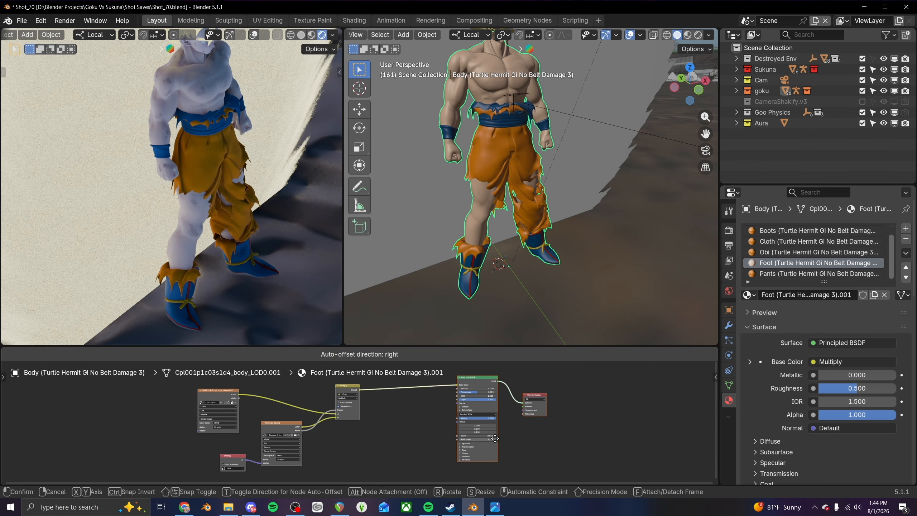
pyautogui.click(492, 441)
pyautogui.moveTo(176, 387); pyautogui.dragTo(264, 433)
pyautogui.press('g')
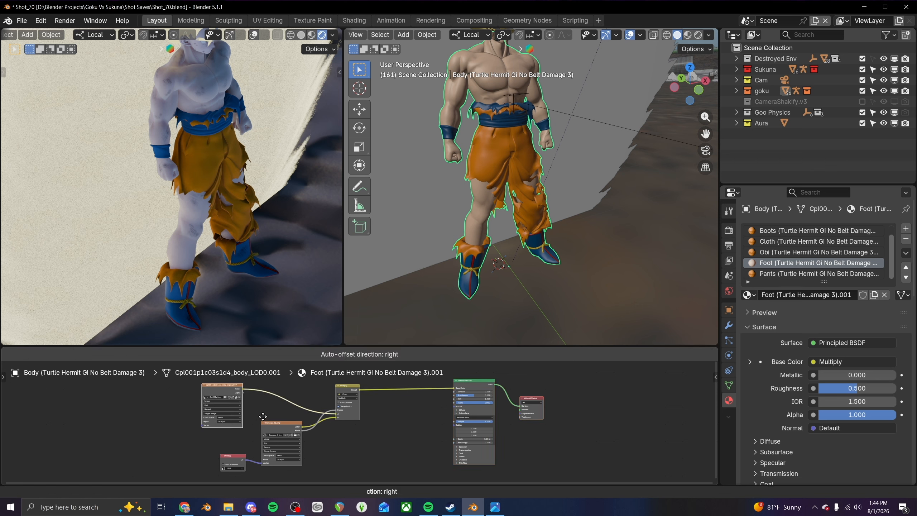
pyautogui.click(270, 413)
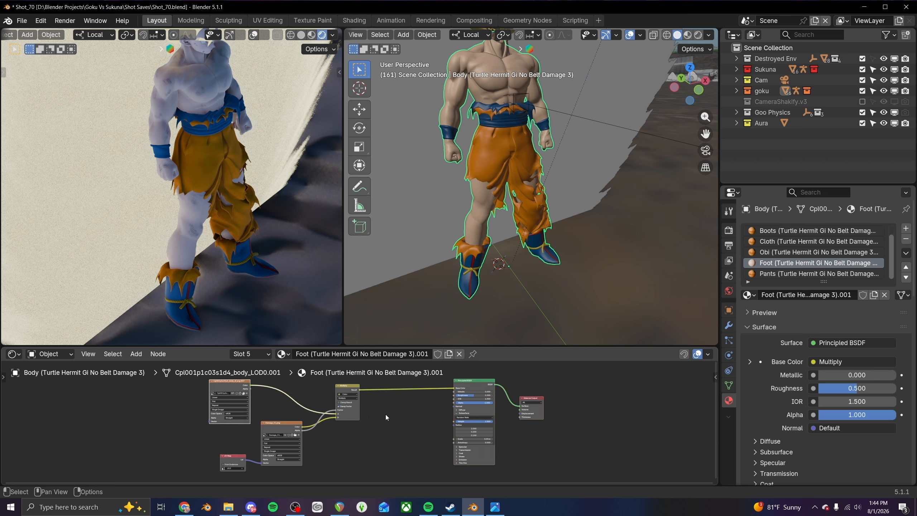
pyautogui.scroll(3, 385, 414)
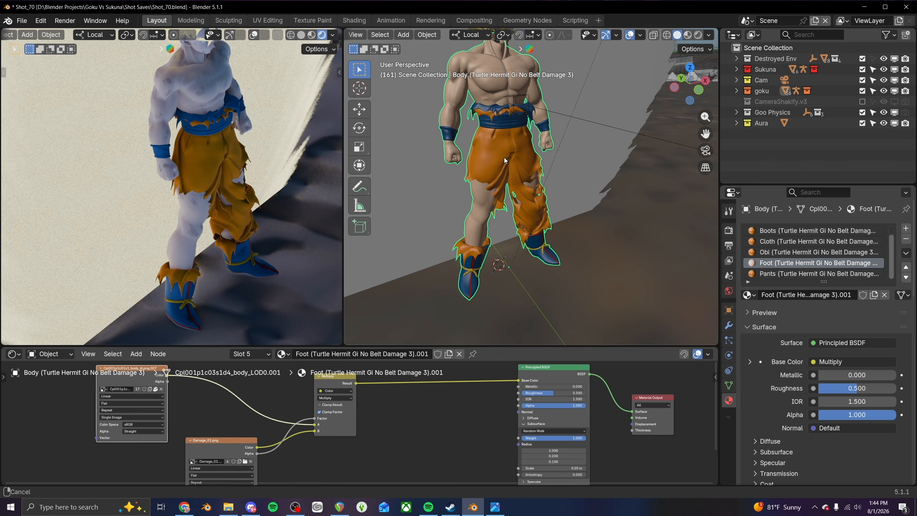
# - Select Goku's head and bring its material nodes into the Shader Editor
pyautogui.moveTo(504, 157); pyautogui.dragTo(556, 220, button='middle')
pyautogui.scroll(1, 773, 231)
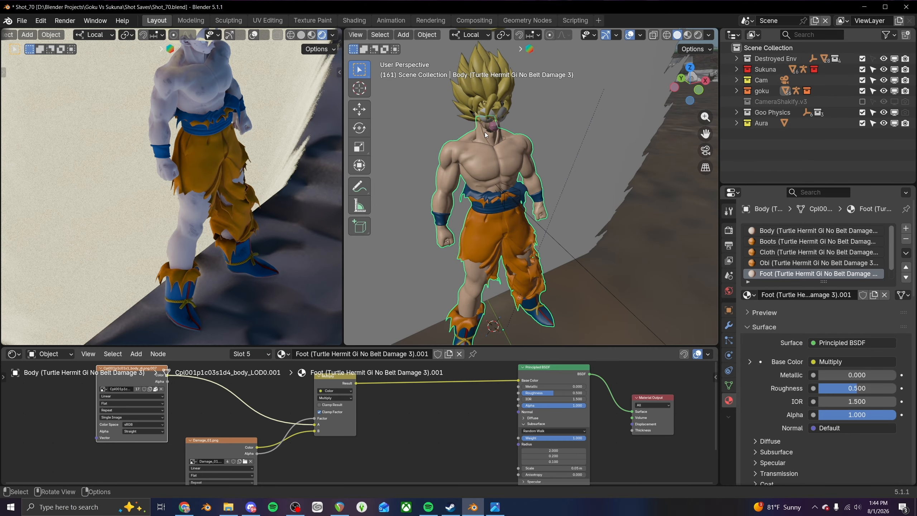
pyautogui.click(500, 96)
pyautogui.moveTo(325, 408); pyautogui.dragTo(353, 445, button='middle')
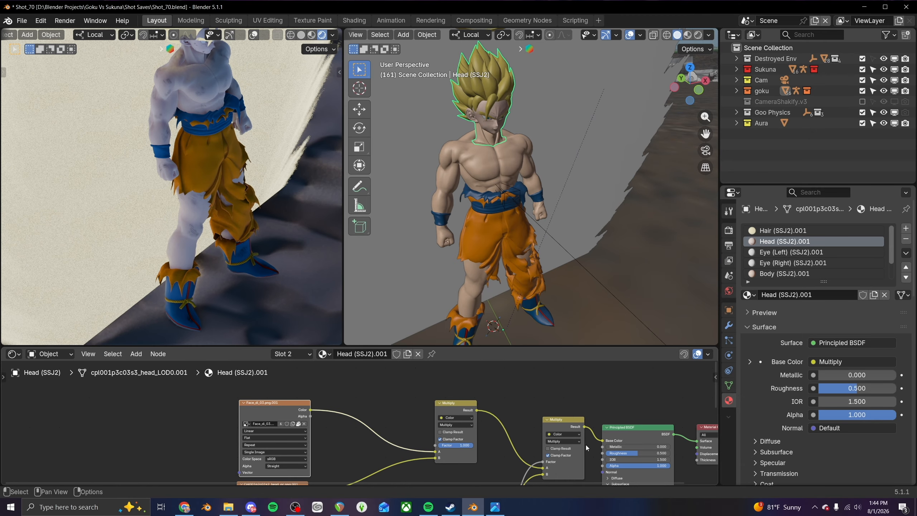
# - Add a Dope Sheet area below the Shader Editor and go to frame 8
pyautogui.moveTo(717, 484); pyautogui.dragTo(686, 416)
pyautogui.click(156, 316)
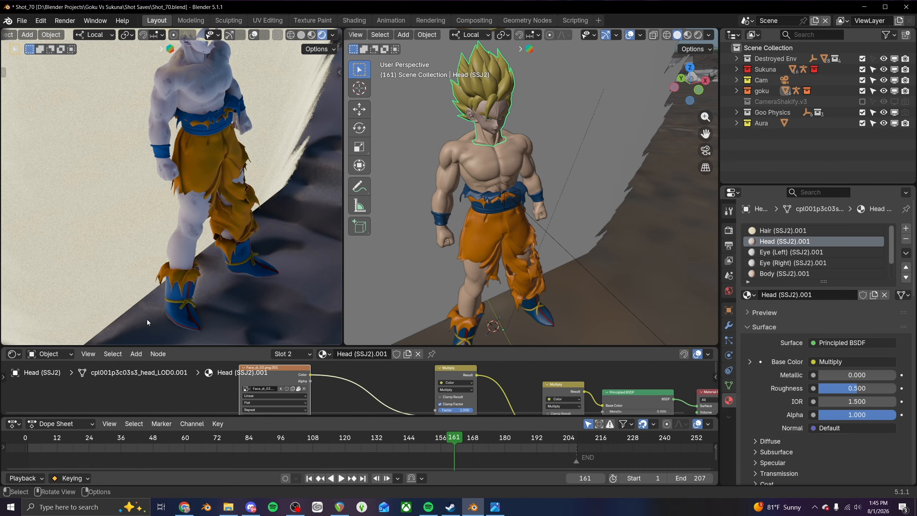
pyautogui.moveTo(51, 439); pyautogui.dragTo(46, 439)
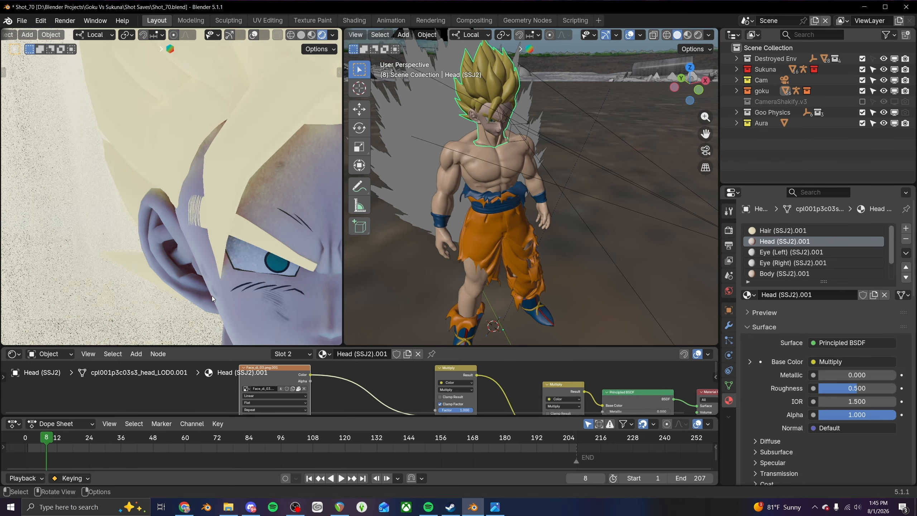
# - Check the damage marks on Goku's face through the camera and in the viewport, and save Shot_70.blend
pyautogui.keyDown('shift'); pyautogui.moveTo(207, 274); pyautogui.dragTo(202, 274, button='middle'); pyautogui.keyUp('shift')
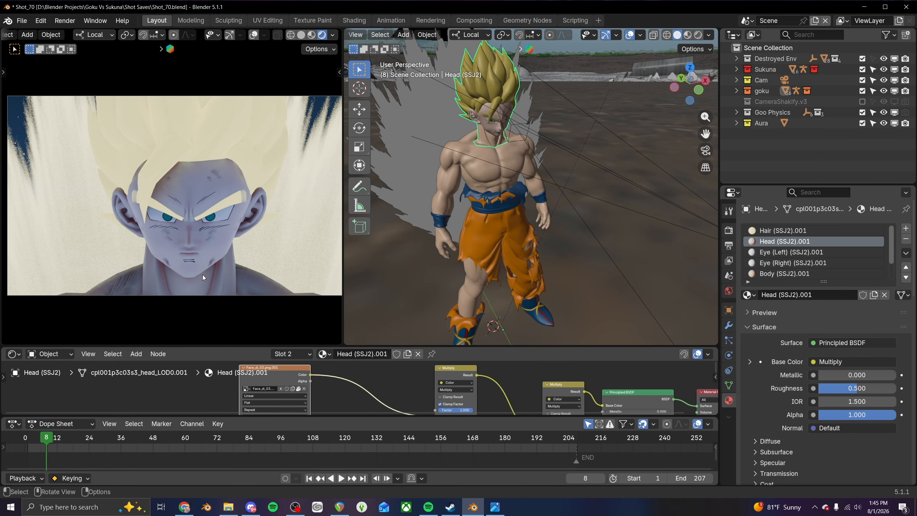
pyautogui.scroll(1, 202, 275)
pyautogui.moveTo(495, 183); pyautogui.dragTo(504, 211, button='middle')
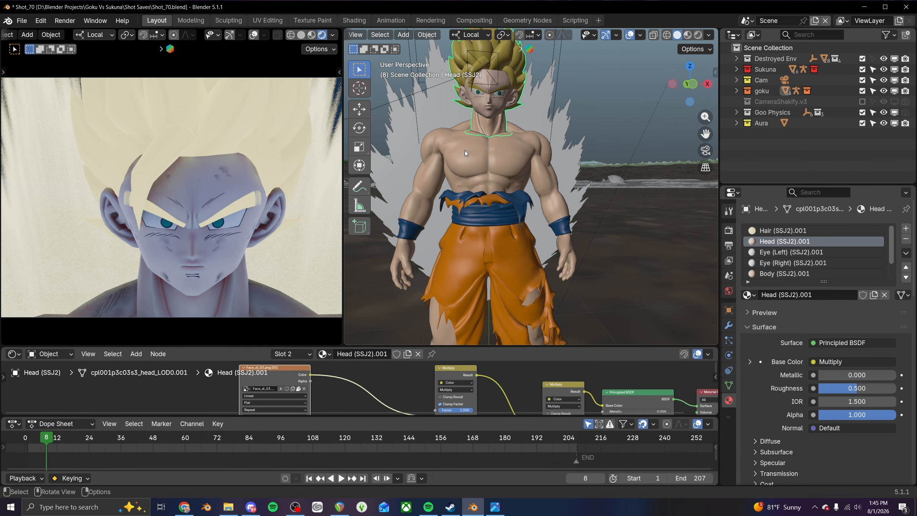
pyautogui.scroll(5, 533, 227)
pyautogui.hotkey('ctrl', 's')
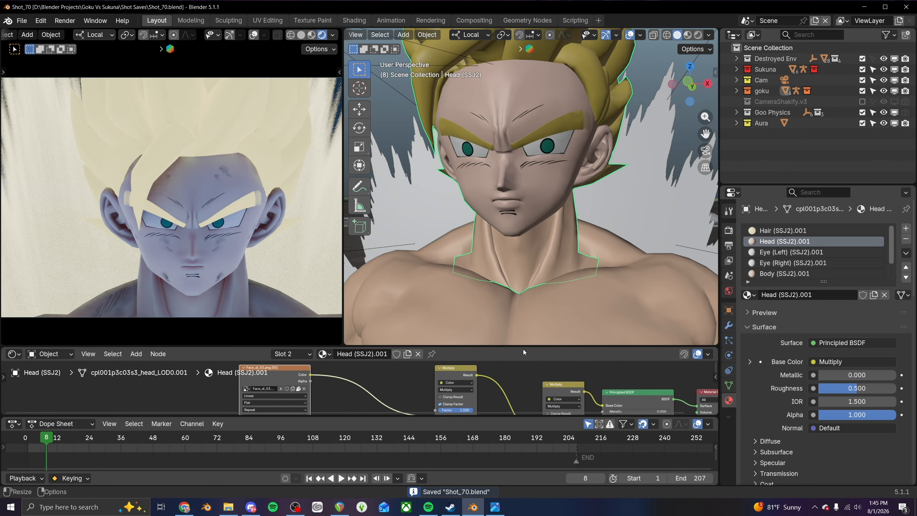
# - Enlarge the Shader Editor and move the head material's damage Multiply, Principled BSDF and Material Output nodes to the right
pyautogui.moveTo(522, 346); pyautogui.dragTo(515, 253)
pyautogui.scroll(-3, 83, 284)
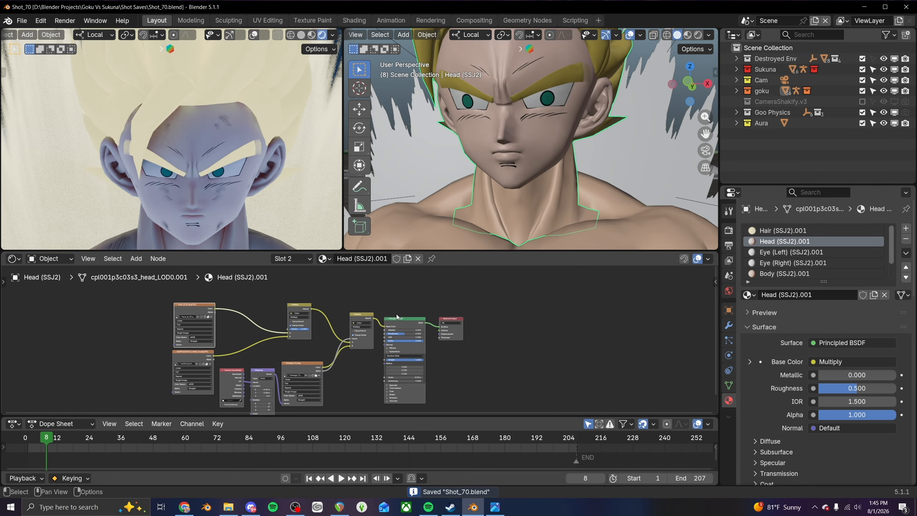
pyautogui.moveTo(489, 303); pyautogui.dragTo(363, 366)
pyautogui.press('g')
pyautogui.click(394, 362)
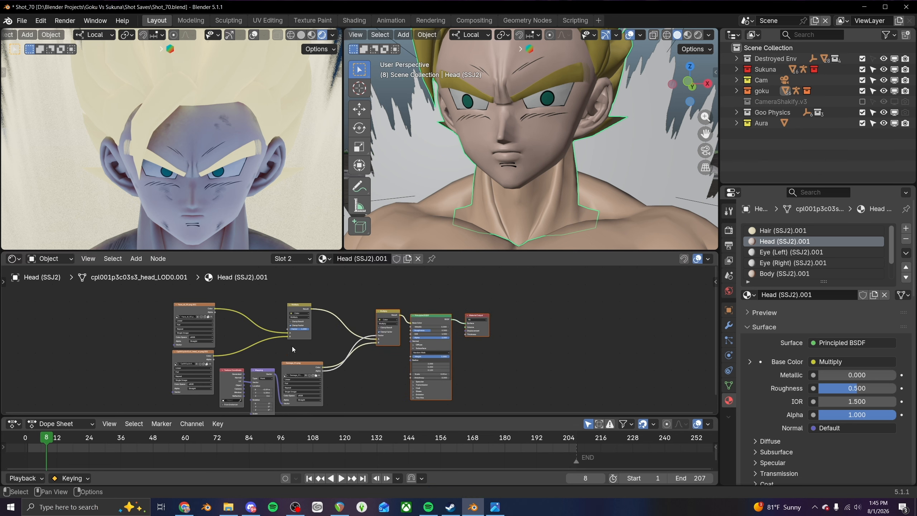
# - Move the head material's image textures, Texture Coordinate, Mapping and first Multiply nodes to the left
pyautogui.moveTo(166, 292); pyautogui.dragTo(324, 388)
pyautogui.press('g')
pyautogui.click(303, 387)
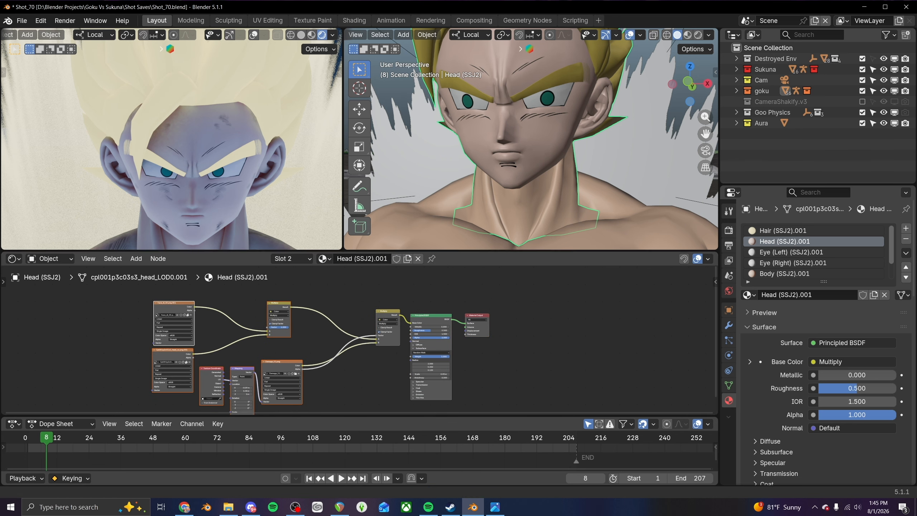
pyautogui.hotkey('alt', 'Tab')
pyautogui.hotkey('alt', 'Tab')
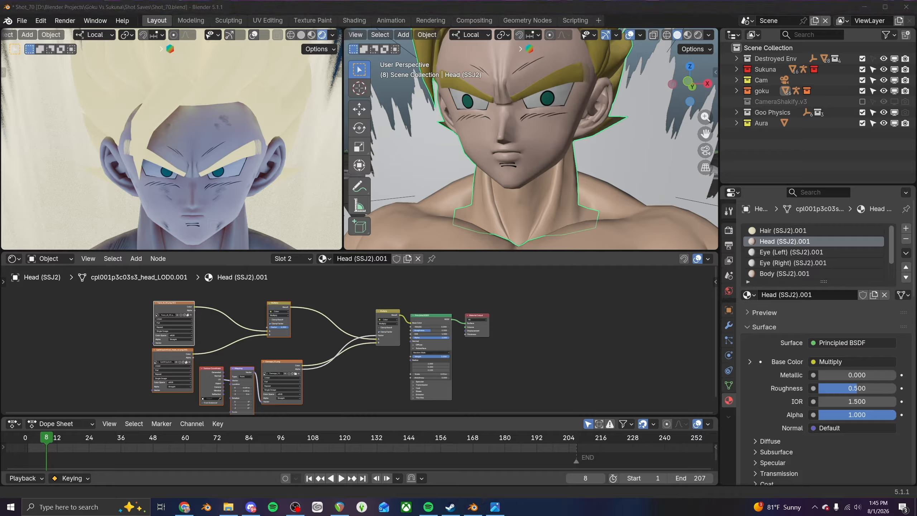
# - Add the SSJ2 Blood.png image texture to the head material and move the Principled BSDF and Material Output nodes to the right
pyautogui.moveTo(53, 349); pyautogui.dragTo(356, 379)
pyautogui.scroll(3, 365, 380)
pyautogui.scroll(1, 369, 380)
pyautogui.moveTo(414, 370); pyautogui.dragTo(361, 363, button='middle')
pyautogui.moveTo(507, 283); pyautogui.dragTo(475, 329)
# - Insert a duplicate of the damage Multiply node before the Principled BSDF, fed by SSJ2 Blood.png's Color in B and Alpha in Factor
pyautogui.click(344, 307)
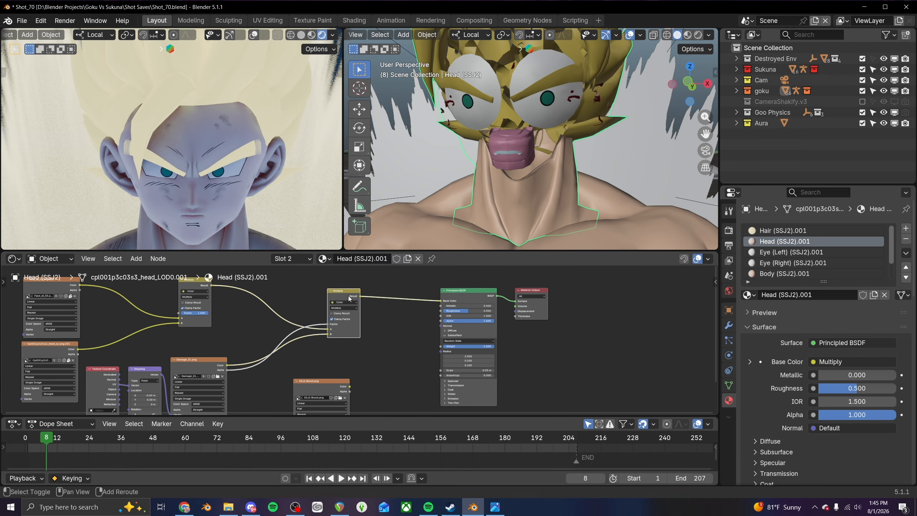
pyautogui.hotkey('shift', 'd')
pyautogui.click(390, 347)
pyautogui.scroll(2, 382, 369)
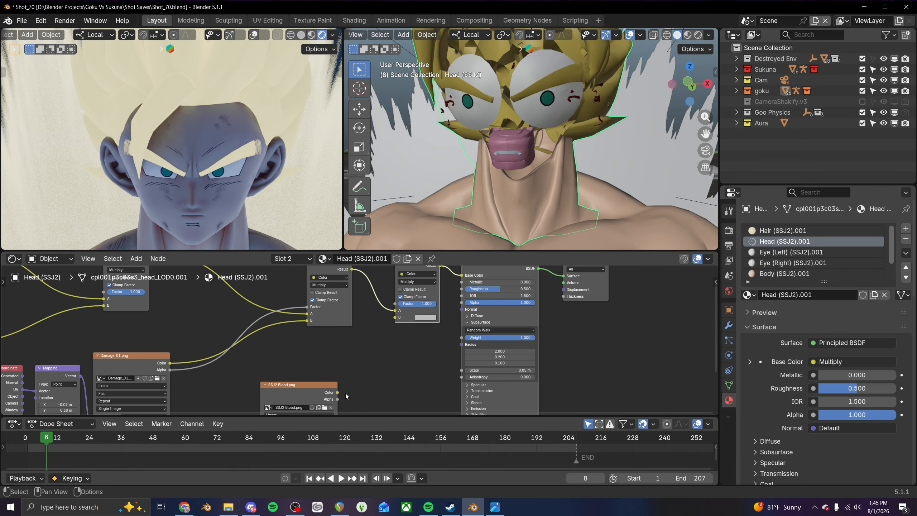
pyautogui.moveTo(337, 392); pyautogui.dragTo(392, 325)
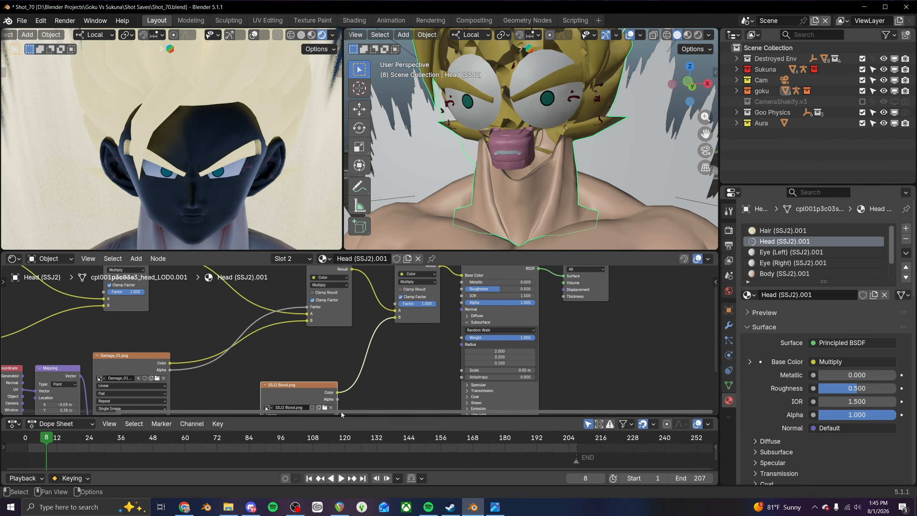
pyautogui.moveTo(337, 399); pyautogui.dragTo(394, 306)
# - Add a UV Map node to the Vector input of the repositioned SSJ2 Blood.png texture and save the file
pyautogui.scroll(-3, 354, 350)
pyautogui.moveTo(340, 372); pyautogui.dragTo(374, 289, button='middle')
pyautogui.moveTo(347, 296); pyautogui.dragTo(371, 305)
pyautogui.hotkey('shift', 'a')
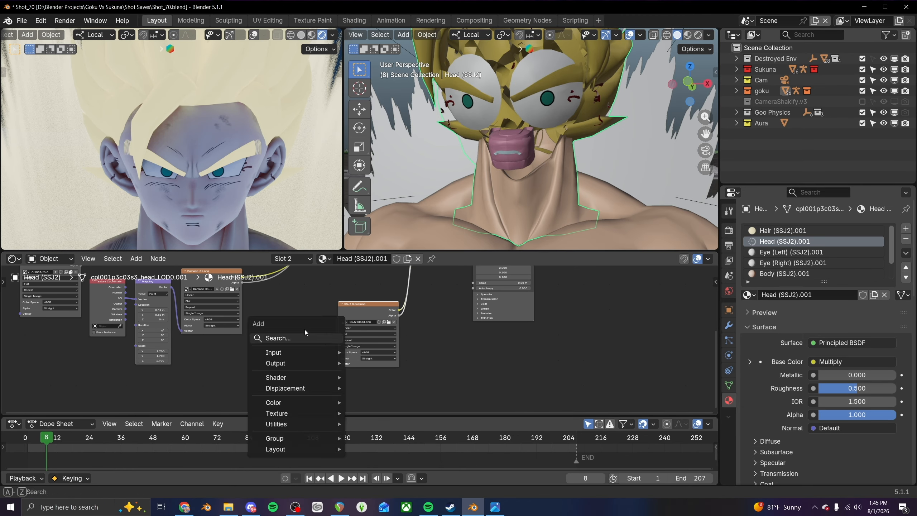
pyautogui.click(307, 335)
pyautogui.click(360, 368)
pyautogui.click(288, 356)
pyautogui.scroll(2, 288, 356)
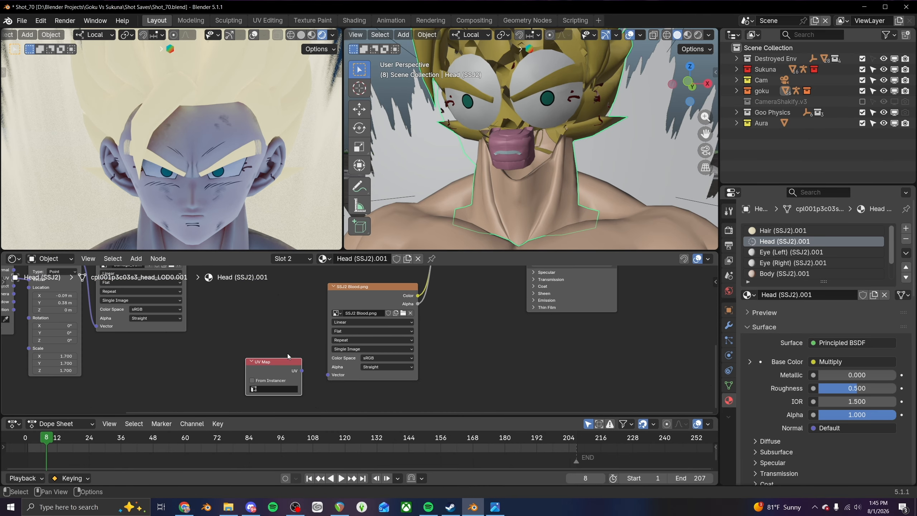
pyautogui.moveTo(305, 374); pyautogui.dragTo(327, 375)
pyautogui.click(260, 389)
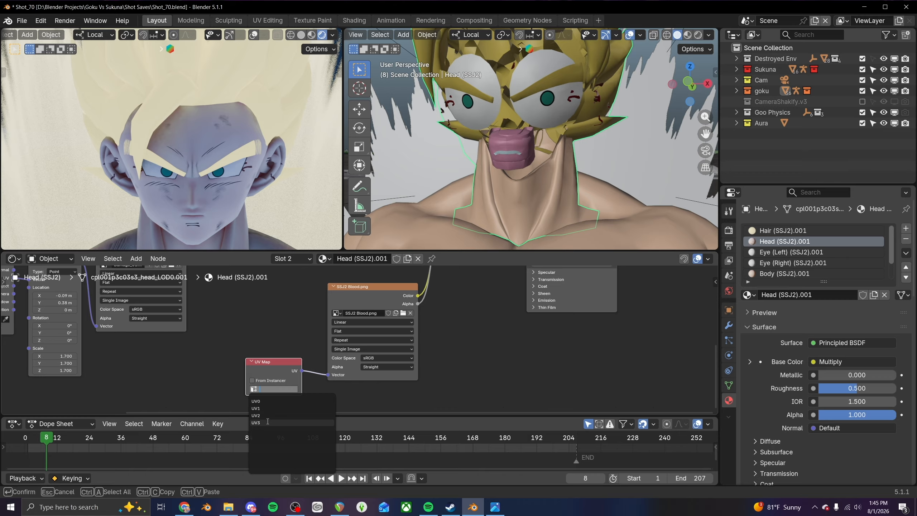
pyautogui.hotkey('ctrl', 's')
# - Create a new collection under Scene Collection and make it the active collection
pyautogui.scroll(-5, 536, 172)
pyautogui.moveTo(531, 166); pyautogui.dragTo(549, 181, button='middle')
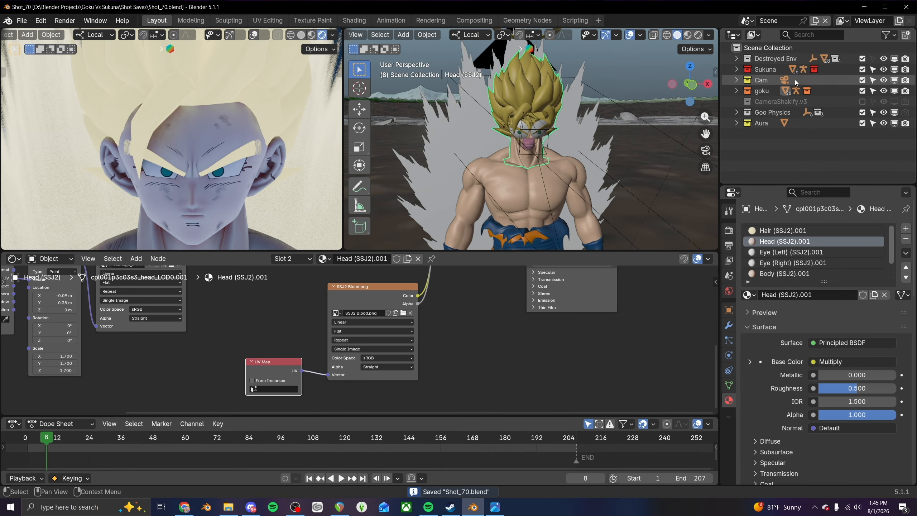
pyautogui.rightClick(774, 51)
pyautogui.click(710, 48)
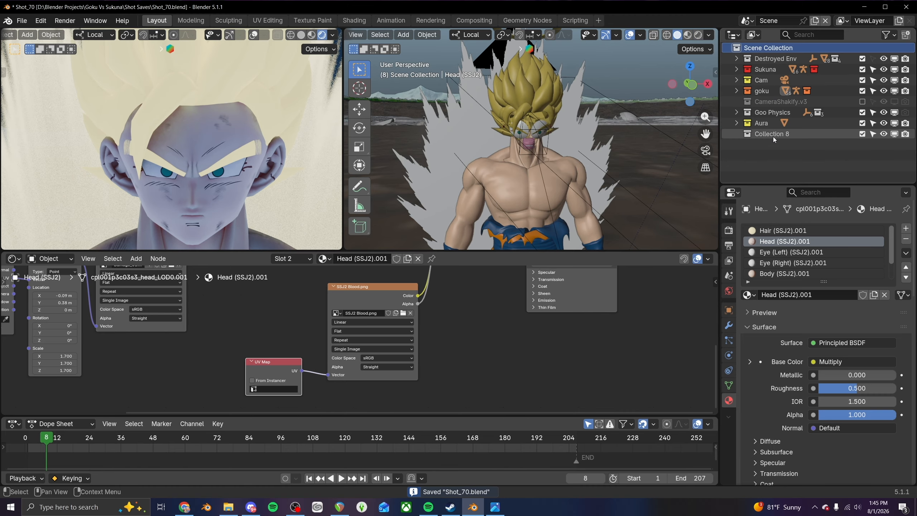
pyautogui.click(773, 134)
# - Append the Goku character collection from goku blood test.blend on the Desktop into Collection 8
pyautogui.scroll(-8, 507, 174)
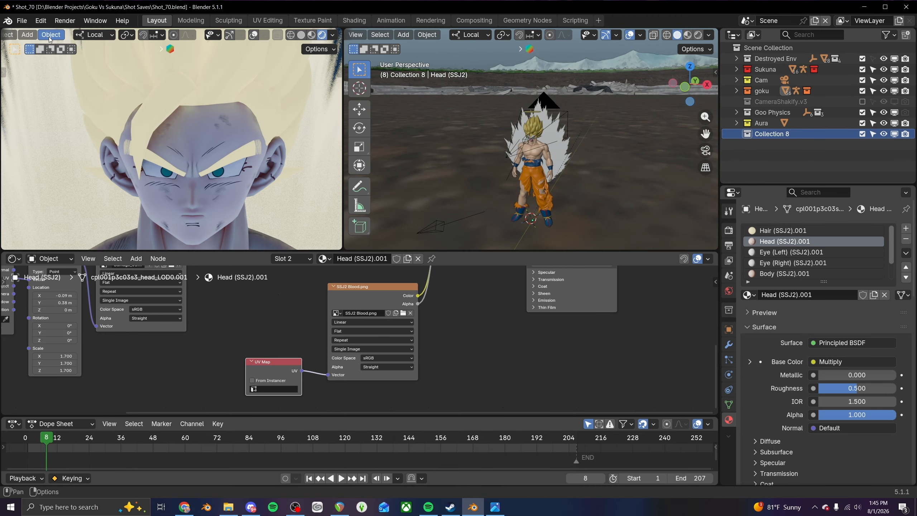
pyautogui.click(22, 21)
pyautogui.click(59, 149)
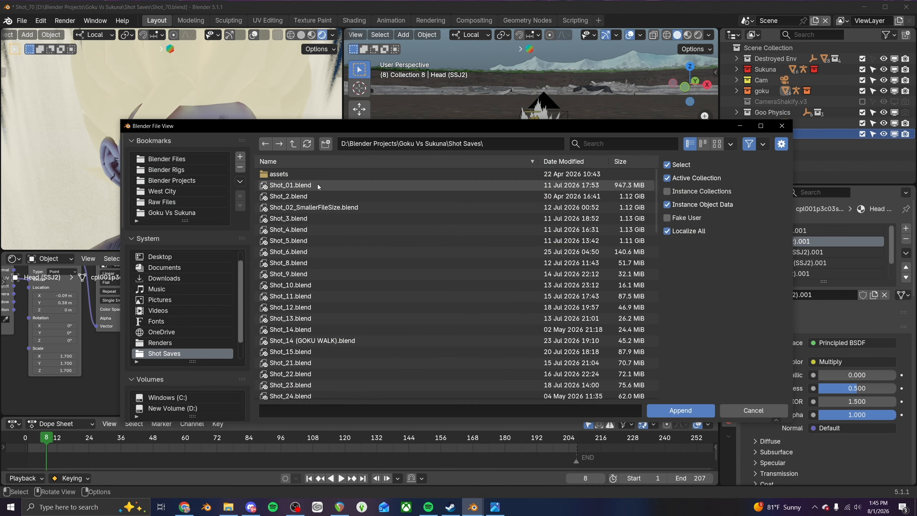
pyautogui.click(162, 257)
pyautogui.scroll(-5, 317, 278)
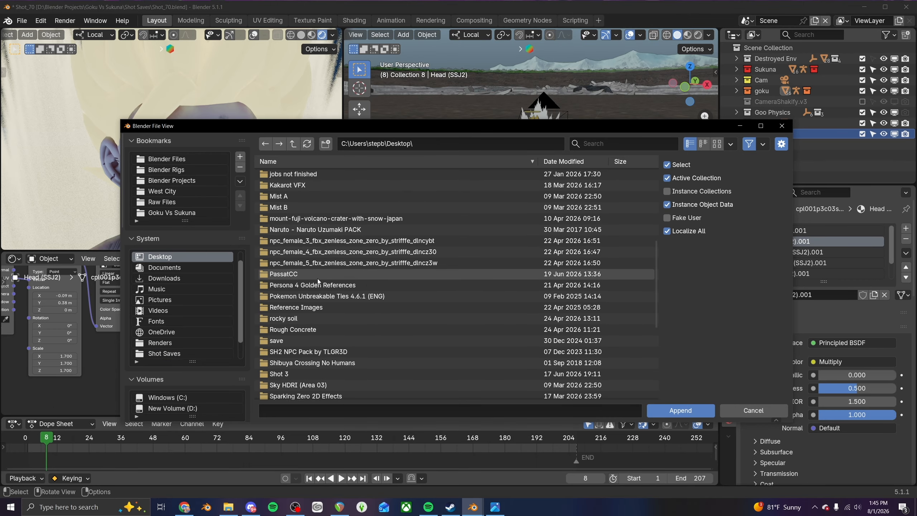
pyautogui.scroll(-4, 318, 278)
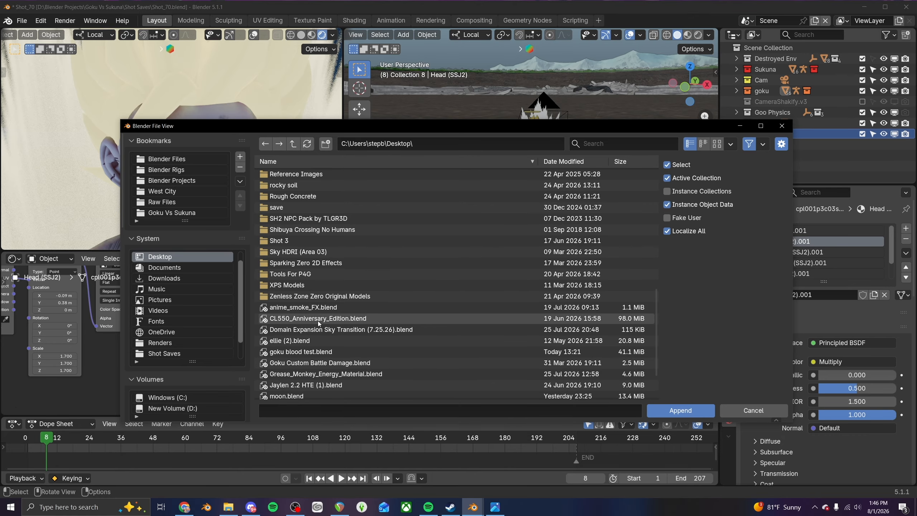
pyautogui.scroll(-2, 318, 323)
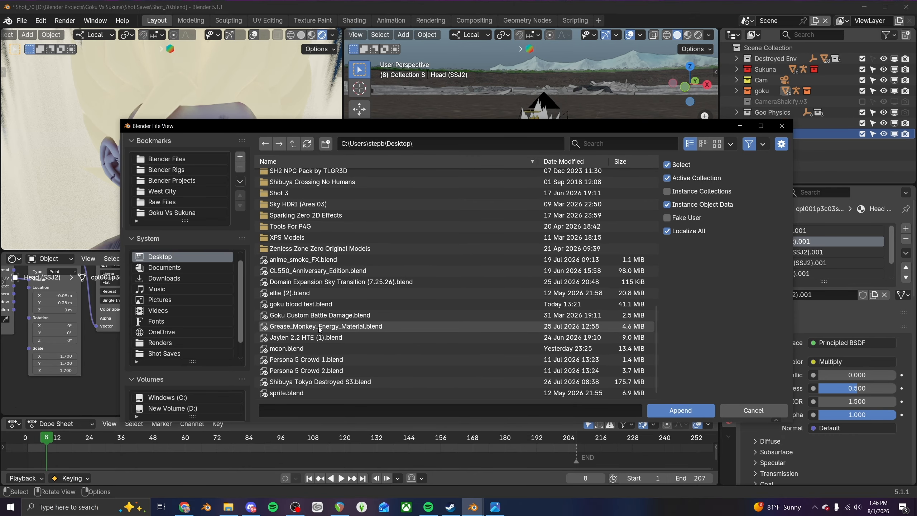
pyautogui.doubleClick(301, 305)
pyautogui.doubleClick(276, 186)
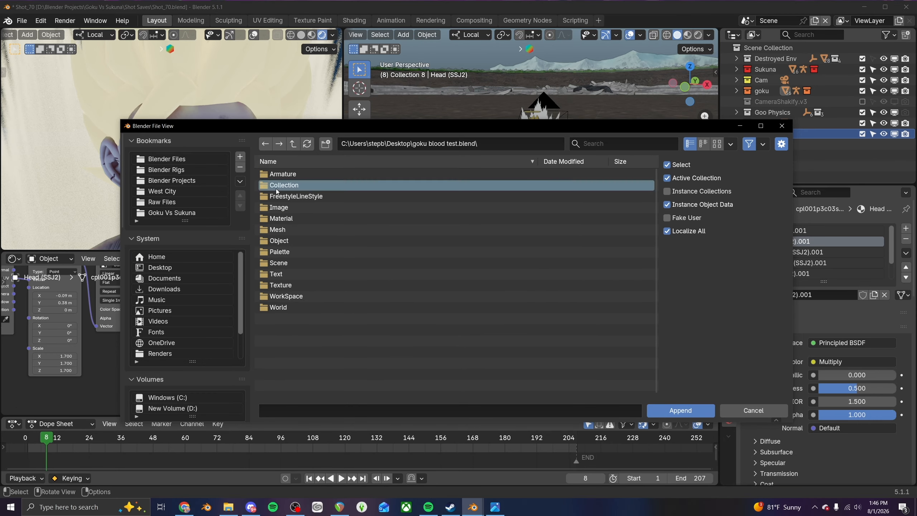
pyautogui.doubleClick(289, 186)
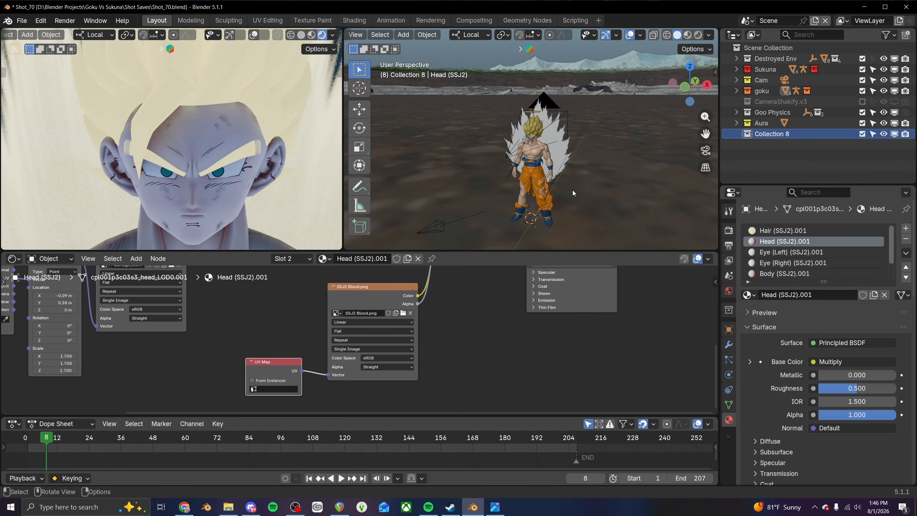
pyautogui.scroll(-3, 535, 196)
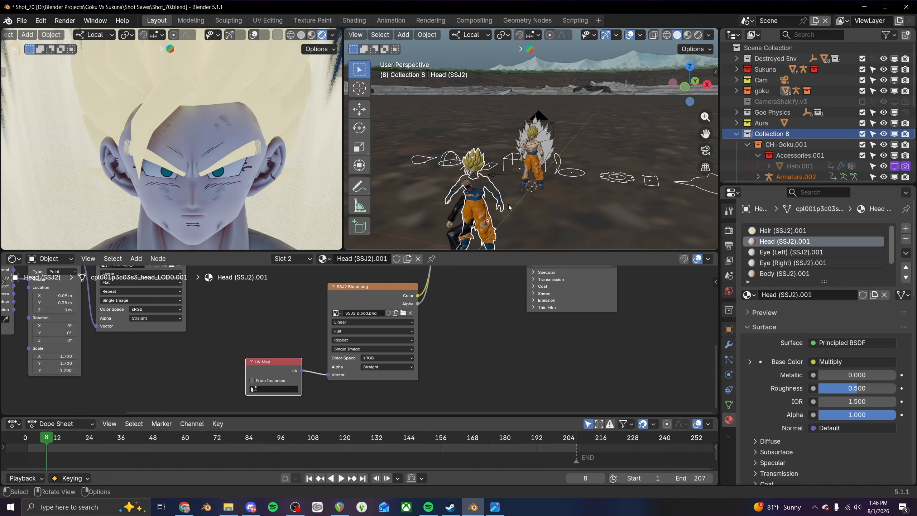
# - Compare the appended Goku's head and its blood texture nodes with the head of the Goku standing in the aura
pyautogui.scroll(6, 512, 173)
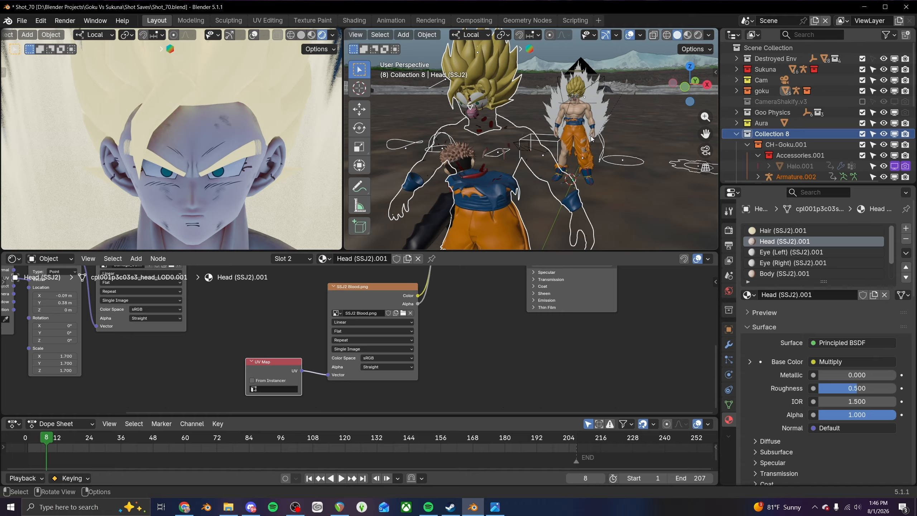
pyautogui.scroll(4, 570, 162)
pyautogui.moveTo(567, 174); pyautogui.dragTo(539, 96, button='middle')
pyautogui.scroll(1, 541, 168)
pyautogui.scroll(4, 540, 128)
pyautogui.click(538, 97)
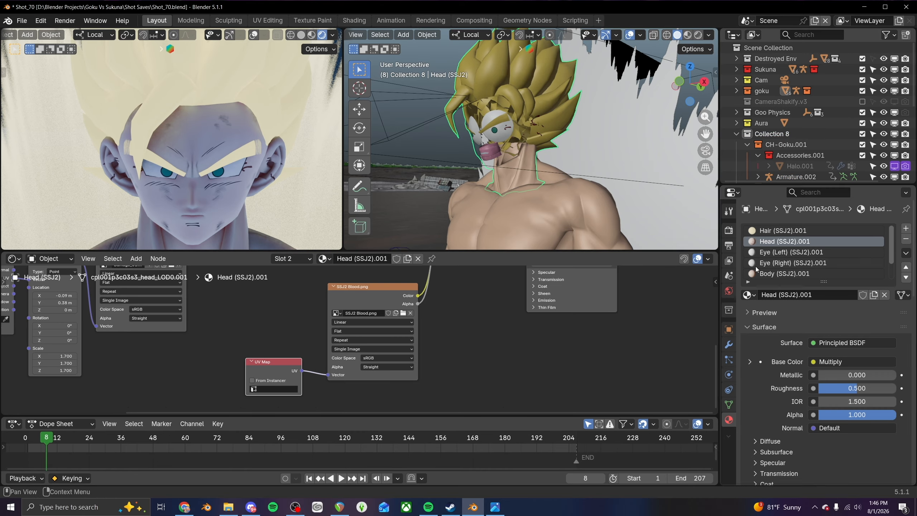
pyautogui.scroll(-10, 535, 181)
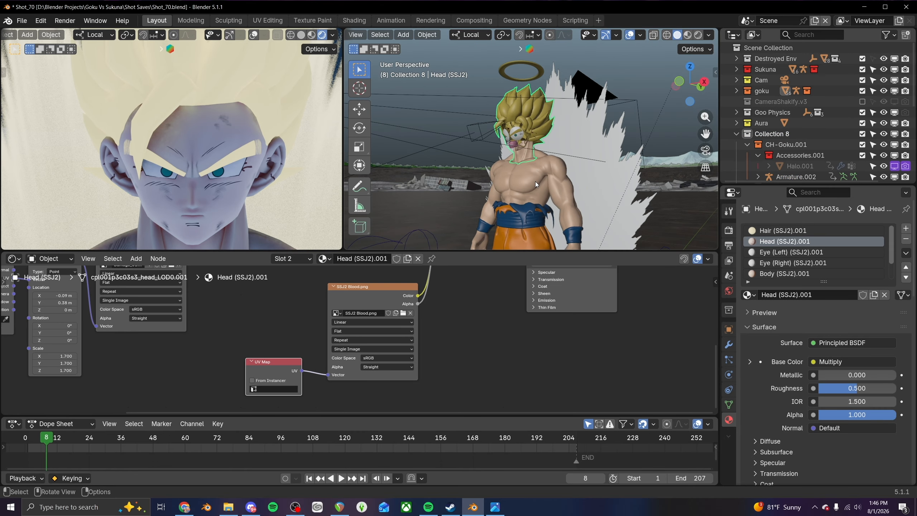
pyautogui.scroll(8, 523, 163)
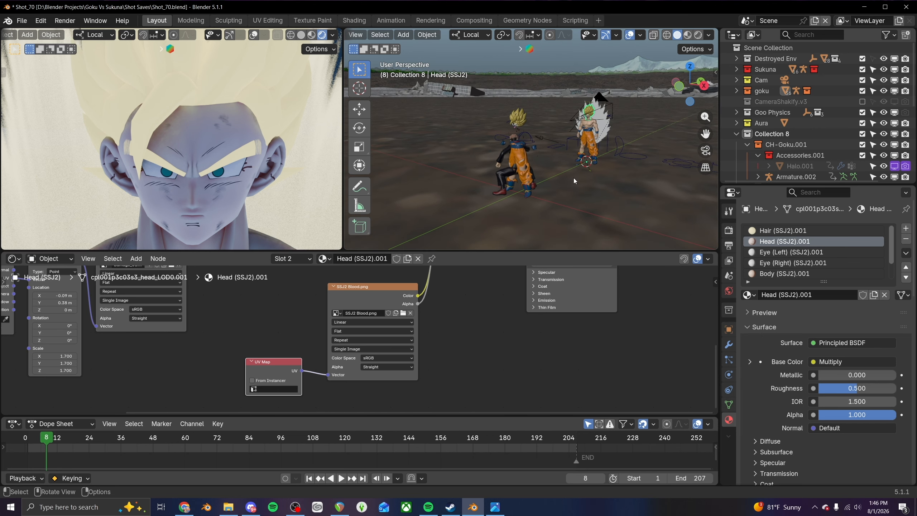
pyautogui.scroll(4, 508, 131)
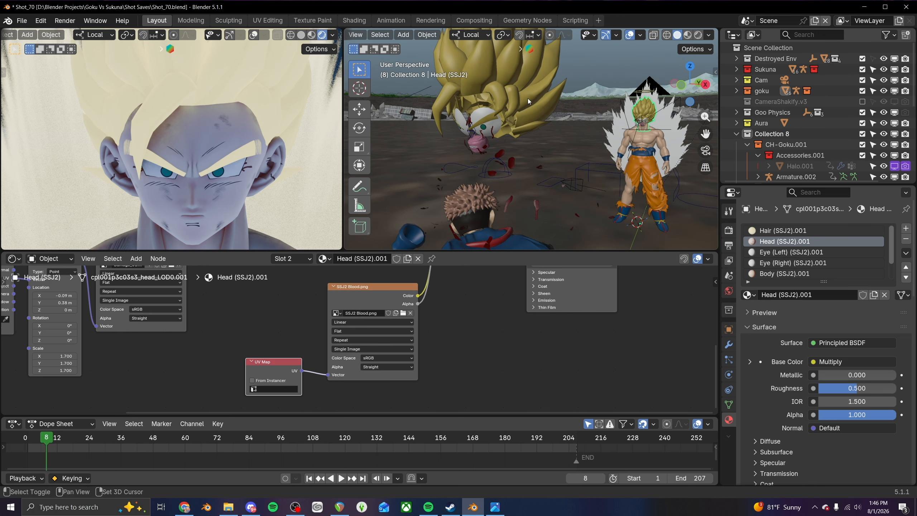
pyautogui.keyDown('shift'); pyautogui.click(527, 98); pyautogui.keyUp('shift')
pyautogui.keyDown('shift'); pyautogui.moveTo(527, 98); pyautogui.dragTo(562, 170, button='middle'); pyautogui.keyUp('shift')
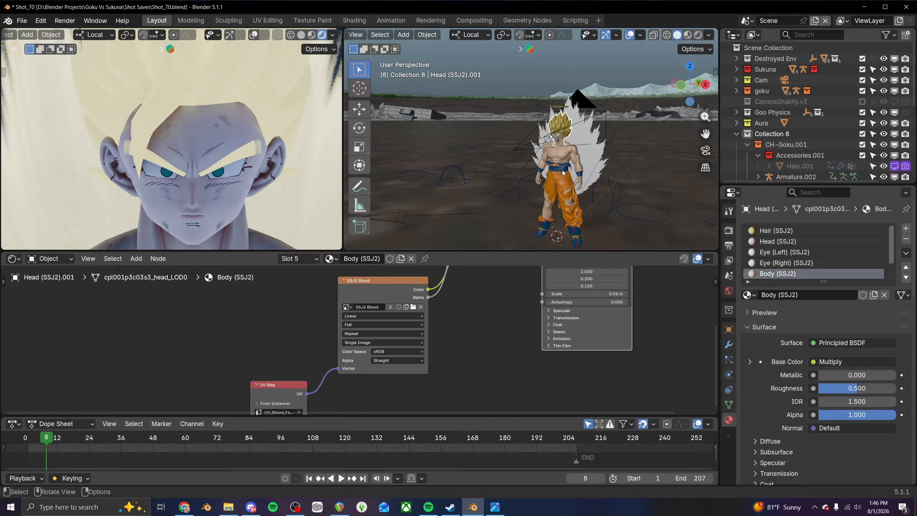
# - Add a new UV map to the head mesh of the Goku standing in the aura
pyautogui.click(558, 135)
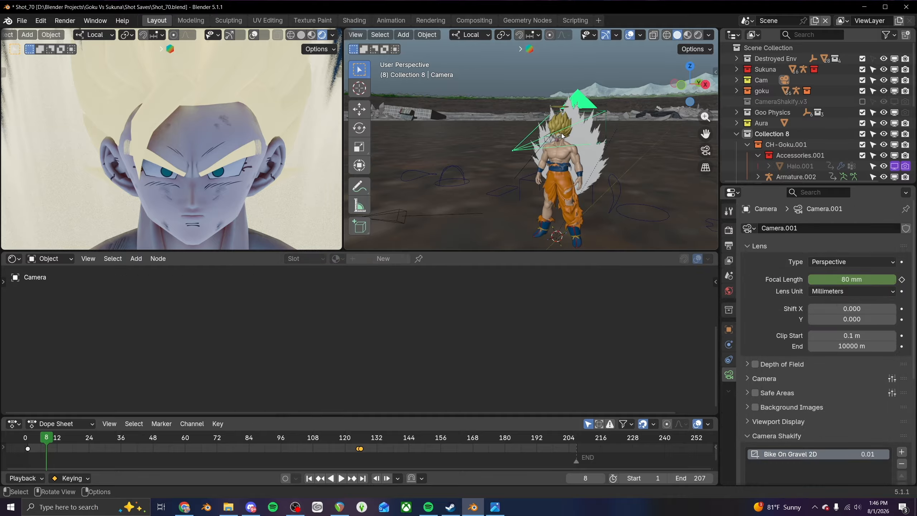
pyautogui.scroll(5, 543, 139)
pyautogui.click(489, 156)
pyautogui.keyDown('shift'); pyautogui.moveTo(489, 156); pyautogui.dragTo(527, 134, button='middle'); pyautogui.keyUp('shift')
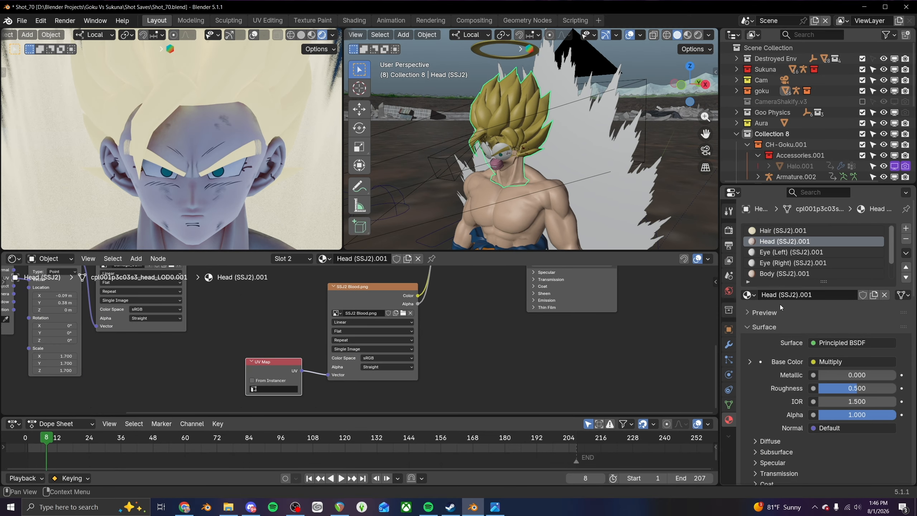
pyautogui.click(729, 404)
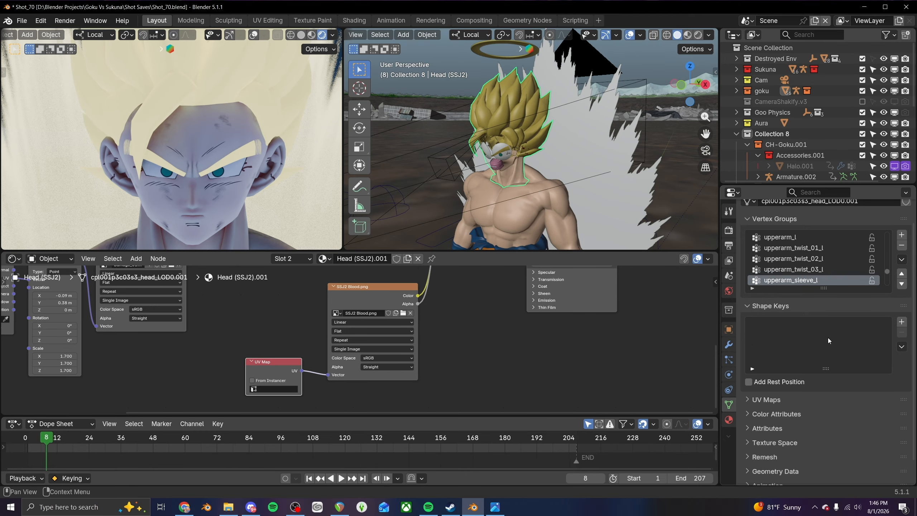
pyautogui.click(752, 399)
pyautogui.scroll(-5, 795, 408)
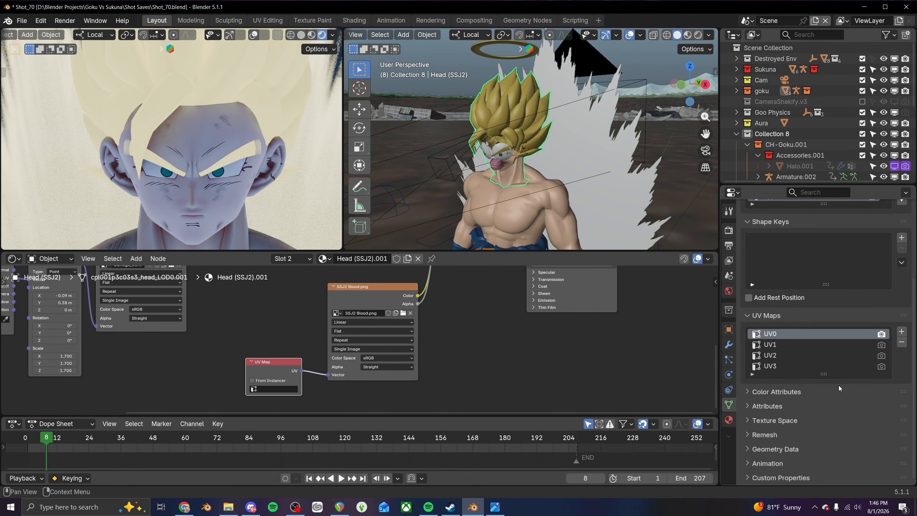
pyautogui.moveTo(825, 376); pyautogui.dragTo(825, 407)
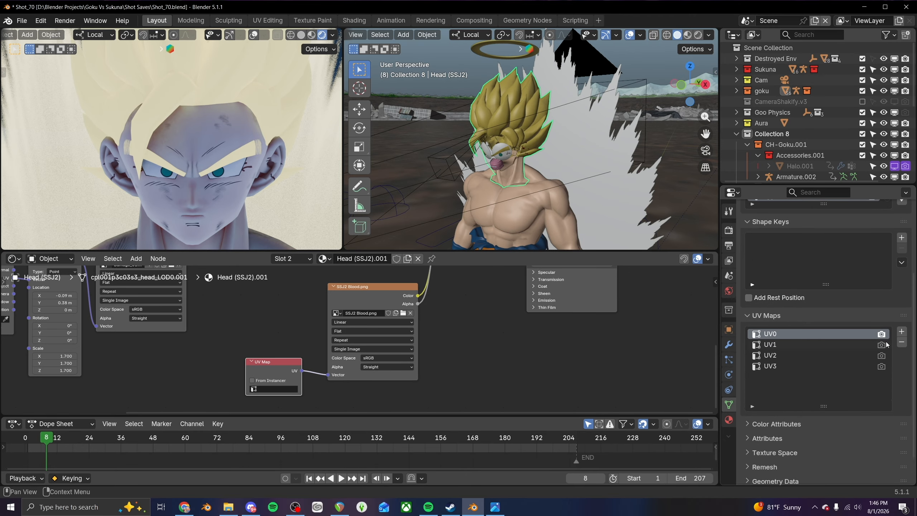
pyautogui.click(901, 332)
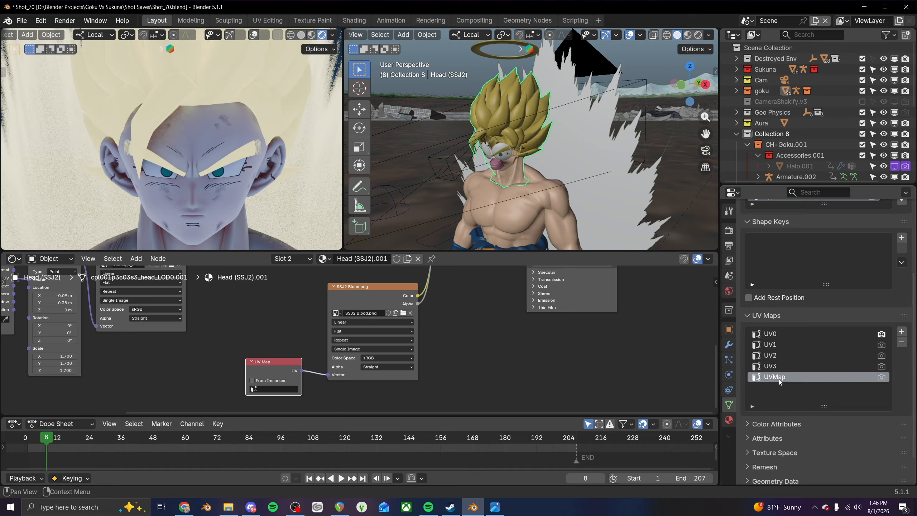
# - Copy the UV maps from the appended Goku's head to the head of the Goku standing in the aura
pyautogui.moveTo(549, 203); pyautogui.dragTo(537, 197, button='middle')
pyautogui.scroll(-8, 538, 196)
pyautogui.keyDown('shift'); pyautogui.moveTo(485, 208); pyautogui.dragTo(544, 193, button='middle'); pyautogui.keyUp('shift')
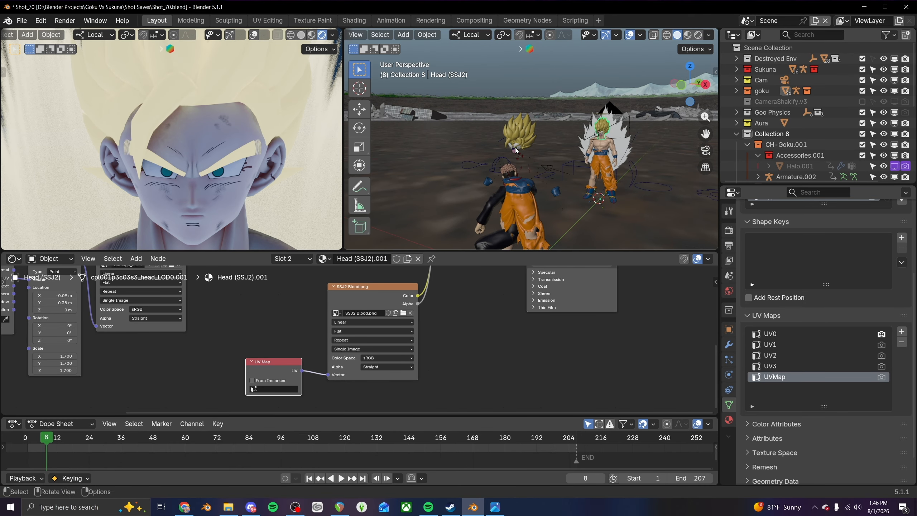
pyautogui.keyDown('shift'); pyautogui.click(521, 134); pyautogui.keyUp('shift')
pyautogui.hotkey('ctrl', 'l')
pyautogui.moveTo(523, 134)
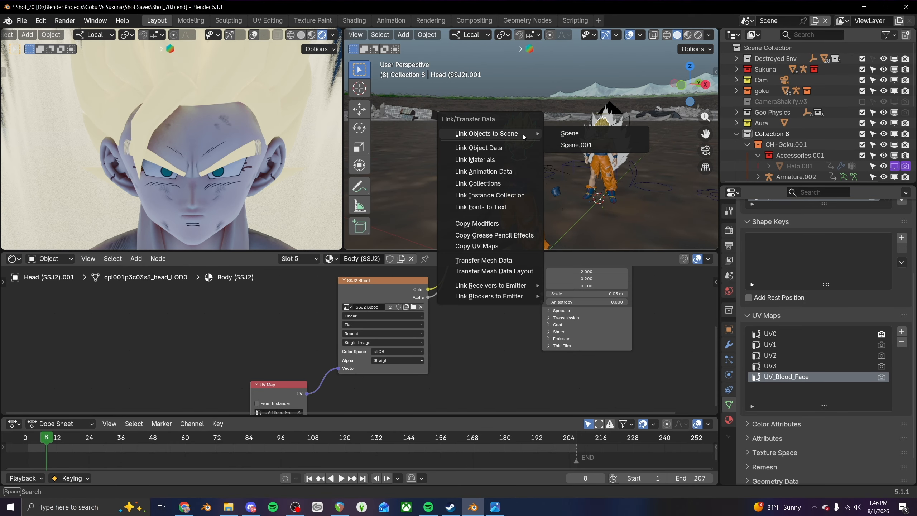
pyautogui.click(480, 246)
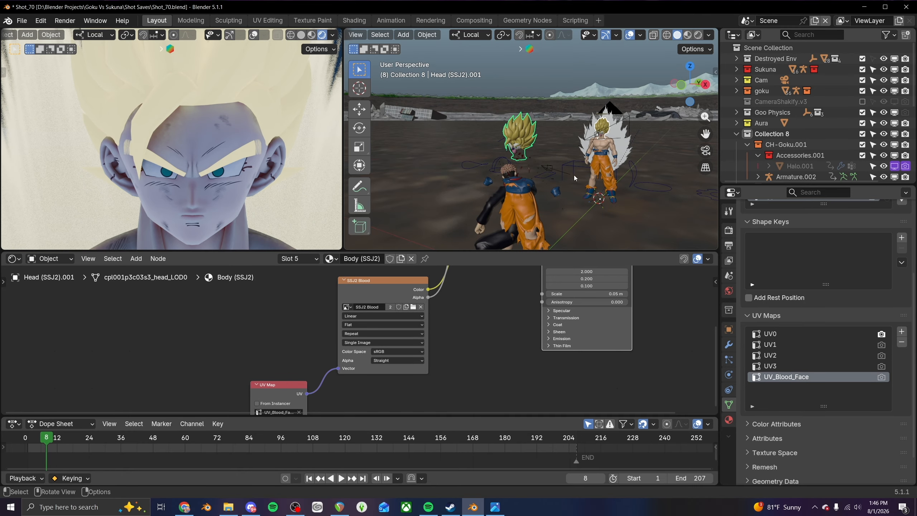
# - Set the UV Map node in the aura Goku's head material to UVMap and check the blood marks on the face up close
pyautogui.keyDown('shift'); pyautogui.moveTo(612, 168); pyautogui.dragTo(530, 155, button='middle'); pyautogui.keyUp('shift')
pyautogui.scroll(5, 563, 201)
pyautogui.click(529, 155)
pyautogui.moveTo(465, 294); pyautogui.dragTo(506, 260, button='middle')
pyautogui.click(314, 346)
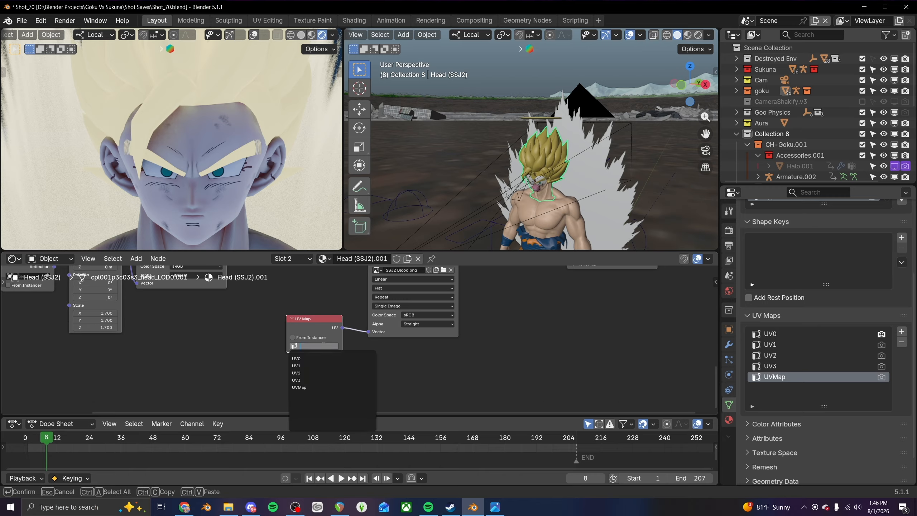
pyautogui.click(307, 386)
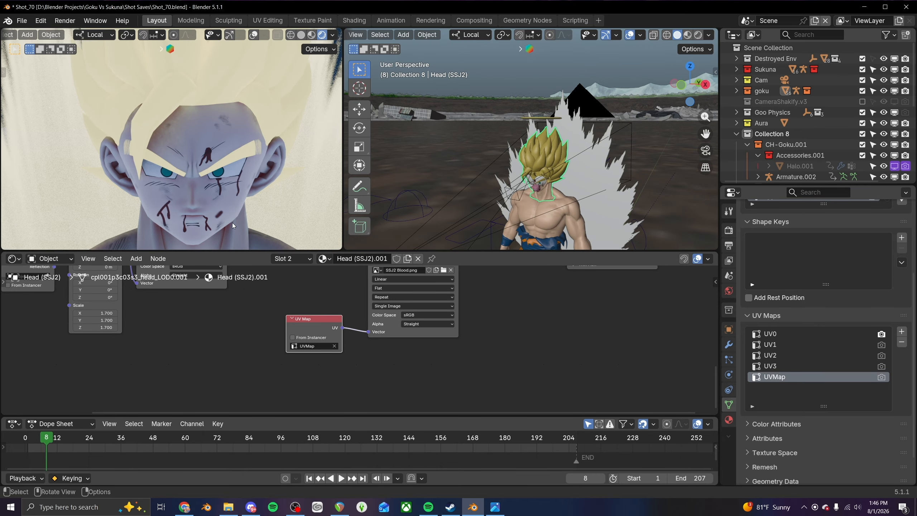
pyautogui.scroll(3, 227, 186)
pyautogui.scroll(-2, 227, 187)
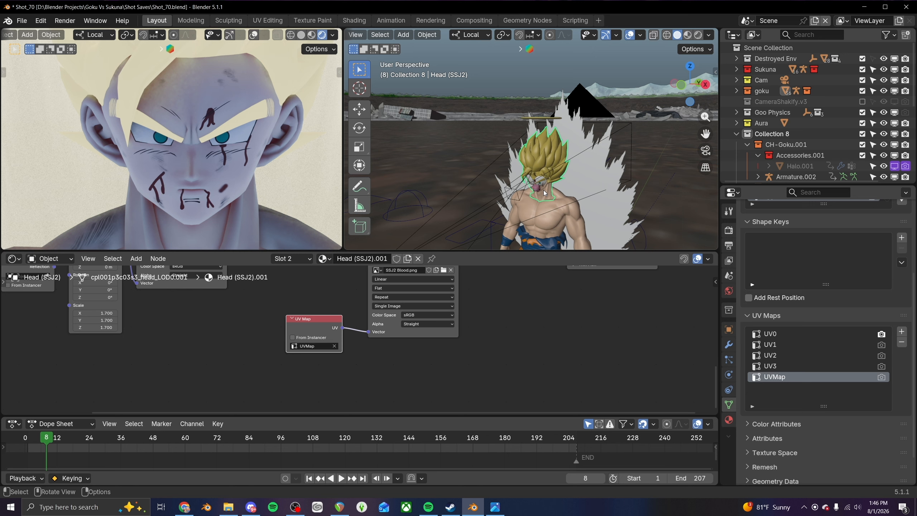
pyautogui.press('ctrl')
pyautogui.scroll(5, 276, 170)
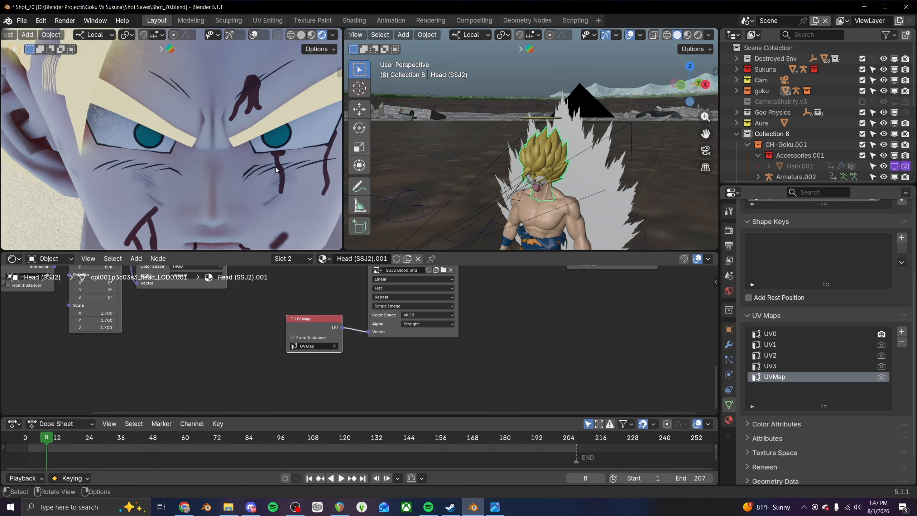
# - Check the blood-marked face in the camera view and save the Shot_70 file
pyautogui.scroll(-7, 277, 170)
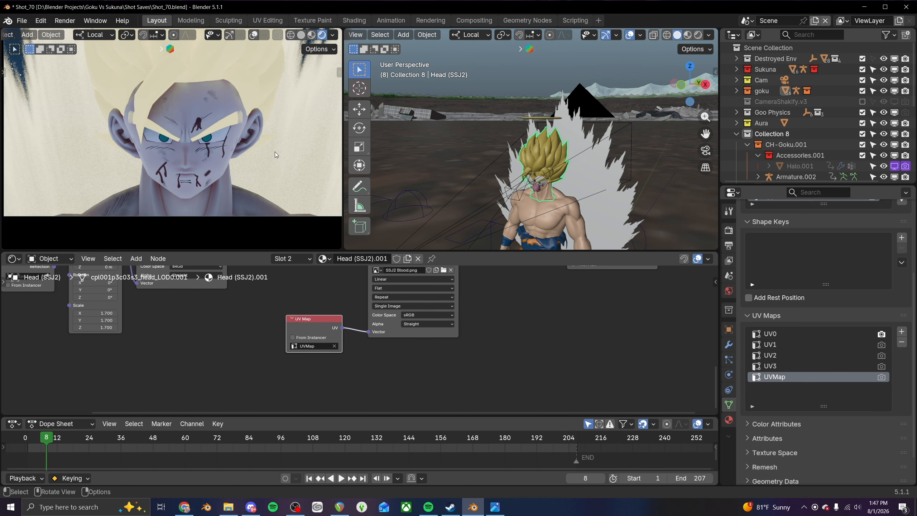
pyautogui.scroll(-1, 275, 153)
pyautogui.keyDown('shift'); pyautogui.moveTo(275, 152); pyautogui.dragTo(273, 170, button='middle'); pyautogui.keyUp('shift')
pyautogui.scroll(1, 273, 170)
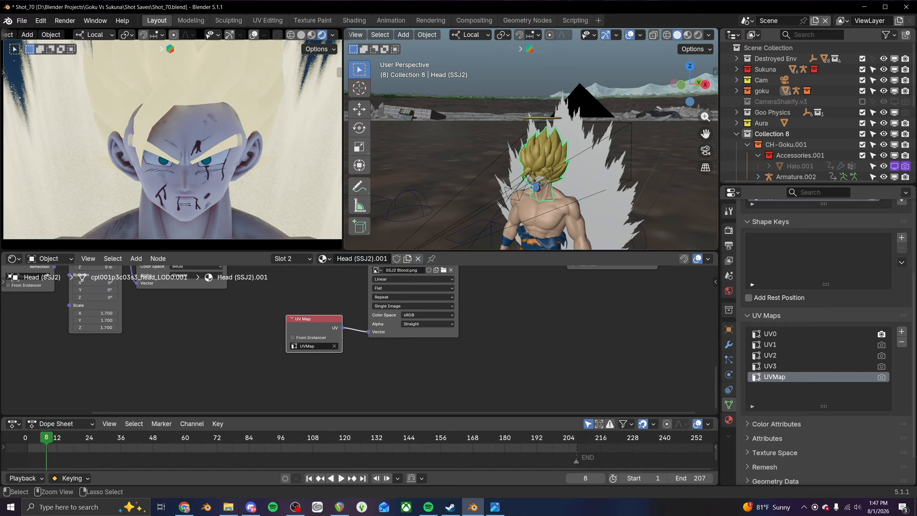
pyautogui.hotkey('ctrl', 's')
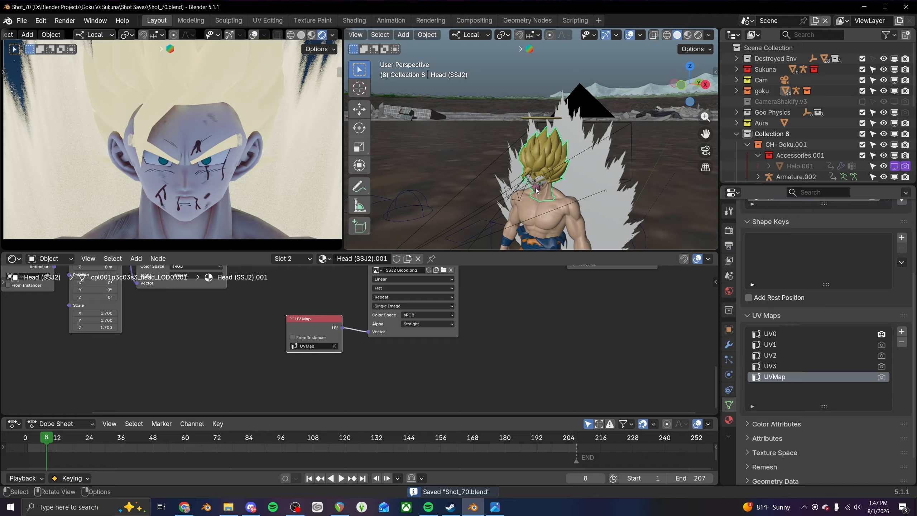
# - Turn off Collection 8, which holds the appended Goku, in viewports and renders
pyautogui.scroll(-6, 536, 189)
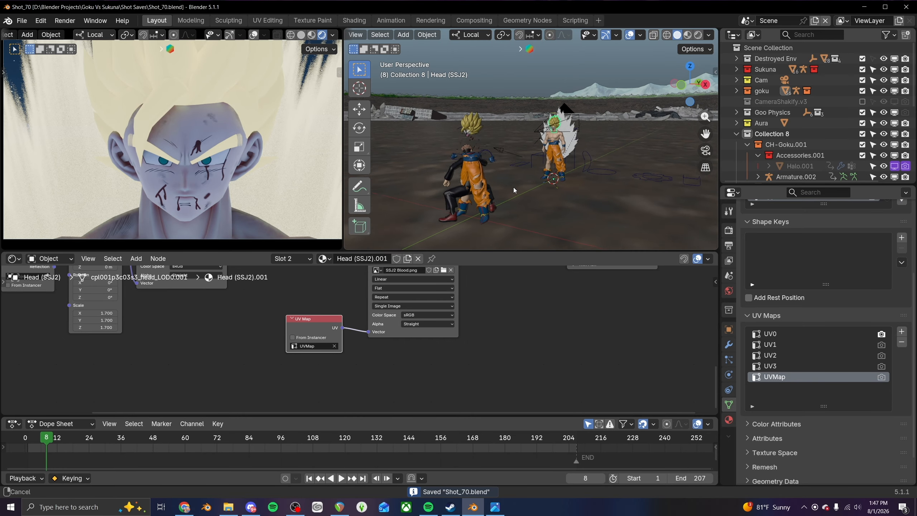
pyautogui.keyDown('shift'); pyautogui.moveTo(514, 190); pyautogui.dragTo(532, 175, button='middle'); pyautogui.keyUp('shift')
pyautogui.click(737, 134)
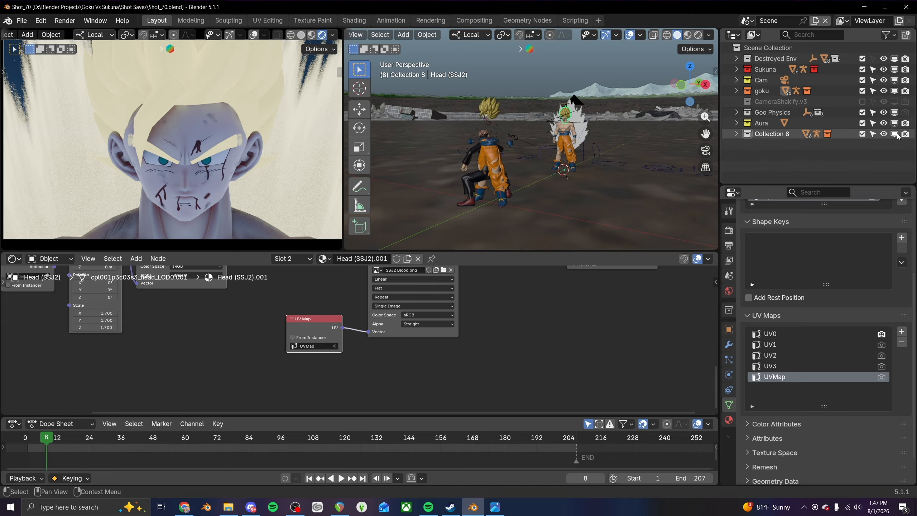
pyautogui.click(863, 134)
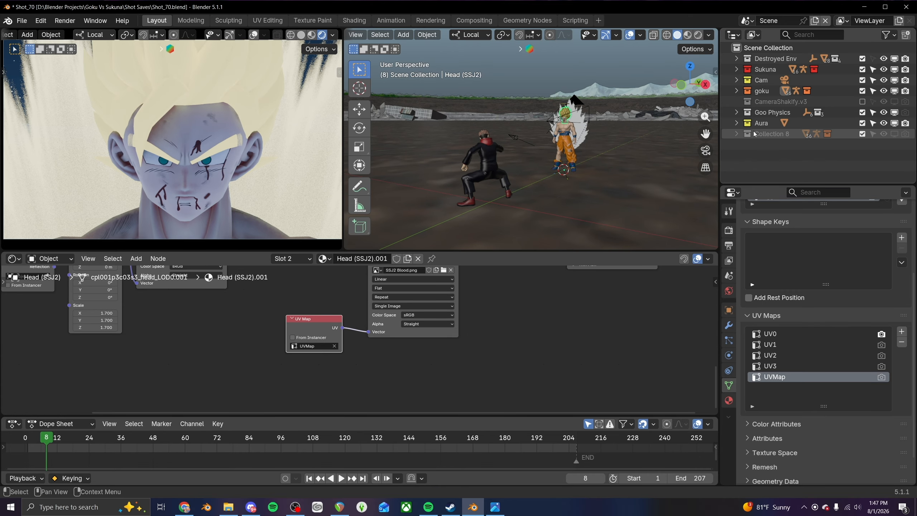
# - Create a collection named Misc, place Collection 8 inside it, and save the file
pyautogui.rightClick(766, 144)
pyautogui.click(766, 145)
pyautogui.doubleClick(779, 144)
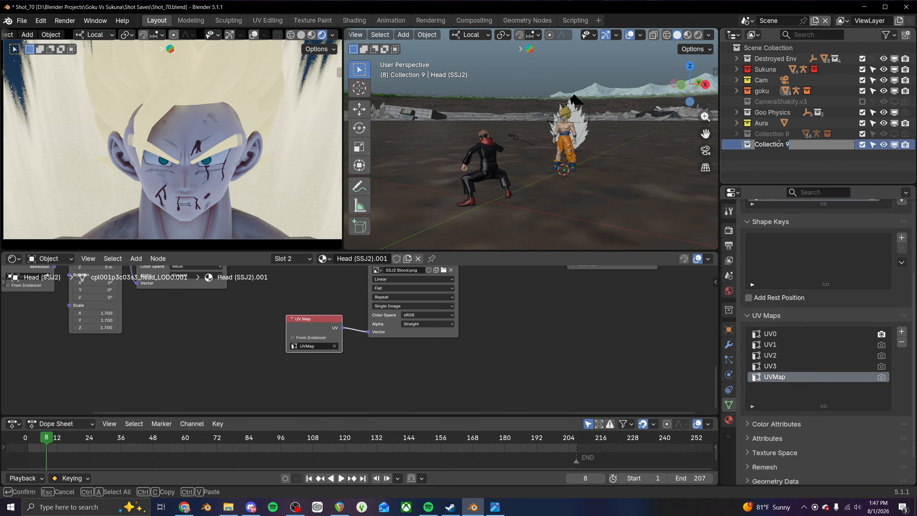
pyautogui.write('Misc')
pyautogui.press('Return')
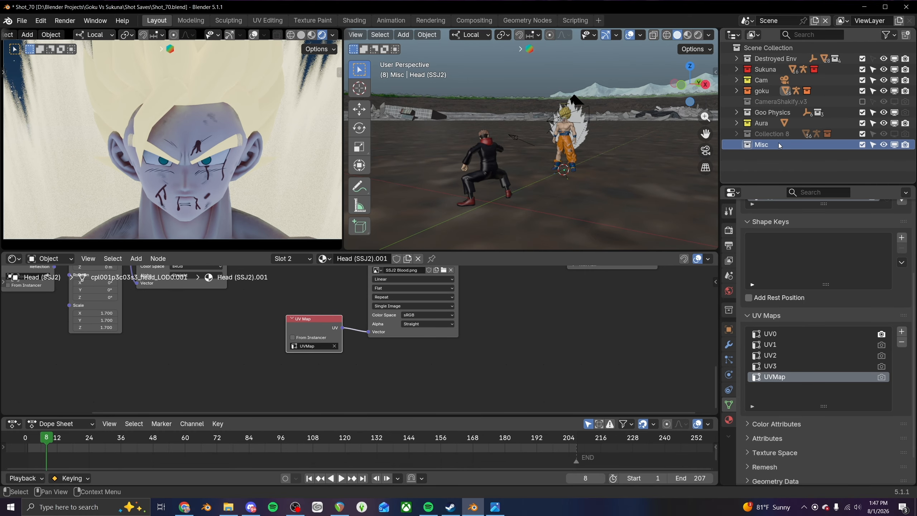
pyautogui.moveTo(763, 134); pyautogui.dragTo(760, 144)
pyautogui.click(738, 134)
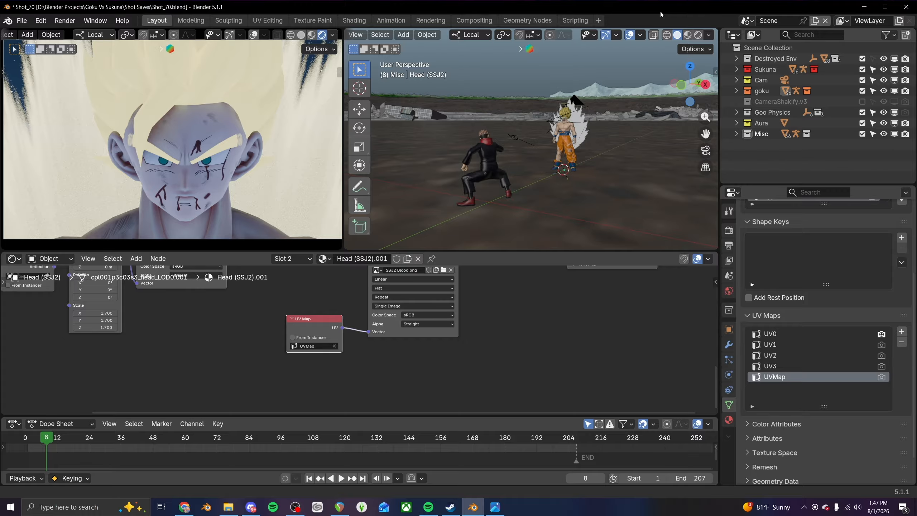
pyautogui.hotkey('ctrl', 's')
# - Examine the head of the Goku standing in the aura and the texture nodes of its material
pyautogui.moveTo(579, 168); pyautogui.dragTo(558, 199, button='middle')
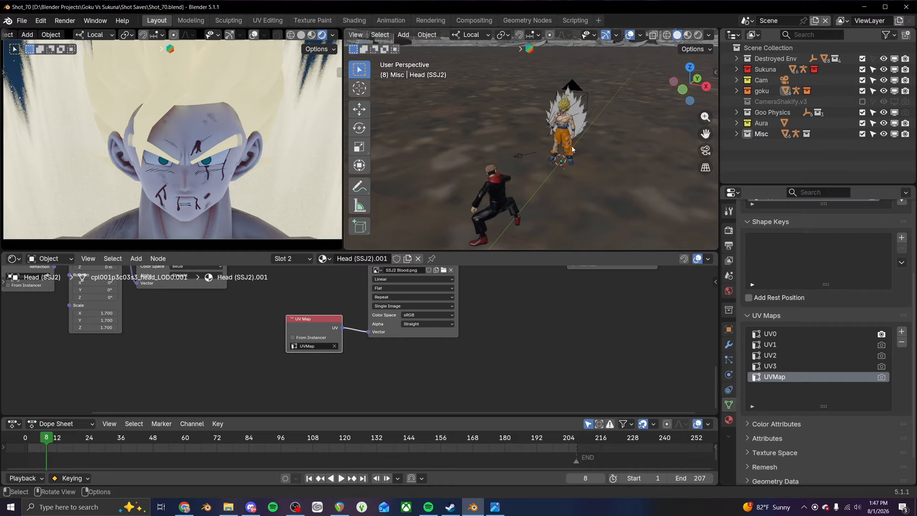
pyautogui.scroll(4, 571, 146)
pyautogui.keyDown('shift'); pyautogui.moveTo(582, 138); pyautogui.dragTo(484, 151, button='middle'); pyautogui.keyUp('shift')
pyautogui.scroll(5, 508, 174)
pyautogui.click(491, 110)
pyautogui.moveTo(329, 293); pyautogui.dragTo(411, 380, button='middle')
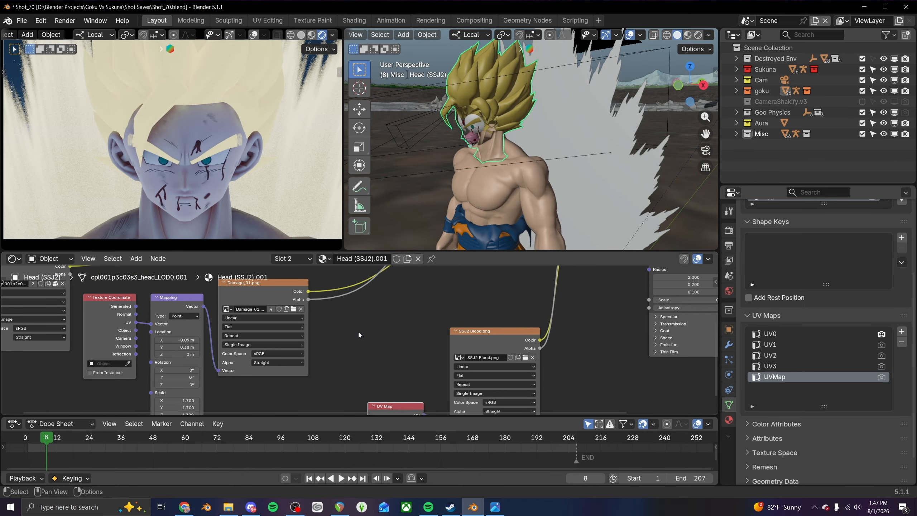
pyautogui.moveTo(359, 292); pyautogui.dragTo(464, 387, button='middle')
pyautogui.click(188, 334)
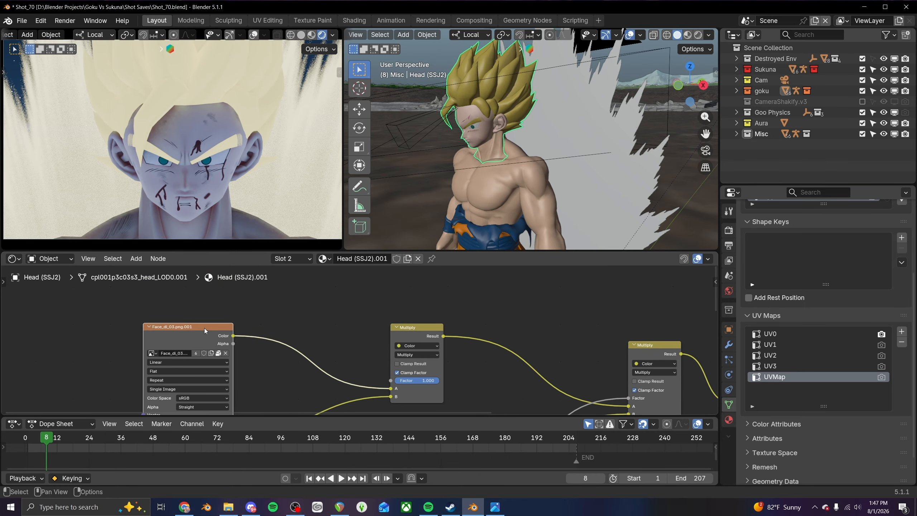
# - View the aura Goku's face, bare torso and full figure in the scene
pyautogui.scroll(3, 476, 161)
pyautogui.moveTo(476, 161); pyautogui.dragTo(560, 205, button='middle')
pyautogui.scroll(-4, 498, 197)
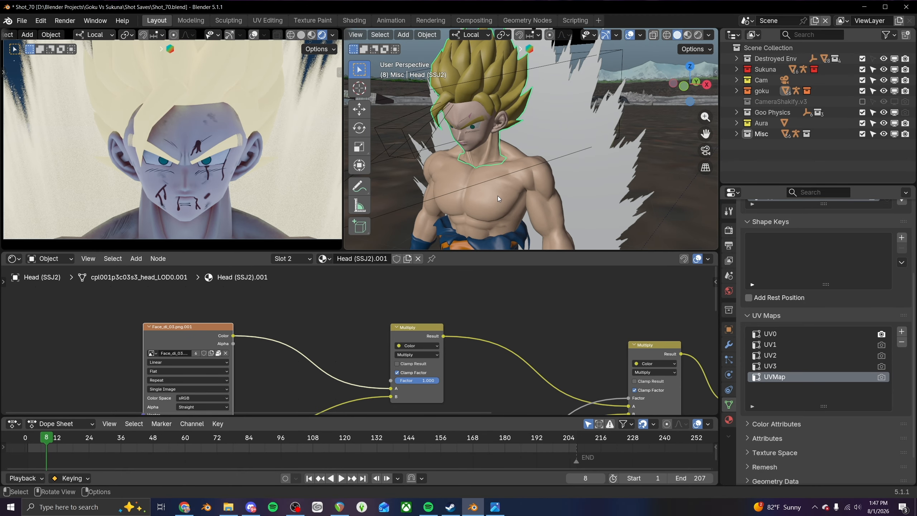
pyautogui.keyDown('shift'); pyautogui.moveTo(499, 196); pyautogui.dragTo(526, 187, button='middle'); pyautogui.keyUp('shift')
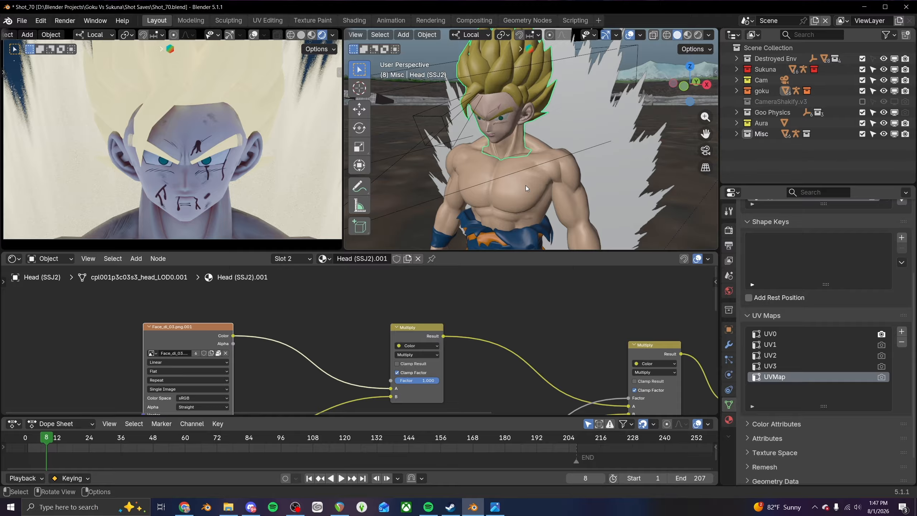
pyautogui.scroll(-6, 512, 165)
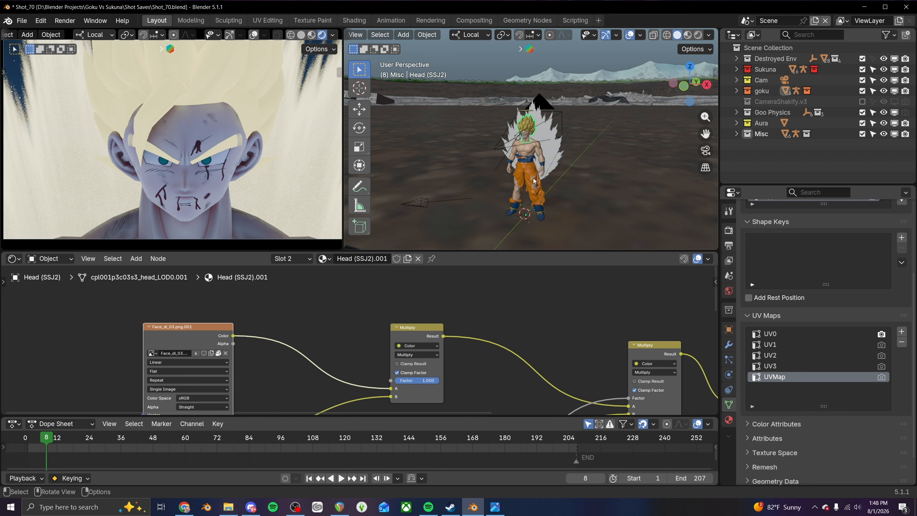
pyautogui.scroll(-8, 534, 162)
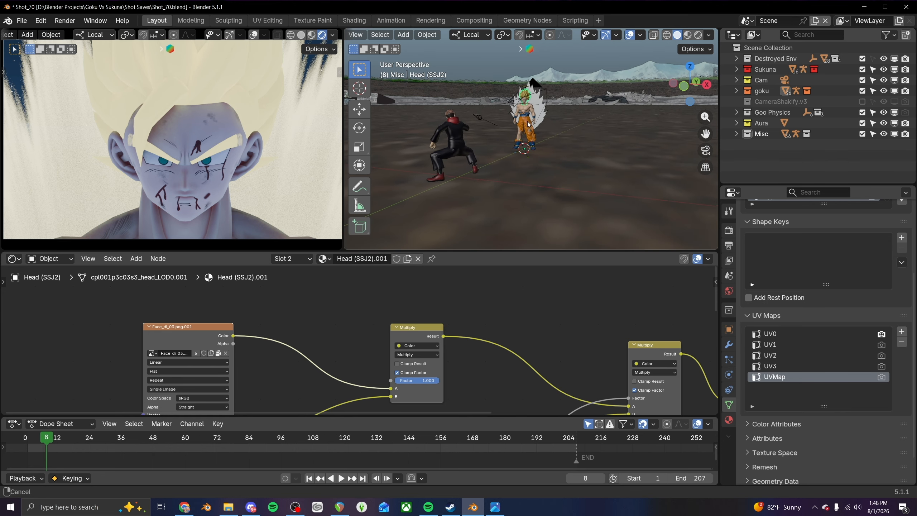
pyautogui.scroll(2, 511, 165)
pyautogui.moveTo(511, 166); pyautogui.dragTo(517, 175, button='middle')
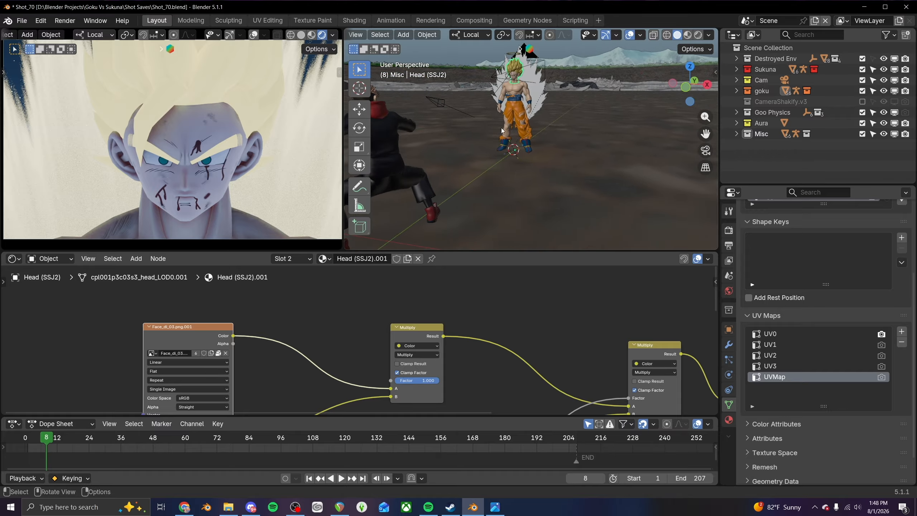
pyautogui.scroll(2, 511, 109)
pyautogui.scroll(5, 513, 112)
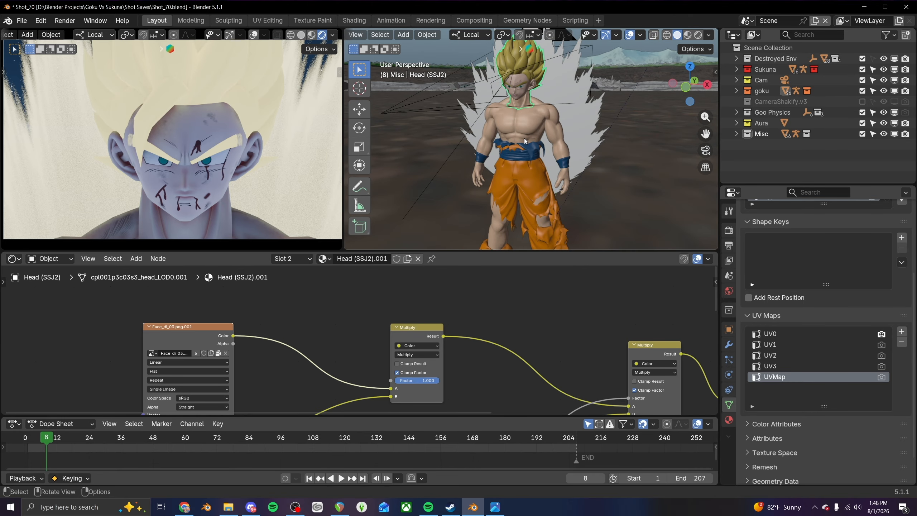
# - Select the aura Goku's body and turn Collection 8 inside Misc back on in viewports and renders
pyautogui.click(524, 138)
pyautogui.click(736, 134)
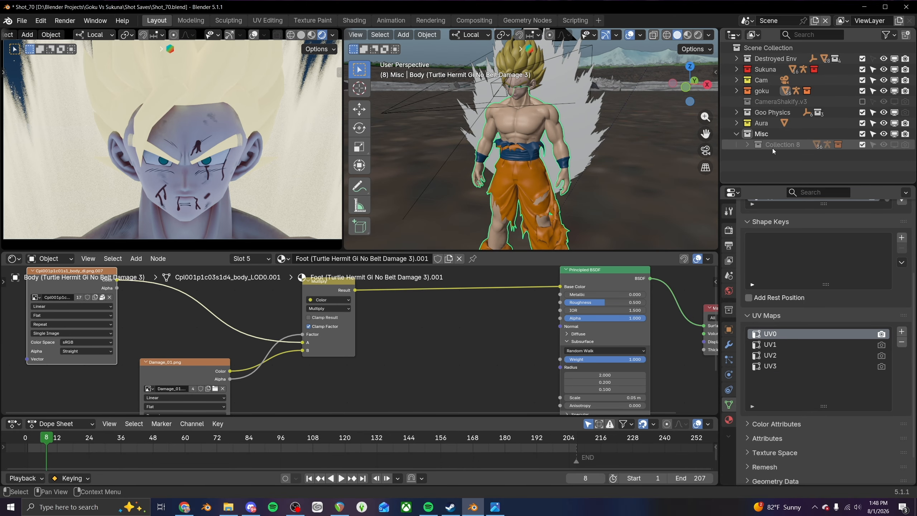
pyautogui.click(894, 147)
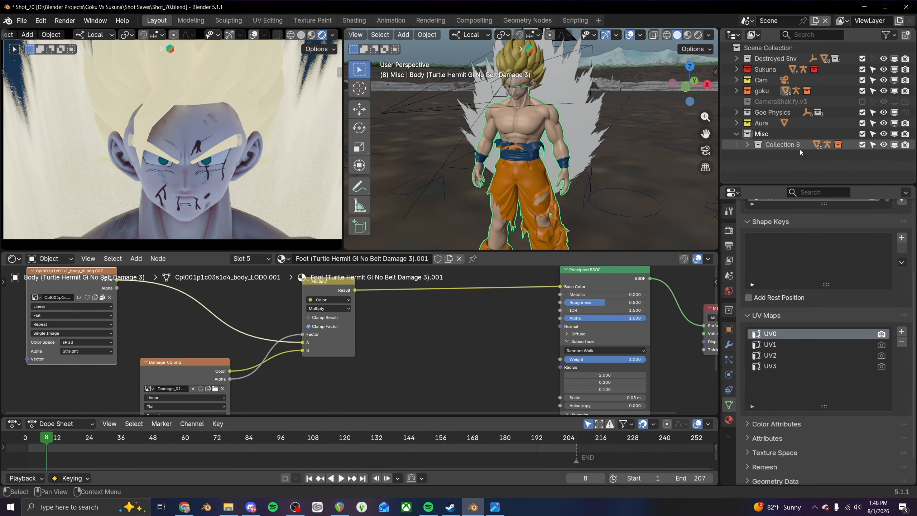
pyautogui.click(747, 145)
pyautogui.click(779, 144)
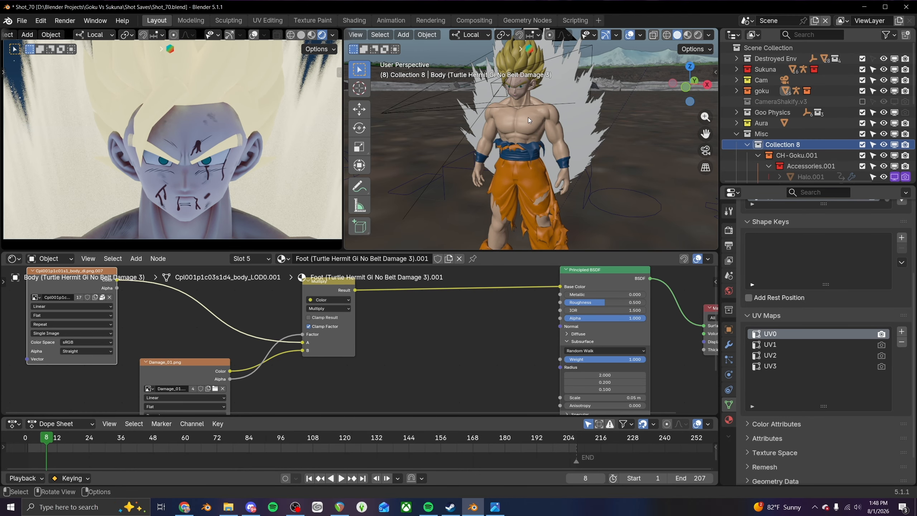
# - Go to frame 127 and inspect the aura Goku's torso in the rendered view beside the appended Goku
pyautogui.scroll(-4, 526, 142)
pyautogui.scroll(-4, 526, 141)
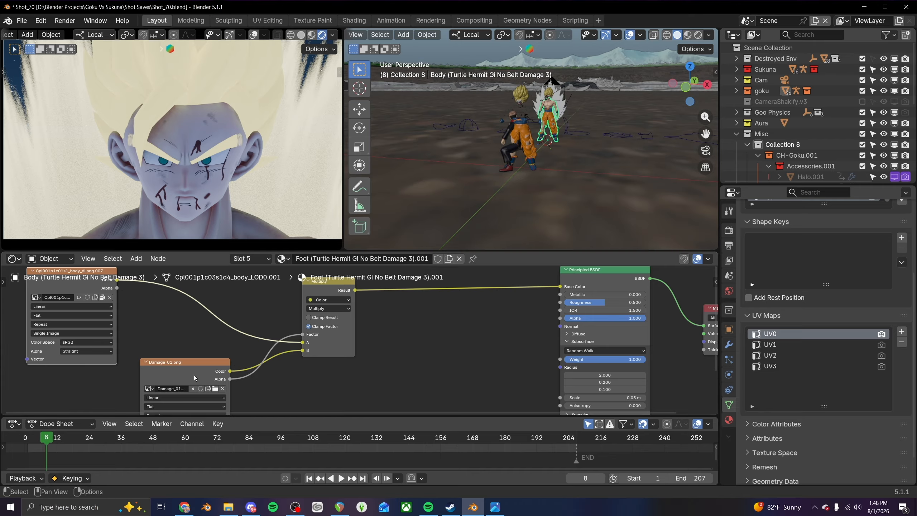
pyautogui.scroll(9, 139, 182)
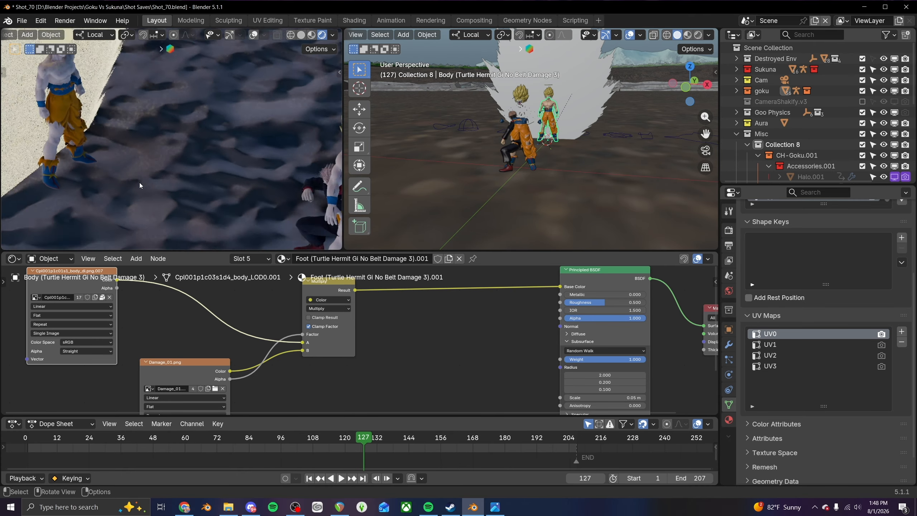
pyautogui.keyDown('shift'); pyautogui.moveTo(71, 111); pyautogui.dragTo(163, 181, button='middle'); pyautogui.keyUp('shift')
pyautogui.scroll(4, 163, 180)
pyautogui.keyDown('shift'); pyautogui.moveTo(122, 149); pyautogui.dragTo(202, 163, button='middle'); pyautogui.keyUp('shift')
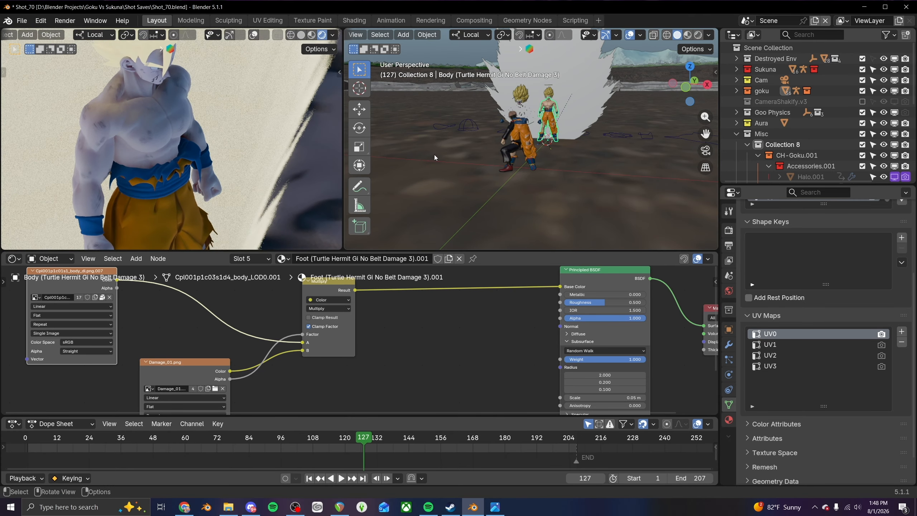
pyautogui.scroll(5, 520, 144)
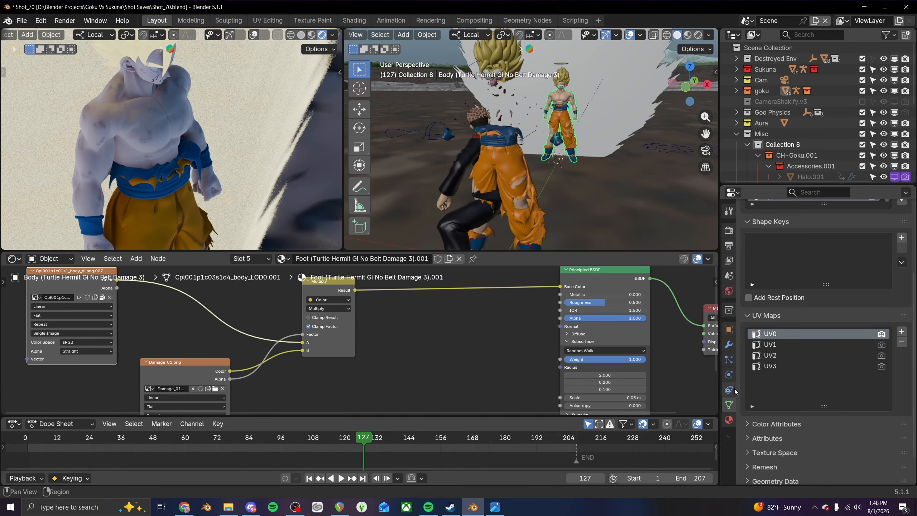
# - Add a UV map to the aura Goku's body mesh and copy the appended Goku's body UV maps onto it
pyautogui.click(902, 331)
pyautogui.moveTo(567, 183); pyautogui.dragTo(511, 108, button='middle')
pyautogui.keyDown('shift'); pyautogui.click(510, 100); pyautogui.keyUp('shift')
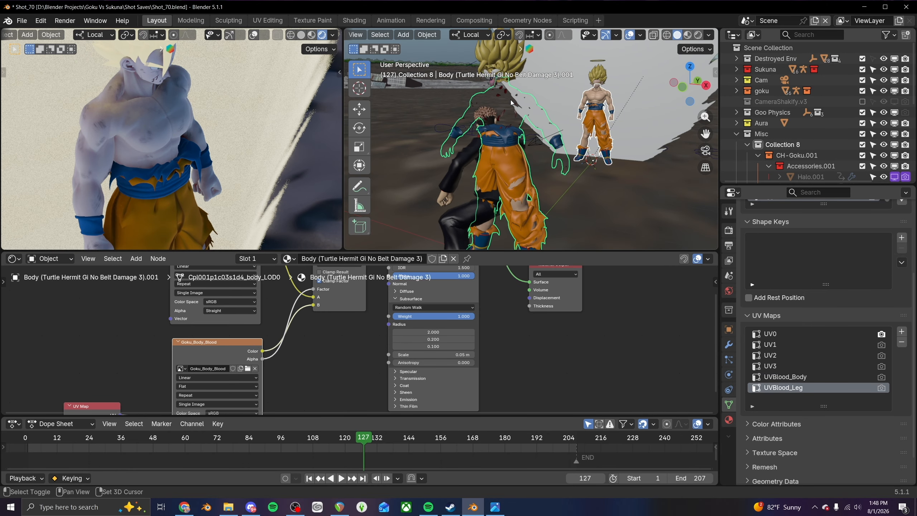
pyautogui.hotkey('ctrl', 'l')
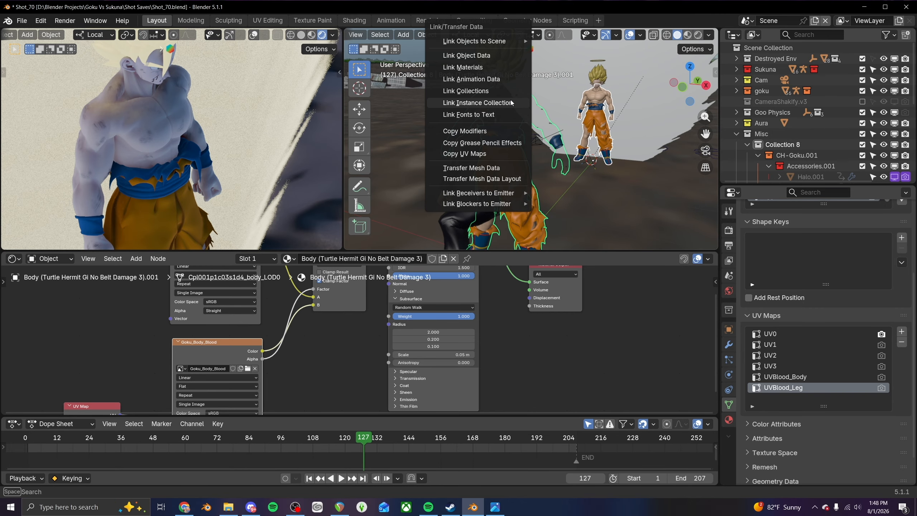
pyautogui.click(478, 156)
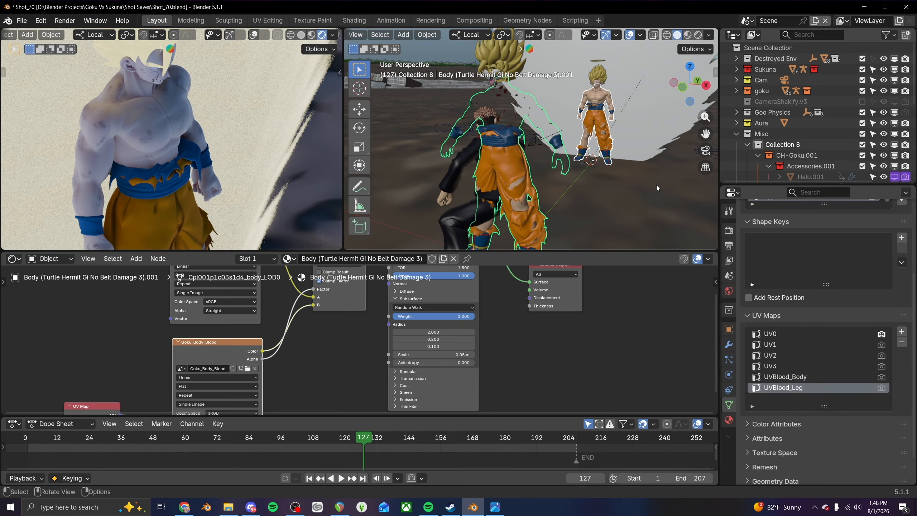
pyautogui.click(604, 99)
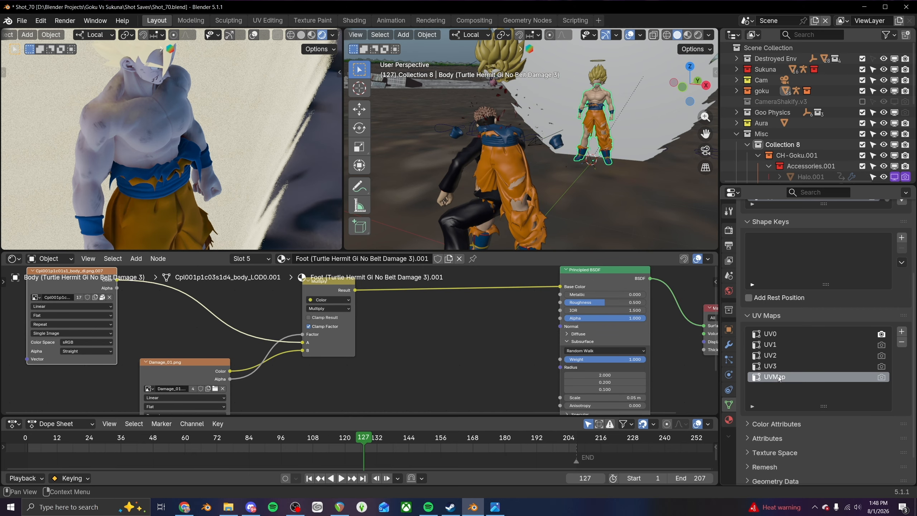
pyautogui.scroll(-5, 313, 364)
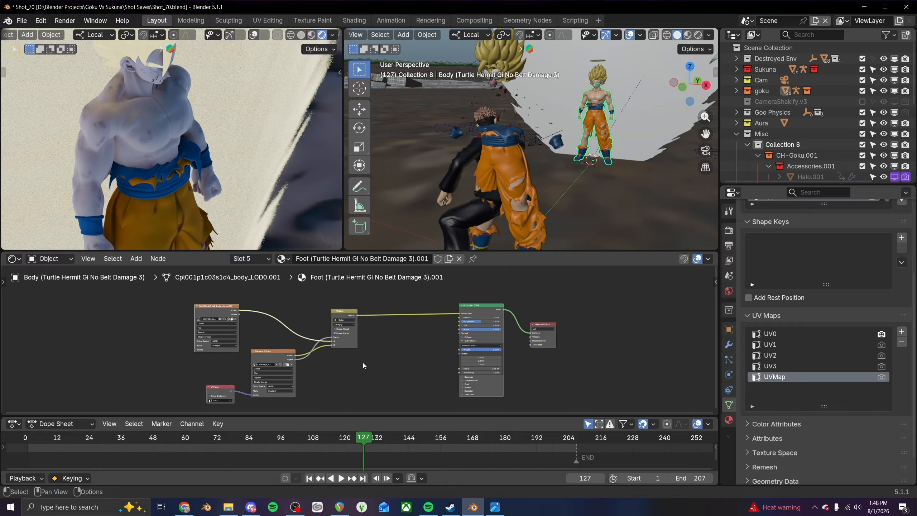
pyautogui.click(598, 75)
pyautogui.moveTo(401, 370); pyautogui.dragTo(274, 315, button='middle')
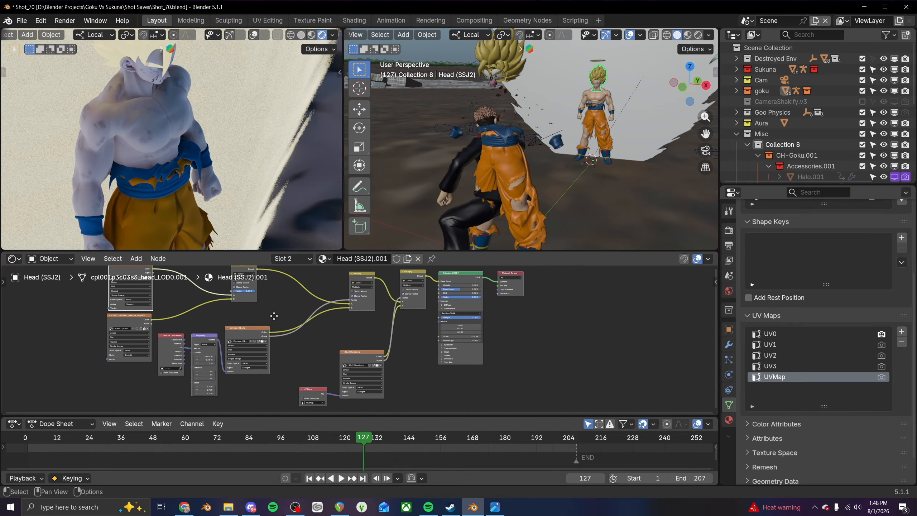
pyautogui.keyDown('shift'); pyautogui.click(364, 357); pyautogui.keyUp('shift')
# - Copy the UV Map, Goku_Body_Blood and Darken nodes from the appended Goku's body material
pyautogui.click(444, 223)
pyautogui.scroll(3, 309, 372)
pyautogui.scroll(2, 240, 367)
pyautogui.moveTo(236, 364); pyautogui.dragTo(283, 333, button='middle')
pyautogui.click(177, 374)
pyautogui.keyDown('shift'); pyautogui.click(266, 315); pyautogui.keyUp('shift')
pyautogui.keyDown('shift'); pyautogui.moveTo(278, 300); pyautogui.dragTo(234, 404, button='middle'); pyautogui.keyUp('shift')
pyautogui.keyDown('shift'); pyautogui.click(342, 320); pyautogui.keyUp('shift')
pyautogui.hotkey('ctrl', 'c')
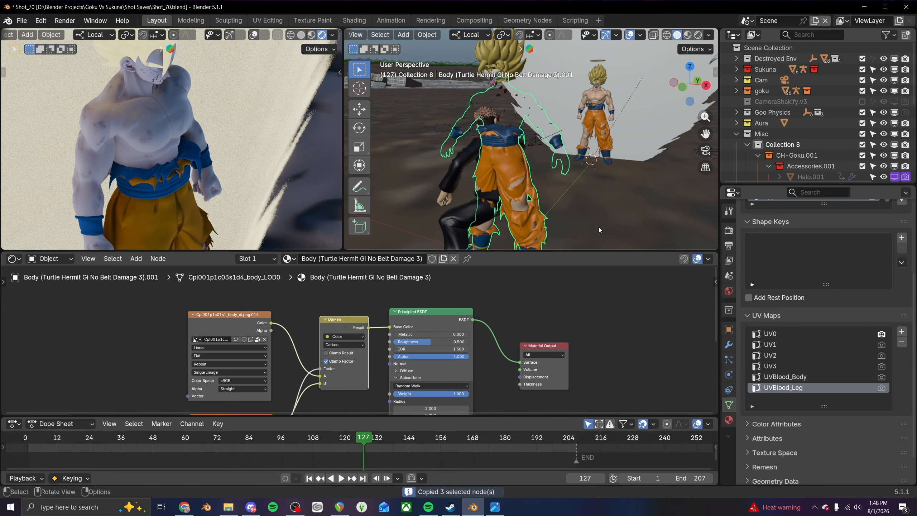
# - Paste the blood nodes into the aura Goku's Foot material and wire Darken between the Multiply result and the Principled BSDF base color
pyautogui.click(599, 98)
pyautogui.scroll(-2, 372, 353)
pyautogui.hotkey('ctrl', 'v')
pyautogui.press('g')
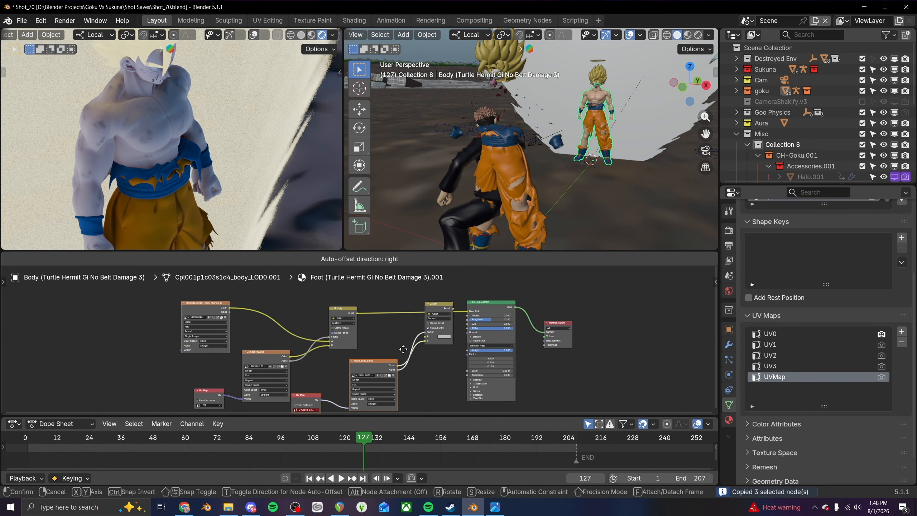
pyautogui.click(403, 349)
pyautogui.scroll(3, 404, 354)
pyautogui.moveTo(520, 304); pyautogui.dragTo(438, 366)
pyautogui.moveTo(490, 313); pyautogui.dragTo(519, 306)
# - Reassign the UV map in the pasted UV Map node of the Foot material and check the Darken connections
pyautogui.moveTo(336, 390); pyautogui.dragTo(412, 377, button='middle')
pyautogui.moveTo(338, 313); pyautogui.dragTo(352, 327)
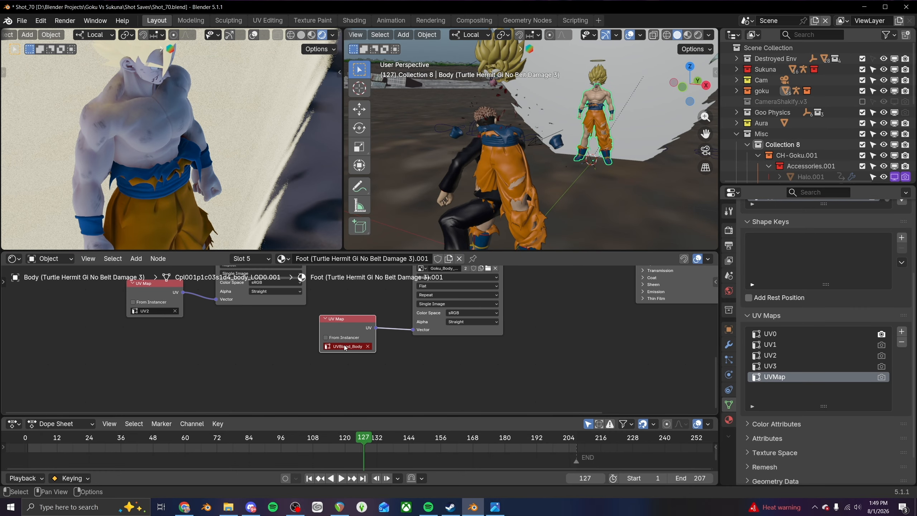
pyautogui.click(346, 346)
pyautogui.click(342, 387)
pyautogui.moveTo(504, 302); pyautogui.dragTo(394, 382, button='middle')
pyautogui.moveTo(423, 339); pyautogui.dragTo(415, 379, button='middle')
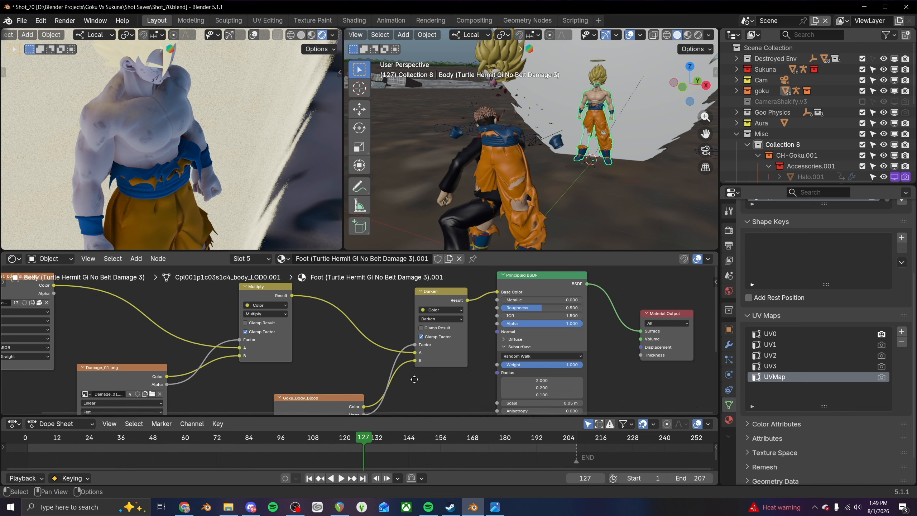
# - Switch the blend mode of the Foot material's Darken node to Multiply and check the blood on the aura Goku's body
pyautogui.click(441, 318)
pyautogui.click(429, 356)
pyautogui.moveTo(324, 345); pyautogui.dragTo(371, 360, button='middle')
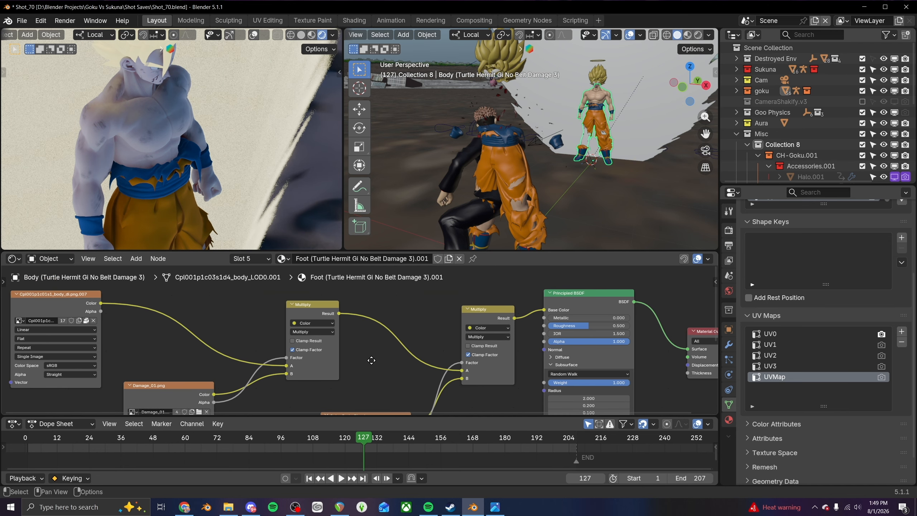
pyautogui.scroll(8, 550, 173)
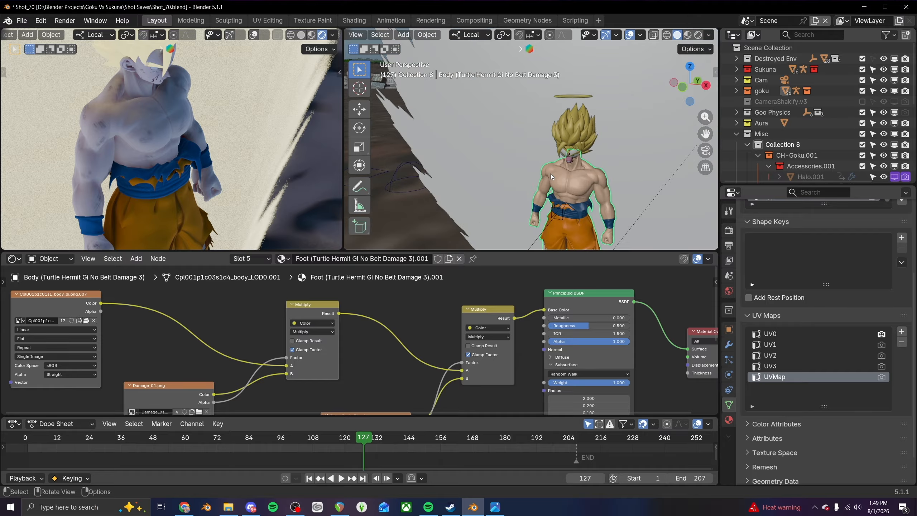
pyautogui.scroll(4, 564, 182)
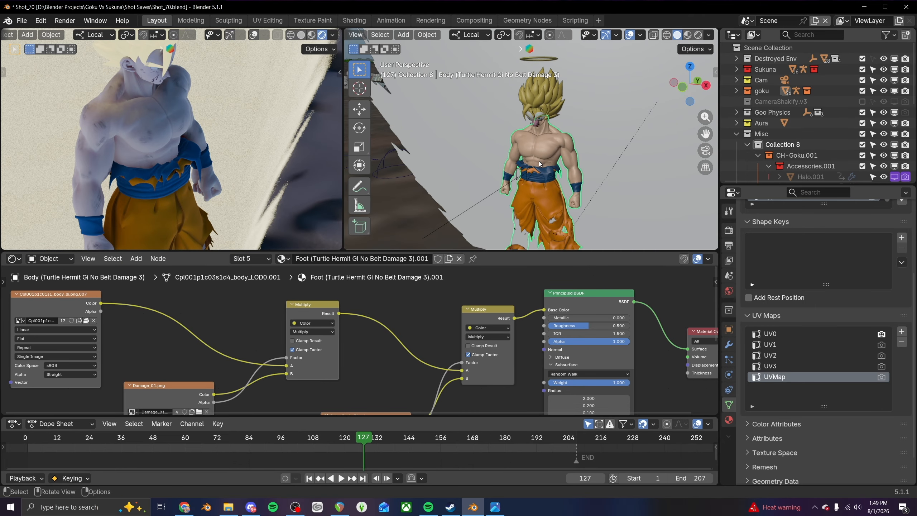
pyautogui.moveTo(539, 160); pyautogui.dragTo(533, 102, button='middle')
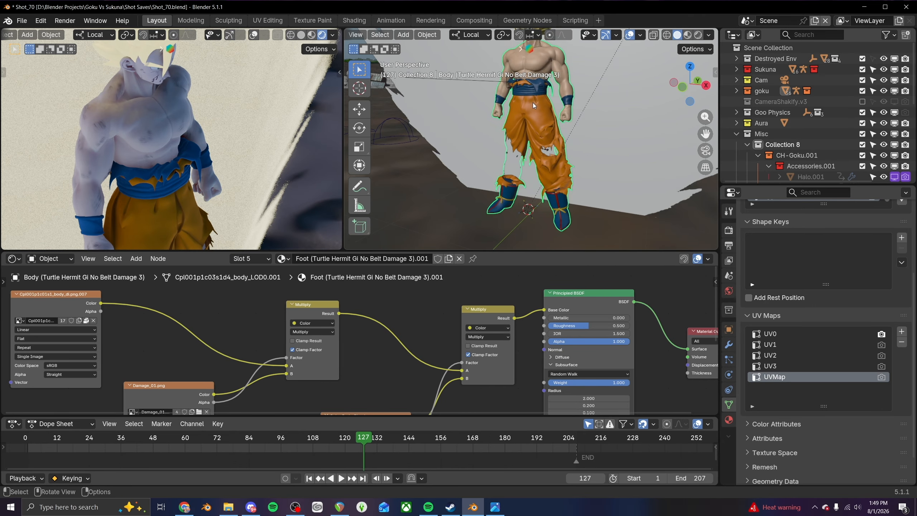
pyautogui.scroll(5, 795, 371)
# - Copy the UV Map, Goku_Body_Blood and second Multiply nodes from the aura Goku's Foot material
pyautogui.click(728, 420)
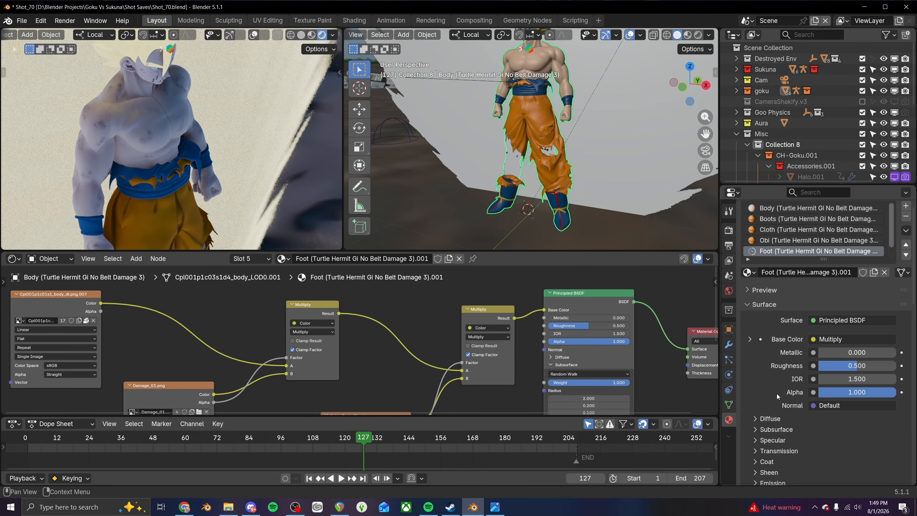
pyautogui.scroll(2, 778, 391)
pyautogui.scroll(-1, 783, 269)
pyautogui.scroll(-6, 410, 380)
pyautogui.moveTo(410, 389); pyautogui.dragTo(352, 372, button='middle')
pyautogui.click(324, 352)
pyautogui.click(430, 307)
pyautogui.hotkey('ctrl', 'c')
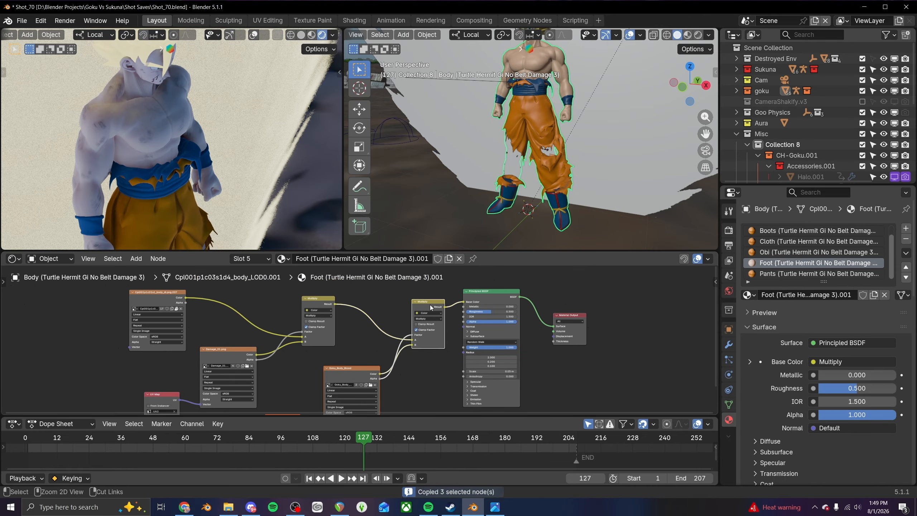
# - Undo the paste and wiring of the blood nodes in the Foot material
pyautogui.hotkey('ctrl', 'z')
pyautogui.hotkey('ctrl', 'z')
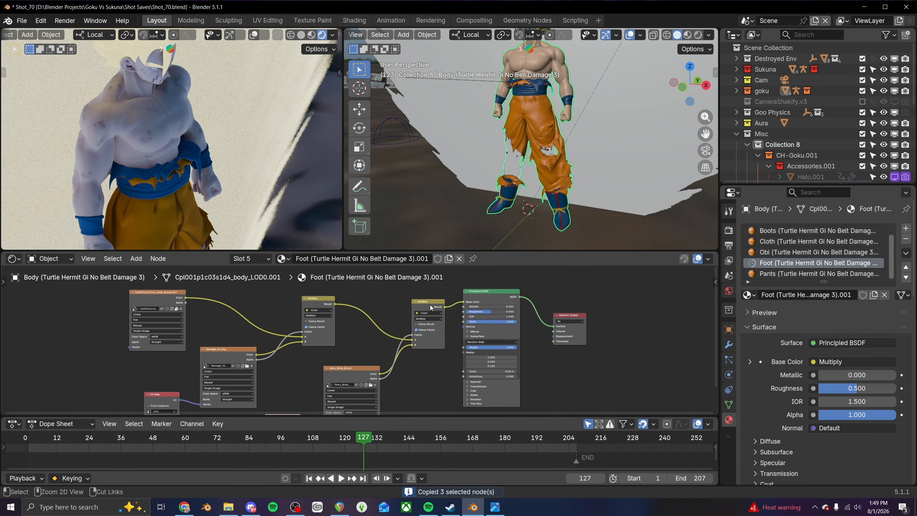
pyautogui.hotkey('ctrl', 'z')
pyautogui.hotkey('ctrl', 'z')
pyautogui.hotkey('ctrl', 'z')
pyautogui.hotkey('ctrl', 'z')
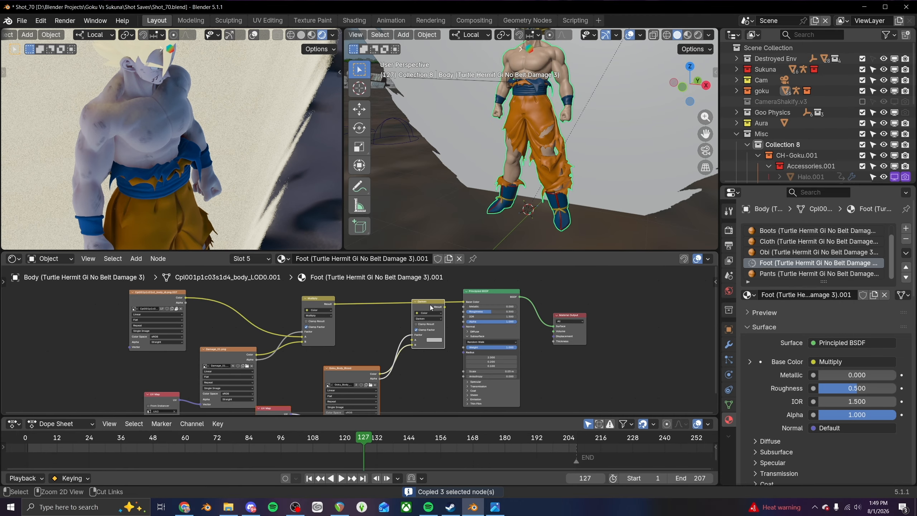
pyautogui.scroll(1, 784, 231)
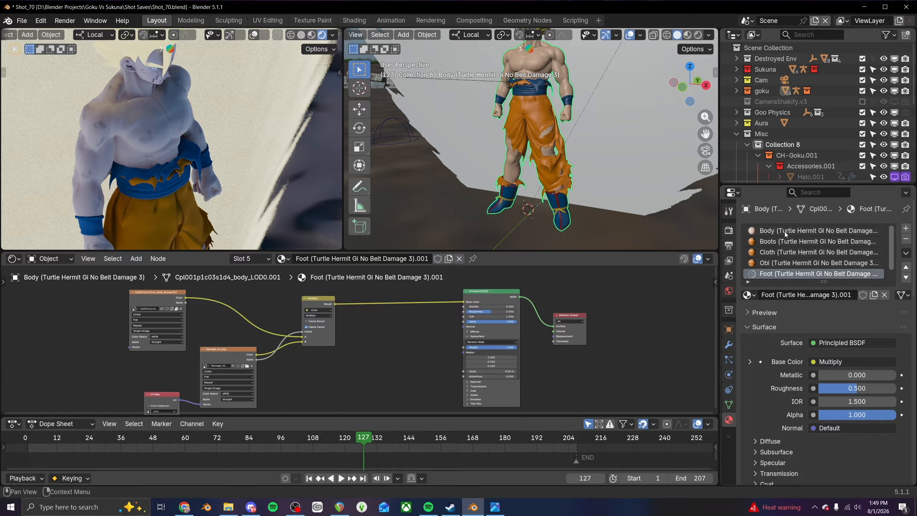
# - Switch to the aura Goku's Body material and move its texture and Multiply nodes aside to make room
pyautogui.click(783, 231)
pyautogui.scroll(-2, 253, 325)
pyautogui.moveTo(229, 305); pyautogui.dragTo(365, 388)
pyautogui.press('g')
pyautogui.click(307, 386)
# - Paste the copied blood nodes into the Body material and wire their Multiply node between the existing Multiply result and the Principled BSDF base color
pyautogui.click(329, 369)
pyautogui.hotkey('ctrl', 'v')
pyautogui.scroll(4, 363, 332)
pyautogui.moveTo(414, 302); pyautogui.dragTo(350, 339)
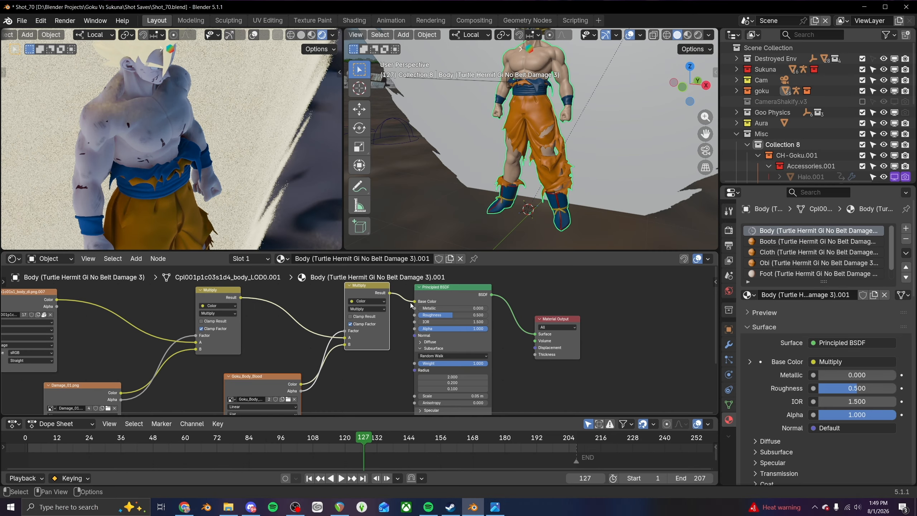
pyautogui.moveTo(282, 389); pyautogui.dragTo(329, 376, button='middle')
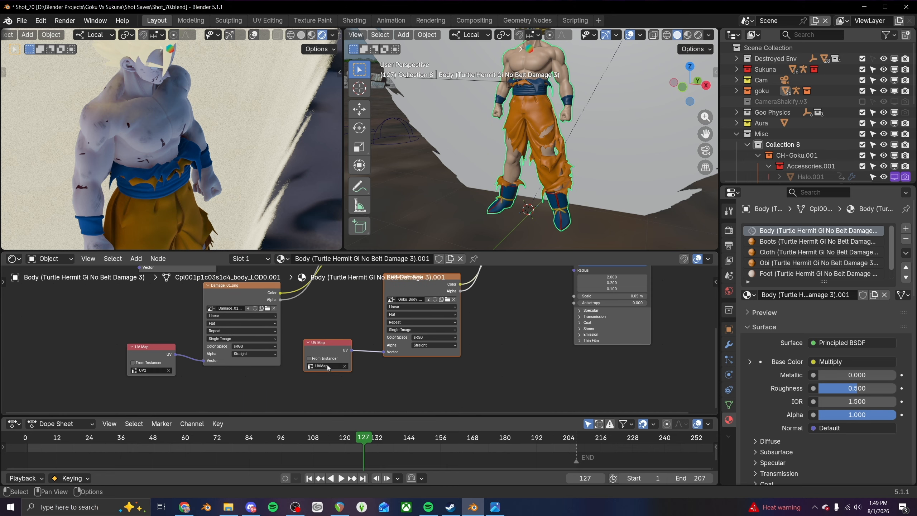
pyautogui.click(328, 367)
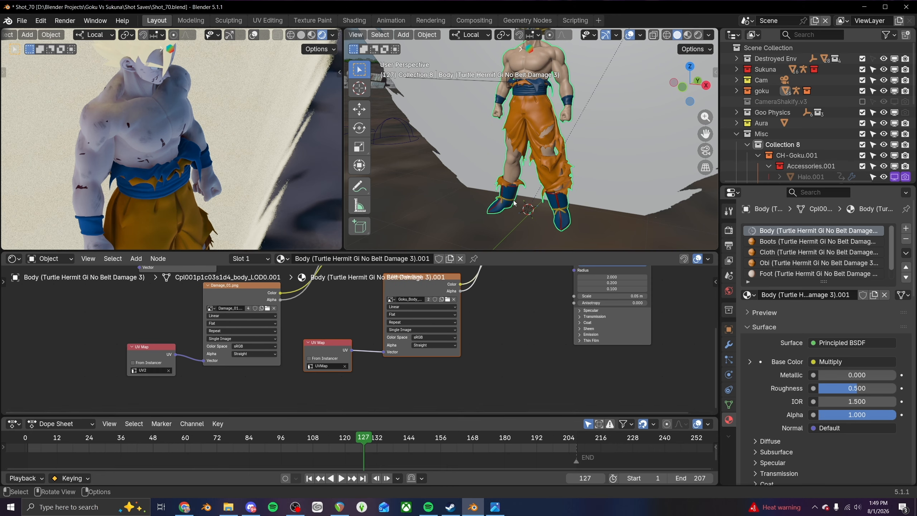
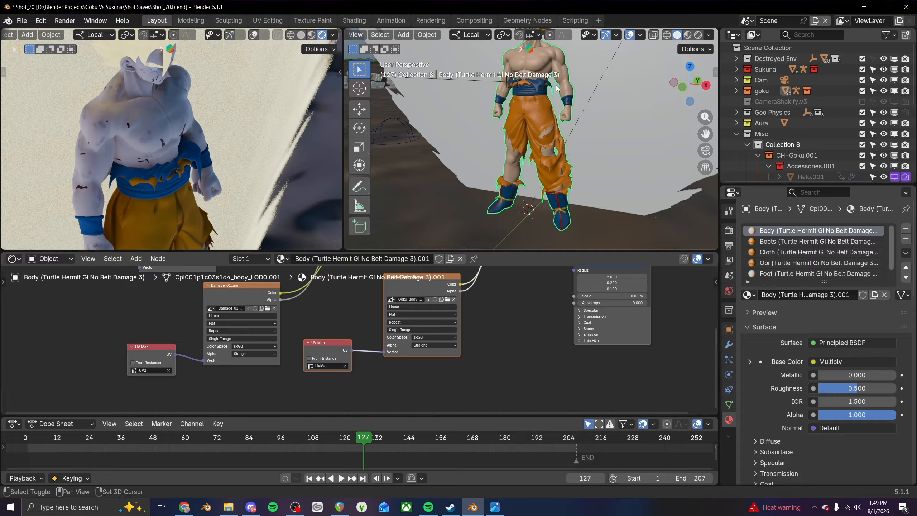
# - Save the file and switch the second viewport to rendered shading to inspect the blood on the aura Goku's torso
pyautogui.moveTo(557, 86); pyautogui.dragTo(540, 137, button='middle')
pyautogui.hotkey('ctrl', 's')
pyautogui.scroll(2, 549, 122)
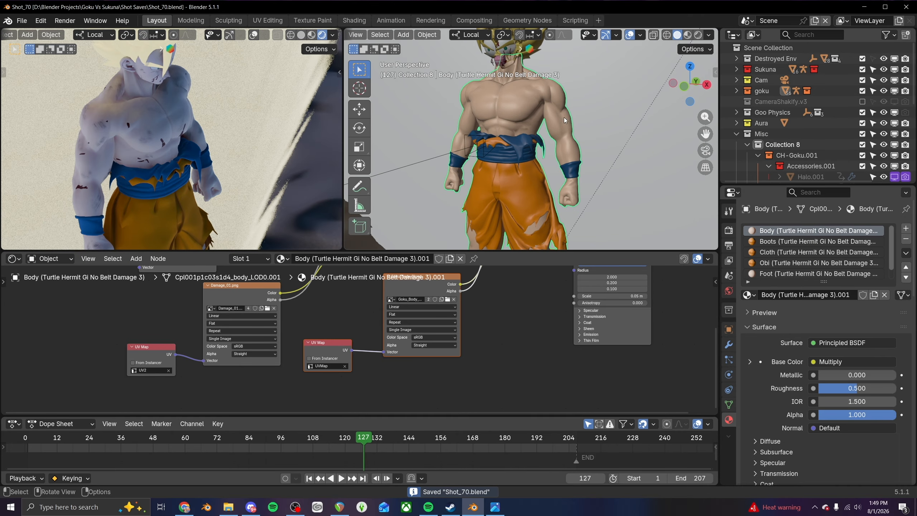
pyautogui.click(698, 35)
pyautogui.scroll(3, 487, 136)
pyautogui.keyDown('shift'); pyautogui.moveTo(478, 132); pyautogui.dragTo(574, 155, button='middle'); pyautogui.keyUp('shift')
pyautogui.scroll(3, 550, 169)
pyautogui.moveTo(453, 333); pyautogui.dragTo(467, 291, button='middle')
pyautogui.scroll(2, 430, 380)
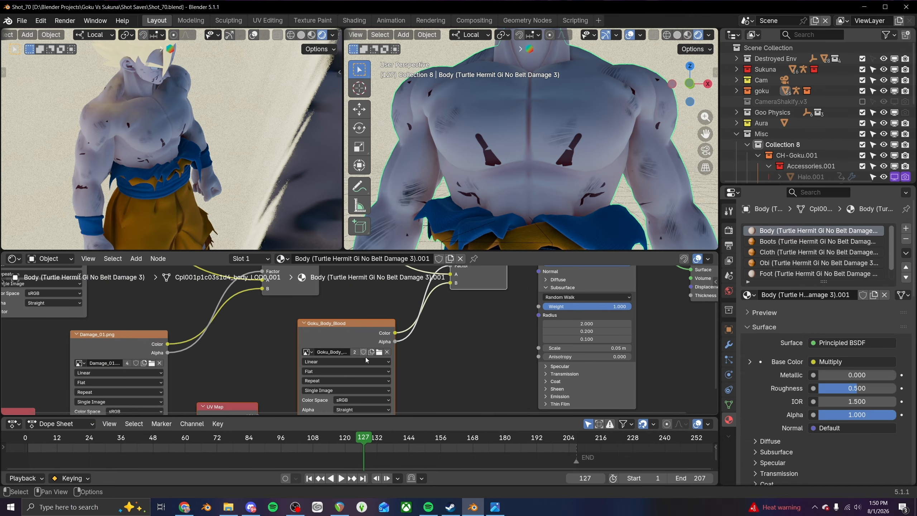
# - Try UV1, UV0, UV3 and UV2 in the blood texture's UV Map node, and set it back to UVMap
pyautogui.moveTo(361, 348); pyautogui.dragTo(445, 295, button='middle')
pyautogui.click(315, 384)
pyautogui.click(303, 404)
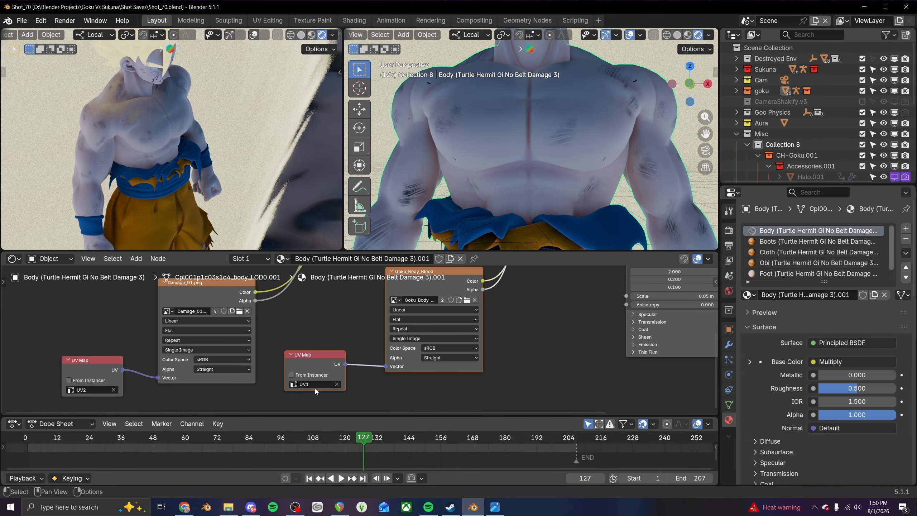
pyautogui.click(316, 384)
pyautogui.click(303, 397)
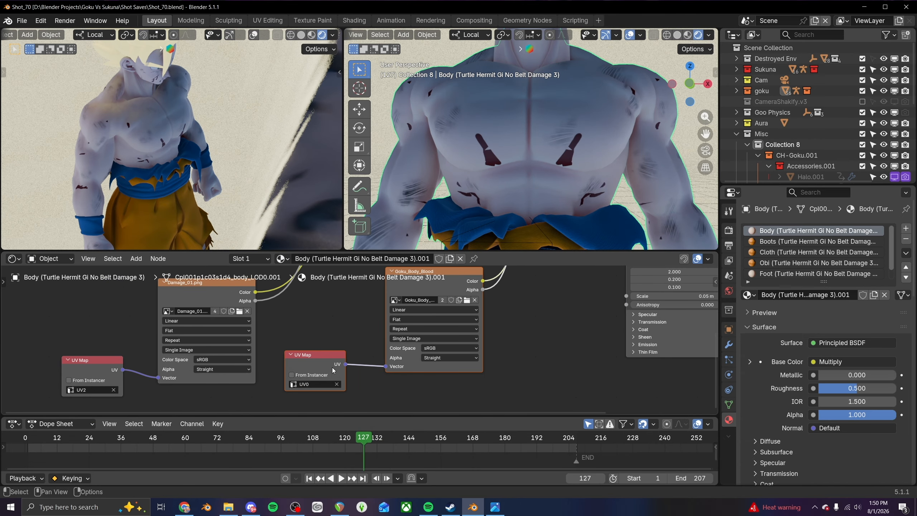
pyautogui.click(314, 384)
pyautogui.click(302, 421)
pyautogui.click(307, 383)
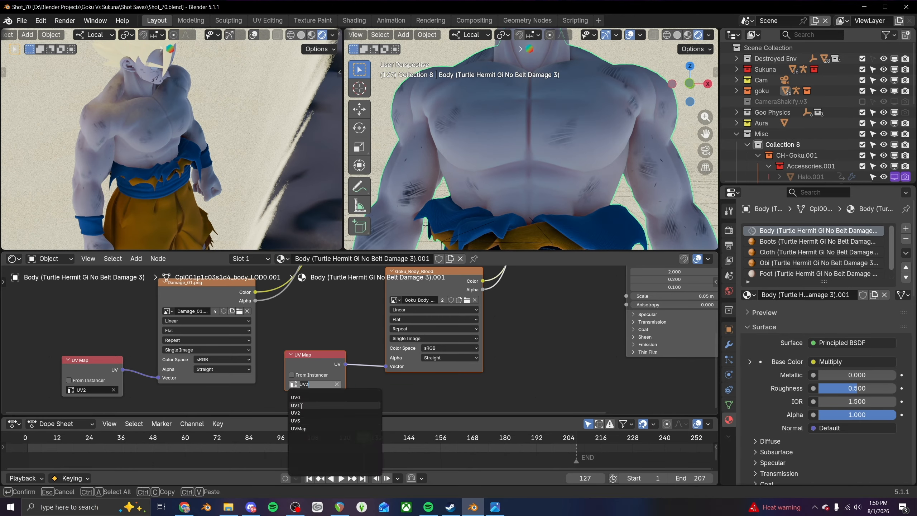
pyautogui.click(303, 412)
pyautogui.click(316, 384)
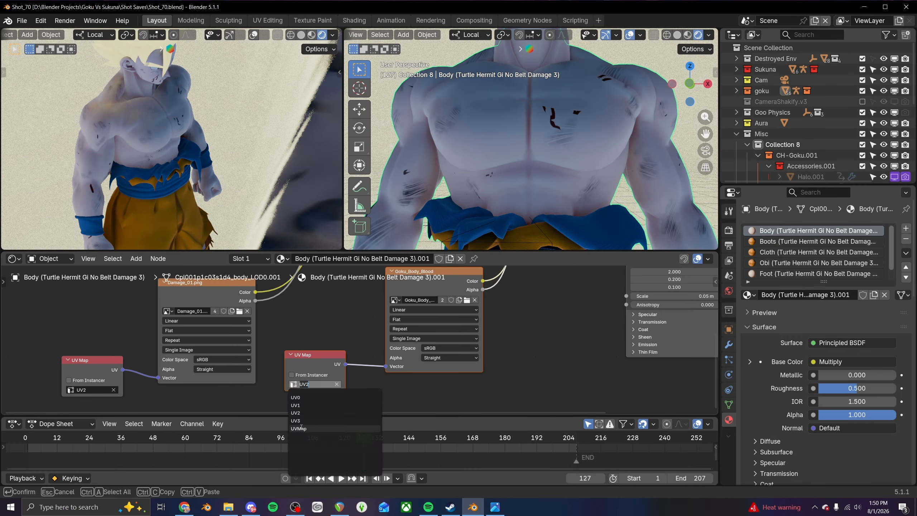
pyautogui.click(301, 427)
# - Compare the blood marks on the aura Goku's body with those on the appended Goku
pyautogui.scroll(-2, 497, 340)
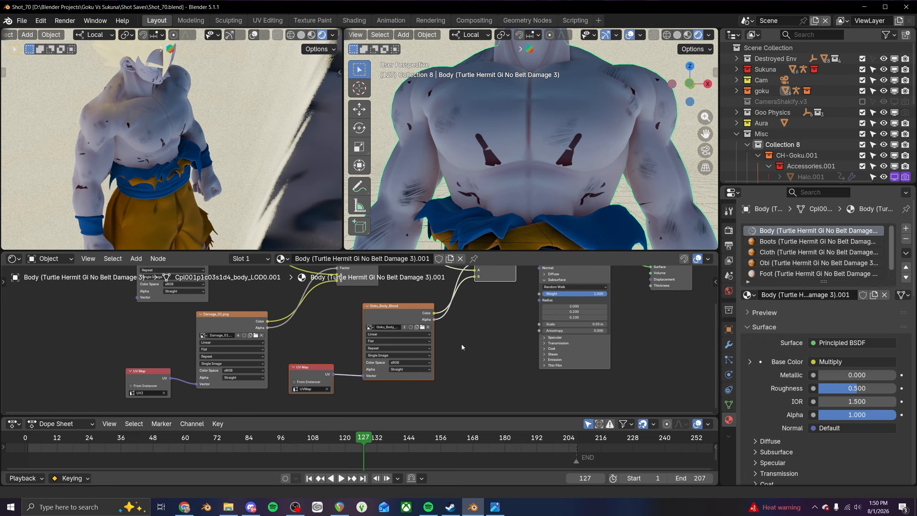
pyautogui.scroll(-6, 582, 180)
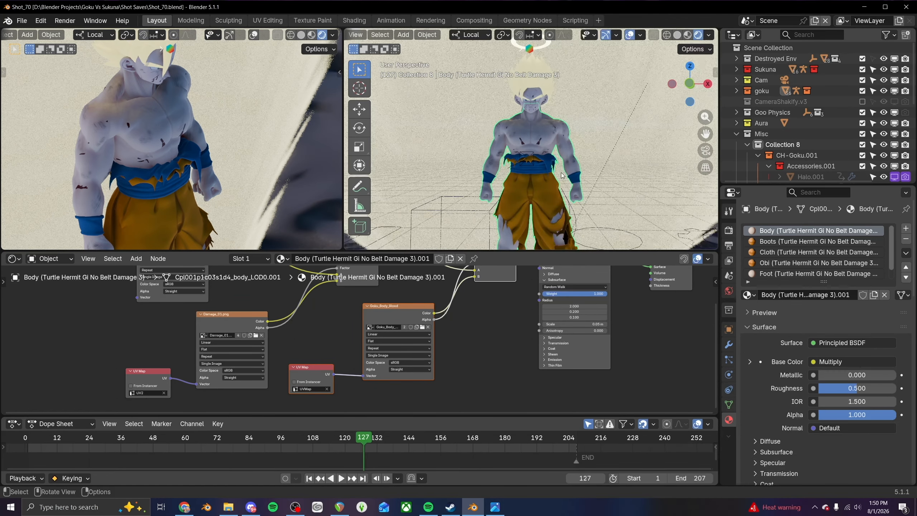
pyautogui.scroll(6, 559, 172)
pyautogui.moveTo(469, 169)
pyautogui.keyDown('shift'); pyautogui.mouseDown(button='middle')
pyautogui.moveTo(584, 164)
pyautogui.moveTo(541, 183)
pyautogui.moveTo(470, 182)
pyautogui.mouseUp(button='middle'); pyautogui.keyUp('shift')
pyautogui.scroll(3, 542, 184)
pyautogui.scroll(-7, 542, 182)
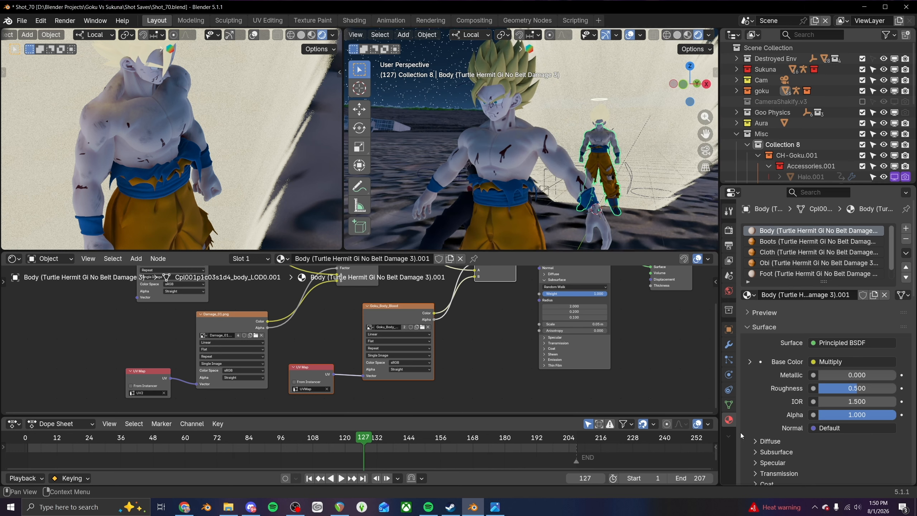
# - Remove UVMap from the aura Goku's body mesh and make UV0 the active render UV map again
pyautogui.click(729, 404)
pyautogui.scroll(-4, 845, 397)
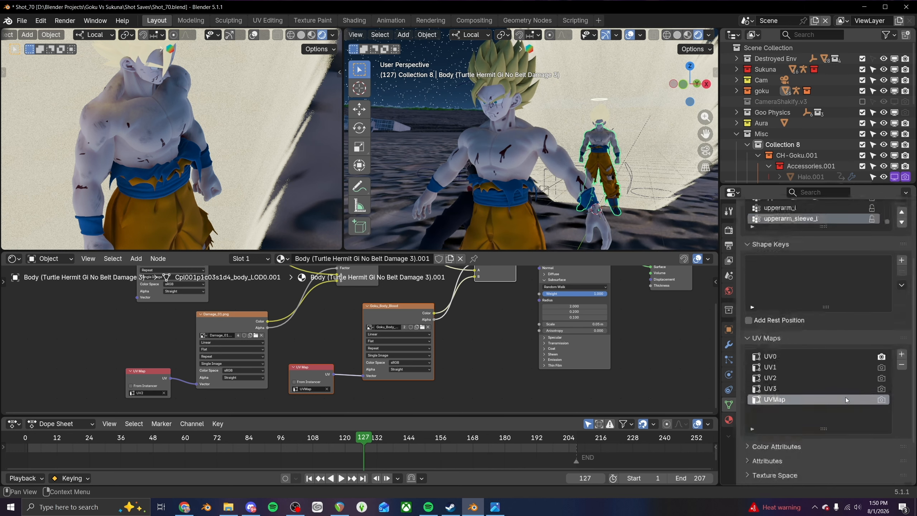
pyautogui.click(882, 400)
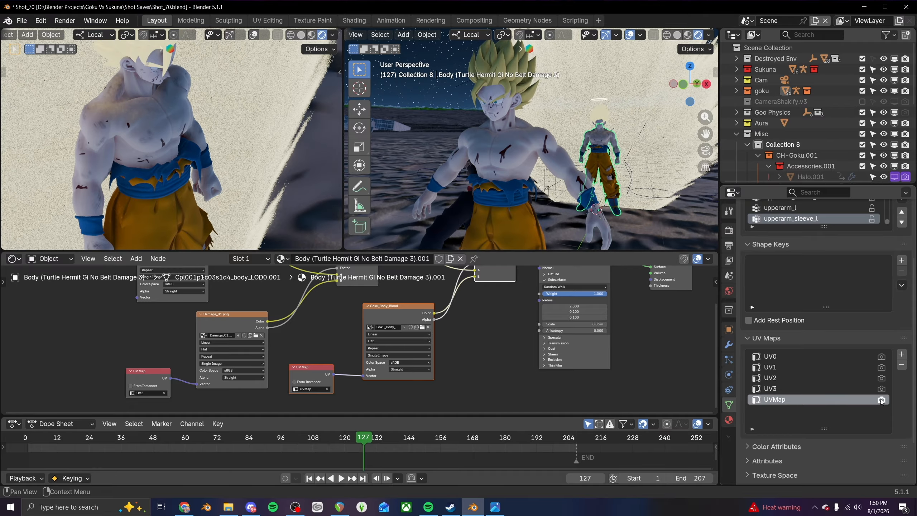
pyautogui.click(901, 365)
pyautogui.click(843, 358)
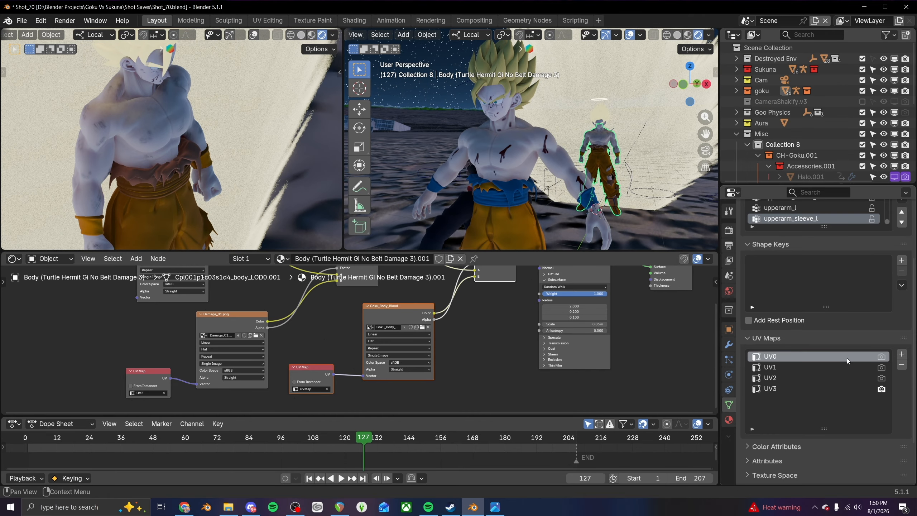
pyautogui.click(881, 356)
pyautogui.scroll(-2, 510, 320)
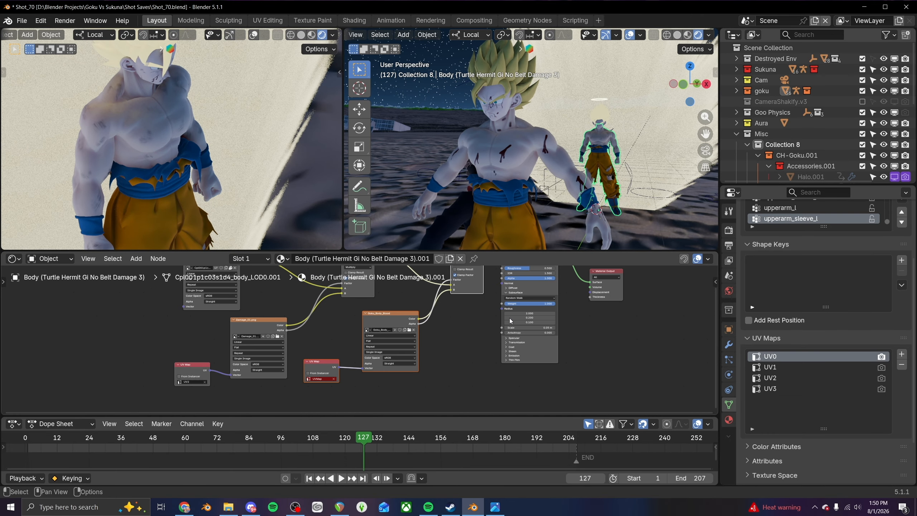
pyautogui.scroll(1, 361, 345)
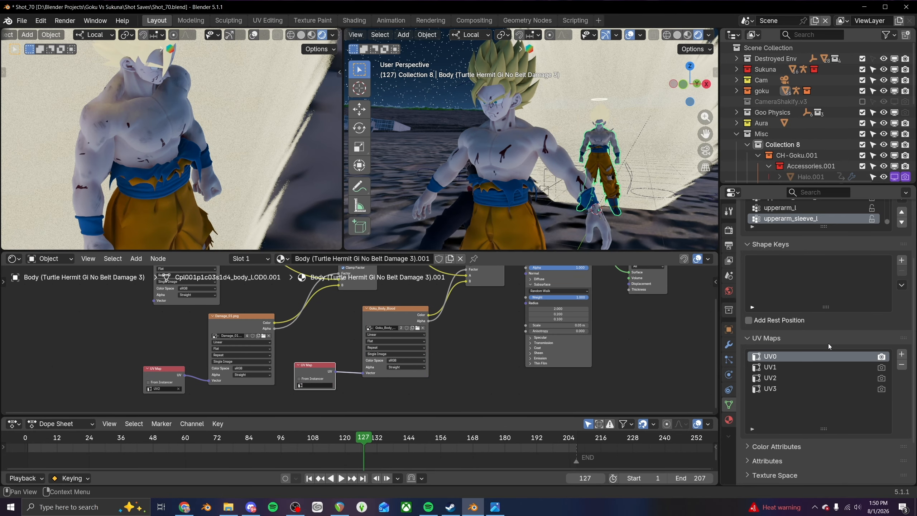
# - Add a new UV map to the aura Goku's body mesh and copy UV maps from the appended Goku's body
pyautogui.click(901, 354)
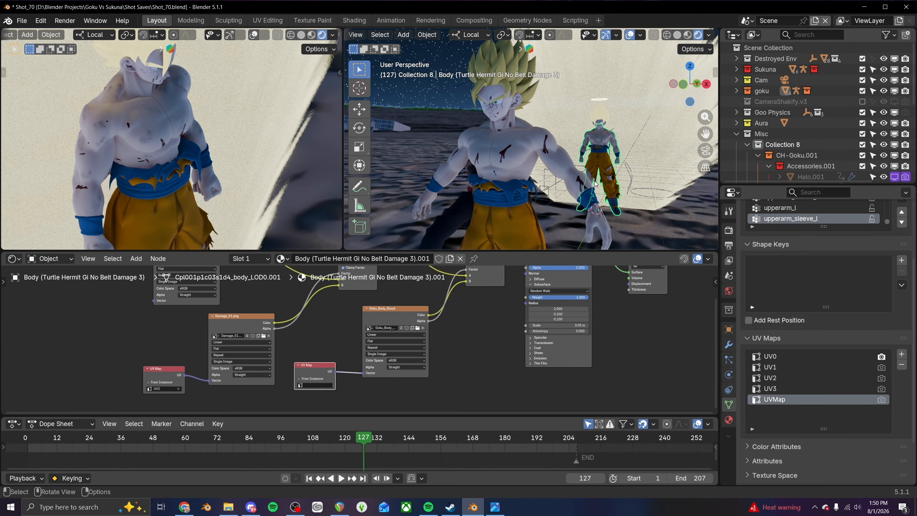
pyautogui.click(508, 142)
pyautogui.hotkey('ctrl', 'l')
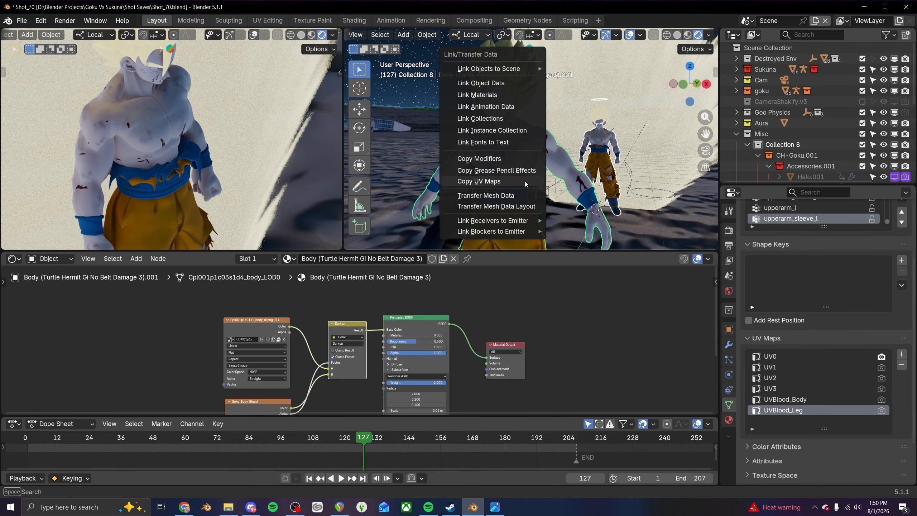
pyautogui.click(517, 183)
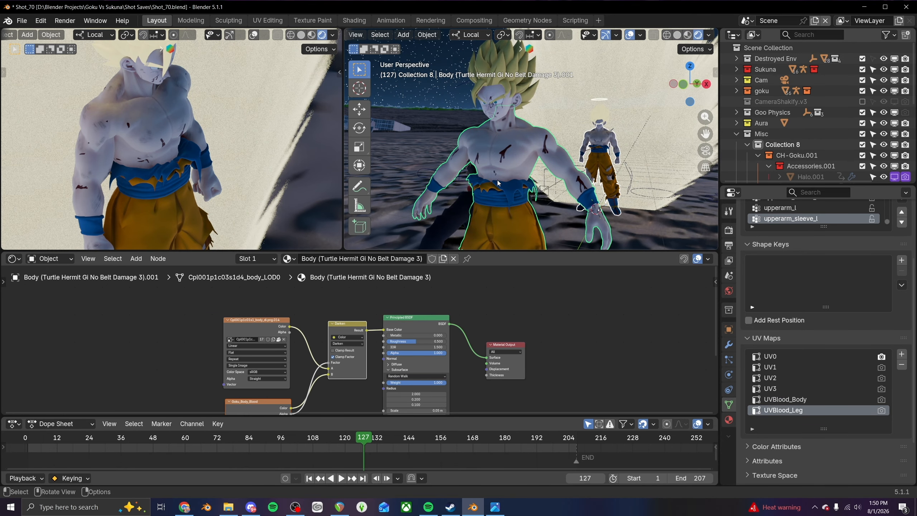
# - Check the appended Goku's blood UV Map node and assign UVMap in the aura Goku's Body material's blood UV Map node
pyautogui.moveTo(467, 375); pyautogui.dragTo(487, 277, button='middle')
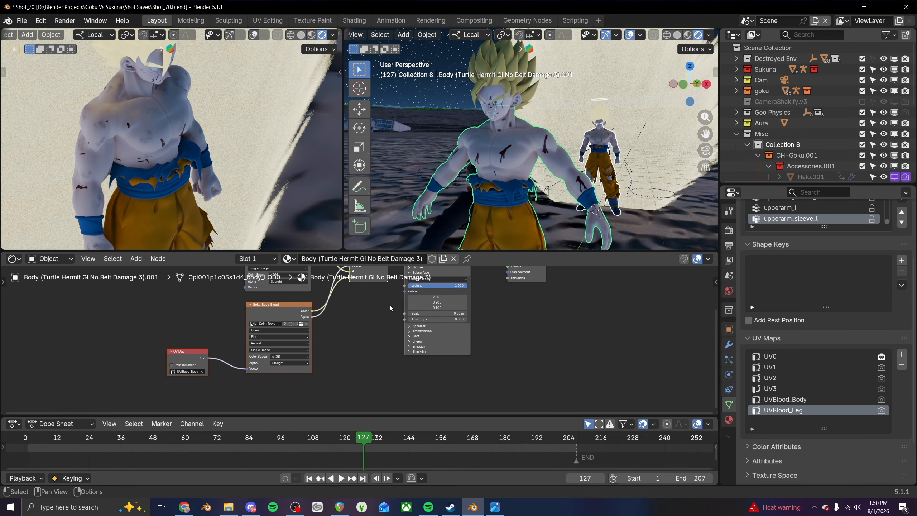
pyautogui.click(604, 142)
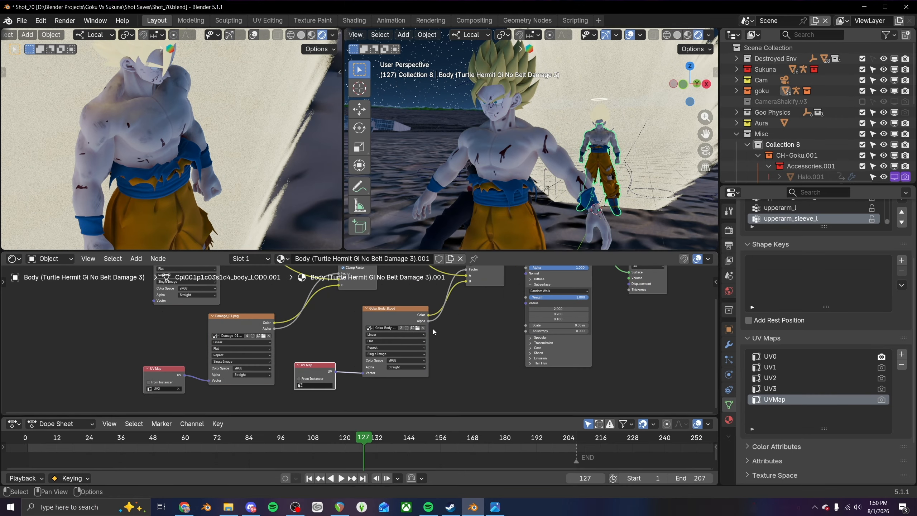
pyautogui.click(310, 388)
pyautogui.click(308, 415)
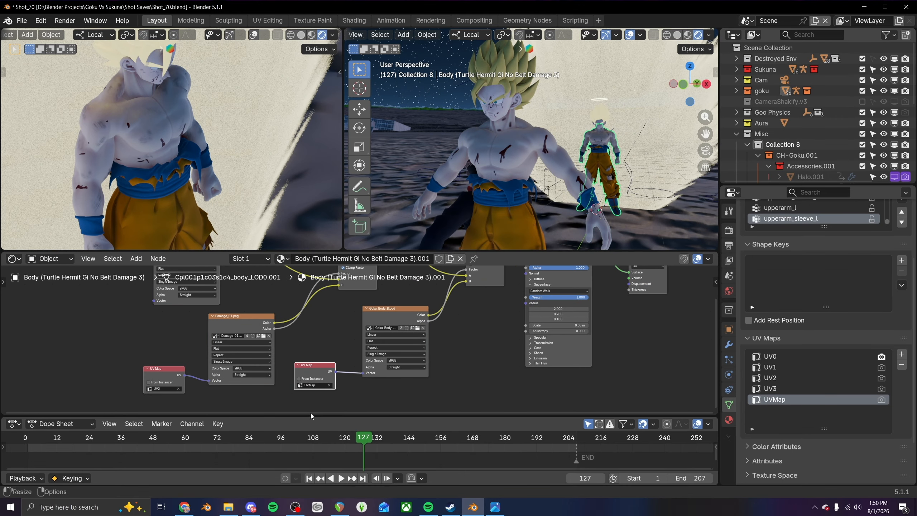
pyautogui.scroll(2, 307, 390)
pyautogui.moveTo(494, 302); pyautogui.dragTo(398, 411, button='middle')
pyautogui.moveTo(469, 349); pyautogui.dragTo(417, 377, button='middle')
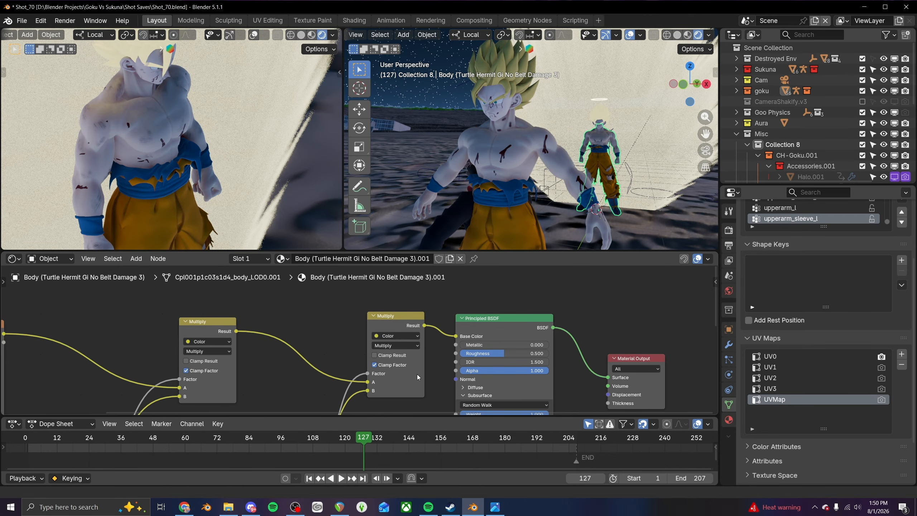
pyautogui.keyDown('shift'); pyautogui.moveTo(519, 192); pyautogui.dragTo(520, 150, button='middle'); pyautogui.keyUp('shift')
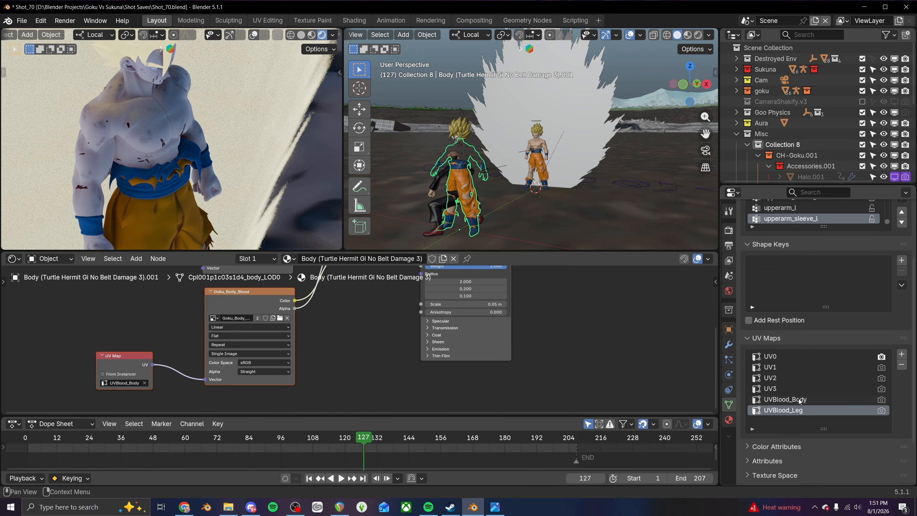
# - Make UVBlood_Body the active UV map on the appended Goku's body mesh
pyautogui.click(799, 399)
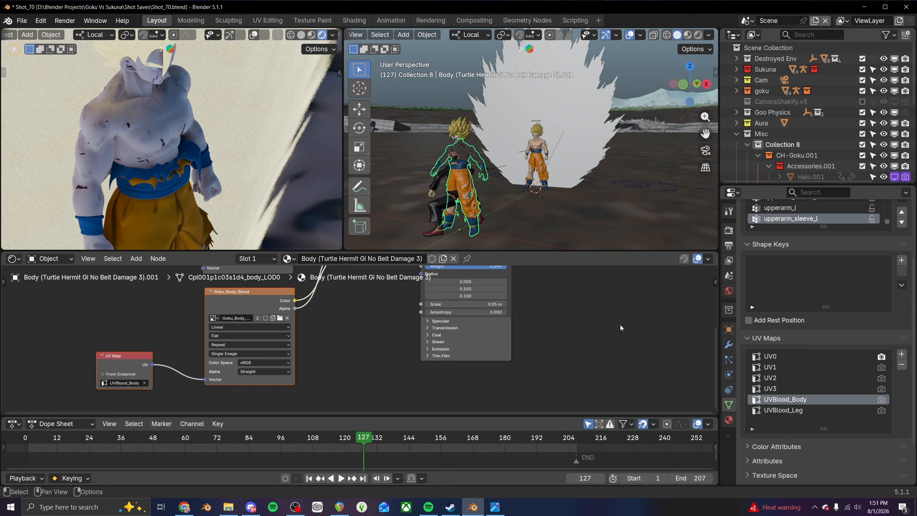
pyautogui.scroll(5, 847, 329)
pyautogui.scroll(4, 542, 156)
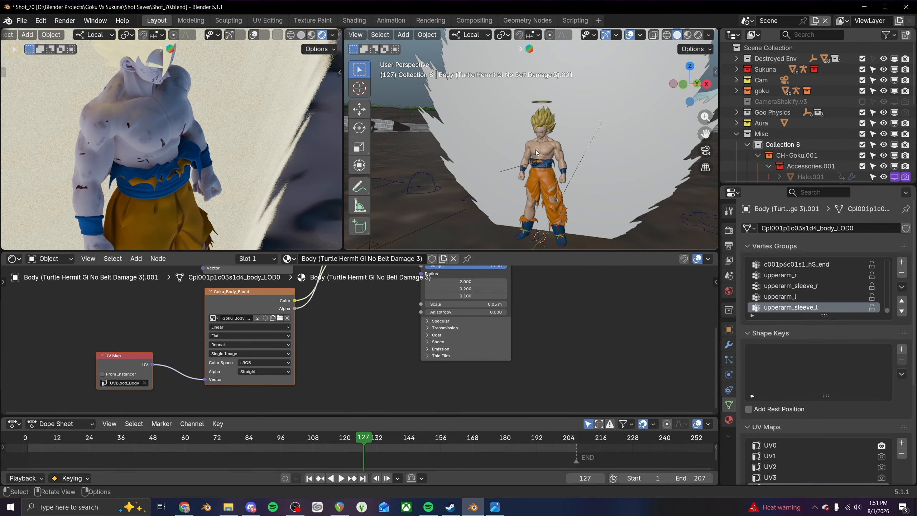
# - Check the aura Goku's blood UV Map node and make UVMap the active UV map on his body mesh
pyautogui.click(540, 152)
pyautogui.scroll(-5, 365, 369)
pyautogui.moveTo(364, 371); pyautogui.dragTo(367, 327, button='middle')
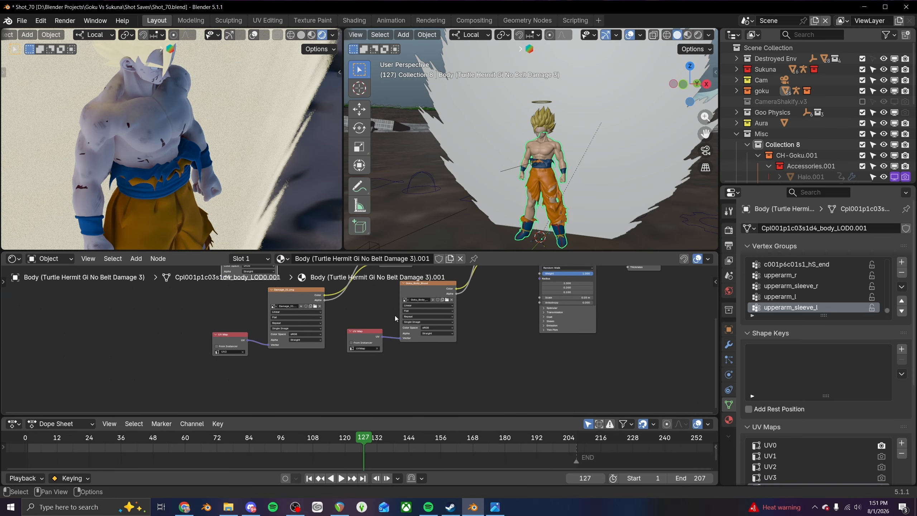
pyautogui.scroll(2, 368, 322)
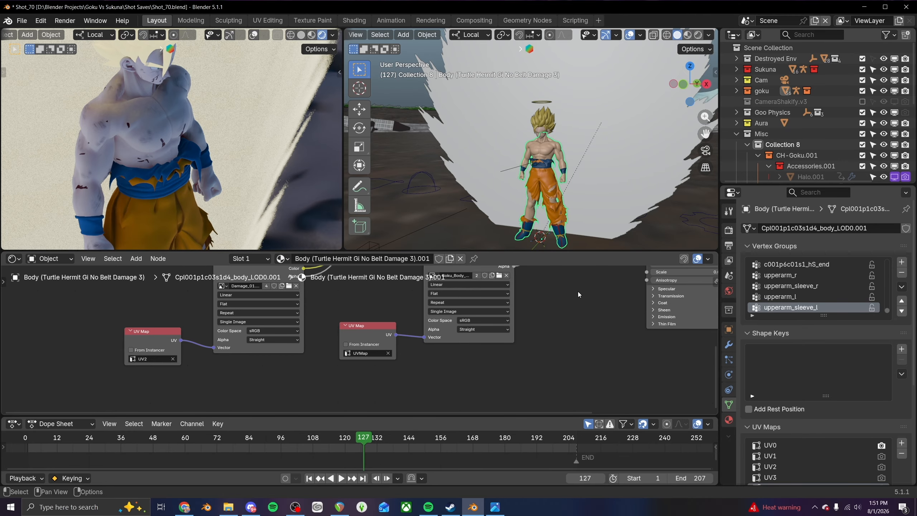
pyautogui.moveTo(579, 292); pyautogui.dragTo(559, 310, button='middle')
pyautogui.scroll(-4, 491, 200)
pyautogui.keyDown('shift'); pyautogui.moveTo(490, 200); pyautogui.dragTo(509, 194, button='middle'); pyautogui.keyUp('shift')
pyautogui.scroll(-2, 871, 393)
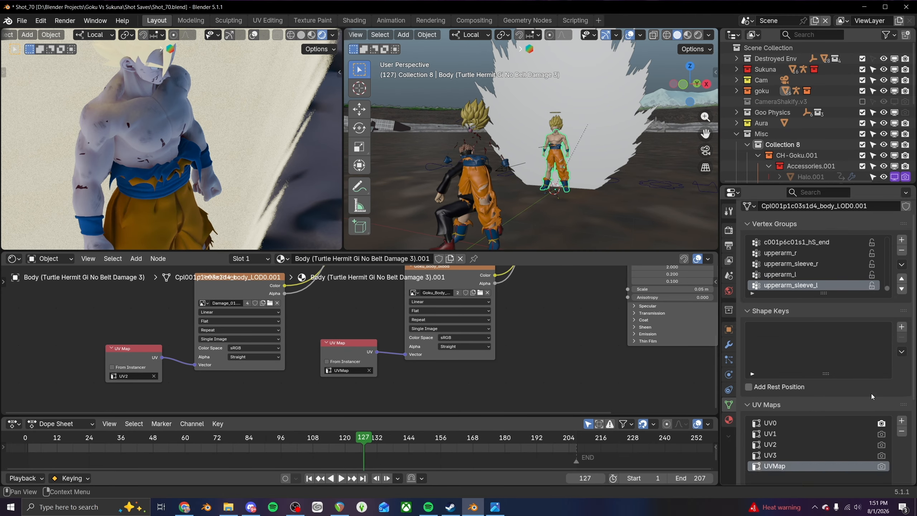
pyautogui.scroll(-3, 871, 393)
pyautogui.click(798, 357)
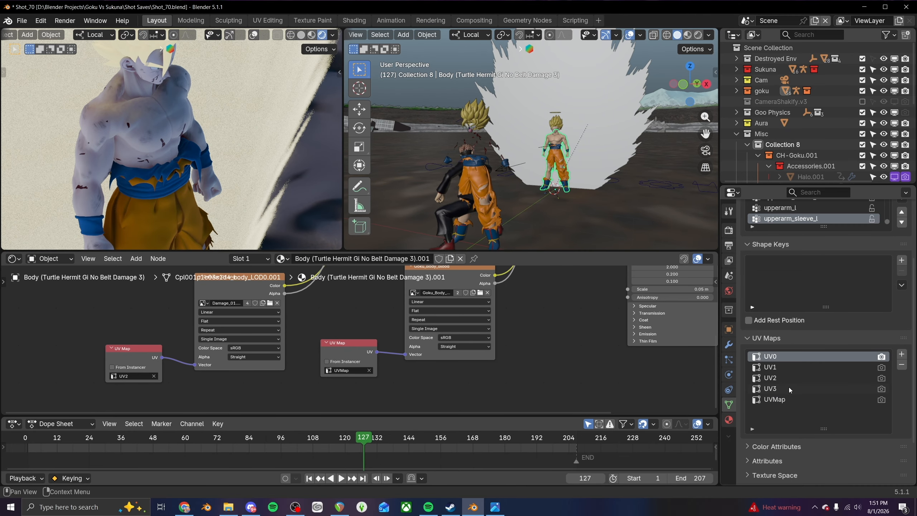
pyautogui.click(785, 400)
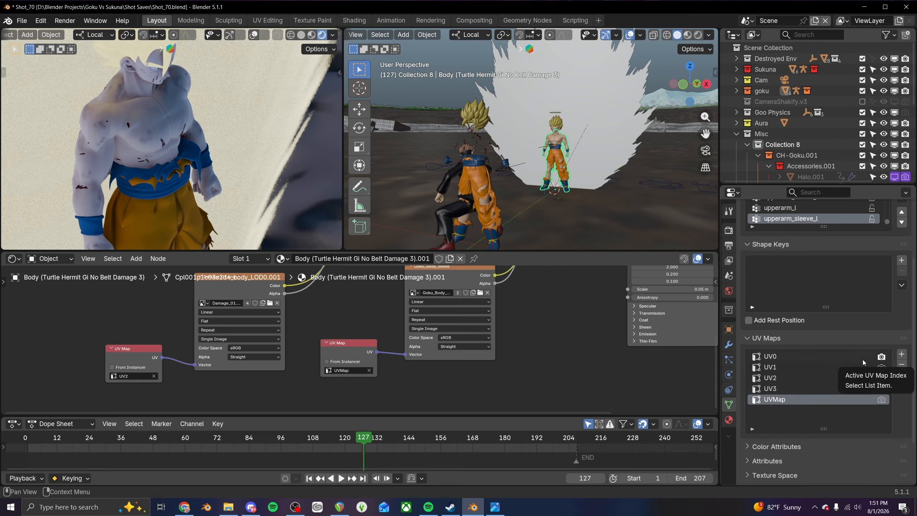
# - Copy UV maps from the appended Goku's body to the aura Goku's body
pyautogui.click(485, 148)
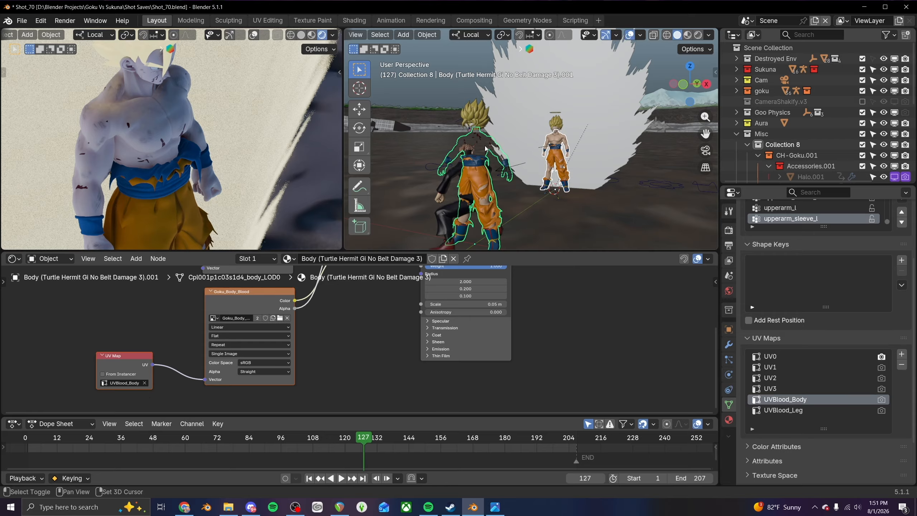
pyautogui.hotkey('ctrl', 'l')
pyautogui.click(483, 168)
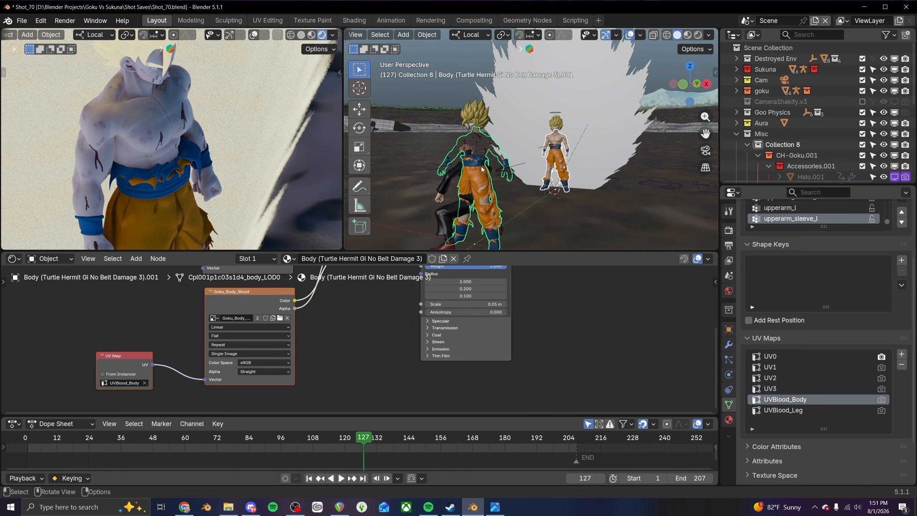
pyautogui.scroll(1, 471, 148)
# - Disable the Misc collection in viewports and renders, and save the Shot_70 file
pyautogui.click(736, 134)
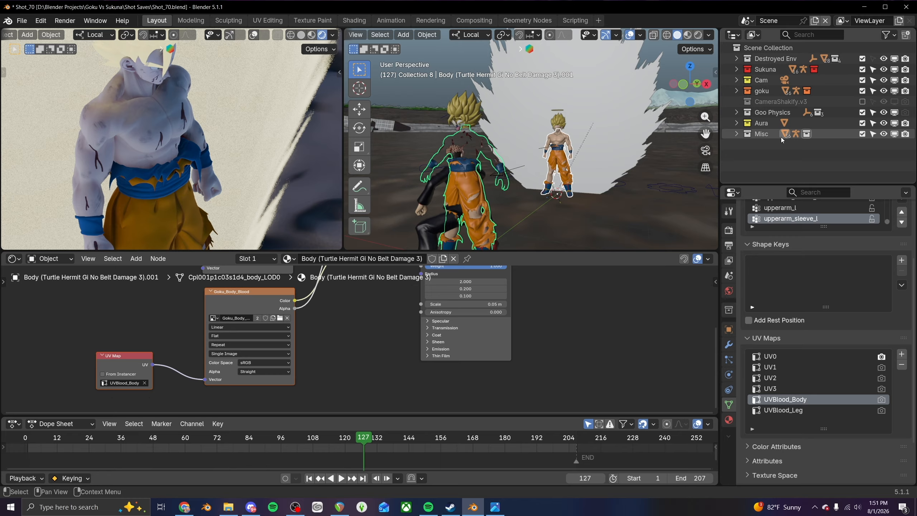
pyautogui.click(895, 134)
pyautogui.scroll(-3, 259, 165)
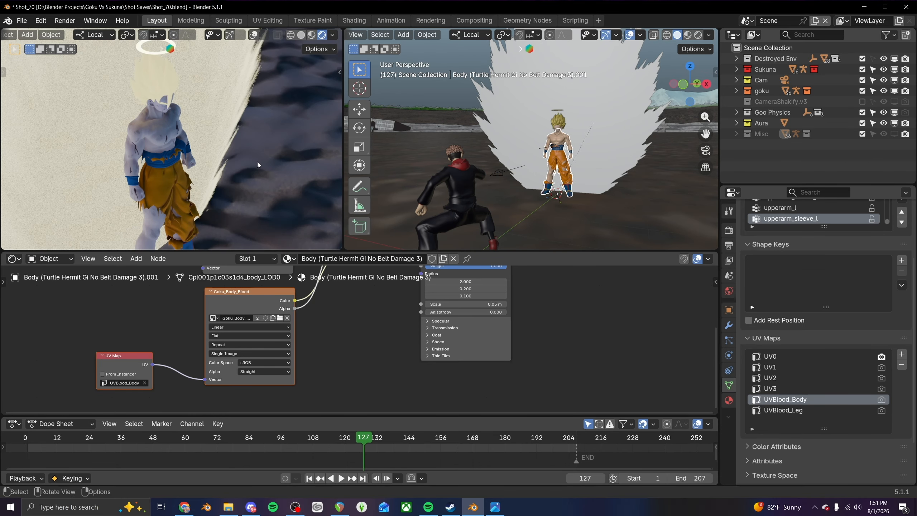
pyautogui.hotkey('ctrl', 's')
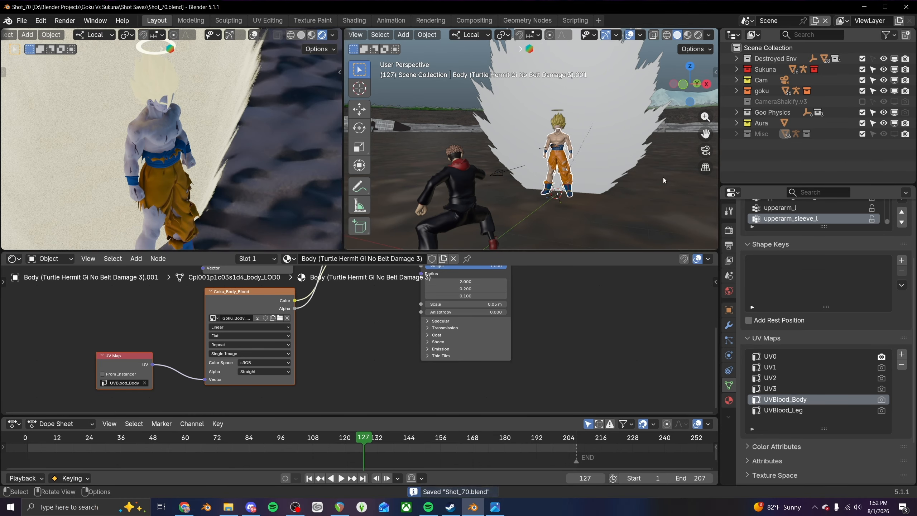
pyautogui.click(905, 133)
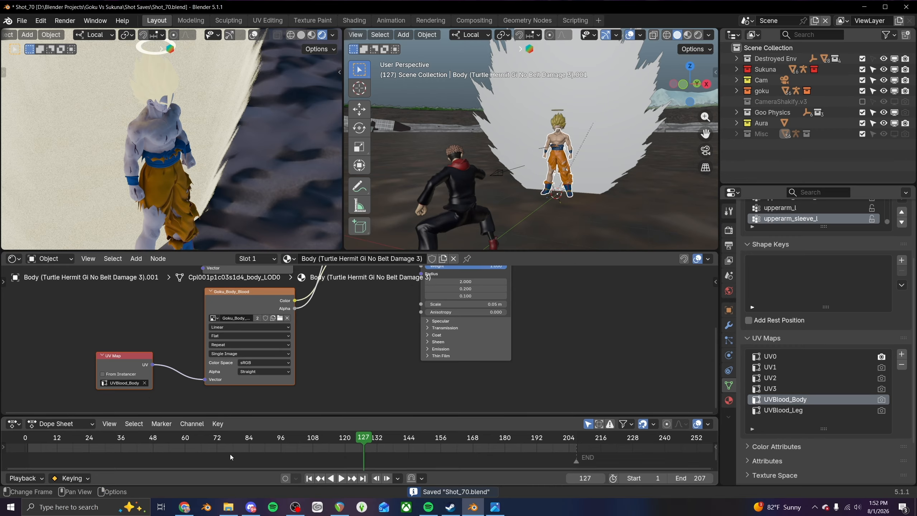
# - Return to frame 1 and remove the shader node editor area, keeping the 3D viewports and an enlarged Dope Sheet
pyautogui.hotkey('shift', 'Left')
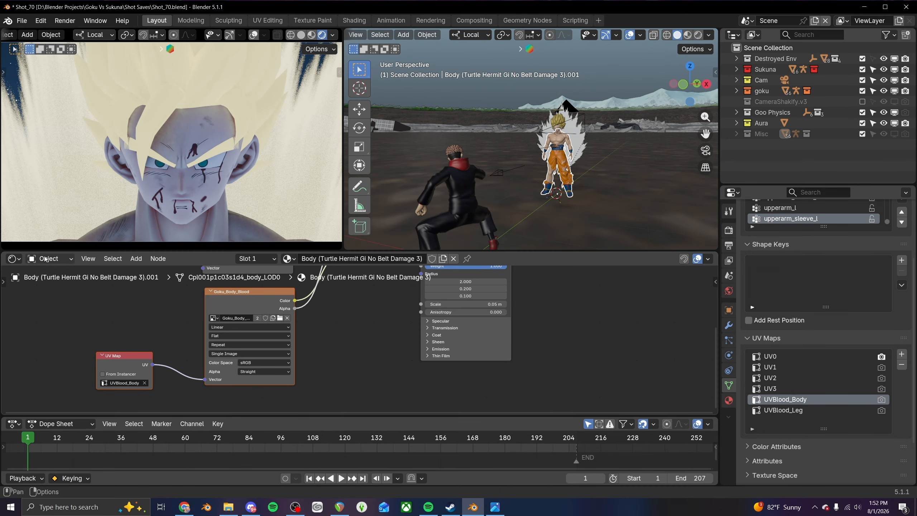
pyautogui.click(14, 258)
pyautogui.click(172, 288)
pyautogui.moveTo(261, 253); pyautogui.dragTo(268, 349)
pyautogui.rightClick(188, 417)
pyautogui.click(202, 452)
pyautogui.press('KP_Decimal')
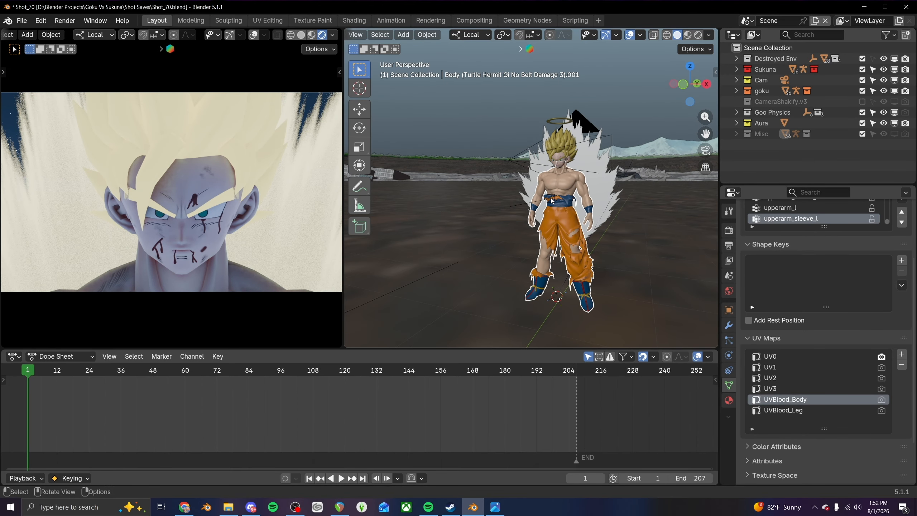
# - Create a collection named Lighting, give it a yellow colour tag and make it the active collection
pyautogui.rightClick(738, 143)
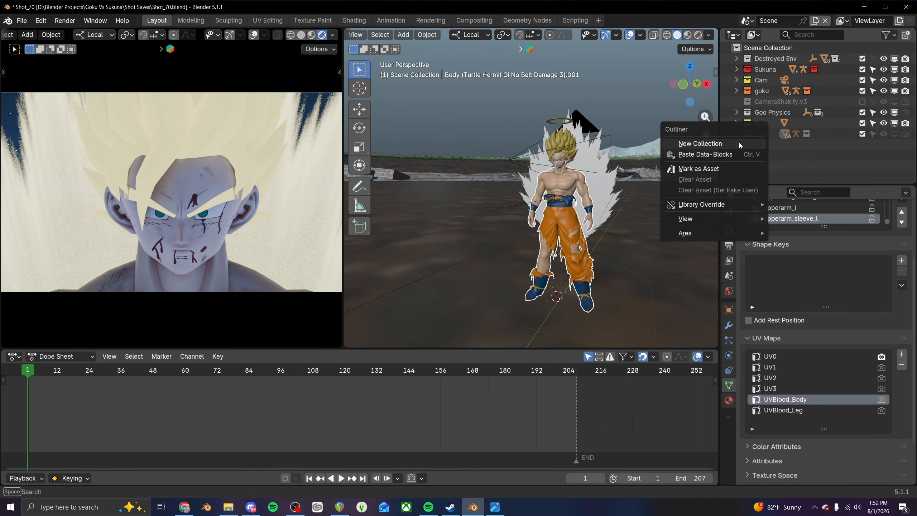
pyautogui.click(754, 148)
pyautogui.write('Lighting')
pyautogui.press('Return')
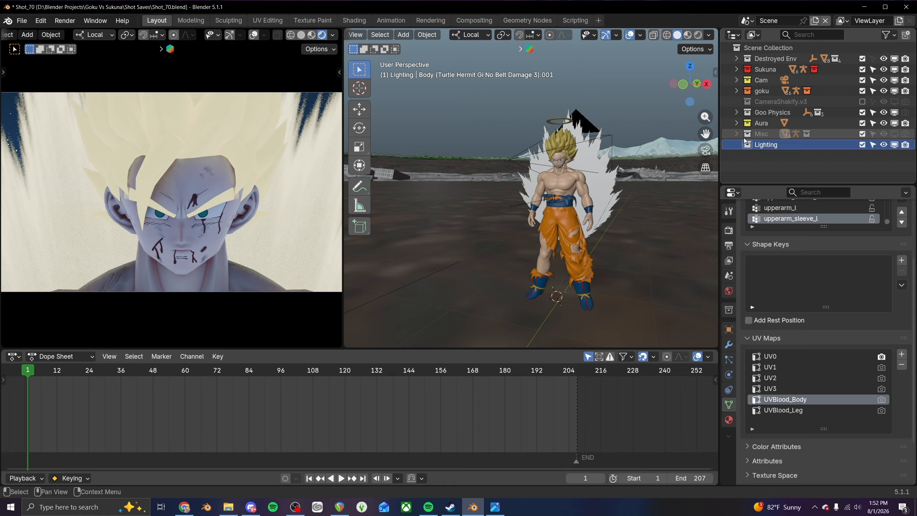
pyautogui.rightClick(746, 145)
pyautogui.click(666, 307)
pyautogui.click(776, 155)
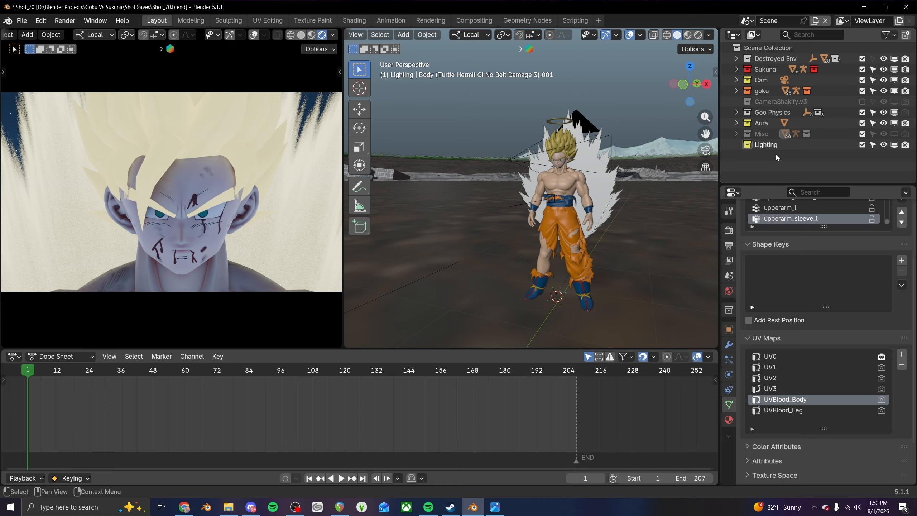
pyautogui.click(775, 145)
# - Add an area light to the Lighting collection and place it in front of Goku at chest height, facing him
pyautogui.moveTo(540, 217); pyautogui.dragTo(557, 241, button='middle')
pyautogui.hotkey('shift', 'a')
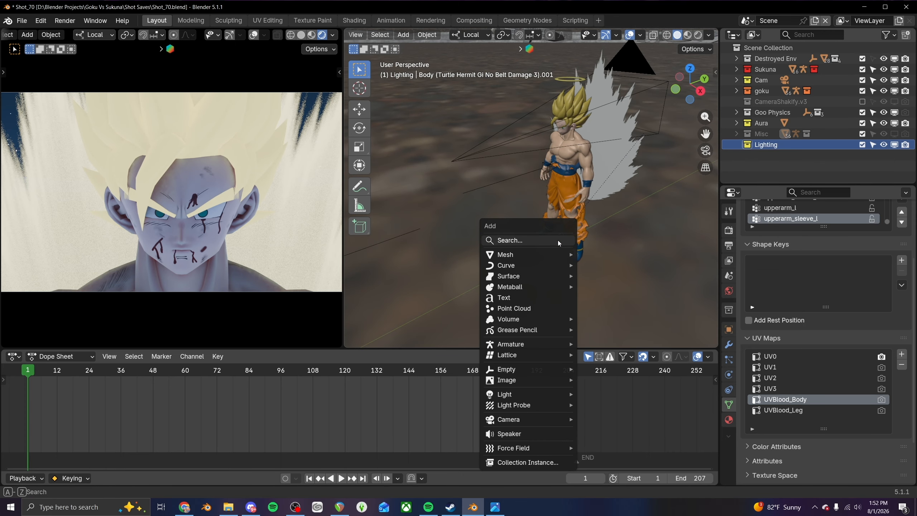
pyautogui.moveTo(523, 394)
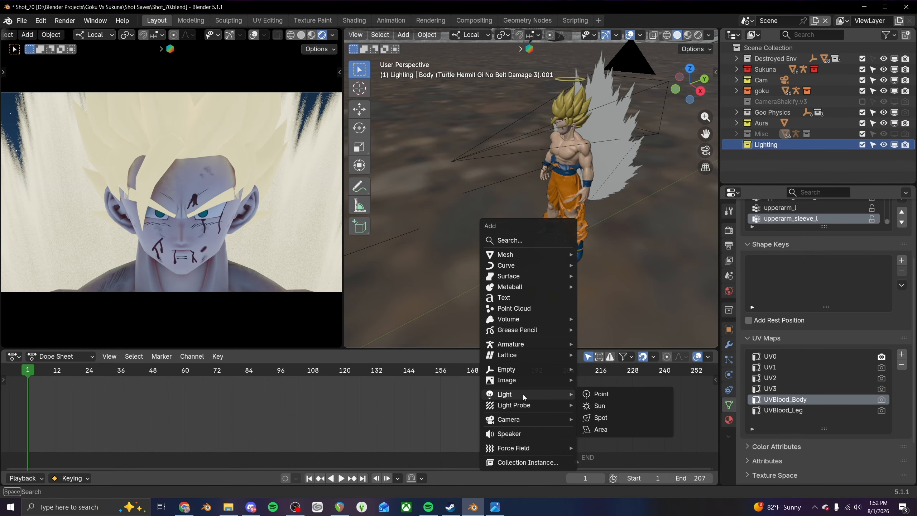
pyautogui.click(610, 427)
pyautogui.moveTo(556, 282); pyautogui.dragTo(519, 260, button='middle')
pyautogui.click(362, 166)
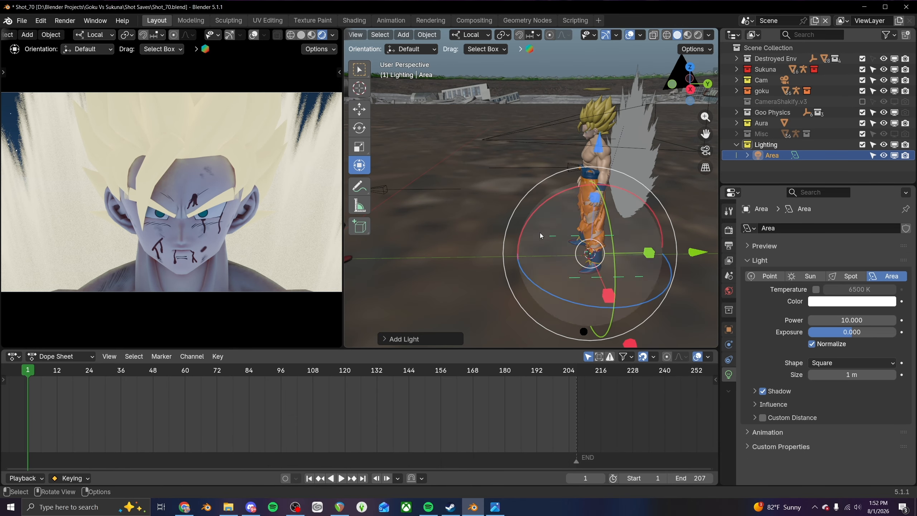
pyautogui.moveTo(697, 252); pyautogui.dragTo(644, 309)
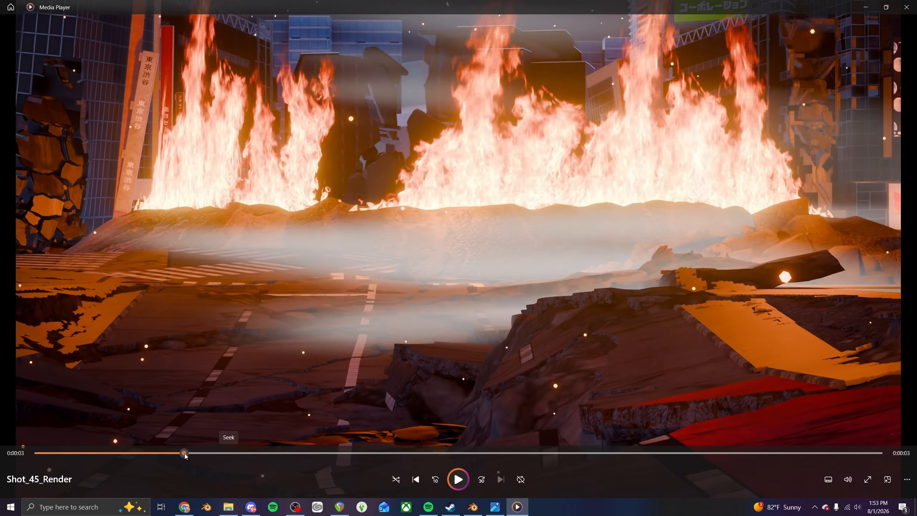
# - Scrub through the Shot_45_Render video for lighting reference, close the Media Player and return to Blender
pyautogui.moveTo(184, 456); pyautogui.dragTo(251, 447)
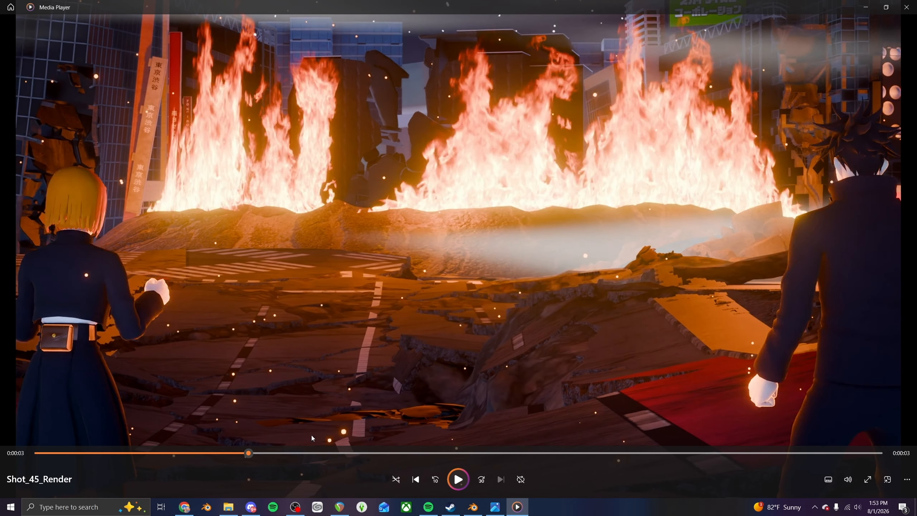
pyautogui.click(906, 7)
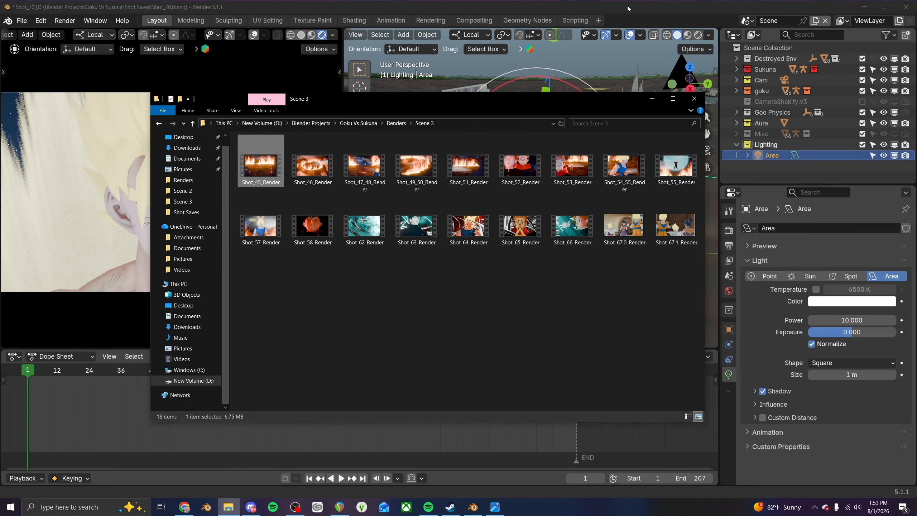
pyautogui.click(628, 7)
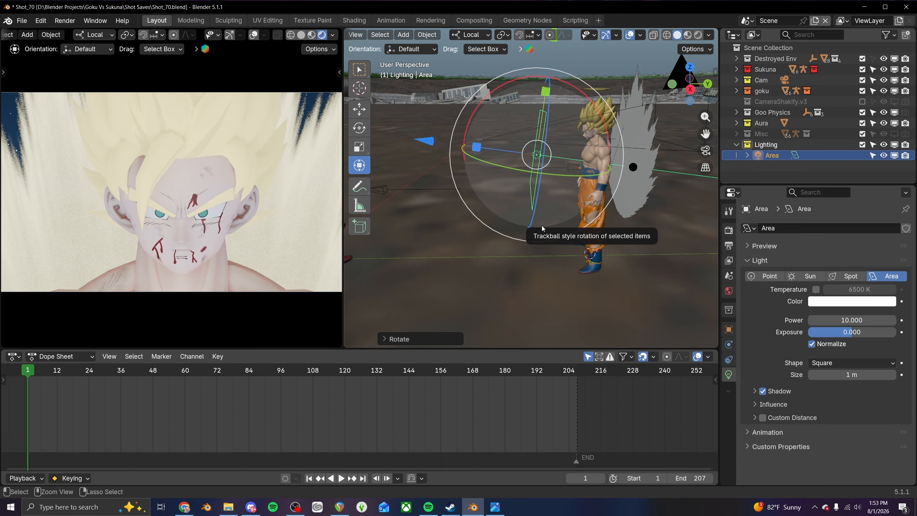
# - Save Shot_70 and open the hex colour value of the area light in front of Goku for editing
pyautogui.hotkey('ctrl', 's')
pyautogui.moveTo(534, 232); pyautogui.dragTo(649, 264, button='middle')
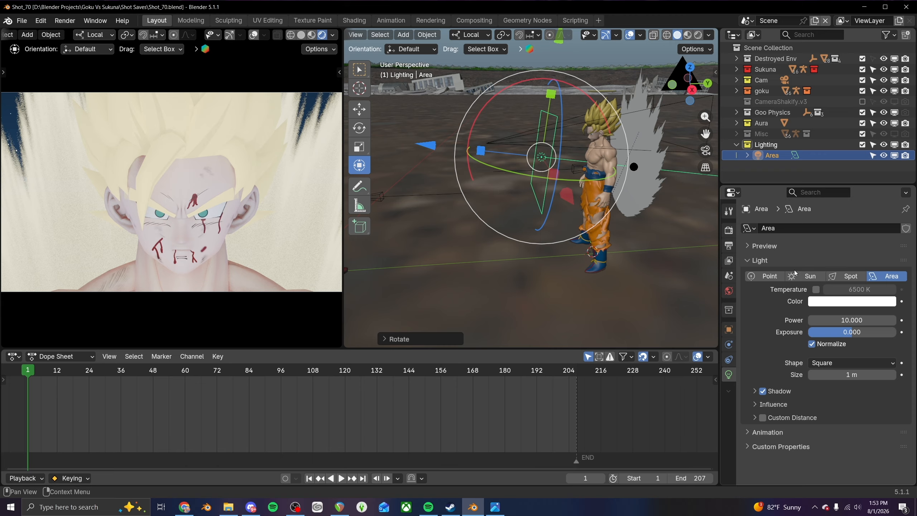
pyautogui.click(14, 356)
pyautogui.click(843, 303)
pyautogui.click(844, 286)
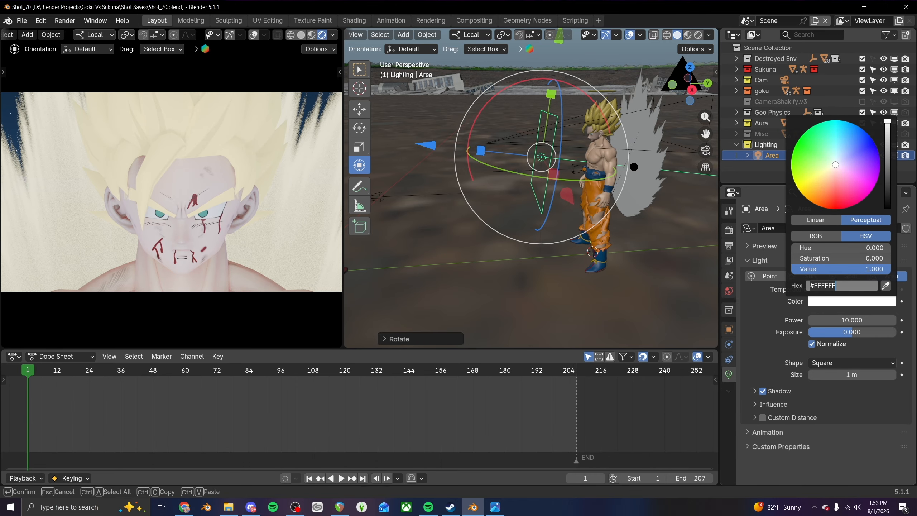
pyautogui.write('b')
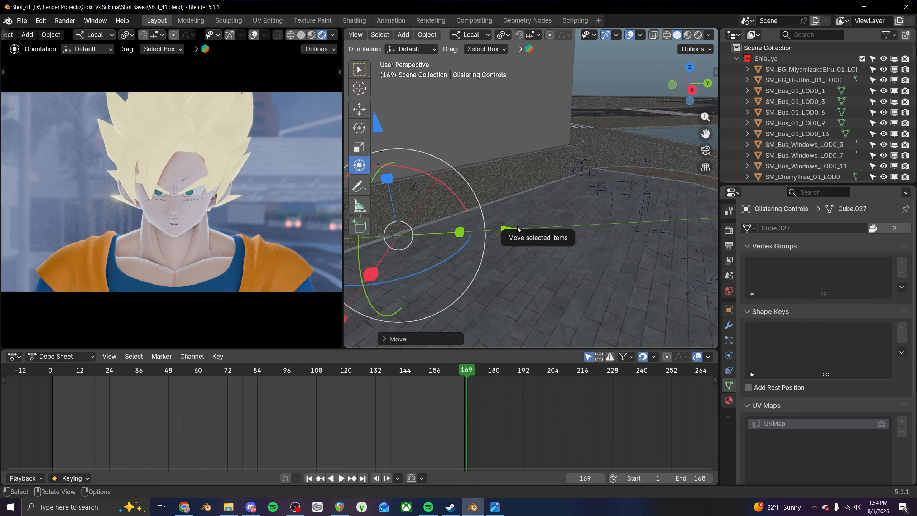
# - In the Shot_41 file, find Goku in the Shibuya scene and select the area light in front of him
pyautogui.moveTo(521, 223); pyautogui.dragTo(444, 270, button='middle')
pyautogui.keyDown('shift'); pyautogui.moveTo(596, 202); pyautogui.dragTo(556, 297, button='middle'); pyautogui.keyUp('shift')
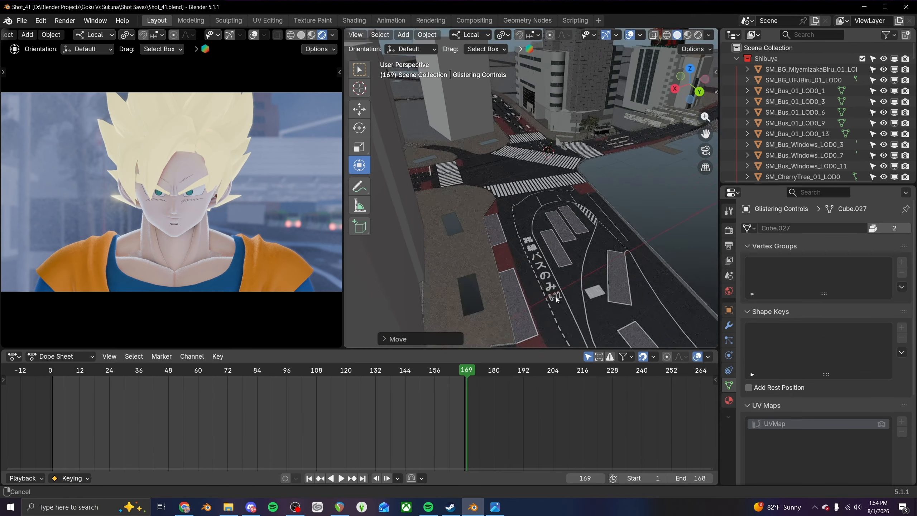
pyautogui.scroll(4, 553, 172)
pyautogui.moveTo(553, 172)
pyautogui.keyDown('shift'); pyautogui.mouseDown(button='middle')
pyautogui.moveTo(519, 254)
pyautogui.moveTo(562, 229)
pyautogui.moveTo(554, 178)
pyautogui.mouseUp(button='middle'); pyautogui.keyUp('shift')
pyautogui.scroll(5, 520, 253)
pyautogui.scroll(5, 537, 218)
pyautogui.moveTo(537, 217)
pyautogui.mouseDown(button='middle')
pyautogui.moveTo(500, 220)
pyautogui.moveTo(526, 214)
pyautogui.mouseUp(button='middle')
pyautogui.scroll(-1, 501, 221)
pyautogui.click(483, 249)
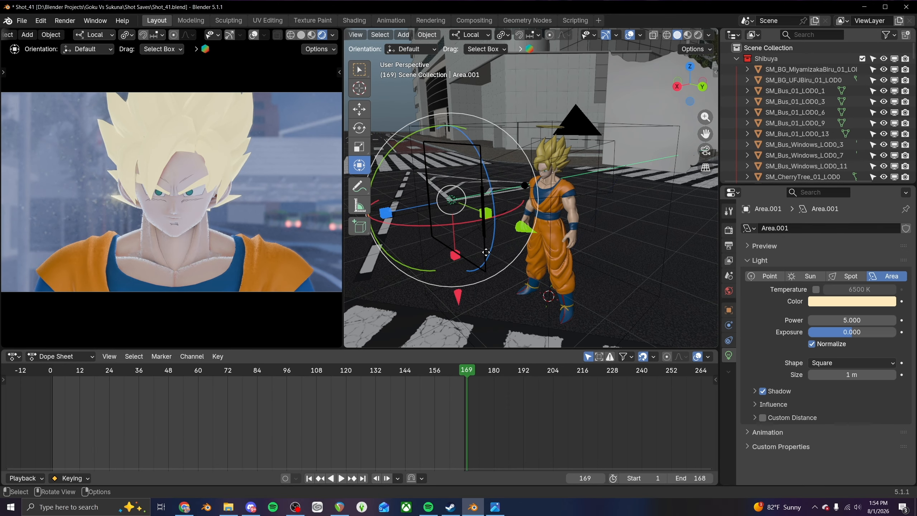
# - Copy hex colour #FFEABC from Shot_41's area light, apply it to the area light in Shot_70 and save
pyautogui.click(841, 303)
pyautogui.click(829, 285)
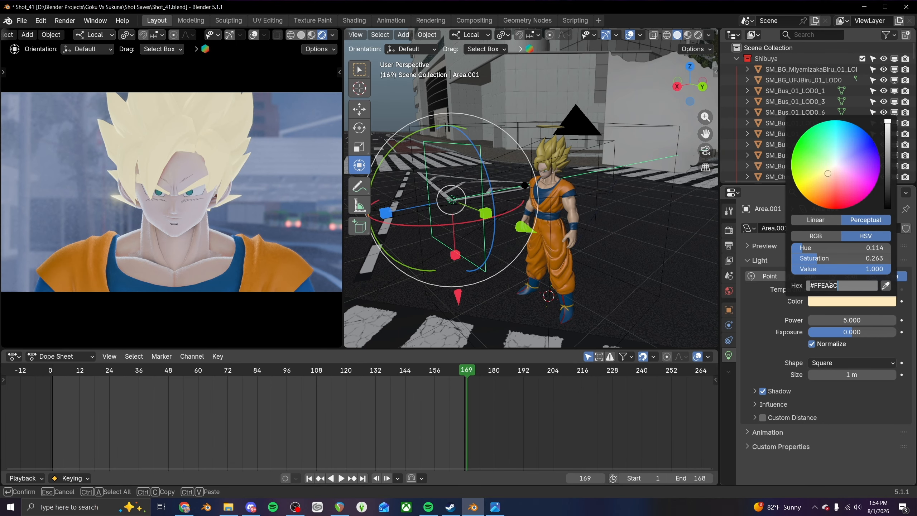
pyautogui.press('Return')
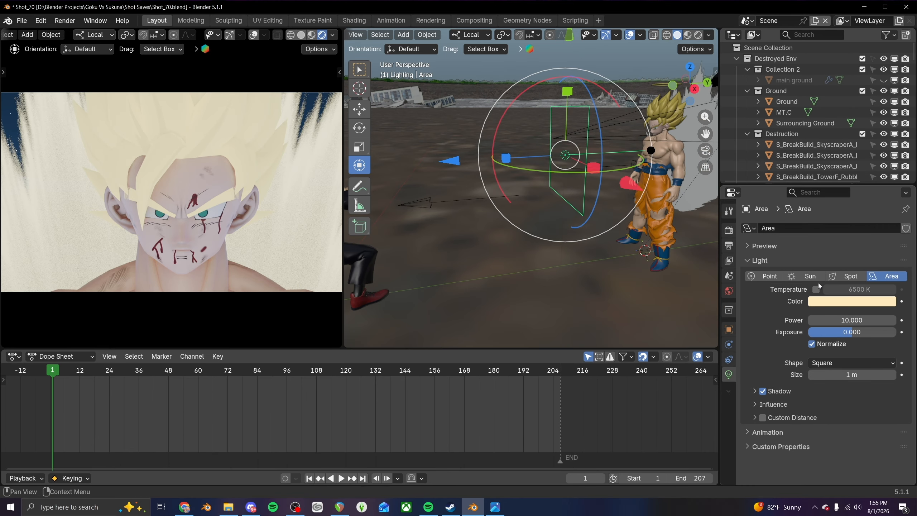
pyautogui.click(846, 302)
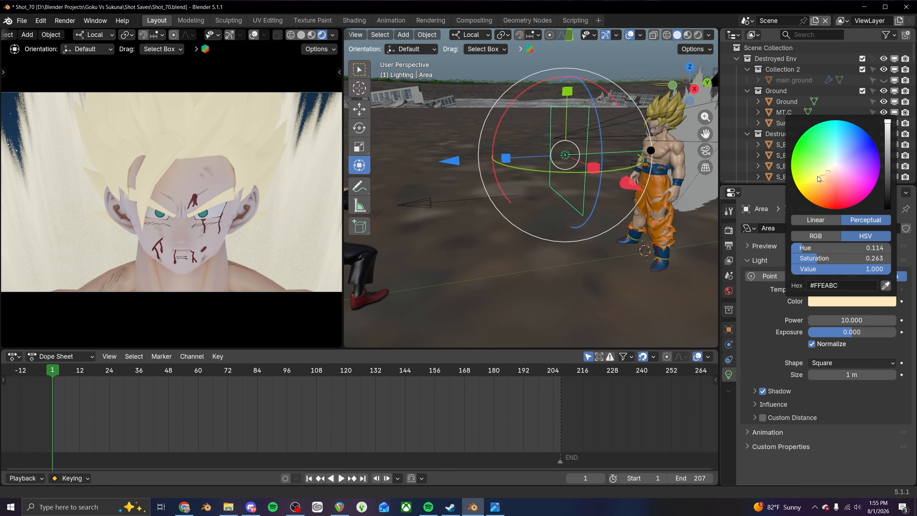
pyautogui.moveTo(497, 273); pyautogui.dragTo(524, 276, button='middle')
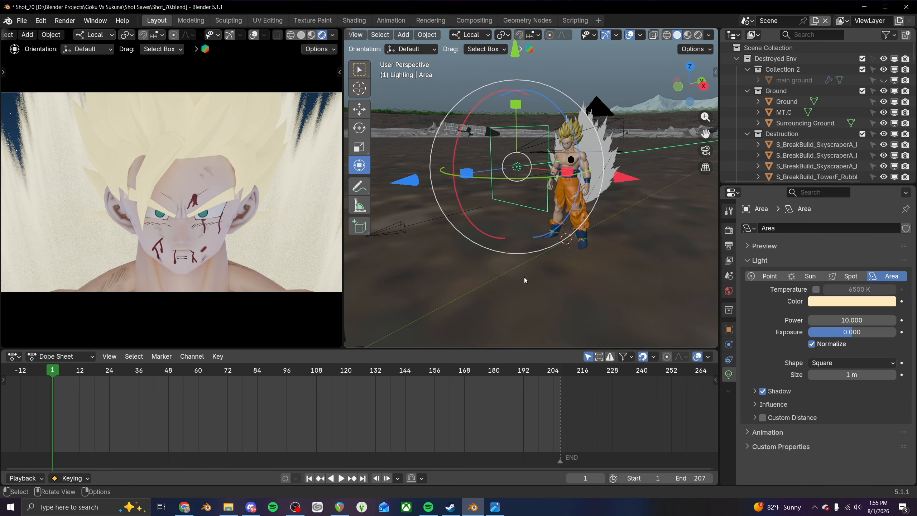
pyautogui.press('ctrl')
pyautogui.hotkey('ctrl', 's')
pyautogui.moveTo(548, 249); pyautogui.dragTo(494, 264, button='middle')
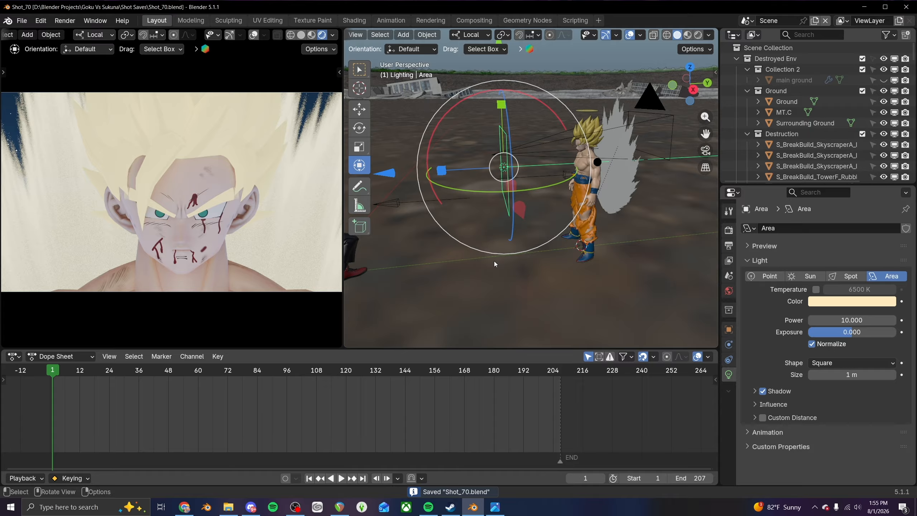
# - Duplicate the area light about 1.3 m away behind Goku and rotate the copy 180° about its local Y axis
pyautogui.moveTo(494, 261); pyautogui.dragTo(470, 256, button='middle')
pyautogui.press('shift')
pyautogui.hotkey('shift', 'd')
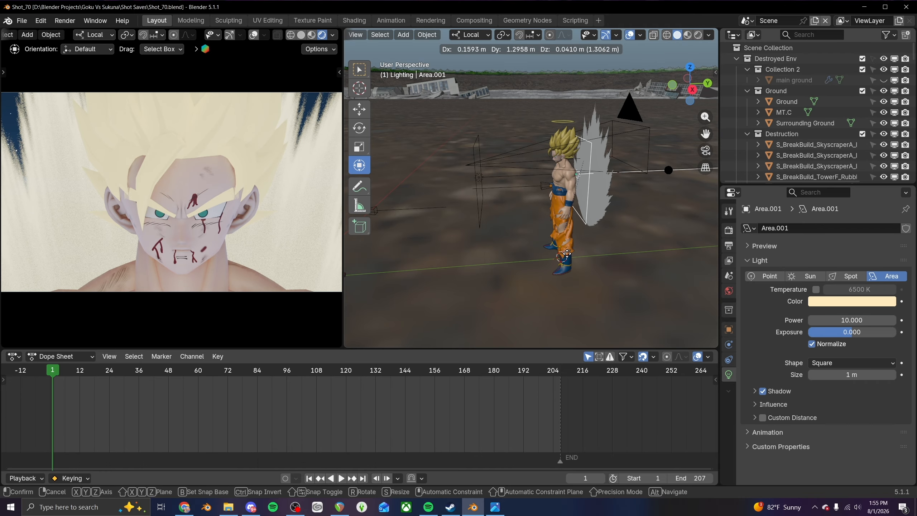
pyautogui.click(568, 256)
pyautogui.write('ry180')
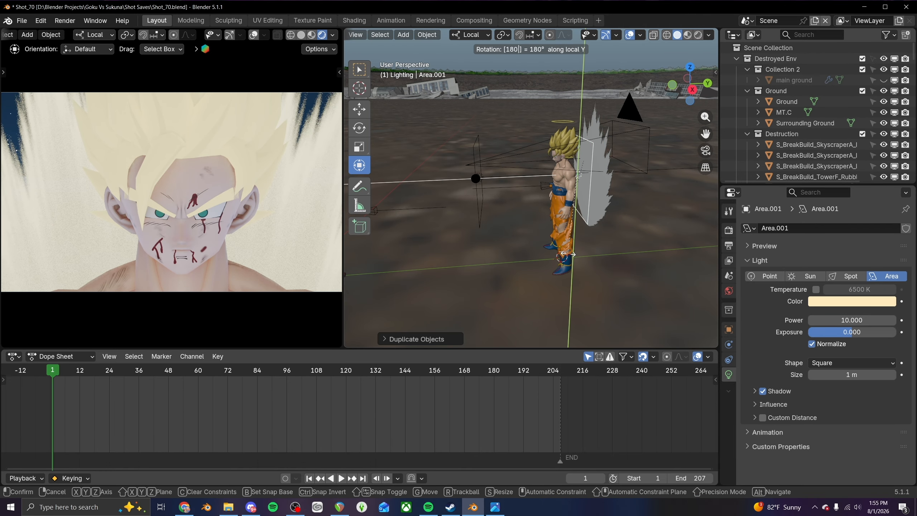
# - Rotate the duplicated area light 180° along local Y and place it behind the character, in front of the aura mesh
pyautogui.press('Return')
pyautogui.keyDown('shift'); pyautogui.moveTo(555, 194); pyautogui.dragTo(406, 204, button='middle'); pyautogui.keyUp('shift')
pyautogui.scroll(2, 503, 219)
pyautogui.moveTo(405, 204); pyautogui.dragTo(395, 202)
pyautogui.moveTo(508, 225); pyautogui.dragTo(636, 214, button='middle')
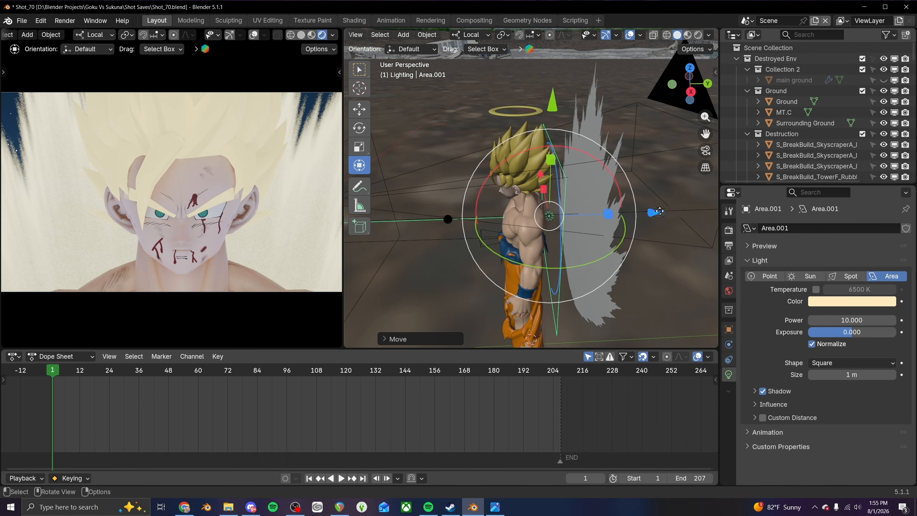
pyautogui.moveTo(655, 212); pyautogui.dragTo(666, 212)
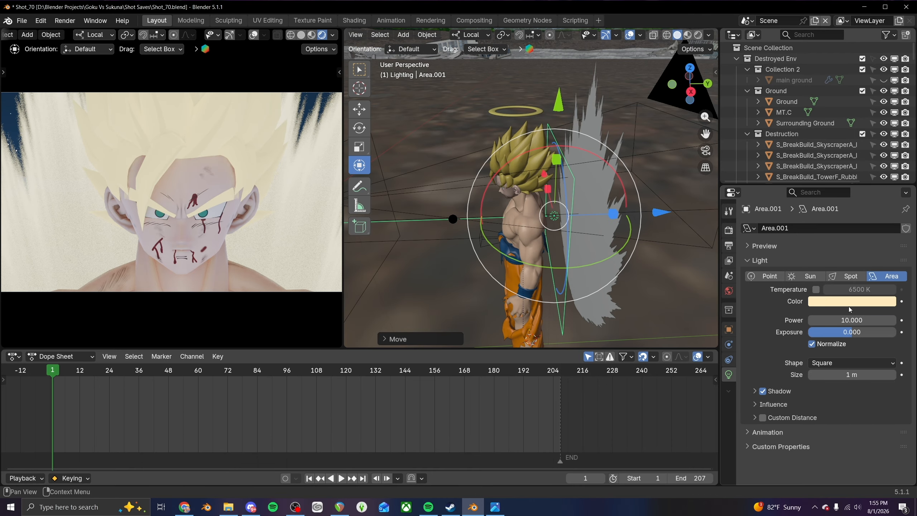
# - Set the rear area light's color to hex FFFEAB and its power to 150
pyautogui.click(843, 303)
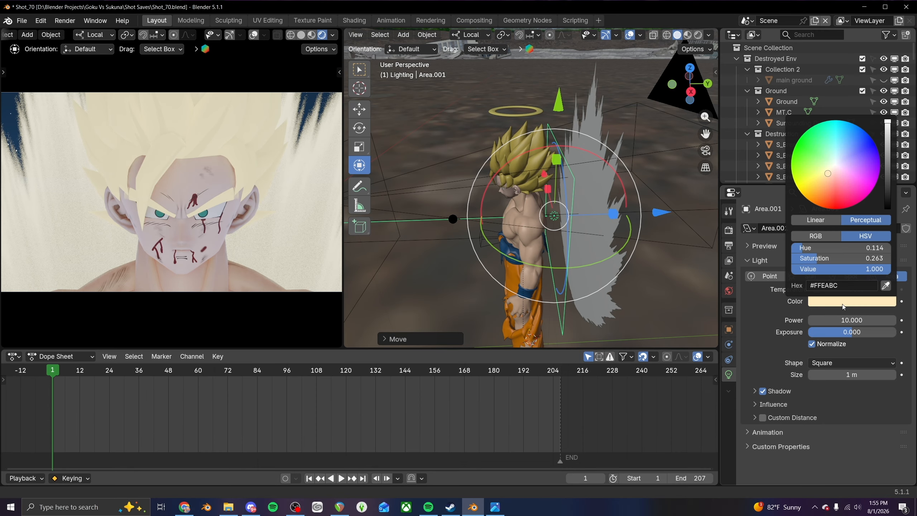
pyautogui.click(836, 287)
pyautogui.write('fffeabc')
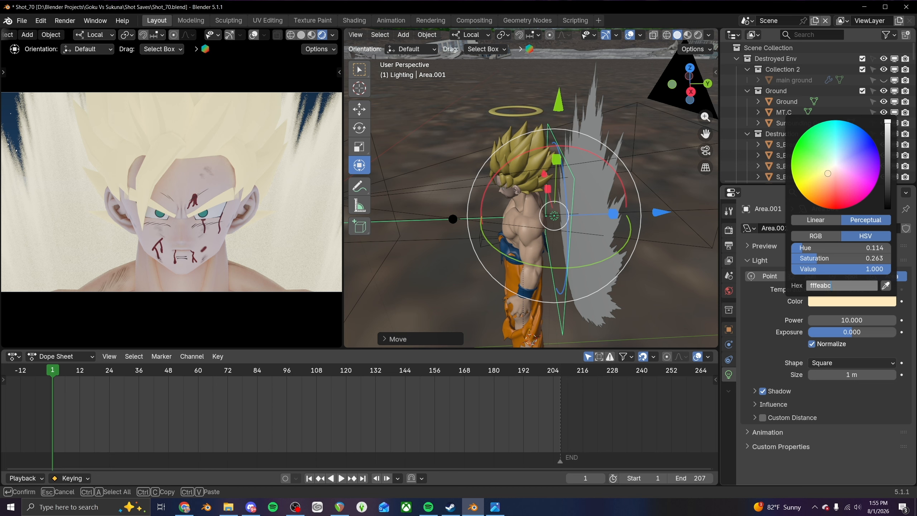
pyautogui.press('Return')
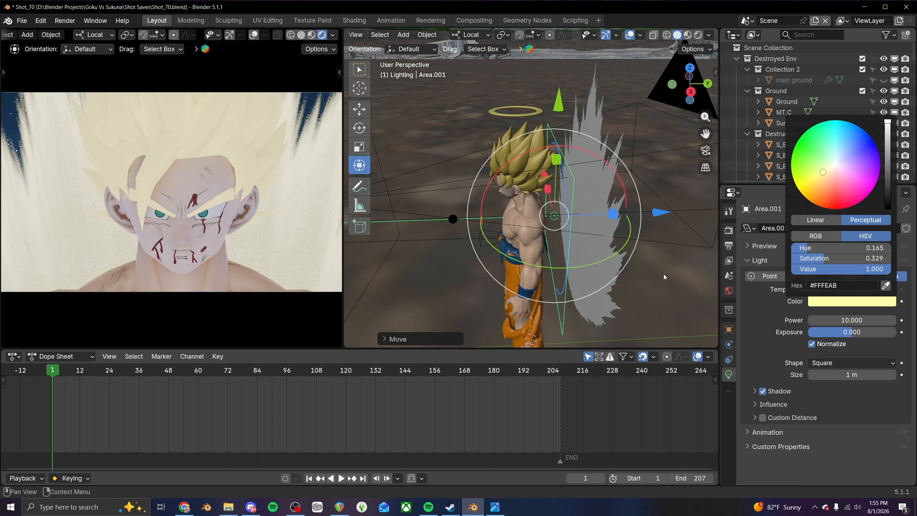
pyautogui.click(833, 318)
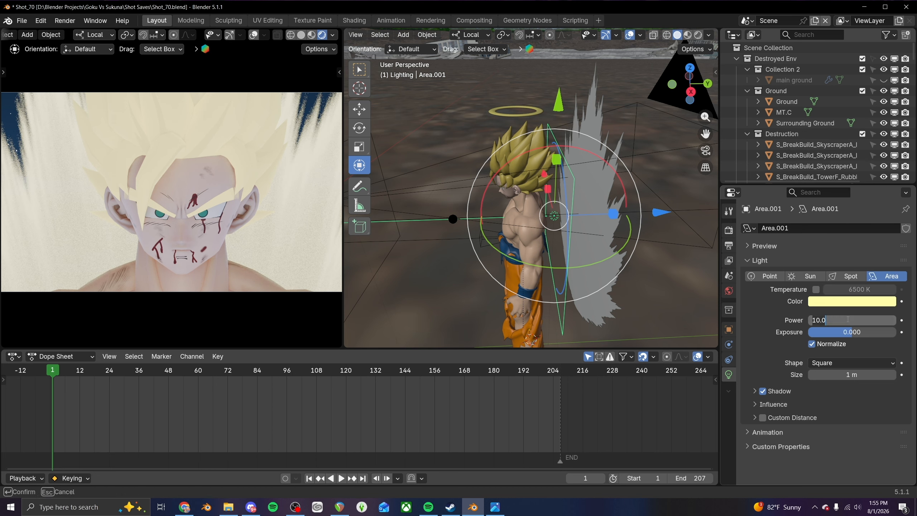
pyautogui.write('100')
pyautogui.press('Return')
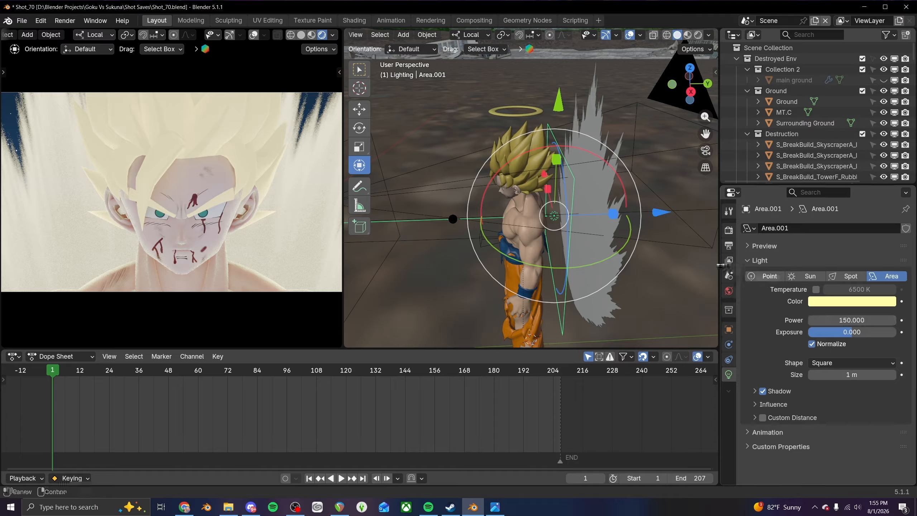
# - Save the scene file and check the light's placement around the character from several angles
pyautogui.hotkey('ctrl', 's')
pyautogui.moveTo(540, 248); pyautogui.dragTo(609, 227, button='middle')
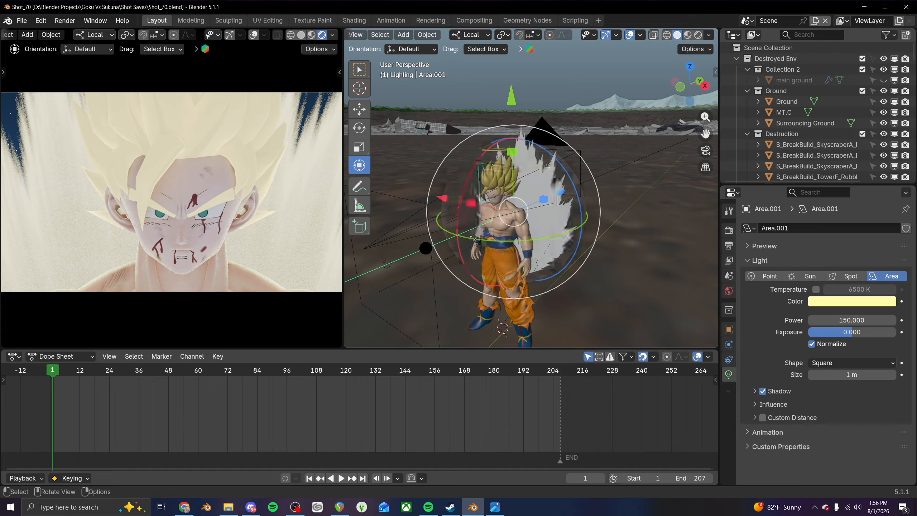
pyautogui.scroll(-6, 497, 225)
pyautogui.scroll(7, 497, 225)
pyautogui.moveTo(497, 225); pyautogui.dragTo(508, 252, button='middle')
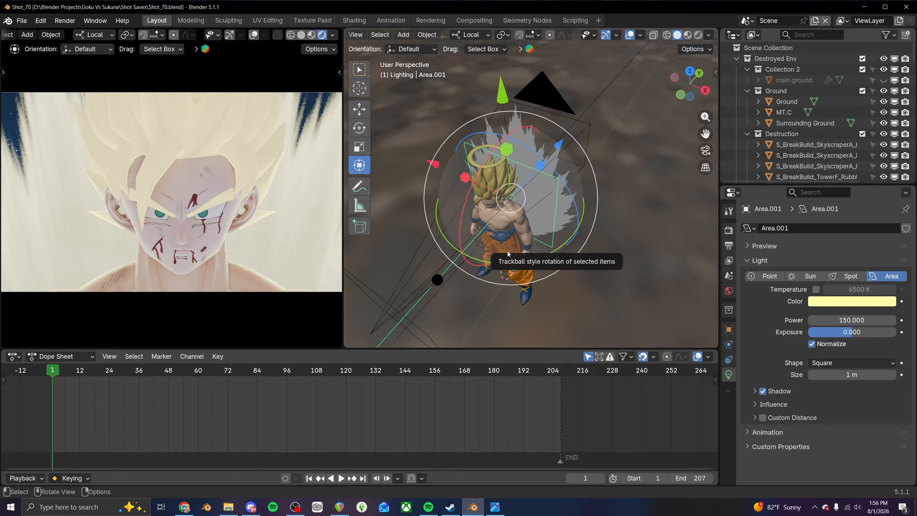
pyautogui.hotkey('ctrl', 's')
pyautogui.scroll(-1, 508, 254)
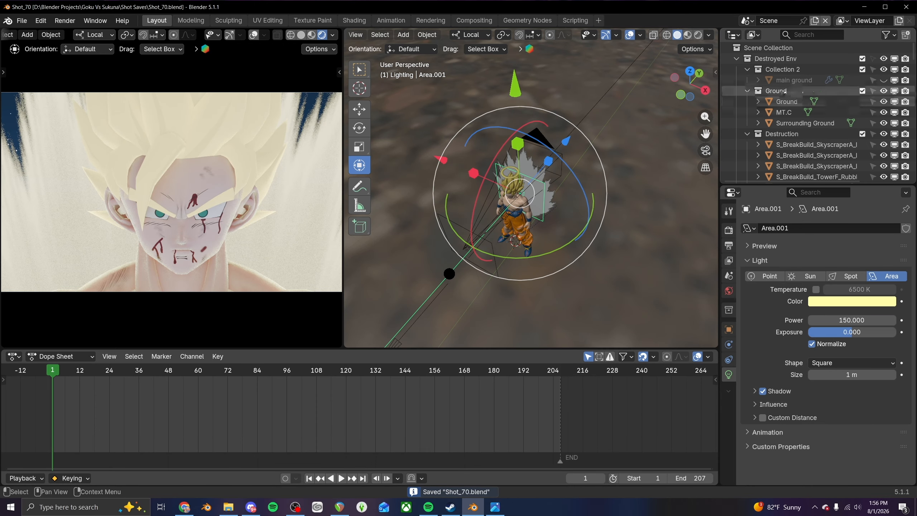
# - Collapse the Destroyed Env collection, give it the brown color tag, and save the file
pyautogui.click(736, 58)
pyautogui.click(736, 145)
pyautogui.click(737, 144)
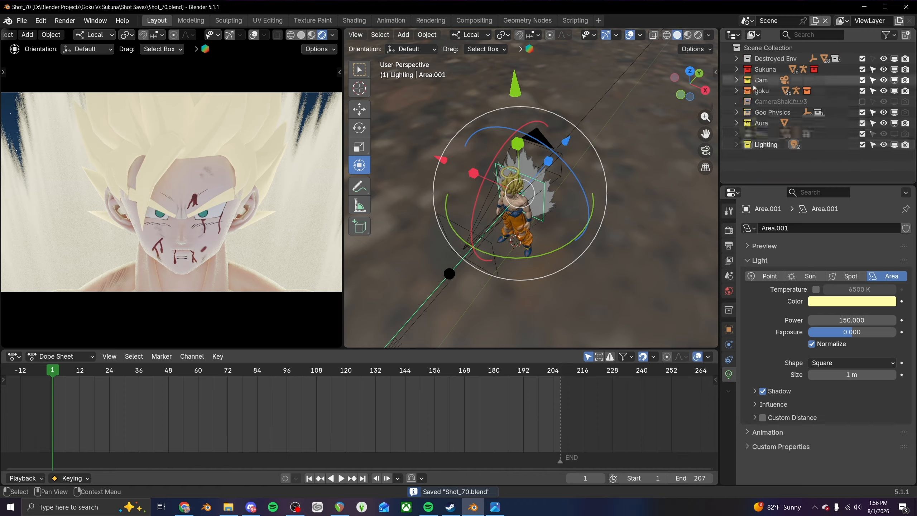
pyautogui.rightClick(747, 59)
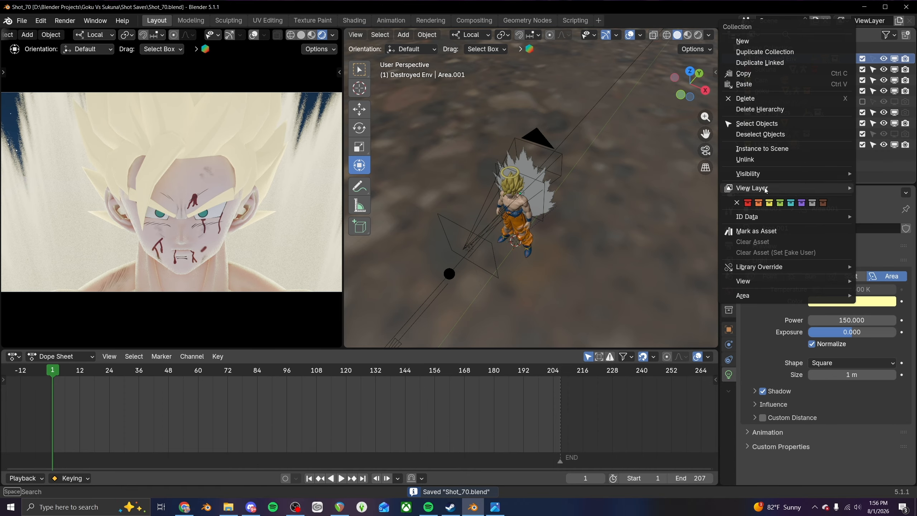
pyautogui.click(823, 203)
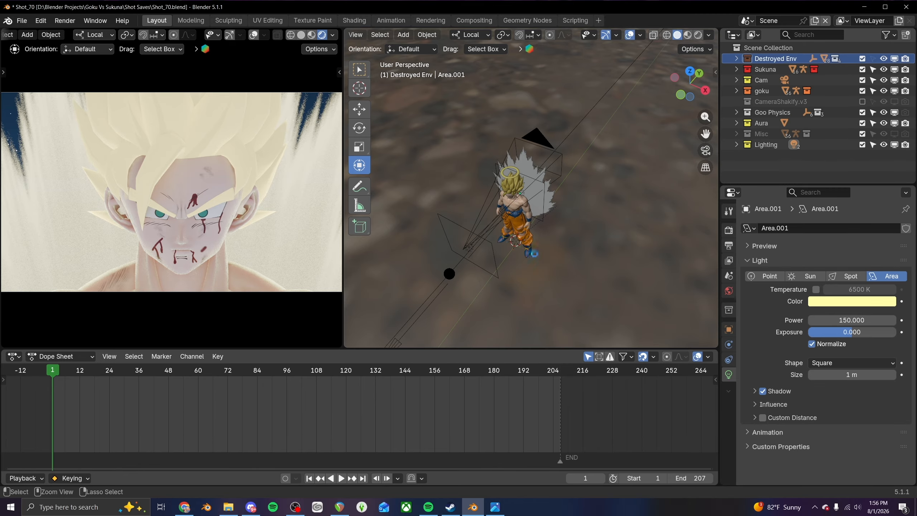
pyautogui.hotkey('ctrl', 's')
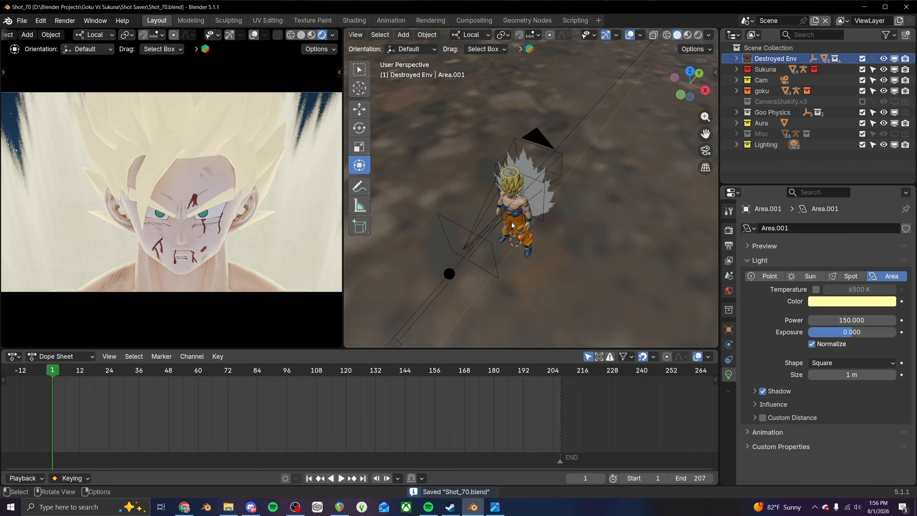
# - Widen the rendered camera view and render frame 1 as a still image
pyautogui.moveTo(343, 235); pyautogui.dragTo(395, 234)
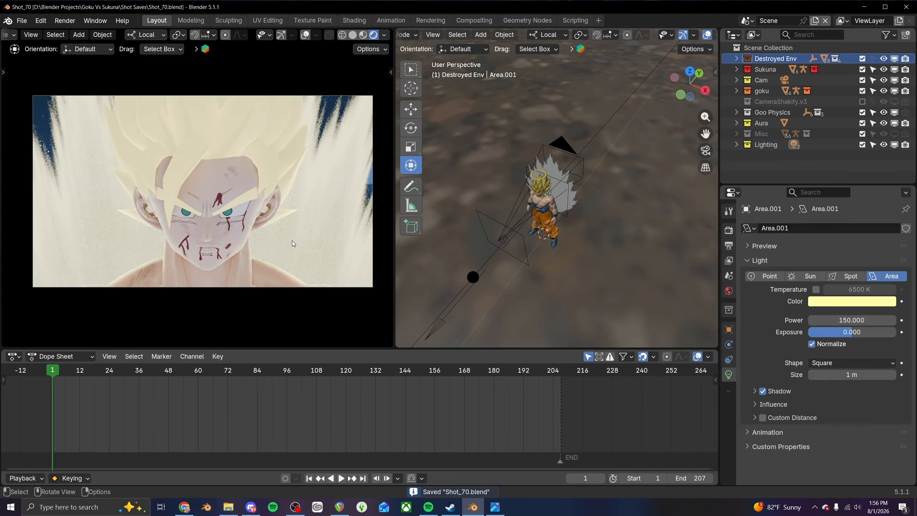
pyautogui.moveTo(542, 220); pyautogui.dragTo(545, 190, button='middle')
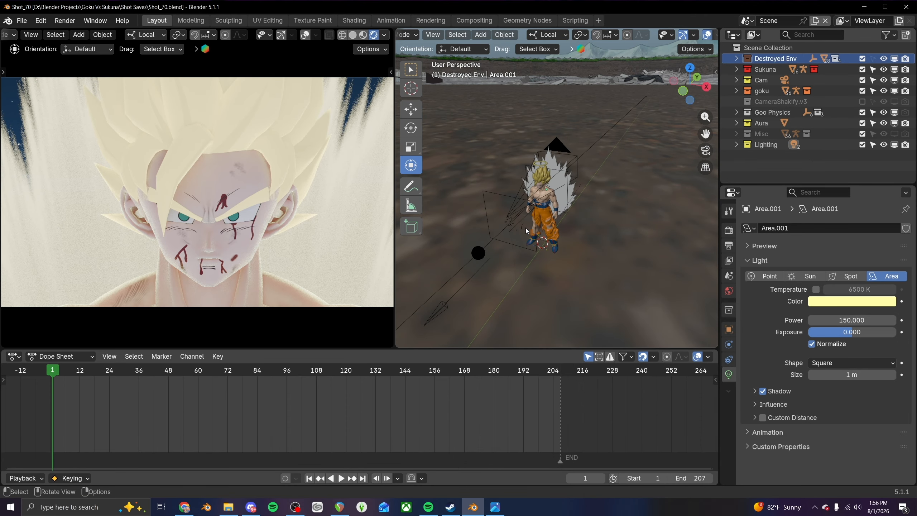
pyautogui.press('F12')
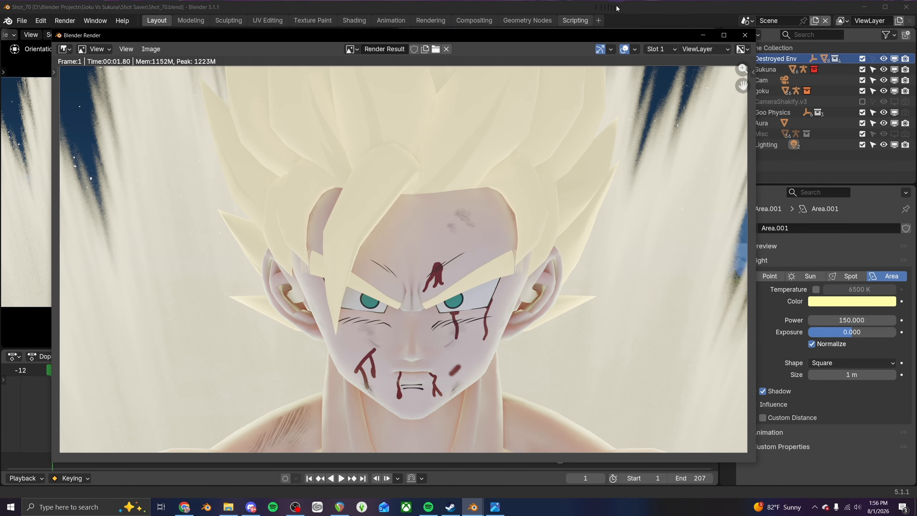
pyautogui.click(610, 7)
# - Create a new compositor node tree in the Compositing workspace, with an enlarged node area and its sidebar hidden
pyautogui.click(474, 20)
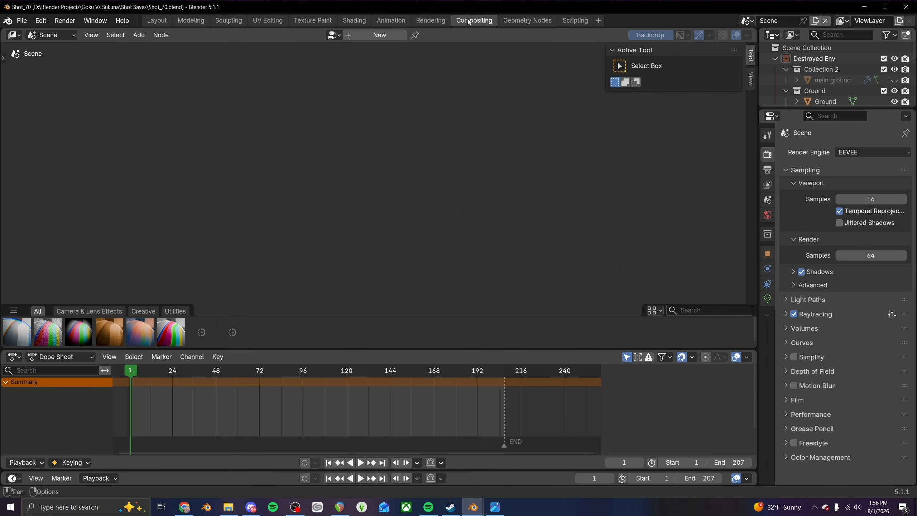
pyautogui.moveTo(376, 348); pyautogui.dragTo(384, 389)
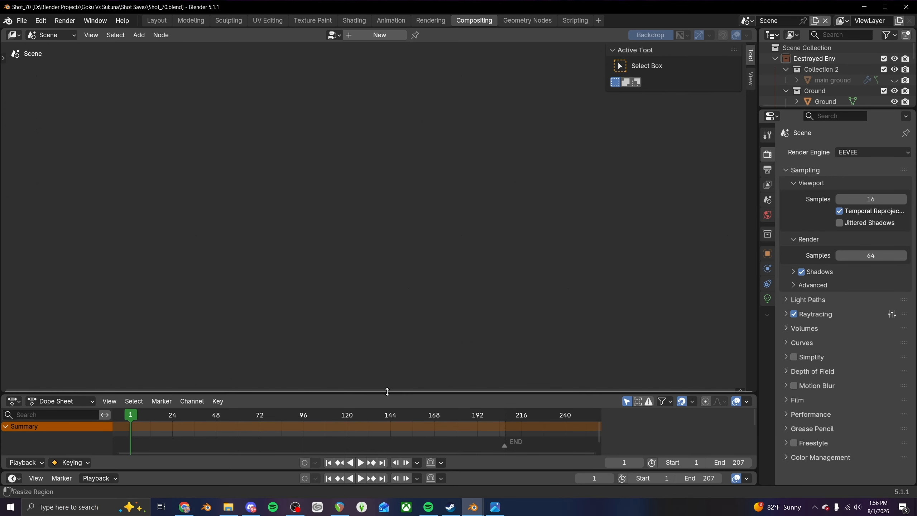
pyautogui.click(380, 35)
pyautogui.scroll(-2, 364, 190)
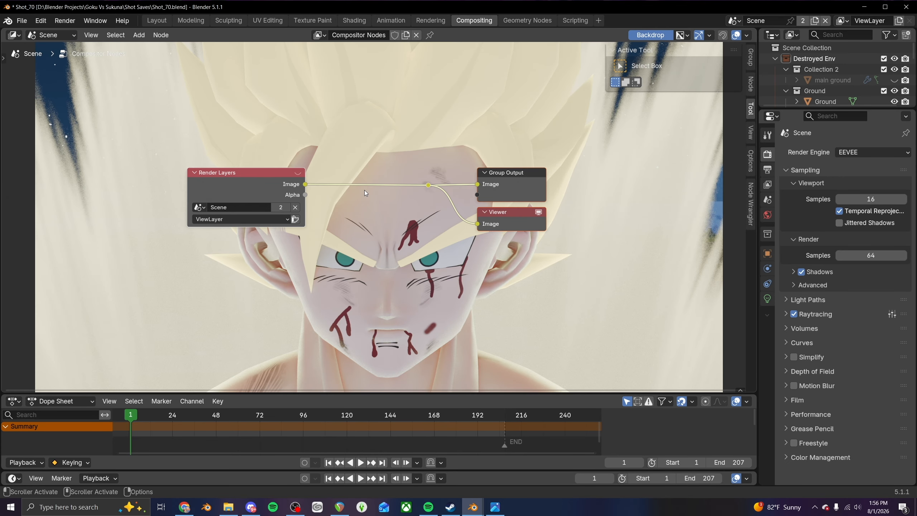
pyautogui.press('n')
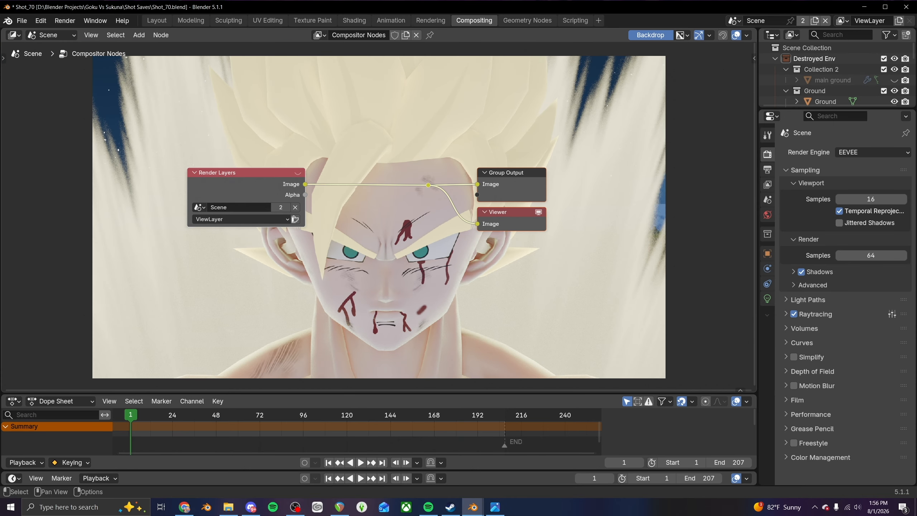
# - Spread the nodes by moving Render Layers away from the Group Output and Viewer nodes to make room between them
pyautogui.moveTo(289, 218); pyautogui.dragTo(118, 216)
pyautogui.moveTo(377, 142); pyautogui.dragTo(482, 244)
pyautogui.press('g')
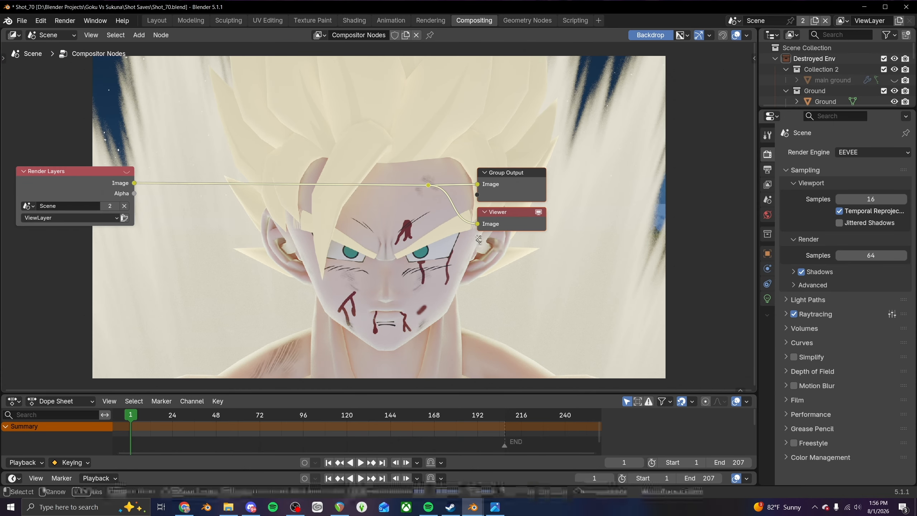
pyautogui.click(683, 244)
# - Insert a Glare node after Render Layers, followed by a Color Correction node on the image link
pyautogui.hotkey('shift', 'a')
pyautogui.click(406, 182)
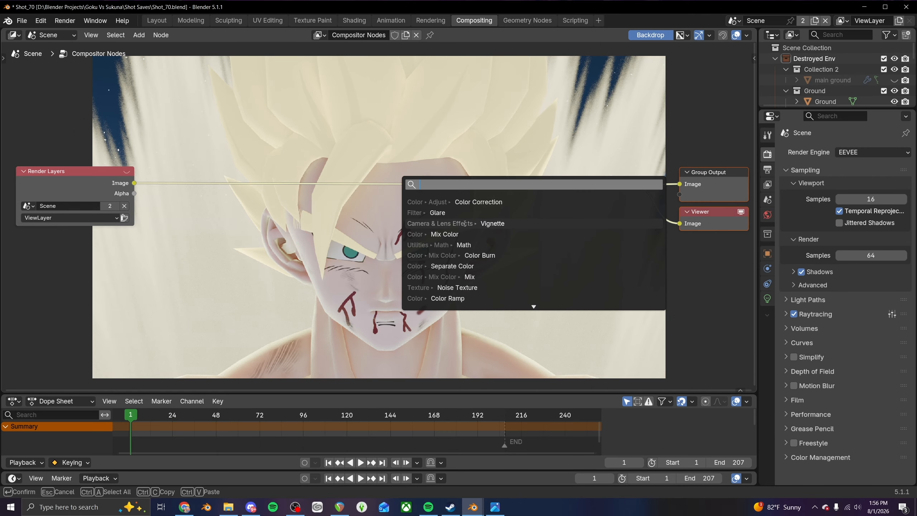
pyautogui.click(428, 212)
pyautogui.click(156, 142)
pyautogui.hotkey('shift', 'a')
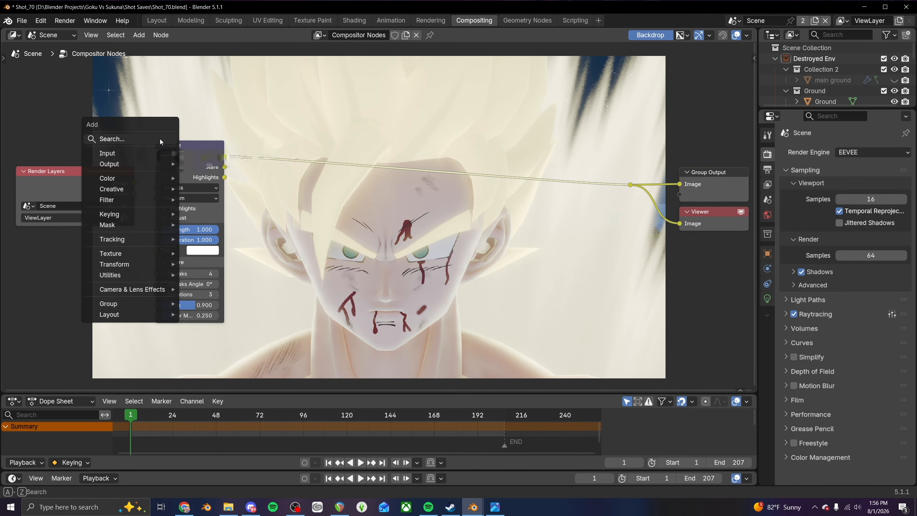
pyautogui.click(174, 137)
pyautogui.click(246, 175)
pyautogui.click(250, 153)
# - Insert a Vignette node between Color Correction and the outputs, and set its factor to 0.5
pyautogui.hotkey('shift', 'a')
pyautogui.click(252, 152)
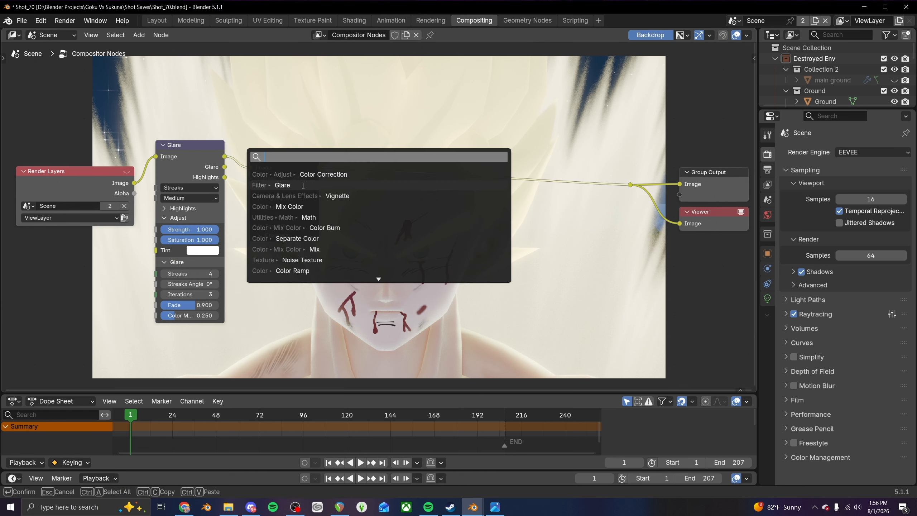
pyautogui.click(342, 197)
pyautogui.click(575, 185)
pyautogui.click(594, 217)
pyautogui.write('0.5')
pyautogui.press('Return')
# - Move the Vignette, Group Output and Viewer nodes together farther from the Color Correction node
pyautogui.moveTo(534, 134); pyautogui.dragTo(755, 285)
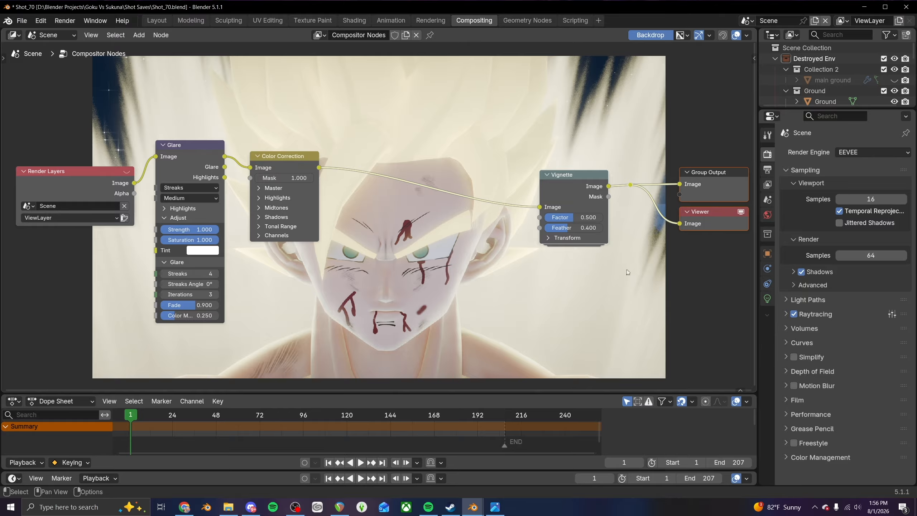
pyautogui.press('g')
pyautogui.click(708, 258)
# - Set the Glare node to Bloom with High quality and a strength of 0.5
pyautogui.click(192, 188)
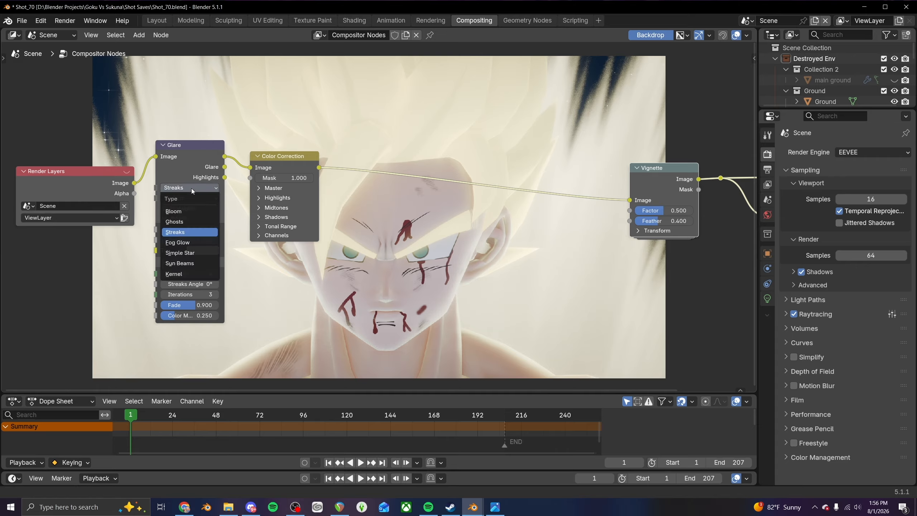
pyautogui.click(180, 217)
pyautogui.click(190, 198)
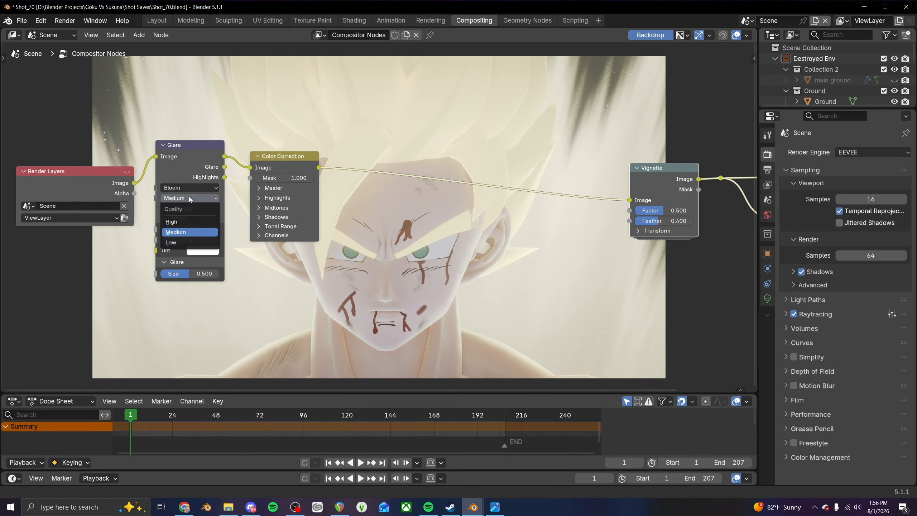
pyautogui.click(185, 228)
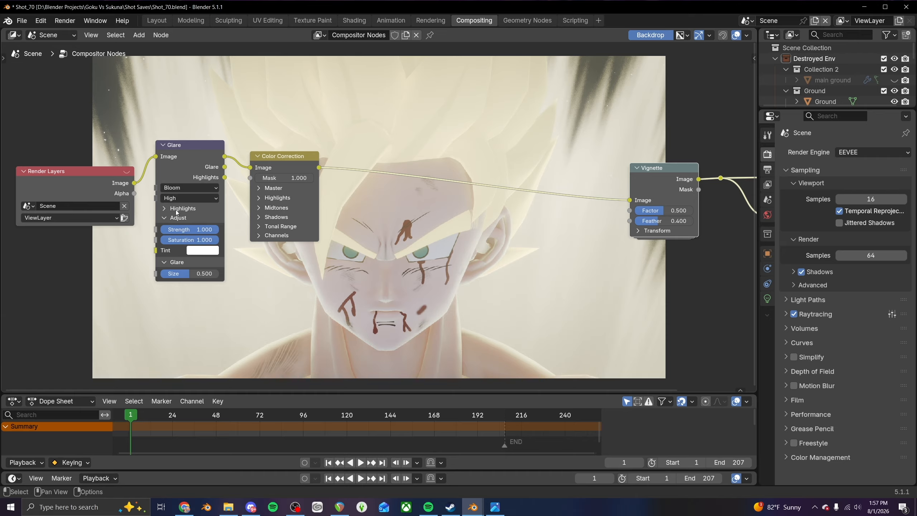
pyautogui.doubleClick(201, 231)
pyautogui.write('0.5')
pyautogui.press('Return')
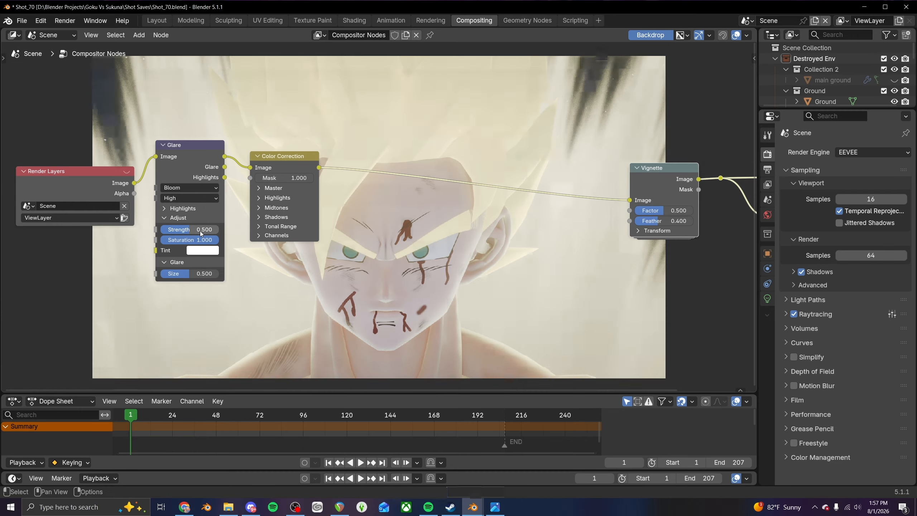
# - Switch to the compositing node tree reference image, move it aside, and open the Color Correction node's master saturation for editing
pyautogui.click(489, 508)
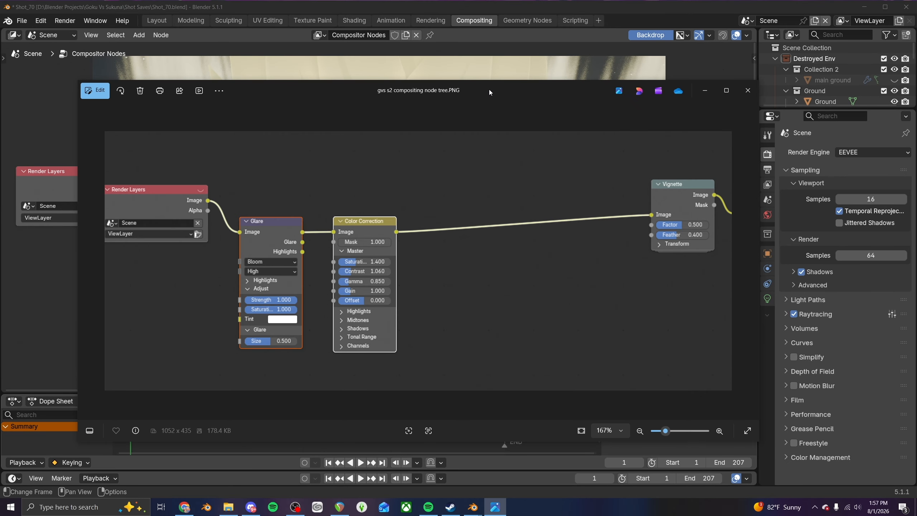
pyautogui.moveTo(489, 89); pyautogui.dragTo(0, 144)
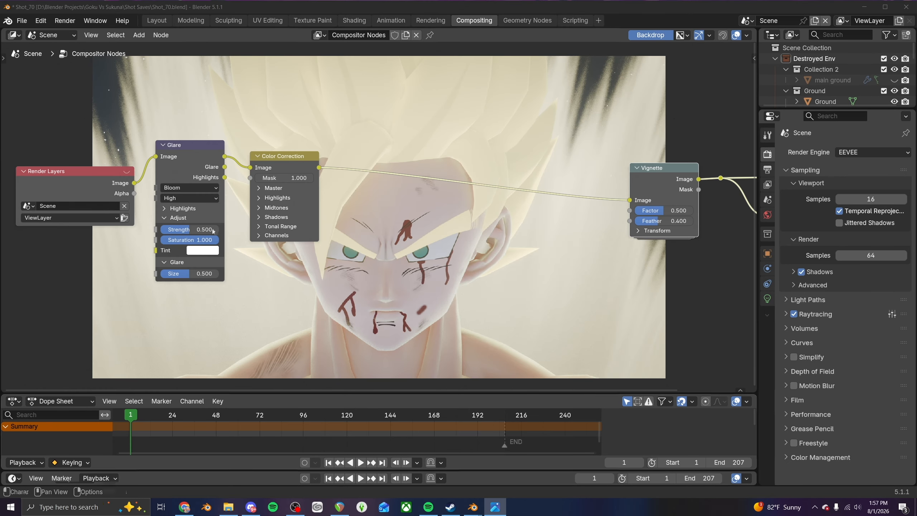
pyautogui.click(261, 189)
pyautogui.click(291, 200)
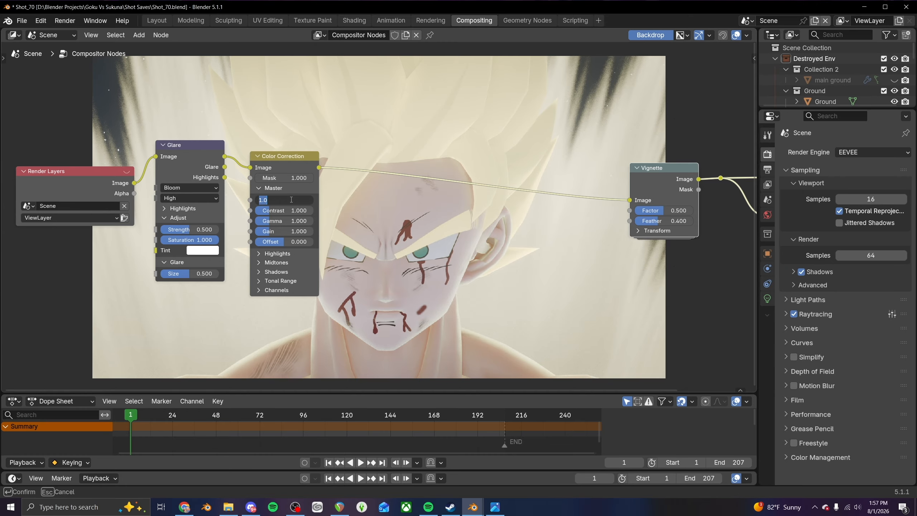
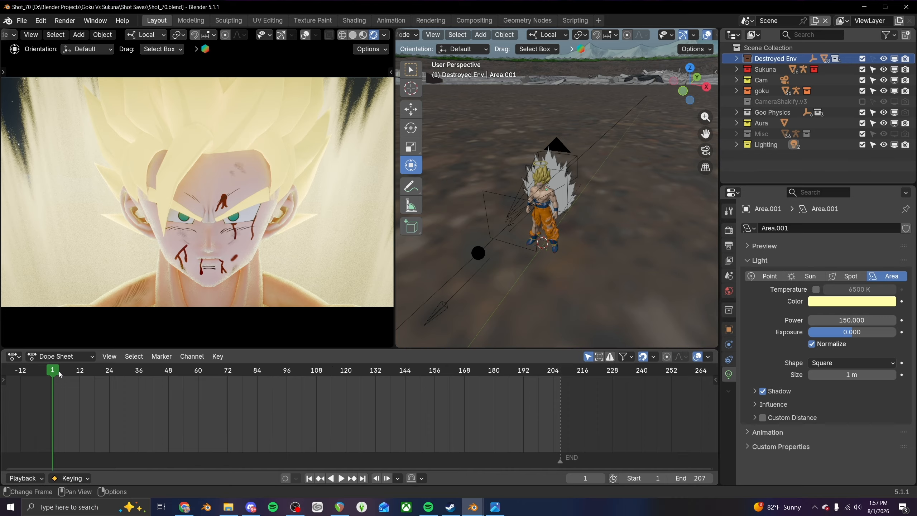
pyautogui.scroll(6, 444, 255)
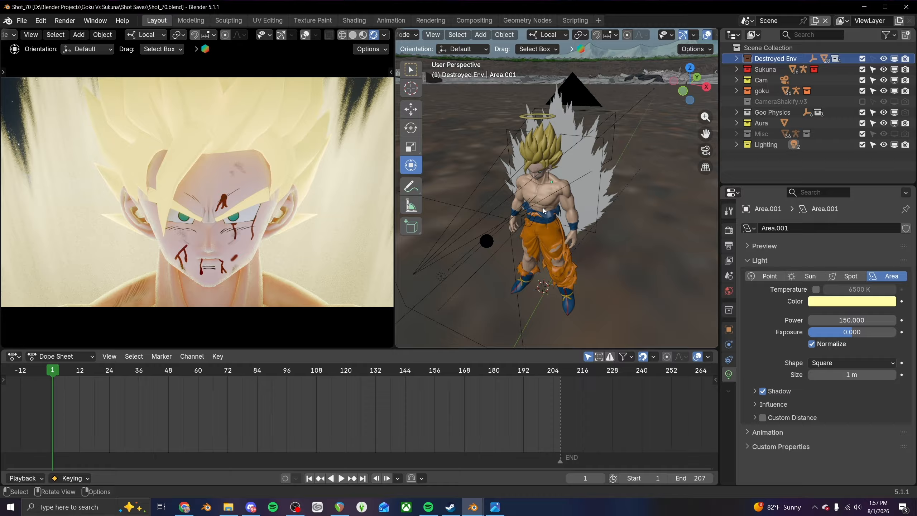
# - Save Shot_70.blend and play the animation to review the shot, ending back on frame 1
pyautogui.hotkey('ctrl', 's')
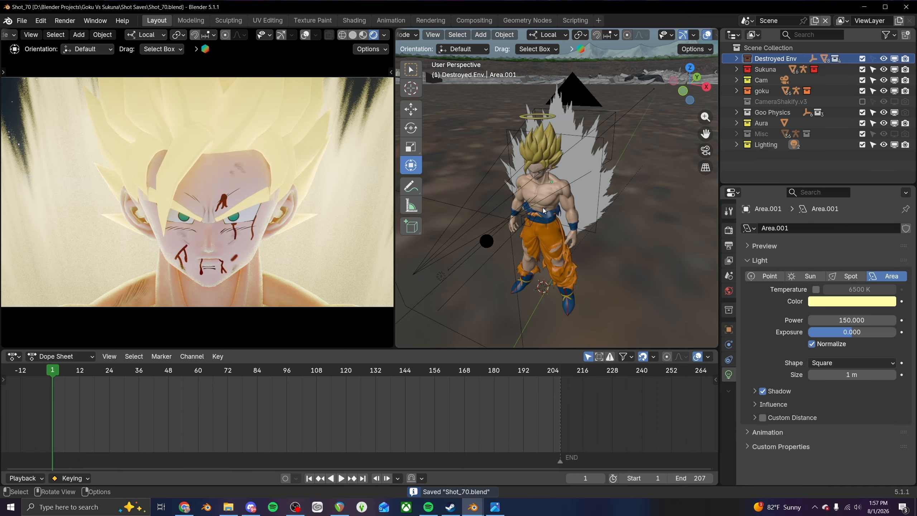
pyautogui.scroll(3, 543, 207)
pyautogui.press('space')
pyautogui.moveTo(68, 372)
pyautogui.mouseDown()
pyautogui.moveTo(376, 373)
pyautogui.moveTo(52, 375)
pyautogui.mouseUp()
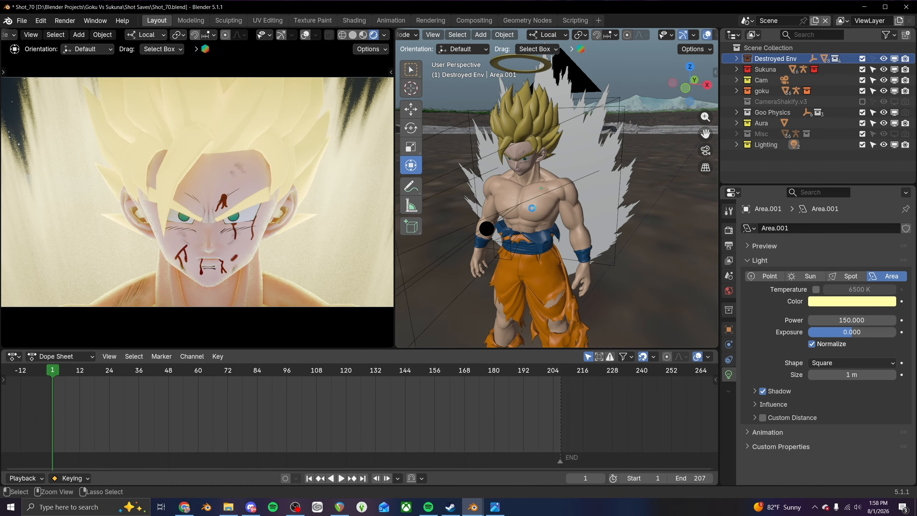
pyautogui.hotkey('ctrl', 's')
pyautogui.moveTo(402, 373); pyautogui.dragTo(300, 373)
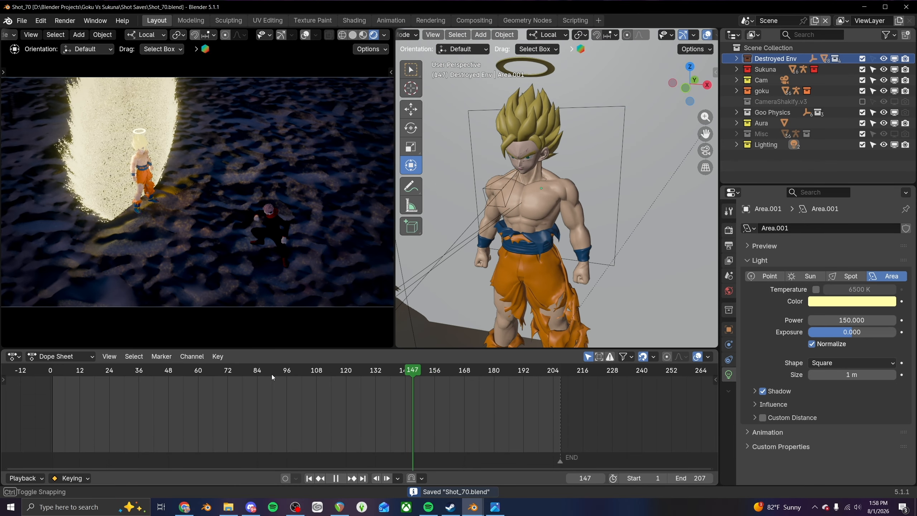
pyautogui.press('Escape')
# - Select Goku's head mesh and replace the Dope Sheet with the Shader Editor showing its material nodes
pyautogui.click(550, 159)
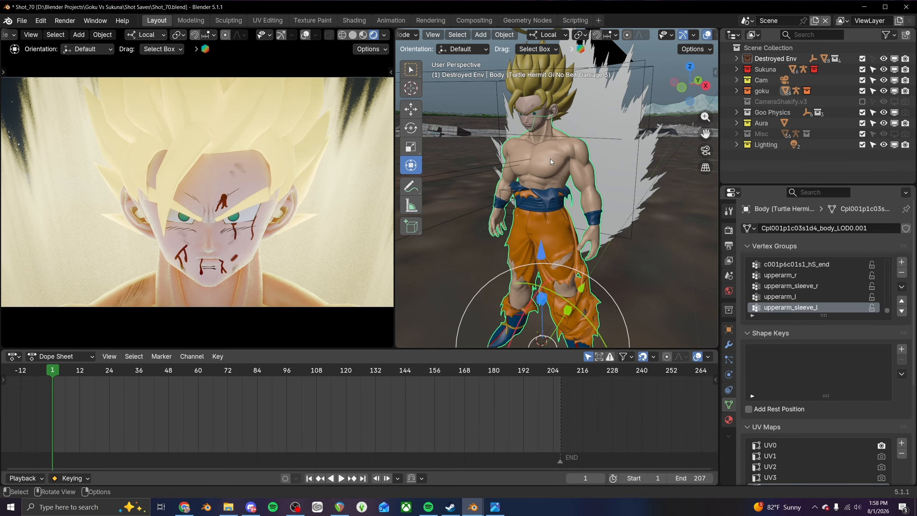
pyautogui.moveTo(543, 163); pyautogui.dragTo(577, 200, button='middle')
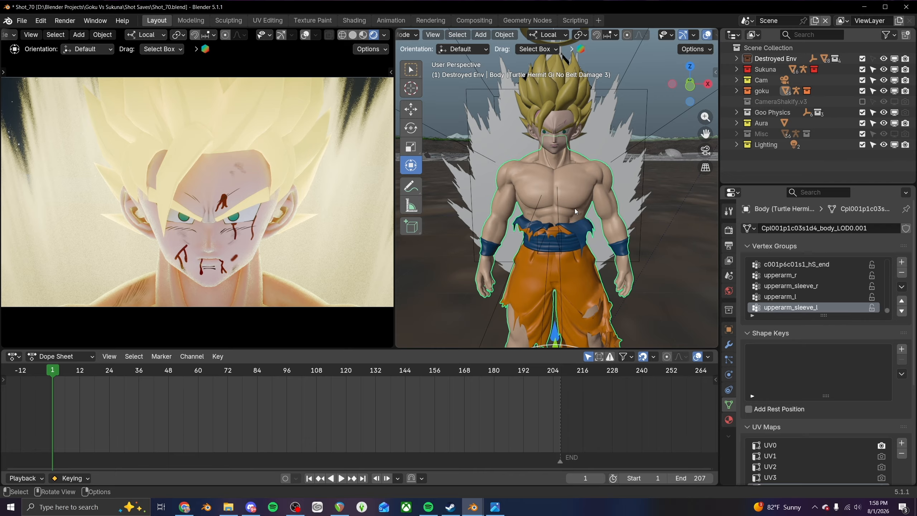
pyautogui.scroll(4, 556, 171)
pyautogui.keyDown('shift'); pyautogui.moveTo(556, 156); pyautogui.dragTo(564, 205, button='middle'); pyautogui.keyUp('shift')
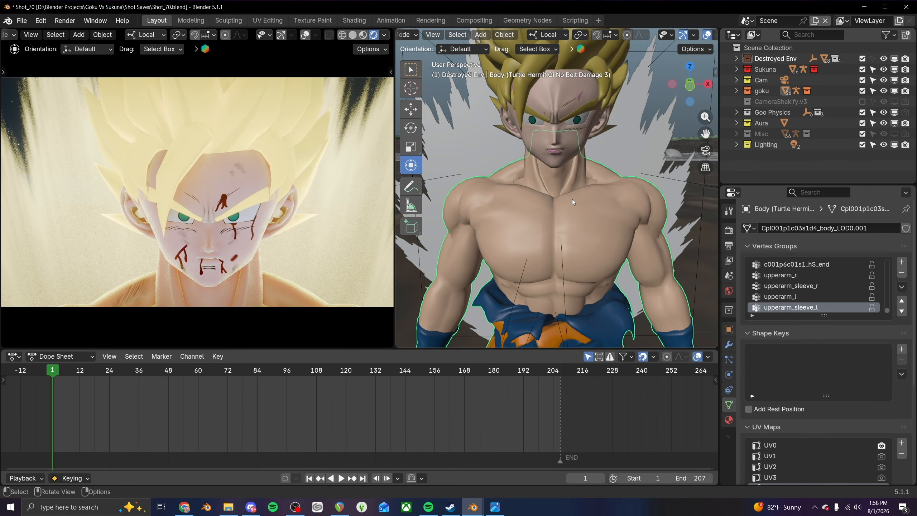
pyautogui.click(570, 107)
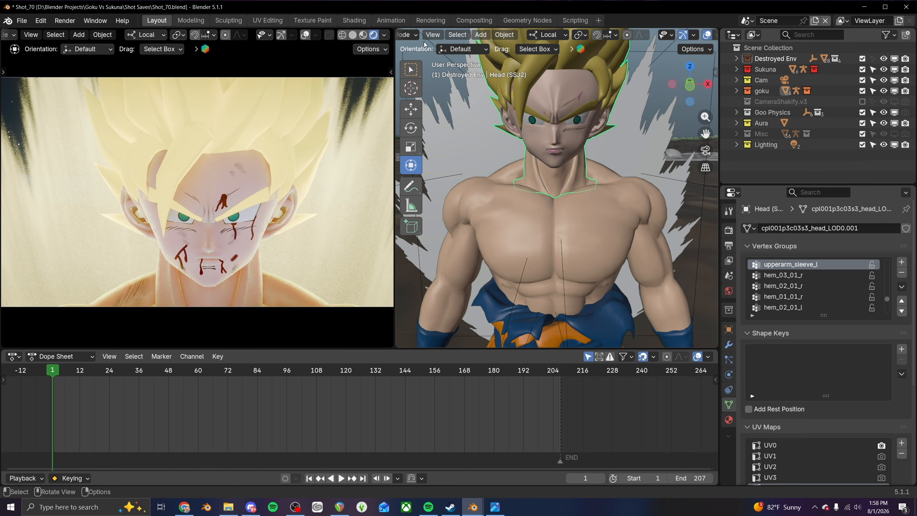
pyautogui.scroll(3, 424, 40)
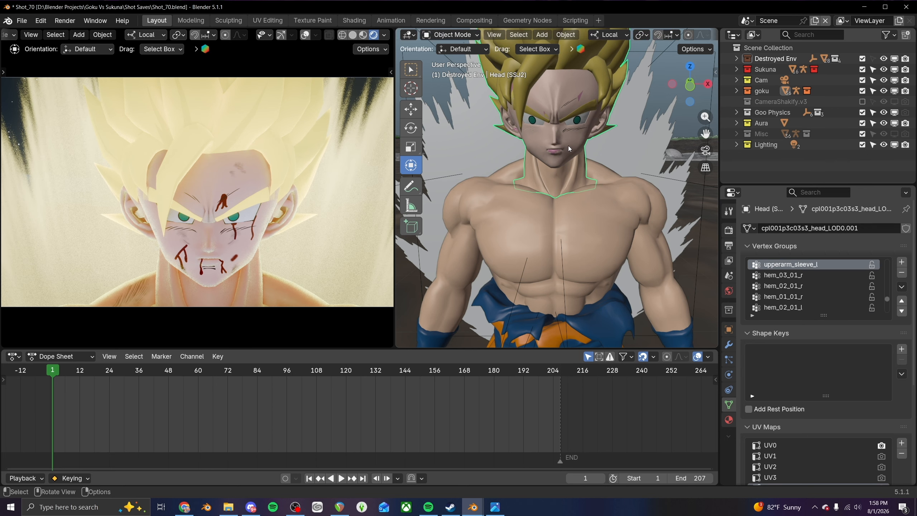
pyautogui.click(14, 356)
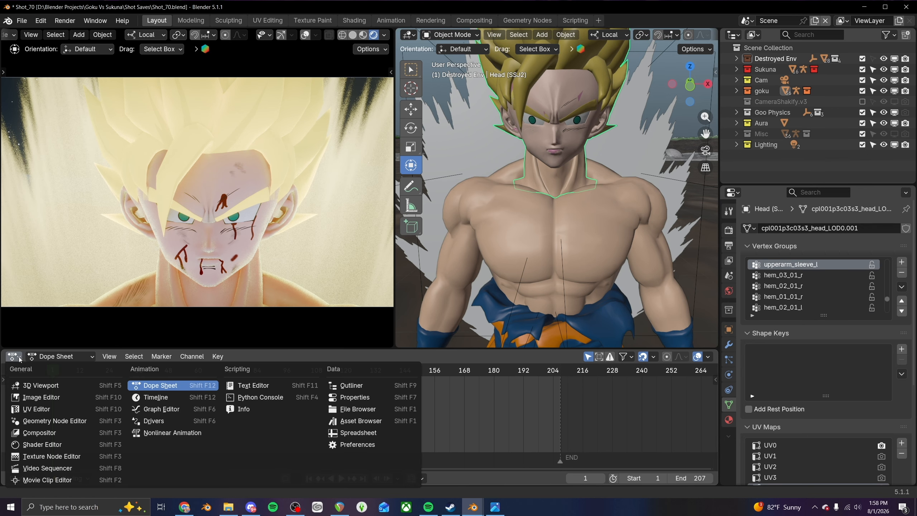
pyautogui.click(33, 456)
pyautogui.moveTo(571, 445); pyautogui.dragTo(505, 475, button='middle')
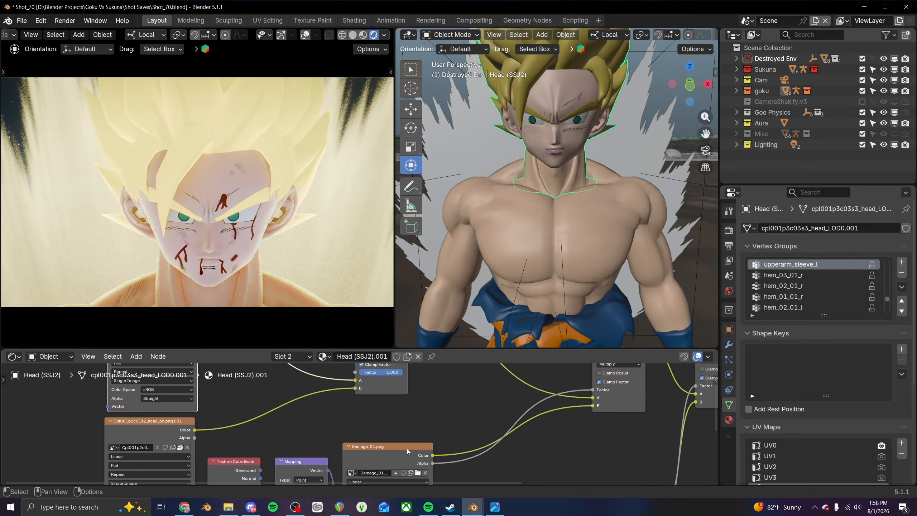
pyautogui.scroll(-6, 435, 444)
pyautogui.scroll(-2, 436, 444)
# - Copy the blood image texture, its UV Map and the last Multiply node from the Head (SSJ2).001 material
pyautogui.click(729, 419)
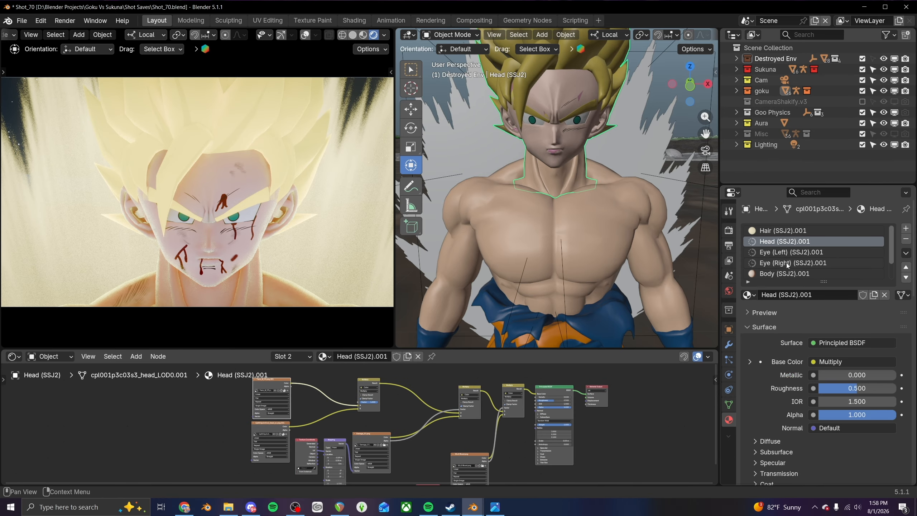
pyautogui.click(787, 273)
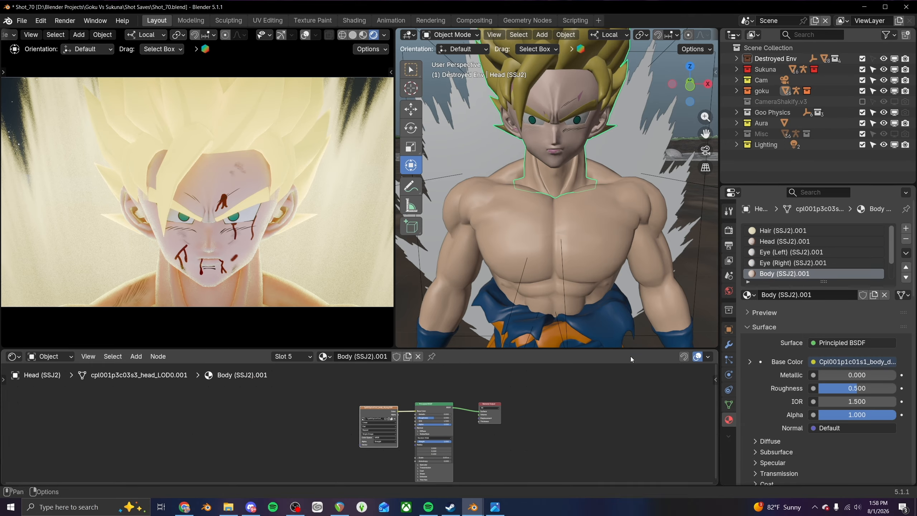
pyautogui.click(792, 242)
pyautogui.scroll(5, 415, 422)
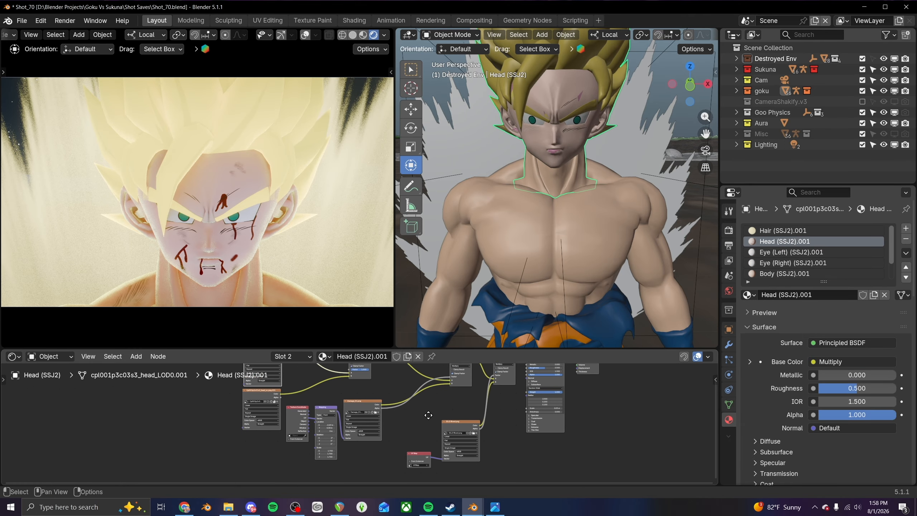
pyautogui.click(388, 422)
pyautogui.moveTo(473, 390); pyautogui.dragTo(394, 482, button='middle')
pyautogui.keyDown('shift'); pyautogui.click(422, 416); pyautogui.keyUp('shift')
pyautogui.keyDown('shift'); pyautogui.click(430, 384); pyautogui.keyUp('shift')
pyautogui.hotkey('ctrl', 'c')
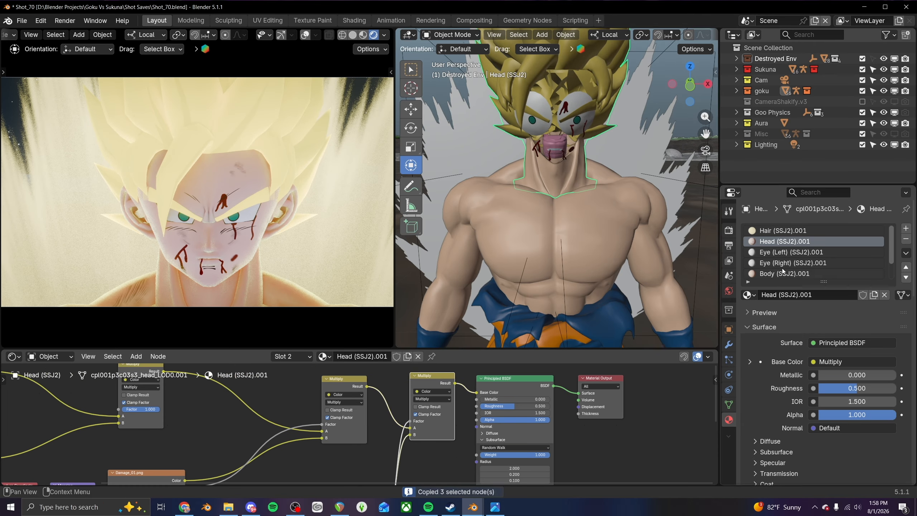
# - In the Body (SSJ2).001 material, move the body texture node away from the shader and paste the copied blood nodes into the gap
pyautogui.scroll(-2, 781, 264)
pyautogui.click(778, 253)
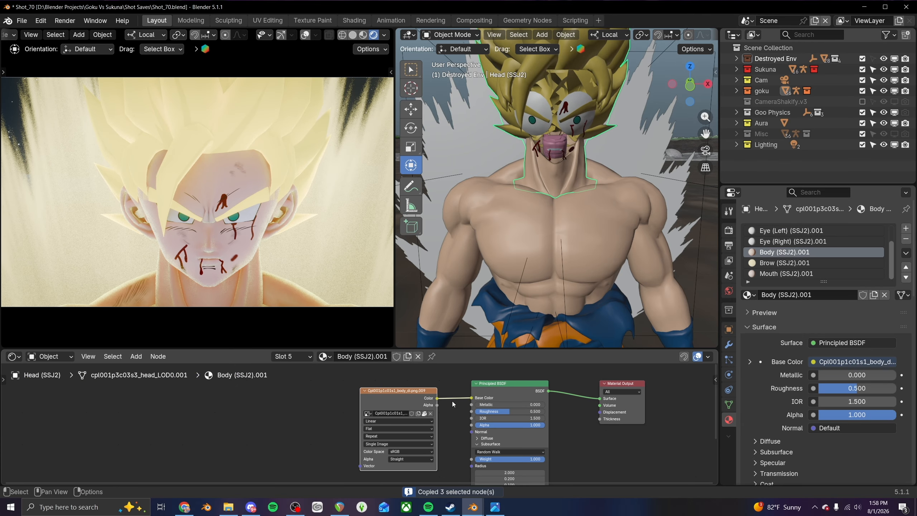
pyautogui.scroll(-6, 448, 403)
pyautogui.moveTo(339, 391); pyautogui.dragTo(410, 435)
pyautogui.press('g')
pyautogui.click(275, 436)
pyautogui.hotkey('ctrl', 'v')
pyautogui.press('g')
pyautogui.click(398, 443)
# - Connect the body texture color to the Multiply node's A input and the Multiply result to the Principled BSDF Base Color
pyautogui.scroll(2, 398, 443)
pyautogui.moveTo(472, 397); pyautogui.dragTo(388, 419)
pyautogui.moveTo(433, 374); pyautogui.dragTo(474, 400)
pyautogui.moveTo(233, 411); pyautogui.dragTo(299, 416, button='middle')
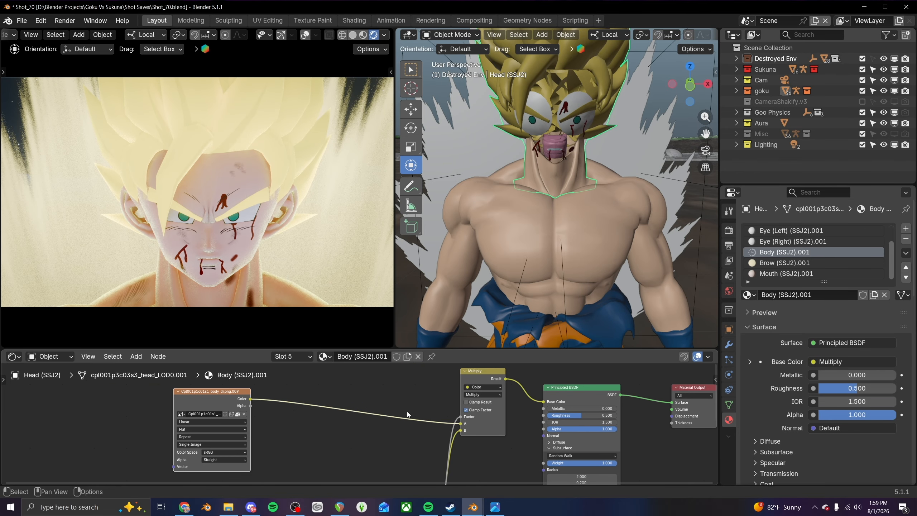
# - Move the blood image texture and its UV Map node together closer to the body texture node
pyautogui.scroll(-2, 411, 415)
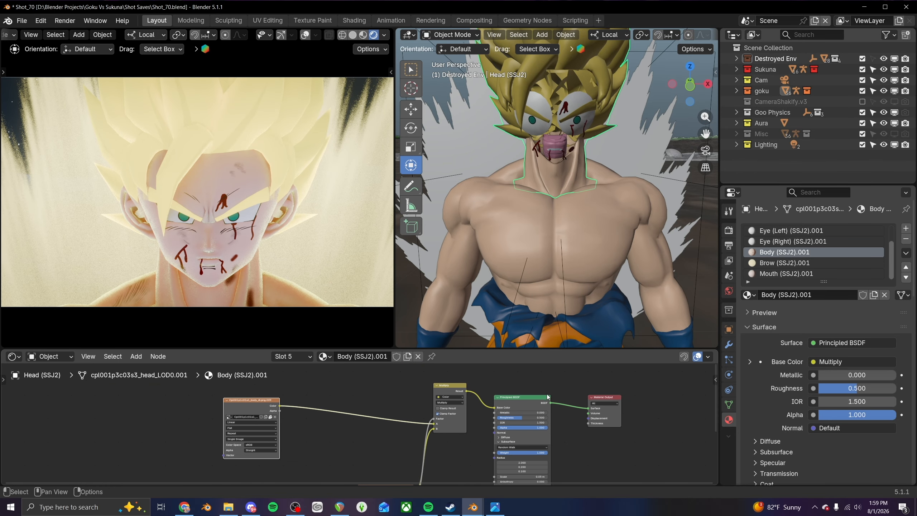
pyautogui.scroll(-1, 349, 444)
pyautogui.moveTo(332, 475); pyautogui.dragTo(357, 381, button='middle')
pyautogui.moveTo(318, 387); pyautogui.dragTo(467, 472)
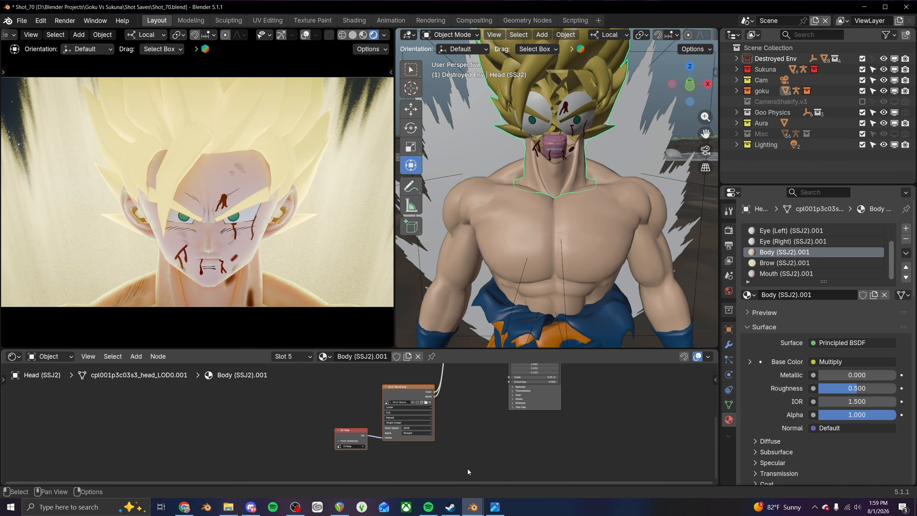
pyautogui.press('g')
pyautogui.click(404, 432)
pyautogui.moveTo(425, 410); pyautogui.dragTo(379, 393, button='middle')
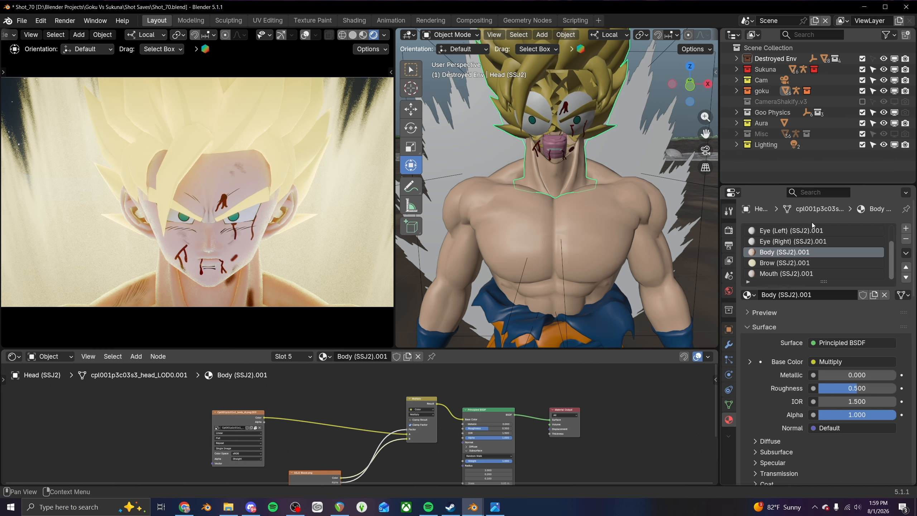
pyautogui.scroll(2, 794, 250)
pyautogui.click(783, 241)
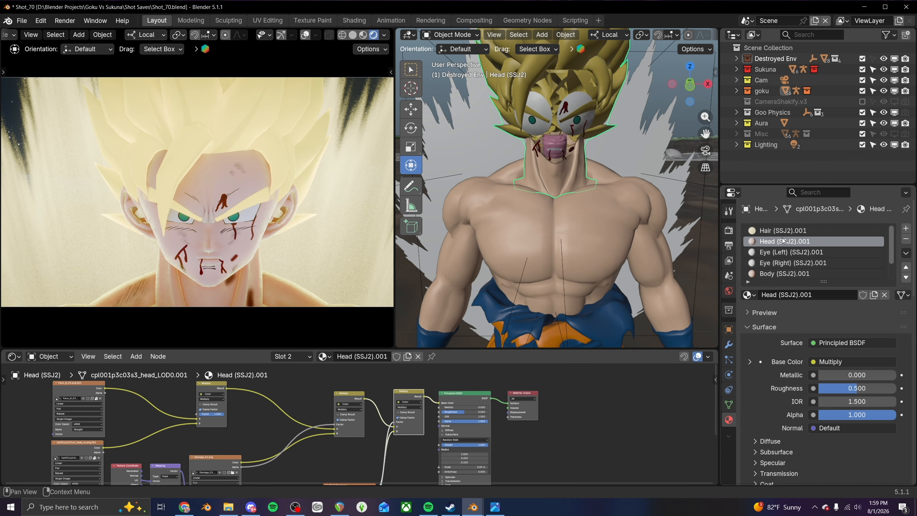
pyautogui.scroll(-3, 246, 419)
pyautogui.moveTo(246, 419); pyautogui.dragTo(389, 378, button='middle')
pyautogui.click(295, 416)
pyautogui.keyDown('shift'); pyautogui.click(324, 416); pyautogui.keyUp('shift')
pyautogui.keyDown('shift'); pyautogui.click(367, 408); pyautogui.keyUp('shift')
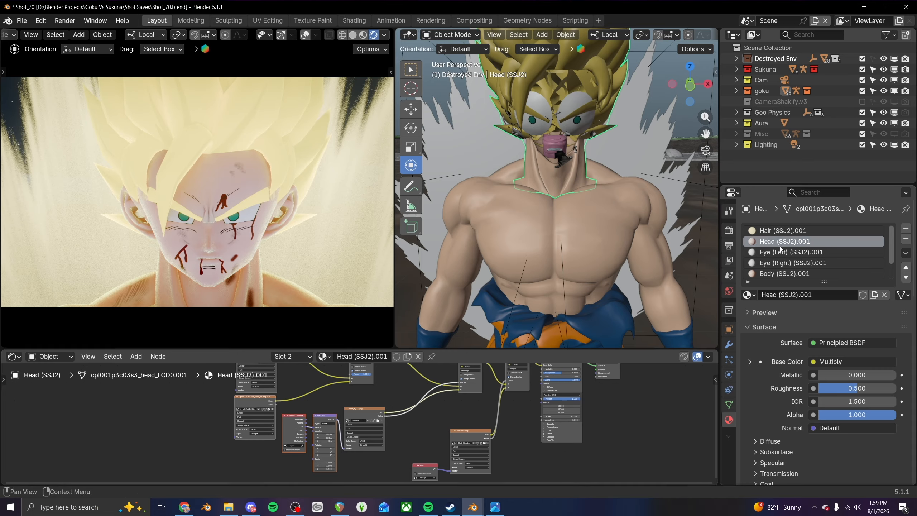
# - Copy the Damage_01.png texture, its UV Map and the Multiply node from the Body (Turtle Hermit Gi No Belt Damage 3).001 material
pyautogui.click(618, 232)
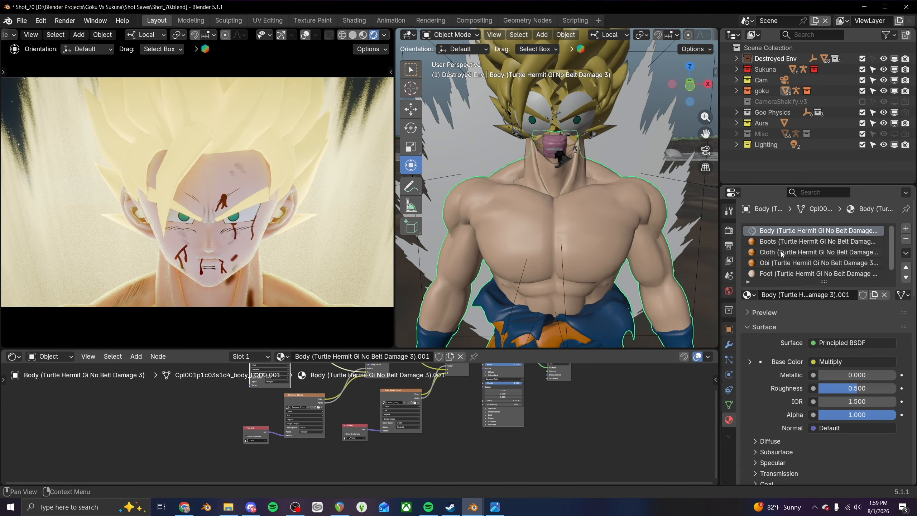
pyautogui.scroll(2, 280, 429)
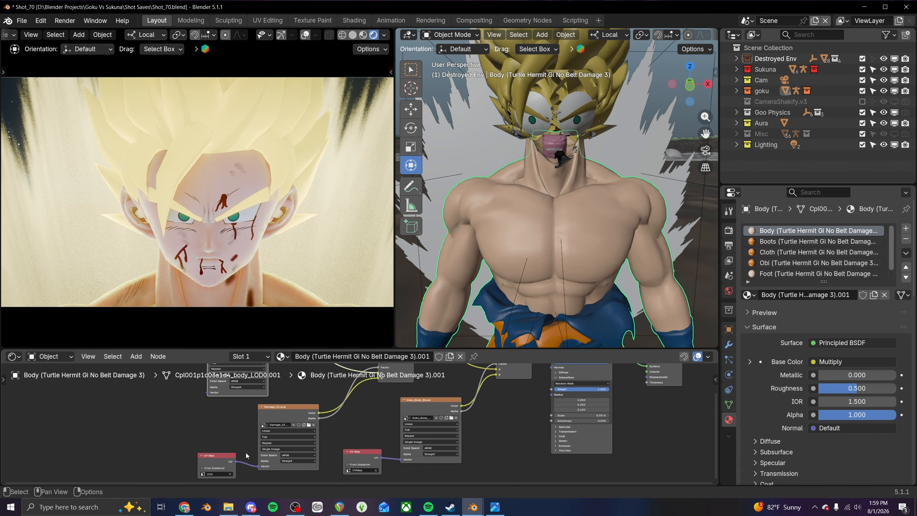
pyautogui.click(285, 408)
pyautogui.moveTo(381, 372); pyautogui.dragTo(332, 434, button='middle')
pyautogui.click(347, 394)
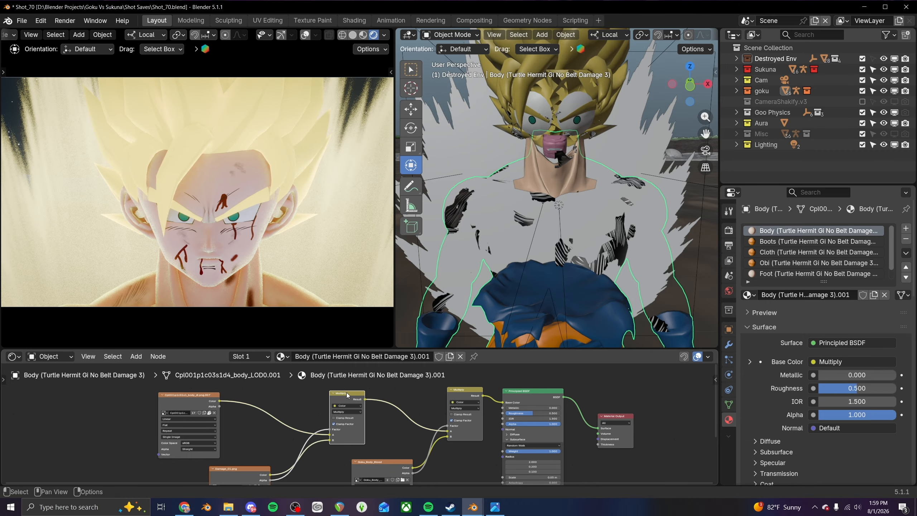
pyautogui.hotkey('ctrl', 'c')
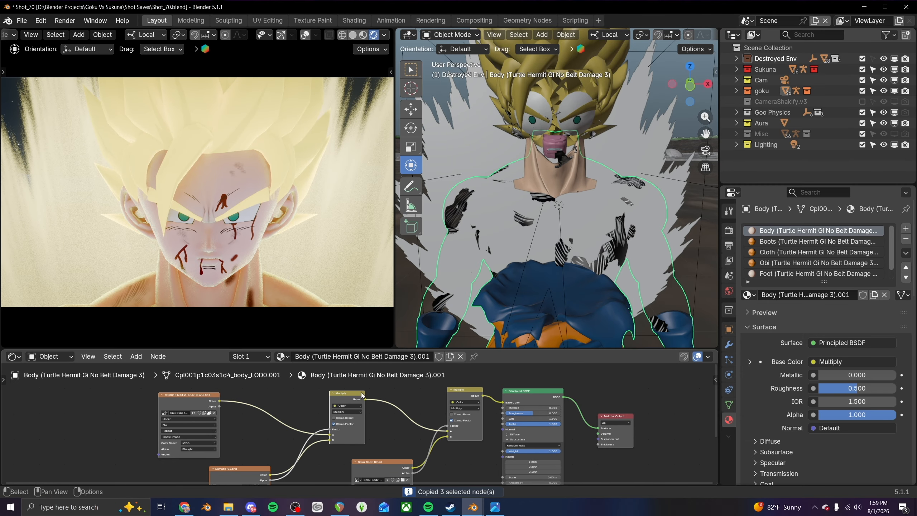
pyautogui.click(197, 402)
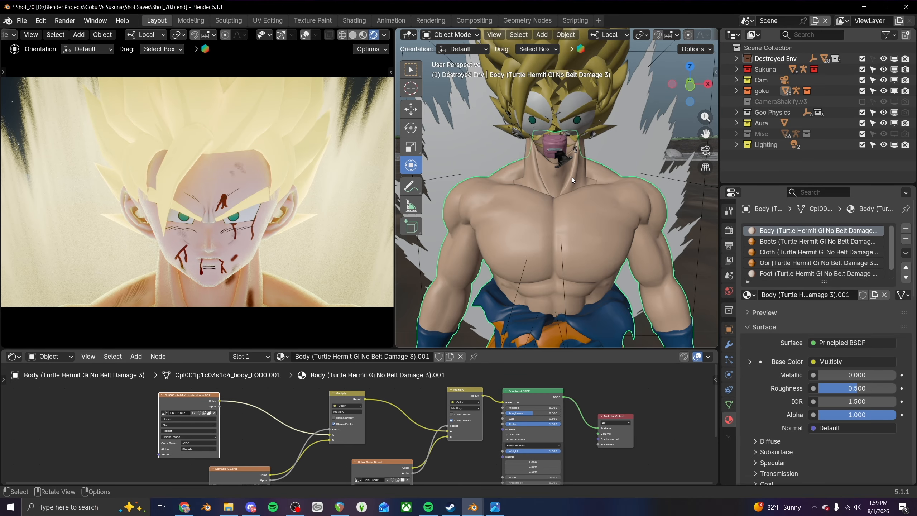
# - In the head's Body (SSJ2).001 material, shift the existing texture, blood and Multiply nodes away from the shader and paste the damage nodes
pyautogui.click(571, 177)
pyautogui.click(784, 273)
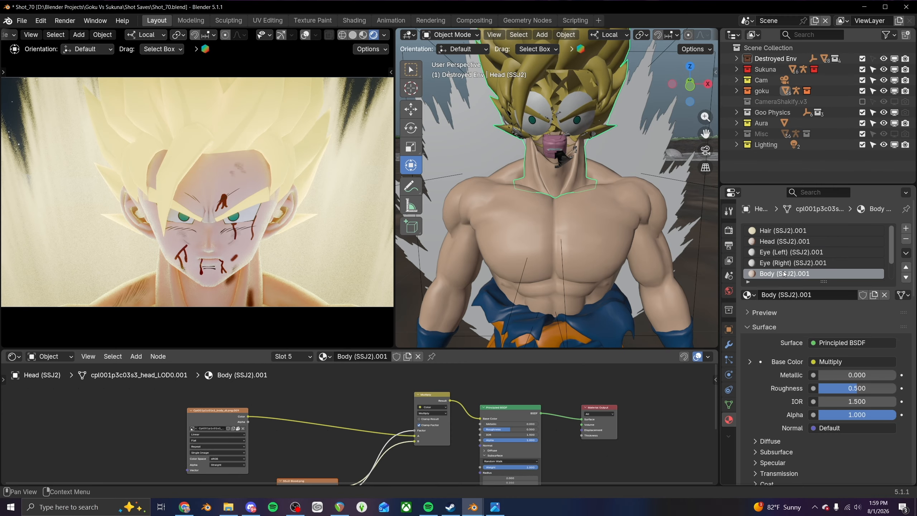
pyautogui.scroll(-1, 230, 406)
pyautogui.moveTo(394, 464); pyautogui.dragTo(459, 447, button='middle')
pyautogui.scroll(-2, 274, 392)
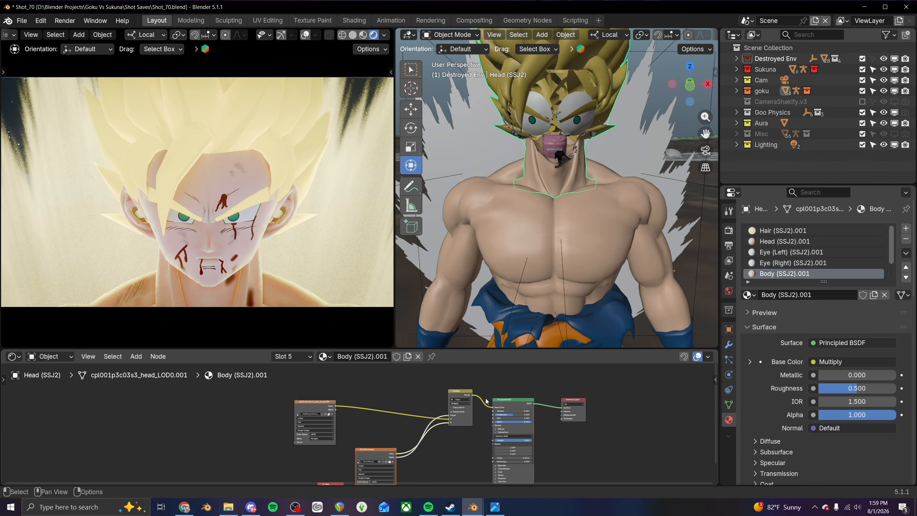
pyautogui.moveTo(271, 397); pyautogui.dragTo(450, 496)
pyautogui.press('g')
pyautogui.click(347, 466)
pyautogui.hotkey('ctrl', 'v')
pyautogui.moveTo(436, 423); pyautogui.dragTo(443, 419)
# - Route the blood Multiply result through the damage Multiply's A input into the Principled BSDF Base Color, and save the file
pyautogui.scroll(4, 422, 417)
pyautogui.moveTo(559, 403); pyautogui.dragTo(454, 429)
pyautogui.moveTo(503, 380); pyautogui.dragTo(547, 397)
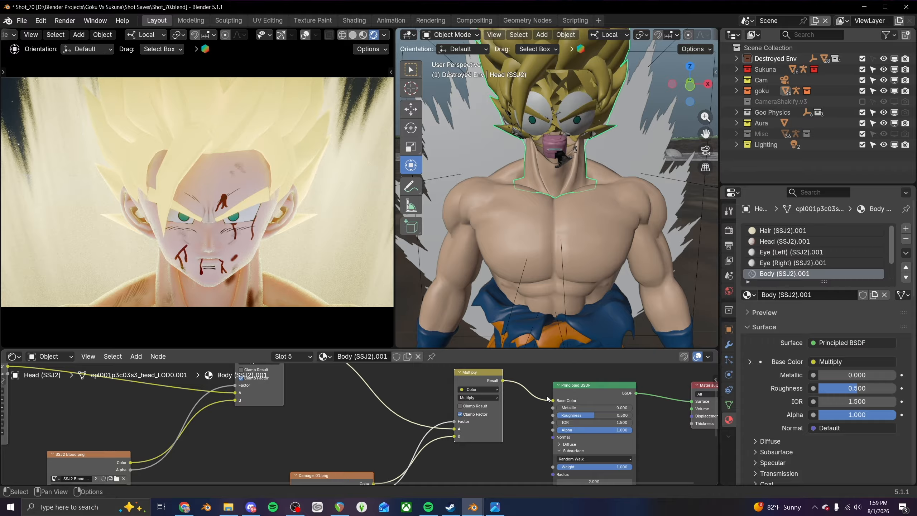
pyautogui.moveTo(385, 451); pyautogui.dragTo(496, 457, button='middle')
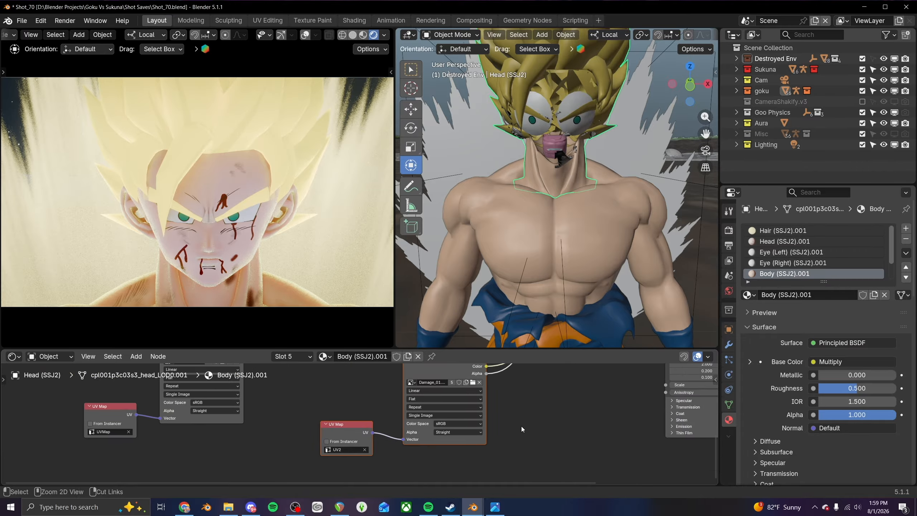
pyautogui.hotkey('ctrl', 's')
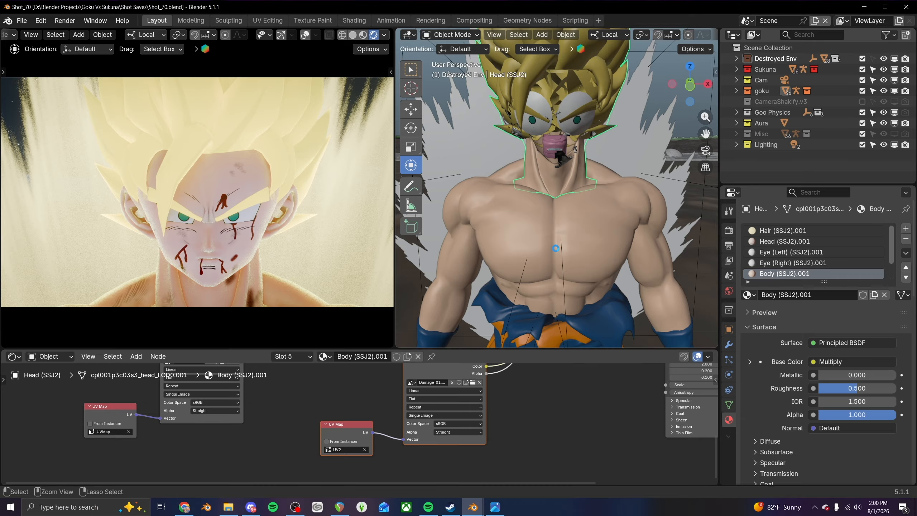
pyautogui.hotkey('ctrl', 's')
# - Switch the node editor back to the Dope Sheet and reduce its height to enlarge the viewports
pyautogui.scroll(-5, 556, 248)
pyautogui.scroll(-1, 219, 211)
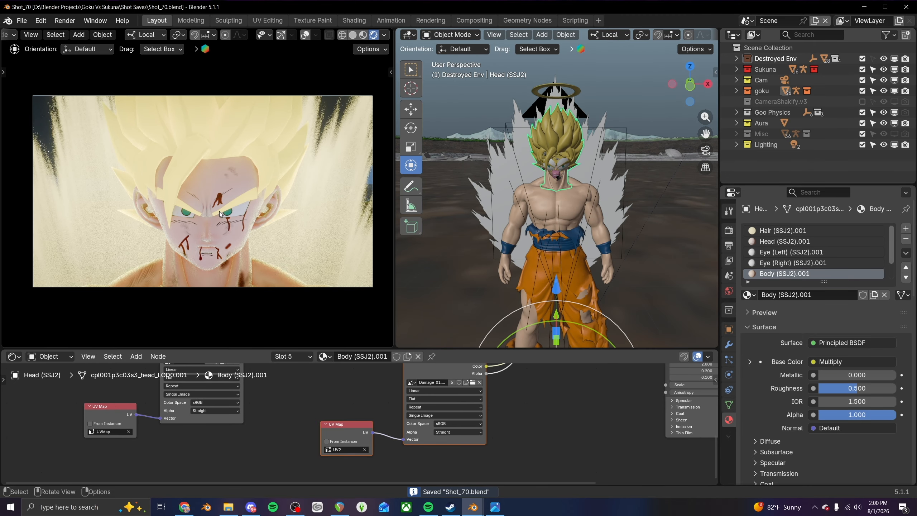
pyautogui.scroll(1, 553, 206)
pyautogui.scroll(2, 553, 205)
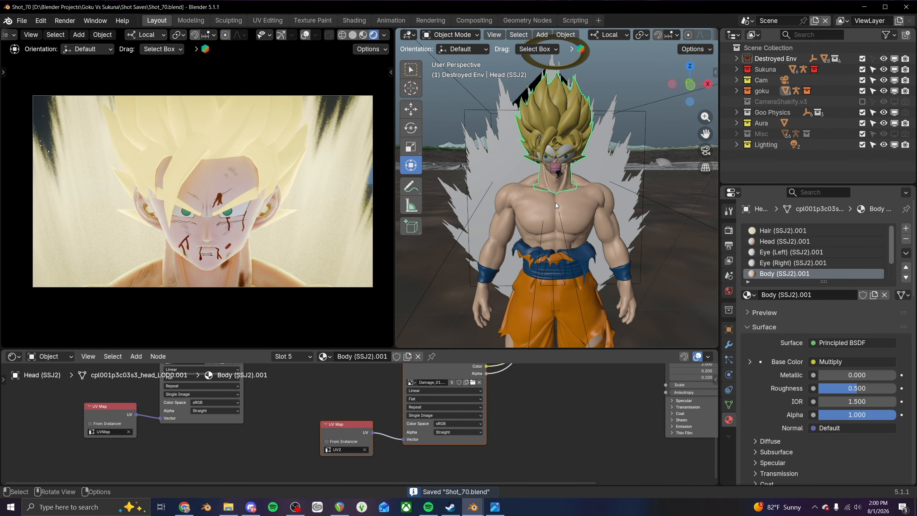
pyautogui.click(13, 356)
pyautogui.click(141, 388)
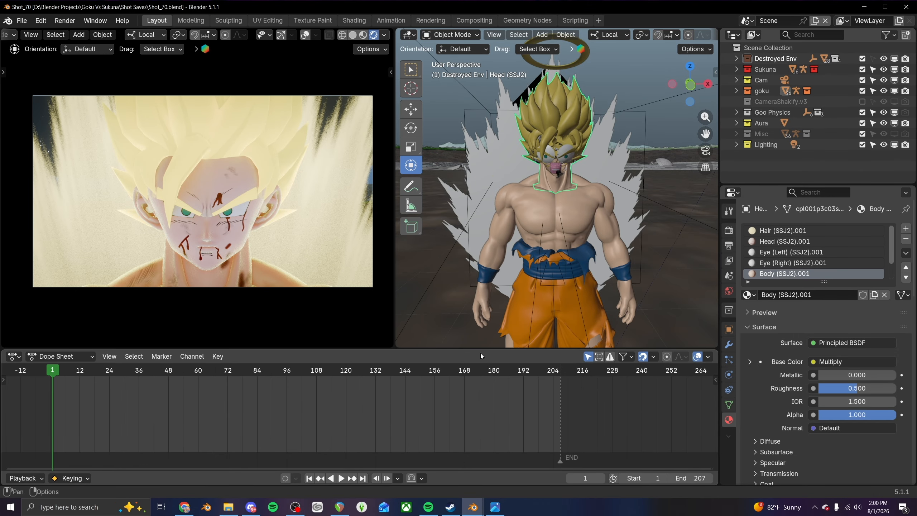
pyautogui.moveTo(479, 348); pyautogui.dragTo(479, 371)
pyautogui.scroll(3, 72, 410)
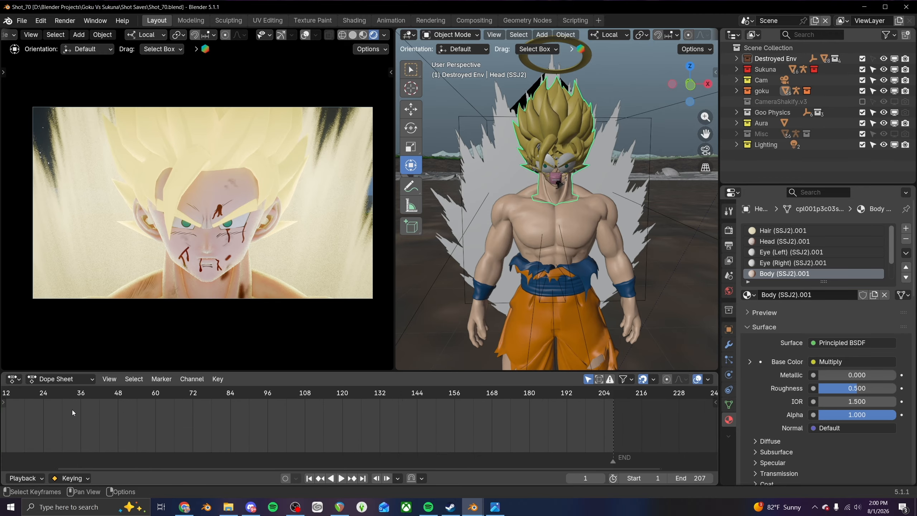
# - Select Goku's Body (Turtle Hermit Gi No Belt Damage 3) mesh
pyautogui.moveTo(71, 410); pyautogui.dragTo(230, 418, button='middle')
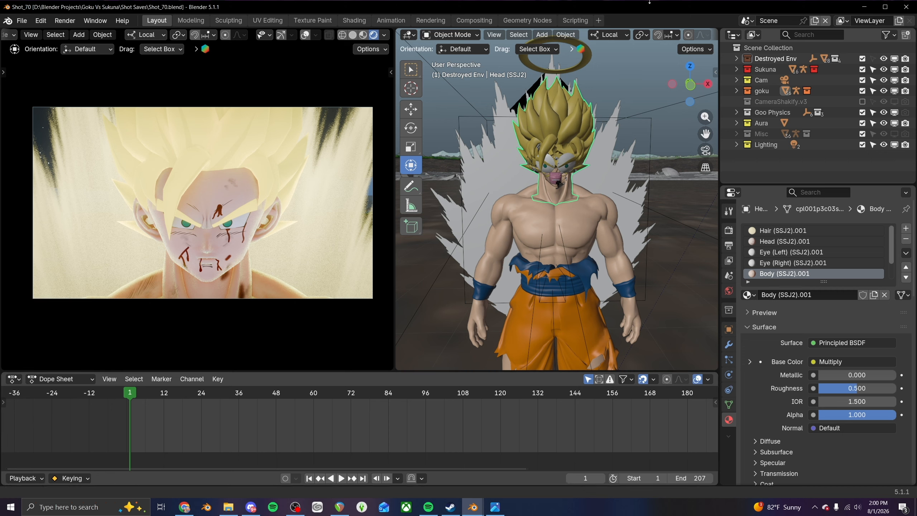
pyautogui.scroll(-5, 559, 158)
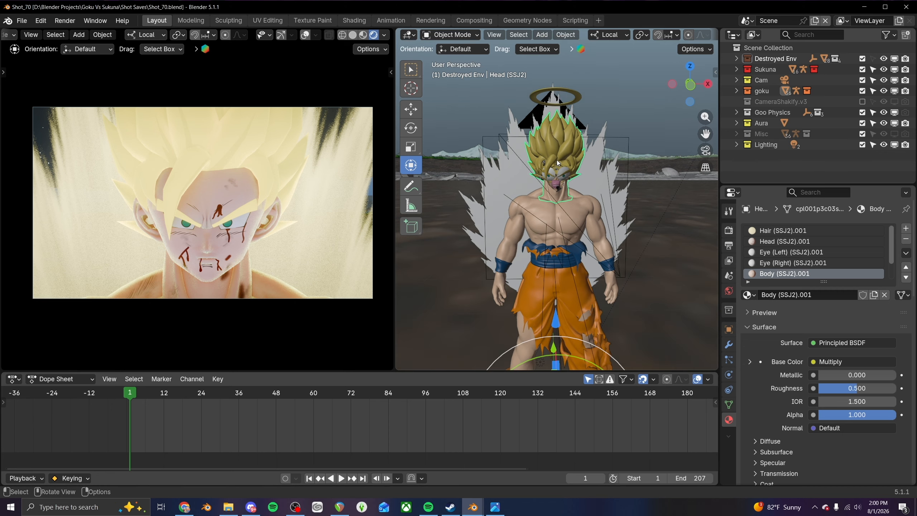
pyautogui.scroll(4, 556, 160)
pyautogui.moveTo(557, 161); pyautogui.dragTo(568, 162, button='middle')
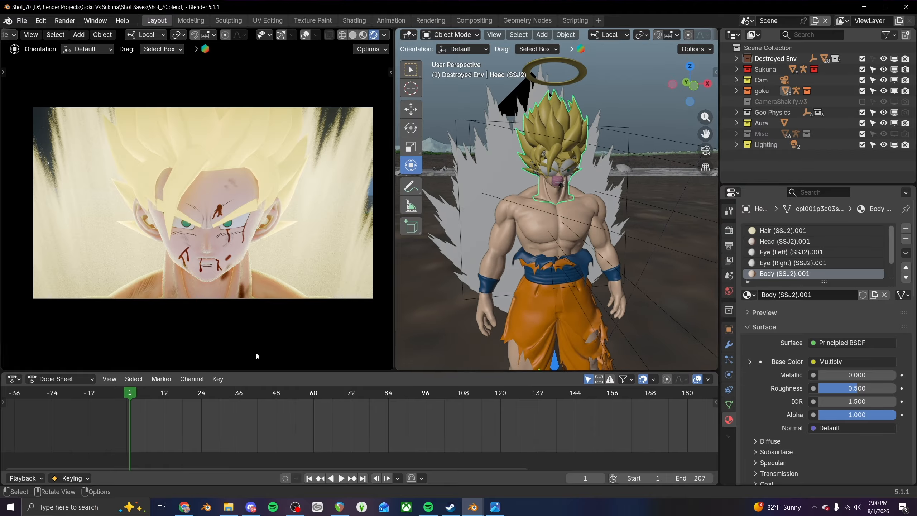
pyautogui.scroll(4, 571, 211)
pyautogui.moveTo(570, 234); pyautogui.dragTo(564, 226, button='middle')
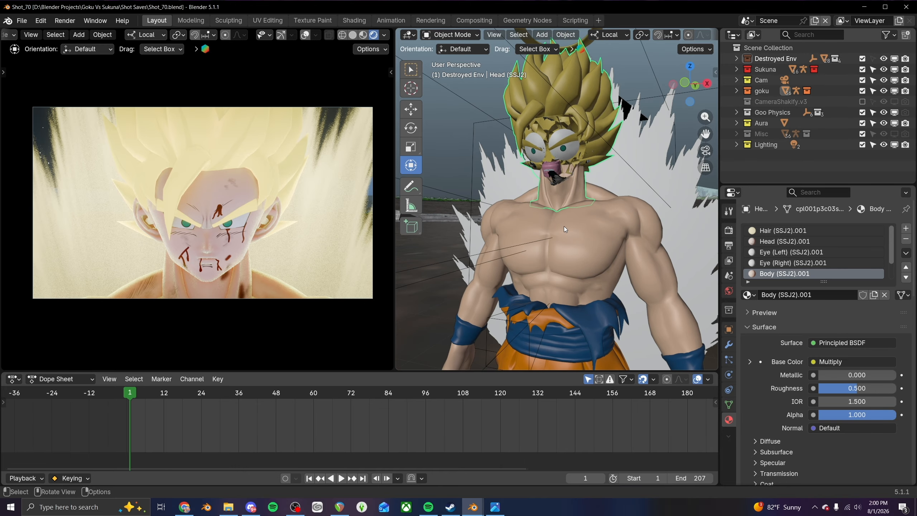
pyautogui.click(564, 227)
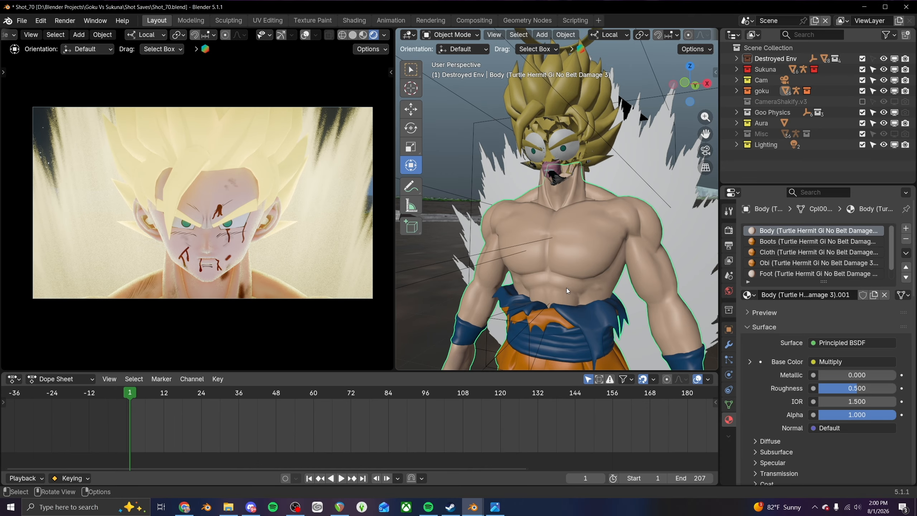
pyautogui.scroll(-6, 566, 288)
pyautogui.moveTo(553, 242)
pyautogui.mouseDown(button='middle')
pyautogui.moveTo(399, 252)
pyautogui.moveTo(577, 244)
pyautogui.moveTo(482, 248)
pyautogui.moveTo(557, 241)
pyautogui.mouseUp(button='middle')
pyautogui.scroll(4, 557, 242)
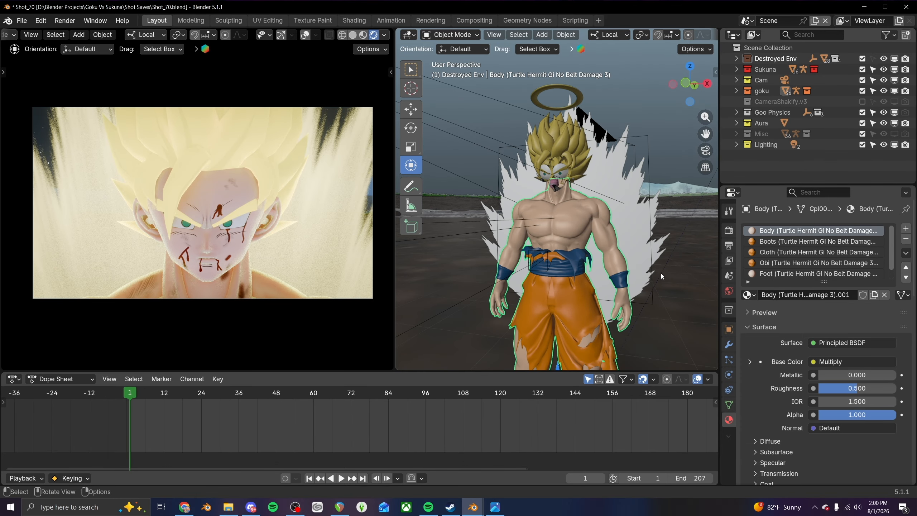
# - Replace the Dope Sheet with the Asset Browser, make its area taller, and save the file
pyautogui.click(14, 379)
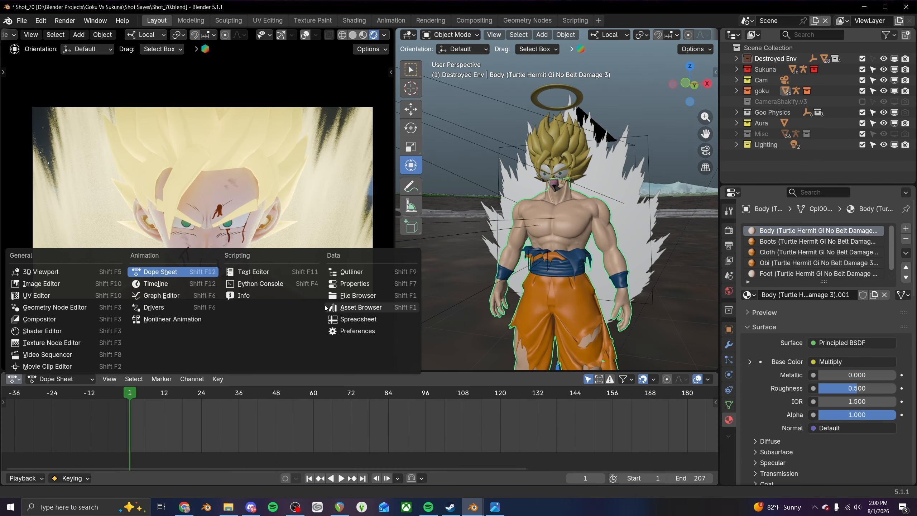
pyautogui.click(357, 307)
pyautogui.moveTo(492, 368); pyautogui.dragTo(491, 291)
pyautogui.moveTo(566, 250); pyautogui.dragTo(534, 239, button='middle')
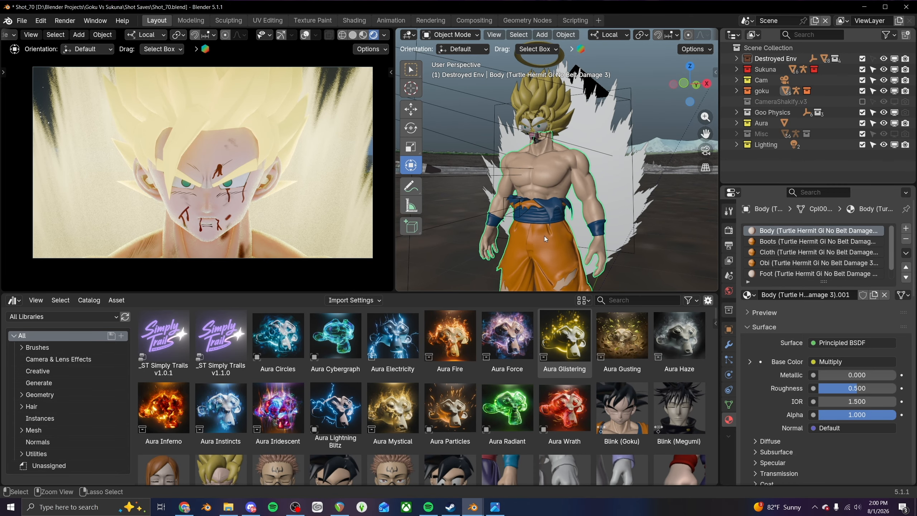
pyautogui.hotkey('ctrl', 's')
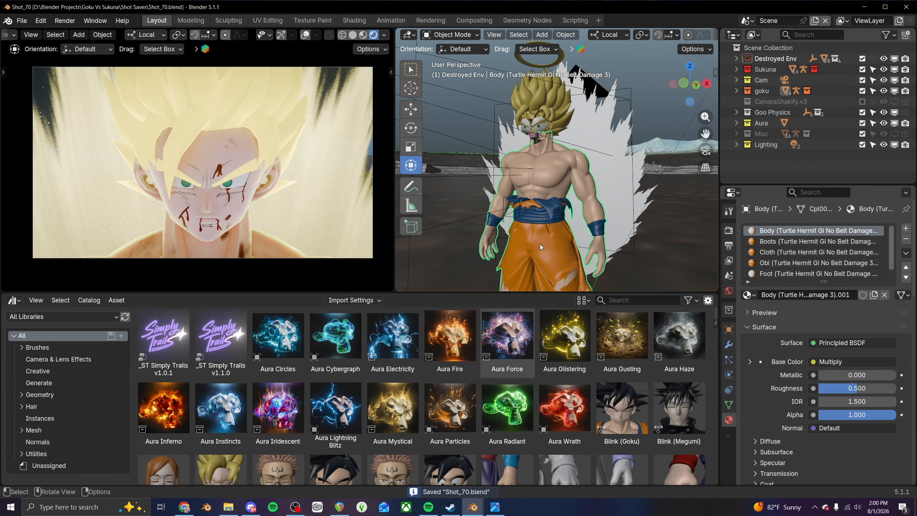
pyautogui.moveTo(534, 291); pyautogui.dragTo(531, 315)
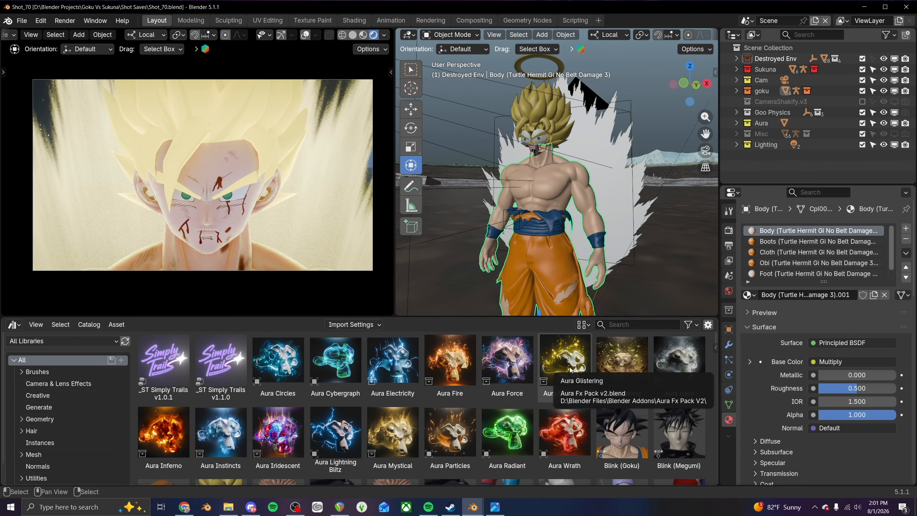
# - Bring the Aura Glistering asset from the Asset Browser into the scene, placing it on Goku's torso
pyautogui.moveTo(569, 281); pyautogui.dragTo(545, 283, button='middle')
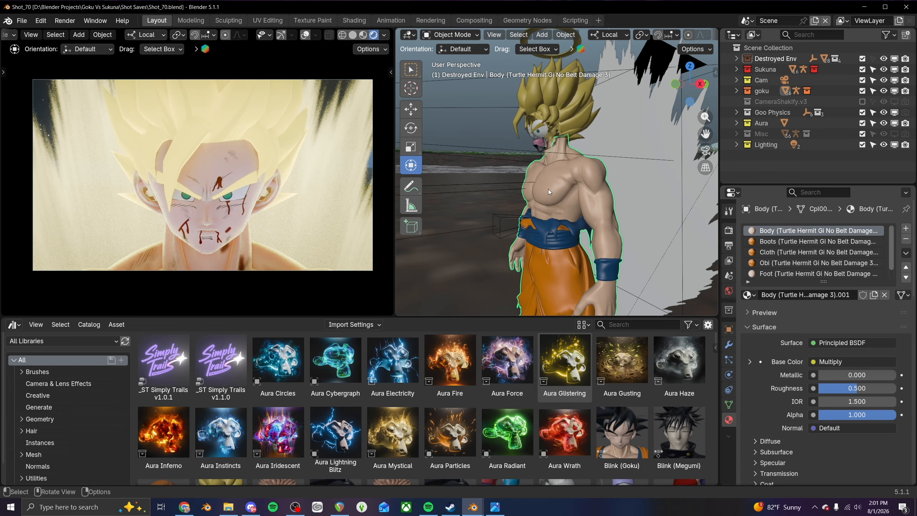
pyautogui.click(551, 155)
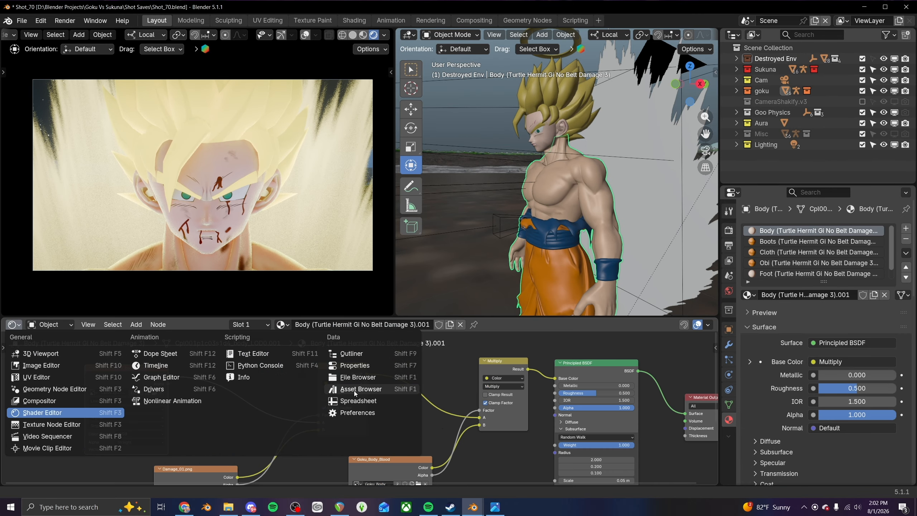
pyautogui.click(365, 389)
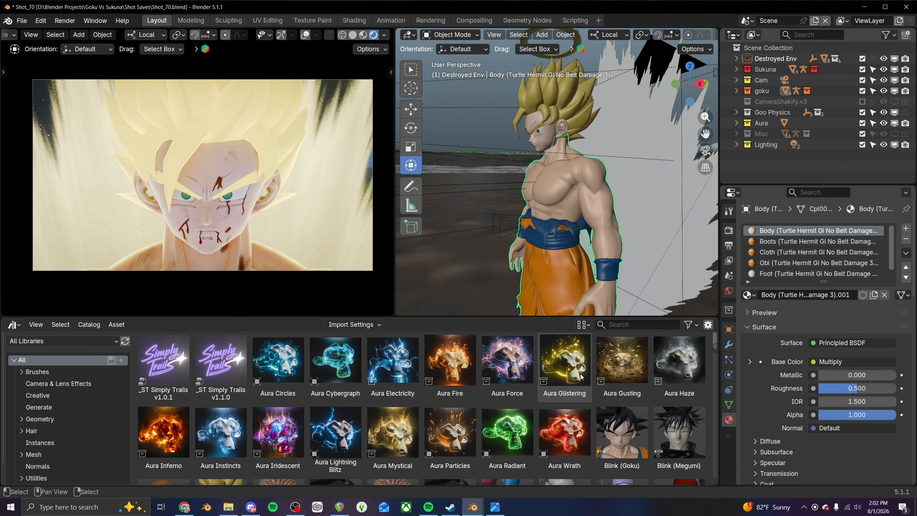
pyautogui.moveTo(560, 251); pyautogui.dragTo(578, 251, button='middle')
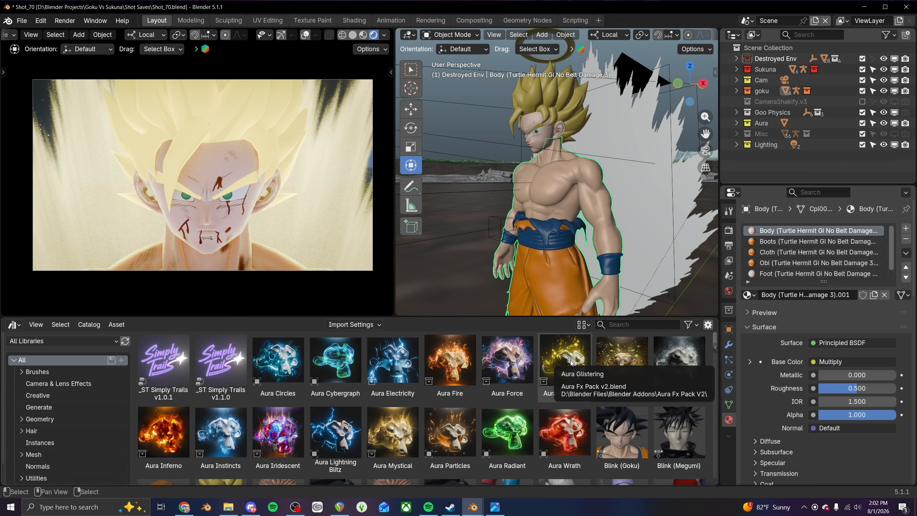
pyautogui.moveTo(580, 374); pyautogui.dragTo(556, 203)
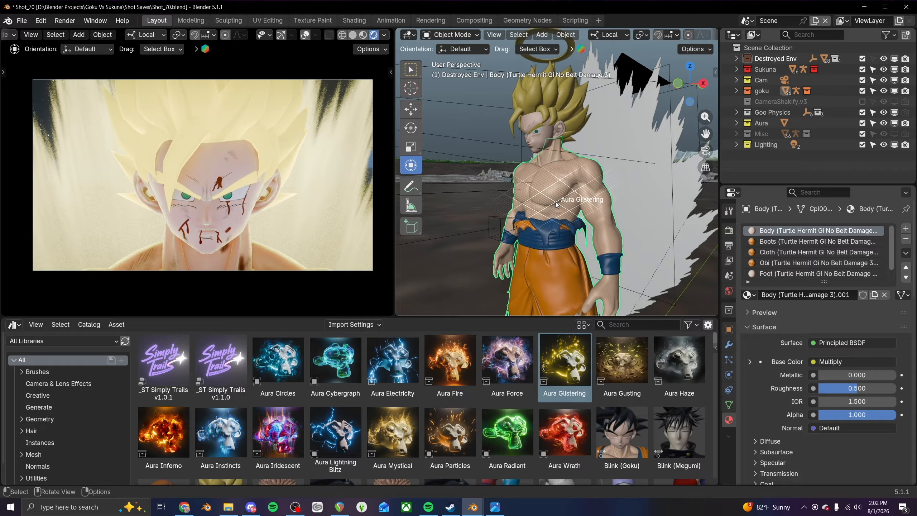
pyautogui.moveTo(556, 202); pyautogui.dragTo(555, 202)
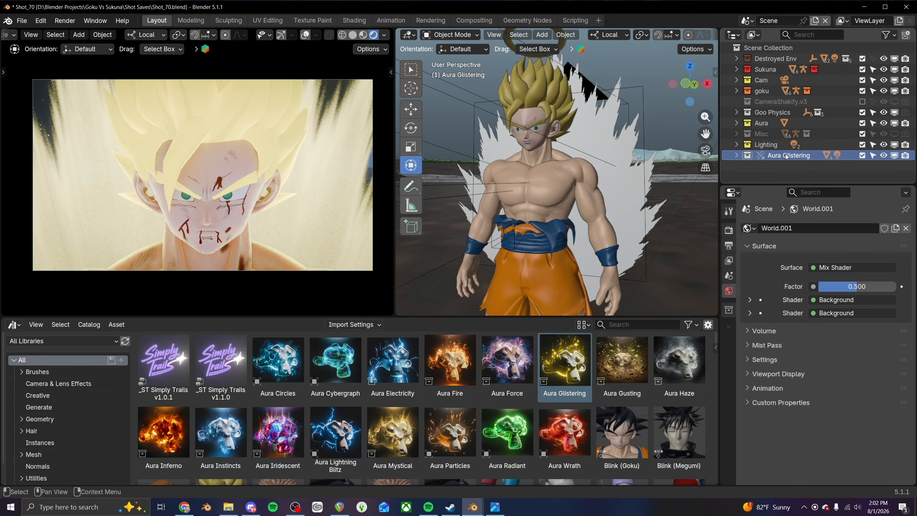
# - Expand the Aura Glistering collection and enlarge the Outliner to show all its objects
pyautogui.rightClick(784, 156)
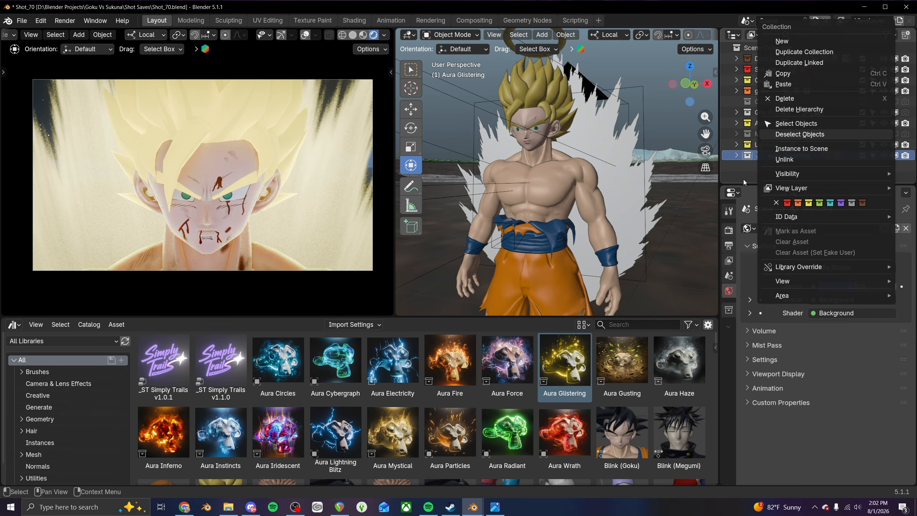
pyautogui.click(736, 155)
pyautogui.scroll(-3, 769, 155)
pyautogui.moveTo(818, 186); pyautogui.dragTo(818, 258)
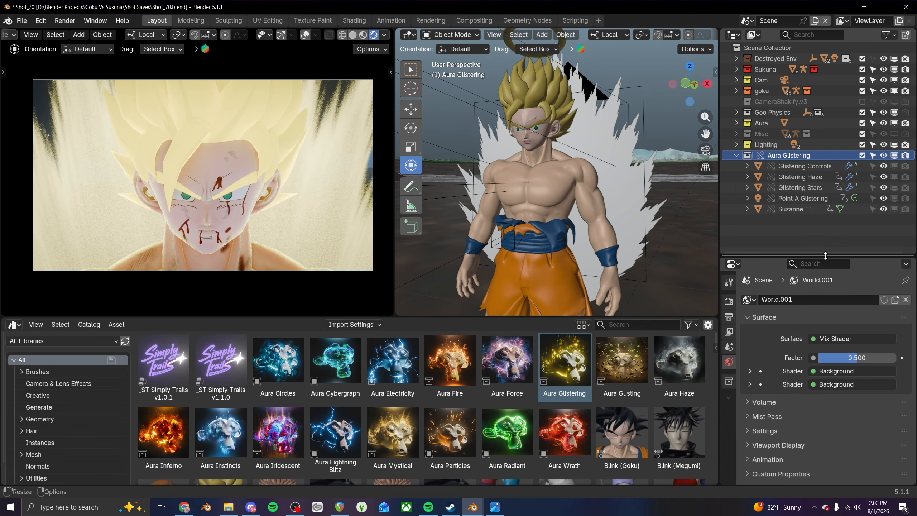
# - Make library overrides with Selected & Content for the objects from Glistering Controls through Point A Glistering
pyautogui.click(796, 166)
pyautogui.click(798, 208)
pyautogui.rightClick(800, 200)
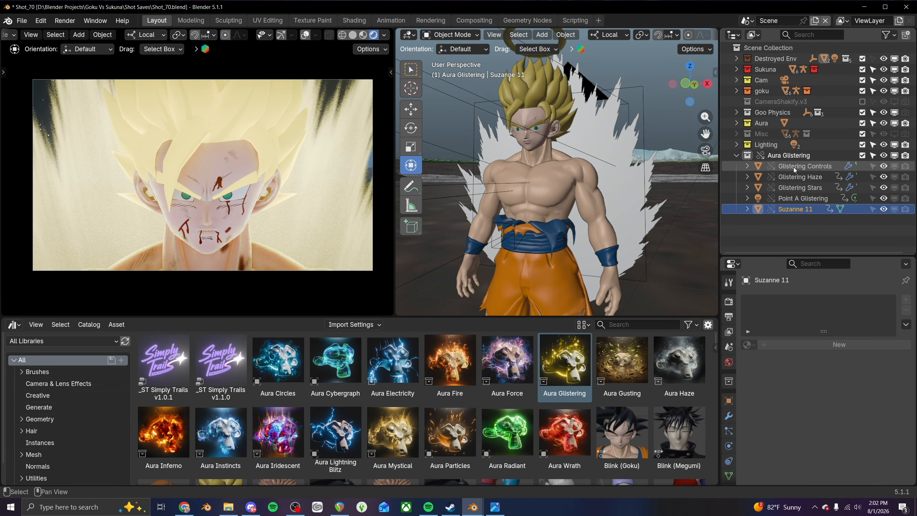
pyautogui.click(794, 167)
pyautogui.click(793, 208)
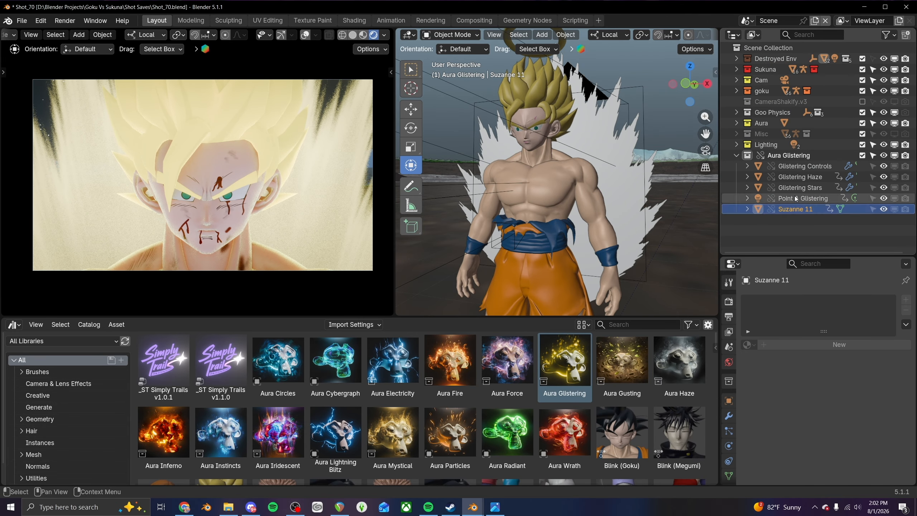
pyautogui.click(792, 166)
pyautogui.click(800, 200)
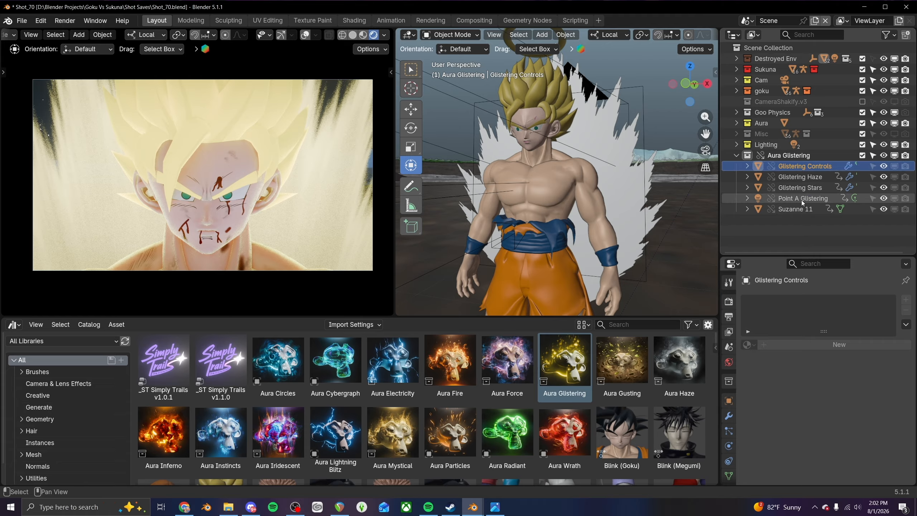
pyautogui.rightClick(801, 200)
pyautogui.moveTo(779, 207)
pyautogui.moveTo(662, 206)
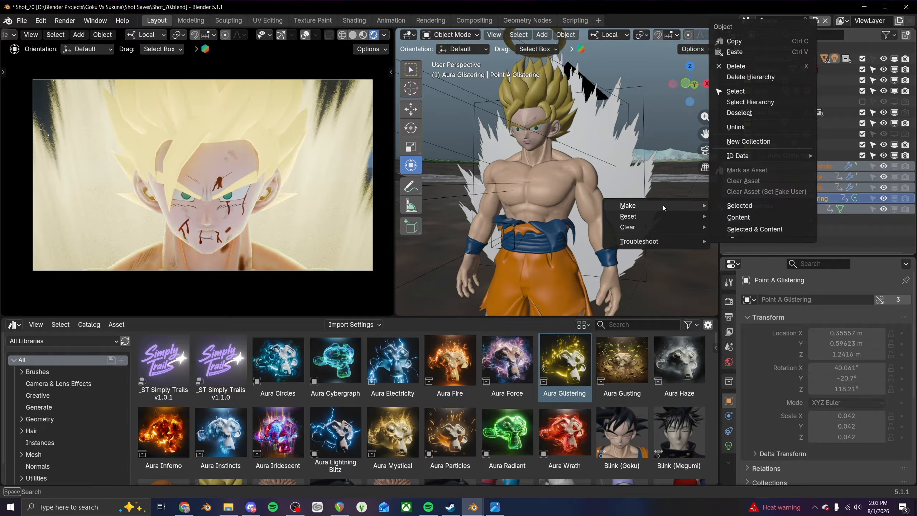
pyautogui.click(758, 229)
# - Disable the Suzanne 11 object in both viewports and renders
pyautogui.click(793, 209)
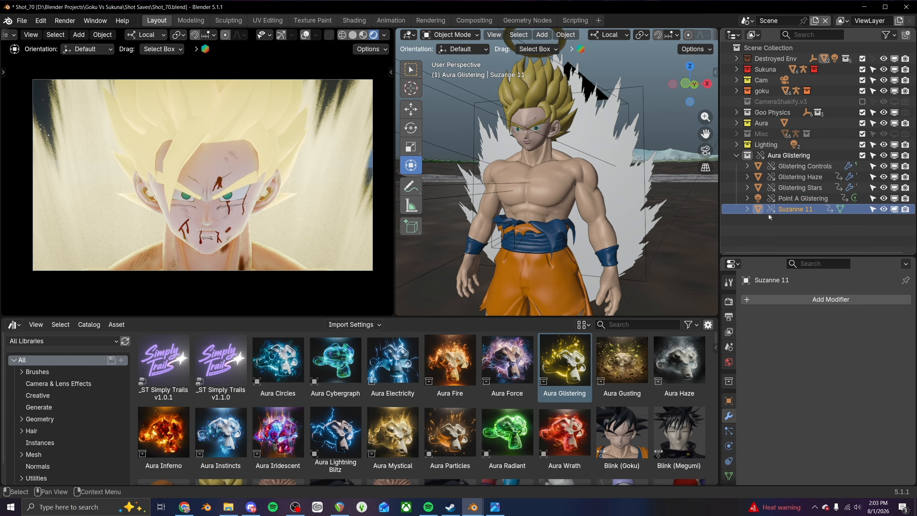
pyautogui.scroll(-6, 542, 209)
pyautogui.moveTo(521, 214); pyautogui.dragTo(584, 207, button='middle')
pyautogui.click(896, 210)
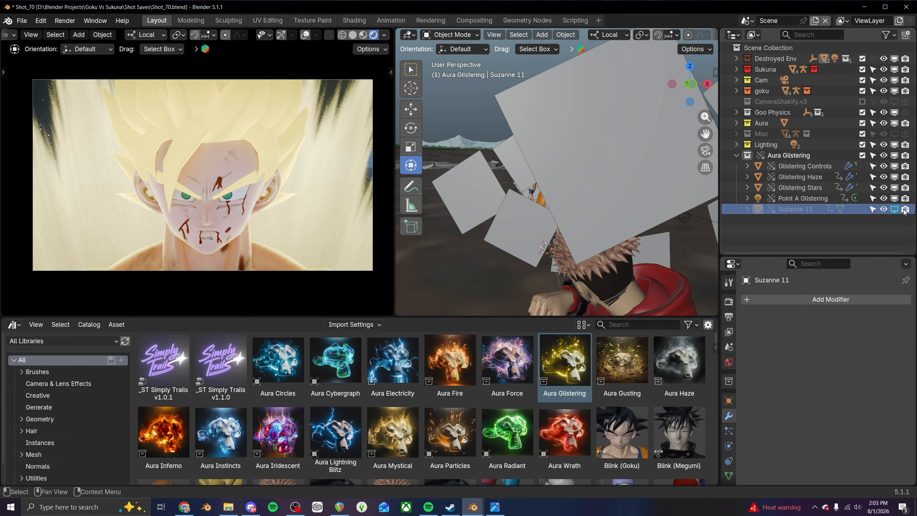
pyautogui.moveTo(688, 221); pyautogui.dragTo(635, 206, button='middle')
pyautogui.scroll(-6, 639, 239)
pyautogui.scroll(4, 635, 206)
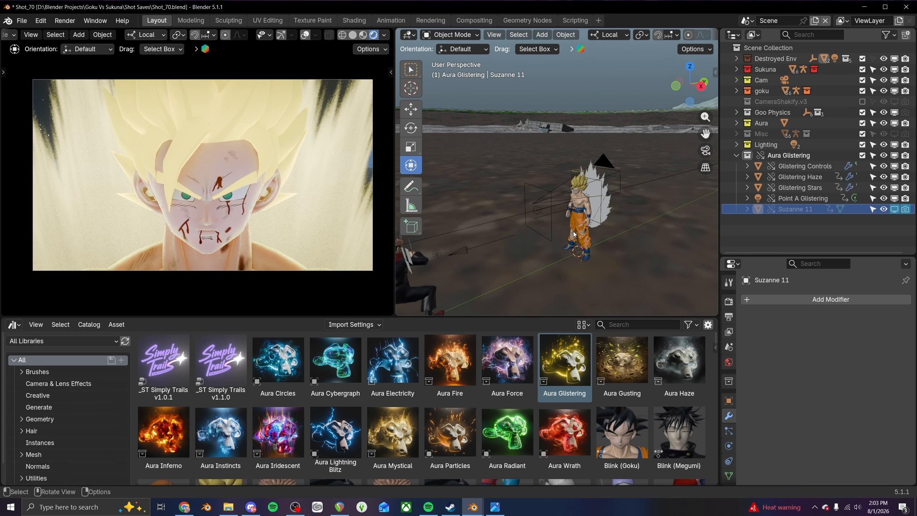
# - Bring Goku's body close in the viewport and open the Glistering Stars object's modifier settings
pyautogui.click(607, 236)
pyautogui.scroll(2, 587, 219)
pyautogui.moveTo(587, 219); pyautogui.dragTo(556, 166, button='middle')
pyautogui.scroll(4, 556, 166)
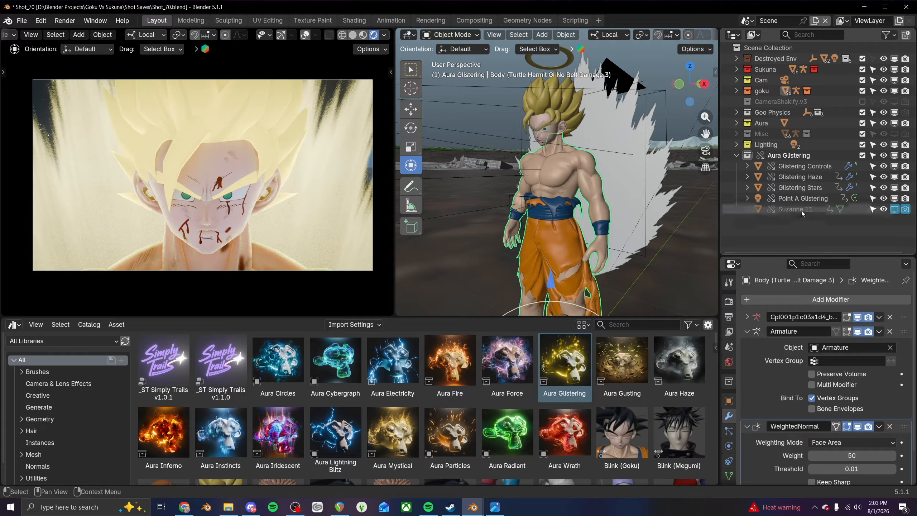
pyautogui.click(800, 199)
pyautogui.click(728, 419)
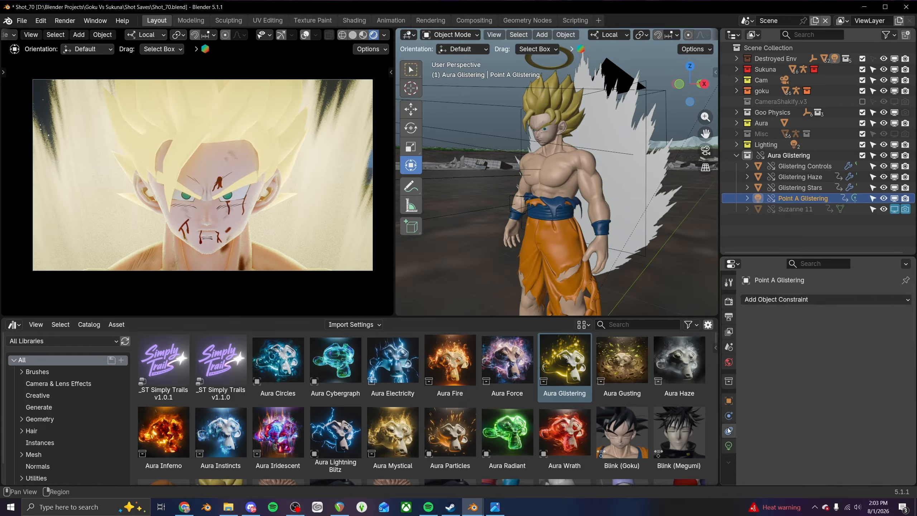
pyautogui.click(796, 188)
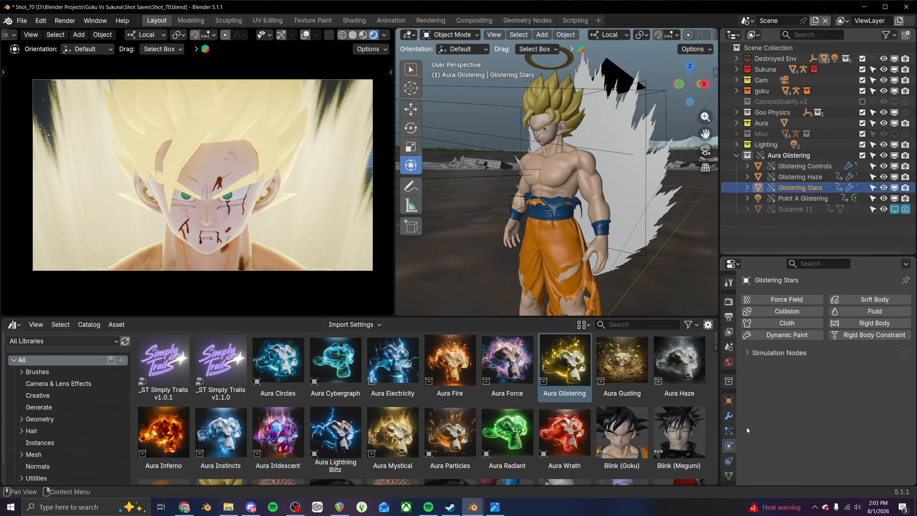
pyautogui.click(728, 416)
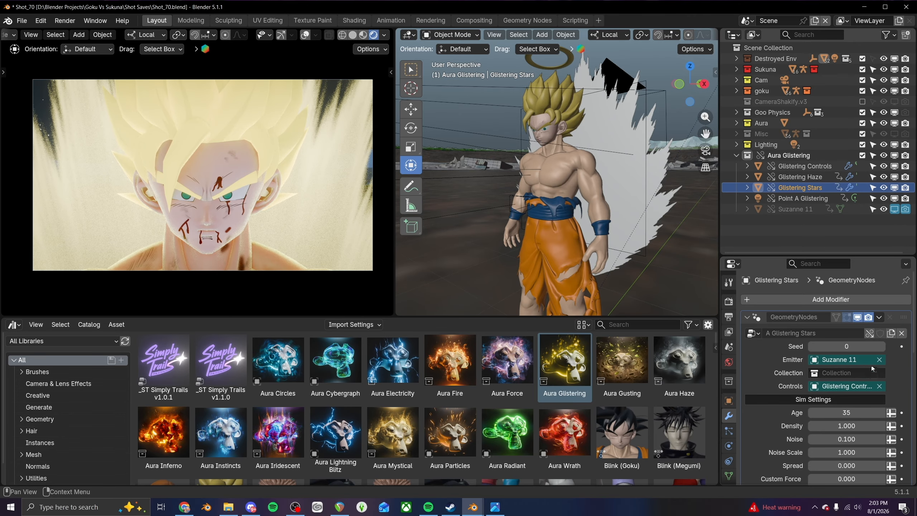
# - Switch the Asset Browser back to the Dope Sheet and set the Glistering Stars Emitter to Goku's body mesh
pyautogui.click(14, 324)
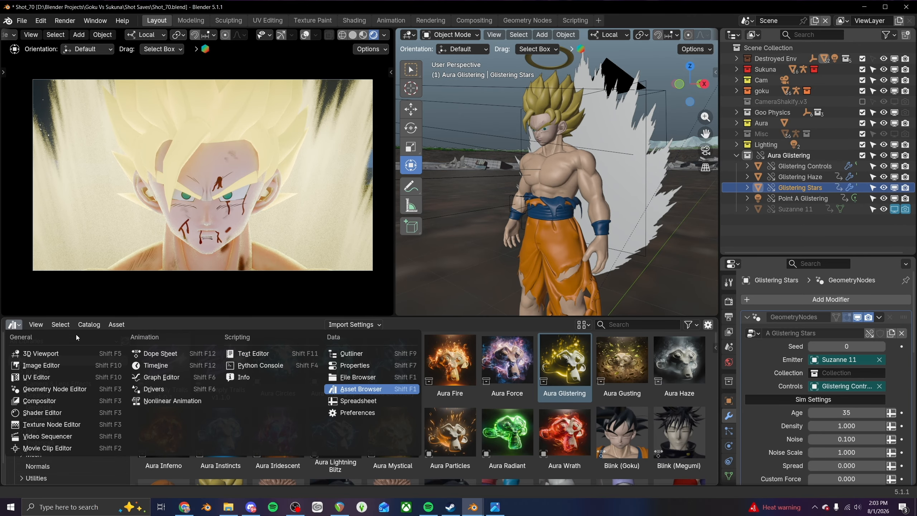
pyautogui.click(172, 353)
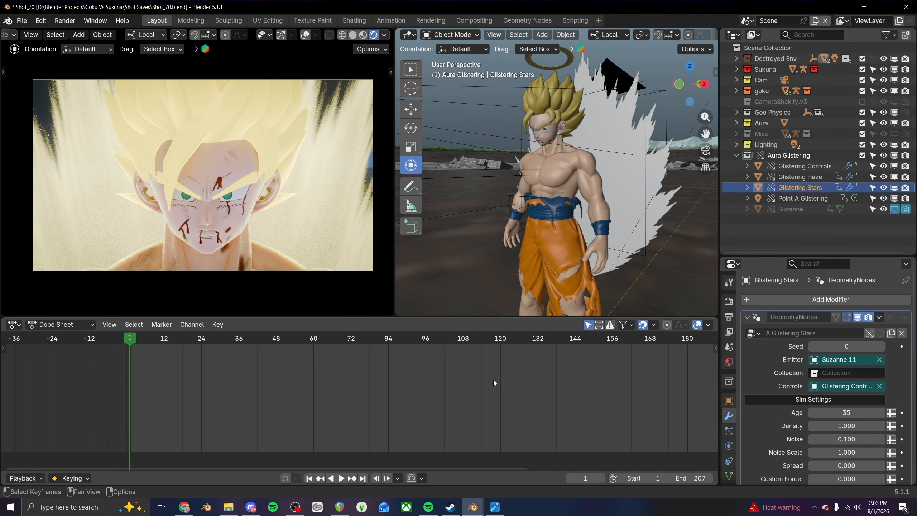
pyautogui.click(880, 360)
pyautogui.click(880, 360)
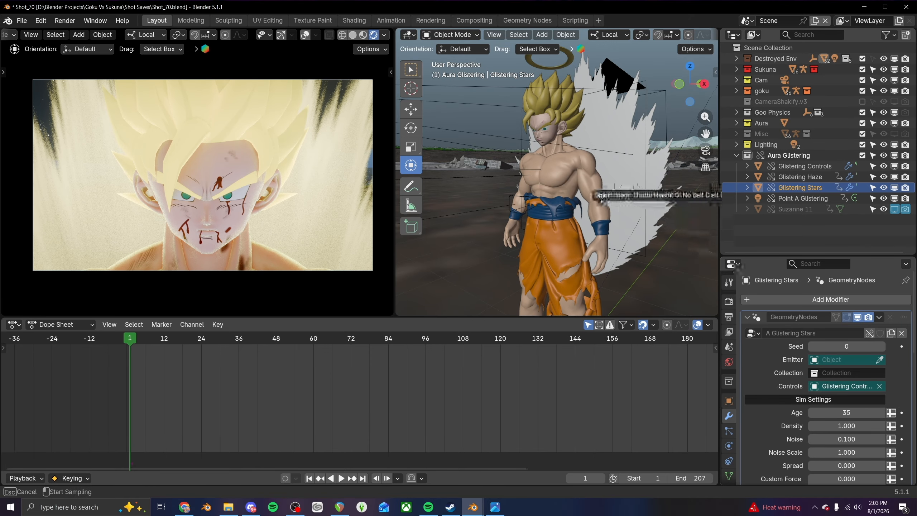
pyautogui.click(566, 180)
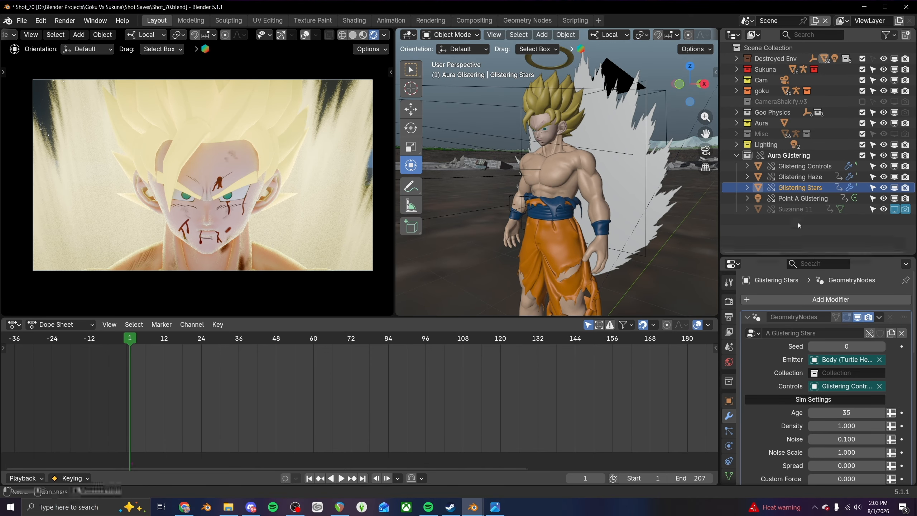
# - Replace the Glistering Haze modifier's Emitter with Goku's body mesh
pyautogui.click(799, 178)
pyautogui.click(879, 359)
pyautogui.click(879, 359)
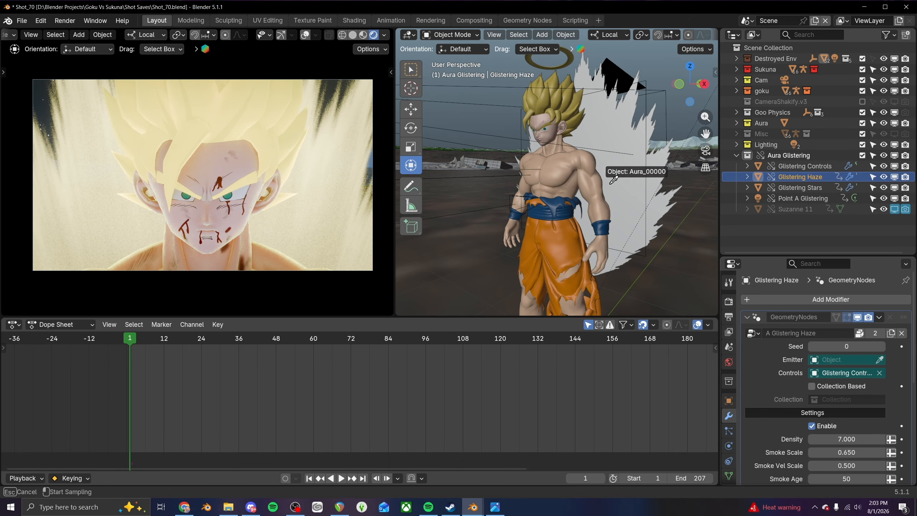
pyautogui.click(568, 174)
# - Set the End Frame of the Glistering Controls modifier to 300
pyautogui.click(797, 167)
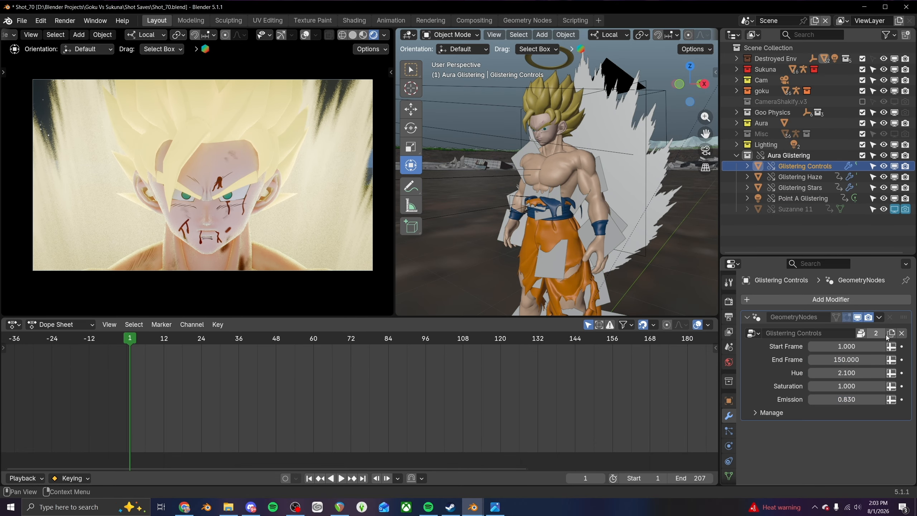
pyautogui.click(854, 359)
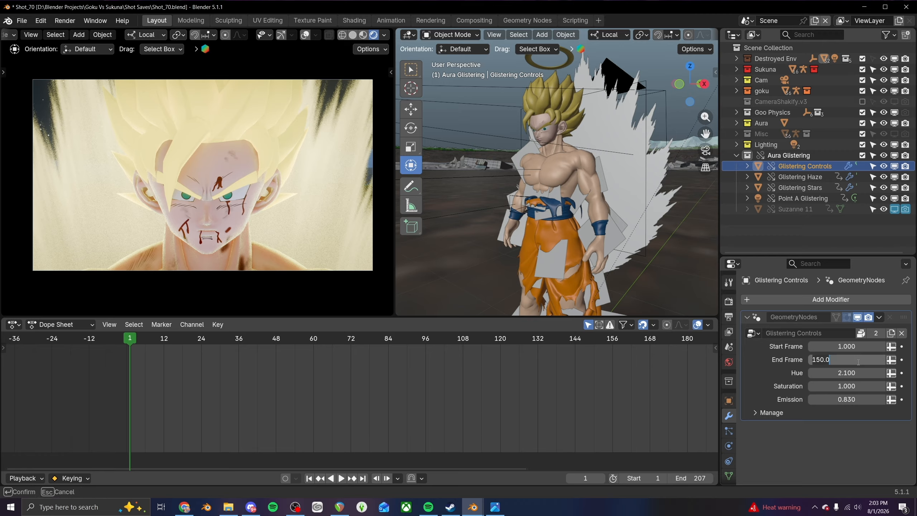
pyautogui.write('300')
pyautogui.press('Return')
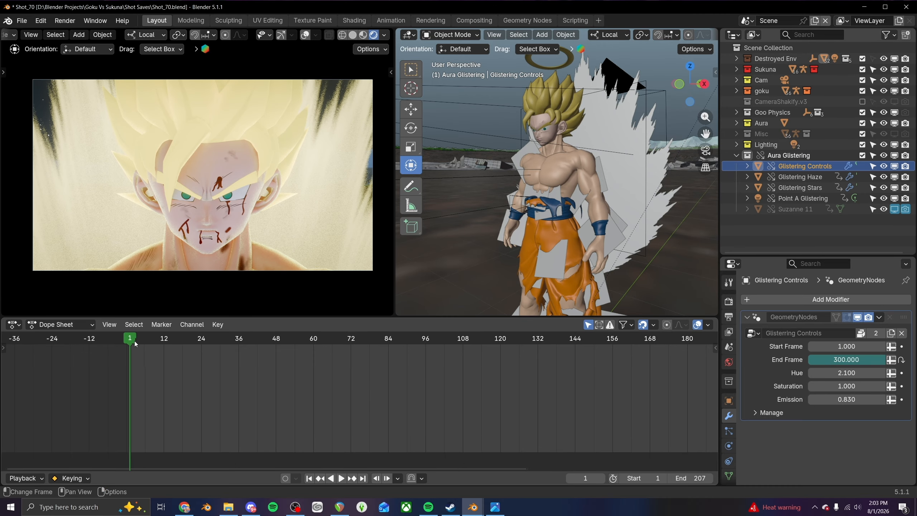
# - Move the playhead to frame 152, save the file and inspect the glistering effect around Goku's body
pyautogui.moveTo(134, 342); pyautogui.dragTo(600, 355)
pyautogui.scroll(4, 132, 205)
pyautogui.keyDown('shift'); pyautogui.moveTo(123, 199); pyautogui.dragTo(191, 209, button='middle'); pyautogui.keyUp('shift')
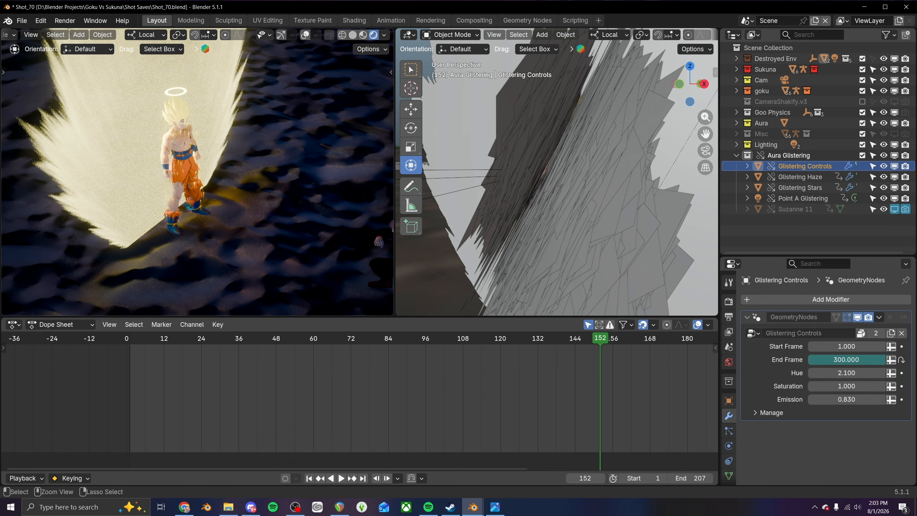
pyautogui.hotkey('ctrl', 's')
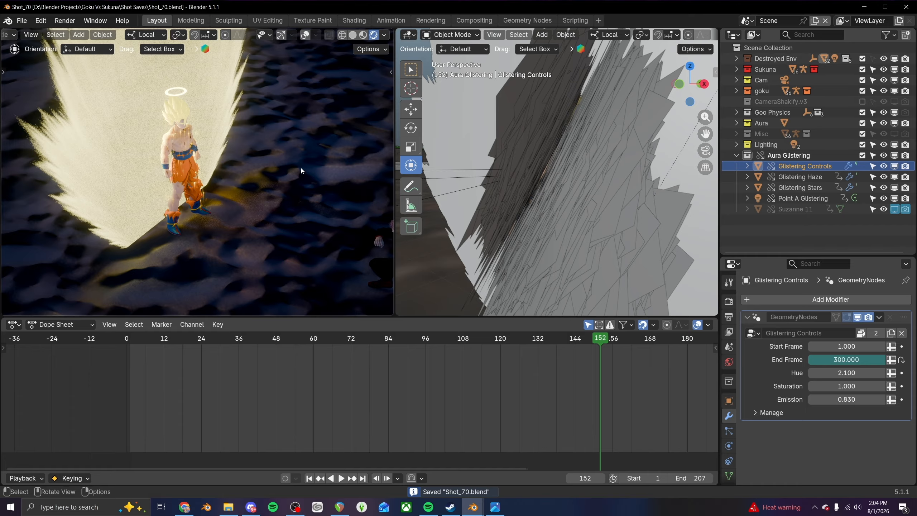
pyautogui.scroll(-5, 560, 198)
pyautogui.moveTo(560, 198)
pyautogui.mouseDown(button='middle')
pyautogui.moveTo(576, 203)
pyautogui.moveTo(565, 206)
pyautogui.mouseUp(button='middle')
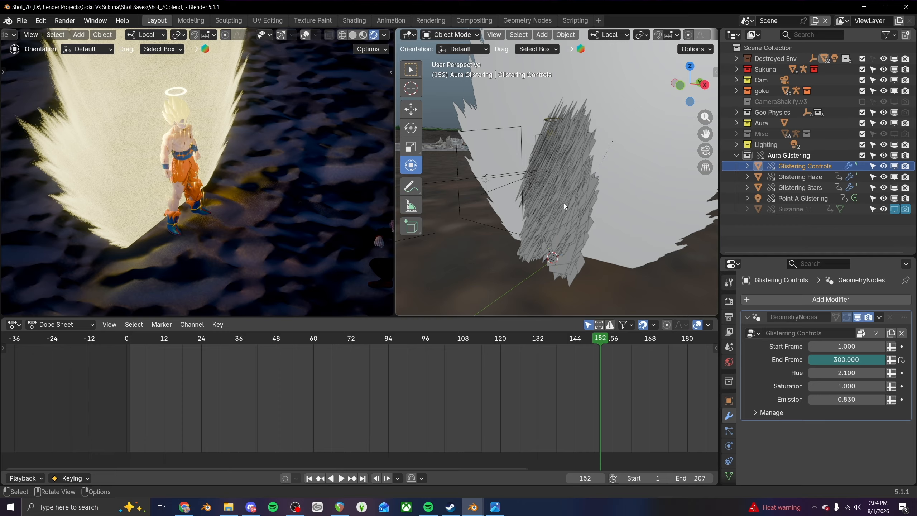
pyautogui.moveTo(561, 189)
pyautogui.mouseDown(button='middle')
pyautogui.moveTo(555, 175)
pyautogui.moveTo(609, 171)
pyautogui.moveTo(554, 173)
pyautogui.moveTo(562, 171)
pyautogui.moveTo(564, 201)
pyautogui.mouseUp(button='middle')
pyautogui.scroll(2, 569, 209)
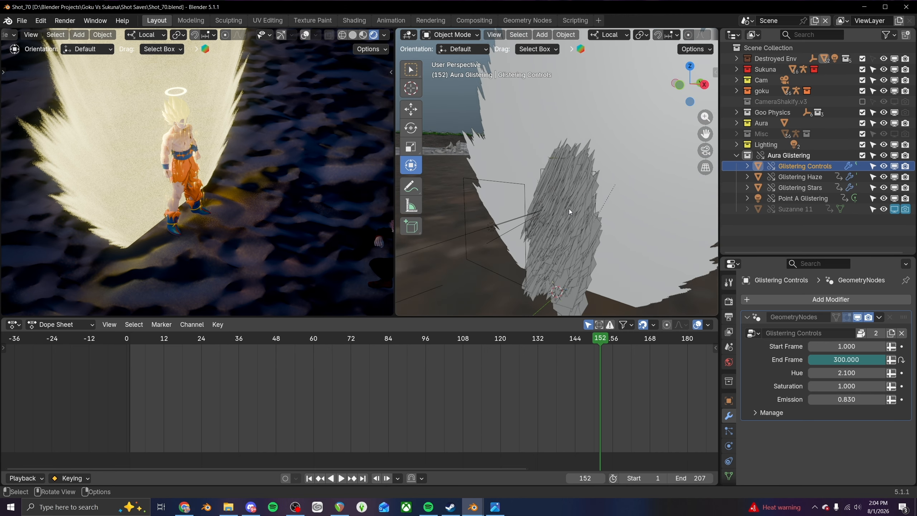
# - Collapse the Aura Glistering collection in the Outliner and give it the yellow color tag
pyautogui.click(735, 156)
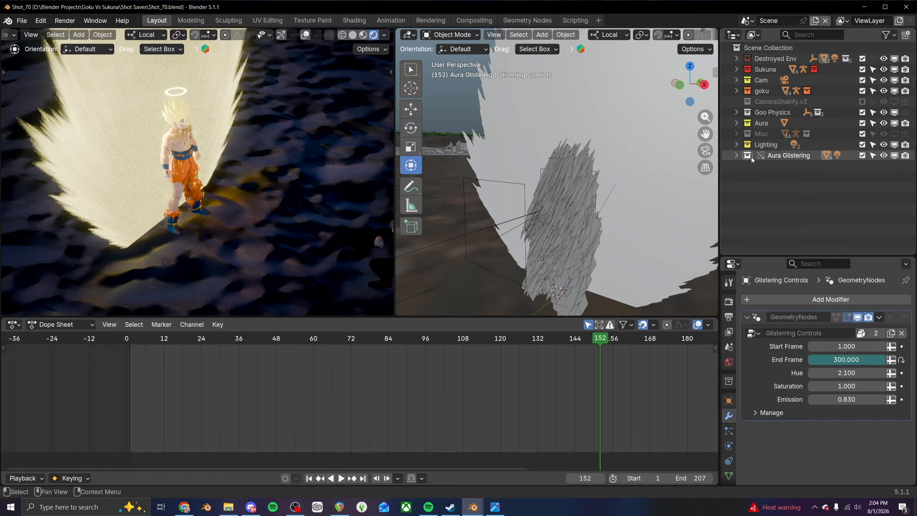
pyautogui.rightClick(752, 157)
pyautogui.click(773, 201)
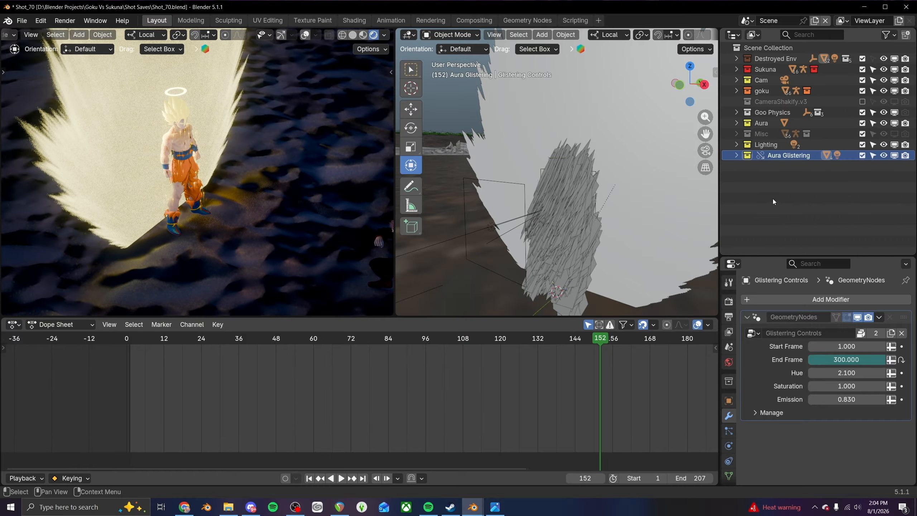
pyautogui.click(766, 167)
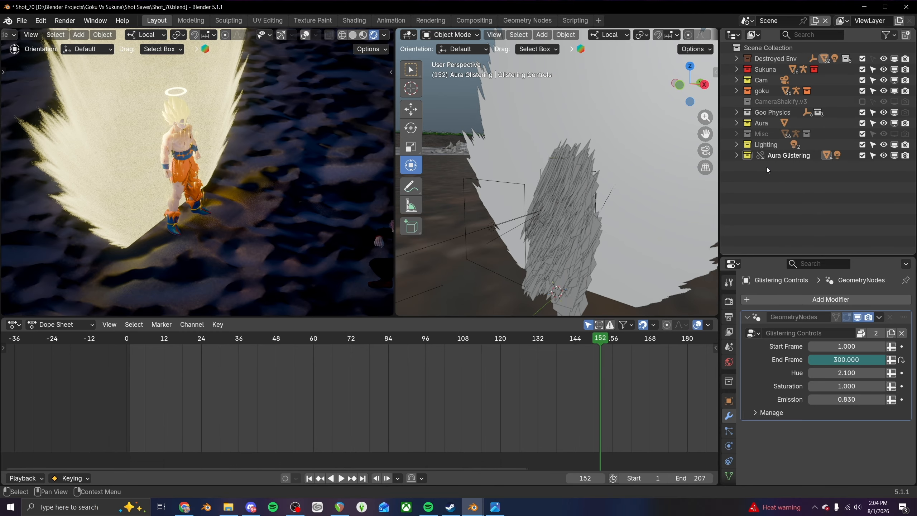
# - Switch the Dope Sheet area to the Asset Browser and disable the Aura Glistering collection in viewports
pyautogui.click(14, 325)
pyautogui.click(359, 389)
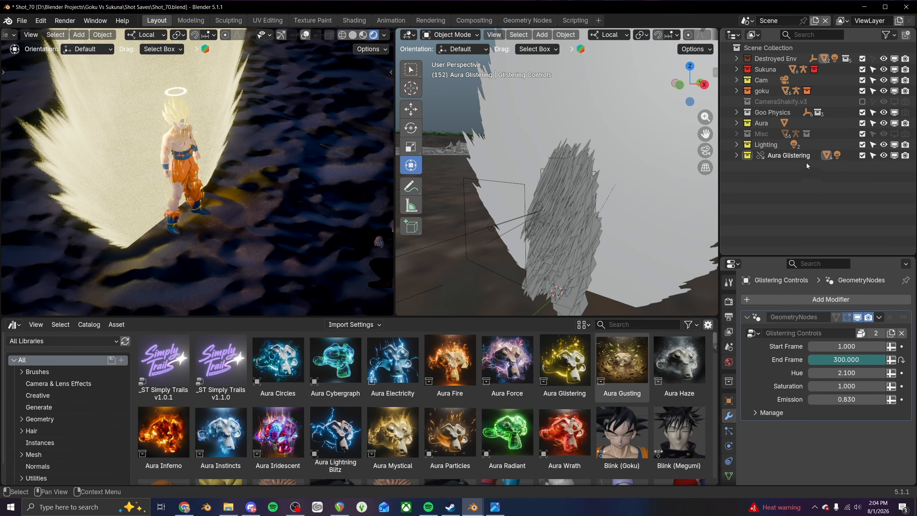
pyautogui.click(894, 155)
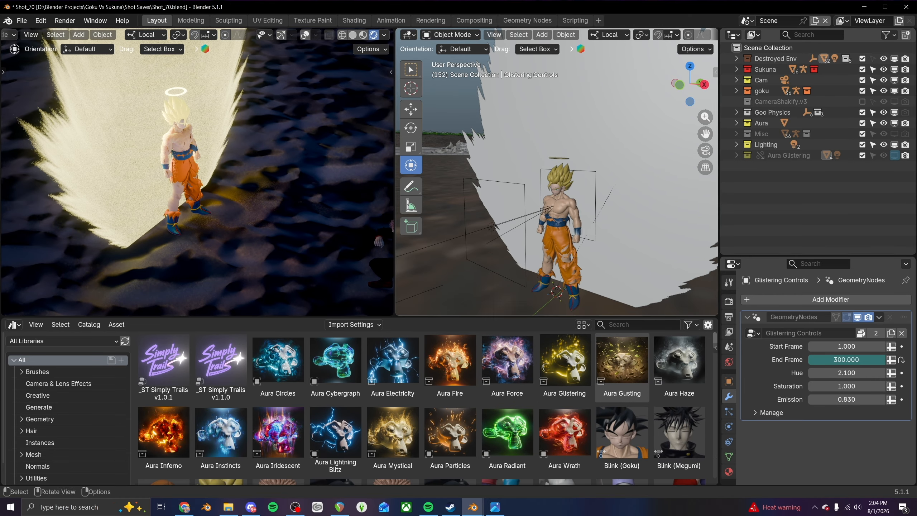
# - Add the Aura Lightning Blitz asset to the scene at Goku's torso
pyautogui.scroll(3, 629, 267)
pyautogui.click(623, 364)
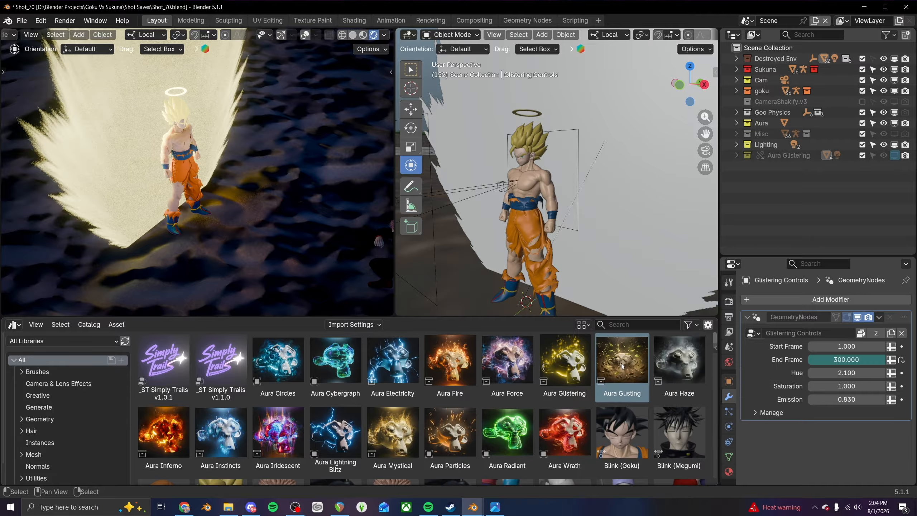
pyautogui.moveTo(335, 431); pyautogui.dragTo(530, 189)
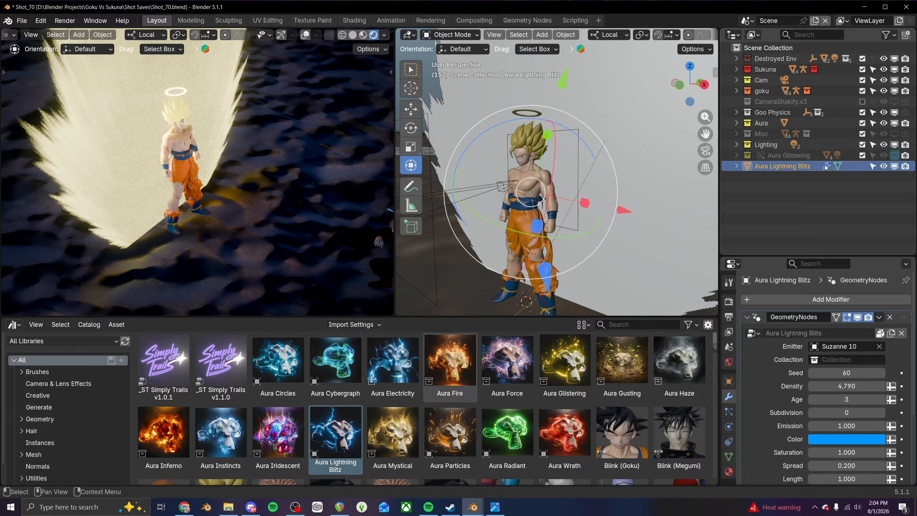
# - Toggle the Aura Glistering collection's viewport visibility to compare the view, leaving it enabled
pyautogui.click(798, 158)
pyautogui.click(894, 156)
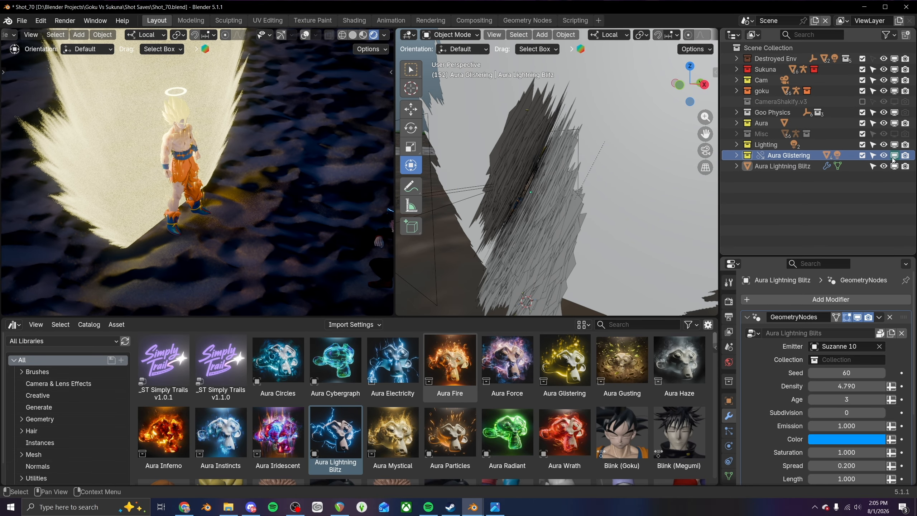
pyautogui.click(894, 156)
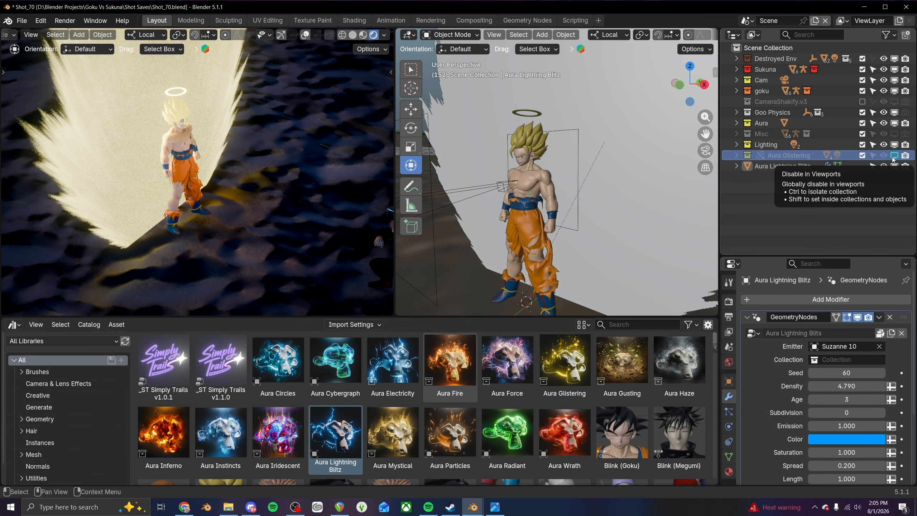
pyautogui.click(893, 156)
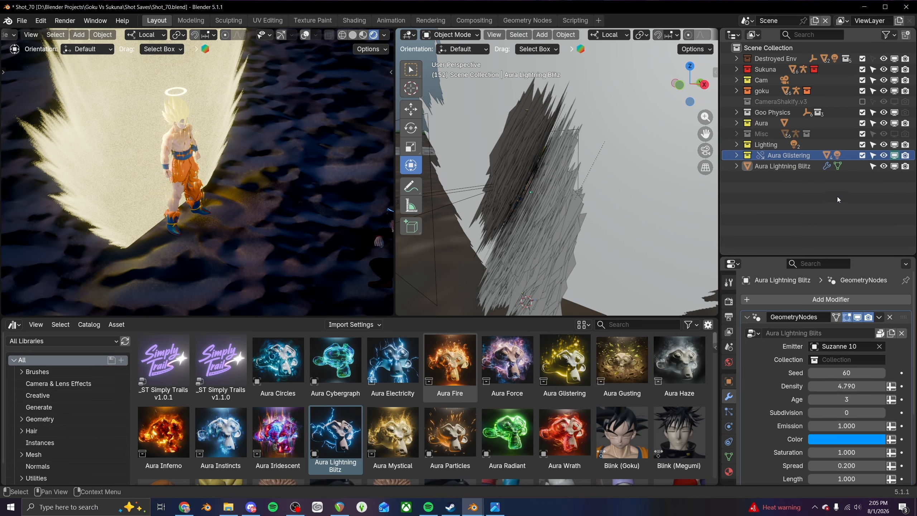
# - Back in the Dope Sheet, hide the Aura Glistering collection in viewports and move the playhead to frame 44
pyautogui.click(13, 324)
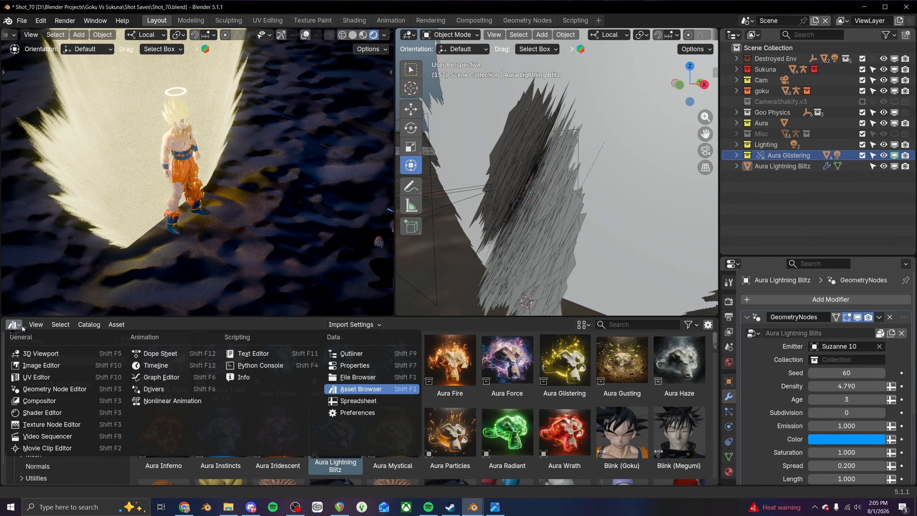
pyautogui.click(172, 358)
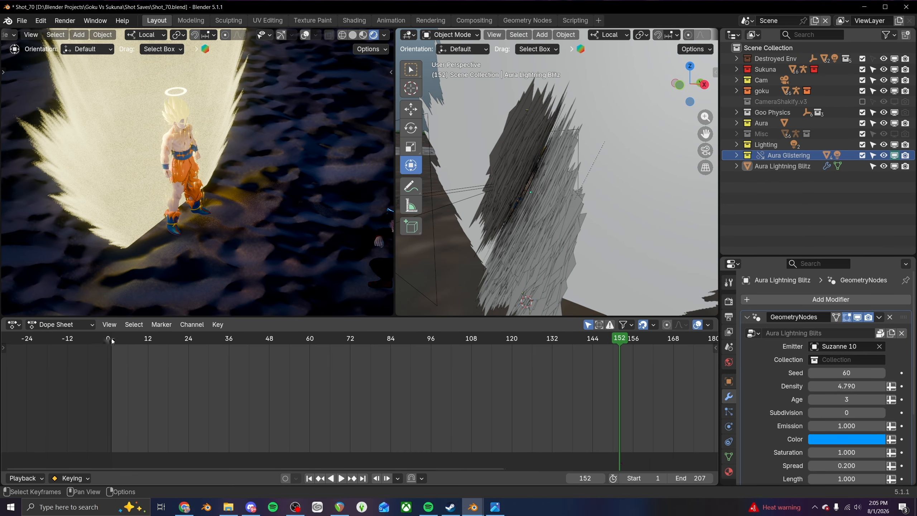
pyautogui.moveTo(111, 340); pyautogui.dragTo(128, 340)
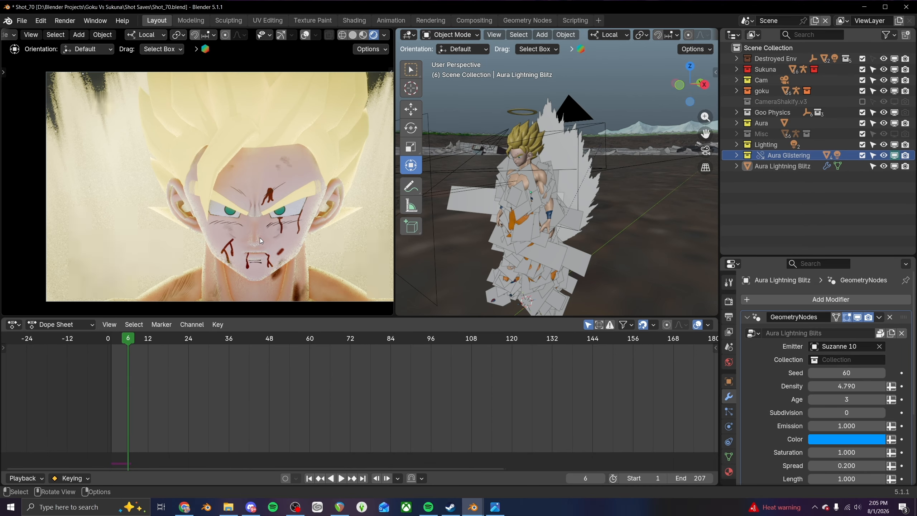
pyautogui.click(894, 155)
pyautogui.moveTo(128, 339); pyautogui.dragTo(256, 342)
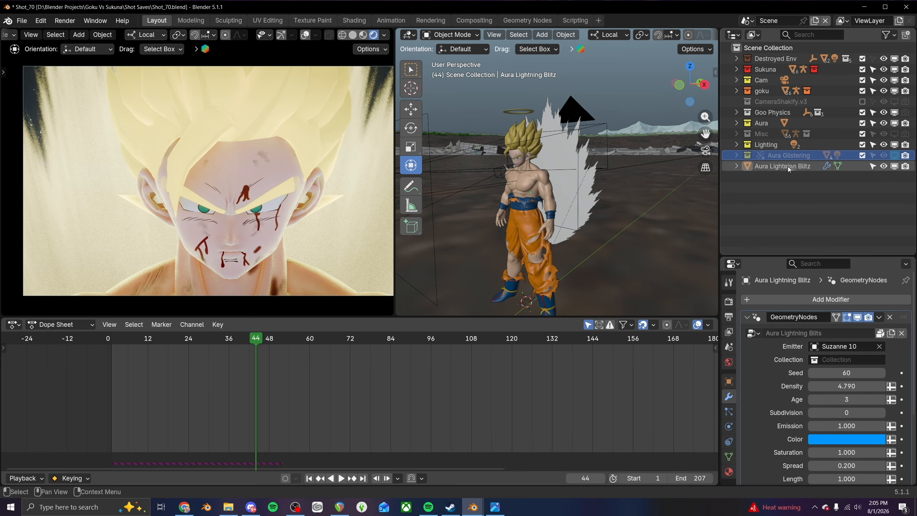
# - Enlarge the Properties editor and replace the Aura Lightning Blitz modifier's Emitter with Goku's body mesh
pyautogui.click(788, 167)
pyautogui.click(737, 166)
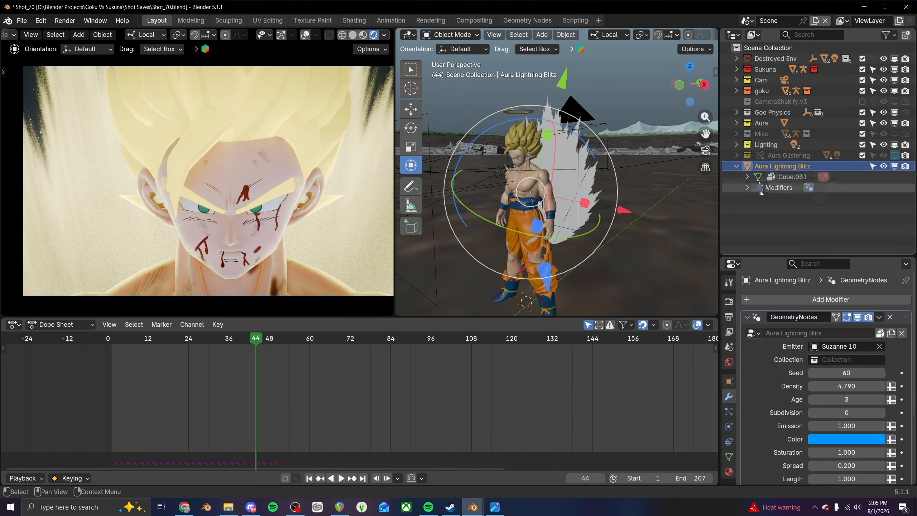
pyautogui.moveTo(815, 258); pyautogui.dragTo(815, 202)
pyautogui.click(880, 291)
pyautogui.click(879, 291)
pyautogui.click(527, 185)
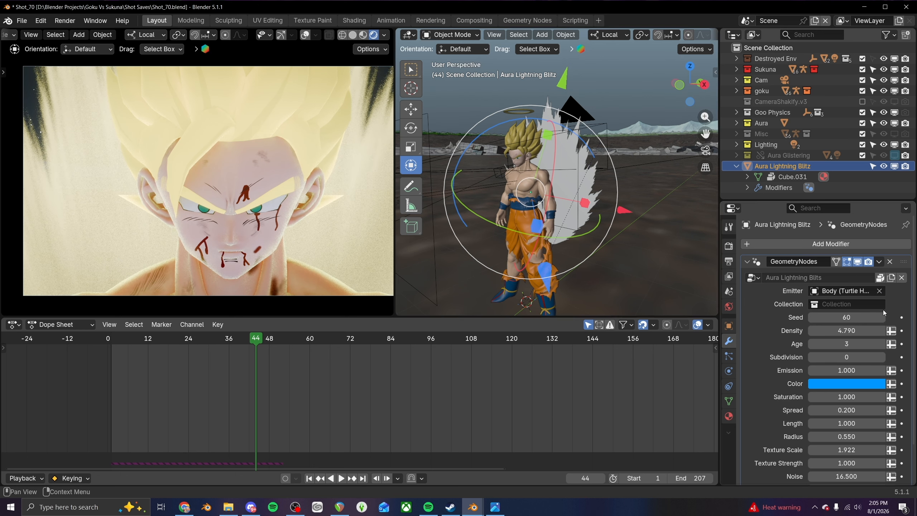
# - Play the animation and scrub between frames 54 and 66 to examine the lightning around Goku's body
pyautogui.click(123, 340)
pyautogui.press('space')
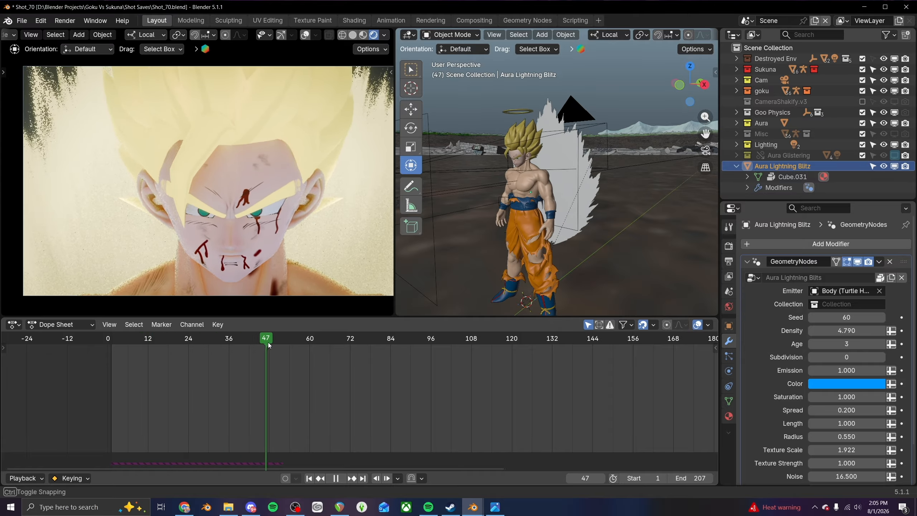
pyautogui.moveTo(317, 343)
pyautogui.mouseDown()
pyautogui.moveTo(251, 344)
pyautogui.moveTo(360, 342)
pyautogui.moveTo(330, 343)
pyautogui.mouseUp()
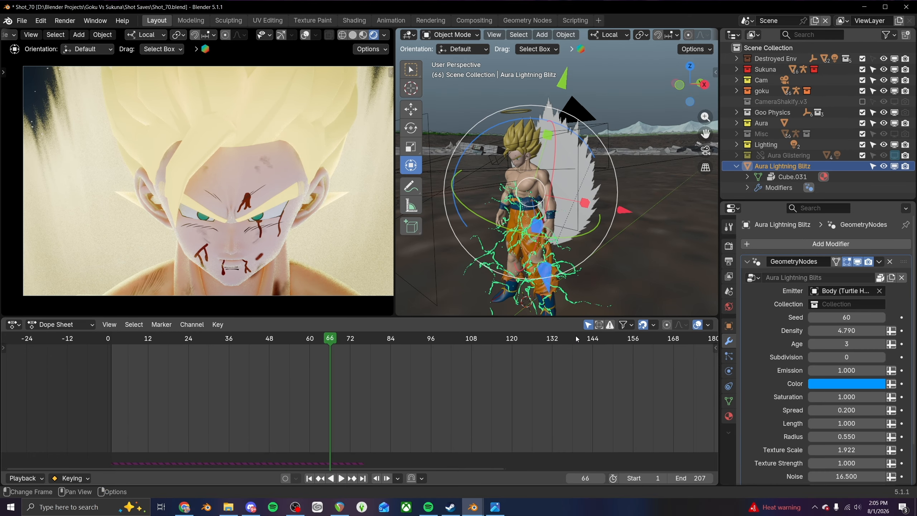
pyautogui.moveTo(258, 342); pyautogui.dragTo(290, 353)
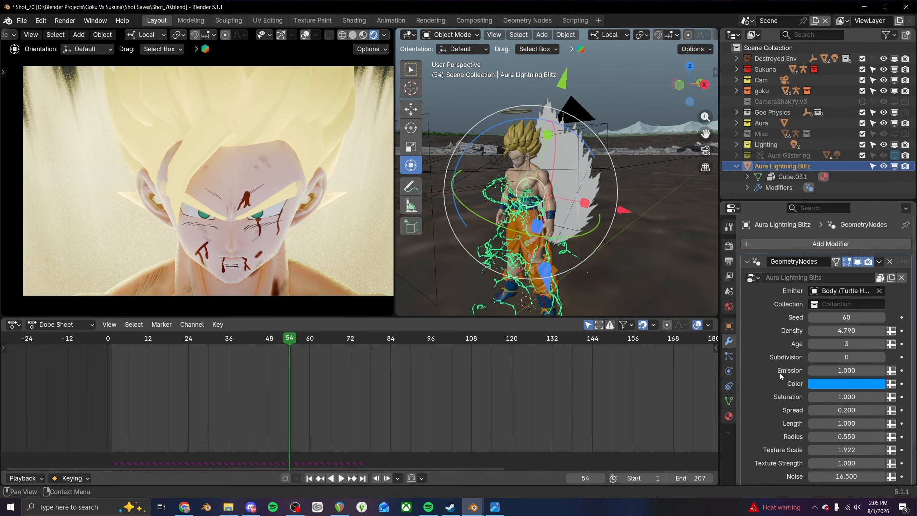
pyautogui.scroll(-3, 779, 374)
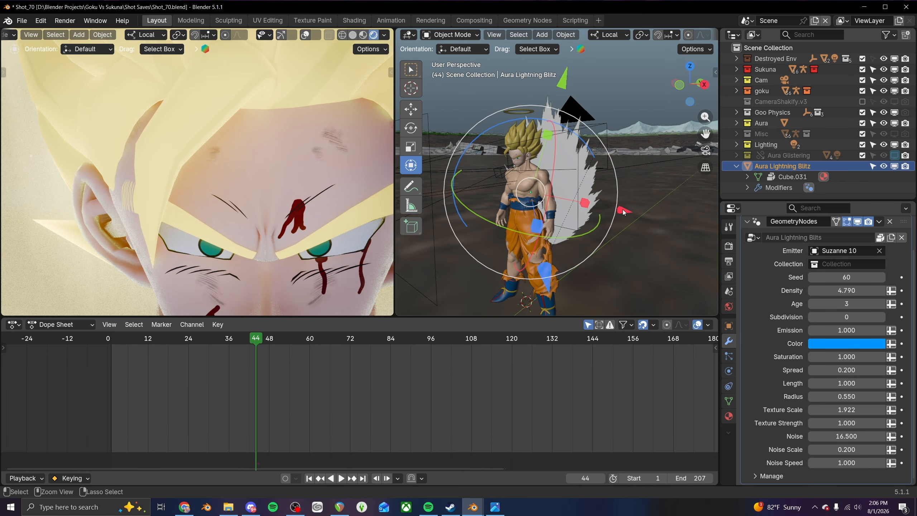
# - Undo the Aura Lightning Blitz changes until the asset is removed and Aura Glistering is hidden in viewports
pyautogui.click(623, 210)
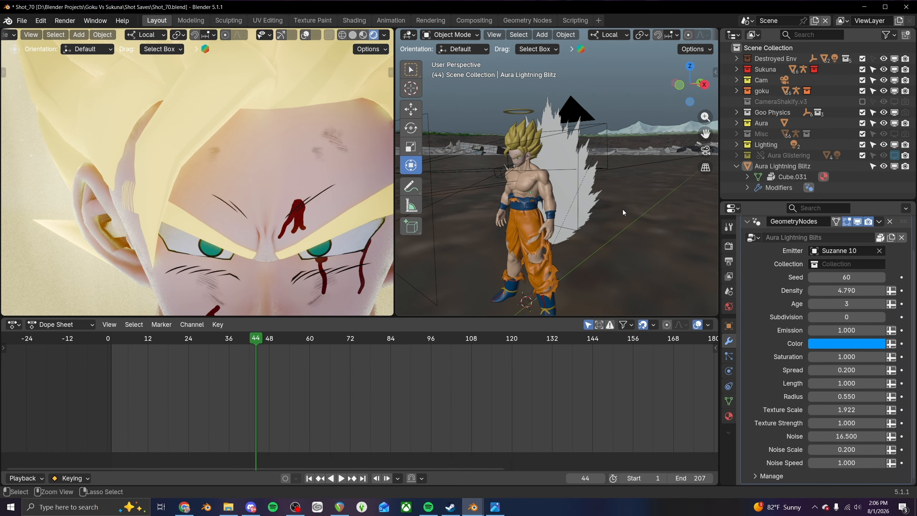
pyautogui.hotkey('shift', 'Left')
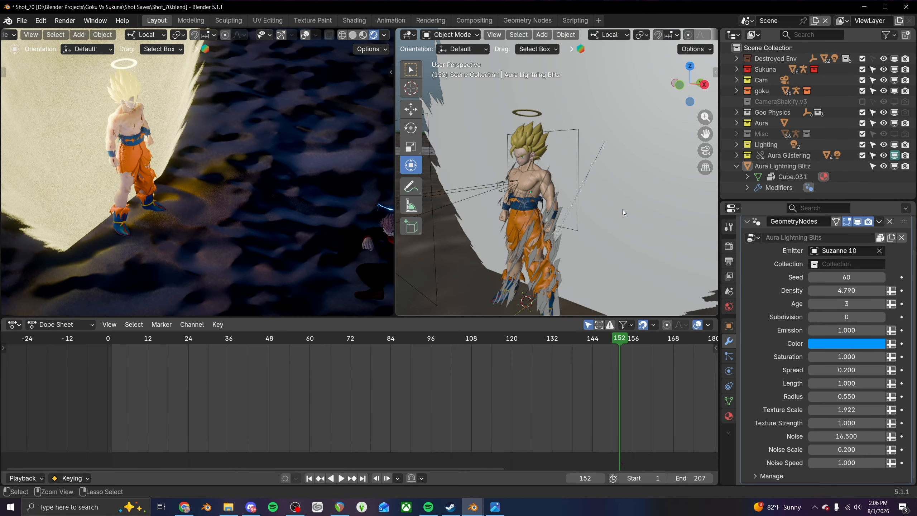
pyautogui.hotkey('ctrl', 'z')
pyautogui.hotkey('ctrl', 'z')
pyautogui.hotkey('ctrl', 'z')
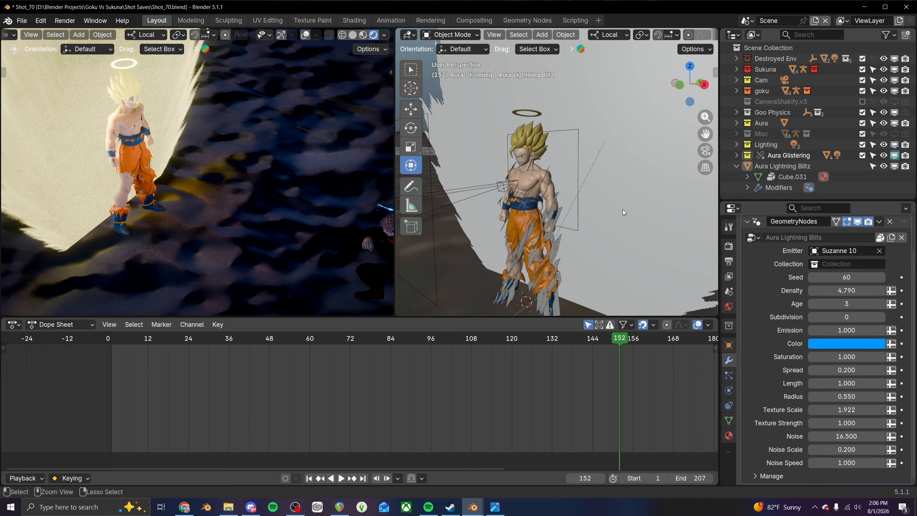
pyautogui.hotkey('ctrl', 'z')
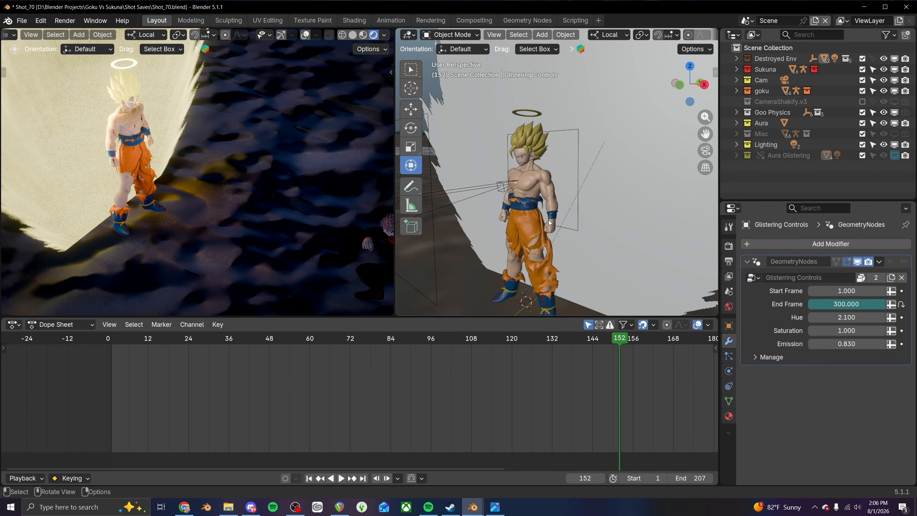
# - Reopen the Asset Browser and place the Aura Electricity collection asset at Goku's waist
pyautogui.click(14, 324)
pyautogui.click(52, 413)
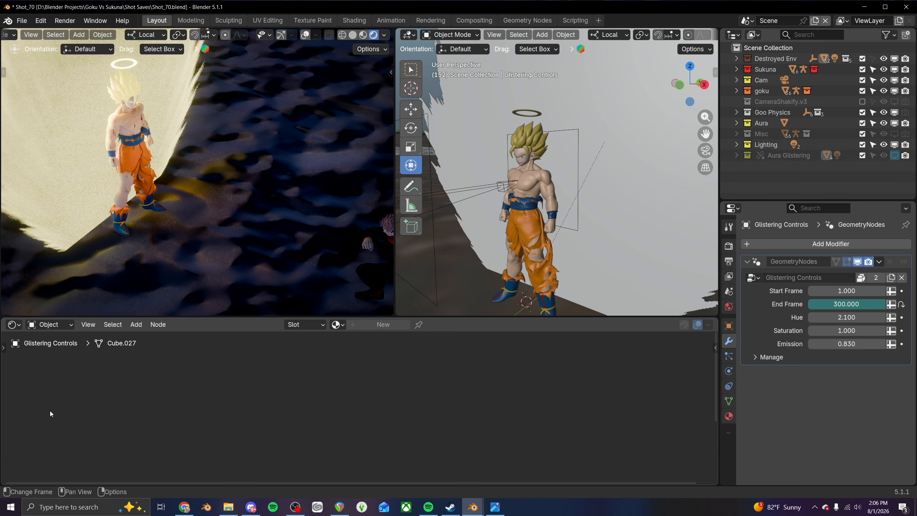
pyautogui.click(14, 324)
pyautogui.click(348, 389)
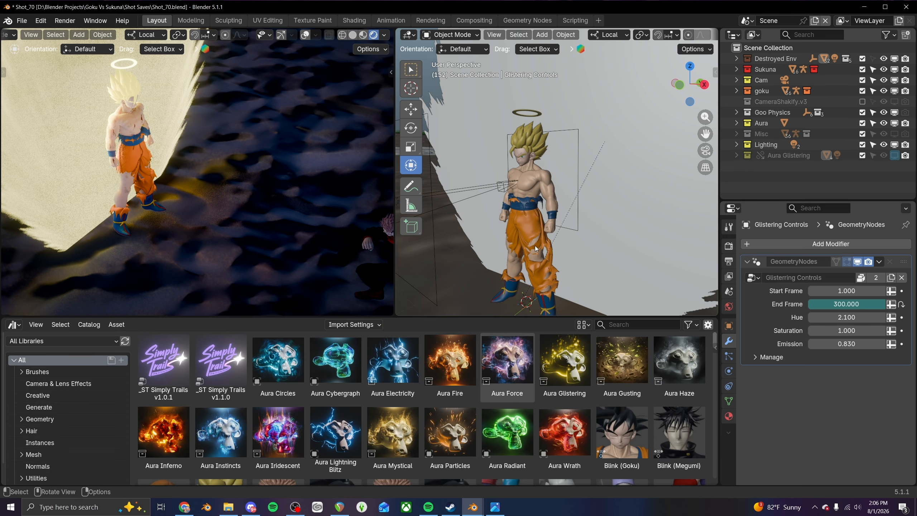
pyautogui.scroll(1, 535, 249)
pyautogui.moveTo(389, 356); pyautogui.dragTo(520, 208)
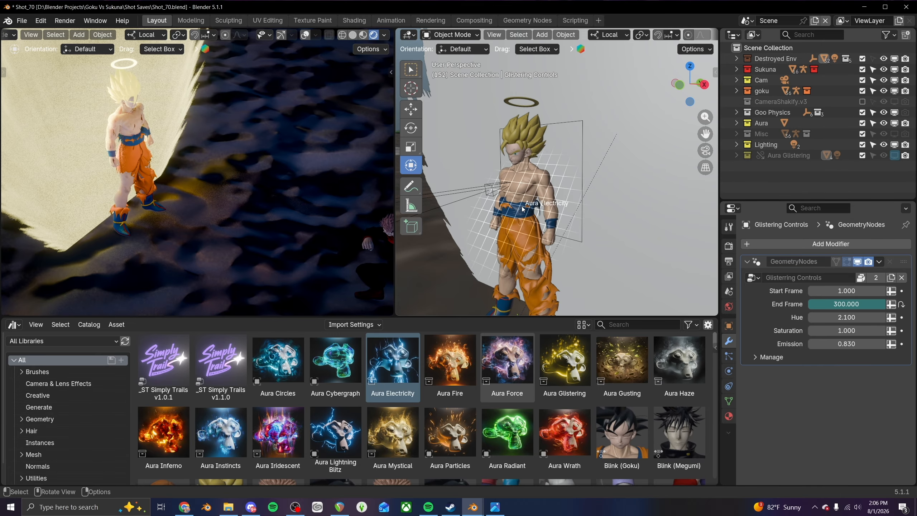
pyautogui.moveTo(538, 207); pyautogui.dragTo(539, 208)
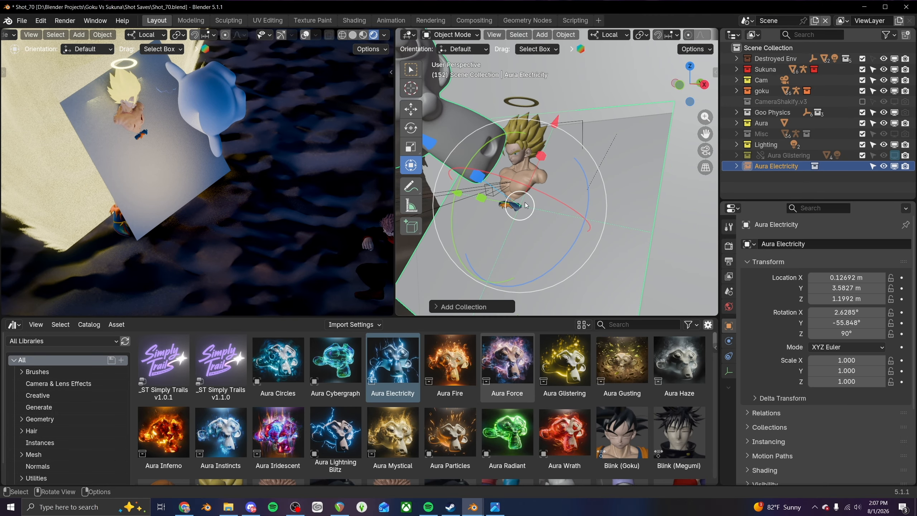
# - Make a library override of the Aura Electricity collection instance using the Selected & Content option
pyautogui.rightClick(767, 167)
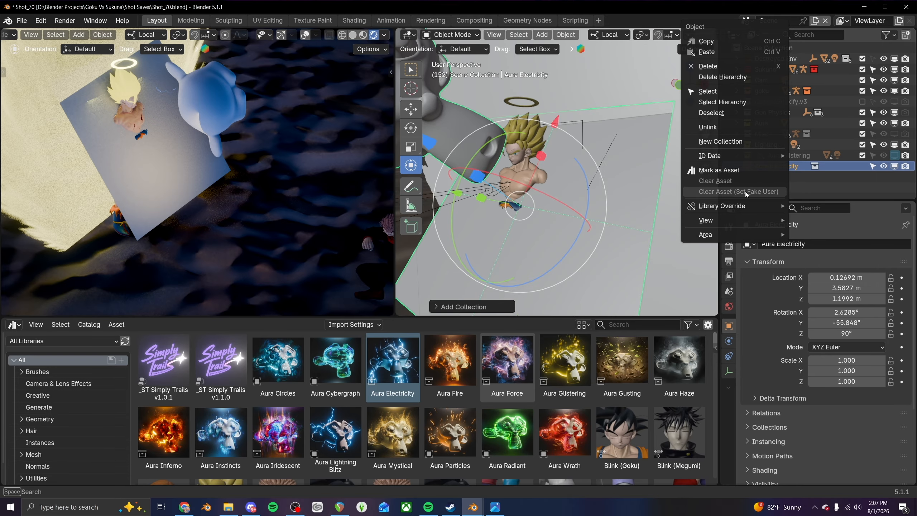
pyautogui.moveTo(733, 206)
pyautogui.moveTo(824, 207)
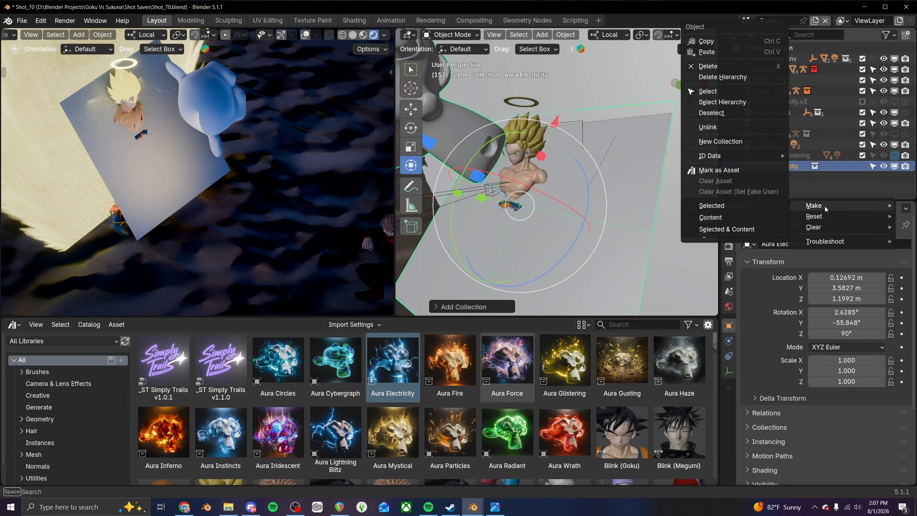
pyautogui.click(718, 229)
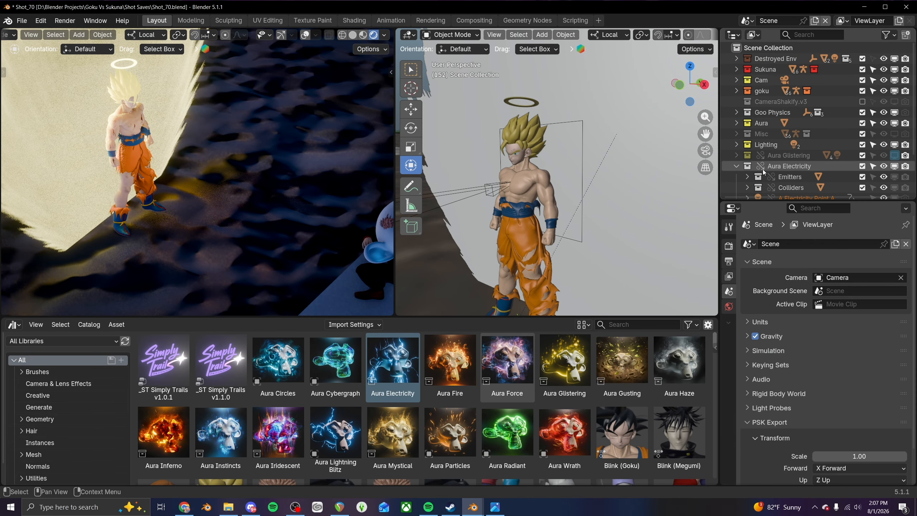
# - Apply a Selected & Content library override to everything inside Aura Electricity, from Emitters down to Small Charges
pyautogui.scroll(-4, 765, 159)
pyautogui.click(792, 124)
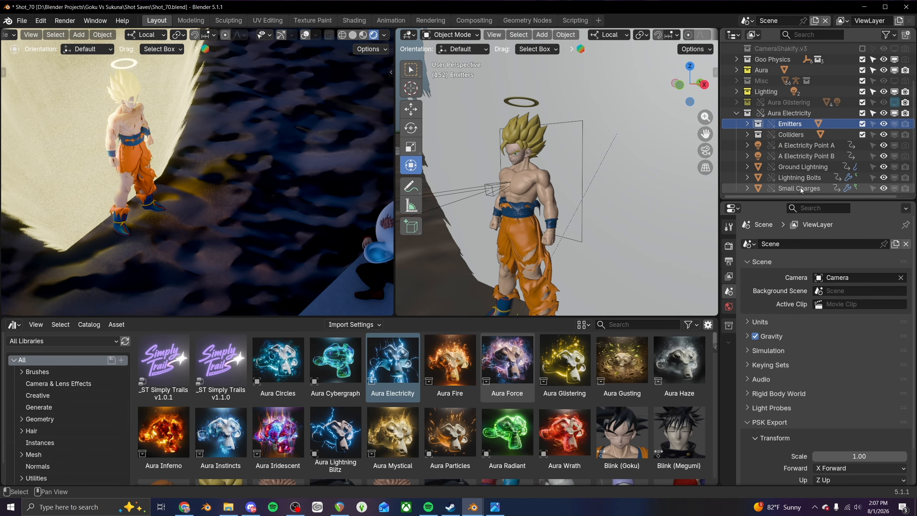
pyautogui.keyDown('shift'); pyautogui.click(800, 188); pyautogui.keyUp('shift')
pyautogui.rightClick(801, 164)
pyautogui.moveTo(770, 207)
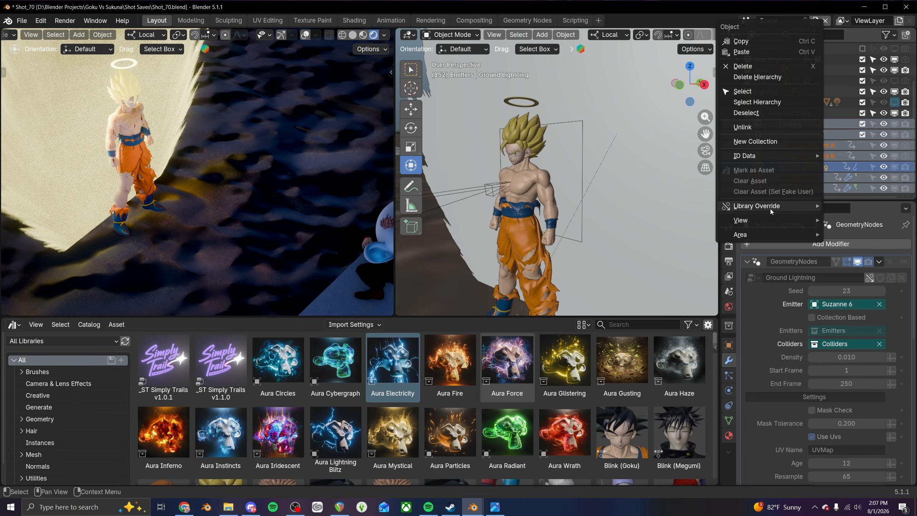
pyautogui.moveTo(715, 207)
pyautogui.click(756, 229)
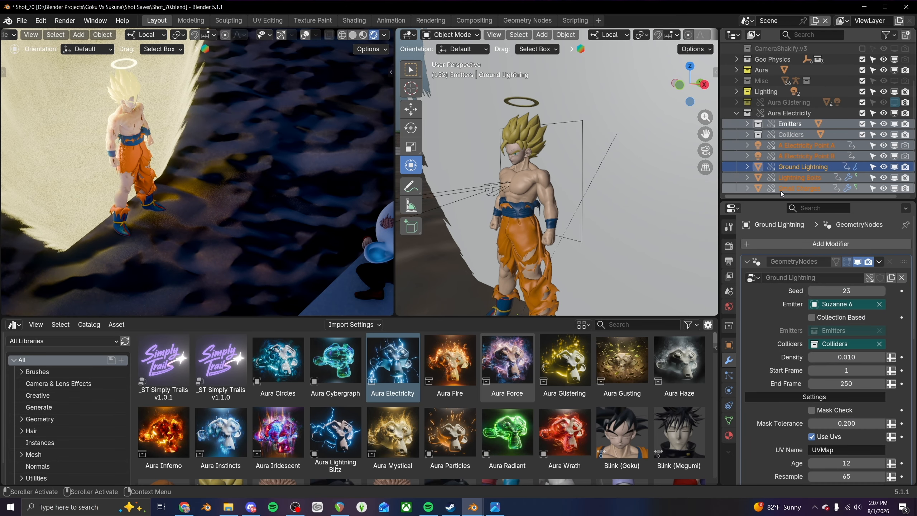
# - Enlarge the Outliner and the 3D viewports, and make Small Charges the active object
pyautogui.moveTo(807, 199); pyautogui.dragTo(811, 281)
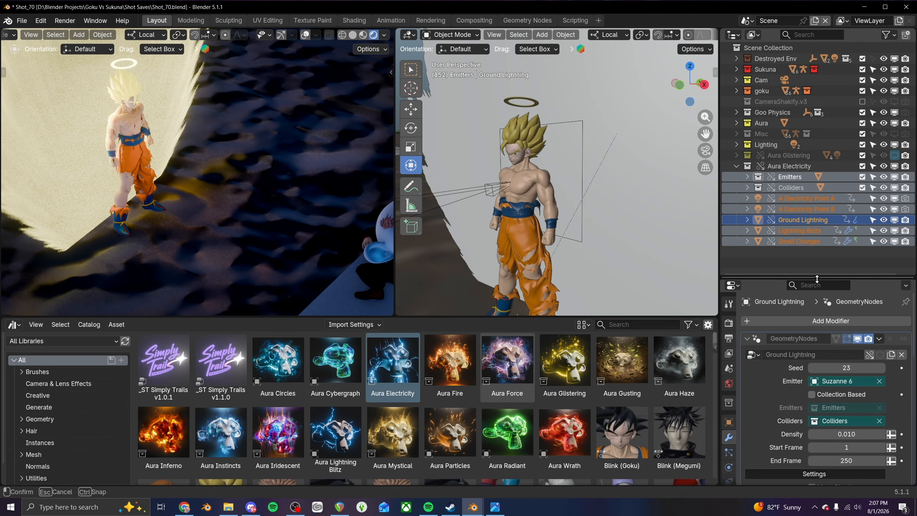
pyautogui.click(805, 242)
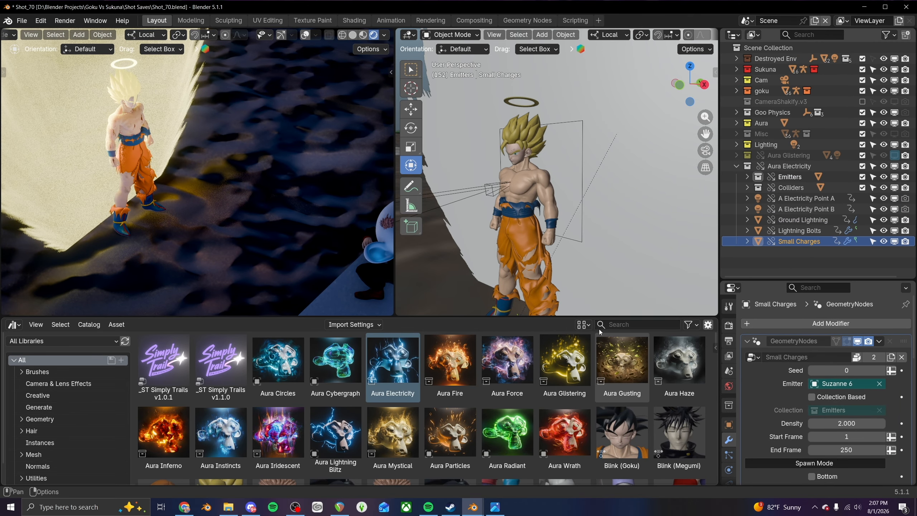
pyautogui.moveTo(614, 317); pyautogui.dragTo(614, 399)
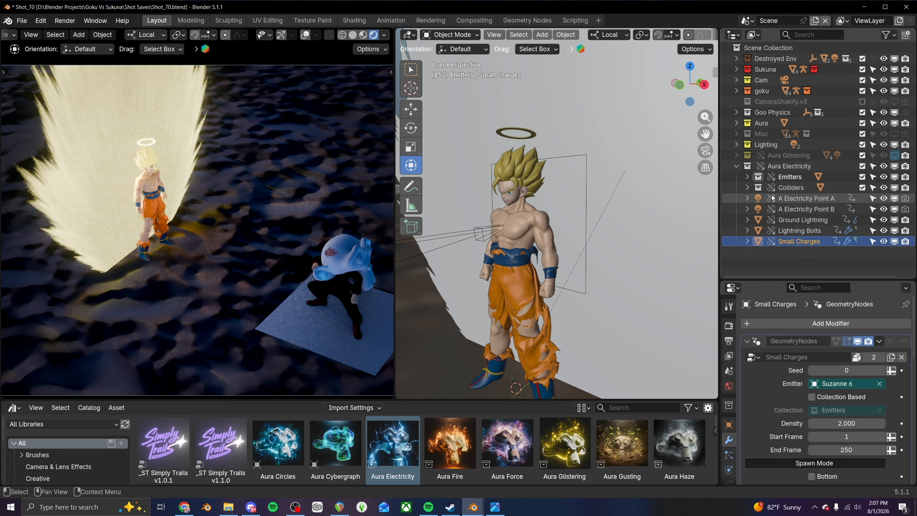
# - Disable the Colliders and Emitters collections of Aura Electricity in viewports
pyautogui.click(801, 188)
pyautogui.click(883, 187)
pyautogui.click(883, 188)
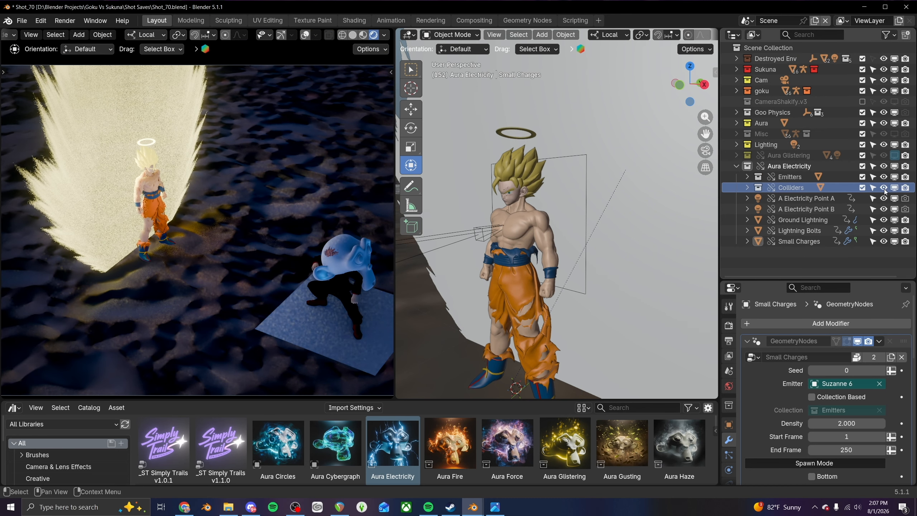
pyautogui.click(897, 188)
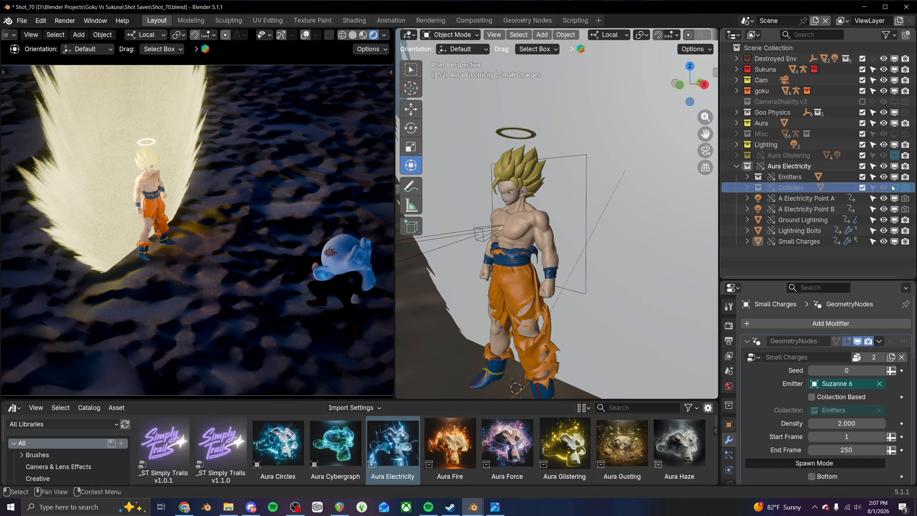
pyautogui.click(795, 178)
pyautogui.click(884, 178)
pyautogui.click(884, 177)
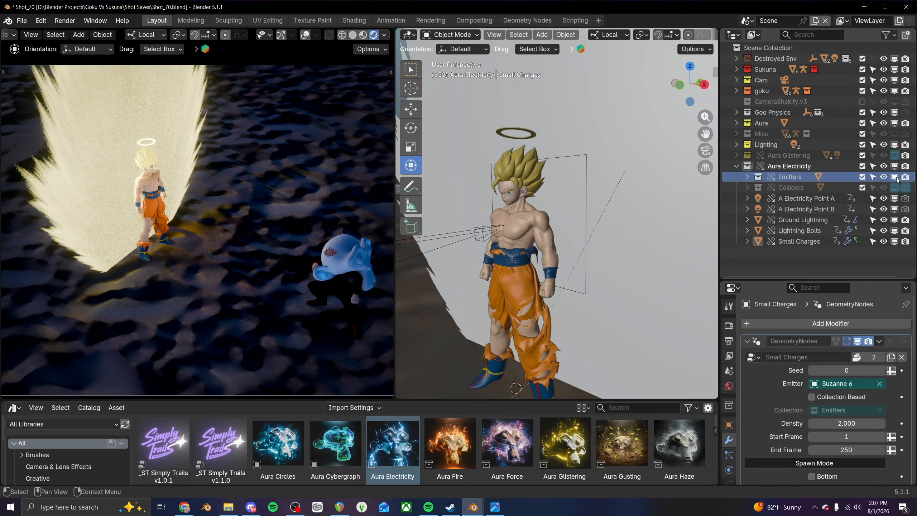
pyautogui.click(897, 177)
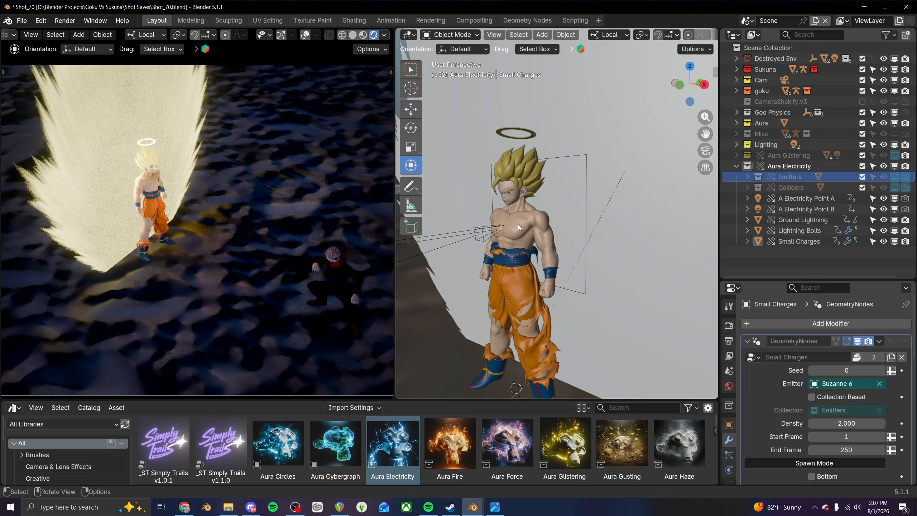
# - Replace the Emitter of the Small Charges, Lightning Bolts and Ground Lightning modifiers with Goku's body mesh
pyautogui.click(807, 242)
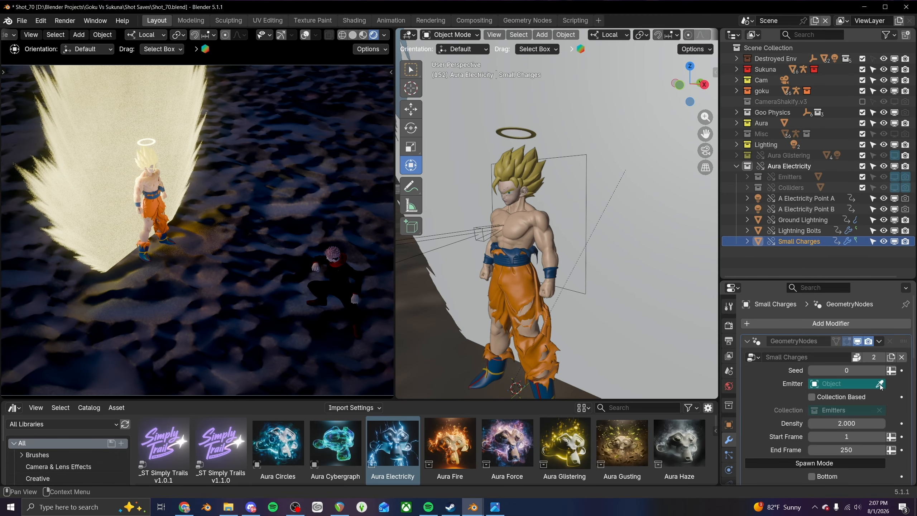
pyautogui.click(880, 384)
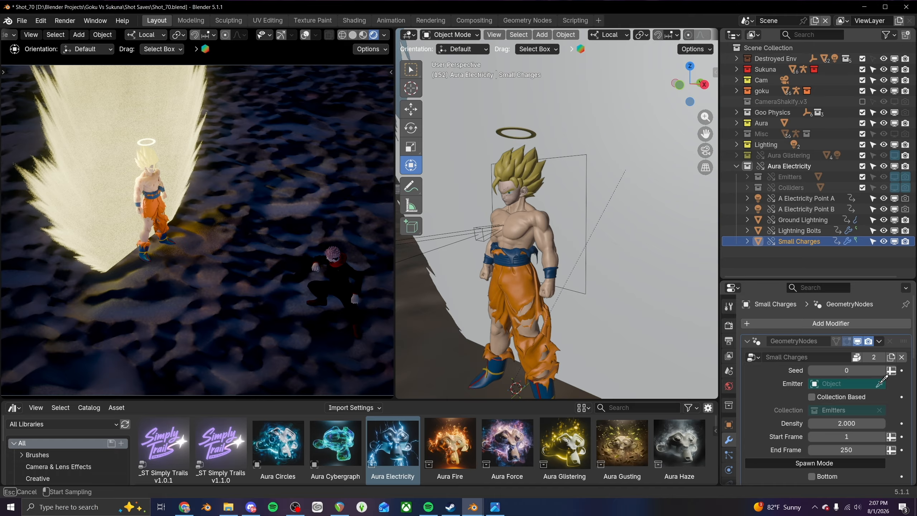
pyautogui.click(522, 237)
pyautogui.click(810, 231)
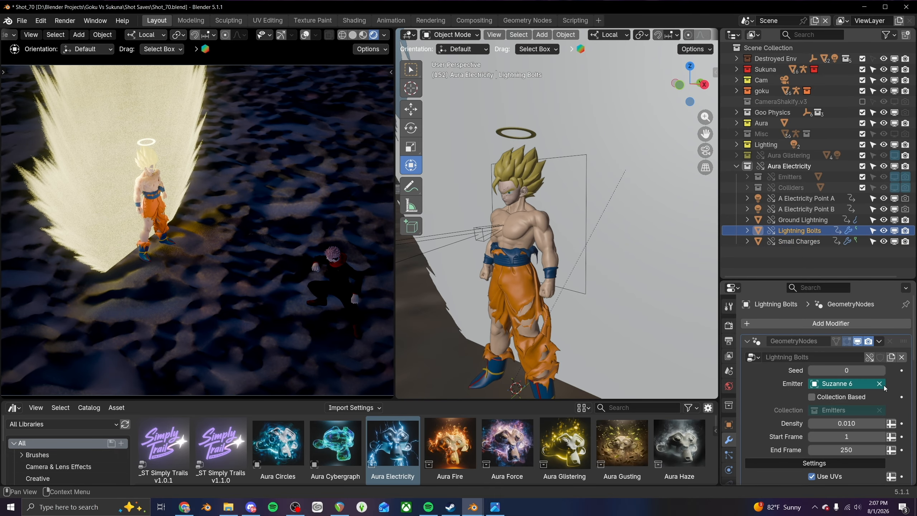
pyautogui.click(880, 384)
pyautogui.click(524, 233)
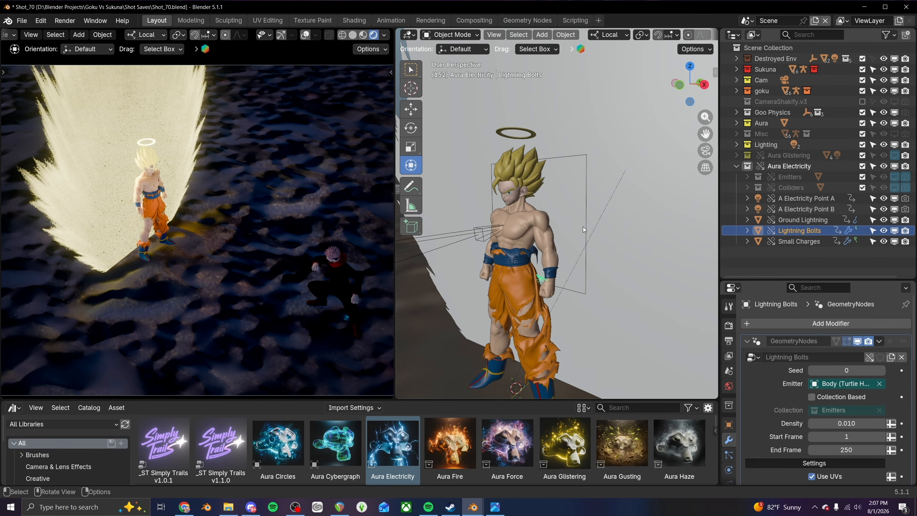
pyautogui.click(790, 221)
pyautogui.click(880, 384)
pyautogui.click(524, 221)
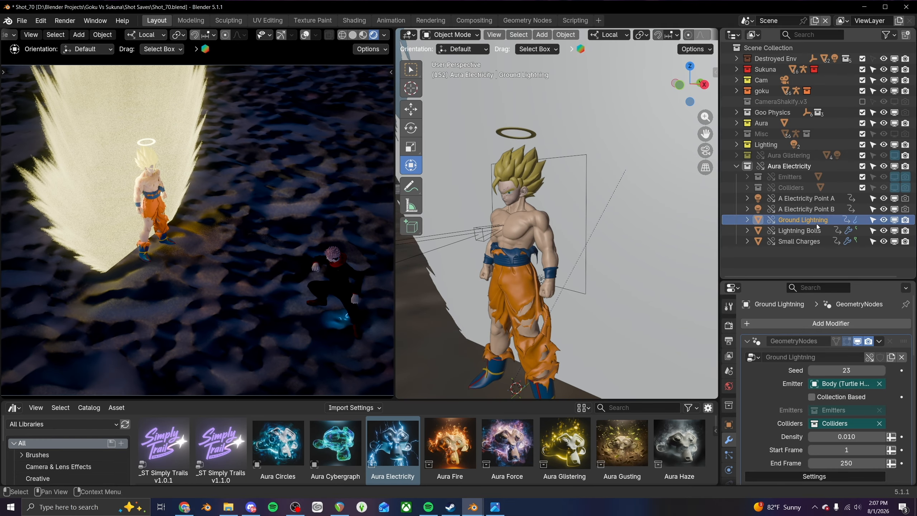
# - Disable the A Electricity Point A and A Electricity Point B lights in viewports
pyautogui.click(805, 209)
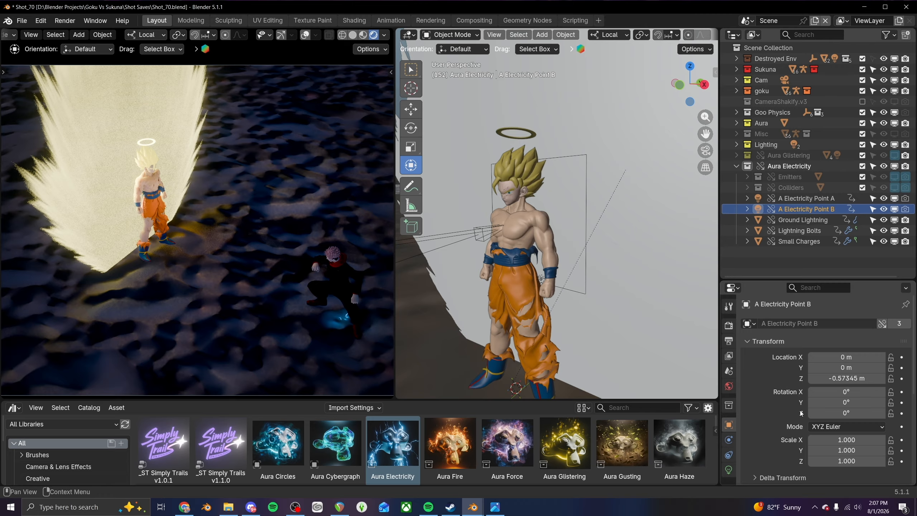
pyautogui.click(729, 453)
pyautogui.click(729, 470)
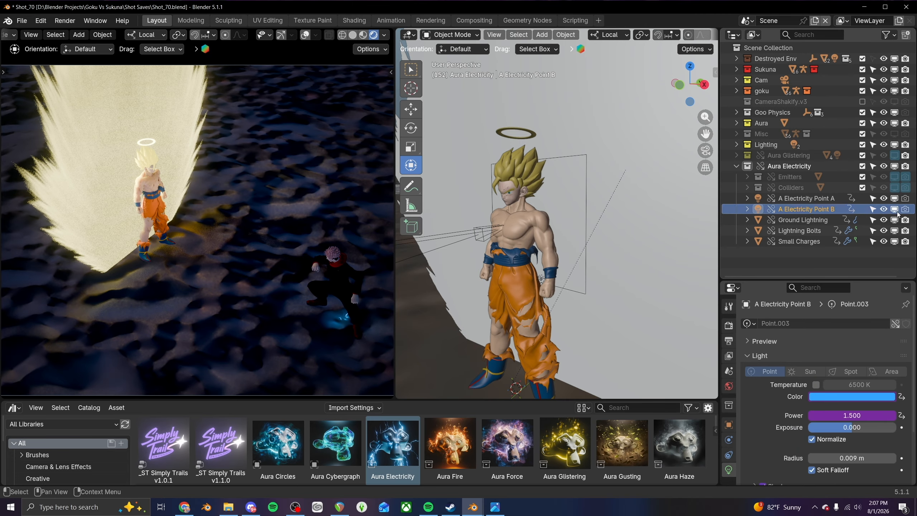
pyautogui.moveTo(893, 210); pyautogui.dragTo(895, 199)
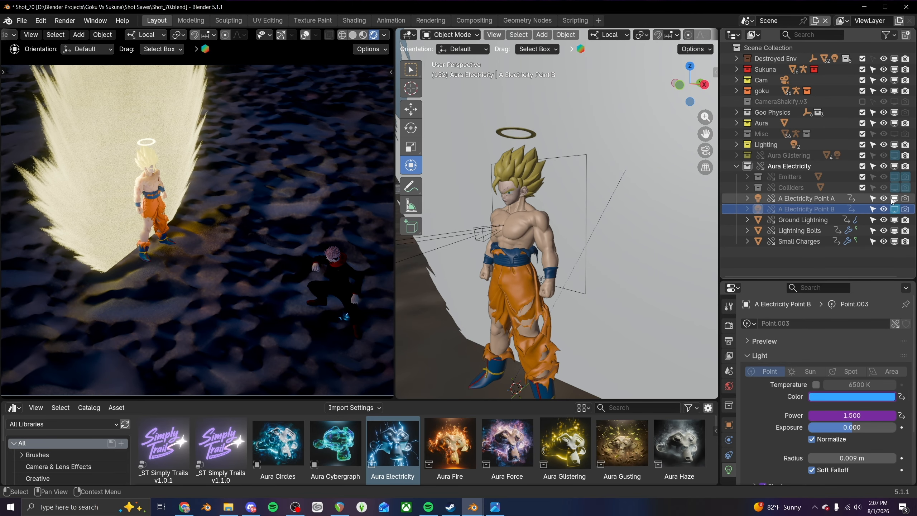
pyautogui.click(894, 198)
# - Inspect the lightning near Sukuna's legs, replace the Asset Browser with the Dope Sheet and go to frame 148
pyautogui.keyDown('shift'); pyautogui.moveTo(274, 319); pyautogui.dragTo(177, 239, button='middle'); pyautogui.keyUp('shift')
pyautogui.scroll(7, 177, 239)
pyautogui.keyDown('shift'); pyautogui.moveTo(295, 270); pyautogui.dragTo(231, 264, button='middle'); pyautogui.keyUp('shift')
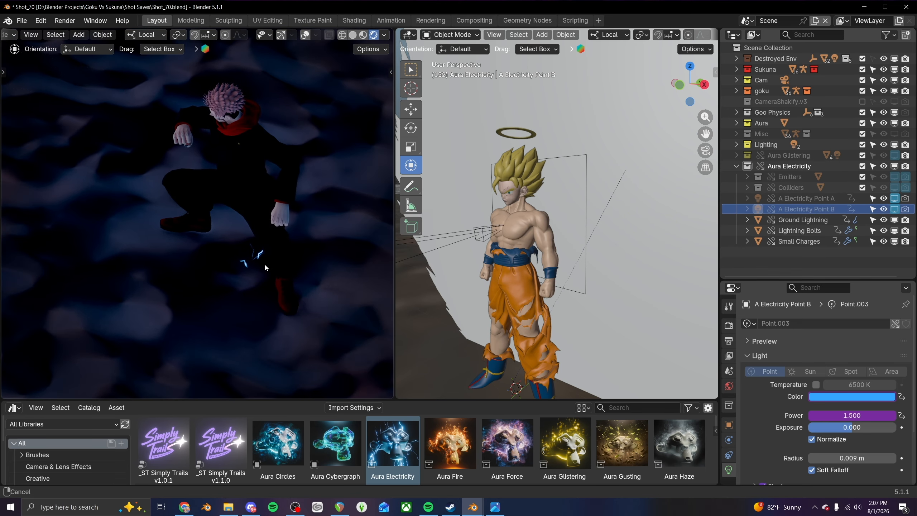
pyautogui.click(14, 407)
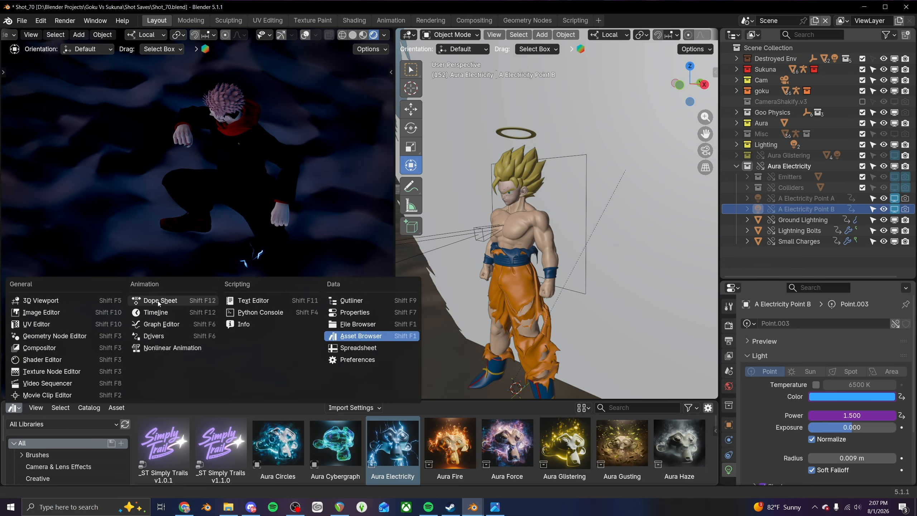
pyautogui.click(159, 302)
pyautogui.scroll(-7, 164, 228)
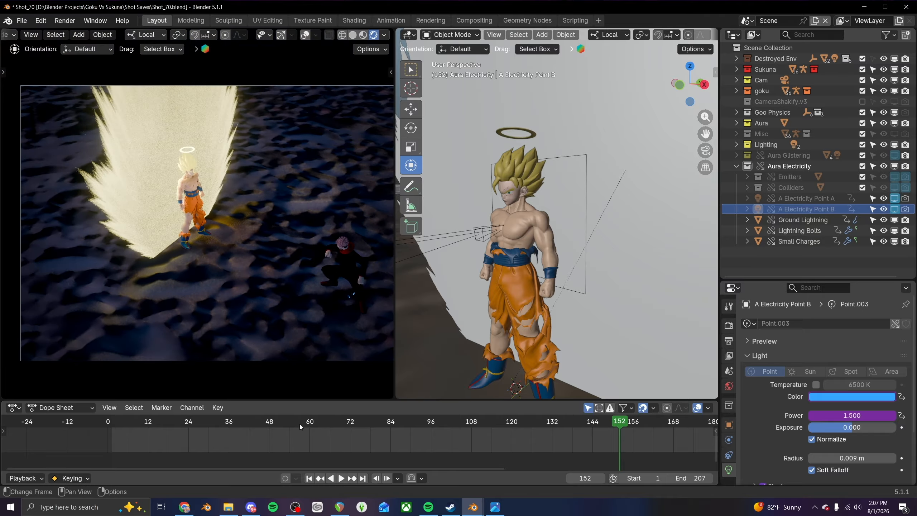
pyautogui.click(606, 425)
# - Scrub from frame 5 to frame 73 and play the animation to examine the electricity around Goku
pyautogui.scroll(3, 163, 260)
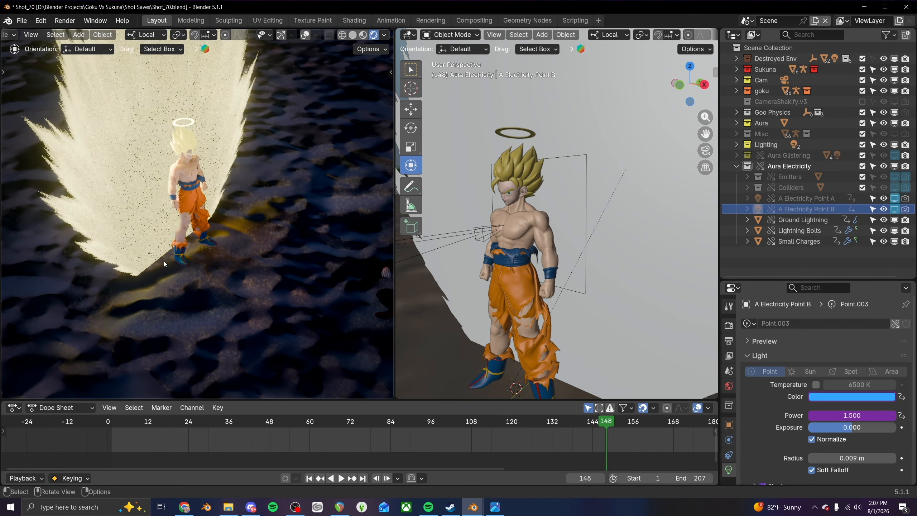
pyautogui.scroll(2, 231, 283)
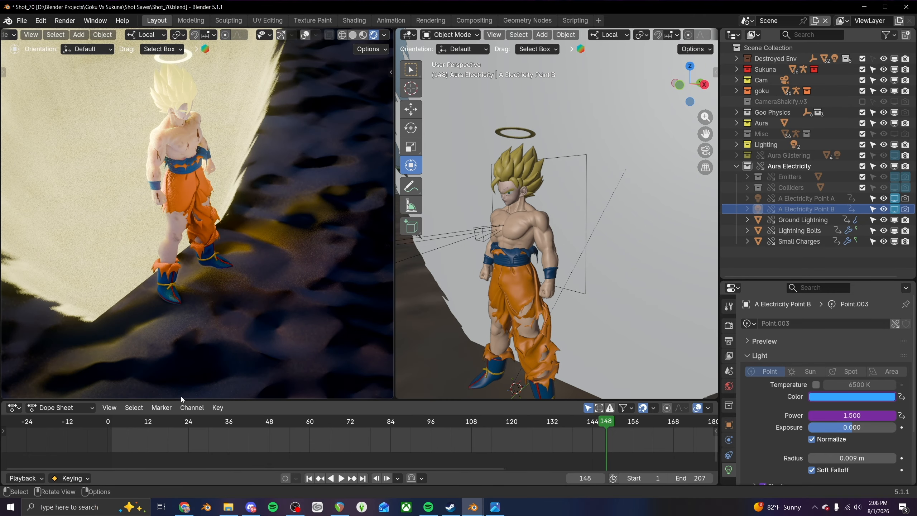
pyautogui.moveTo(113, 425); pyautogui.dragTo(124, 425)
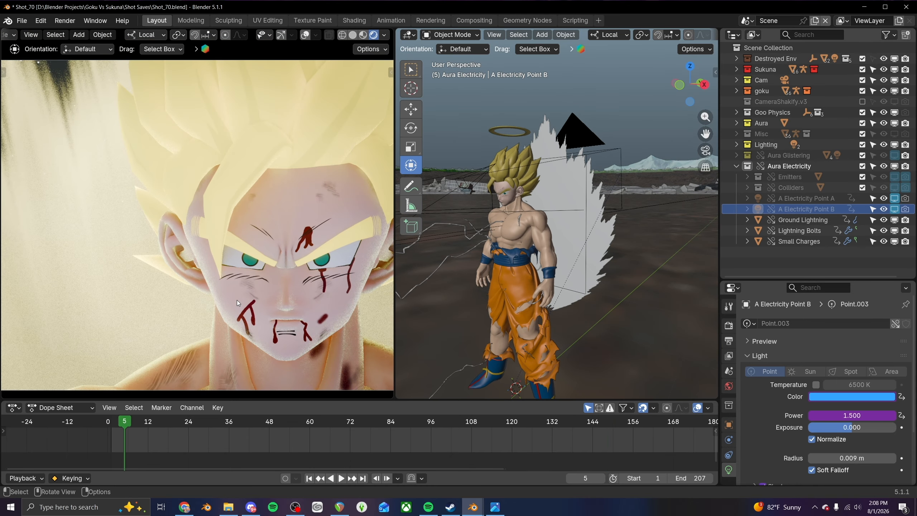
pyautogui.scroll(2, 231, 303)
pyautogui.moveTo(125, 422); pyautogui.dragTo(360, 416)
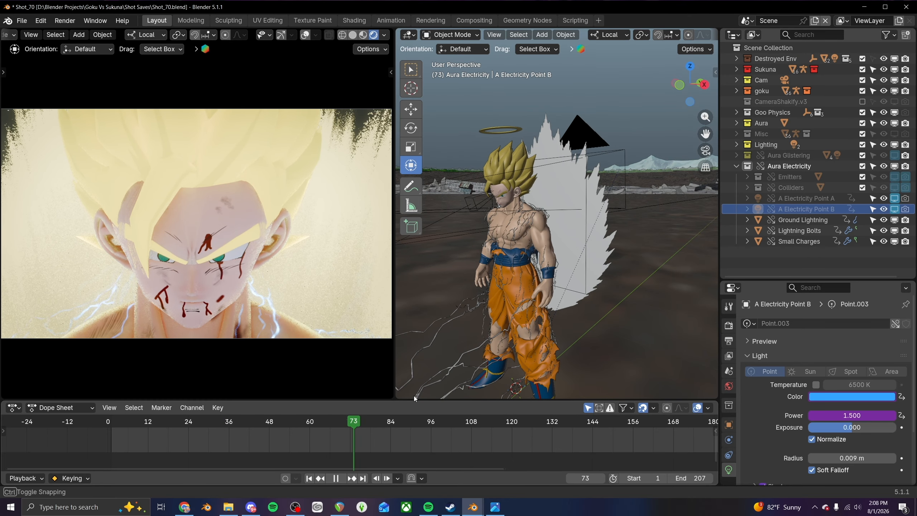
pyautogui.press('space')
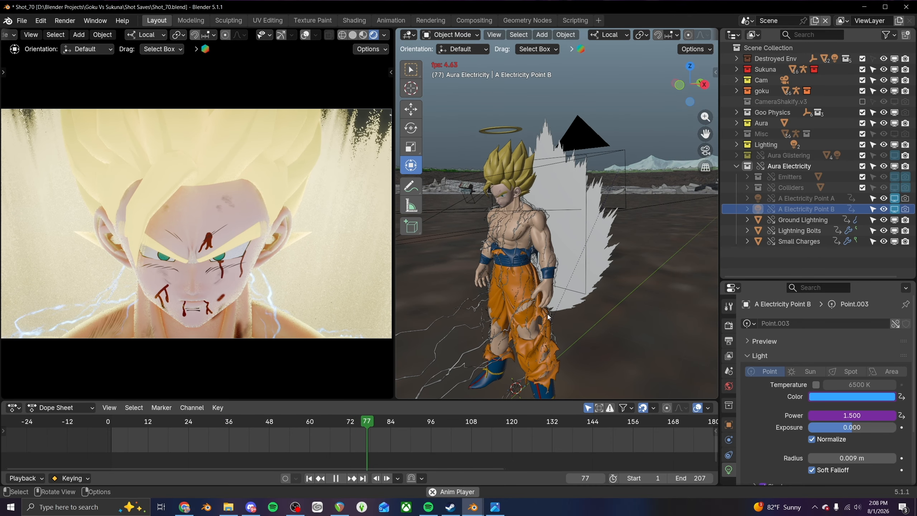
# - Hide the Destroyed Env, Sukuna and Aura collections in viewports
pyautogui.click(894, 59)
pyautogui.click(894, 70)
pyautogui.click(895, 123)
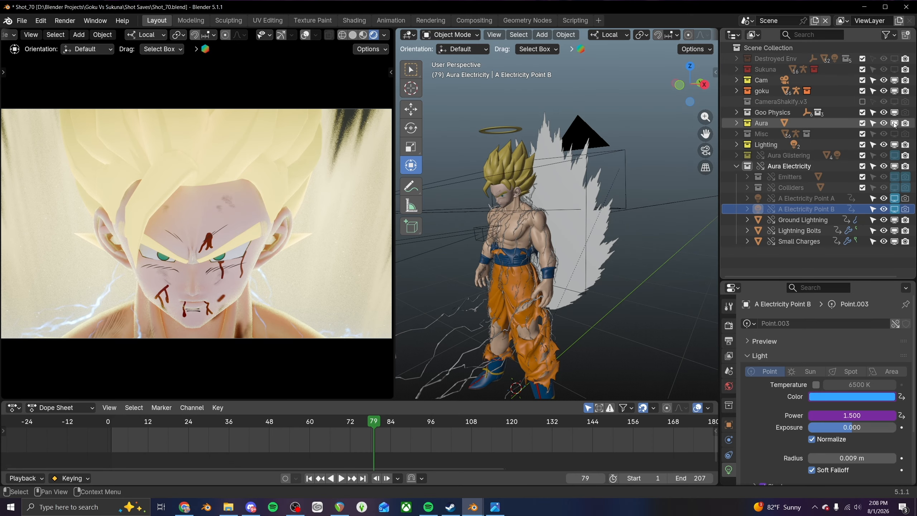
# - Play and scrub the animation up to frame 116 to examine the lightning on Goku's body close up
pyautogui.press('space')
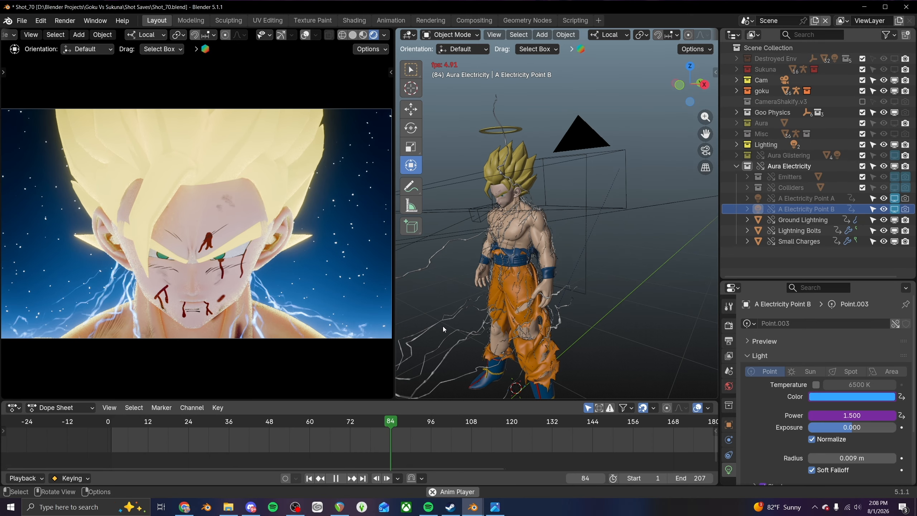
pyautogui.press('space')
pyautogui.moveTo(111, 423); pyautogui.dragTo(485, 423)
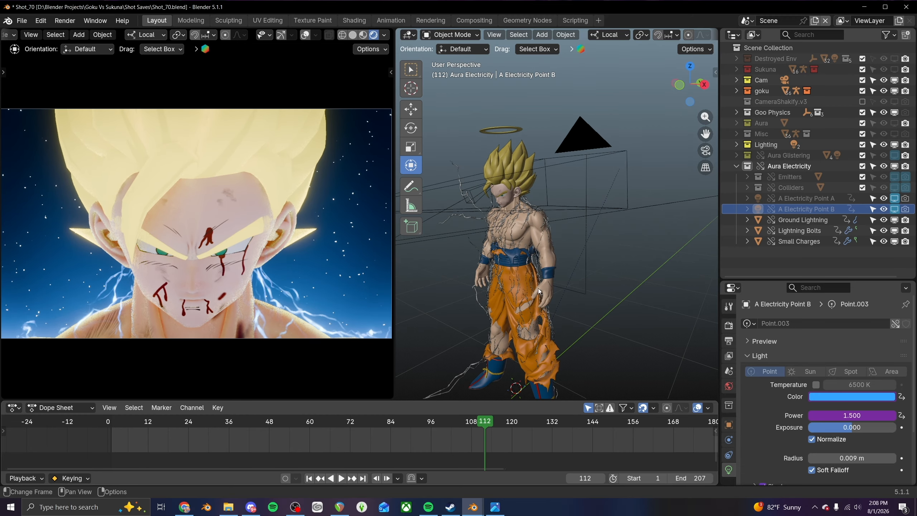
pyautogui.scroll(3, 516, 240)
pyautogui.keyDown('shift'); pyautogui.moveTo(516, 240); pyautogui.dragTo(584, 236, button='middle'); pyautogui.keyUp('shift')
pyautogui.scroll(-1, 583, 237)
pyautogui.scroll(-2, 566, 441)
pyautogui.moveTo(564, 437); pyautogui.dragTo(332, 429, button='middle')
pyautogui.moveTo(241, 422)
pyautogui.mouseDown()
pyautogui.moveTo(318, 421)
pyautogui.moveTo(247, 421)
pyautogui.mouseUp()
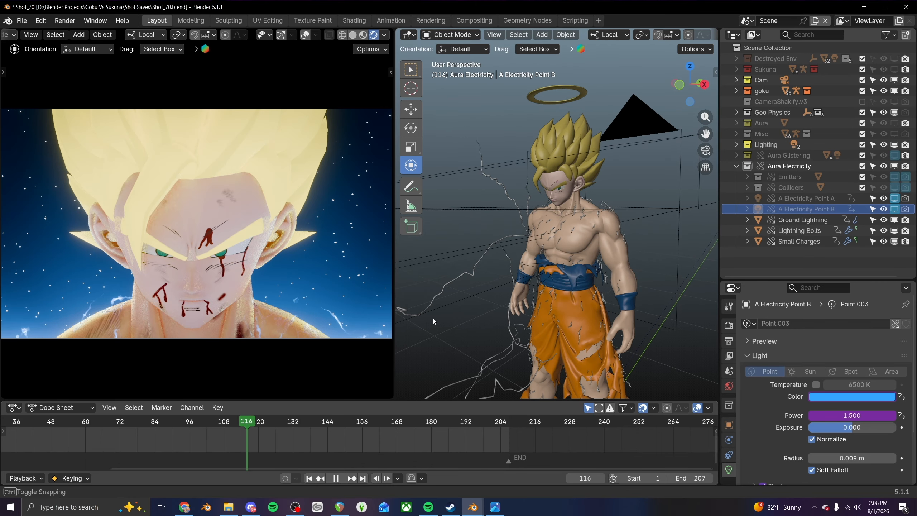
pyautogui.scroll(-1, 210, 255)
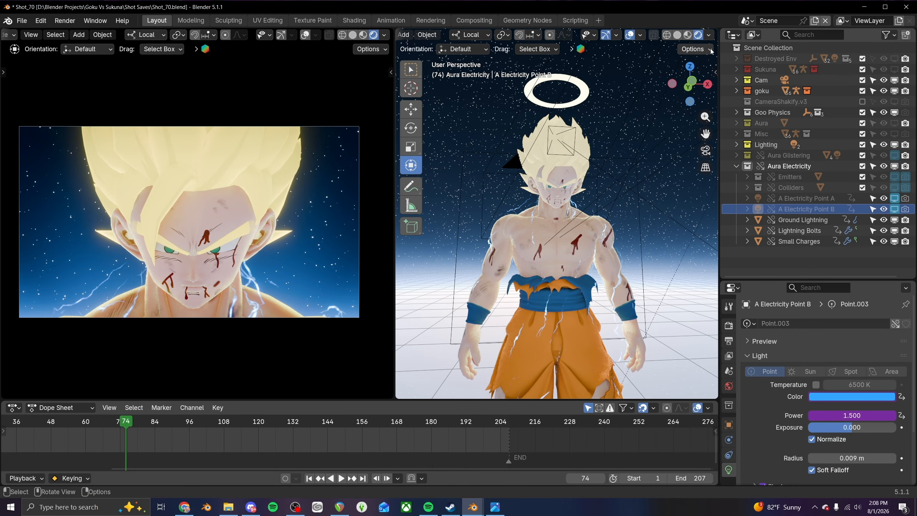
# - Return the perspective viewport to solid shading and undo the hiding of the Destroyed Env, Sukuna and Aura collections
pyautogui.click(676, 33)
pyautogui.press('Right')
pyautogui.press('Right')
pyautogui.press('Right')
pyautogui.press('Right')
pyautogui.press('Right')
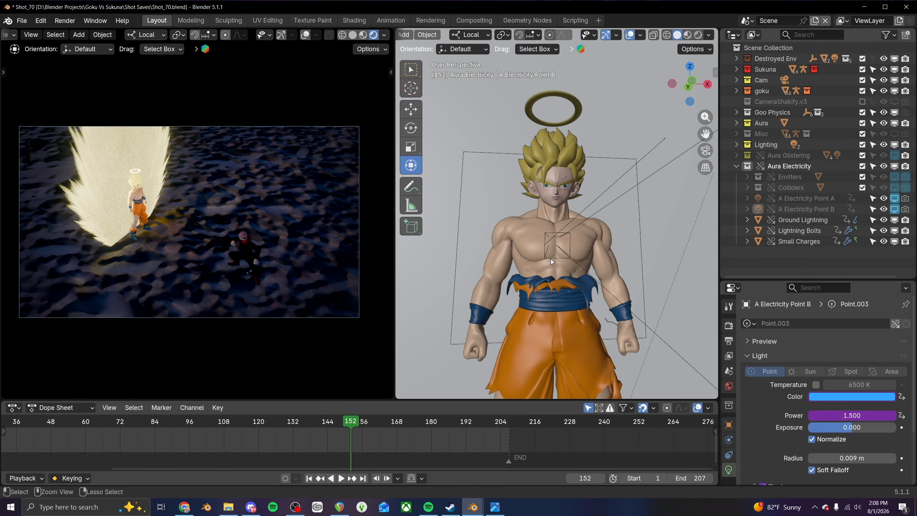
# - Undo the hiding of the A Electricity Point A and A Electricity Point B lights in the viewports
pyautogui.hotkey('ctrl', 'z')
pyautogui.hotkey('ctrl', 'z')
pyautogui.hotkey('ctrl', 'z')
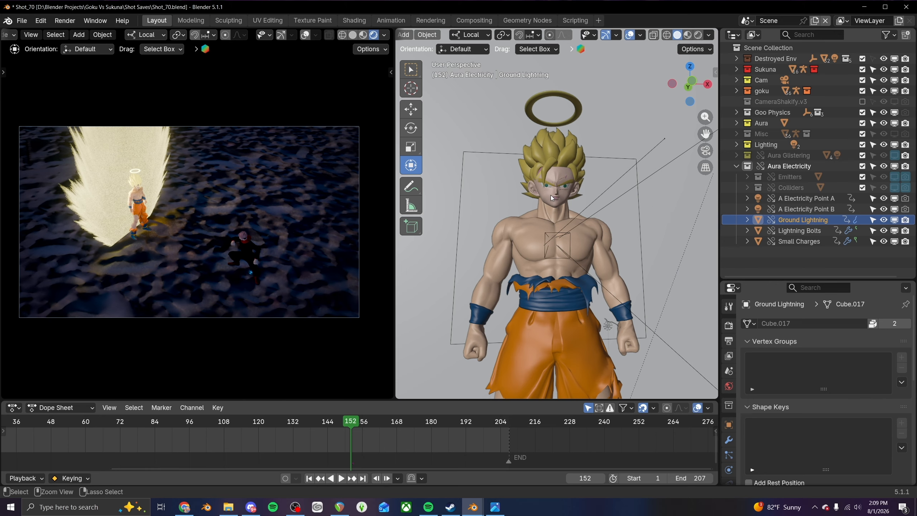
pyautogui.scroll(-5, 569, 213)
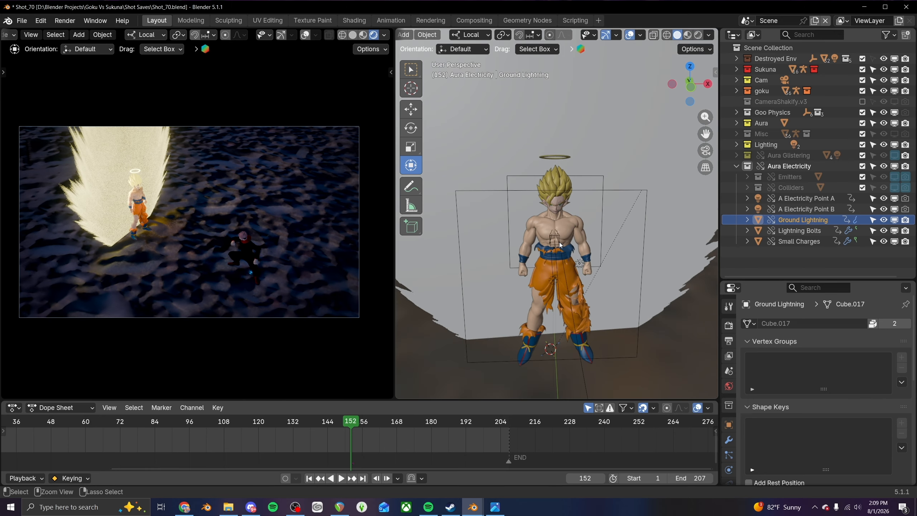
pyautogui.click(559, 245)
pyautogui.click(560, 244)
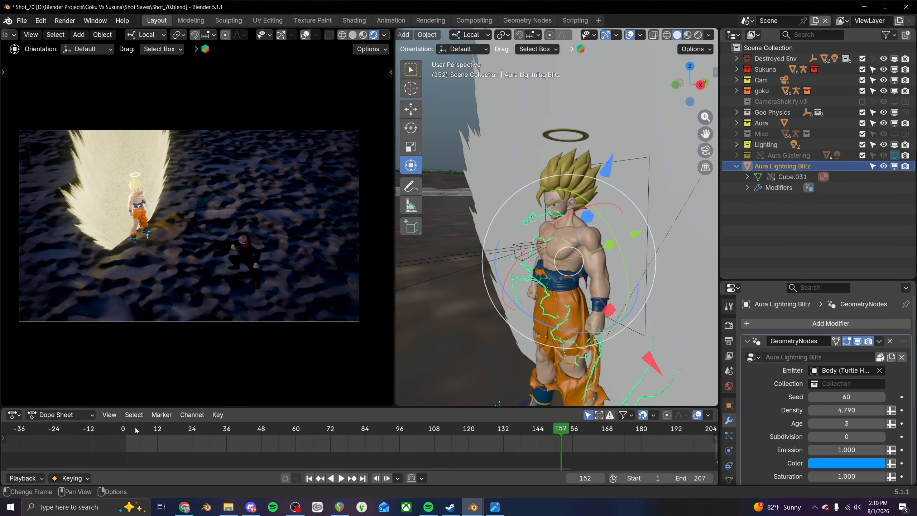
# - Scrub to frame 138 to examine the Aura Lightning Blitz around Goku, and enlarge the Properties editor to show more modifier settings
pyautogui.moveTo(135, 429); pyautogui.dragTo(520, 430)
pyautogui.scroll(10, 111, 236)
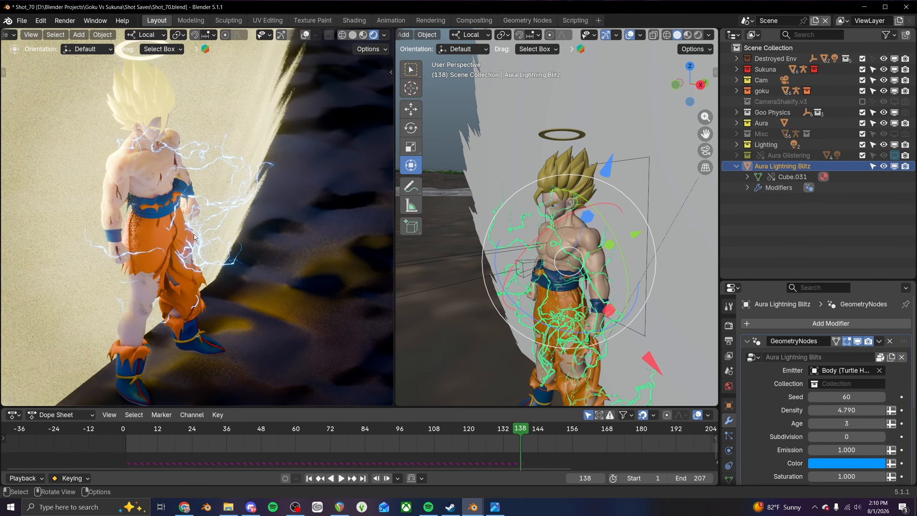
pyautogui.moveTo(556, 261); pyautogui.dragTo(404, 273, button='middle')
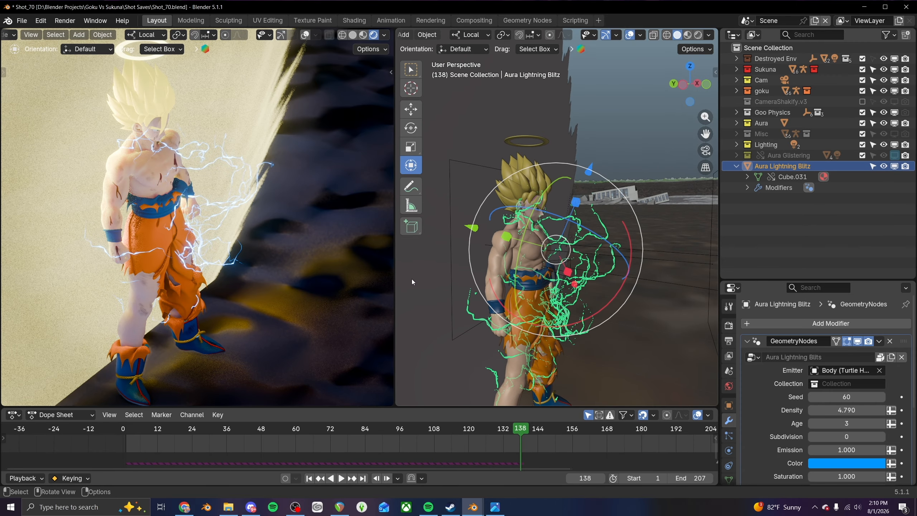
pyautogui.moveTo(830, 280); pyautogui.dragTo(830, 184)
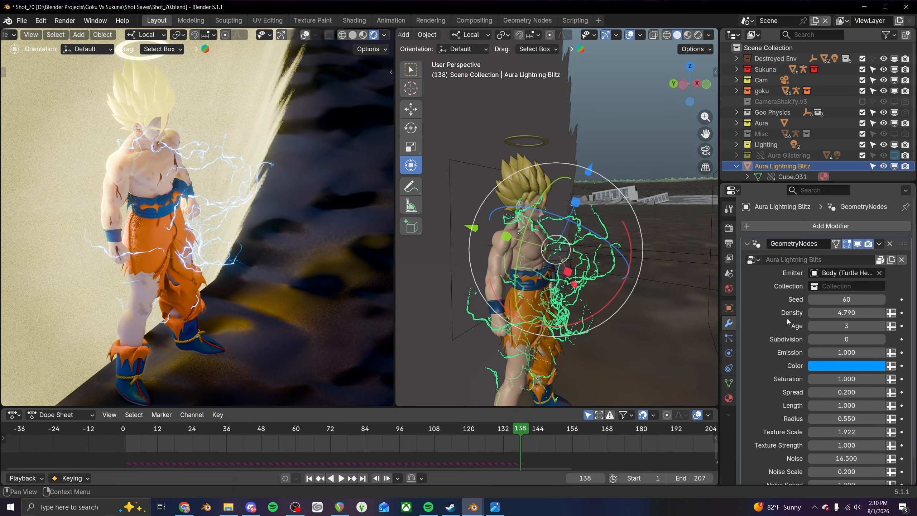
# - Try other Density and Noise values in the Aura Lightning Blitz modifier, undoing the Density changes
pyautogui.moveTo(830, 313); pyautogui.dragTo(821, 312)
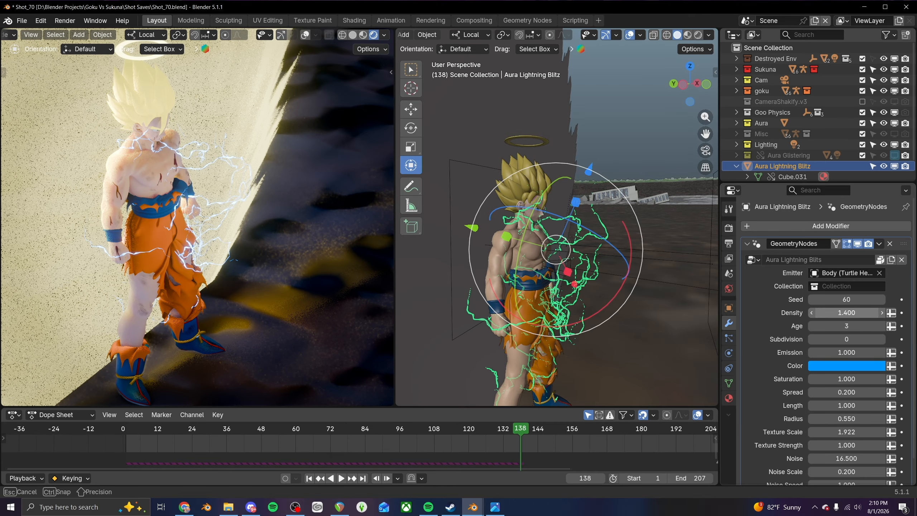
pyautogui.moveTo(847, 314)
pyautogui.mouseDown()
pyautogui.moveTo(832, 299)
pyautogui.moveTo(808, 300)
pyautogui.moveTo(851, 300)
pyautogui.mouseUp()
pyautogui.hotkey('ctrl', 'z')
pyautogui.hotkey('ctrl', 'z')
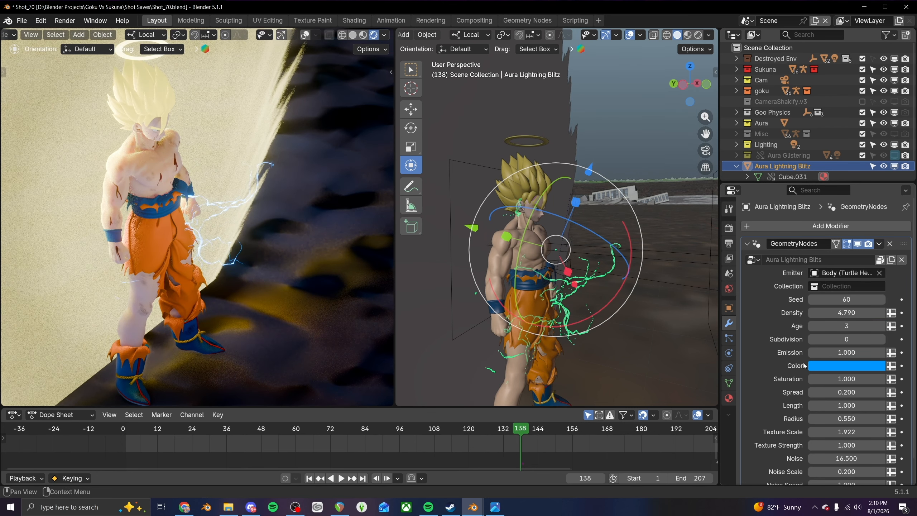
pyautogui.scroll(-2, 794, 367)
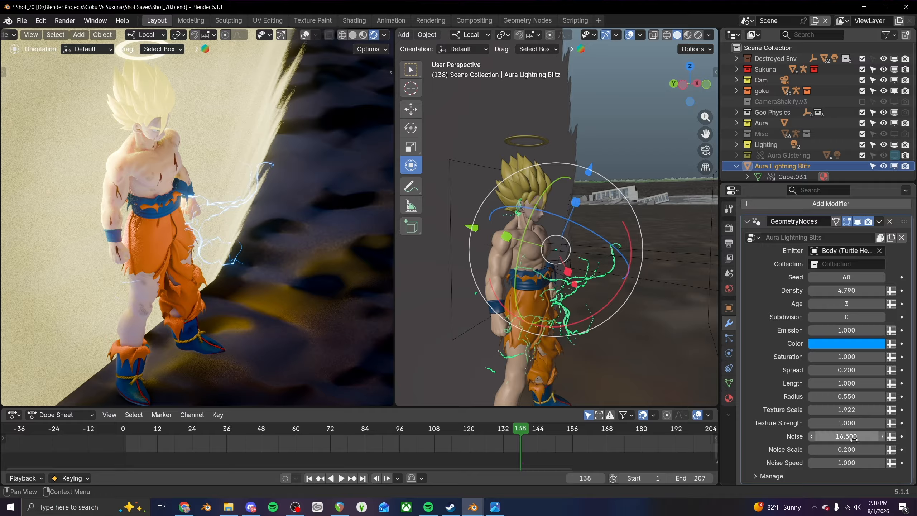
pyautogui.moveTo(846, 435); pyautogui.dragTo(871, 440)
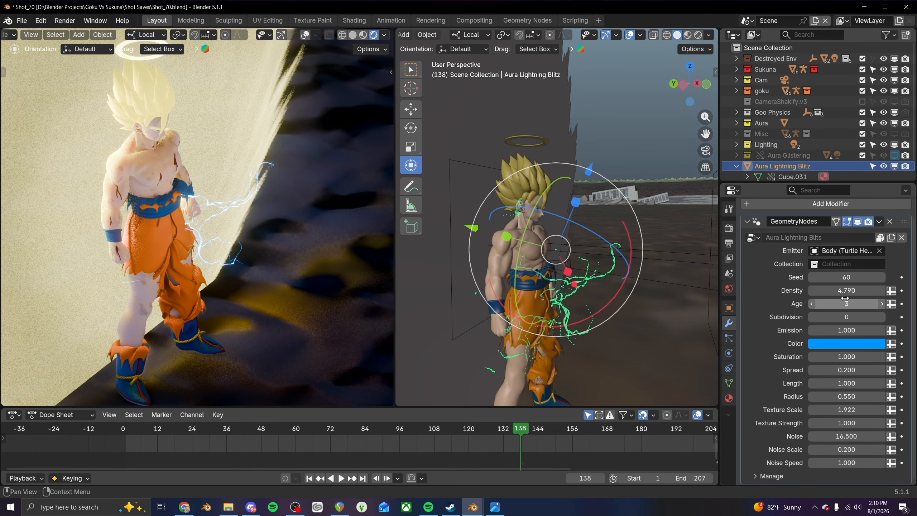
# - Try different Age values in the Aura Lightning Blitz modifier, including -6, 0, 5 and 10
pyautogui.moveTo(846, 303)
pyautogui.mouseDown()
pyautogui.moveTo(830, 303)
pyautogui.moveTo(851, 310)
pyautogui.mouseUp()
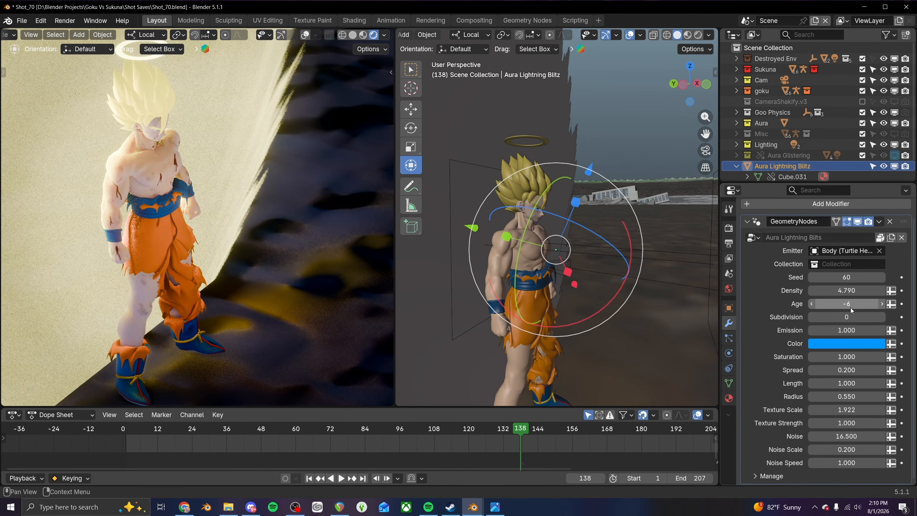
pyautogui.click(881, 305)
pyautogui.click(881, 305)
pyautogui.click(881, 305)
pyautogui.click(881, 305)
pyautogui.click(881, 305)
pyautogui.click(881, 306)
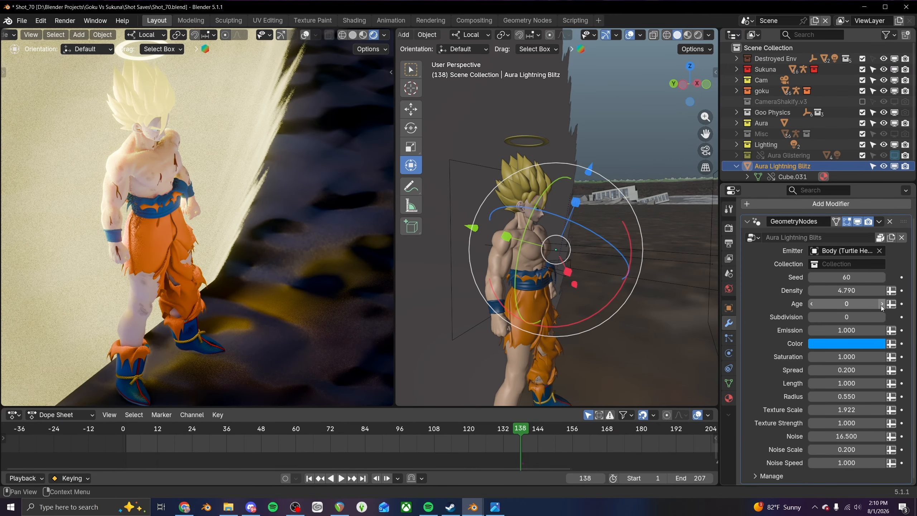
pyautogui.click(881, 305)
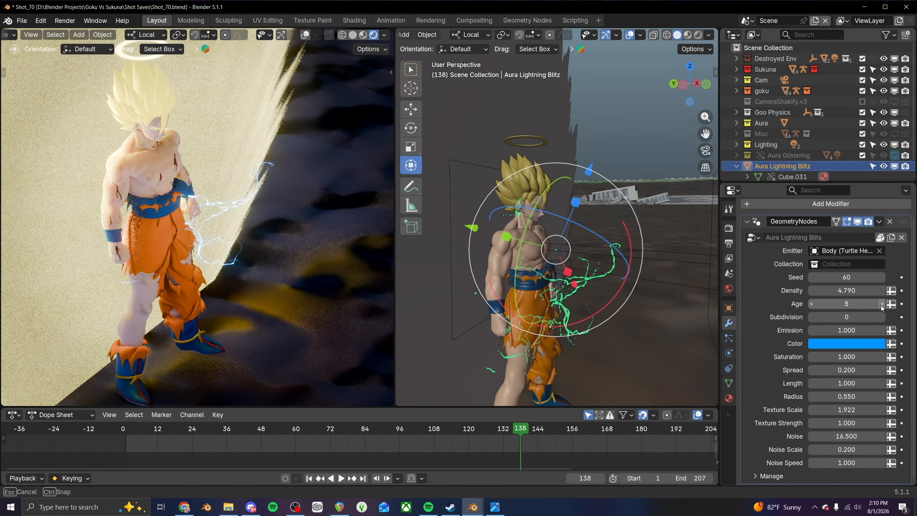
pyautogui.click(864, 305)
pyautogui.write('10')
pyautogui.press('Return')
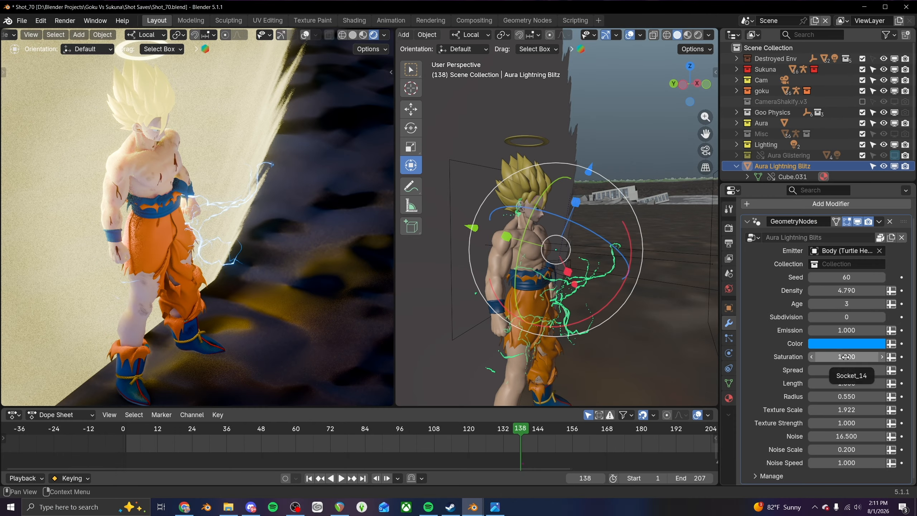
# - Set the Aura Lightning Blitz modifier's Density to 1.670
pyautogui.moveTo(846, 290); pyautogui.dragTo(794, 290)
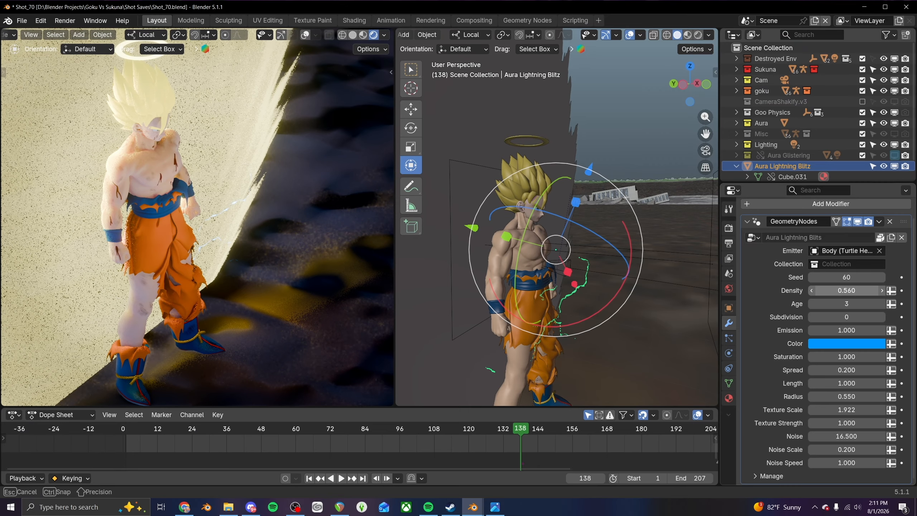
pyautogui.moveTo(846, 290); pyautogui.dragTo(871, 290)
# - Play and scrub the animation from frame 1 to frame 177 and back to 158 to examine the sparser lightning on Goku
pyautogui.click(126, 428)
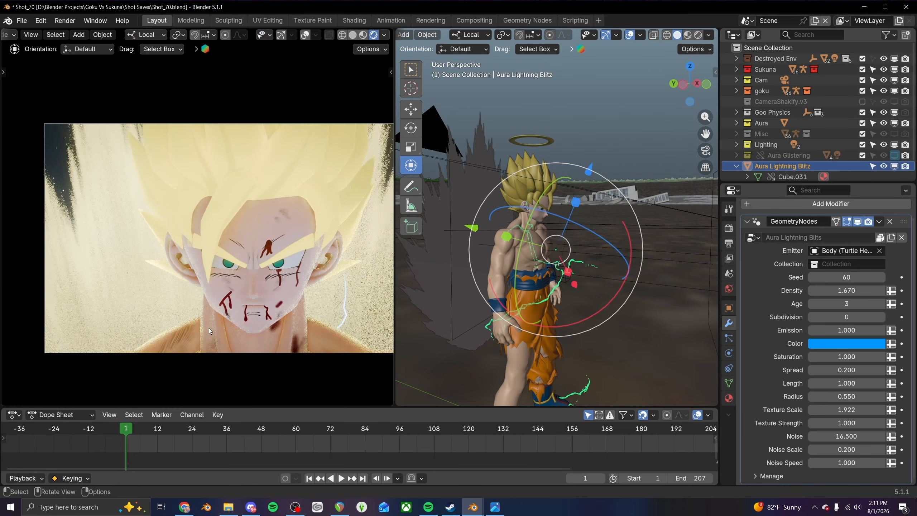
pyautogui.press('space')
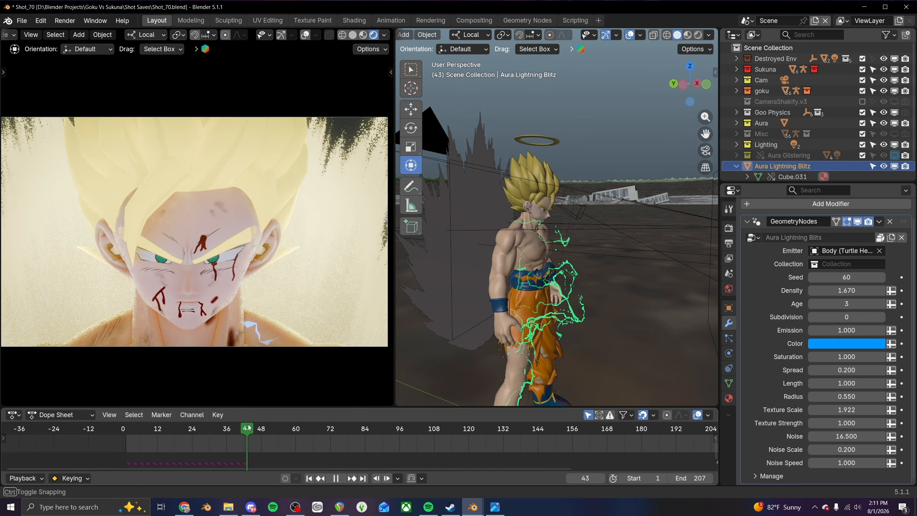
pyautogui.moveTo(288, 426); pyautogui.dragTo(515, 427)
pyautogui.scroll(4, 167, 303)
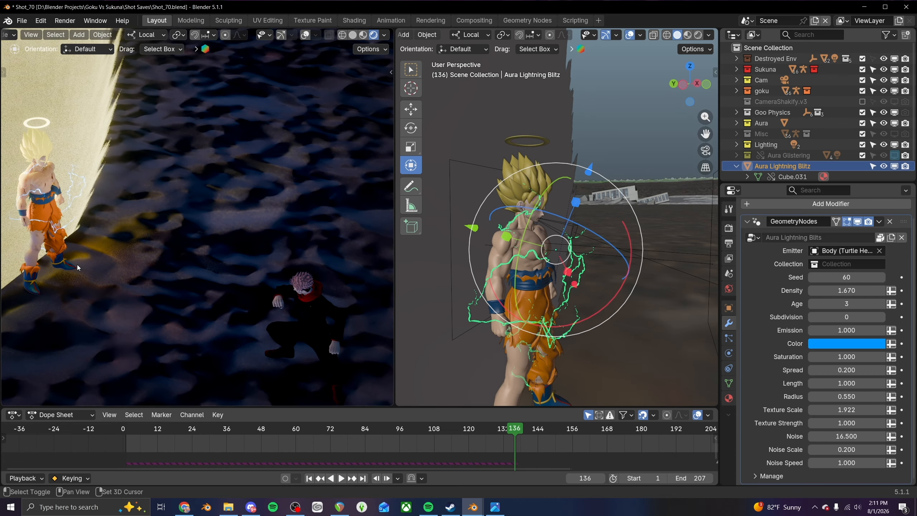
pyautogui.keyDown('shift'); pyautogui.moveTo(77, 265); pyautogui.dragTo(226, 284, button='middle'); pyautogui.keyUp('shift')
pyautogui.scroll(4, 216, 283)
pyautogui.press('space')
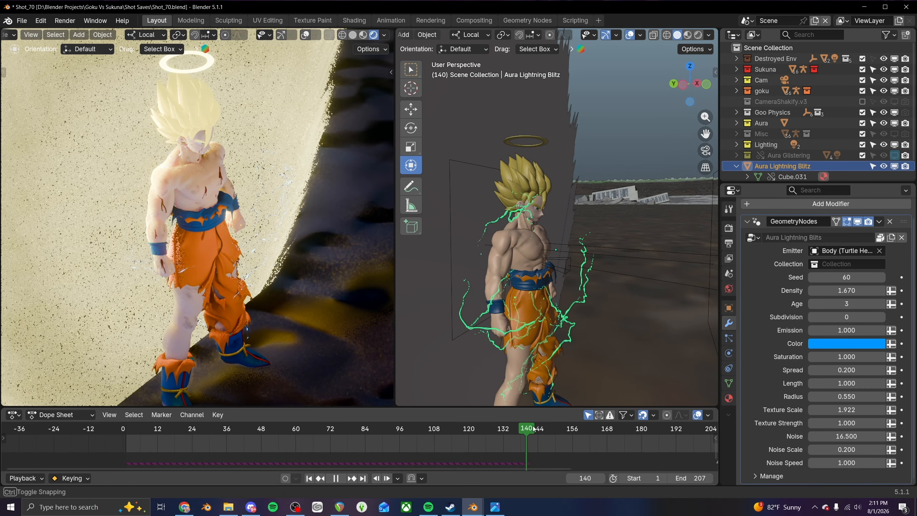
pyautogui.press('space')
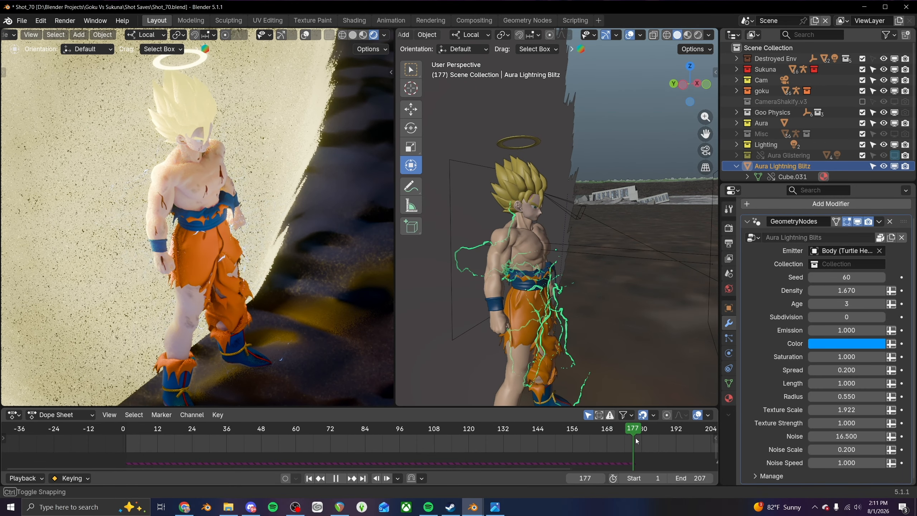
pyautogui.scroll(-3, 635, 437)
pyautogui.moveTo(547, 430)
pyautogui.mouseDown()
pyautogui.moveTo(579, 429)
pyautogui.moveTo(556, 429)
pyautogui.mouseUp()
pyautogui.moveTo(199, 429); pyautogui.dragTo(508, 418)
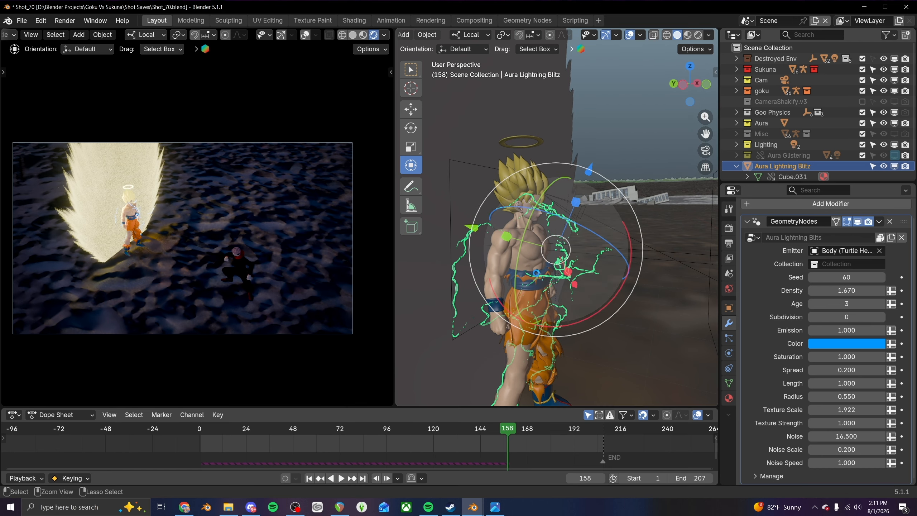
# - Save the file and show the Aura Glistering collection in the viewports
pyautogui.hotkey('ctrl', 's')
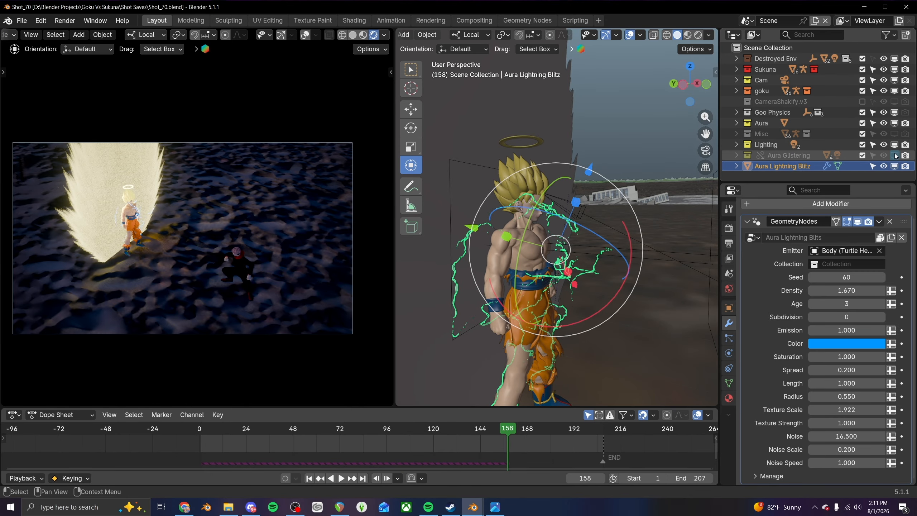
pyautogui.click(884, 155)
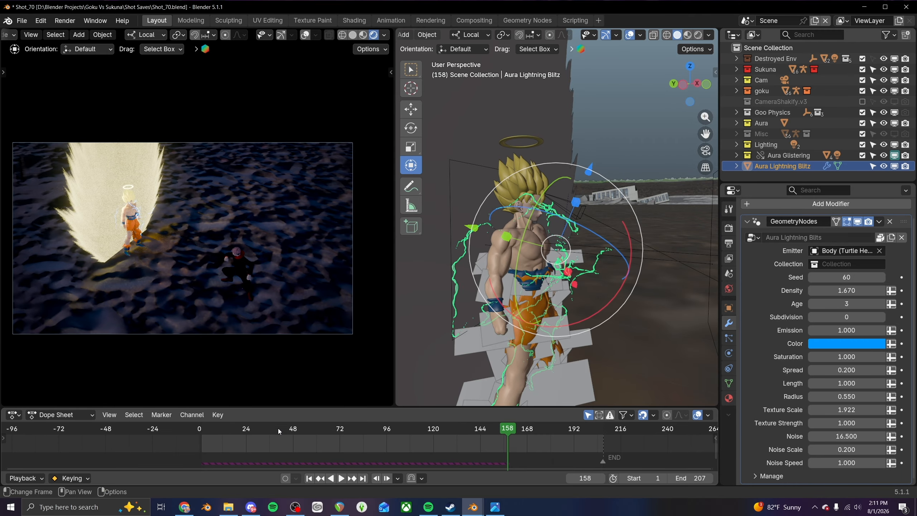
# - Play the animation from frame 1 to frame 166 with glistering and lightning combined, and save the file
pyautogui.click(202, 431)
pyautogui.press('space')
pyautogui.press('space')
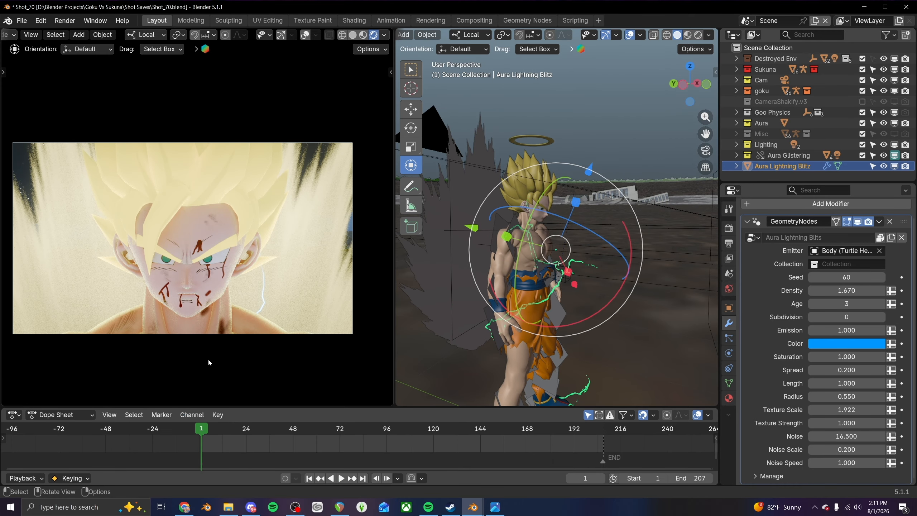
pyautogui.press('space')
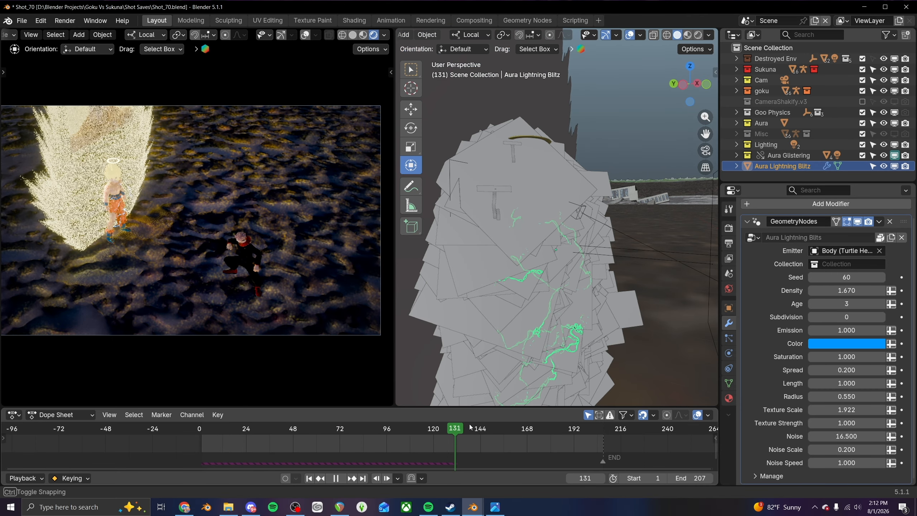
pyautogui.press('space')
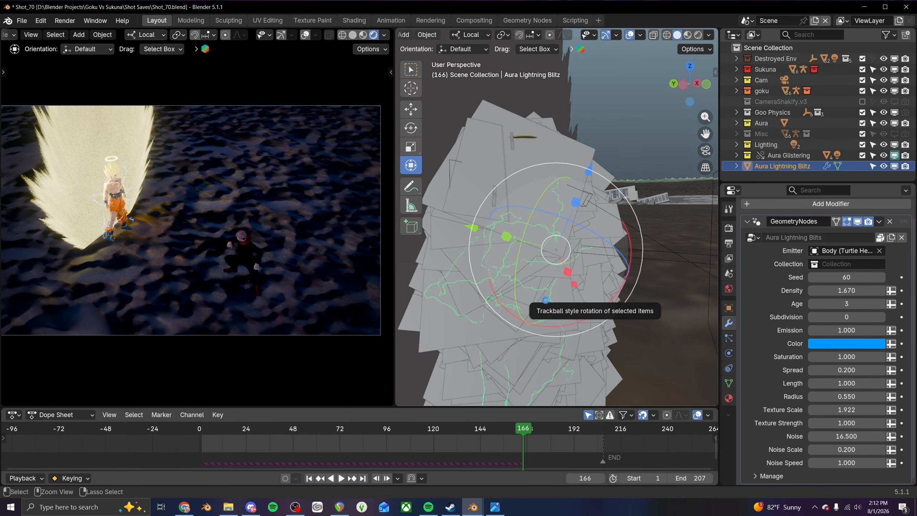
pyautogui.hotkey('ctrl', 's')
# - Bring up the render settings, scrub from frame 1 to frame 126 to check the shot, and save the file
pyautogui.scroll(-3, 546, 302)
pyautogui.moveTo(592, 282); pyautogui.dragTo(556, 295, button='middle')
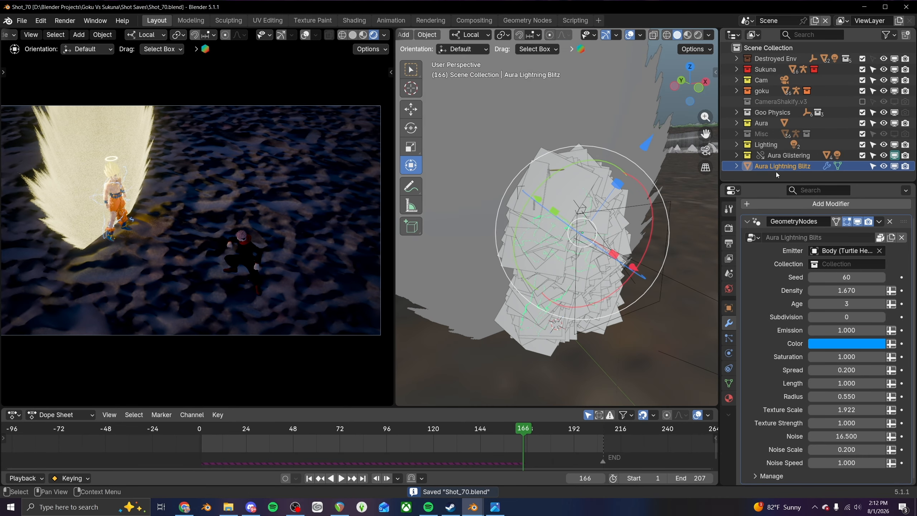
pyautogui.click(728, 228)
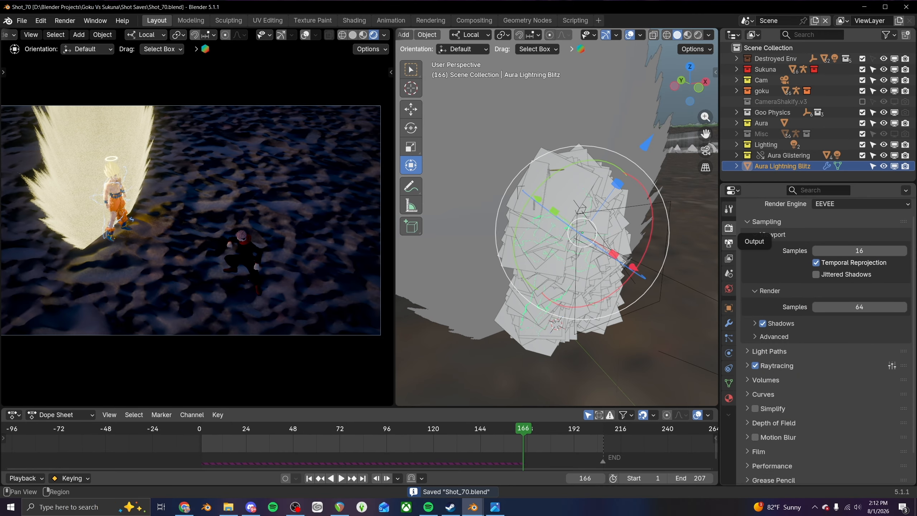
pyautogui.click(202, 431)
pyautogui.press('Home')
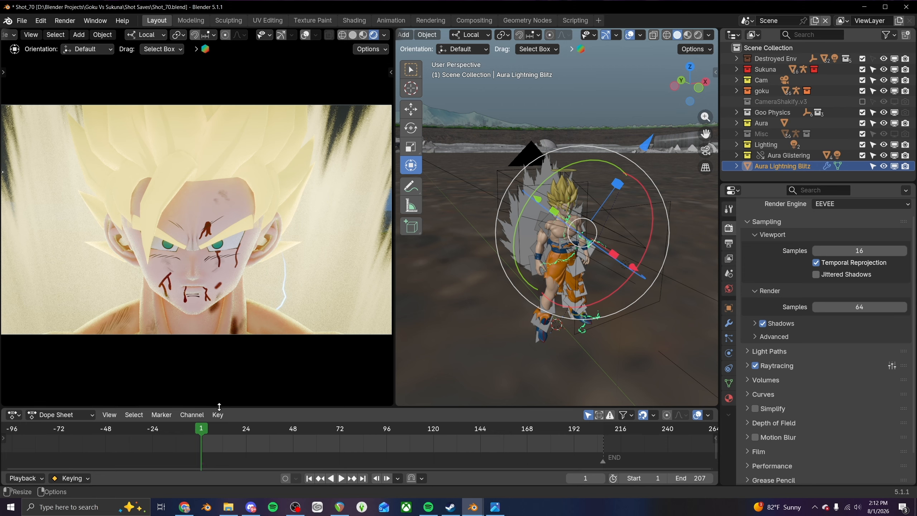
pyautogui.moveTo(209, 429); pyautogui.dragTo(445, 432)
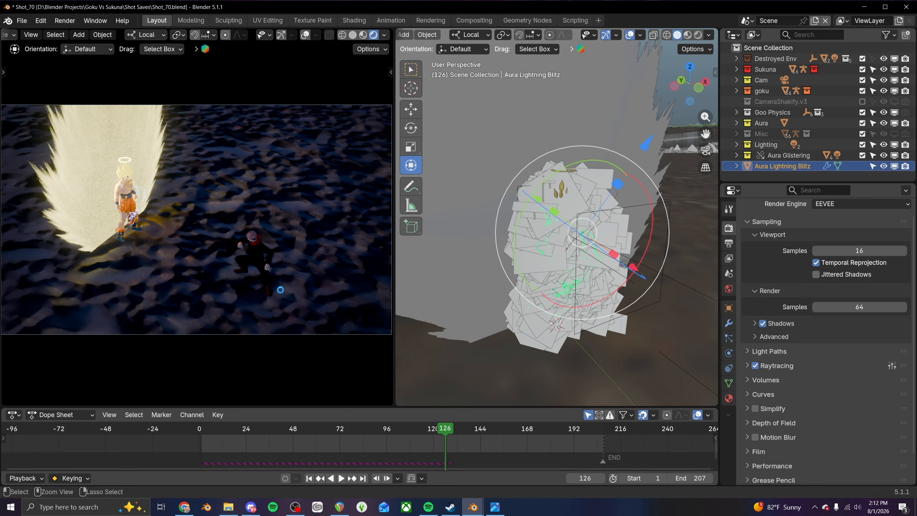
pyautogui.hotkey('ctrl', 's')
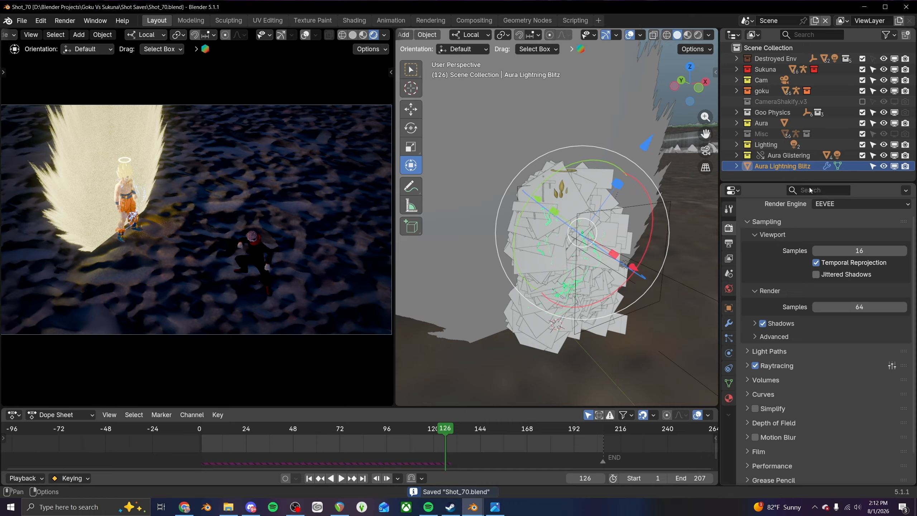
# - Enlarge the Outliner and move the Aura Glistering collection and the Aura Lightning Blitz object into the Aura collection
pyautogui.moveTo(809, 181); pyautogui.dragTo(810, 264)
pyautogui.click(736, 124)
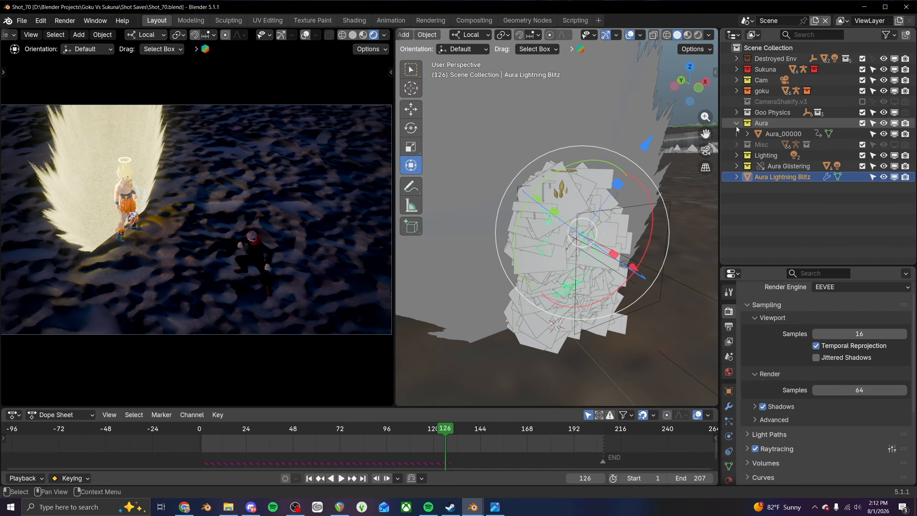
pyautogui.click(780, 167)
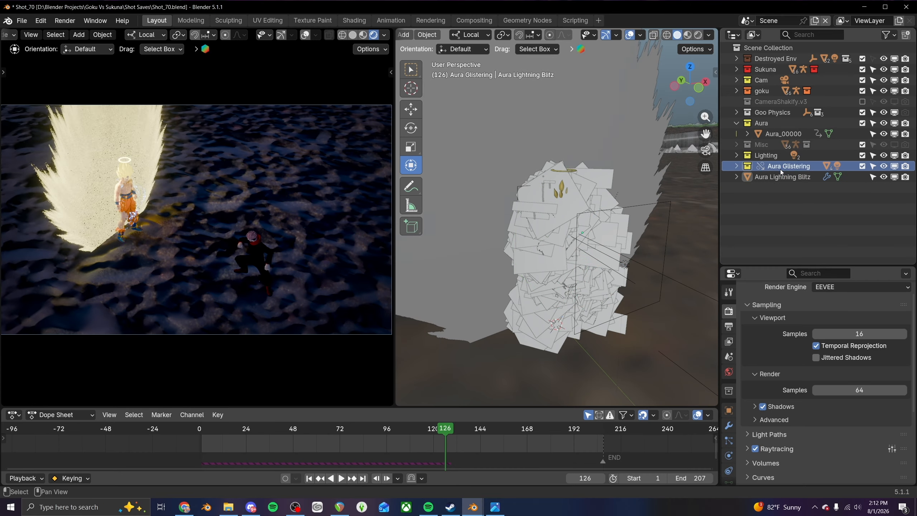
pyautogui.moveTo(780, 165); pyautogui.dragTo(740, 129)
pyautogui.click(736, 123)
pyautogui.moveTo(776, 156); pyautogui.dragTo(749, 126)
pyautogui.click(773, 159)
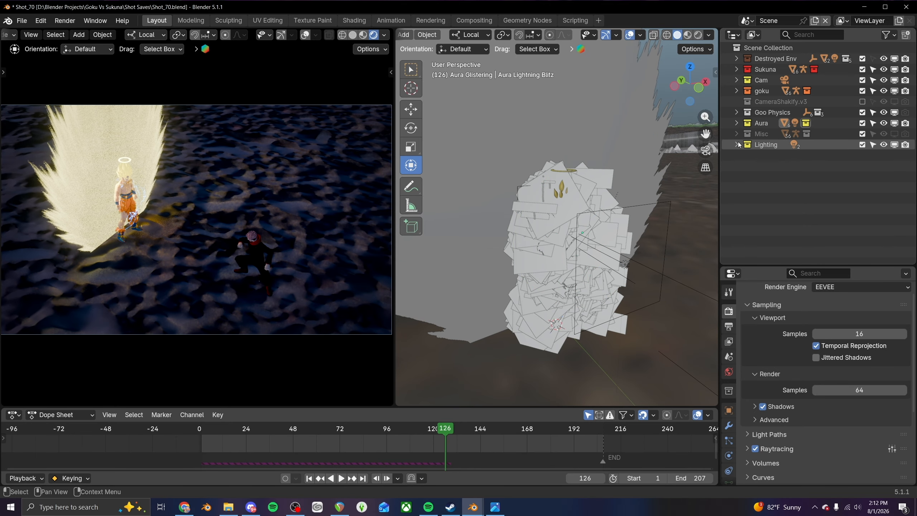
# - Create a new collection inside the Lighting collection and name it Goku Lighting
pyautogui.rightClick(761, 146)
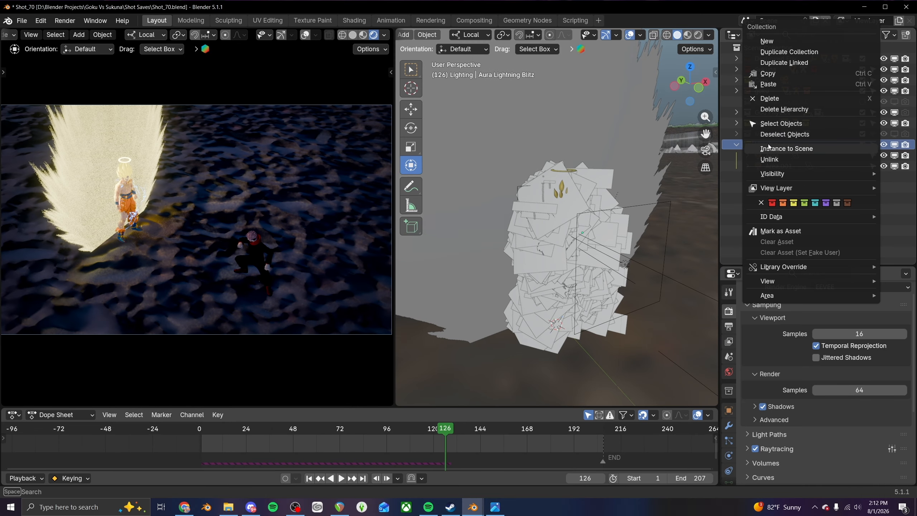
pyautogui.click(771, 42)
pyautogui.doubleClick(778, 155)
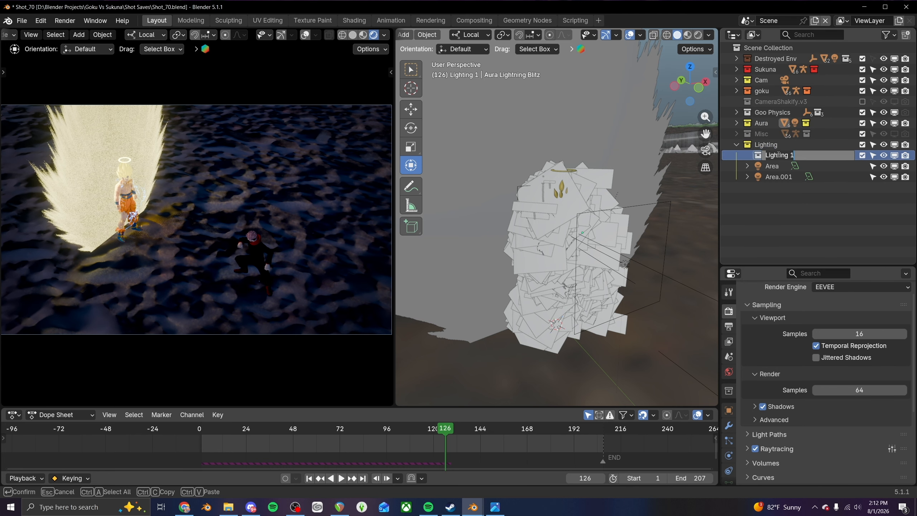
pyautogui.write('Goku Lighting')
pyautogui.press('Return')
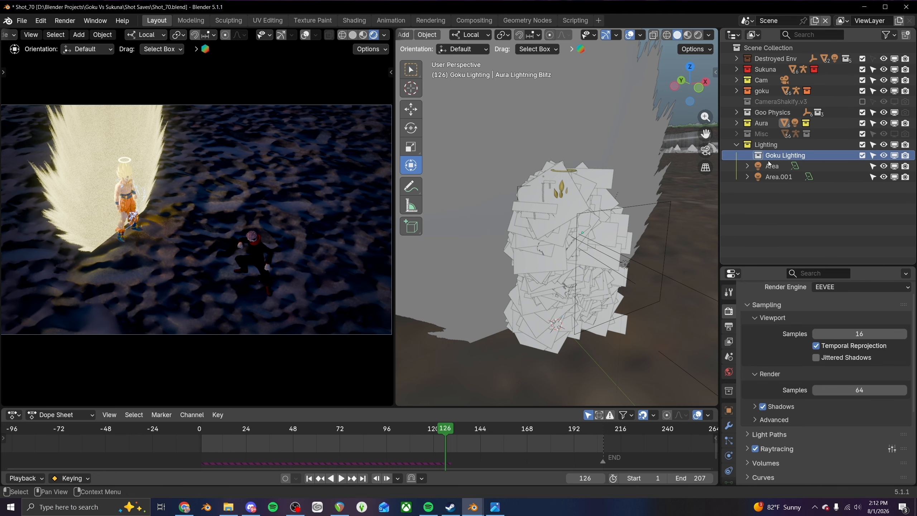
# - Tag the Goku Lighting collection yellow and move the Area and Area.001 lights into it
pyautogui.rightClick(758, 157)
pyautogui.click(701, 317)
pyautogui.click(769, 167)
pyautogui.keyDown('shift'); pyautogui.click(769, 176); pyautogui.keyUp('shift')
pyautogui.moveTo(776, 163); pyautogui.dragTo(770, 154)
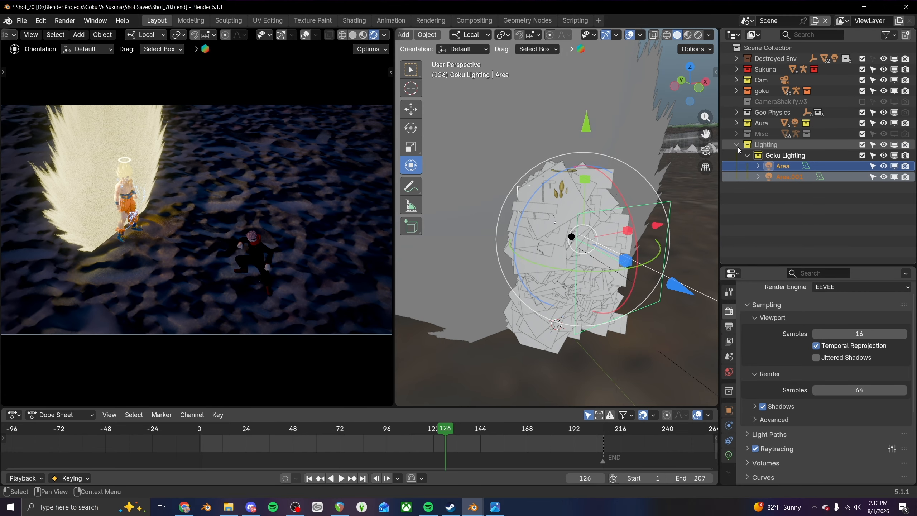
pyautogui.click(737, 146)
pyautogui.click(737, 146)
pyautogui.click(748, 155)
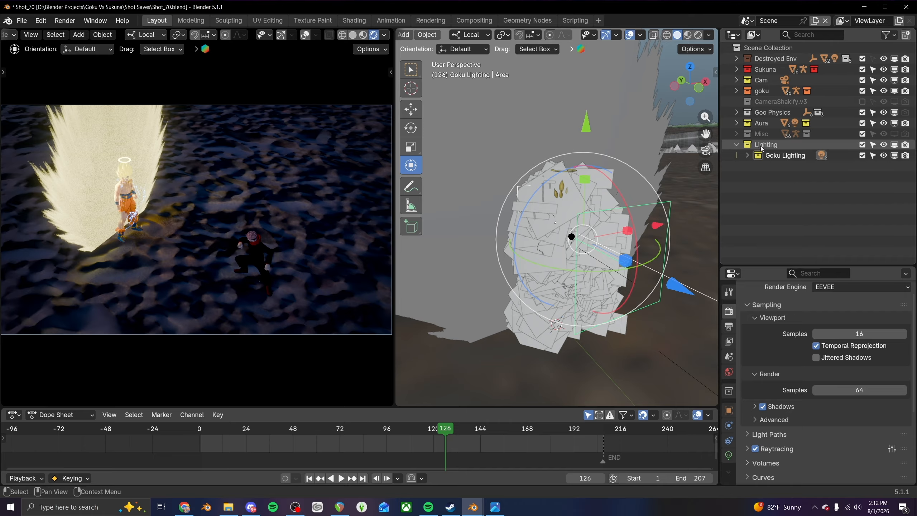
# - Create a second collection inside Lighting and name it Env Lighting
pyautogui.rightClick(764, 147)
pyautogui.click(767, 50)
pyautogui.doubleClick(778, 167)
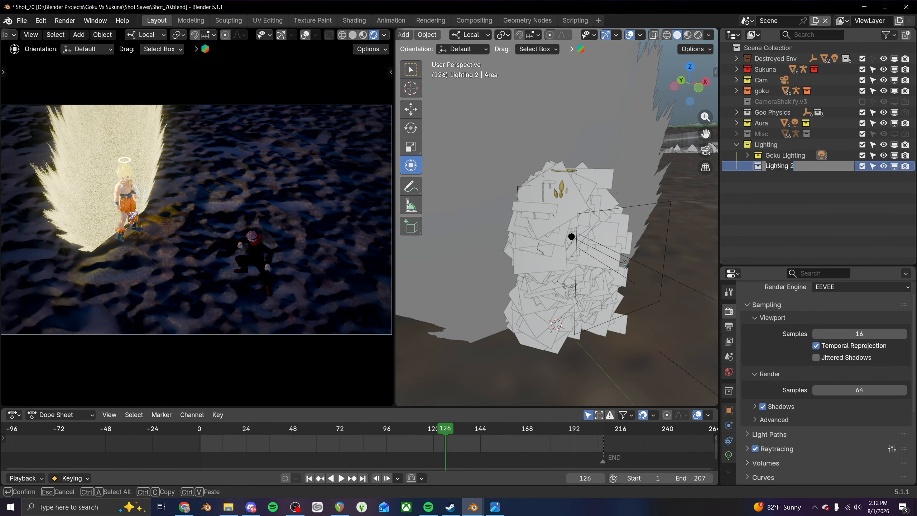
pyautogui.write('Env Lighting')
pyautogui.press('Return')
# - Tag the Env Lighting collection green and save the file
pyautogui.rightClick(777, 167)
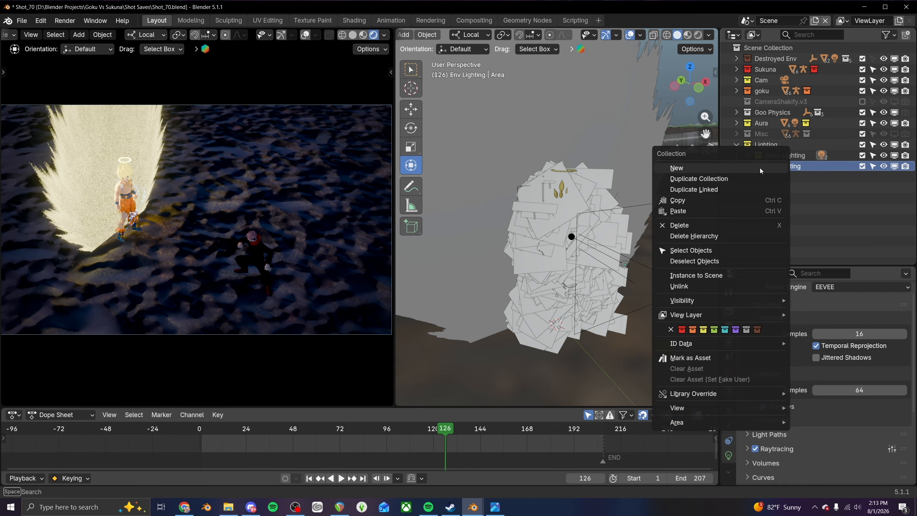
pyautogui.click(715, 330)
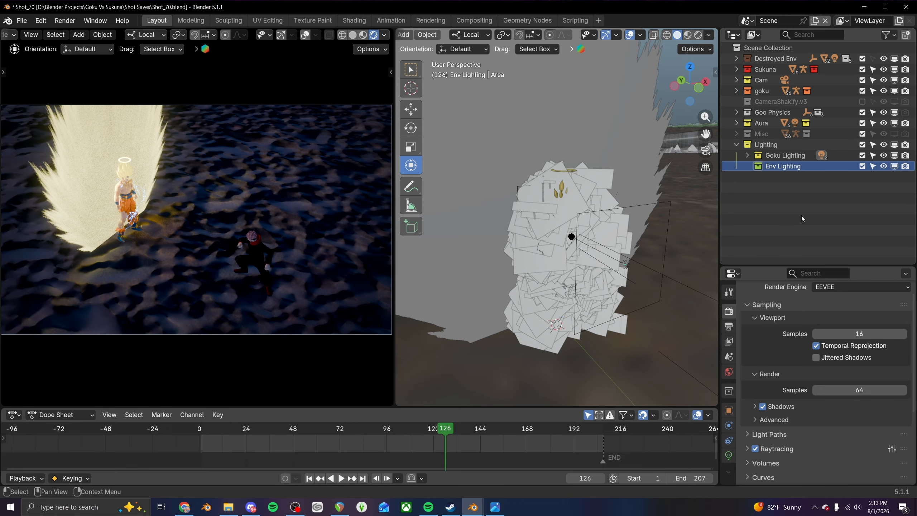
pyautogui.hotkey('ctrl', 's')
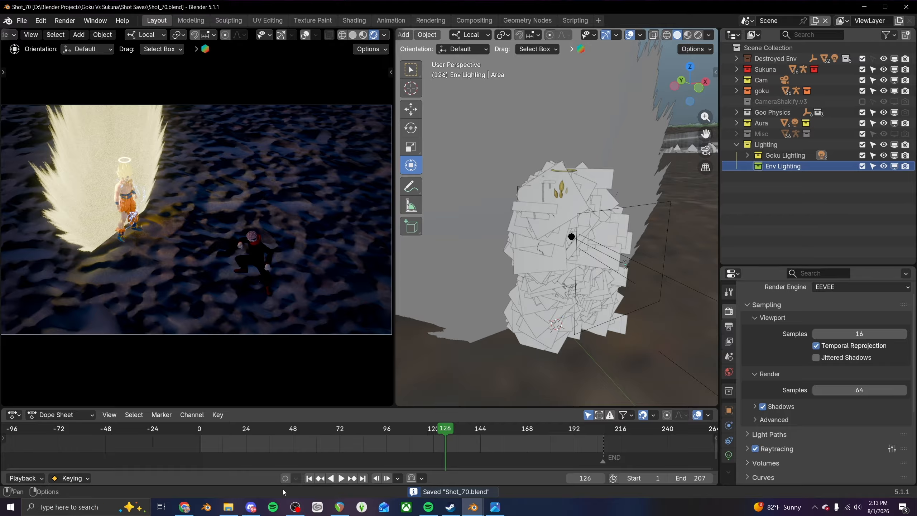
# - Launch a second Blender window and open Shot_40.blend from the Shot Saves folder
pyautogui.click(207, 508)
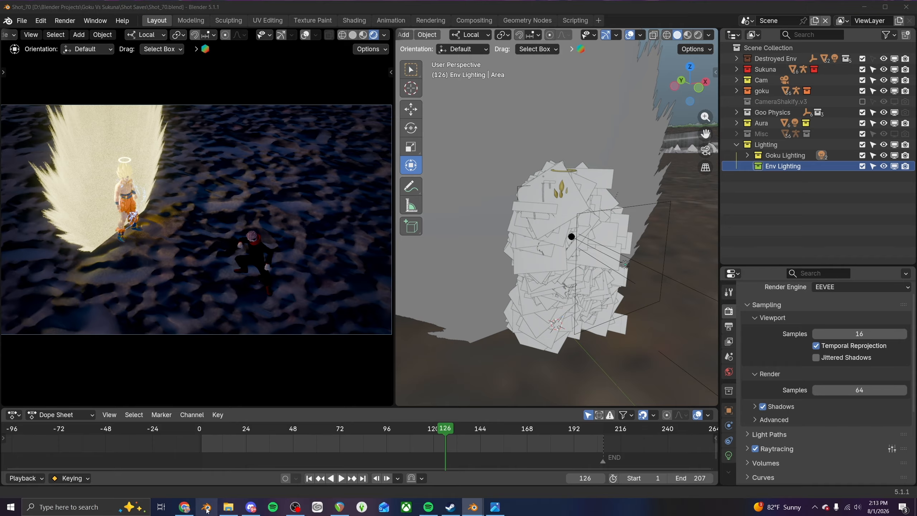
pyautogui.scroll(-6, 401, 291)
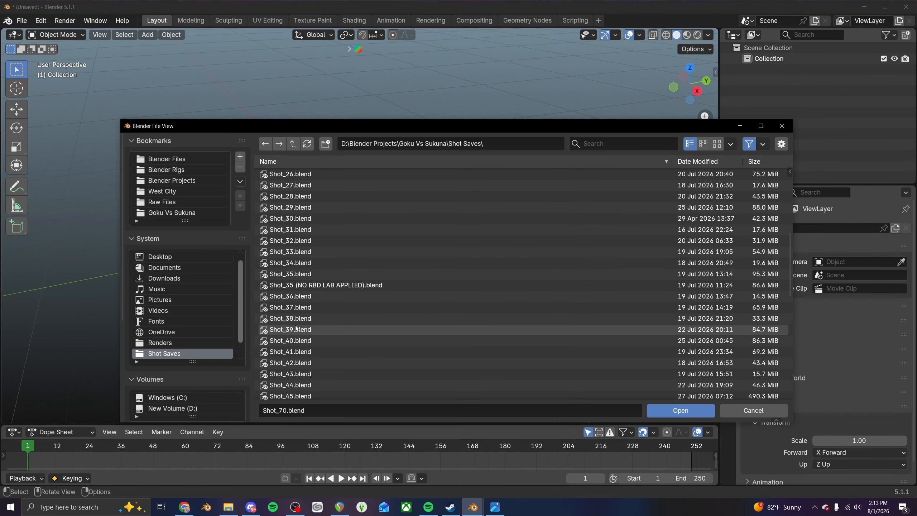
pyautogui.doubleClick(293, 345)
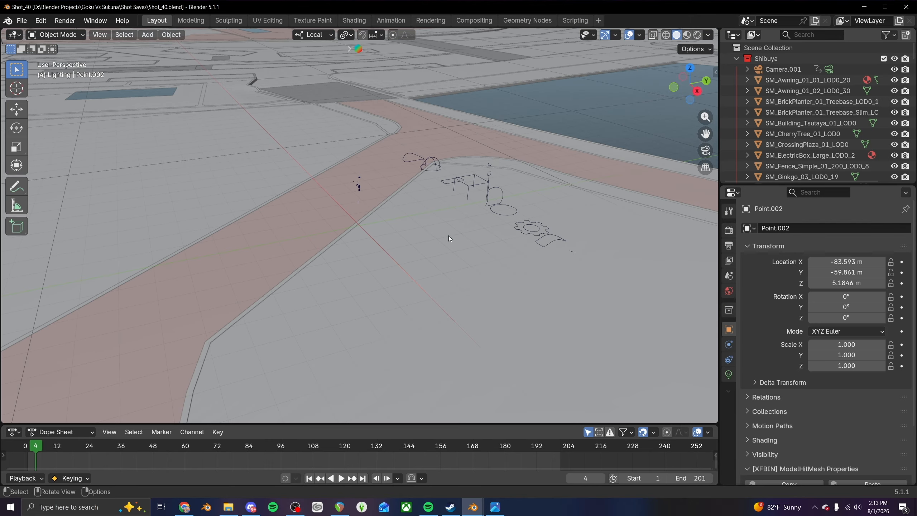
# - Find the characters and smoke in the Shot_40 scene and collapse all its collections in the Outliner
pyautogui.moveTo(461, 232); pyautogui.dragTo(255, 224, button='middle')
pyautogui.scroll(-5, 505, 150)
pyautogui.scroll(-6, 504, 151)
pyautogui.keyDown('shift'); pyautogui.moveTo(563, 161); pyautogui.dragTo(383, 267, button='middle'); pyautogui.keyUp('shift')
pyautogui.scroll(5, 353, 176)
pyautogui.scroll(5, 352, 251)
pyautogui.moveTo(736, 58); pyautogui.dragTo(733, 166)
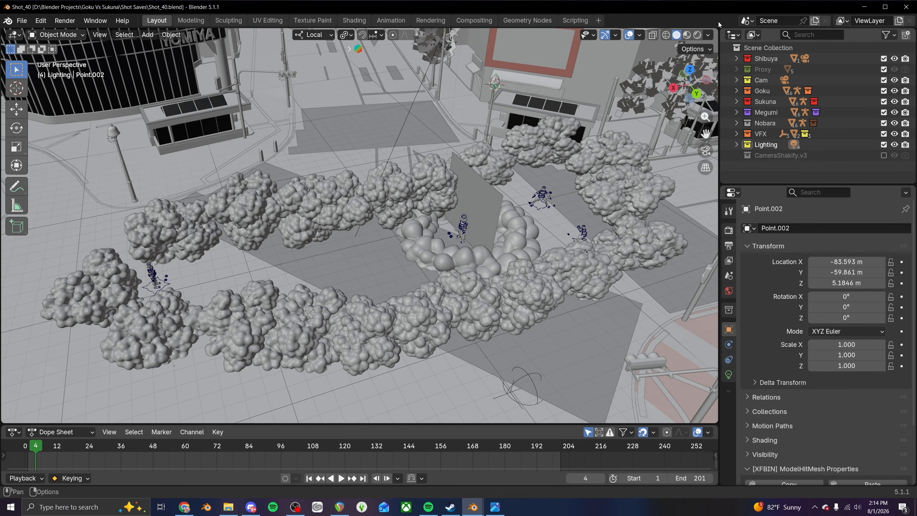
# - Copy the Area light above the street in Shot_40 and return to the Shot_70 window
pyautogui.scroll(3, 595, 209)
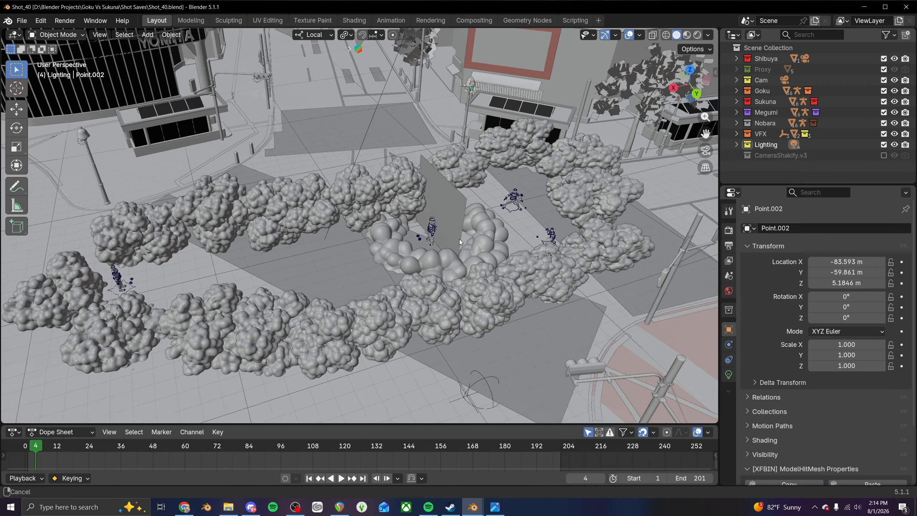
pyautogui.moveTo(414, 239); pyautogui.dragTo(414, 204, button='middle')
pyautogui.scroll(-3, 431, 190)
pyautogui.keyDown('shift'); pyautogui.moveTo(415, 118); pyautogui.dragTo(352, 246, button='middle'); pyautogui.keyUp('shift')
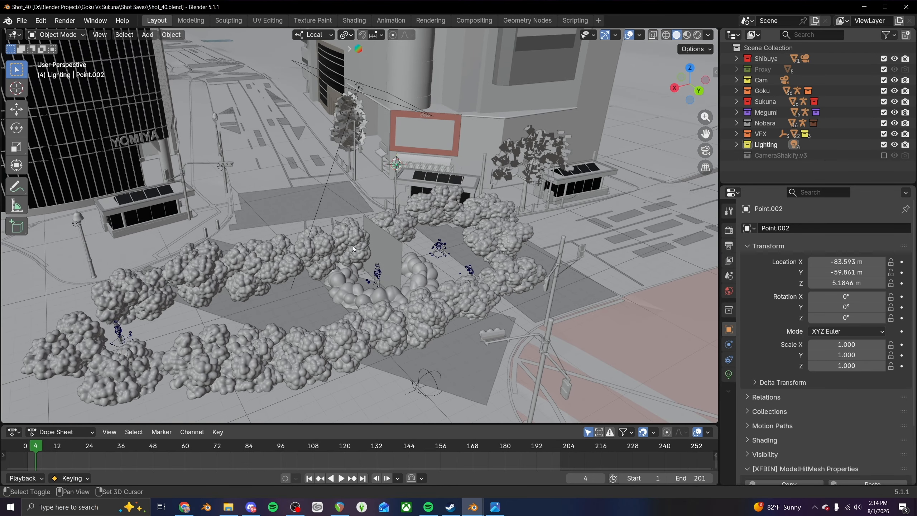
pyautogui.click(391, 102)
pyautogui.moveTo(220, 124); pyautogui.dragTo(302, 252, button='middle')
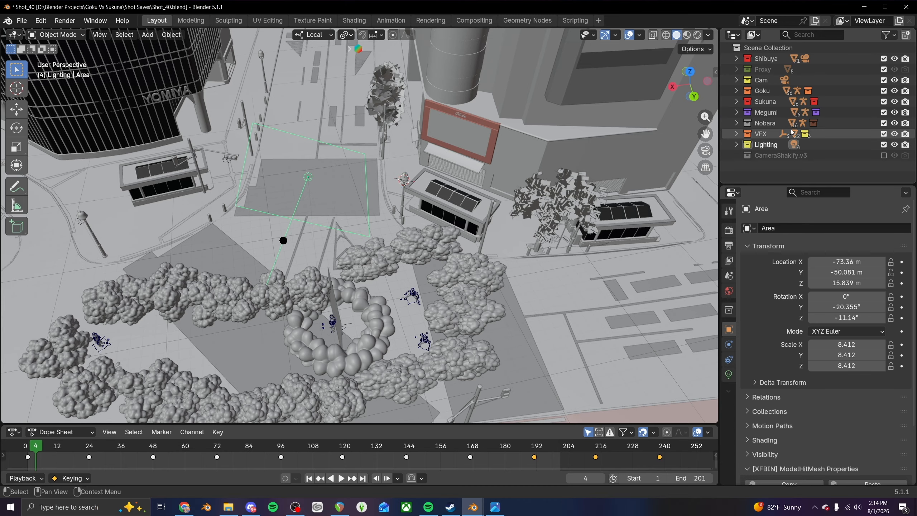
pyautogui.click(871, 7)
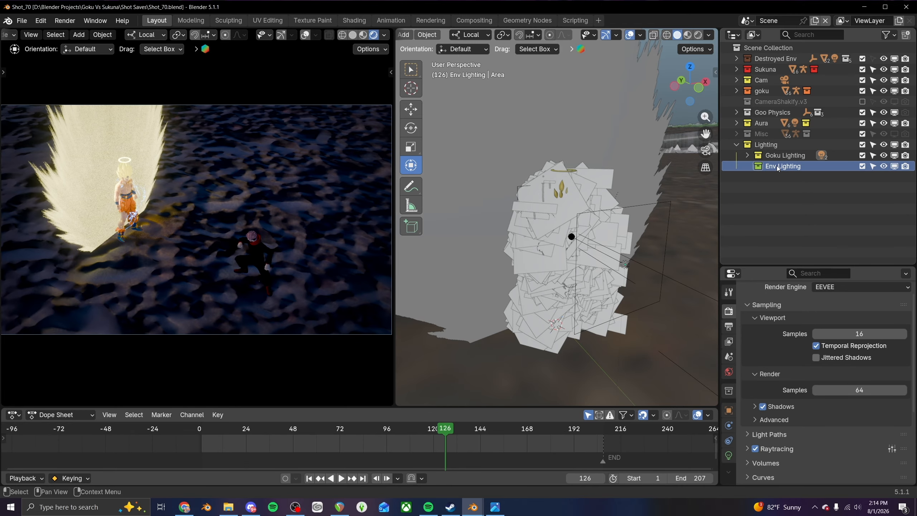
# - Paste the copied area light into the Env Lighting collection, select it and frame it in the viewport
pyautogui.scroll(-6, 587, 257)
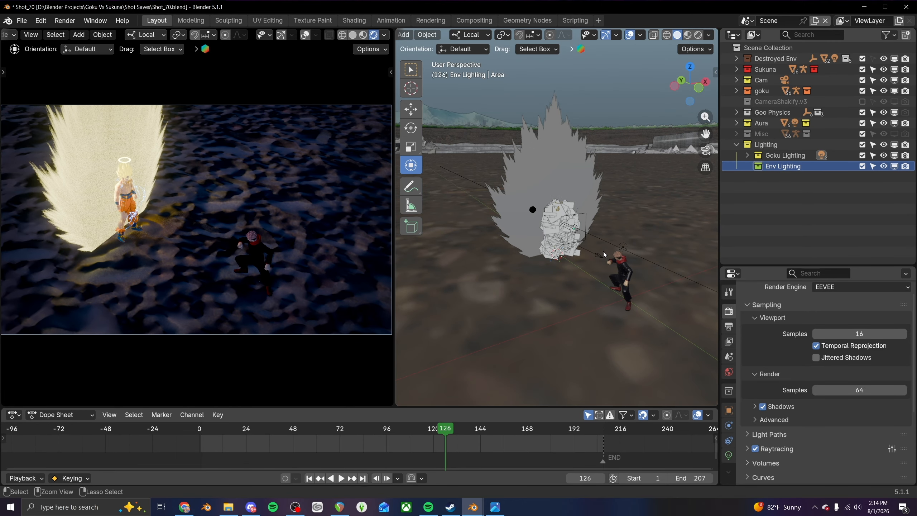
pyautogui.hotkey('ctrl', 'v')
pyautogui.scroll(-3, 567, 248)
pyautogui.click(789, 177)
pyautogui.press('KP_Decimal')
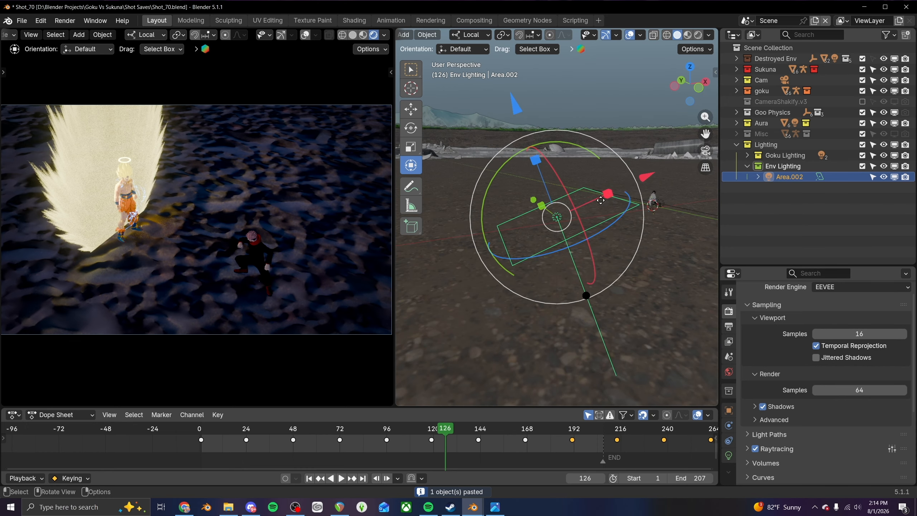
# - Go to frame 1 and snap the pasted area light to the 3D cursor
pyautogui.moveTo(601, 200); pyautogui.dragTo(570, 250, button='middle')
pyautogui.scroll(-2, 571, 250)
pyautogui.click(200, 432)
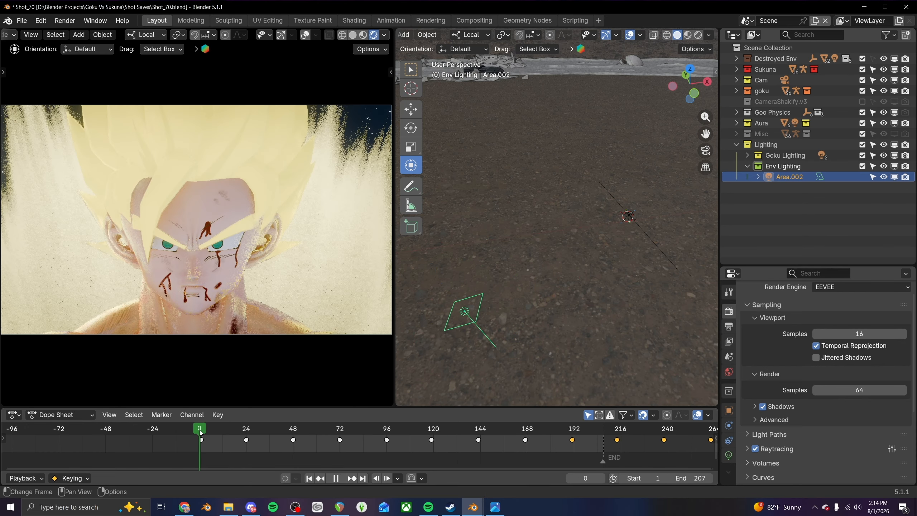
pyautogui.moveTo(201, 434); pyautogui.dragTo(201, 434)
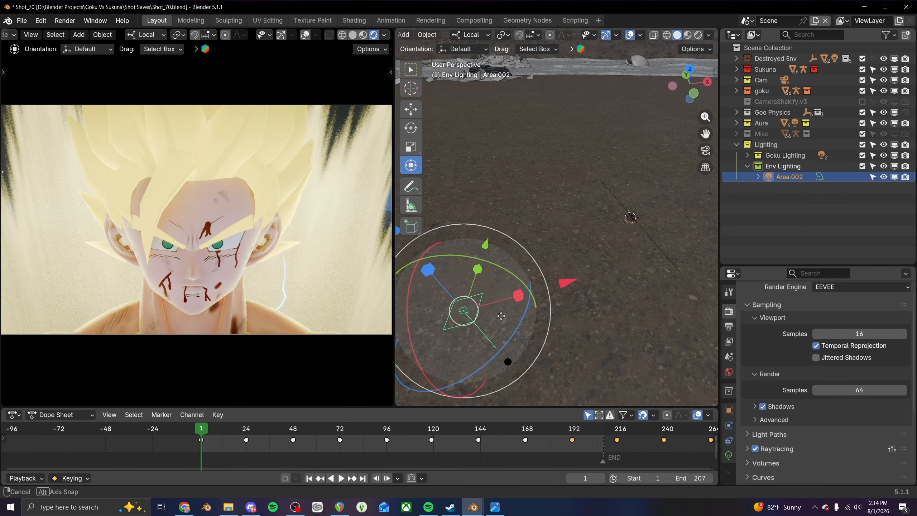
pyautogui.moveTo(502, 315); pyautogui.dragTo(492, 313, button='middle')
pyautogui.hotkey('shift', 's')
pyautogui.click(650, 204)
pyautogui.moveTo(592, 231); pyautogui.dragTo(566, 235, button='middle')
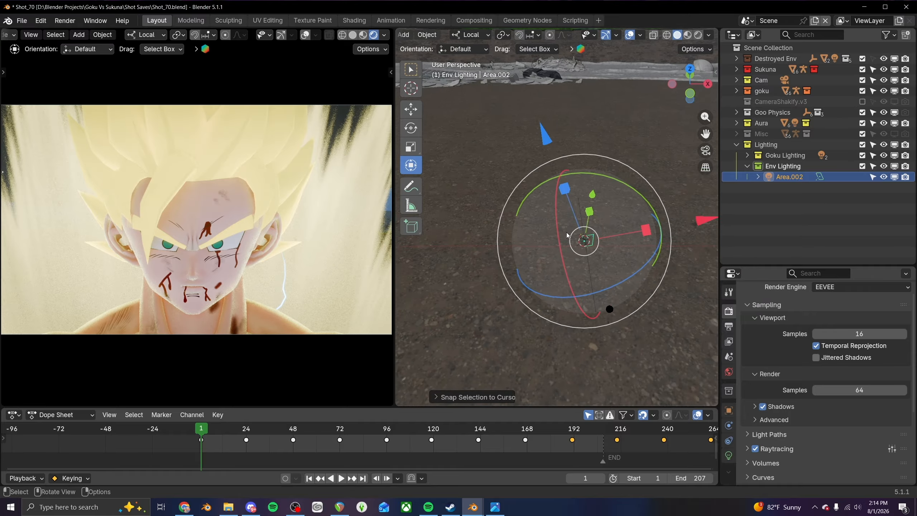
# - Move the area light away from the 3D cursor and advance the timeline to frame 25
pyautogui.moveTo(567, 235); pyautogui.dragTo(544, 174)
pyautogui.moveTo(201, 430); pyautogui.dragTo(248, 429)
pyautogui.scroll(2, 530, 296)
pyautogui.moveTo(532, 293); pyautogui.dragTo(610, 271, button='middle')
pyautogui.moveTo(453, 136); pyautogui.dragTo(591, 206)
# - Show the area light's data settings, reposition the light above the characters and rotate it to aim at them
pyautogui.moveTo(574, 248); pyautogui.dragTo(538, 231, button='middle')
pyautogui.click(729, 457)
pyautogui.moveTo(548, 96); pyautogui.dragTo(683, 154)
pyautogui.moveTo(626, 236); pyautogui.dragTo(587, 247, button='middle')
pyautogui.keyDown('shift'); pyautogui.moveTo(587, 247); pyautogui.dragTo(581, 293, button='middle'); pyautogui.keyUp('shift')
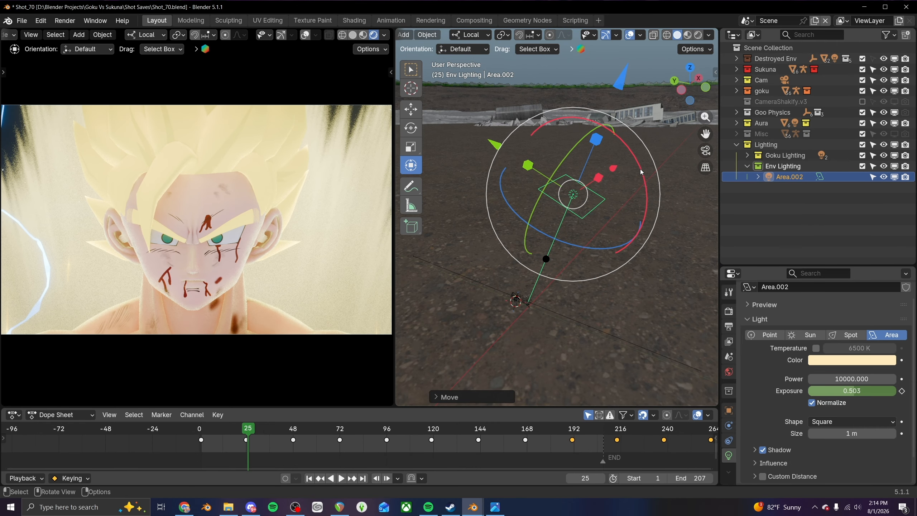
pyautogui.moveTo(641, 172); pyautogui.dragTo(628, 260)
# - Check the new lighting through to frame 192, save the file and collapse the Env Lighting collection
pyautogui.moveTo(390, 431); pyautogui.dragTo(454, 431)
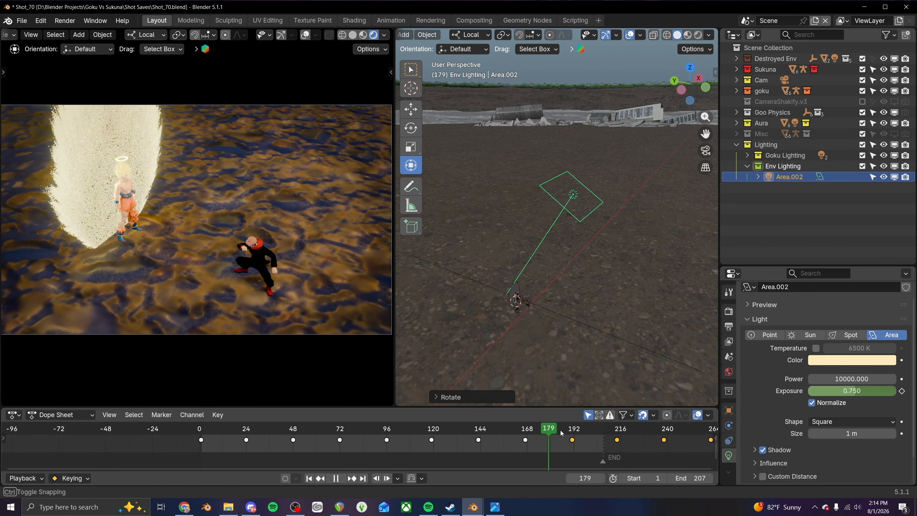
pyautogui.press('space')
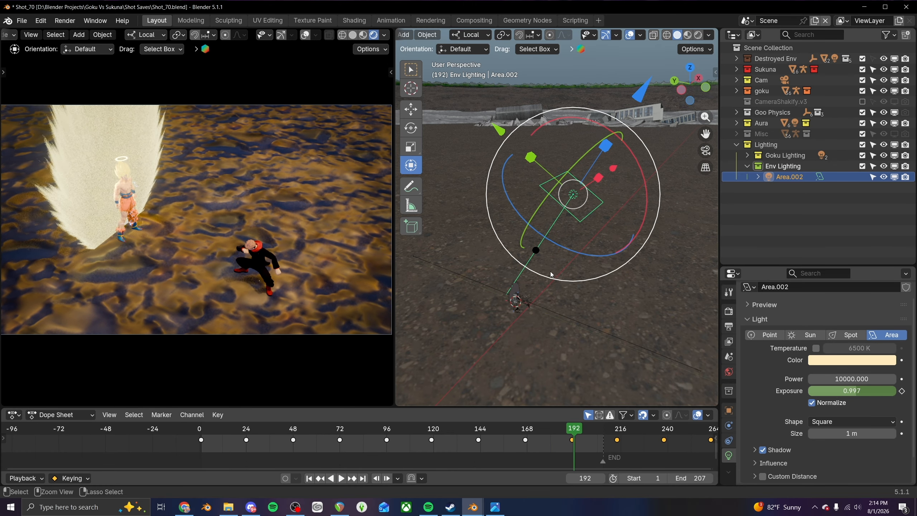
pyautogui.hotkey('ctrl', 's')
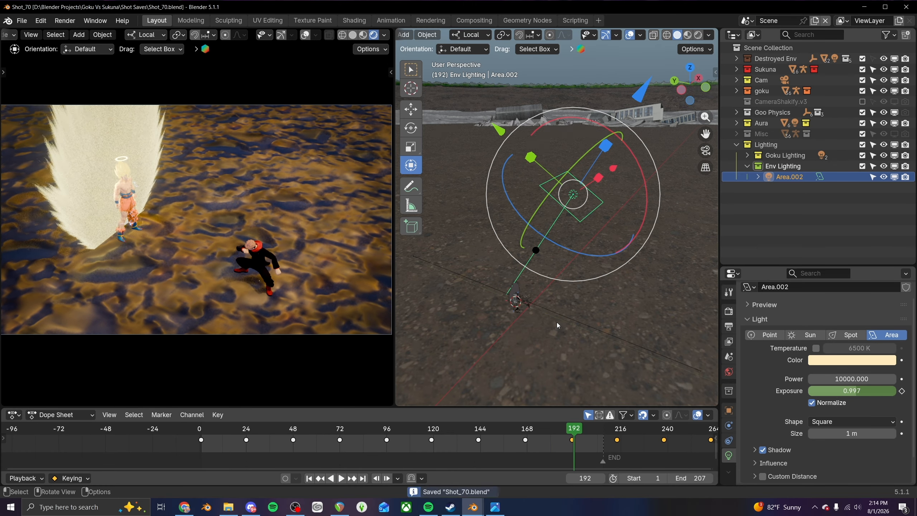
pyautogui.click(747, 166)
# - Switch to the Shot_40 window, copy the ring_smoke object around Goku, and return to Shot_70
pyautogui.keyDown('shift'); pyautogui.moveTo(545, 331); pyautogui.dragTo(559, 276, button='middle'); pyautogui.keyUp('shift')
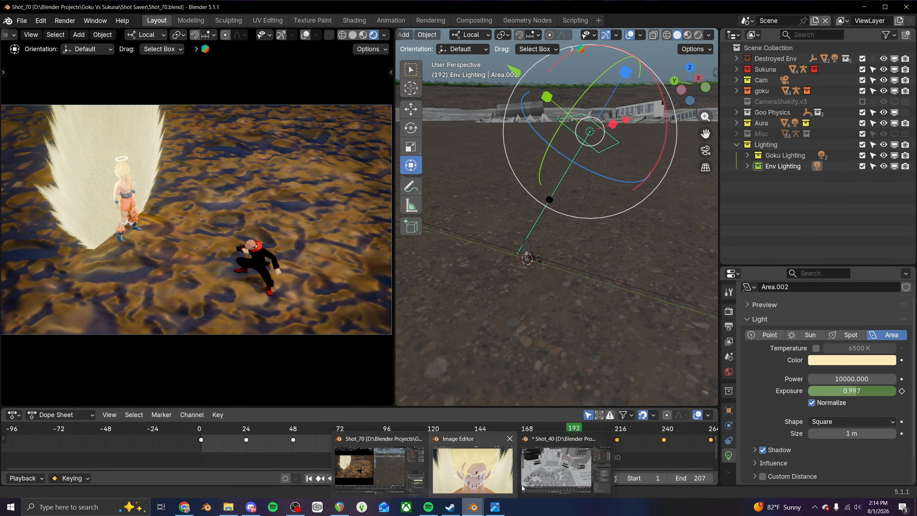
pyautogui.click(555, 468)
pyautogui.scroll(5, 388, 331)
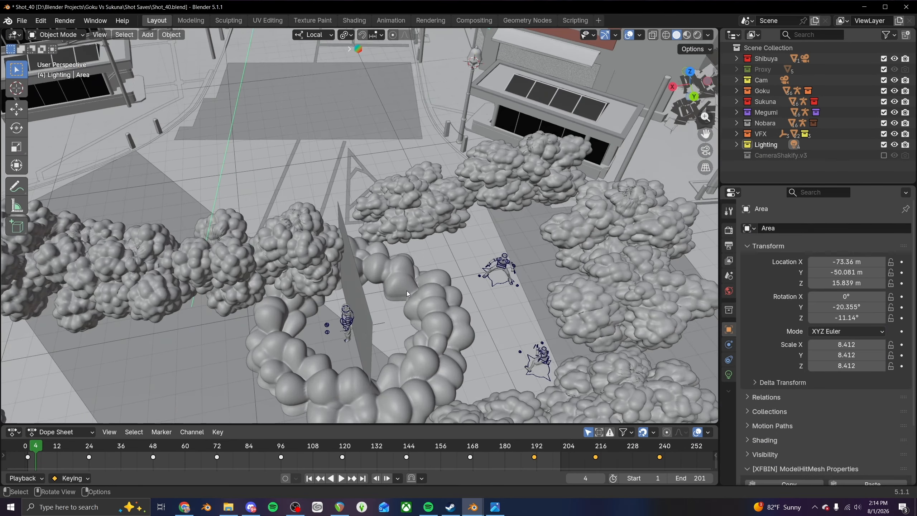
pyautogui.click(407, 291)
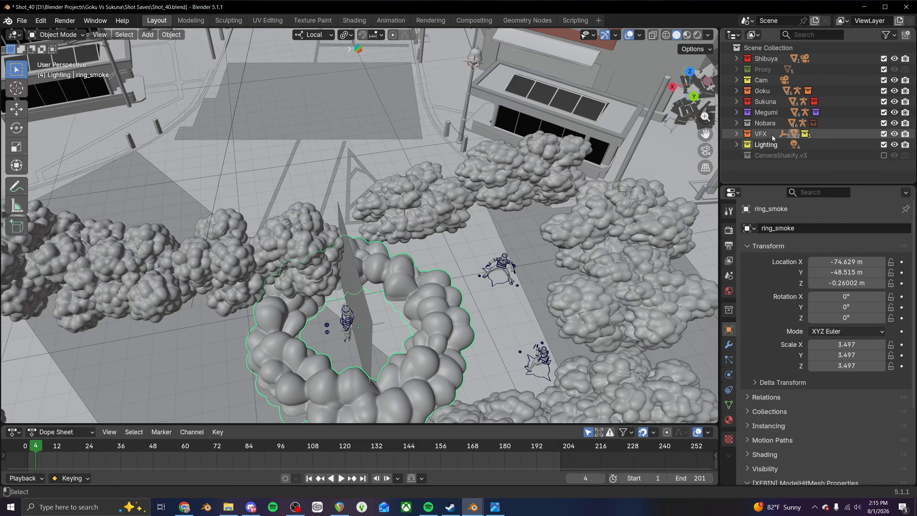
pyautogui.hotkey('ctrl', 'c')
pyautogui.click(864, 7)
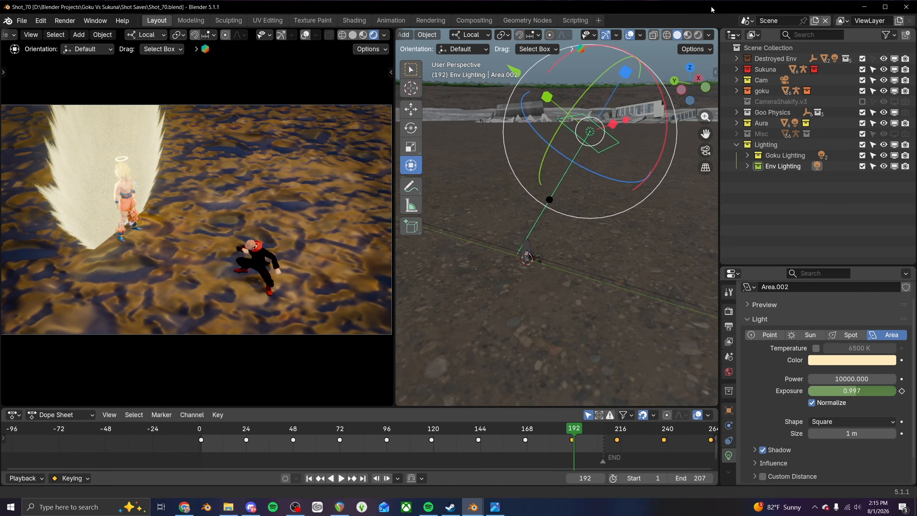
# - Paste the ring smoke and its controller into the top-level Scene Collection
pyautogui.click(763, 47)
pyautogui.hotkey('ctrl', 'v')
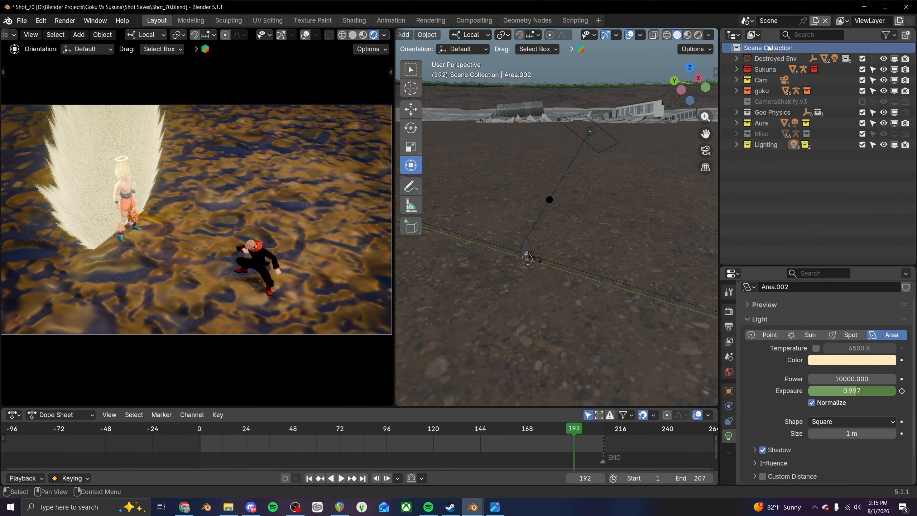
pyautogui.hotkey('ctrl', 'v')
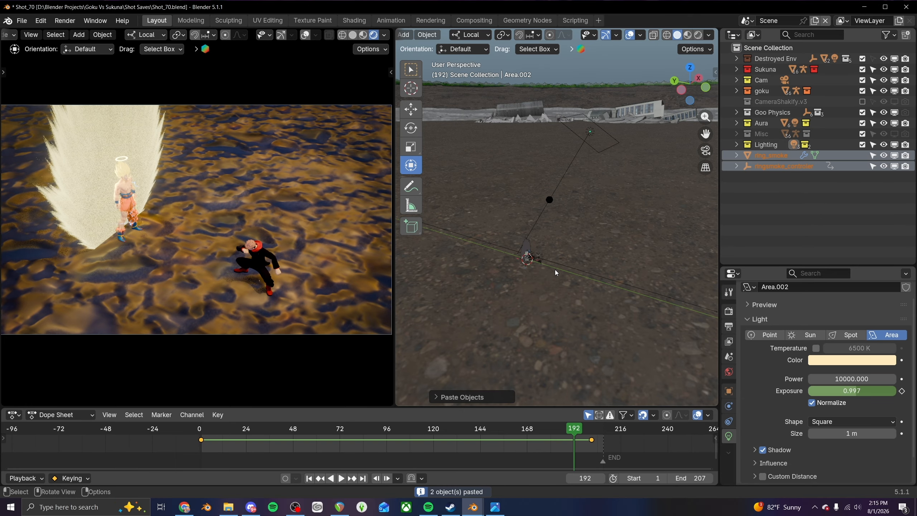
# - Snap the pasted ring smoke and controller to the 3D cursor and shift them slightly into place around Goku
pyautogui.hotkey('shift', 's')
pyautogui.click(555, 210)
pyautogui.moveTo(555, 211); pyautogui.dragTo(587, 263, button='middle')
pyautogui.press('g')
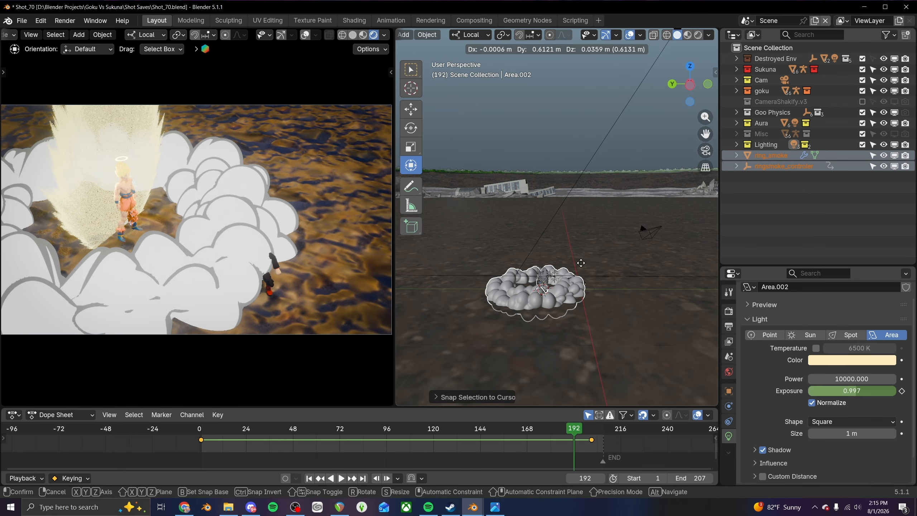
pyautogui.click(583, 263)
pyautogui.moveTo(580, 295); pyautogui.dragTo(635, 267, button='middle')
# - Select ringsmoke_controler and examine the ring smoke's animation around Goku, playing it through to frame 158
pyautogui.click(781, 167)
pyautogui.scroll(5, 540, 299)
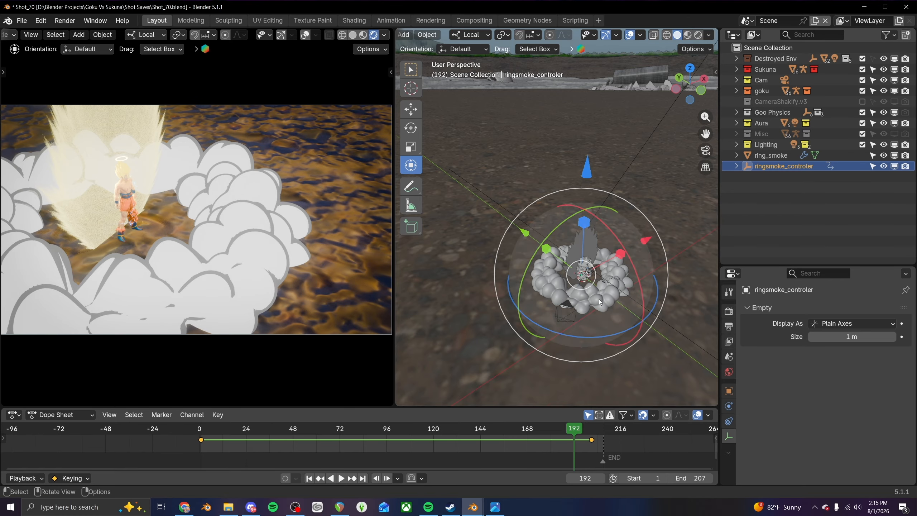
pyautogui.moveTo(540, 299); pyautogui.dragTo(635, 230, button='middle')
pyautogui.scroll(2, 635, 231)
pyautogui.scroll(-6, 635, 231)
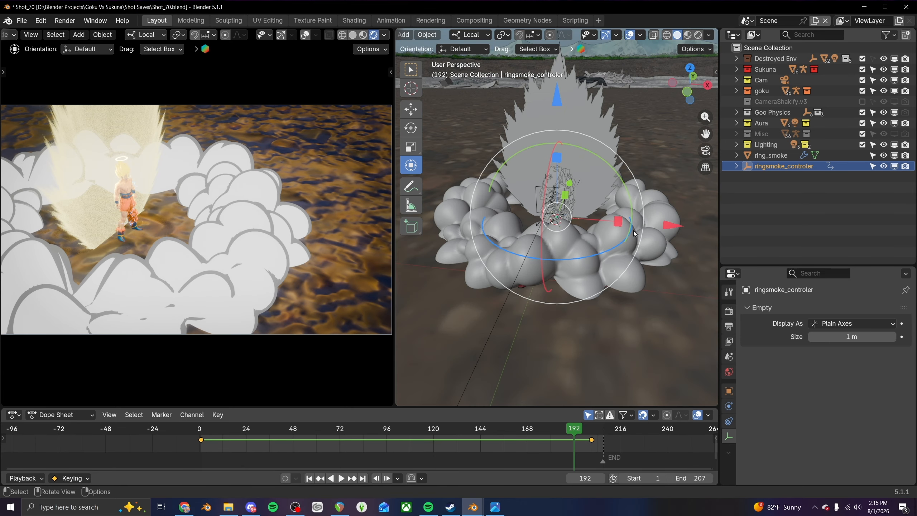
pyautogui.moveTo(205, 433); pyautogui.dragTo(363, 436)
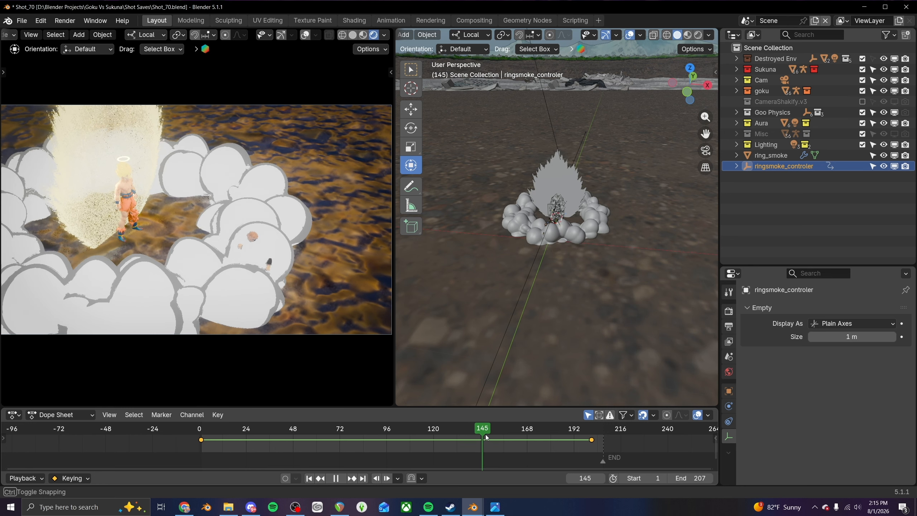
pyautogui.press('space')
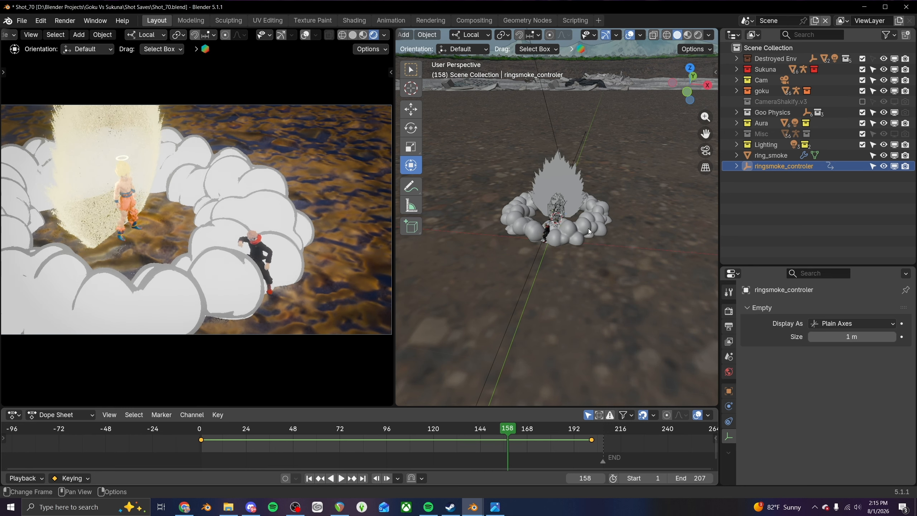
# - Try stretching the ring_smoke object to about 2.12 times its size along its local Y axis
pyautogui.click(594, 218)
pyautogui.moveTo(594, 218); pyautogui.dragTo(477, 231, button='middle')
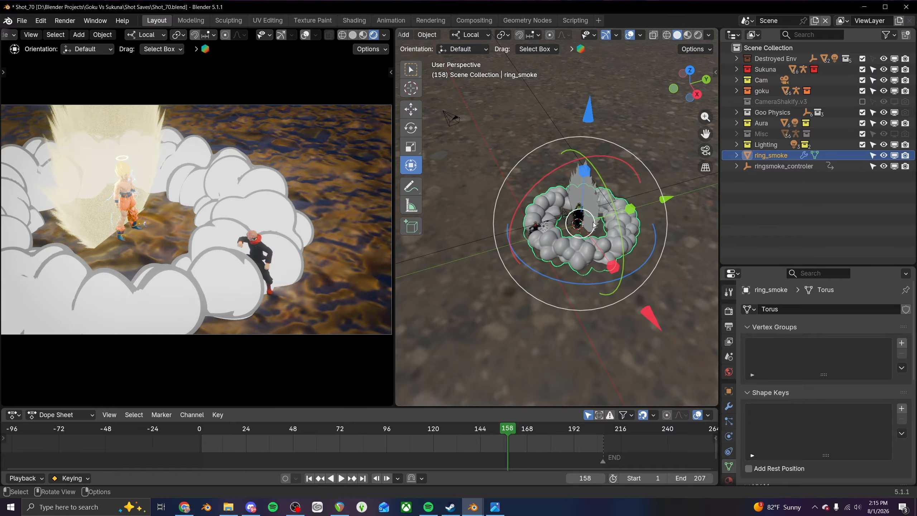
pyautogui.press('s')
pyautogui.rightClick(602, 222)
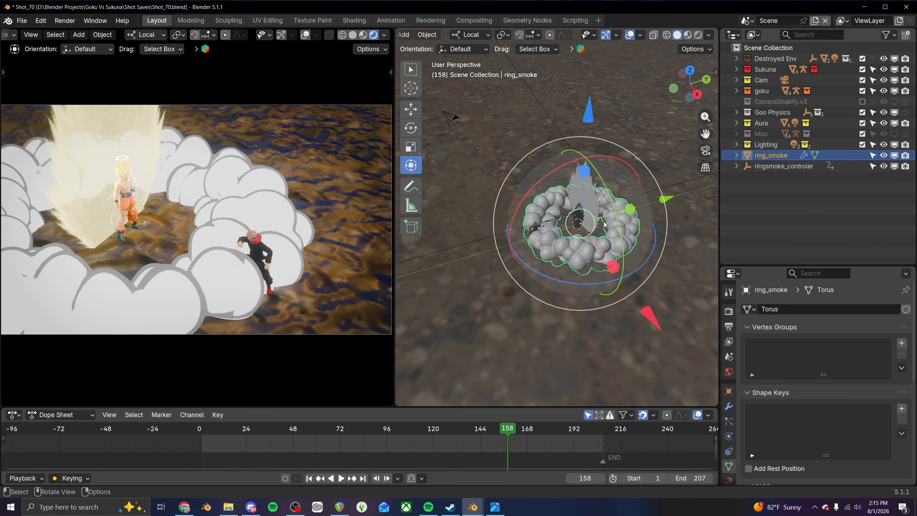
pyautogui.press('s')
pyautogui.press('y')
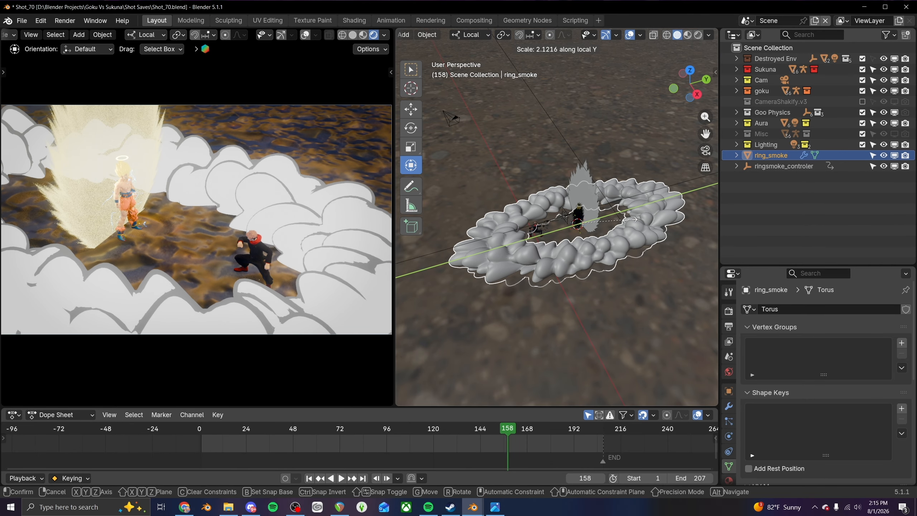
pyautogui.click(625, 225)
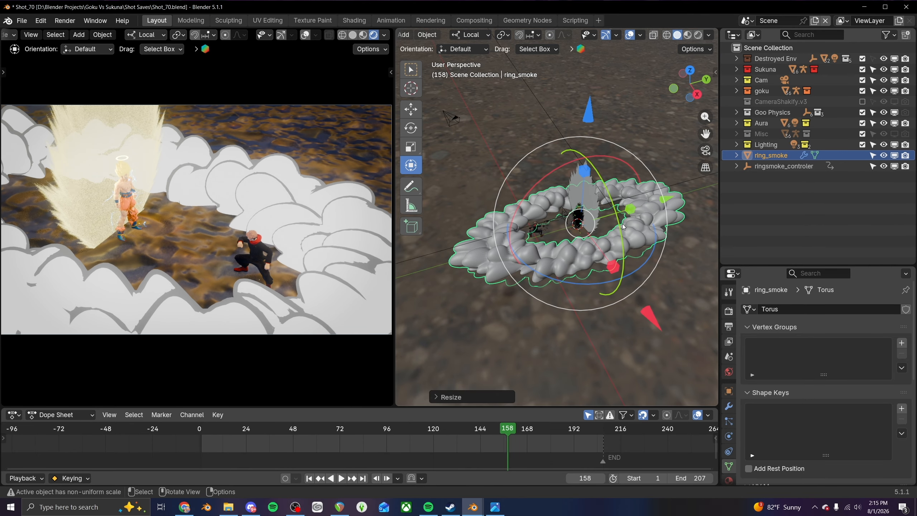
pyautogui.hotkey('ctrl', 'z')
# - Scale ring_smoke uniformly to about 2.44 times its size and shift it about 0.48 m, slightly downward
pyautogui.moveTo(623, 226); pyautogui.dragTo(632, 231, button='middle')
pyautogui.press('s')
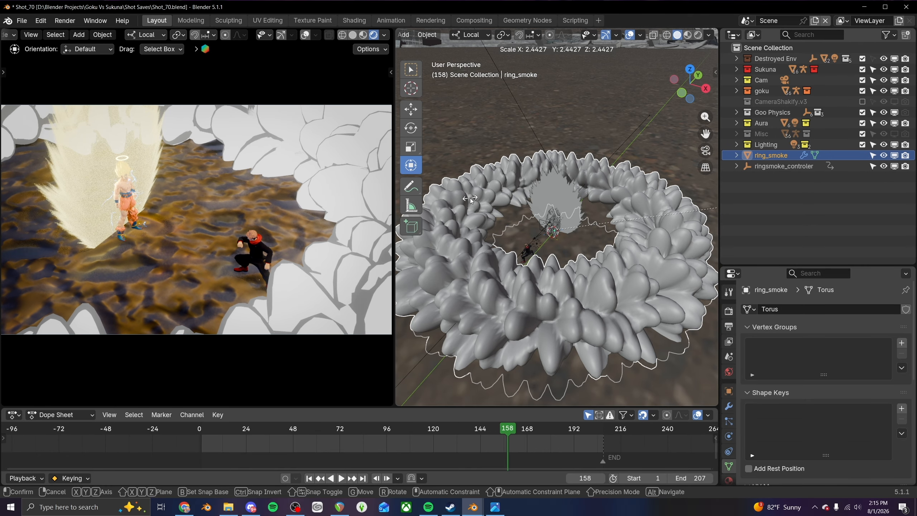
pyautogui.click(470, 198)
pyautogui.moveTo(541, 217); pyautogui.dragTo(553, 245, button='middle')
pyautogui.press('g')
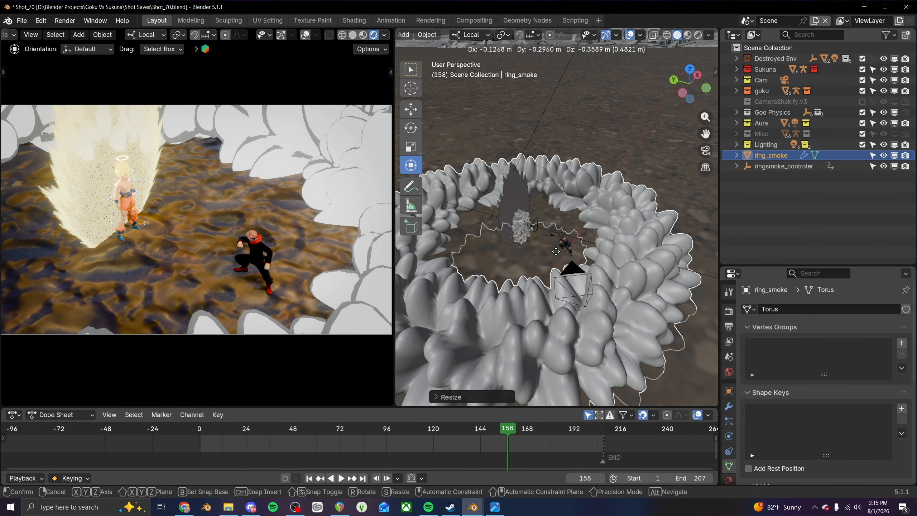
pyautogui.click(556, 251)
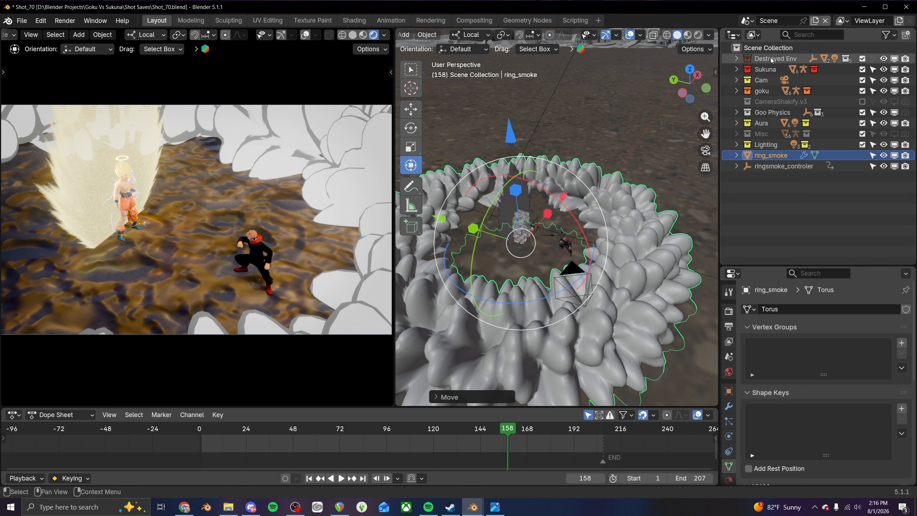
# - Create a new collection in the Scene Collection, name it VFX and give it an orange color tag
pyautogui.click(726, 47)
pyautogui.rightClick(726, 46)
pyautogui.click(727, 46)
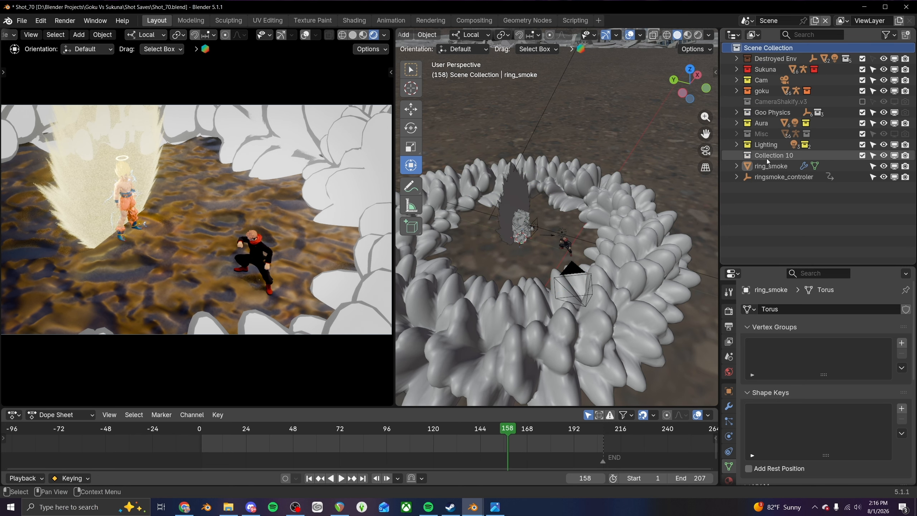
pyautogui.doubleClick(768, 155)
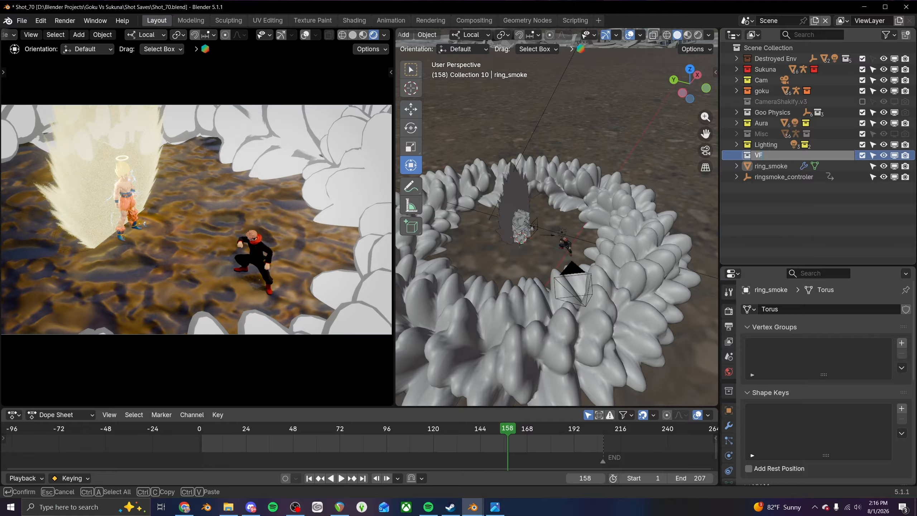
pyautogui.press('Return')
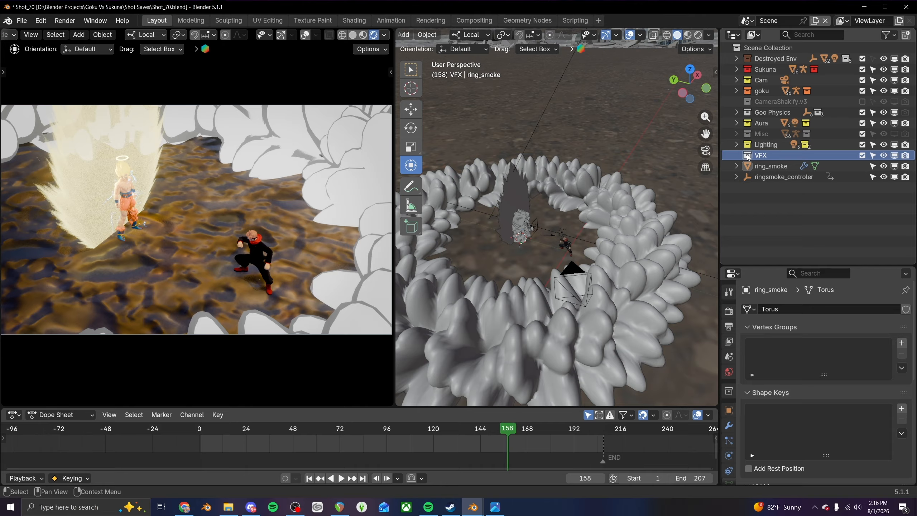
pyautogui.rightClick(748, 157)
pyautogui.click(653, 317)
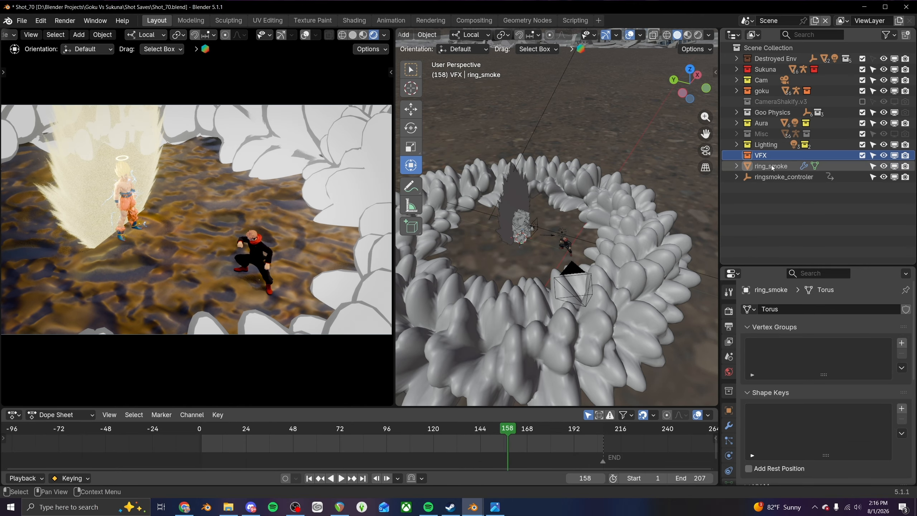
# - Create a collection named Smoke nested inside the VFX collection
pyautogui.click(771, 165)
pyautogui.rightClick(765, 158)
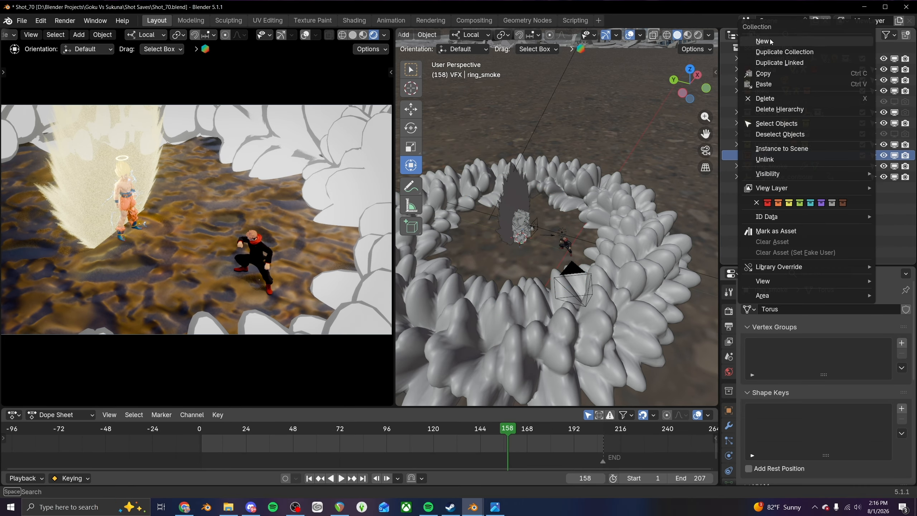
pyautogui.click(770, 42)
pyautogui.doubleClick(775, 168)
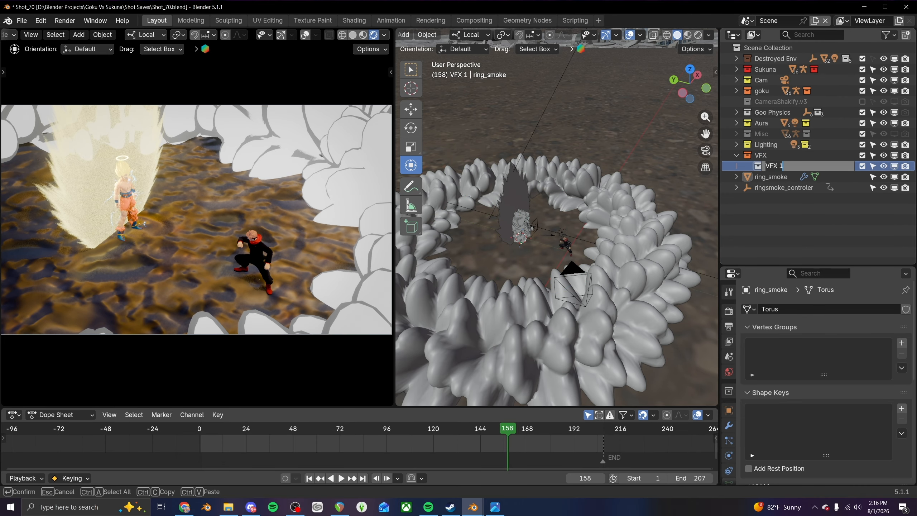
pyautogui.press('Return')
# - Move ring_smoke and ringsmoke_controler into the Smoke collection, collapse it and save the file
pyautogui.click(764, 177)
pyautogui.keyDown('shift'); pyautogui.click(774, 188); pyautogui.keyUp('shift')
pyautogui.moveTo(773, 177); pyautogui.dragTo(775, 167)
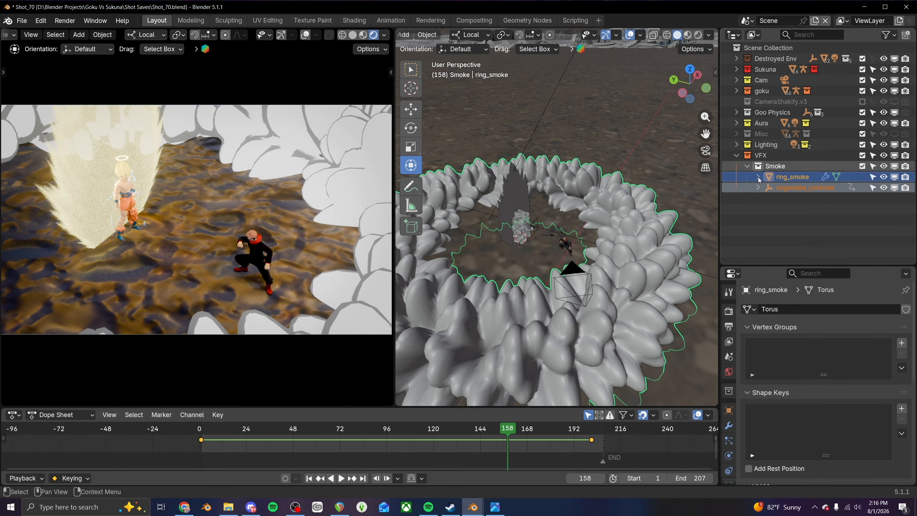
pyautogui.click(747, 166)
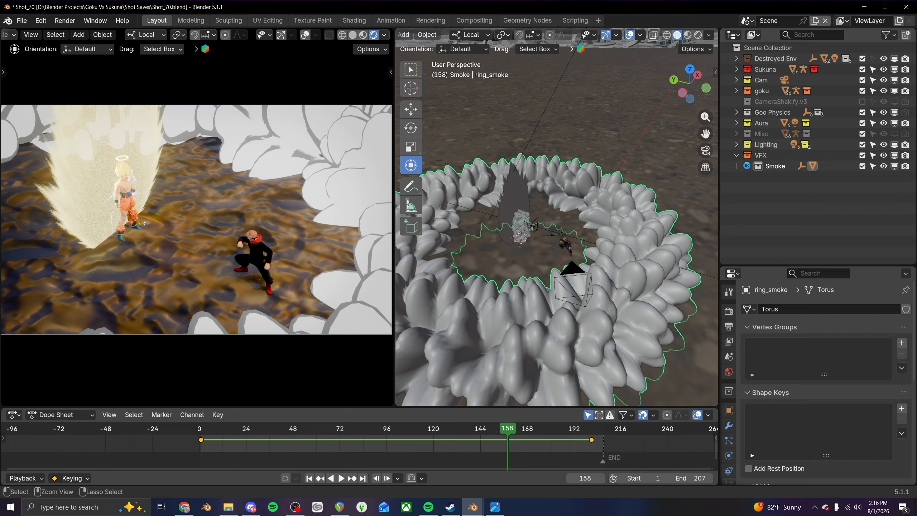
pyautogui.hotkey('ctrl', 's')
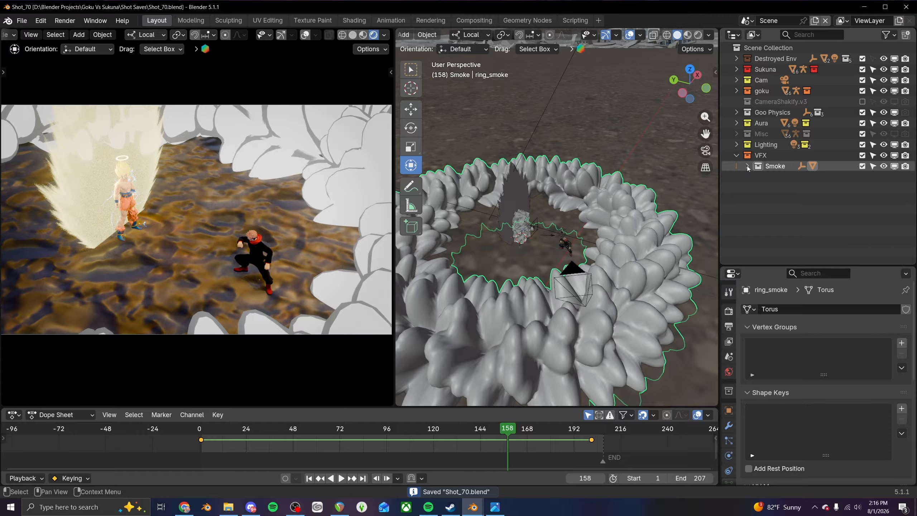
# - Give the Smoke collection a grey color tag
pyautogui.click(762, 167)
pyautogui.rightClick(763, 167)
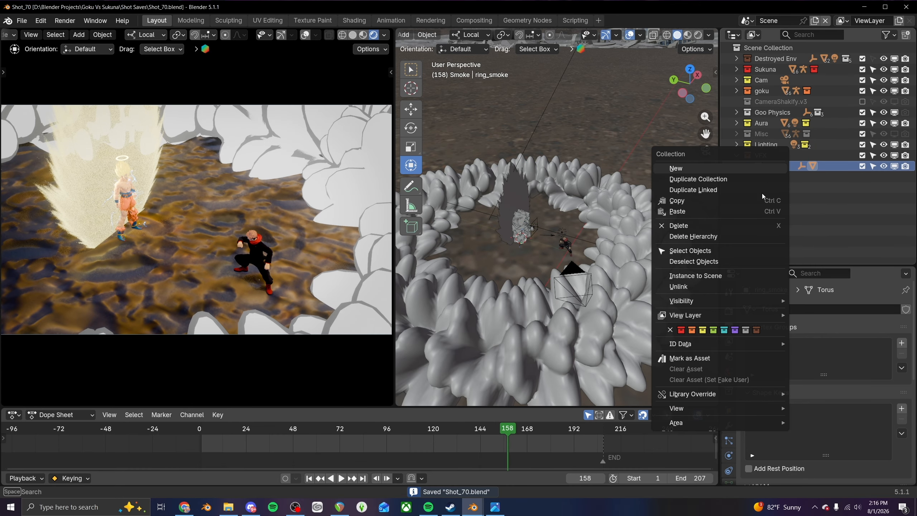
pyautogui.click(744, 331)
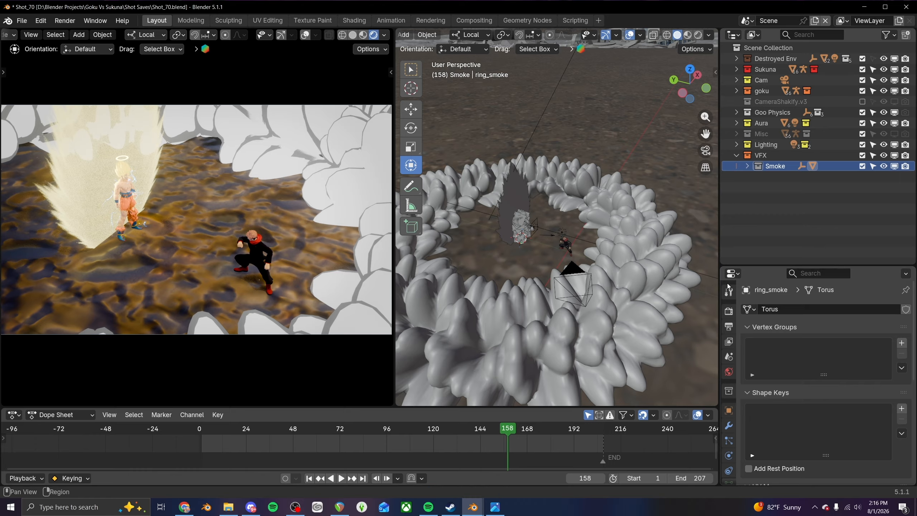
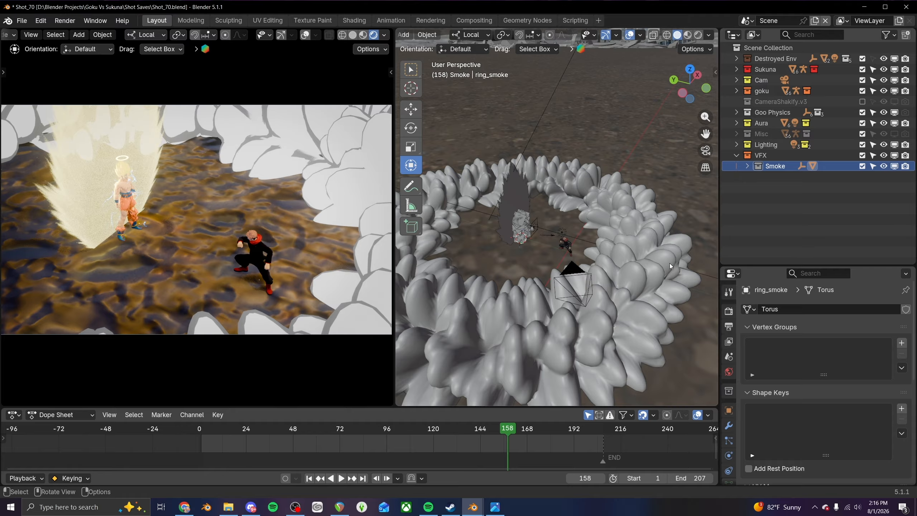
# - Examine the enlarged ring smoke around Goku and Sukuna from several angles and look inside the Smoke collection
pyautogui.scroll(2, 560, 260)
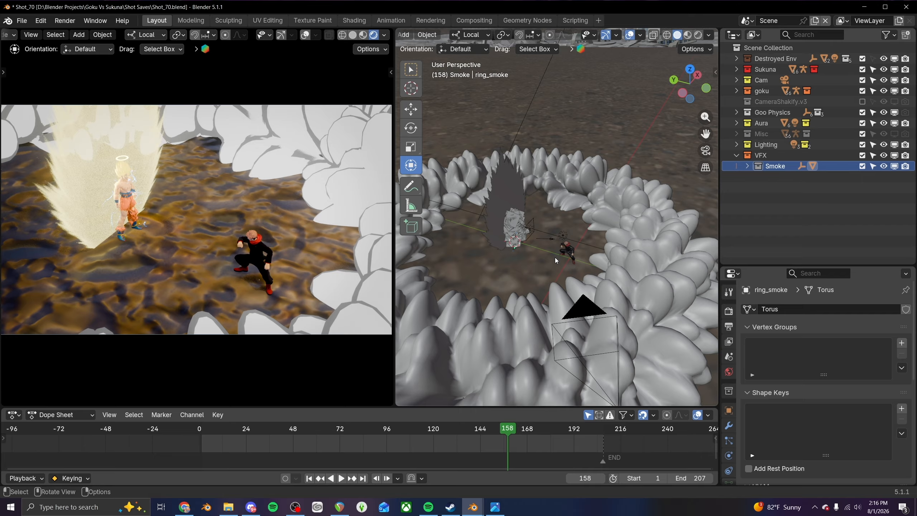
pyautogui.moveTo(548, 269)
pyautogui.mouseDown(button='middle')
pyautogui.moveTo(562, 266)
pyautogui.moveTo(537, 265)
pyautogui.mouseUp(button='middle')
pyautogui.click(748, 166)
pyautogui.click(749, 166)
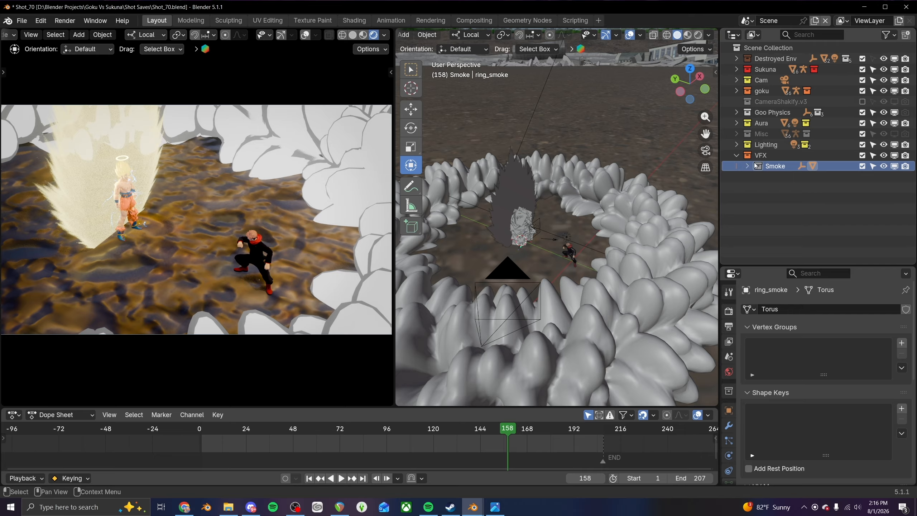
pyautogui.moveTo(563, 269); pyautogui.dragTo(603, 251, button='middle')
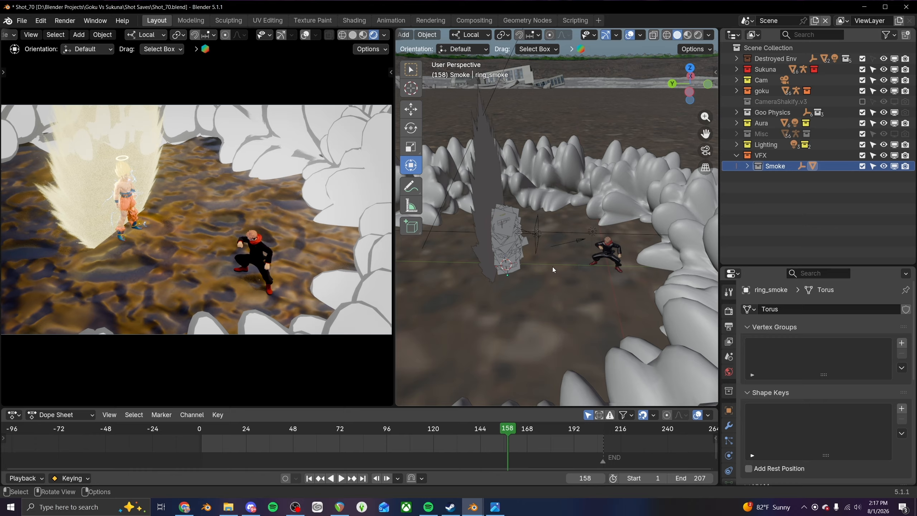
pyautogui.keyDown('shift'); pyautogui.moveTo(552, 266); pyautogui.dragTo(557, 240, button='middle'); pyautogui.keyUp('shift')
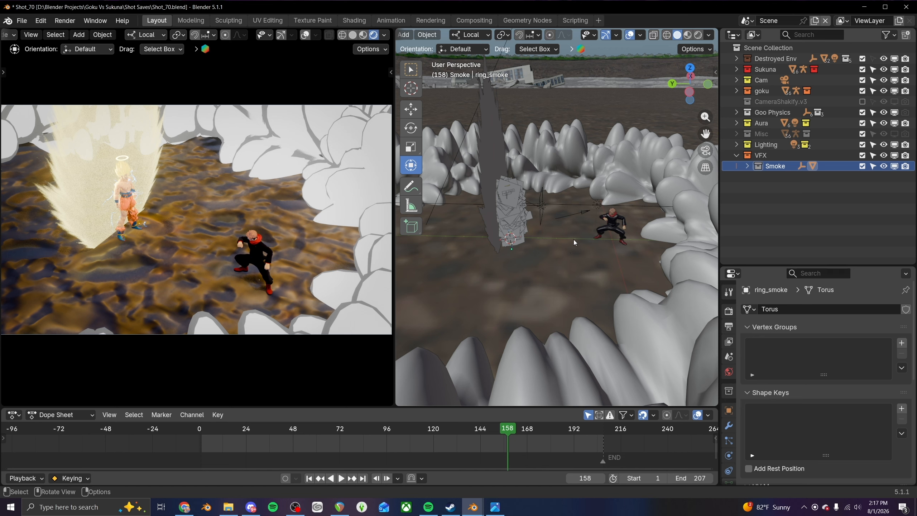
pyautogui.moveTo(574, 239); pyautogui.dragTo(572, 251, button='middle')
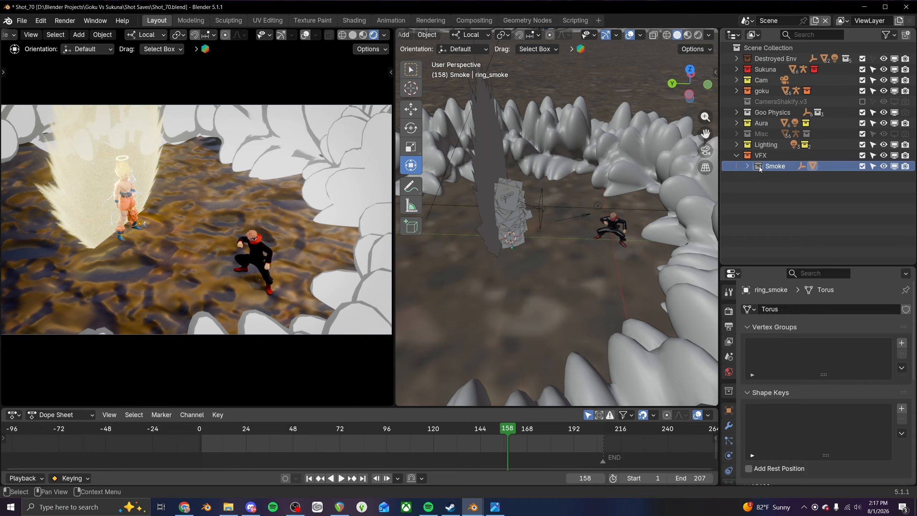
pyautogui.scroll(-1, 566, 234)
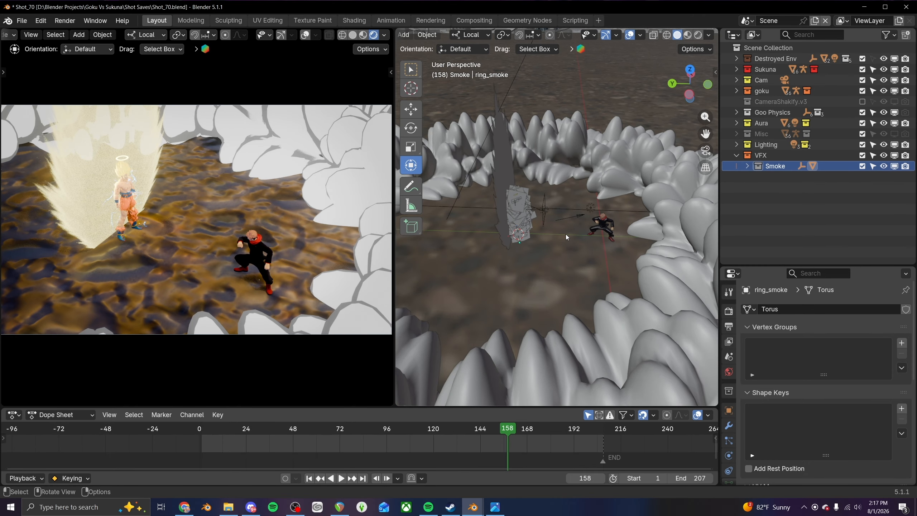
# - Append the Wind collection from Shot_47.blend in the Goku Vs Sukuna Shot Saves folder directly into the Scene Collection
pyautogui.click(763, 50)
pyautogui.click(21, 20)
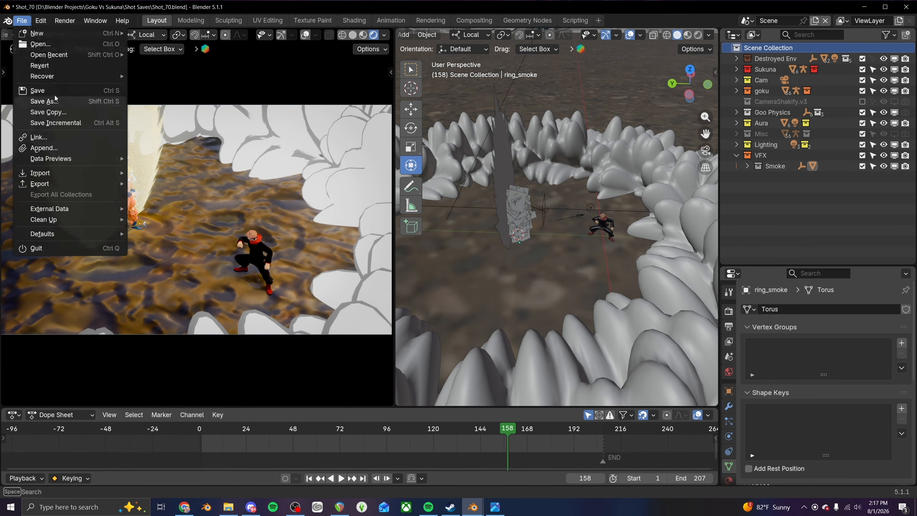
pyautogui.click(43, 148)
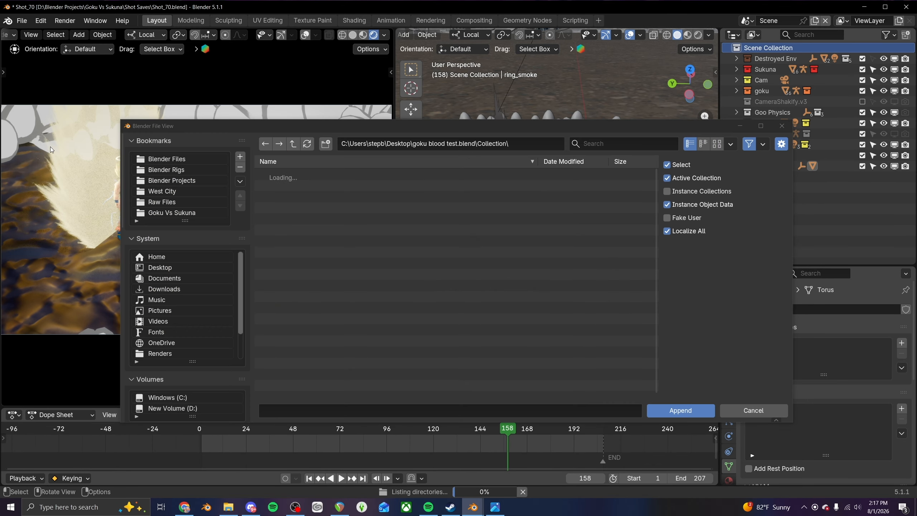
pyautogui.click(185, 173)
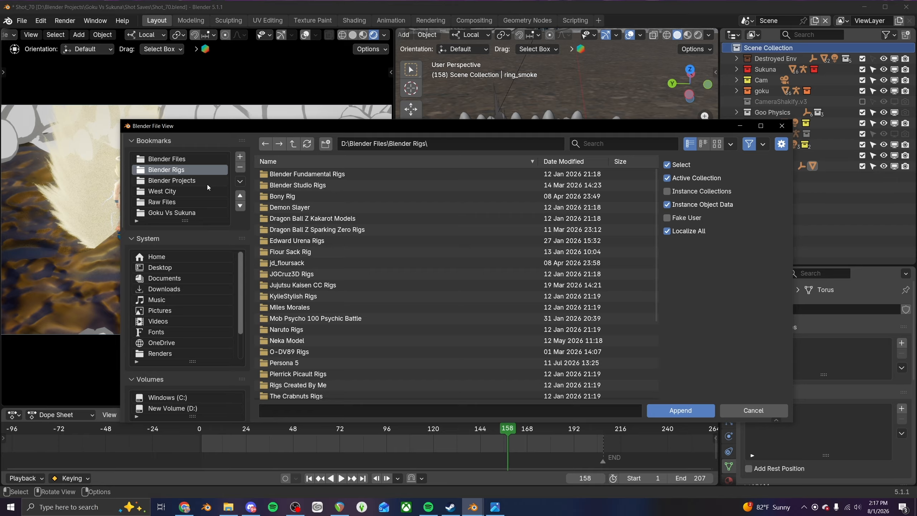
pyautogui.click(182, 213)
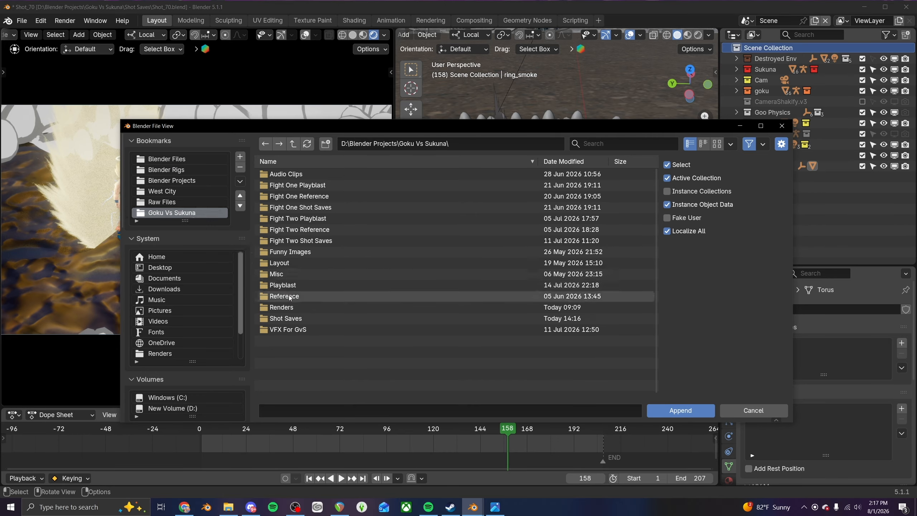
pyautogui.click(290, 317)
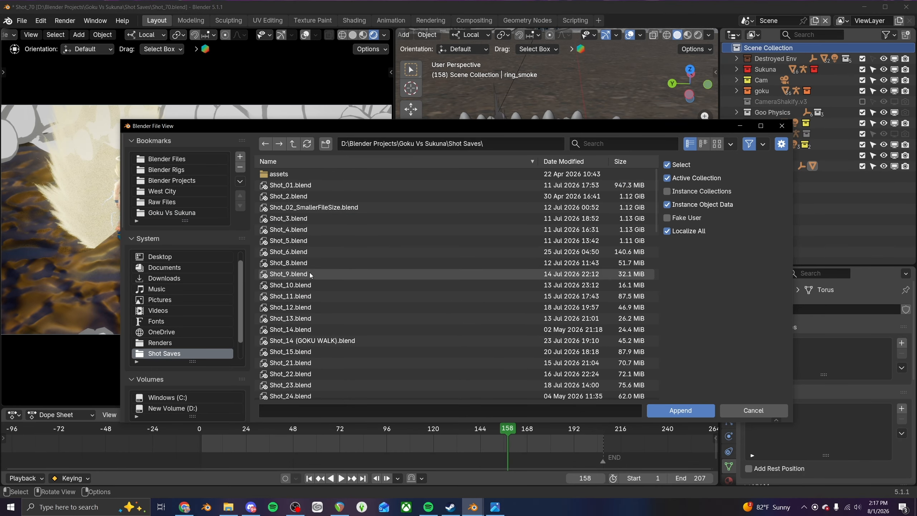
pyautogui.scroll(-8, 300, 269)
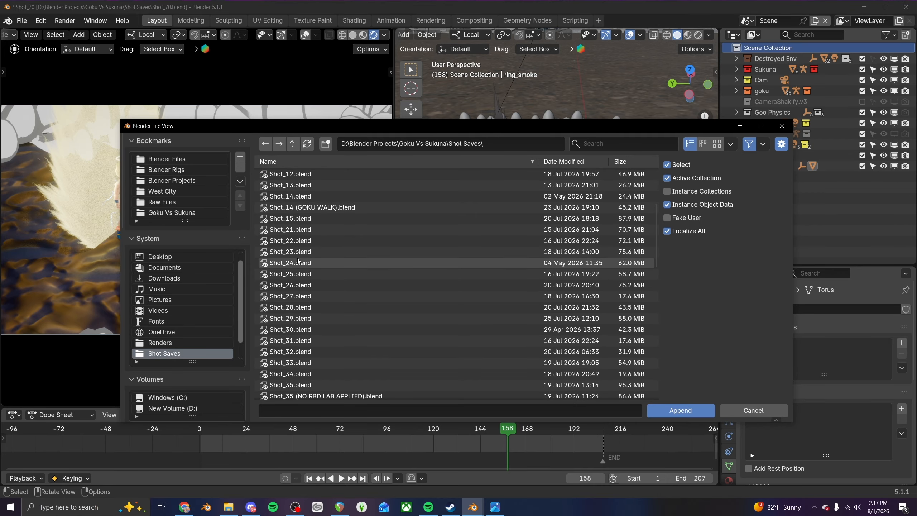
pyautogui.scroll(-3, 297, 261)
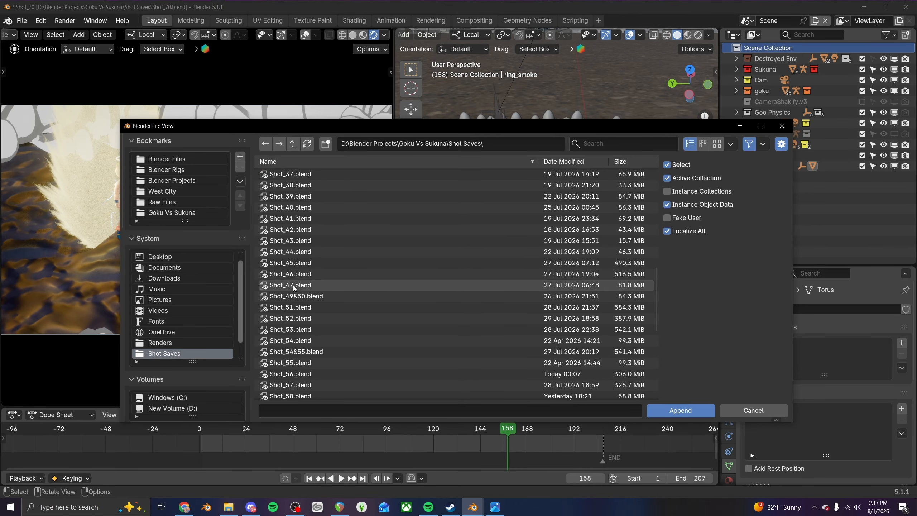
pyautogui.doubleClick(294, 267)
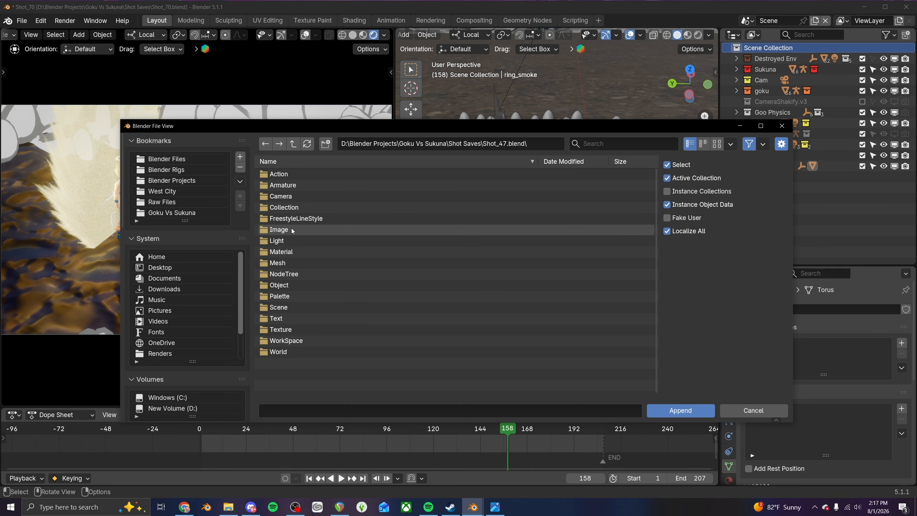
pyautogui.doubleClick(290, 207)
pyautogui.scroll(-3, 305, 325)
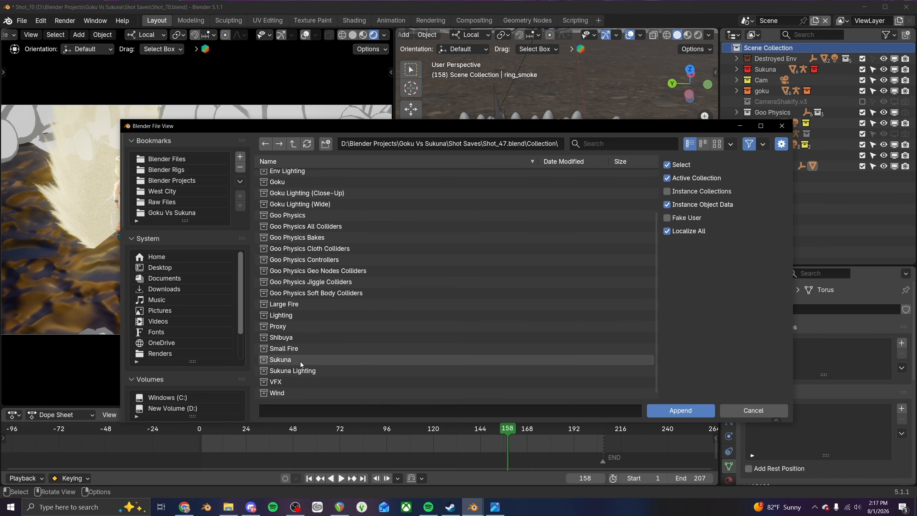
pyautogui.doubleClick(292, 392)
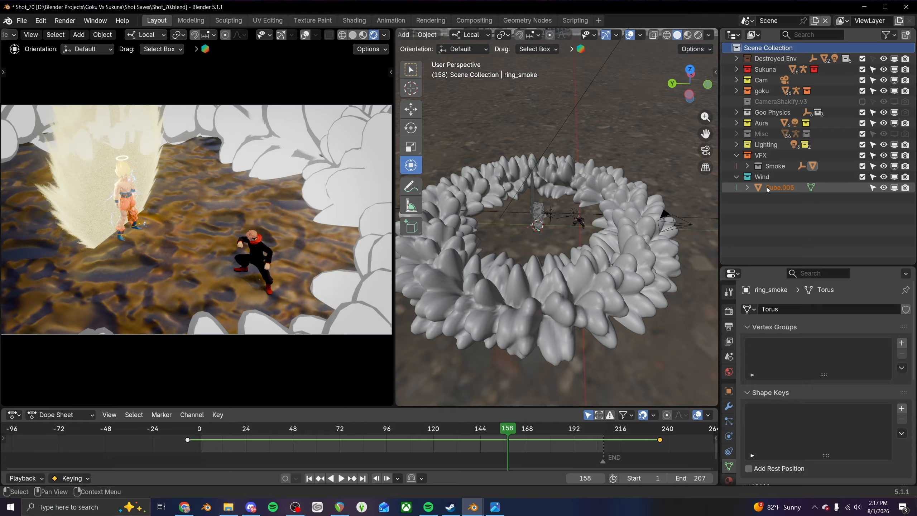
# - Snap Cube.005 of the Wind collection to the 3D cursor and scale it down around the smoke ring
pyautogui.click(766, 186)
pyautogui.hotkey('shift', 's')
pyautogui.click(582, 192)
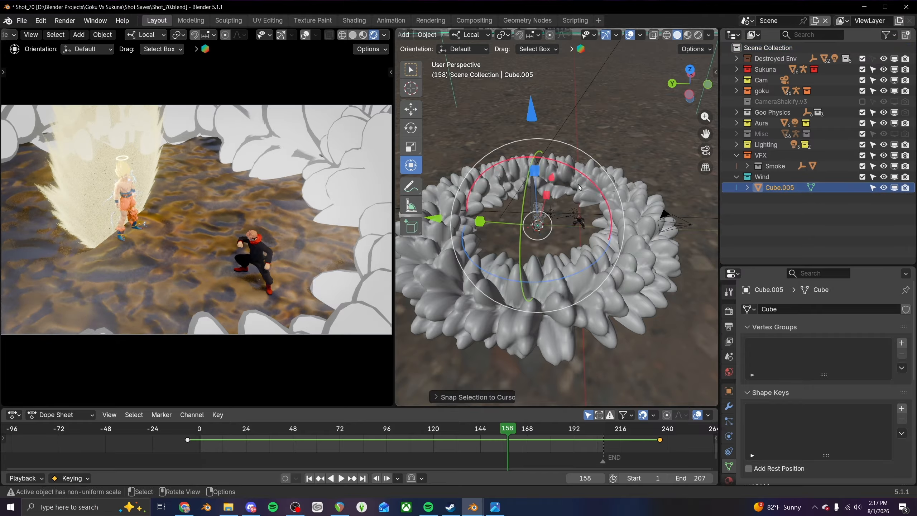
pyautogui.scroll(-4, 581, 195)
pyautogui.moveTo(585, 206); pyautogui.dragTo(525, 205, button='middle')
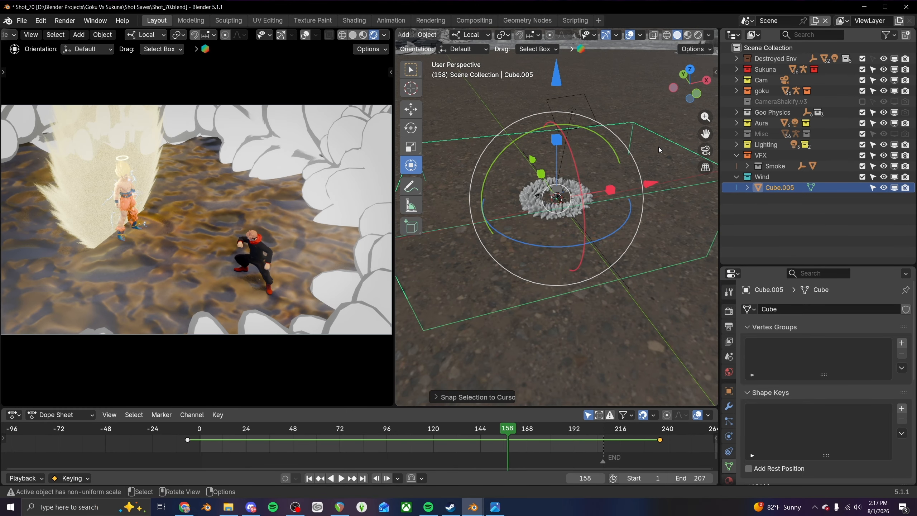
pyautogui.press('s')
pyautogui.click(634, 155)
pyautogui.scroll(3, 556, 177)
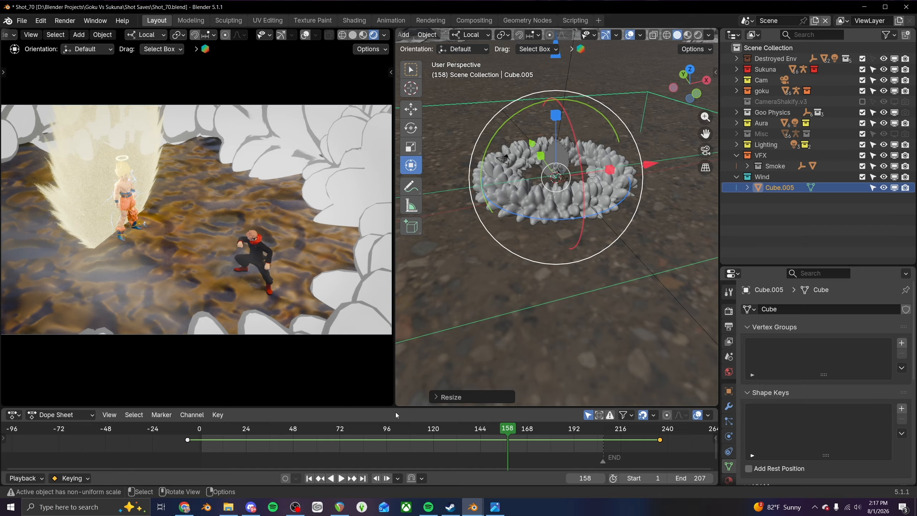
# - Rotate Cube.005 about half a turn around its vertical axis, checking the wind at frames 30 and 136
pyautogui.moveTo(164, 435); pyautogui.dragTo(255, 437)
pyautogui.press('space')
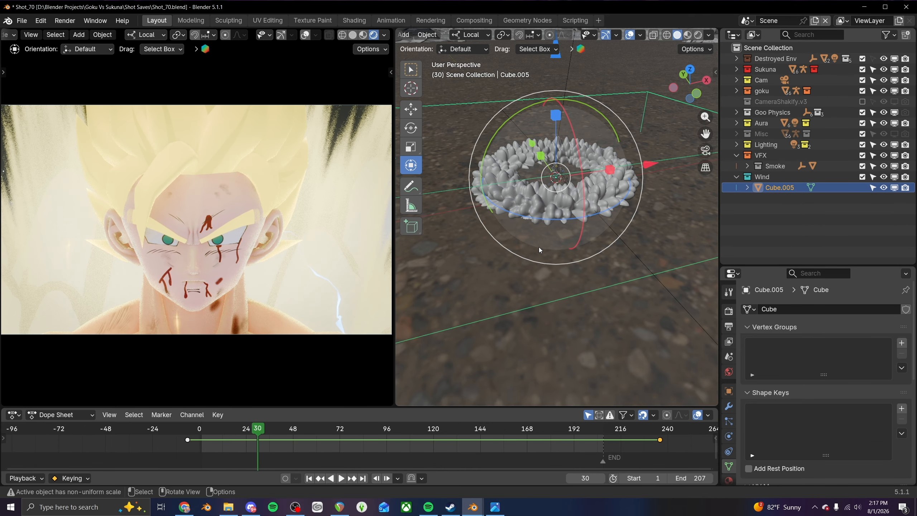
pyautogui.scroll(-2, 539, 247)
pyautogui.moveTo(545, 232); pyautogui.dragTo(573, 210)
pyautogui.press('s')
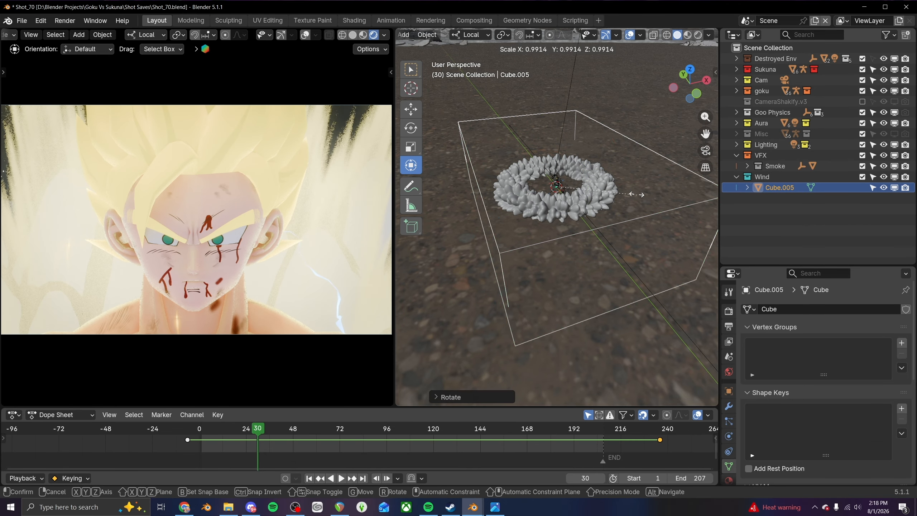
pyautogui.rightClick(596, 198)
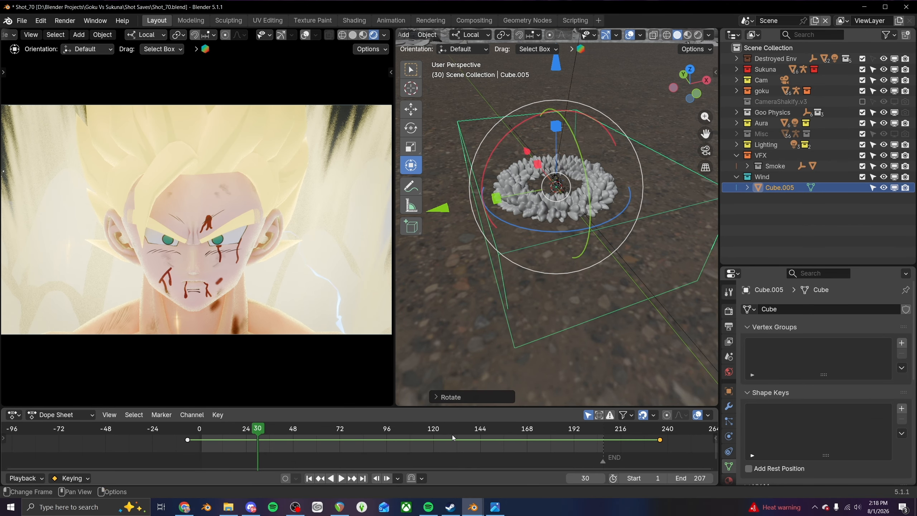
pyautogui.moveTo(461, 430); pyautogui.dragTo(465, 433)
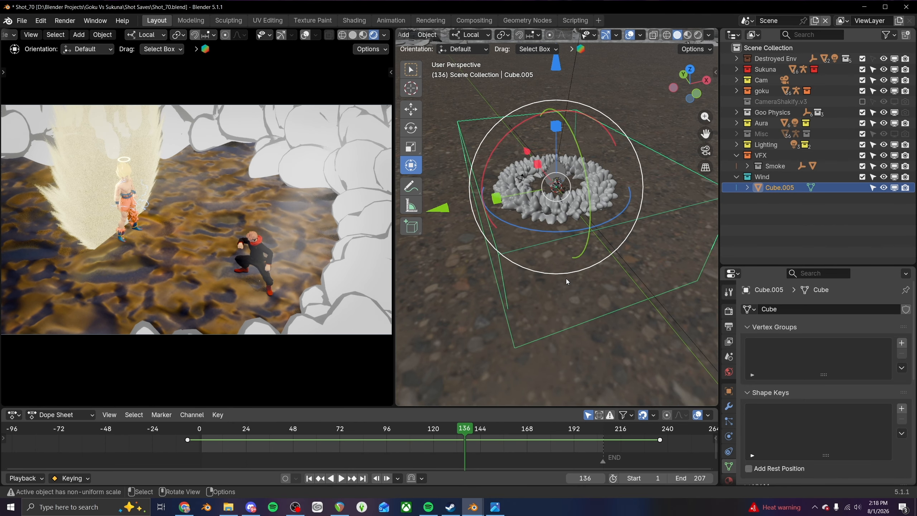
pyautogui.moveTo(536, 229); pyautogui.dragTo(578, 198)
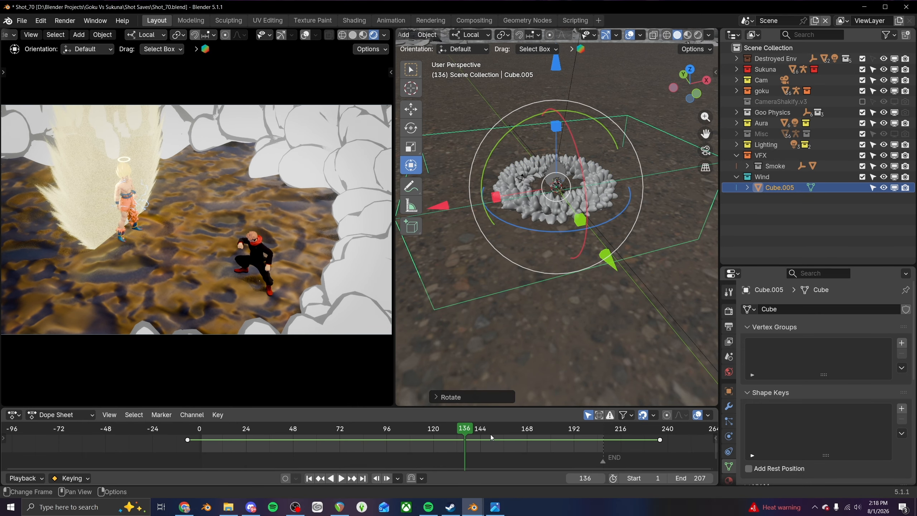
# - Move Cube.005's last keyframe to the shot's end at frame 207 and play back the wind animation
pyautogui.moveTo(661, 439); pyautogui.dragTo(611, 436)
pyautogui.press('space')
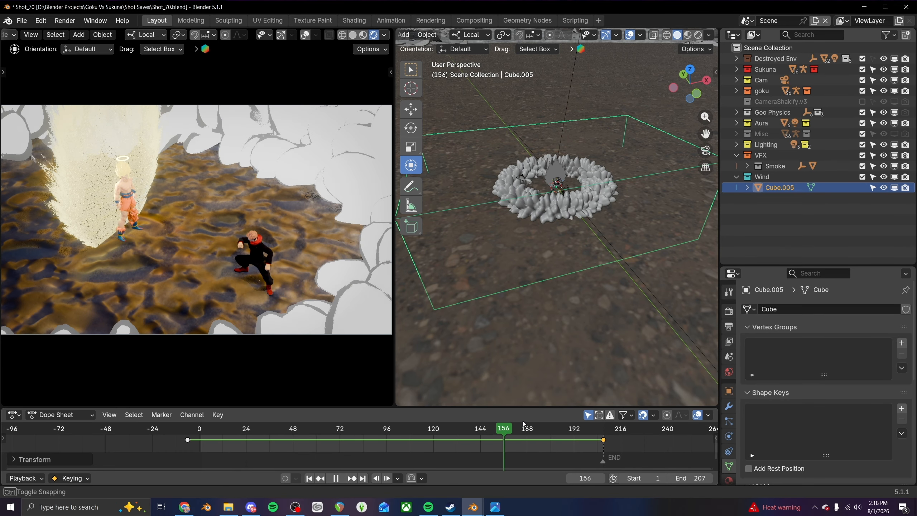
pyautogui.moveTo(542, 427); pyautogui.dragTo(375, 435)
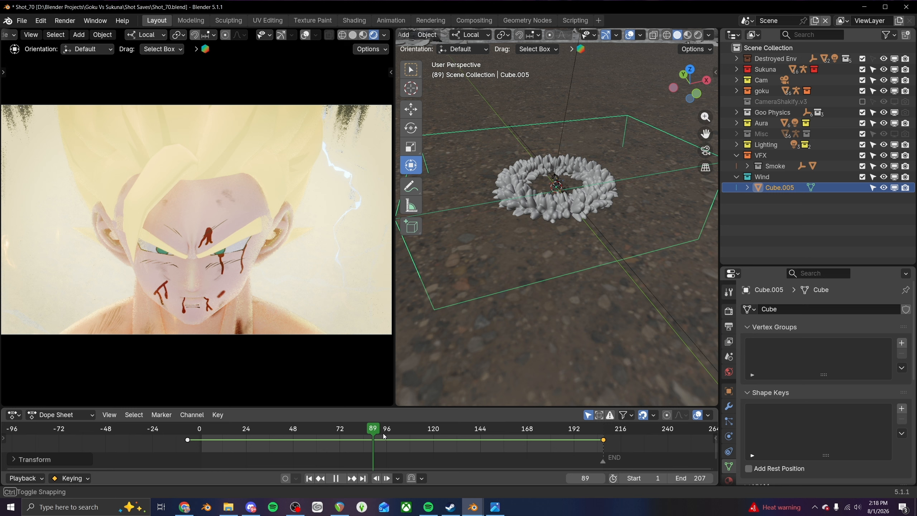
pyautogui.press('space')
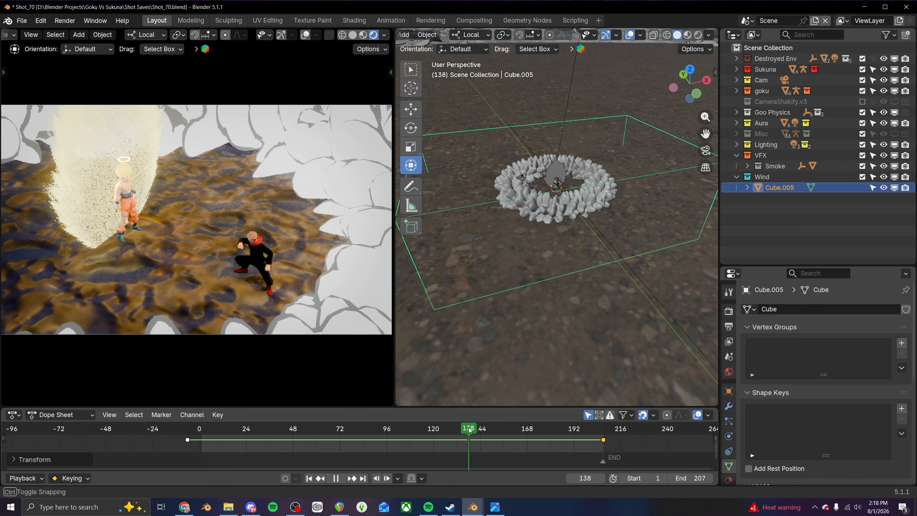
pyautogui.moveTo(583, 270); pyautogui.dragTo(592, 253, button='middle')
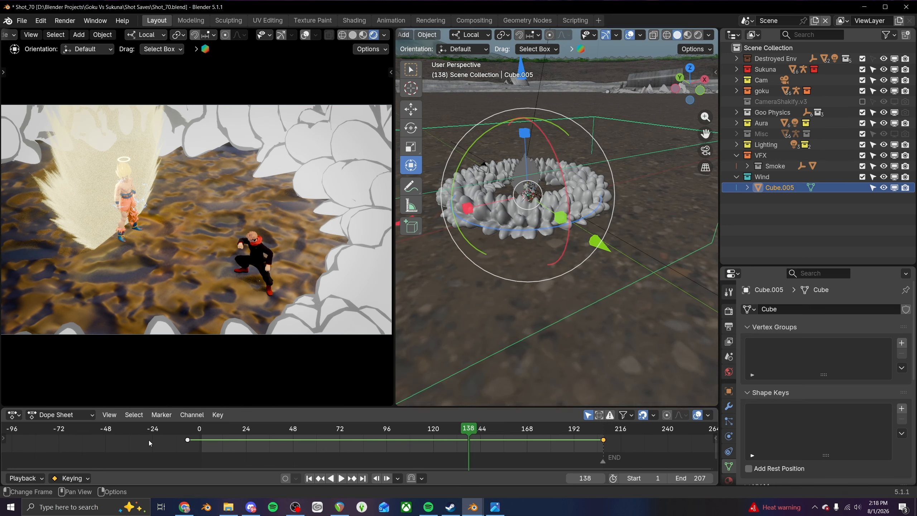
# - Replace the Dope Sheet with an enlarged Shader Editor showing Cube.005's material, and save the file
pyautogui.click(13, 415)
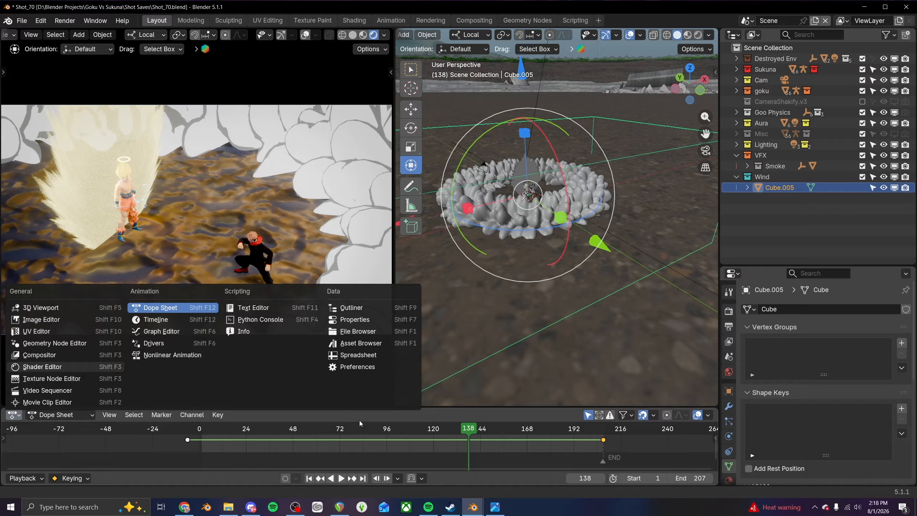
pyautogui.press('Return')
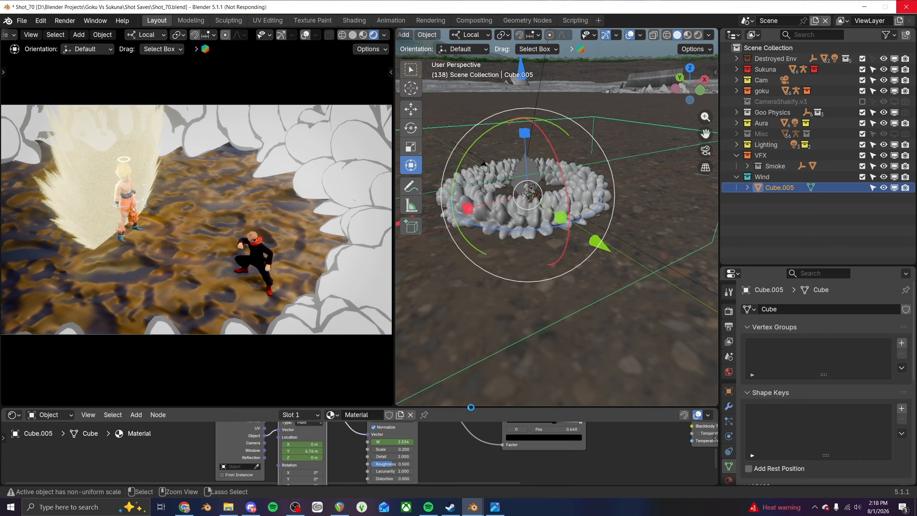
pyautogui.moveTo(471, 406); pyautogui.dragTo(486, 298)
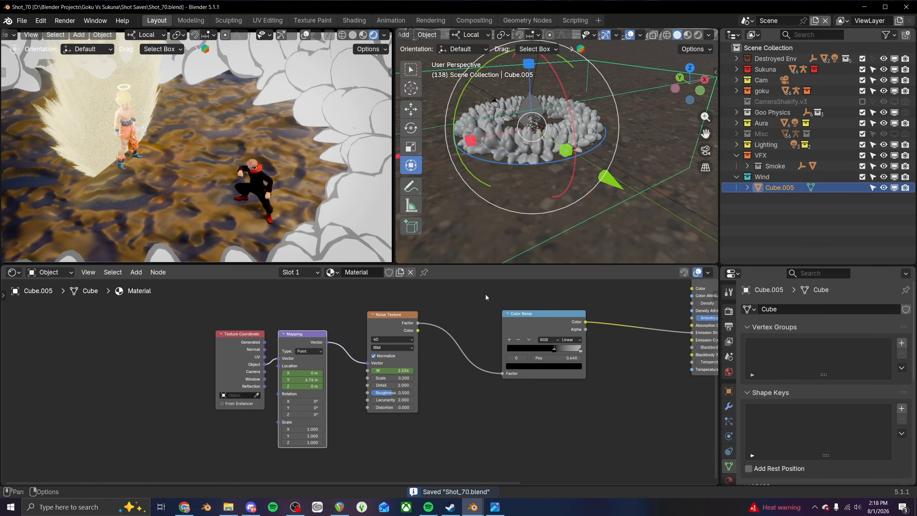
pyautogui.moveTo(486, 298); pyautogui.dragTo(332, 348, button='middle')
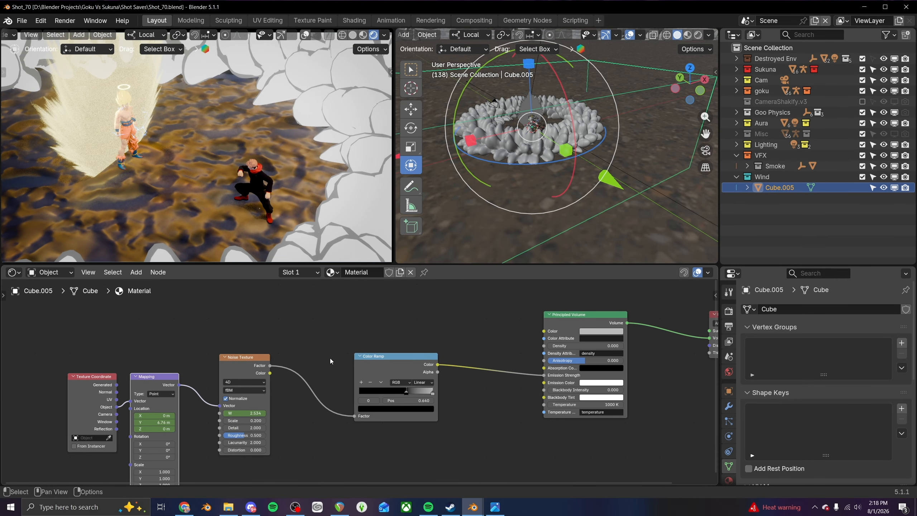
# - Set the Noise Texture's Scale to 1.300 and try moving the Color Ramp's light stop toward the dark one
pyautogui.moveTo(230, 383); pyautogui.dragTo(339, 364, button='middle')
pyautogui.scroll(8, 339, 364)
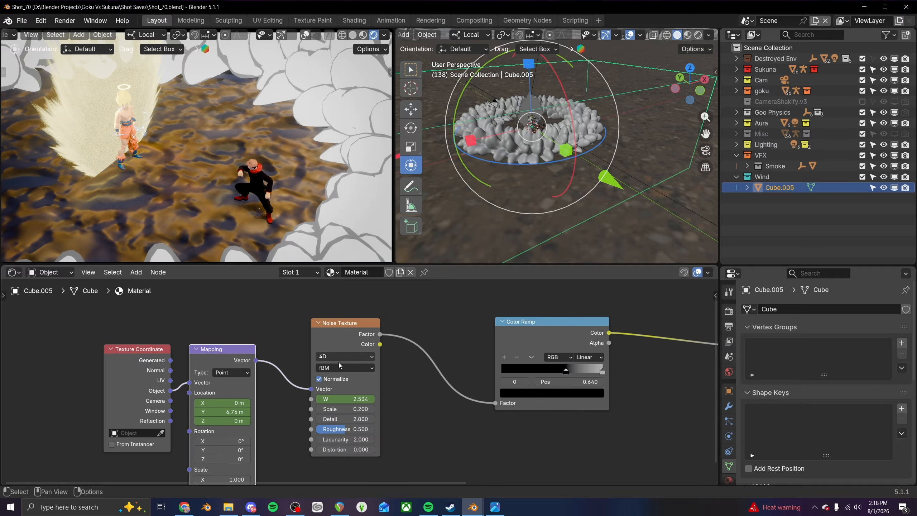
pyautogui.moveTo(340, 397); pyautogui.dragTo(358, 367, button='middle')
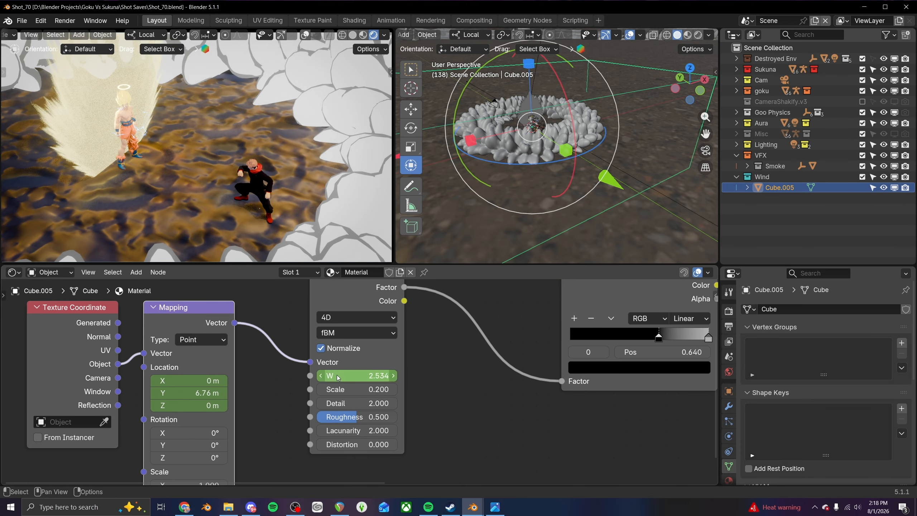
pyautogui.moveTo(353, 392); pyautogui.dragTo(390, 392)
pyautogui.moveTo(693, 358); pyautogui.dragTo(470, 358, button='middle')
pyautogui.click(486, 356)
pyautogui.moveTo(486, 356); pyautogui.dragTo(444, 356)
pyautogui.hotkey('ctrl', 'z')
# - Try different Anisotropy values on the Principled Volume node of the wind material
pyautogui.moveTo(629, 338); pyautogui.dragTo(307, 387, button='middle')
pyautogui.moveTo(514, 344); pyautogui.dragTo(486, 368, button='middle')
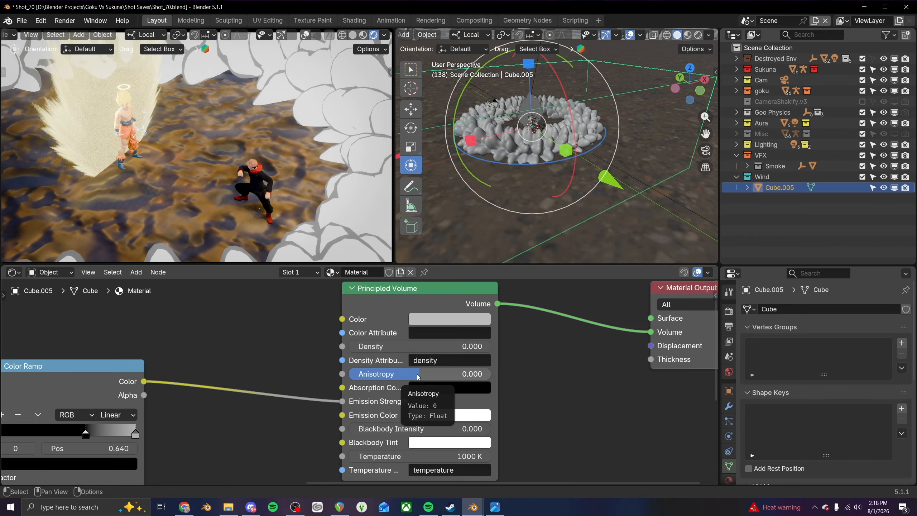
pyautogui.moveTo(417, 374); pyautogui.dragTo(424, 374)
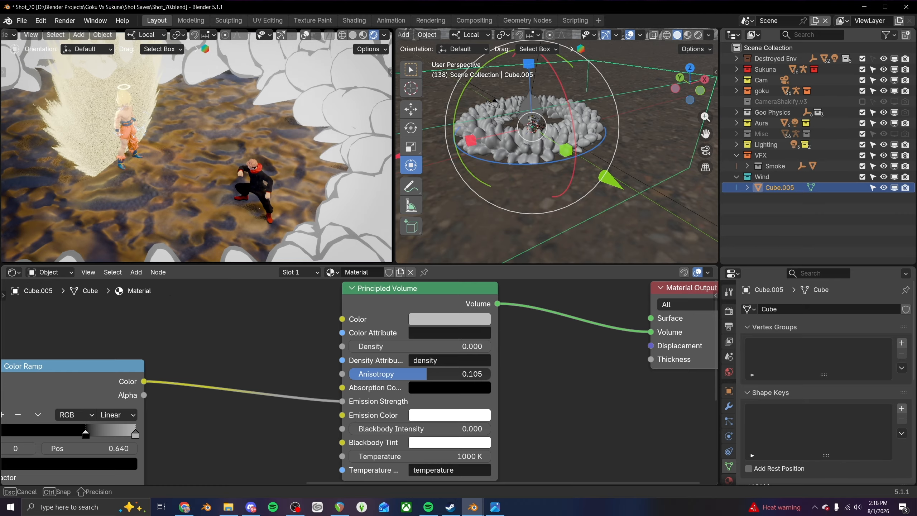
pyautogui.moveTo(452, 374); pyautogui.dragTo(458, 375)
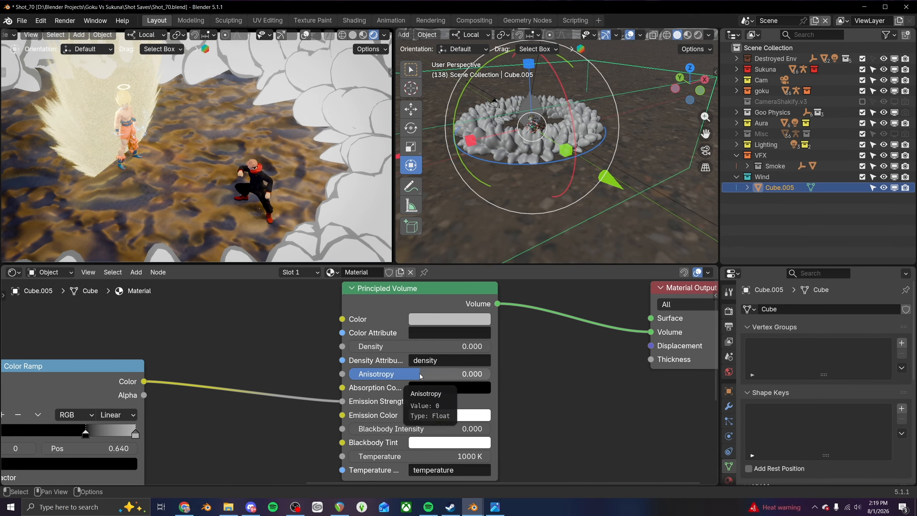
pyautogui.moveTo(420, 376); pyautogui.dragTo(464, 375)
# - Set the position of the Color Ramp's light stop to 0.898
pyautogui.moveTo(263, 415); pyautogui.dragTo(545, 381, button='middle')
pyautogui.moveTo(597, 378); pyautogui.dragTo(555, 379)
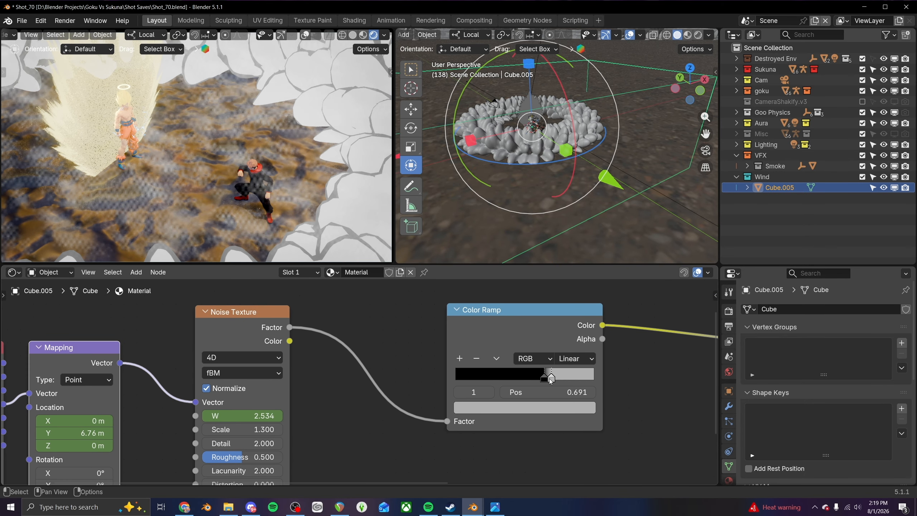
pyautogui.moveTo(558, 380); pyautogui.dragTo(574, 378)
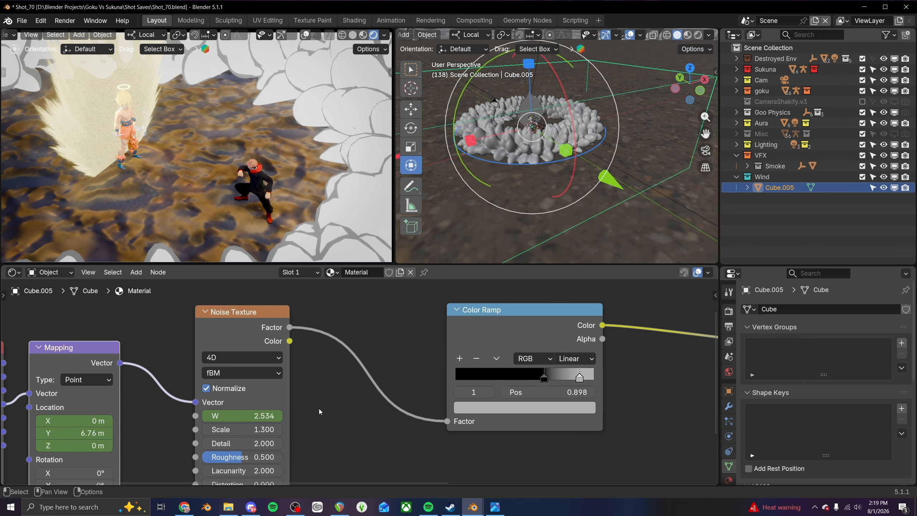
# - Set the Noise Texture's Scale to 0.650 and Detail to 0.600, and place the Color Ramp's light stop at 1.000
pyautogui.moveTo(331, 409); pyautogui.dragTo(426, 369, button='middle')
pyautogui.moveTo(325, 389)
pyautogui.mouseDown()
pyautogui.moveTo(361, 389)
pyautogui.moveTo(313, 388)
pyautogui.moveTo(336, 387)
pyautogui.mouseUp()
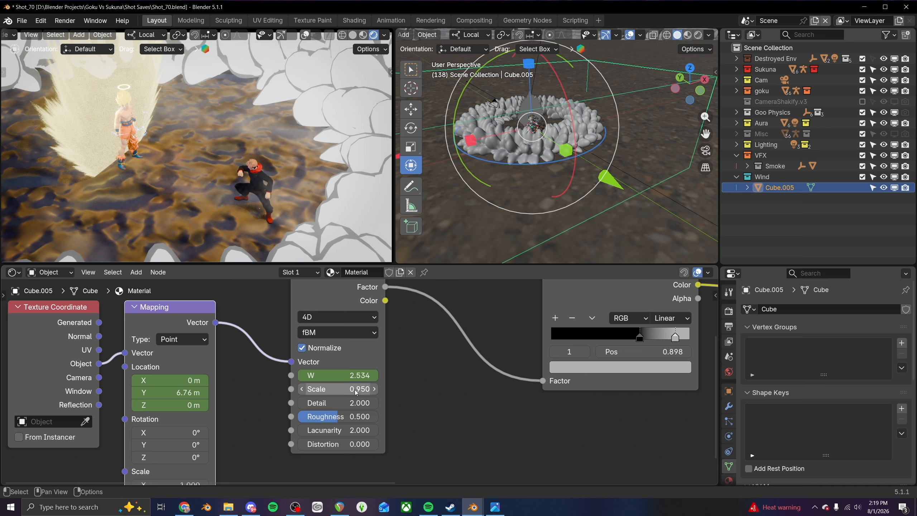
pyautogui.moveTo(349, 389); pyautogui.dragTo(318, 389)
pyautogui.hotkey('ctrl', 'z')
pyautogui.moveTo(684, 344); pyautogui.dragTo(585, 361, button='middle')
pyautogui.moveTo(577, 355); pyautogui.dragTo(593, 355)
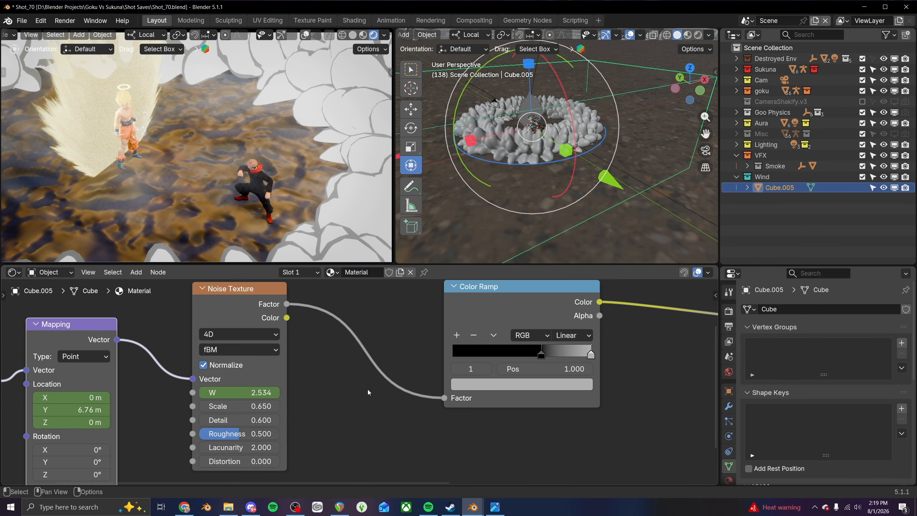
# - Set the Noise Texture's Detail to 0.000 in the wind material
pyautogui.moveTo(368, 392); pyautogui.dragTo(449, 371, button='middle')
pyautogui.moveTo(318, 398); pyautogui.dragTo(302, 399)
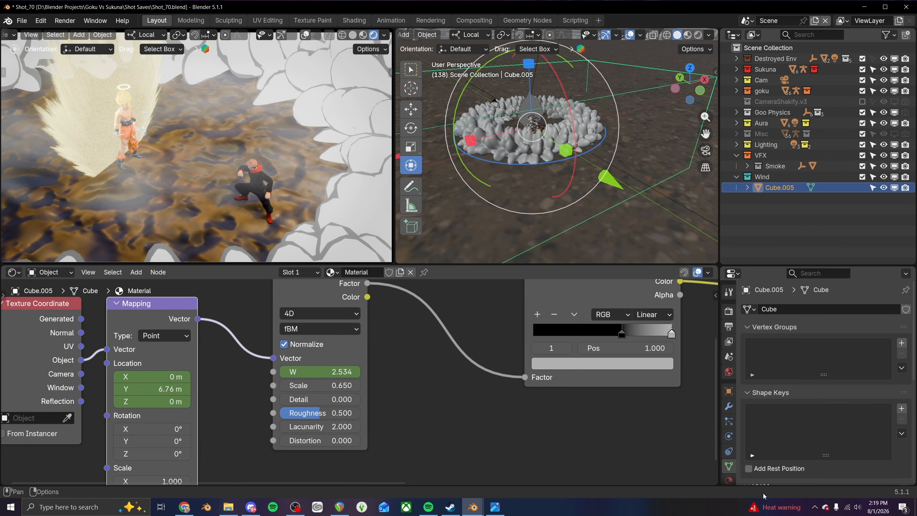
# - Split off a Dope Sheet below the Shader Editor and scrub the animation to frame 171 to check the wind
pyautogui.moveTo(715, 479); pyautogui.dragTo(668, 378)
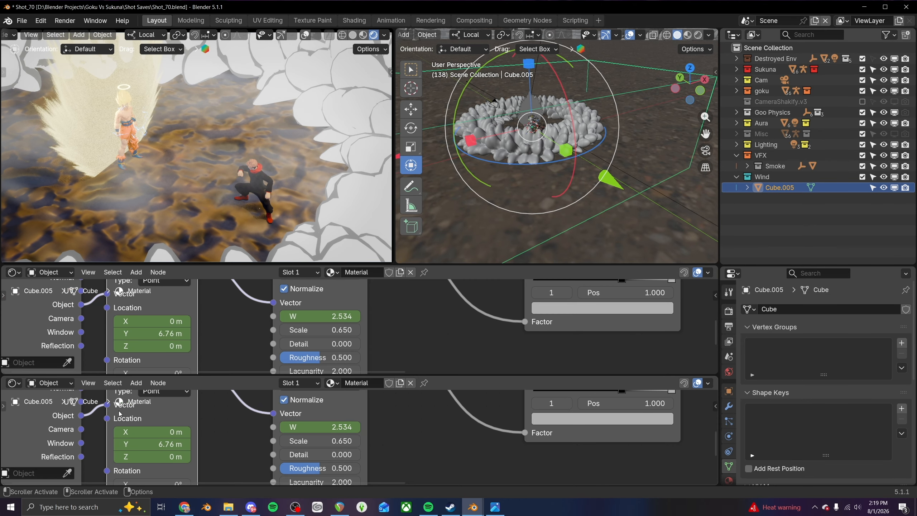
pyautogui.click(14, 383)
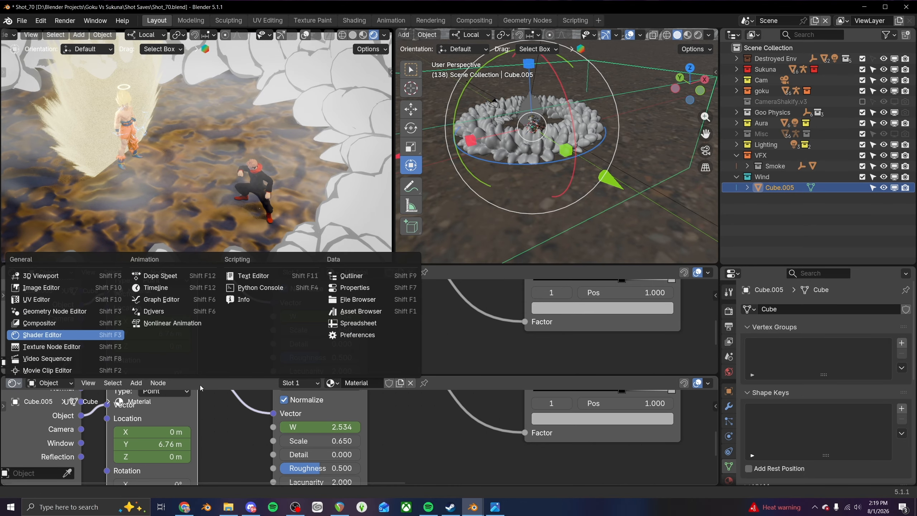
pyautogui.click(160, 276)
pyautogui.moveTo(204, 402); pyautogui.dragTo(494, 410)
pyautogui.moveTo(556, 203); pyautogui.dragTo(577, 182, button='middle')
pyautogui.moveTo(501, 399); pyautogui.dragTo(534, 396)
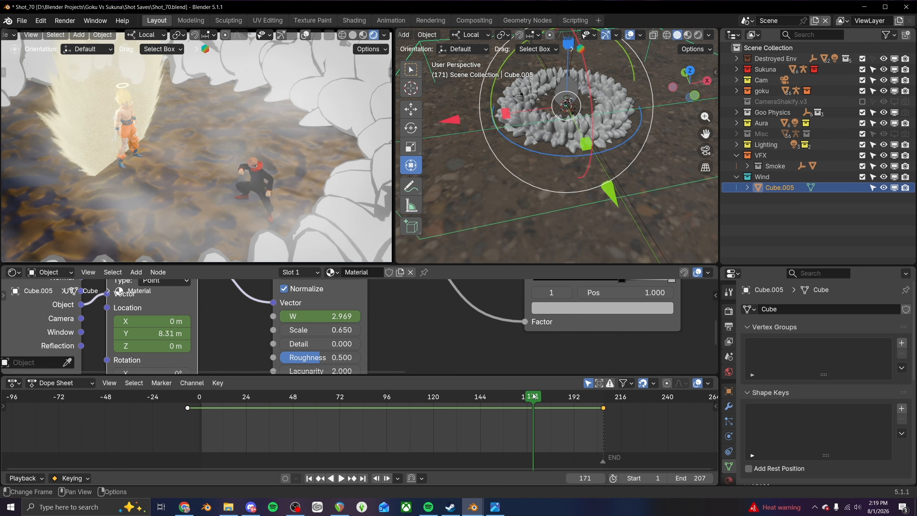
# - Rotate the wind volume cube 180° about its local Z axis and preview its motion up to frame 202
pyautogui.write('r')
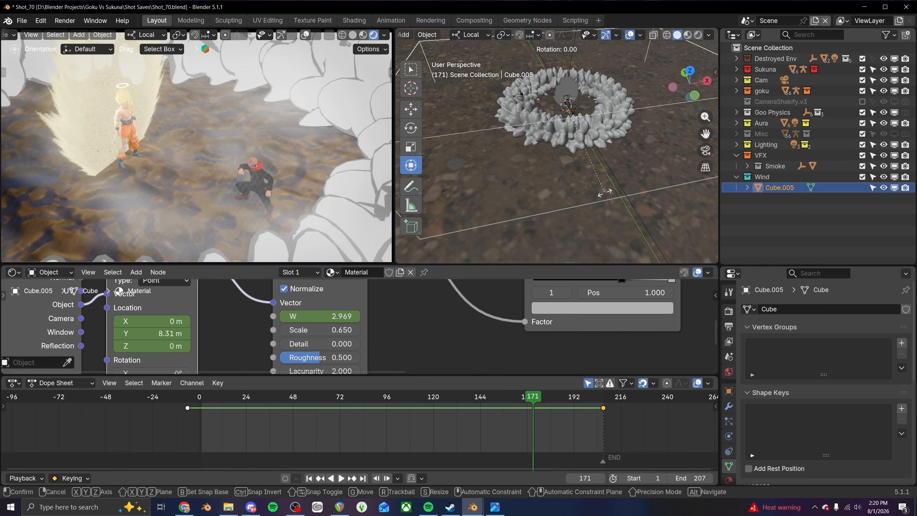
pyautogui.write('y180')
pyautogui.press('Return')
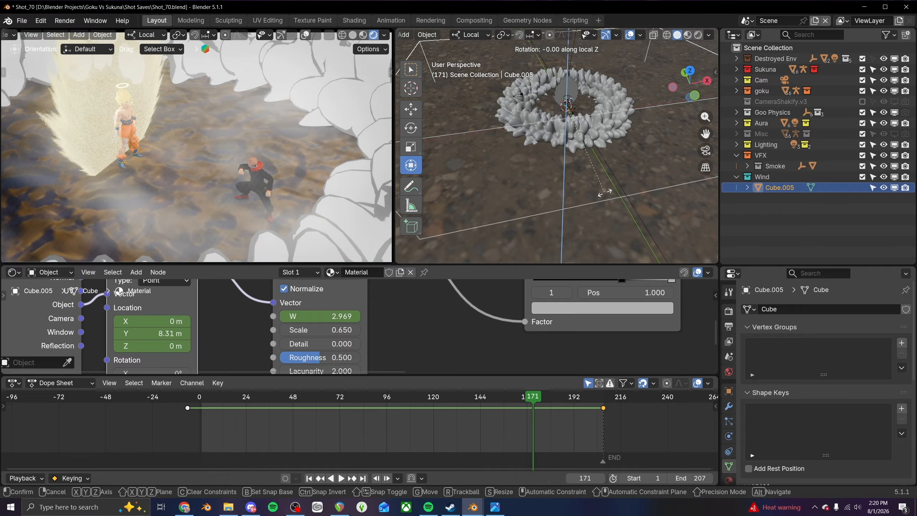
pyautogui.moveTo(414, 399); pyautogui.dragTo(496, 399)
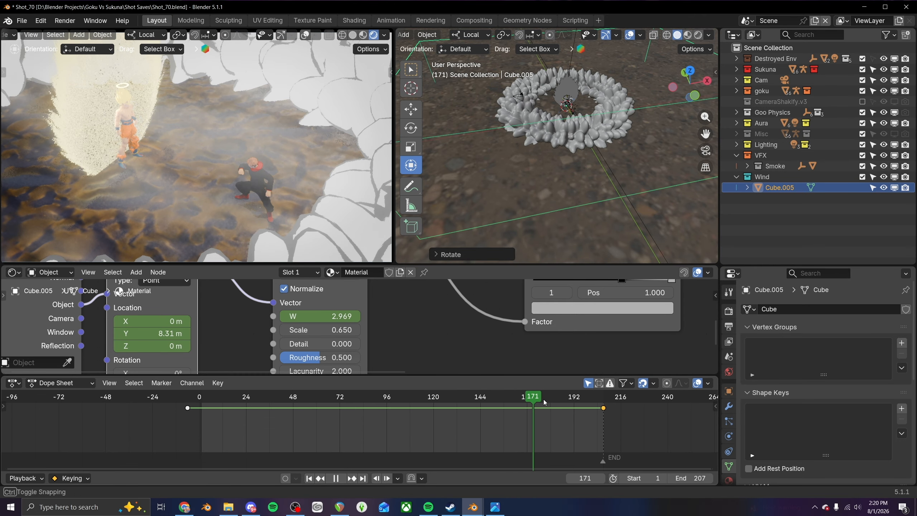
pyautogui.press('space')
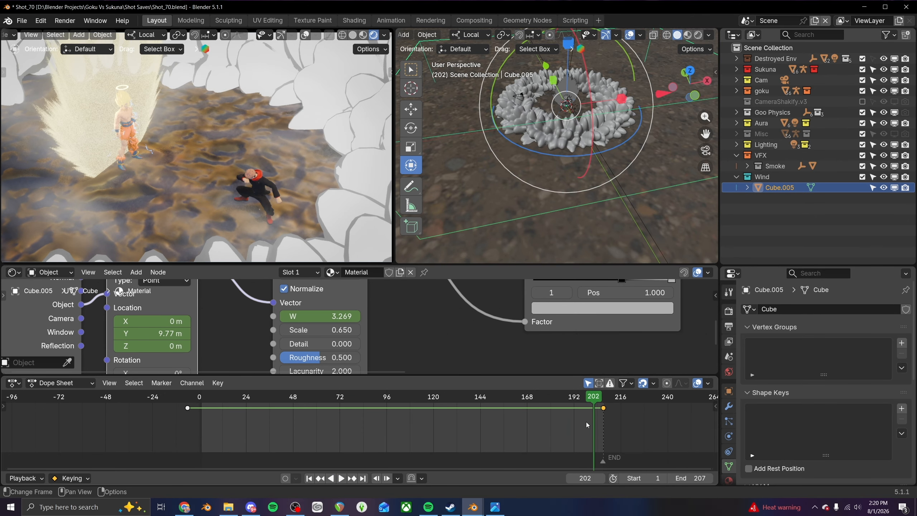
# - Move the wind animation's first keyframe to frame 1
pyautogui.click(294, 423)
pyautogui.moveTo(188, 407); pyautogui.dragTo(214, 403)
pyautogui.press('g')
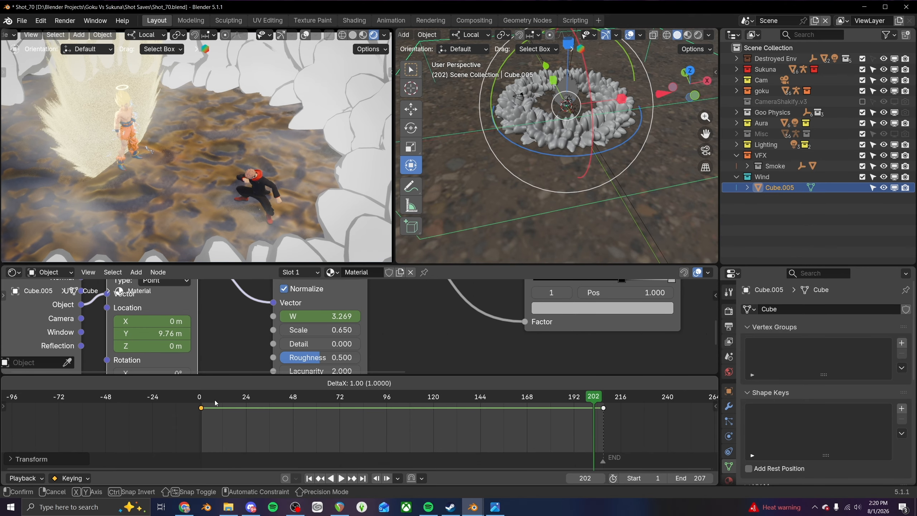
pyautogui.click(215, 403)
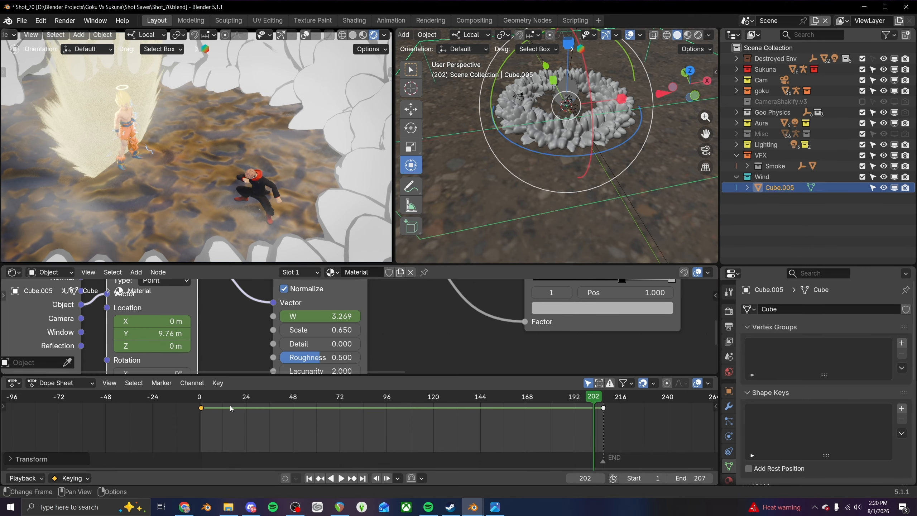
pyautogui.click(202, 398)
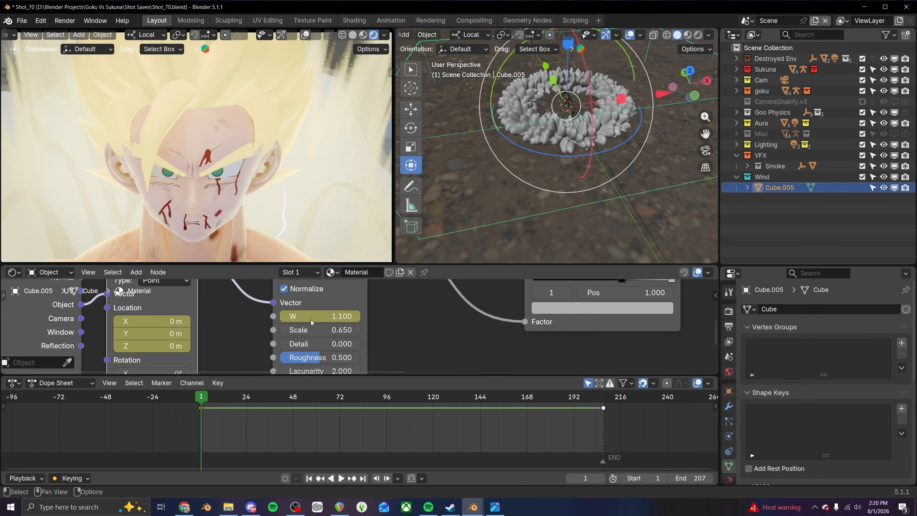
pyautogui.press('x')
pyautogui.click(232, 416)
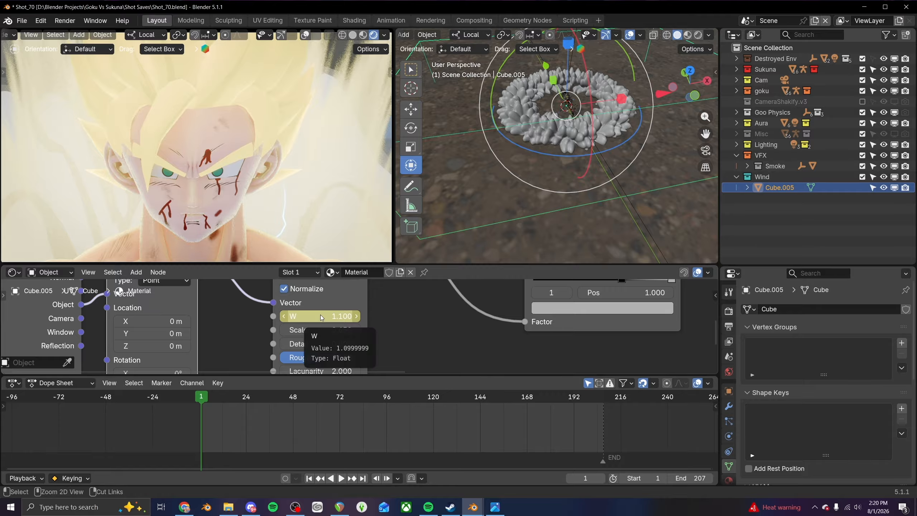
pyautogui.hotkey('ctrl', 'z')
# - Play through the current animation, then delete both location keyframes of Cube.005's material from the timeline
pyautogui.press('space')
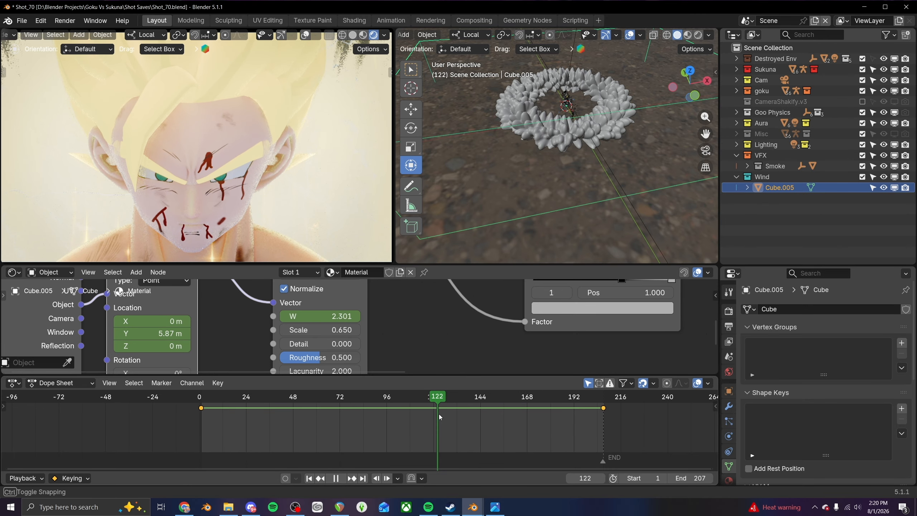
pyautogui.moveTo(451, 416); pyautogui.dragTo(445, 415)
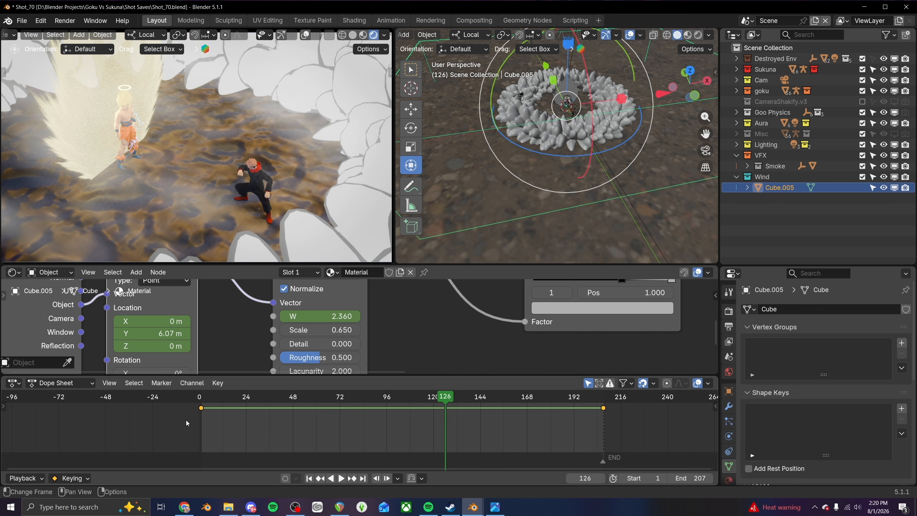
pyautogui.moveTo(181, 422); pyautogui.dragTo(655, 405)
pyautogui.press('x')
pyautogui.click(655, 407)
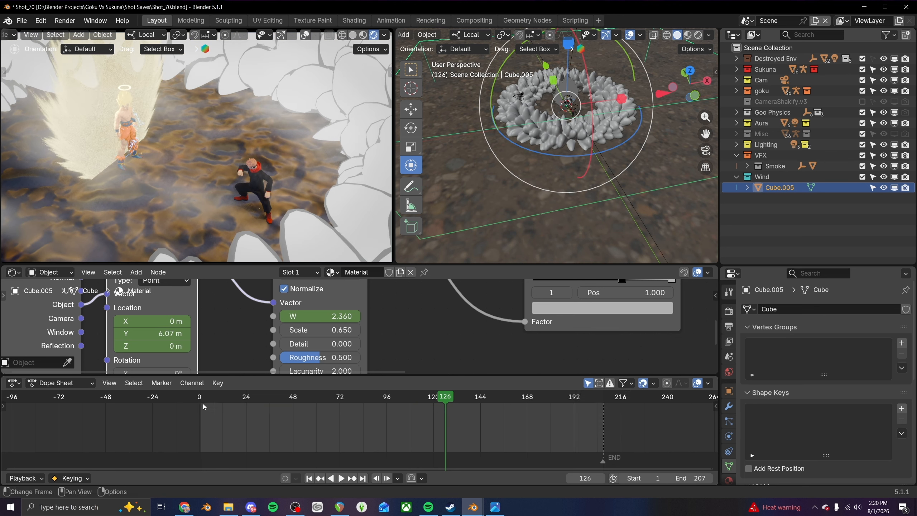
# - Reset the Mapping node's Y location to 0 m and keyframe the location at frame 1
pyautogui.rightClick(164, 332)
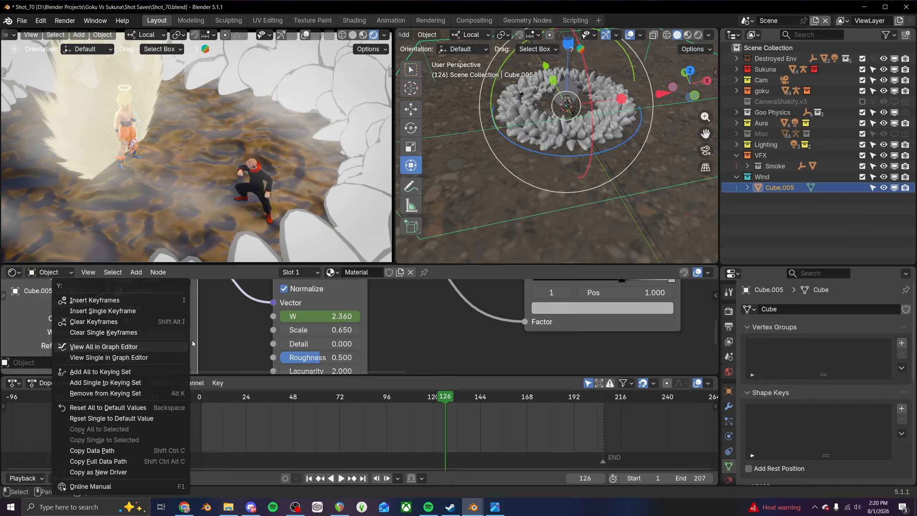
pyautogui.doubleClick(161, 336)
pyautogui.write('0')
pyautogui.press('Return')
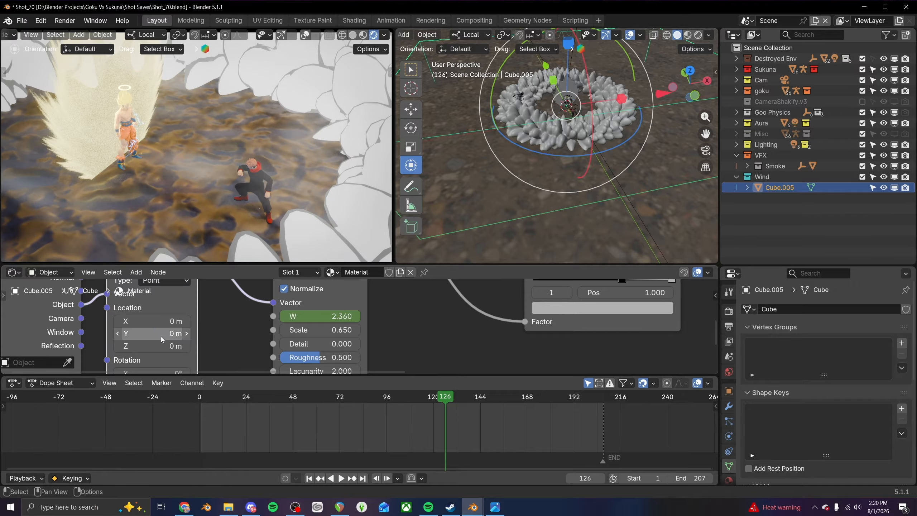
pyautogui.hotkey('shift', 'Left')
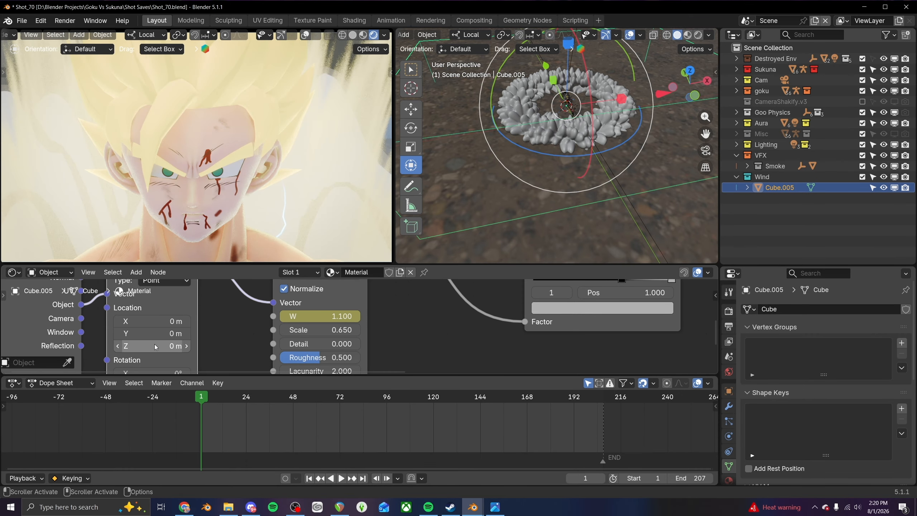
pyautogui.press('i')
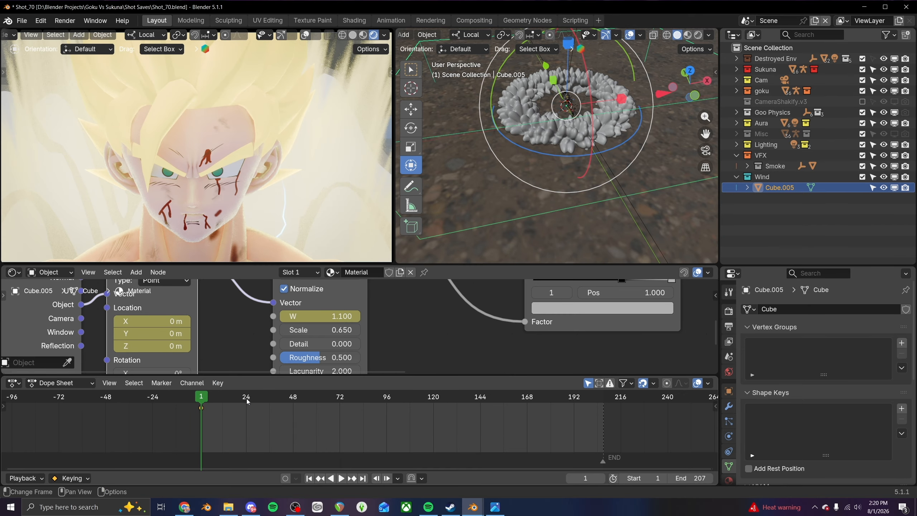
# - Set the Mapping node's Y location to 10 m at frame 207 and keyframe the location there
pyautogui.moveTo(246, 403); pyautogui.dragTo(604, 420)
pyautogui.click(167, 334)
pyautogui.write('10')
pyautogui.press('Return')
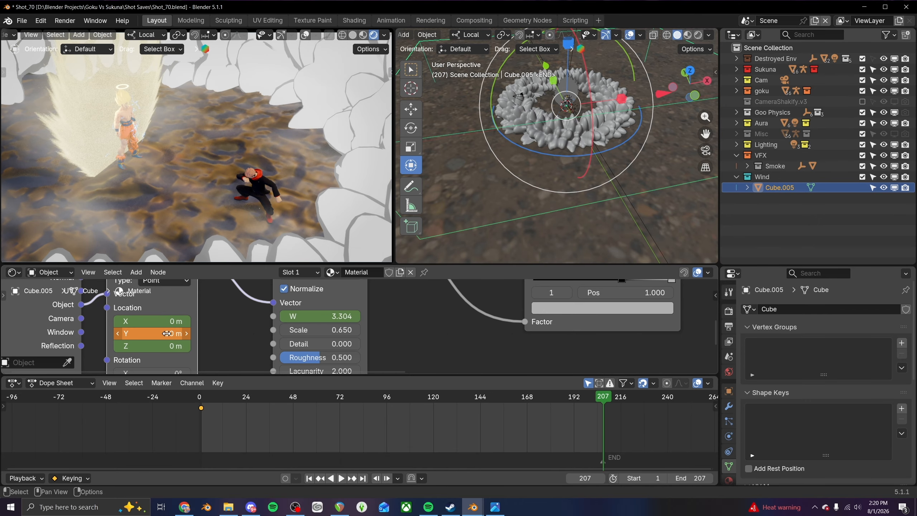
pyautogui.press('i')
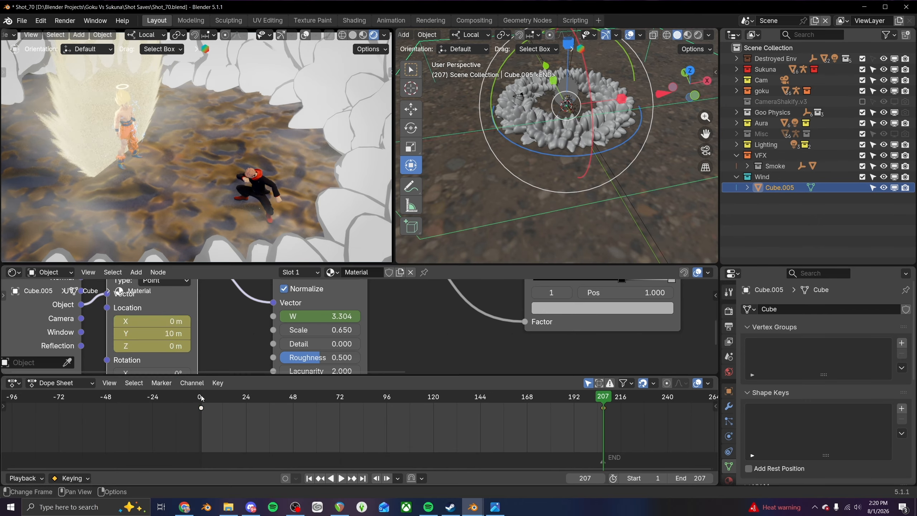
# - Make the Mapping location keyframes linear, scrub through to frame 189 to check the motion, and save the file
pyautogui.press('a')
pyautogui.press('t')
pyautogui.click(149, 429)
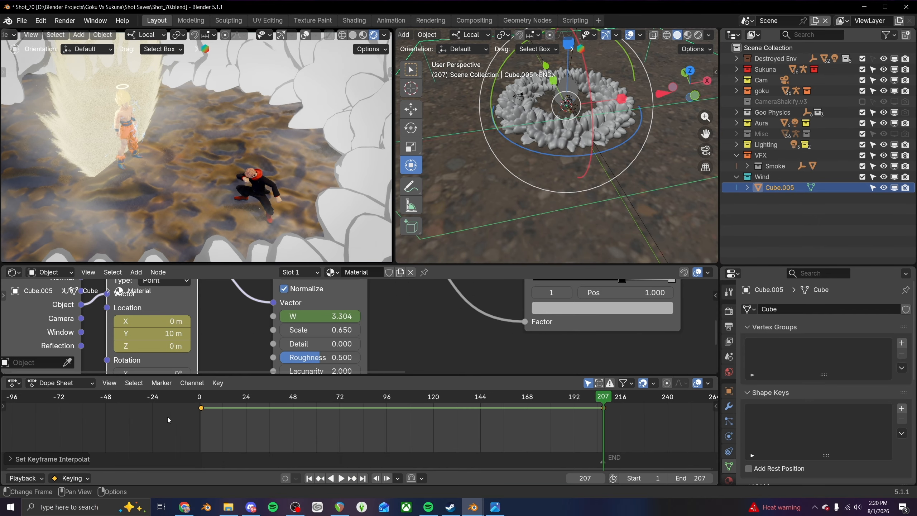
pyautogui.moveTo(204, 399); pyautogui.dragTo(568, 408)
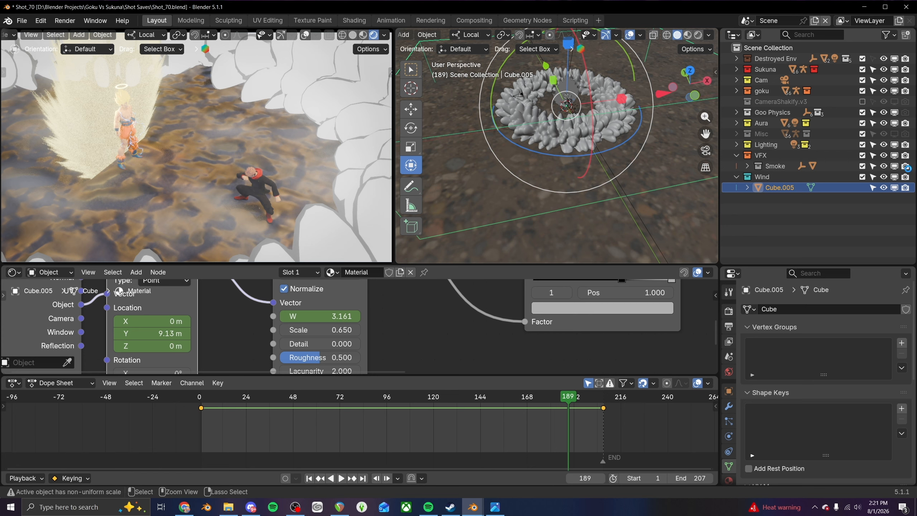
pyautogui.hotkey('ctrl', 's')
# - Disable the VFX, Aura, goku, Sukuna and Destroyed Env collections in the viewports, keeping Wind enabled
pyautogui.click(894, 177)
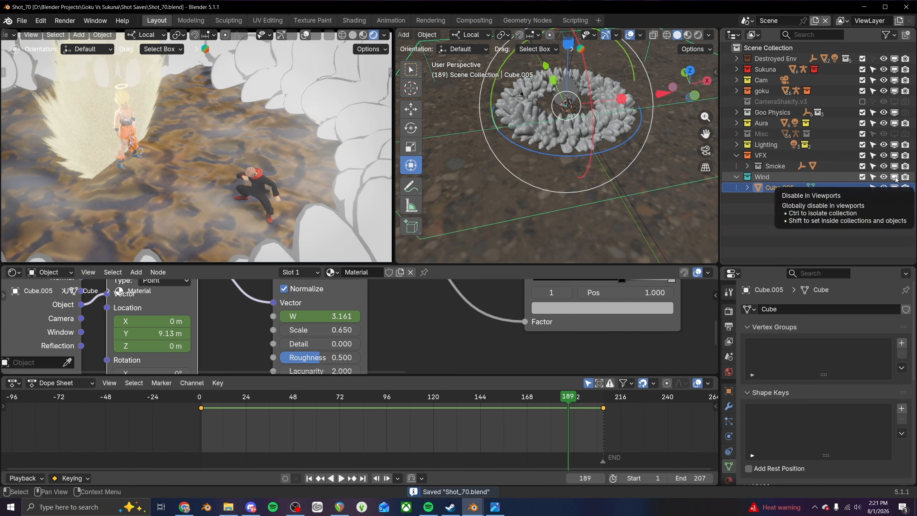
pyautogui.click(896, 156)
pyautogui.click(895, 177)
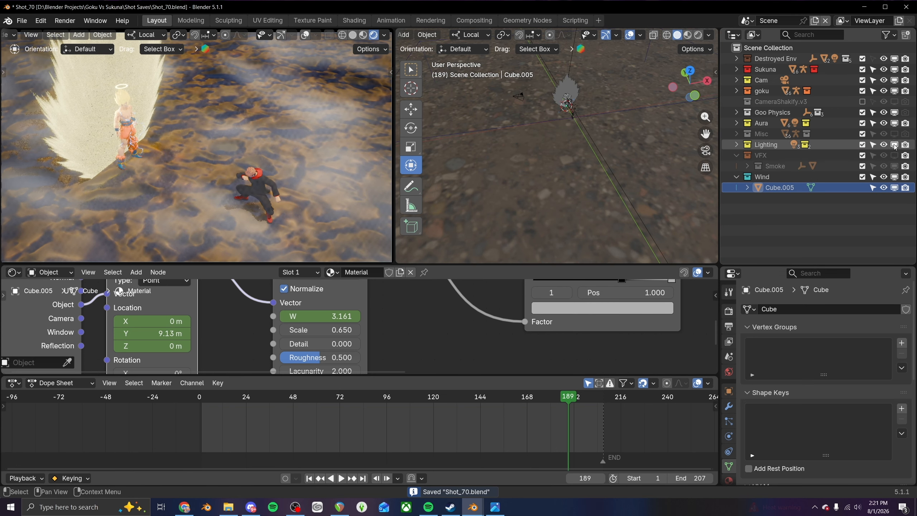
pyautogui.click(896, 123)
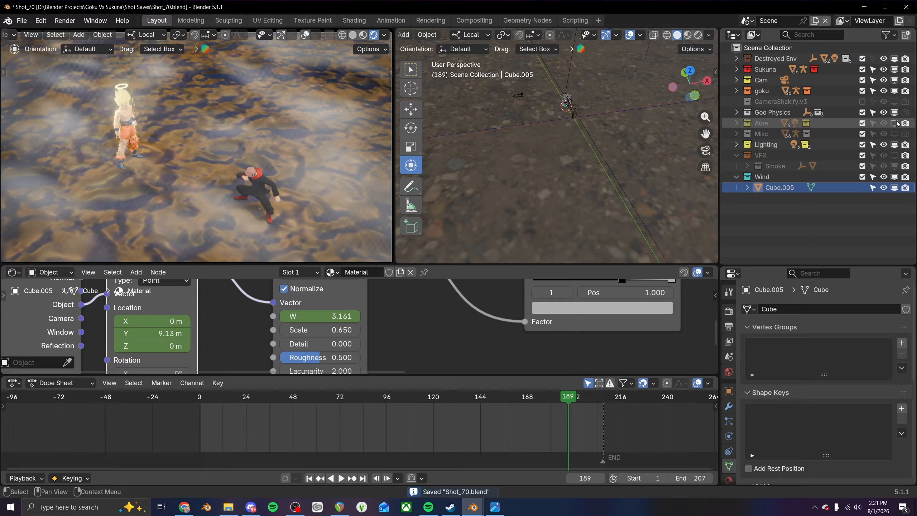
pyautogui.click(894, 90)
pyautogui.click(895, 69)
pyautogui.click(895, 58)
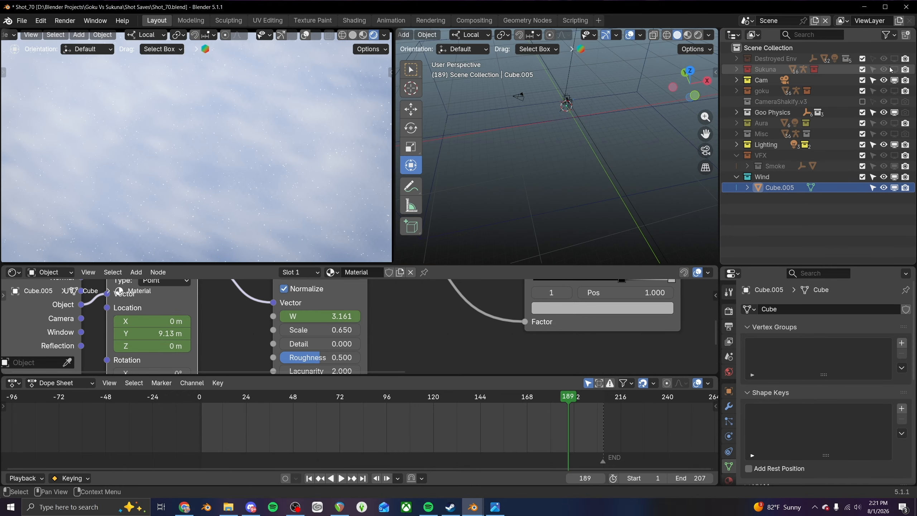
# - Play the animation from frame 1 and examine how the isolated wind texture moves in the camera view
pyautogui.click(202, 398)
pyautogui.press('space')
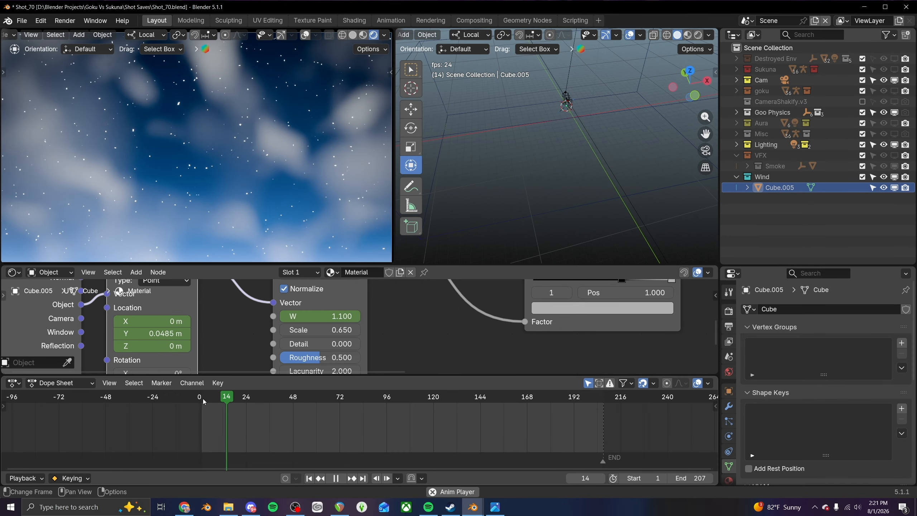
pyautogui.moveTo(371, 399); pyautogui.dragTo(431, 400)
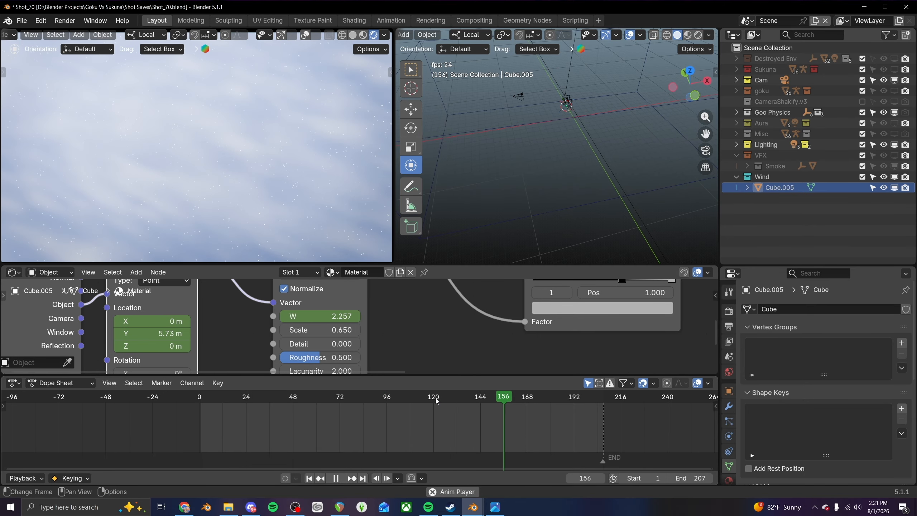
pyautogui.press('space')
# - With Cube.005 selected, change the Mapping node's Y location at frame 207 to 50 m and play back the wind
pyautogui.moveTo(164, 278); pyautogui.dragTo(233, 311, button='middle')
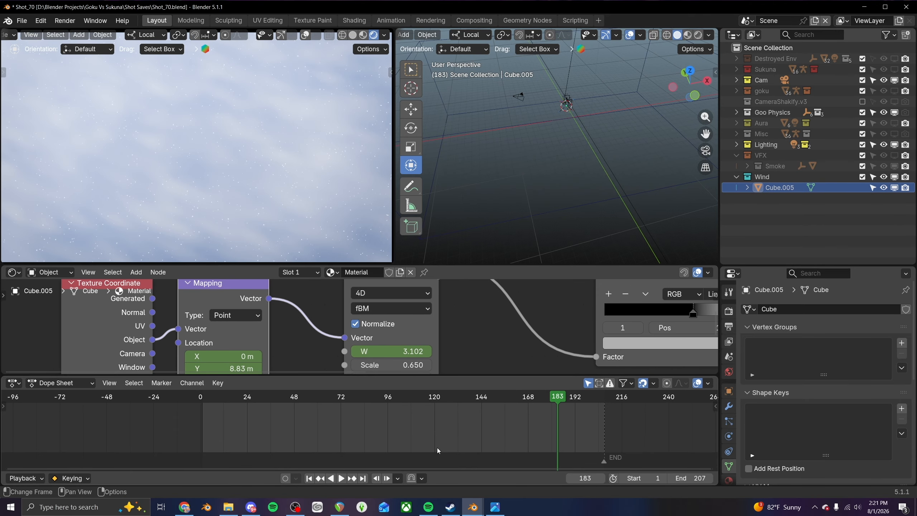
pyautogui.moveTo(246, 356); pyautogui.dragTo(243, 334, button='middle')
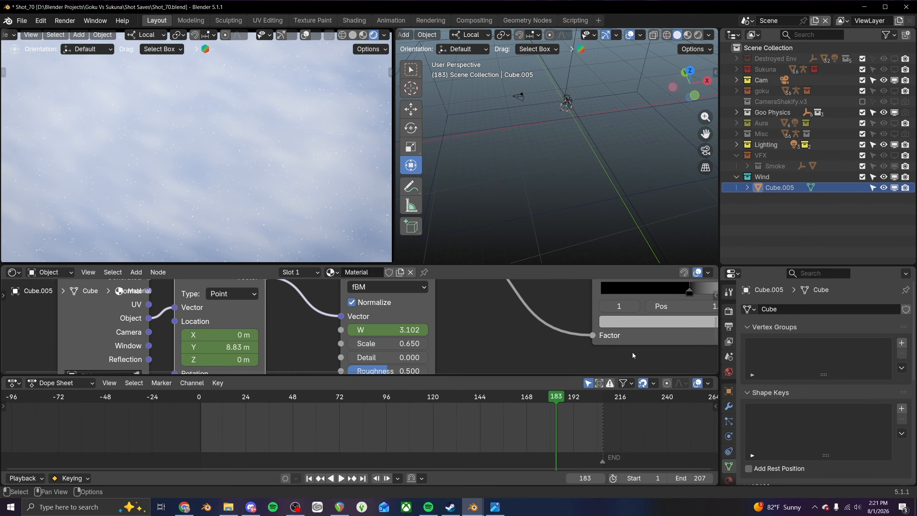
pyautogui.click(778, 192)
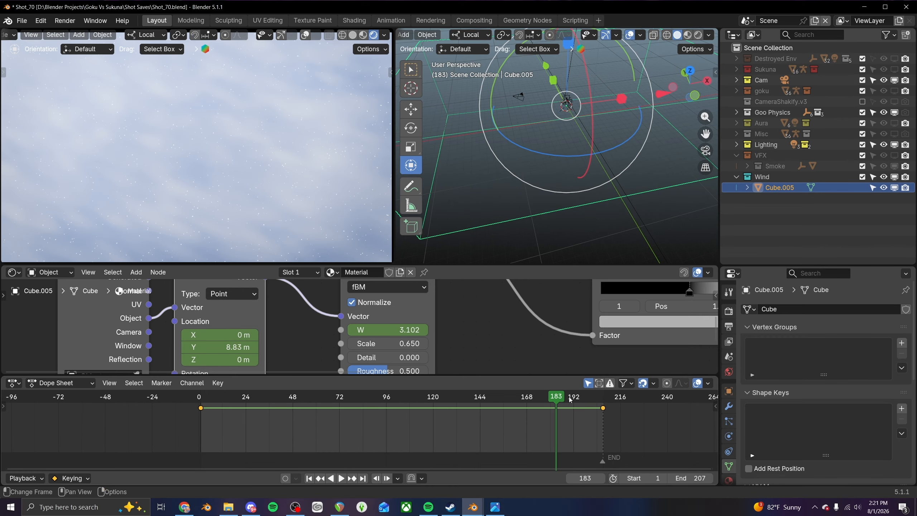
pyautogui.moveTo(570, 402); pyautogui.dragTo(494, 403, button='middle')
pyautogui.moveTo(494, 399); pyautogui.dragTo(526, 402)
pyautogui.press('space')
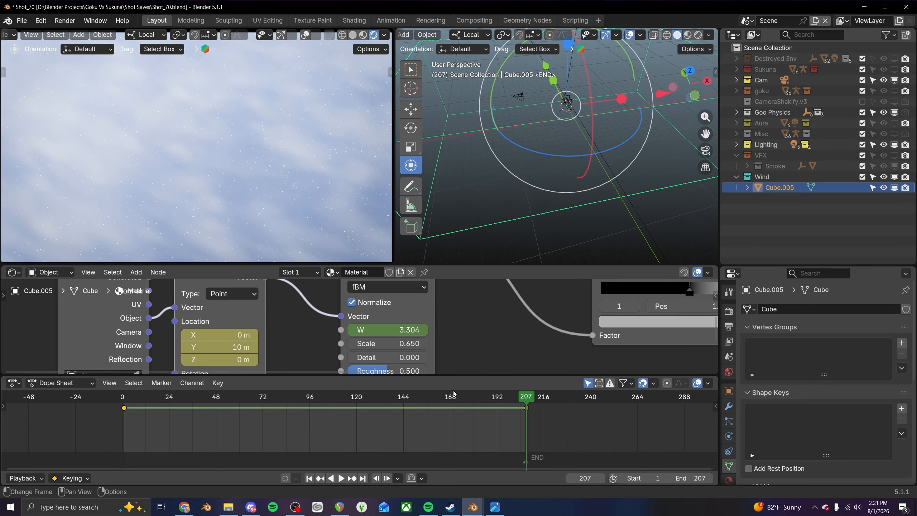
pyautogui.click(219, 346)
pyautogui.write('50')
pyautogui.press('Return')
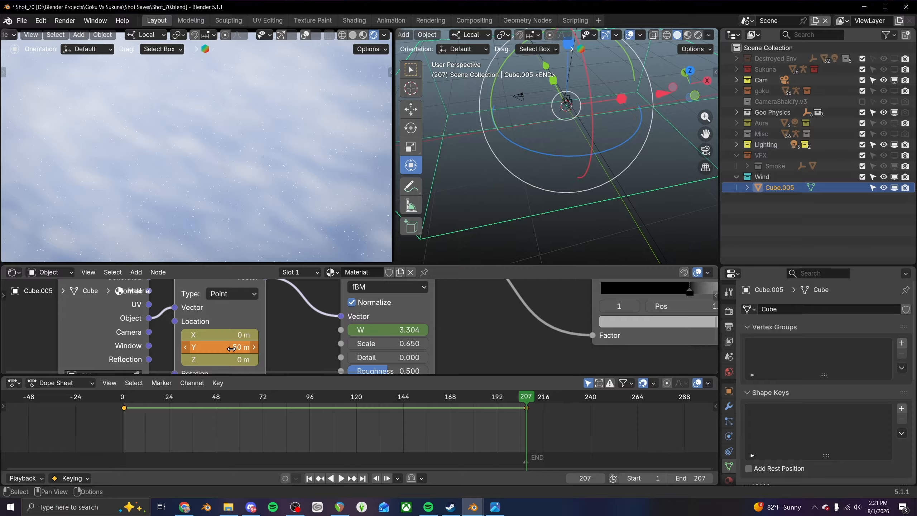
pyautogui.click(354, 399)
pyautogui.press('space')
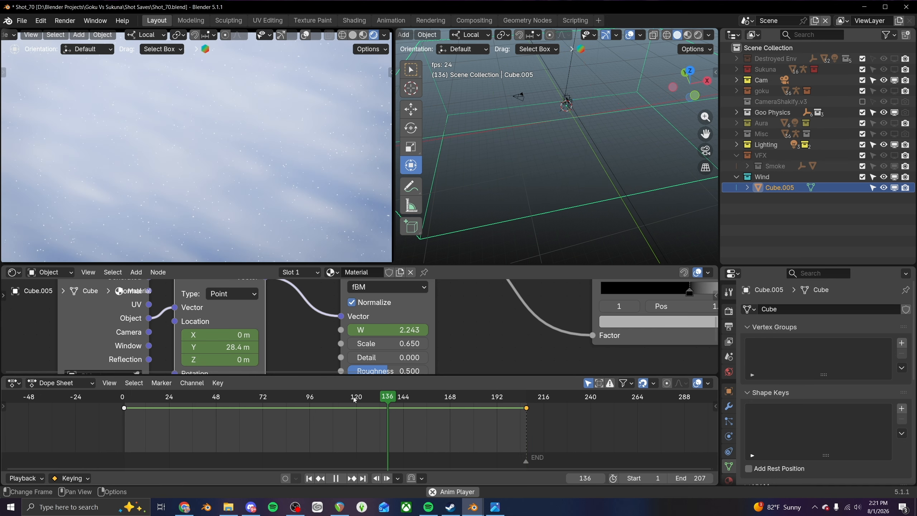
pyautogui.press('space')
# - Raise the Mapping node's Y location at frame 207 to 150 m and play back the faster wind
pyautogui.click(526, 401)
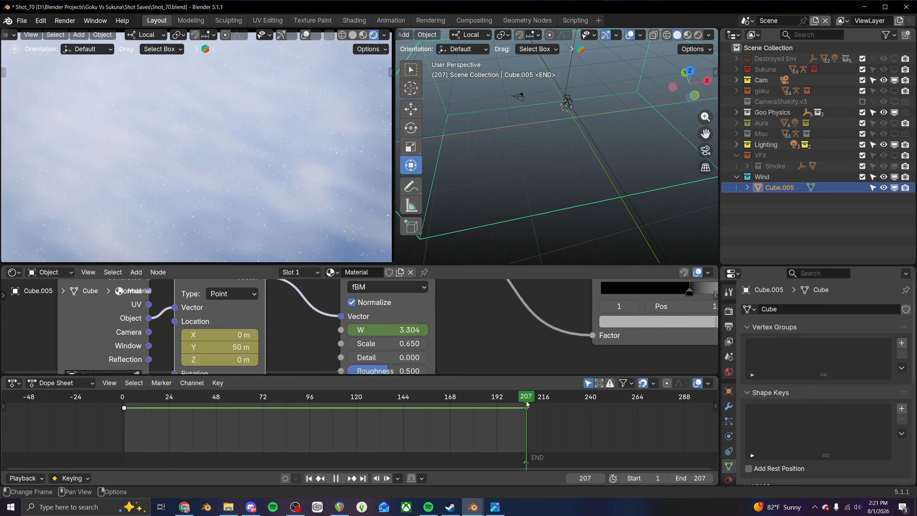
pyautogui.press('space')
pyautogui.click(230, 347)
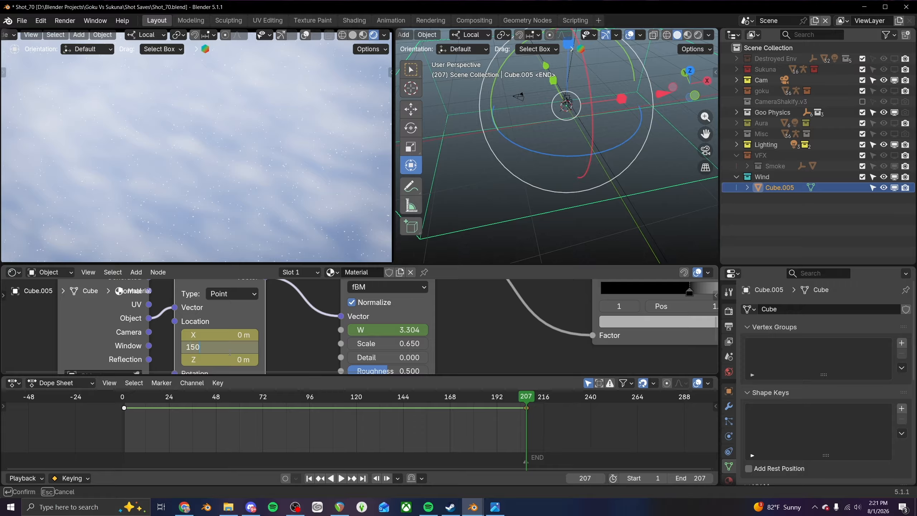
pyautogui.press('Return')
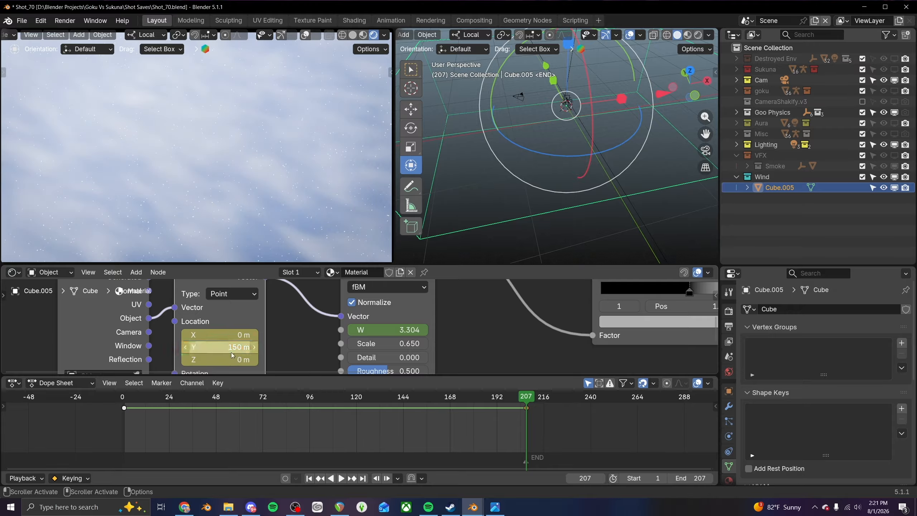
pyautogui.click(358, 397)
pyautogui.press('space')
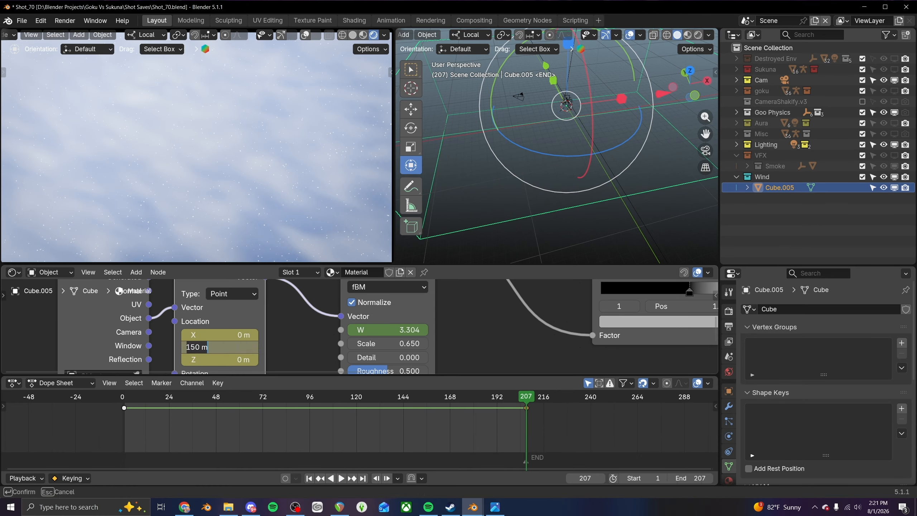
# - Set the Mapping node's Y location at frame 207 to 300 m and check the wind speed in playback
pyautogui.press('Return')
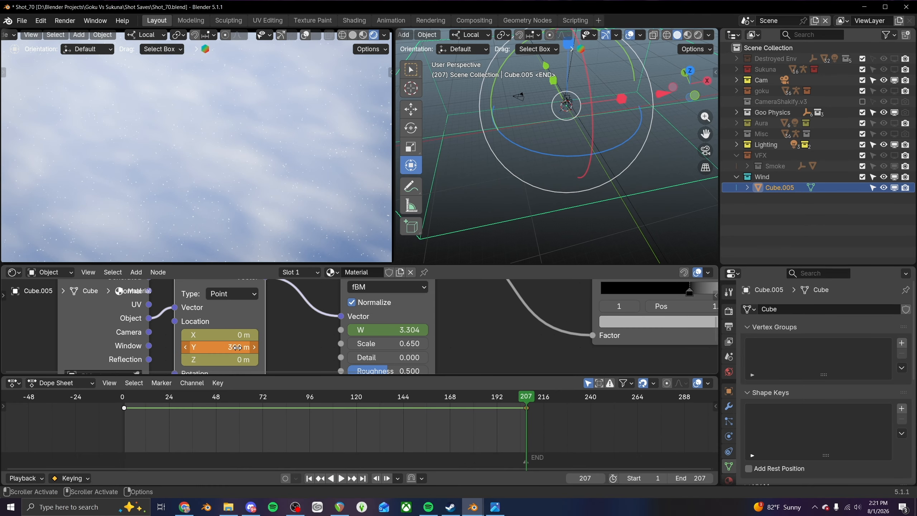
pyautogui.click(357, 398)
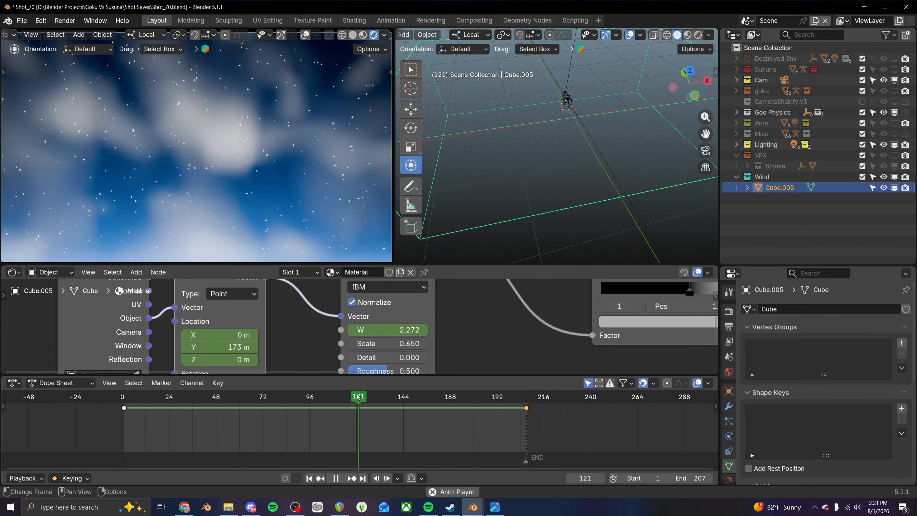
pyautogui.press('space')
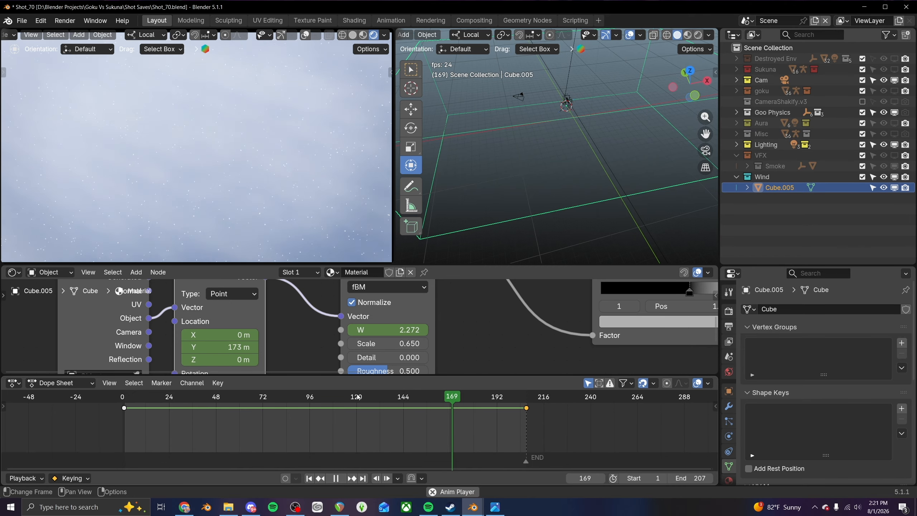
pyautogui.press('space')
# - Stop playback and try a higher Detail value on the noise texture
pyautogui.moveTo(409, 336); pyautogui.dragTo(408, 306, button='middle')
pyautogui.moveTo(398, 321)
pyautogui.mouseDown()
pyautogui.moveTo(422, 320)
pyautogui.moveTo(399, 316)
pyautogui.mouseUp()
pyautogui.press('Escape')
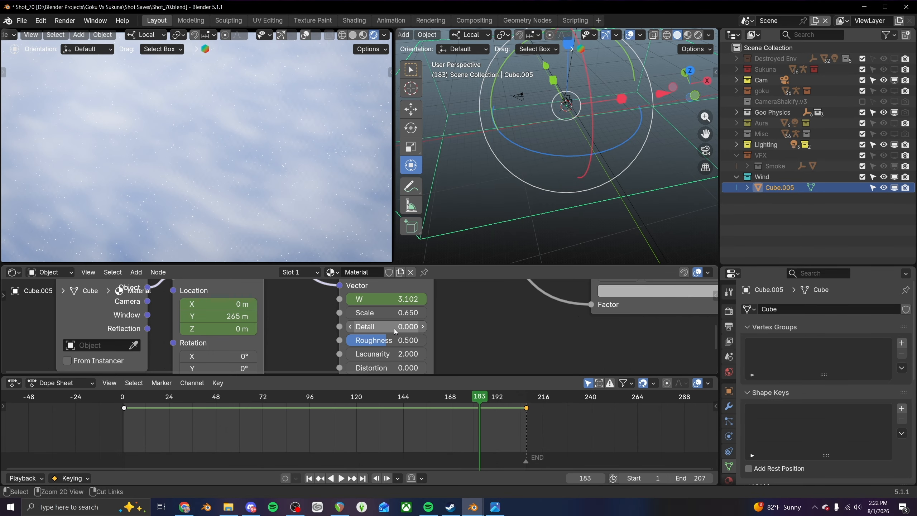
pyautogui.moveTo(386, 326); pyautogui.dragTo(400, 327)
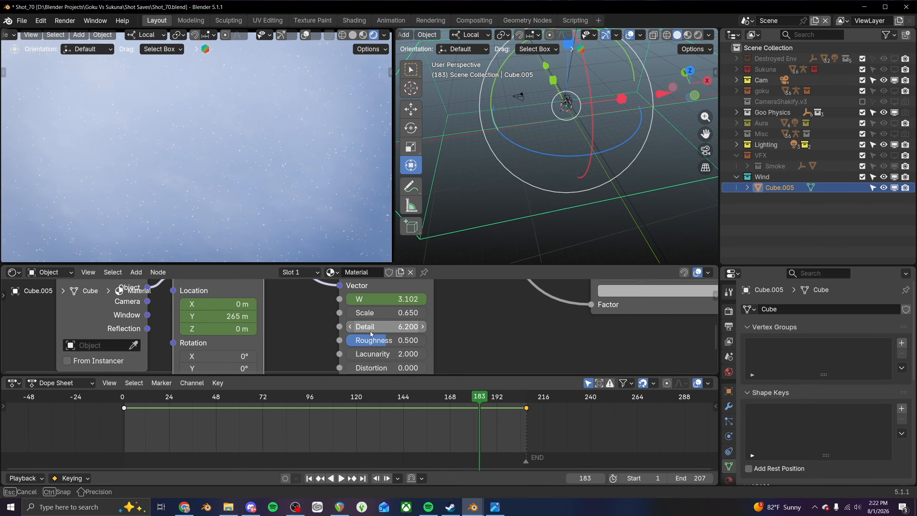
pyautogui.press('Escape')
# - Move the Color Ramp's light stop to position 0.918 and play back the wind from the first frame
pyautogui.moveTo(692, 317); pyautogui.dragTo(467, 369, button='middle')
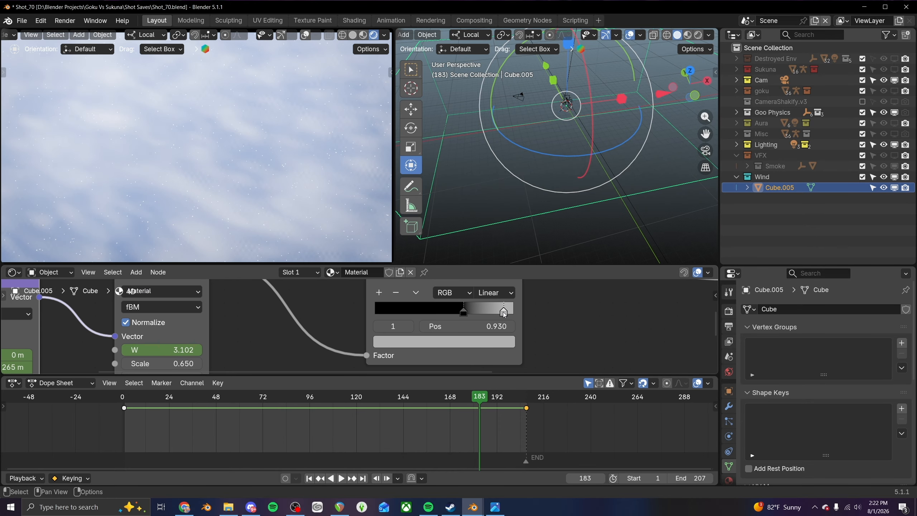
pyautogui.moveTo(504, 313); pyautogui.dragTo(489, 313)
pyautogui.click(125, 397)
pyautogui.press('space')
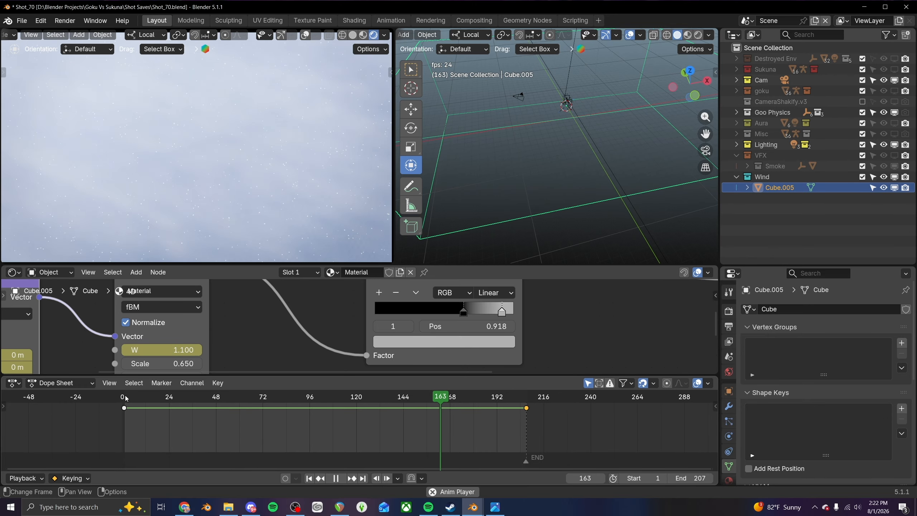
pyautogui.press('space')
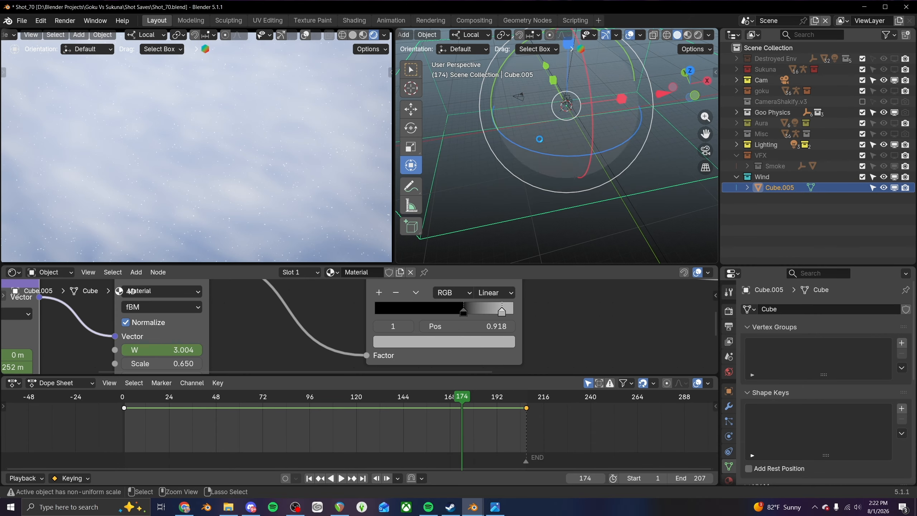
# - Enable the Destroyed Env, Sukuna, goku, Aura and VFX collections in the viewports
pyautogui.click(895, 59)
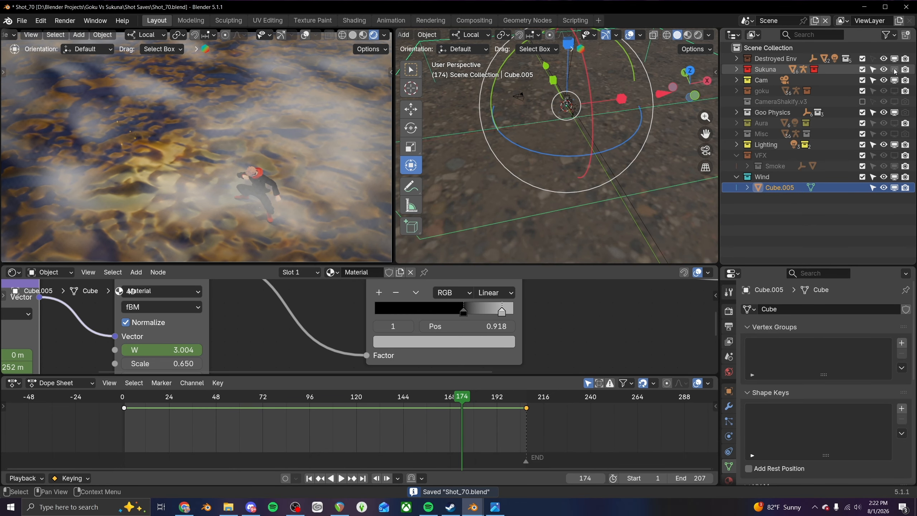
pyautogui.click(894, 70)
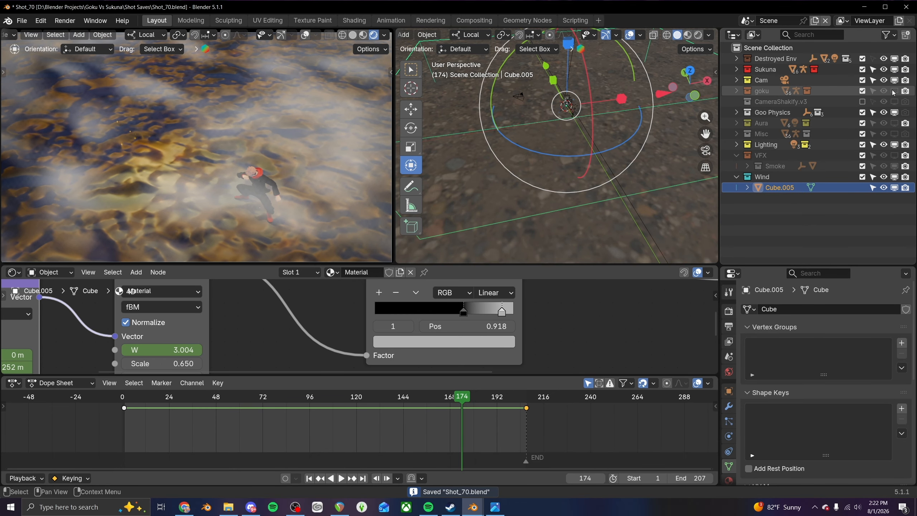
pyautogui.click(383, 35)
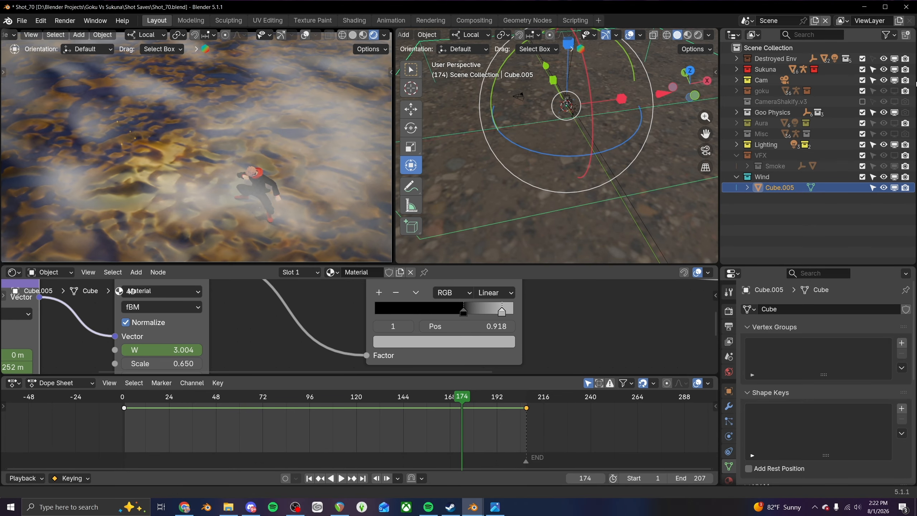
pyautogui.click(894, 90)
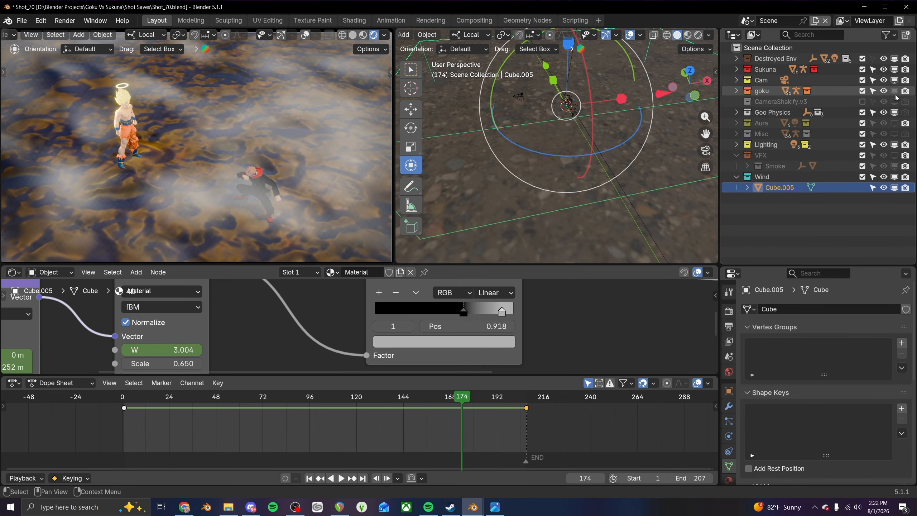
pyautogui.click(894, 123)
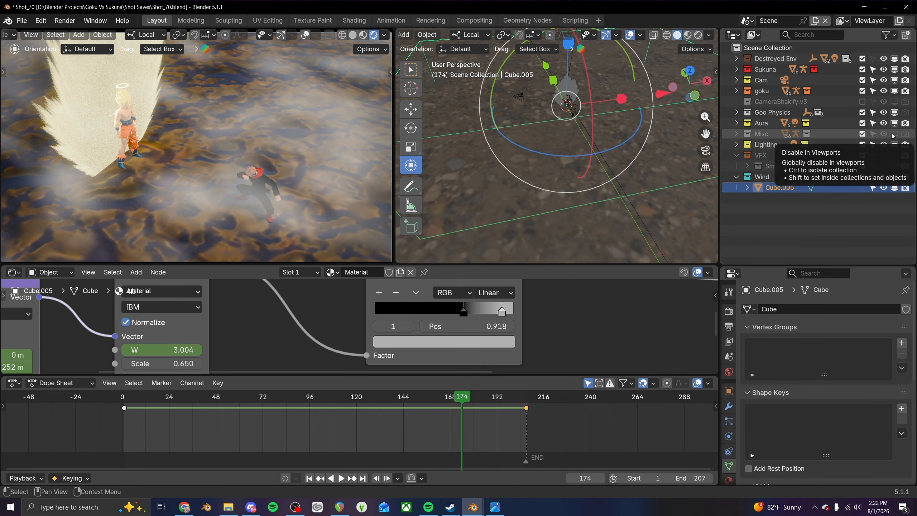
pyautogui.click(894, 156)
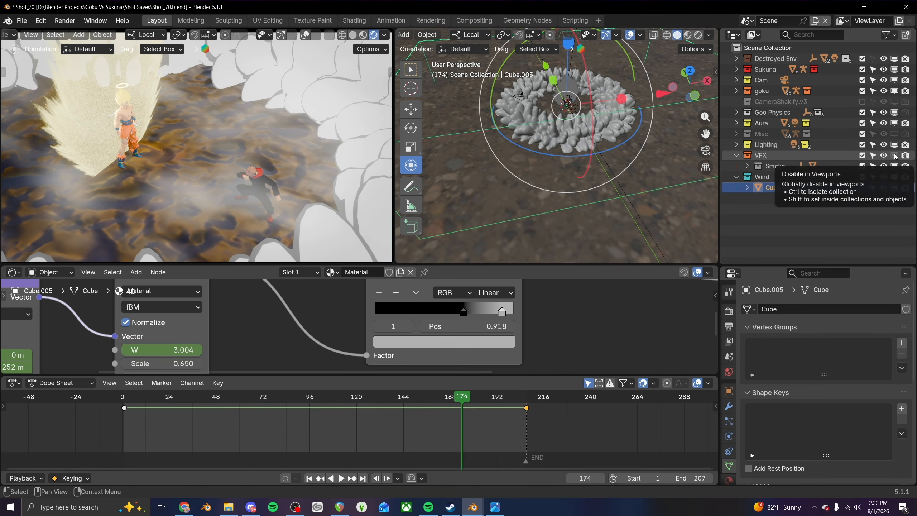
# - Scrub and play the shot up to frame 160 to examine the wind with the characters and effects shown
pyautogui.click(385, 35)
pyautogui.click(349, 197)
pyautogui.click(383, 196)
pyautogui.moveTo(124, 397); pyautogui.dragTo(426, 401)
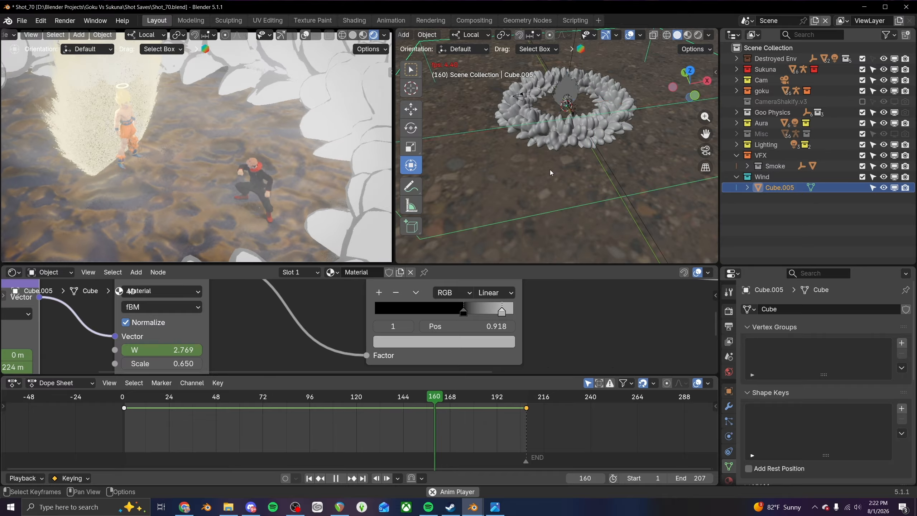
pyautogui.press('space')
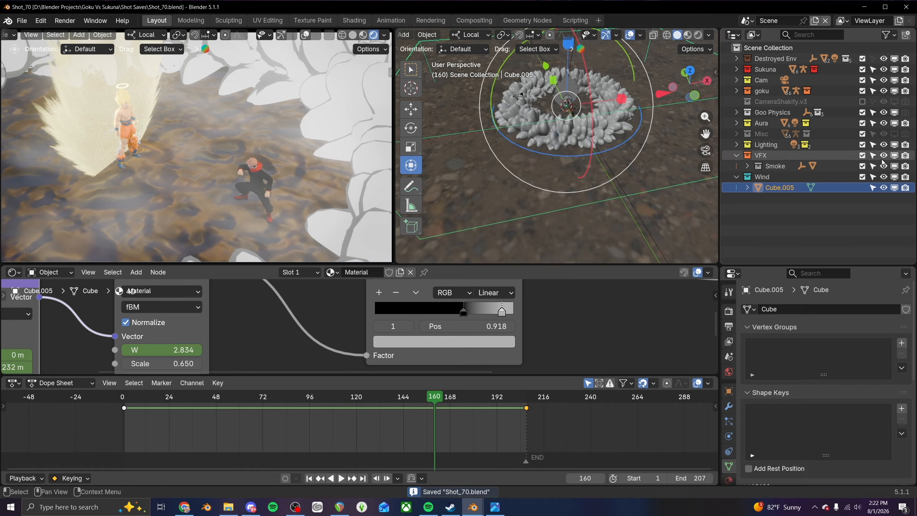
# - Hide the VFX, Sukuna, goku and Aura collections in the viewports
pyautogui.click(895, 155)
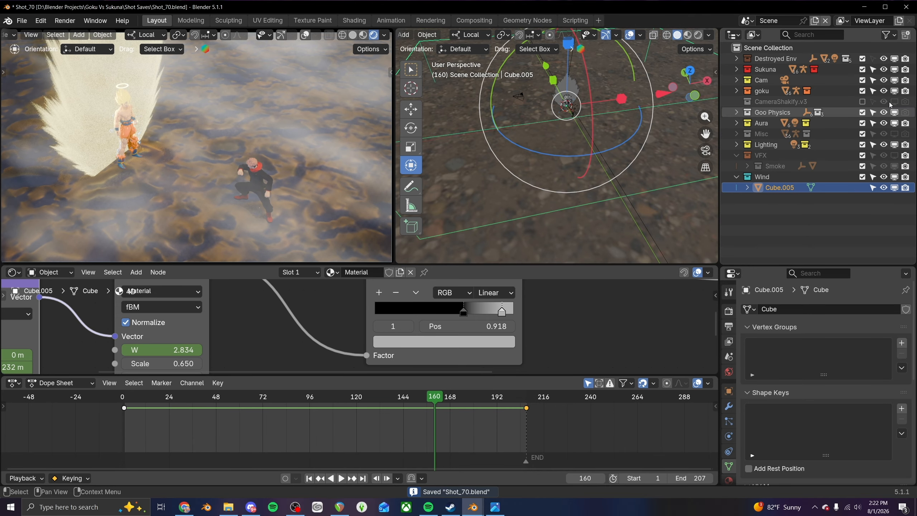
pyautogui.click(894, 70)
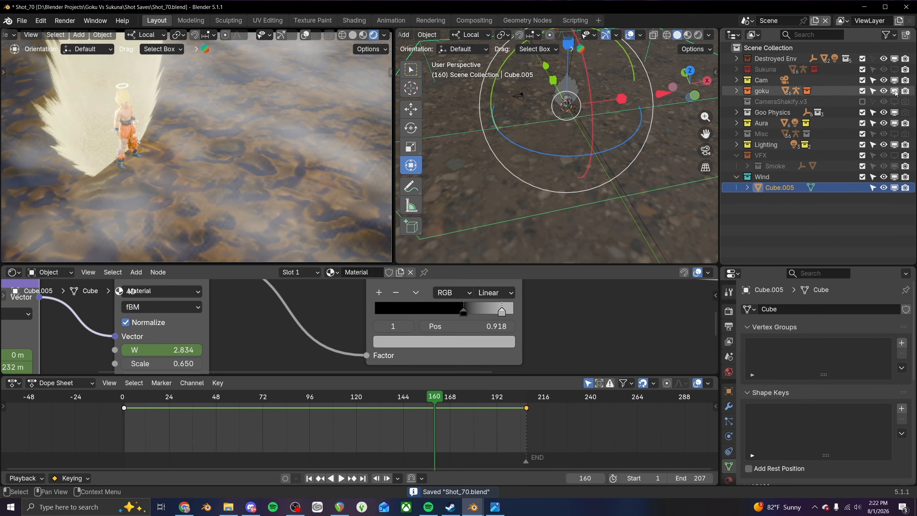
pyautogui.click(895, 91)
pyautogui.click(895, 123)
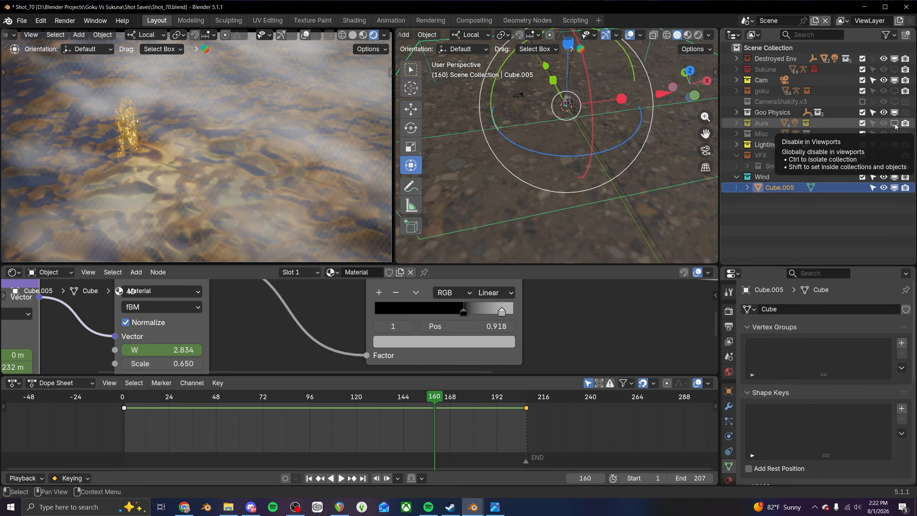
# - Play the animation from about frame 99 and examine the wind over the environment
pyautogui.click(313, 397)
pyautogui.press('space')
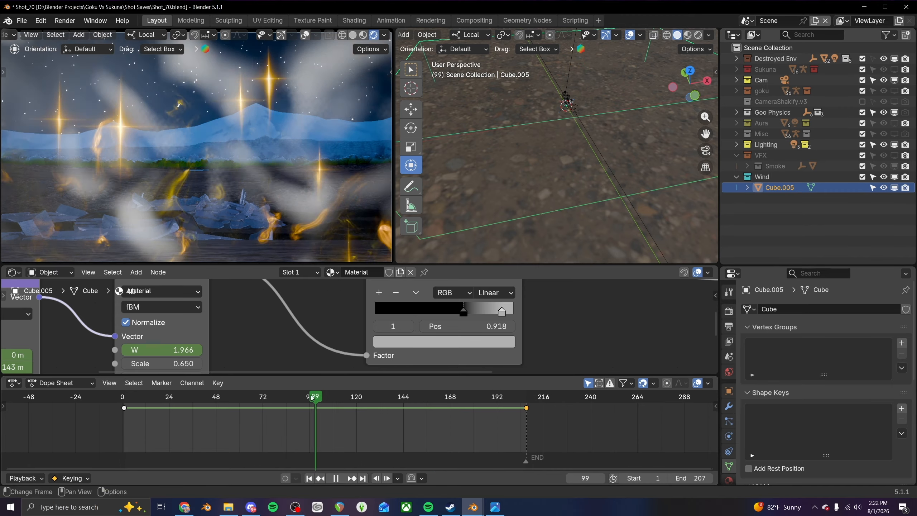
pyautogui.press('space')
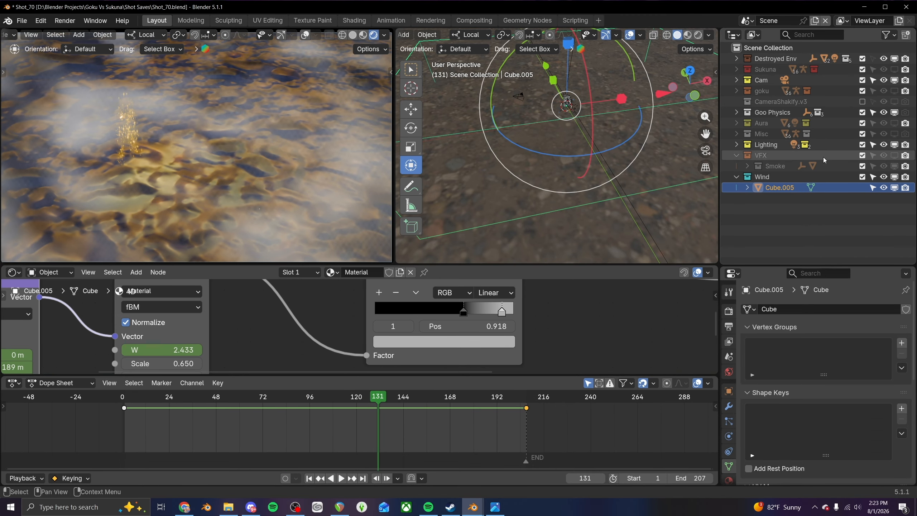
# - Toggle the Lighting collection's viewport visibility off and on, and check the contents of the Aura collection
pyautogui.click(896, 147)
pyautogui.click(895, 148)
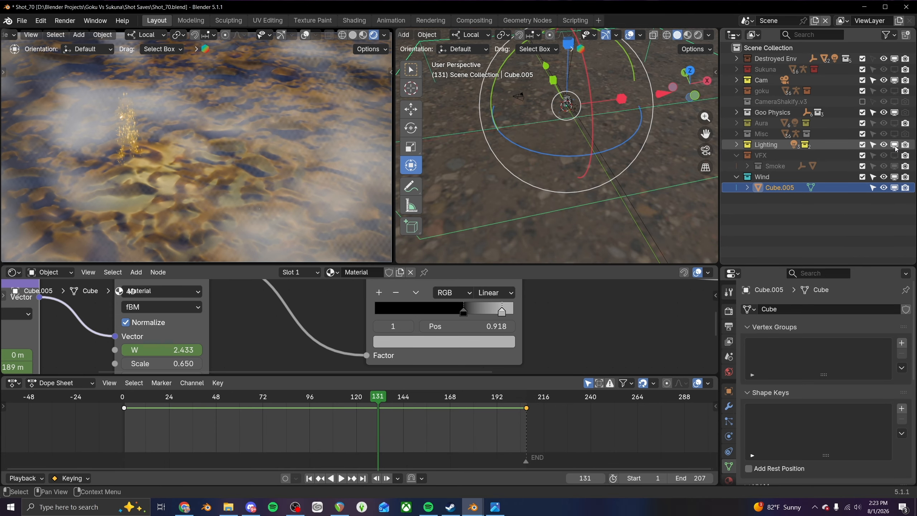
pyautogui.click(736, 123)
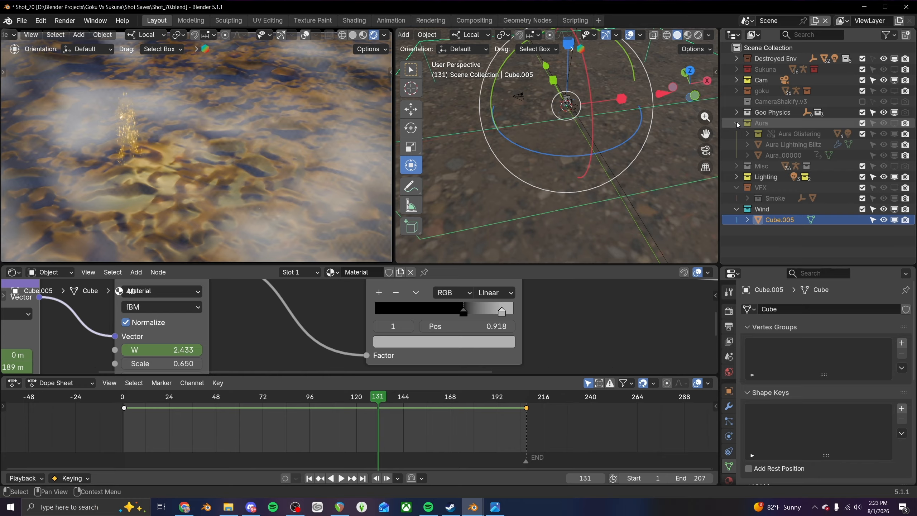
pyautogui.click(736, 123)
# - Play on and scrub the timeline to frame 165 to examine the wind over the ground
pyautogui.press('space')
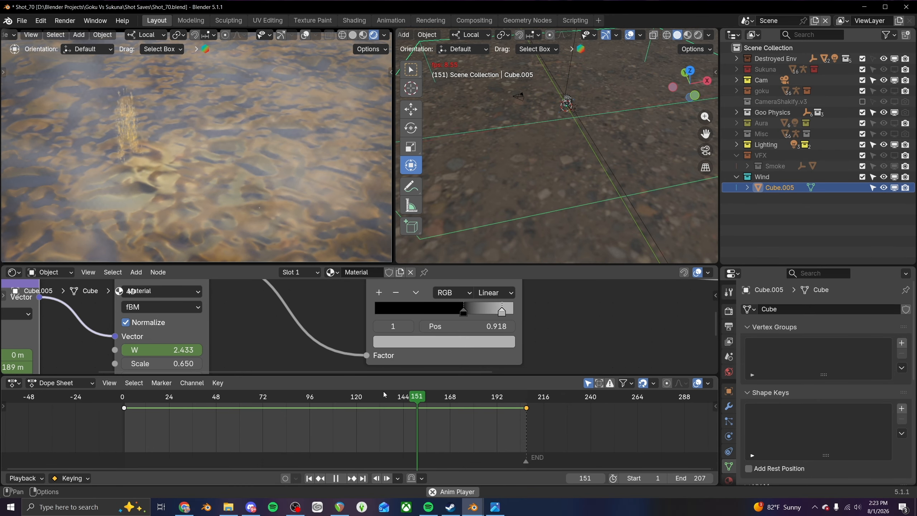
pyautogui.press('space')
pyautogui.moveTo(357, 400); pyautogui.dragTo(424, 398)
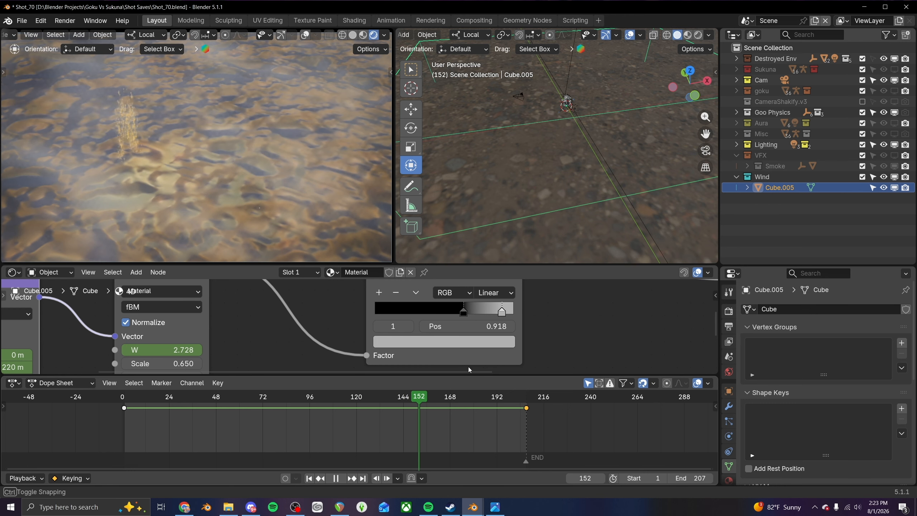
pyautogui.moveTo(427, 399); pyautogui.dragTo(446, 397)
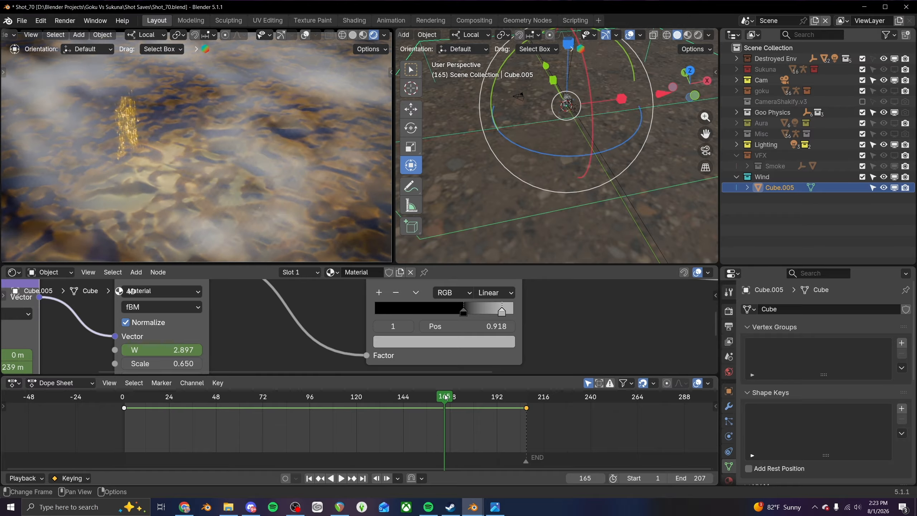
# - Show the Aura, VFX, goku and Sukuna collections in the viewports, keep Misc hidden and move it to the end of the collection list
pyautogui.click(895, 123)
pyautogui.click(894, 156)
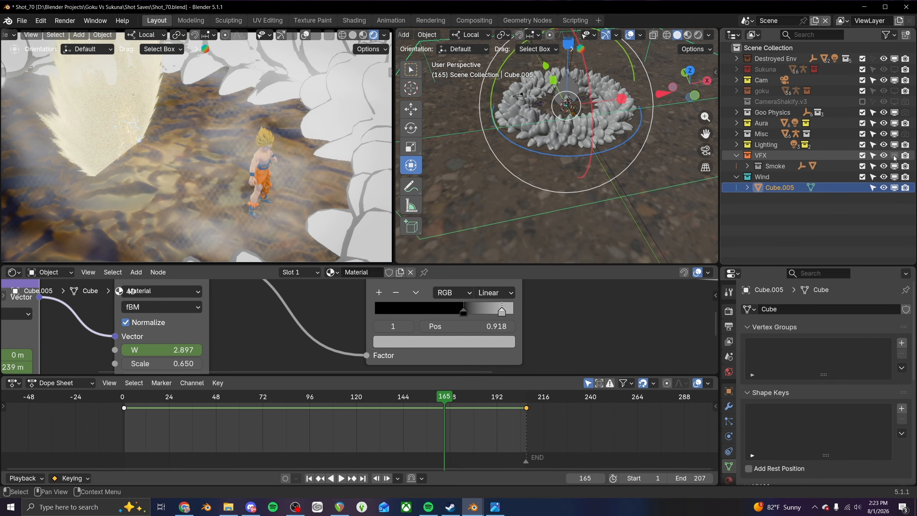
pyautogui.click(894, 156)
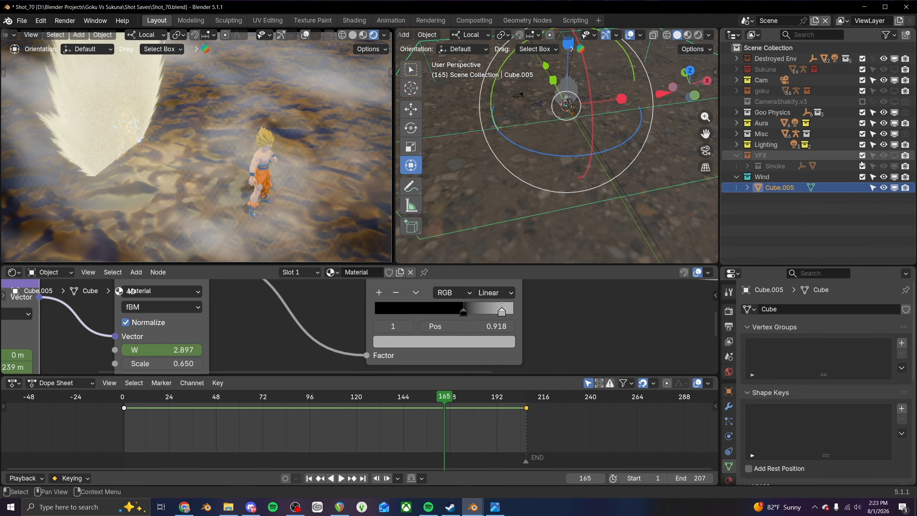
pyautogui.click(893, 135)
pyautogui.click(894, 156)
pyautogui.moveTo(767, 135); pyautogui.dragTo(768, 202)
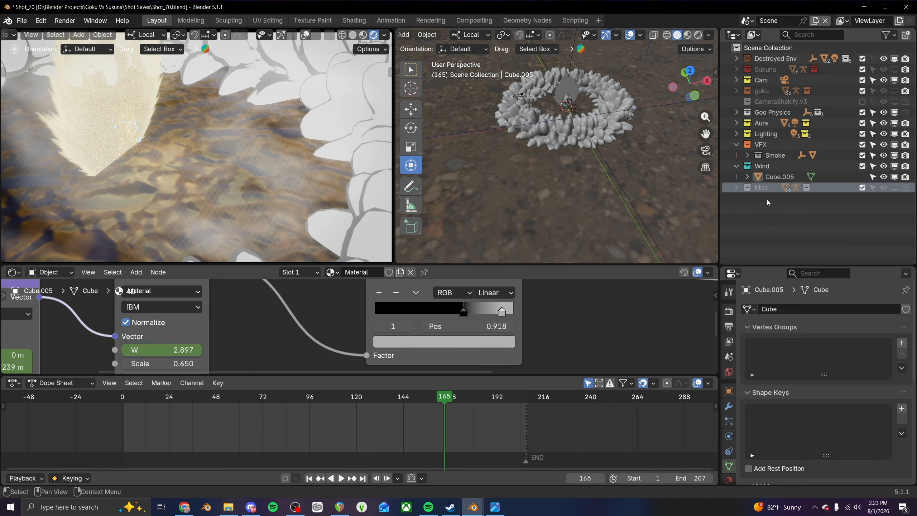
pyautogui.click(894, 92)
pyautogui.click(895, 69)
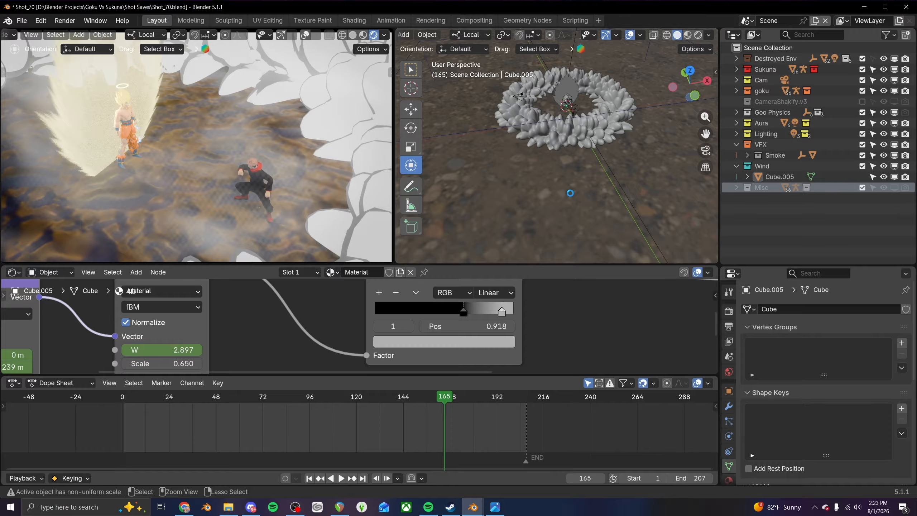
# - Collapse the Wind and VFX collections in the outliner
pyautogui.click(736, 166)
pyautogui.click(736, 144)
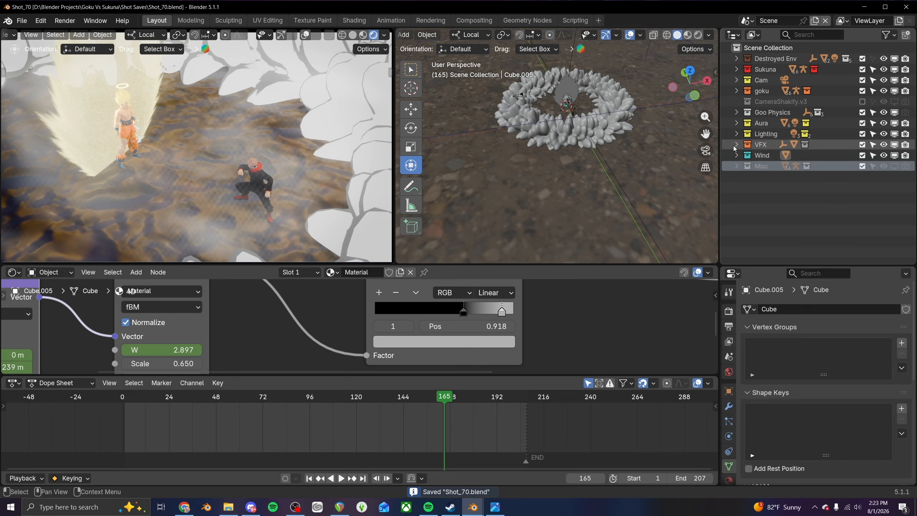
pyautogui.keyDown('shift'); pyautogui.moveTo(576, 133); pyautogui.dragTo(575, 181, button='middle'); pyautogui.keyUp('shift')
pyautogui.scroll(3, 580, 159)
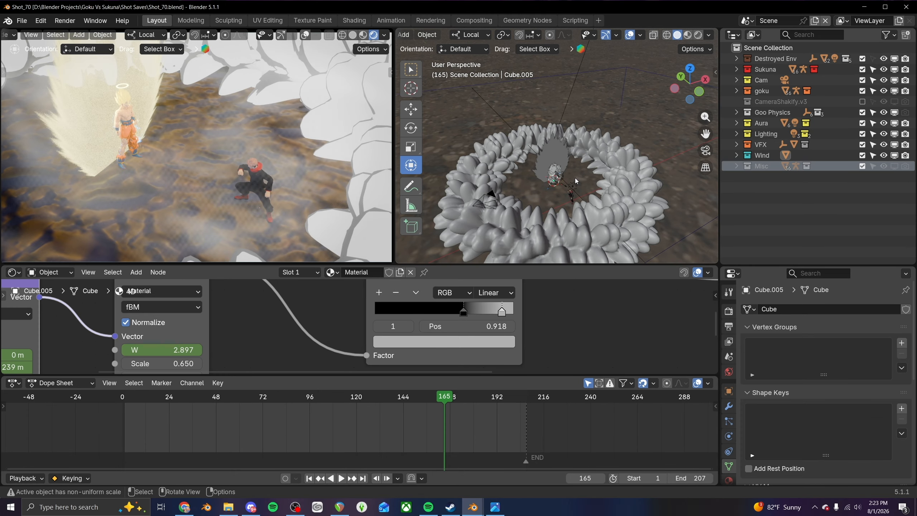
pyautogui.click(22, 20)
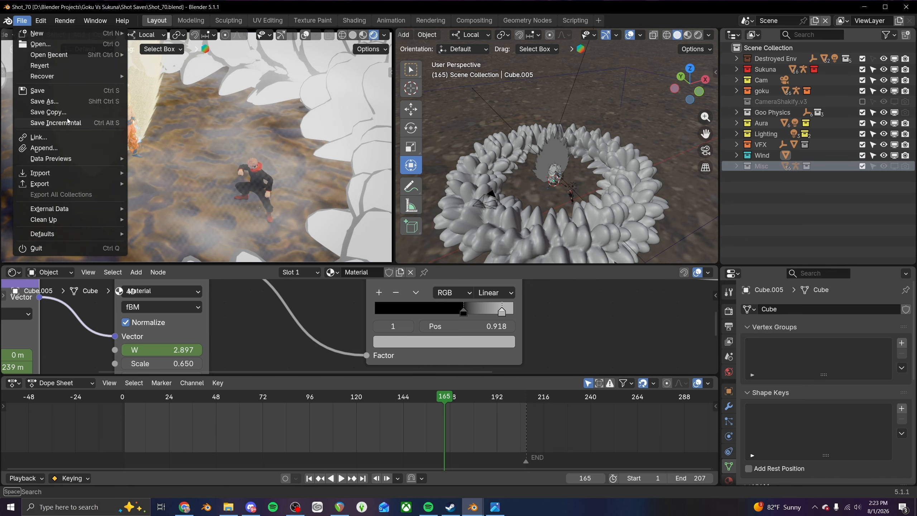
pyautogui.press('Escape')
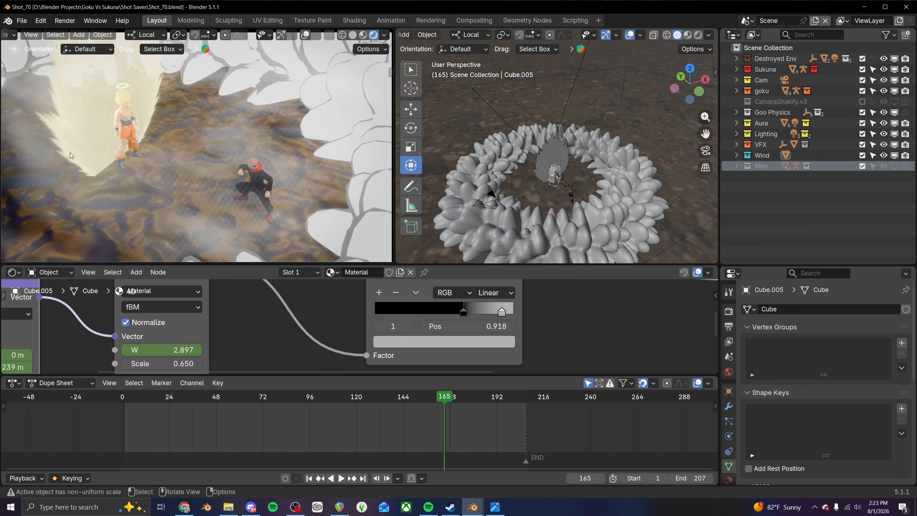
pyautogui.scroll(-1, 490, 234)
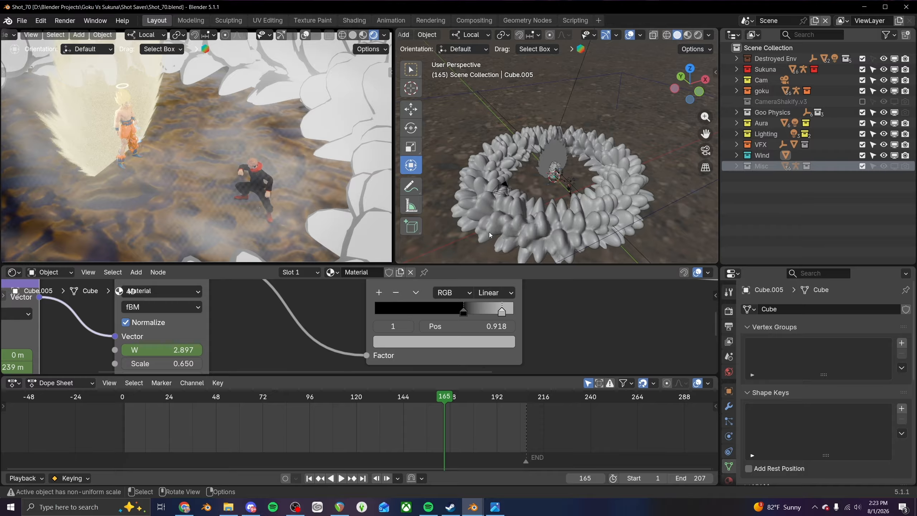
# - Switch to the other Blender window with Shot_40 open and close it, returning to Shot_70
pyautogui.moveTo(475, 509)
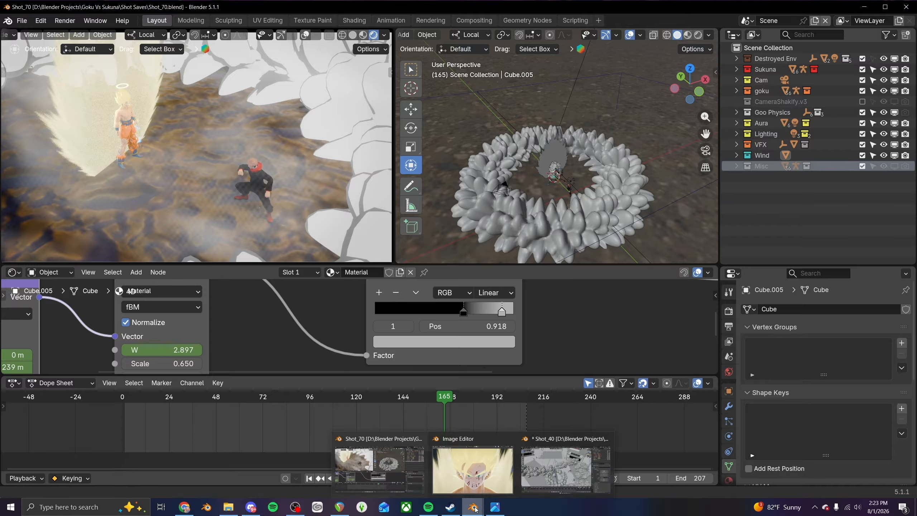
pyautogui.click(558, 477)
pyautogui.click(906, 6)
pyautogui.click(451, 271)
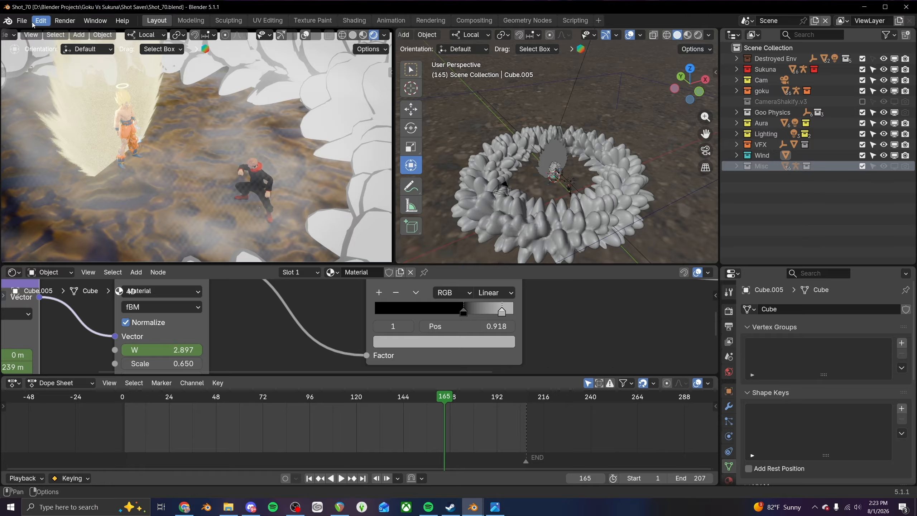
# - Append the Particles collection from Shot_71.blend in the Goku Vs Sukuna Shot Saves folder
pyautogui.click(21, 20)
pyautogui.click(44, 147)
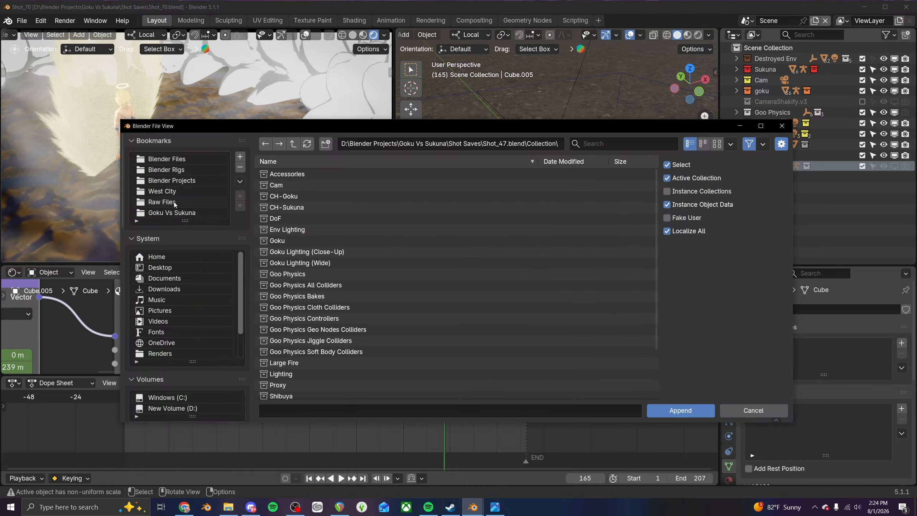
pyautogui.click(172, 212)
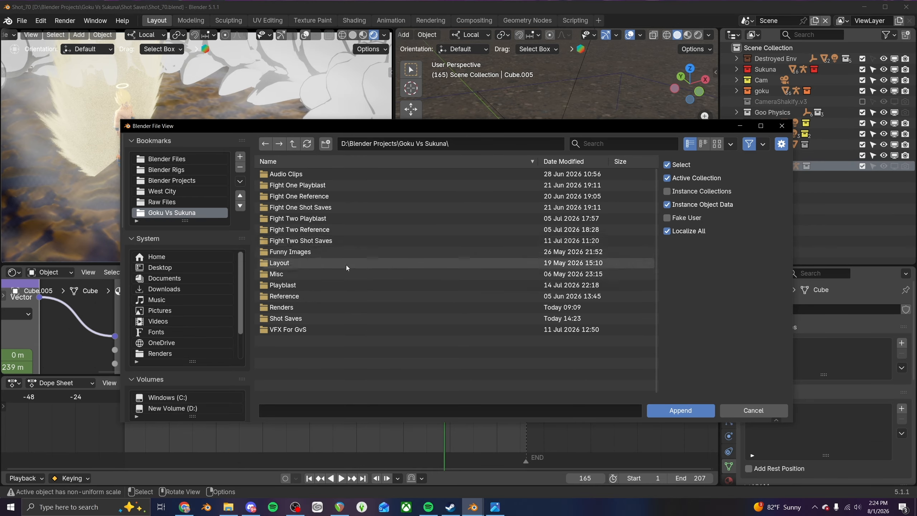
pyautogui.doubleClick(285, 319)
pyautogui.scroll(-6, 297, 313)
pyautogui.scroll(-5, 298, 310)
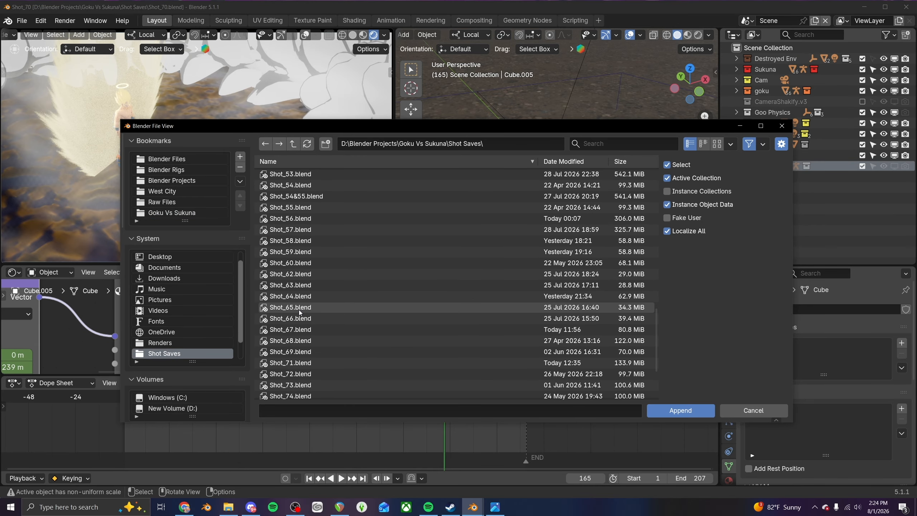
pyautogui.doubleClick(287, 362)
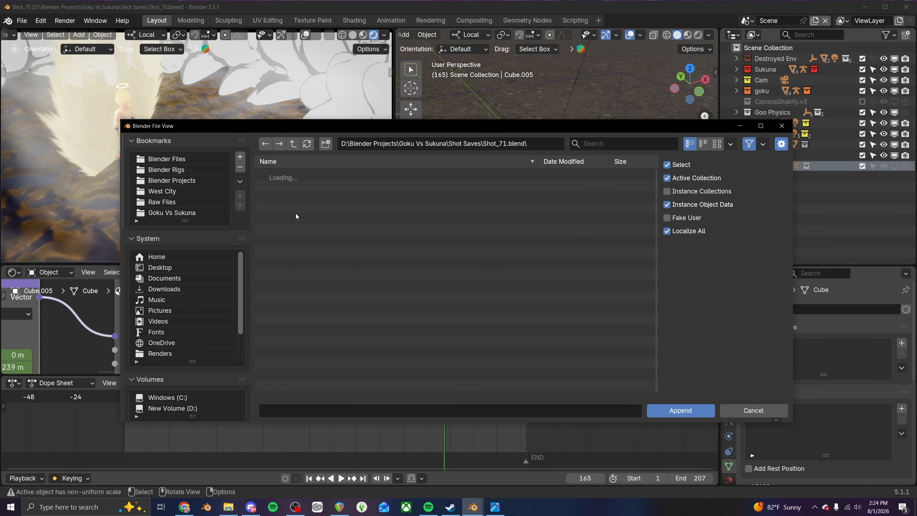
pyautogui.doubleClick(292, 211)
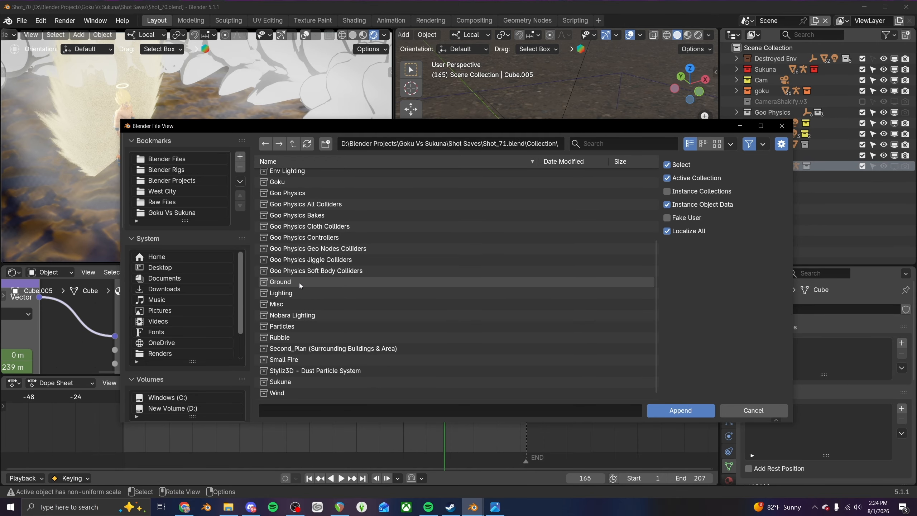
pyautogui.doubleClick(292, 328)
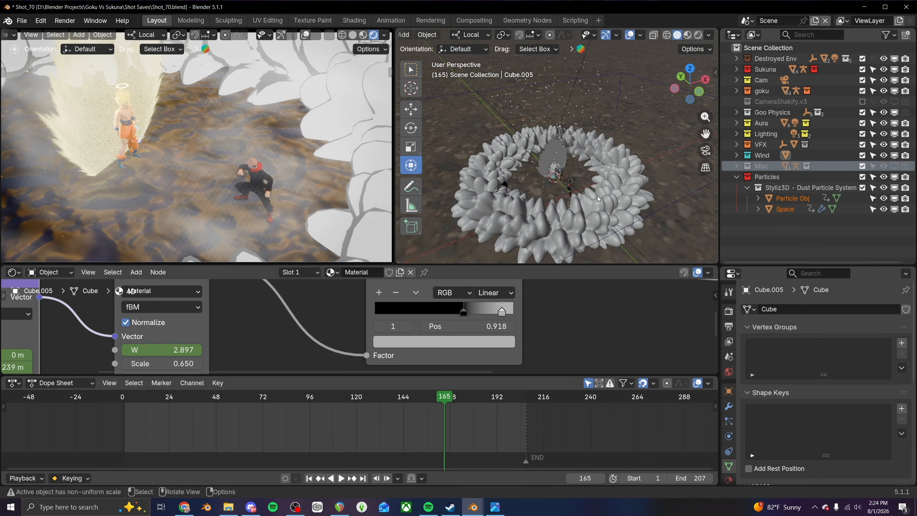
# - Move the Space dust particle object so it surrounds the characters inside the crater ring, checking the placement at frame 51
pyautogui.moveTo(629, 177); pyautogui.dragTo(462, 177, button='middle')
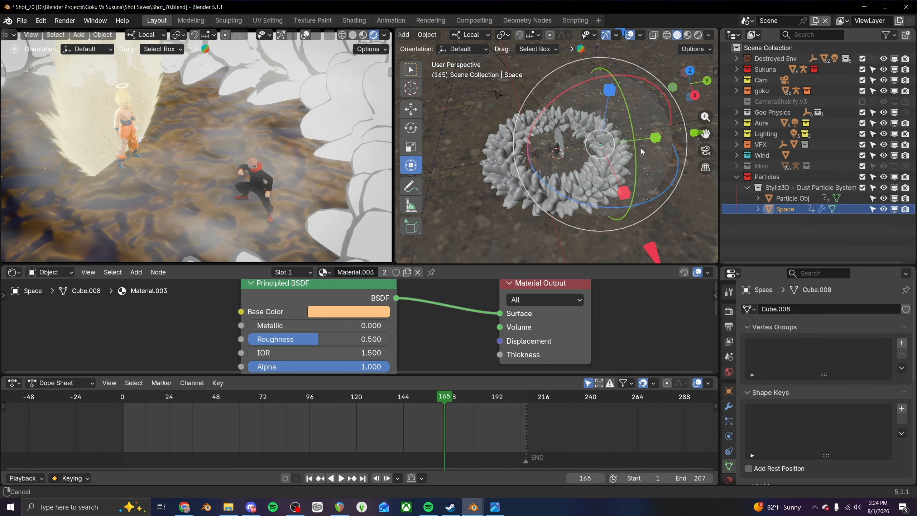
pyautogui.keyDown('shift'); pyautogui.moveTo(646, 149); pyautogui.dragTo(572, 162, button='middle'); pyautogui.keyUp('shift')
pyautogui.moveTo(615, 149); pyautogui.dragTo(566, 157)
pyautogui.moveTo(487, 193); pyautogui.dragTo(610, 164, button='middle')
pyautogui.moveTo(649, 159)
pyautogui.mouseDown()
pyautogui.moveTo(632, 158)
pyautogui.moveTo(645, 156)
pyautogui.mouseUp()
pyautogui.moveTo(125, 400); pyautogui.dragTo(222, 403)
pyautogui.scroll(3, 500, 228)
pyautogui.keyDown('shift'); pyautogui.moveTo(495, 202); pyautogui.dragTo(560, 185, button='middle'); pyautogui.keyUp('shift')
pyautogui.press('g')
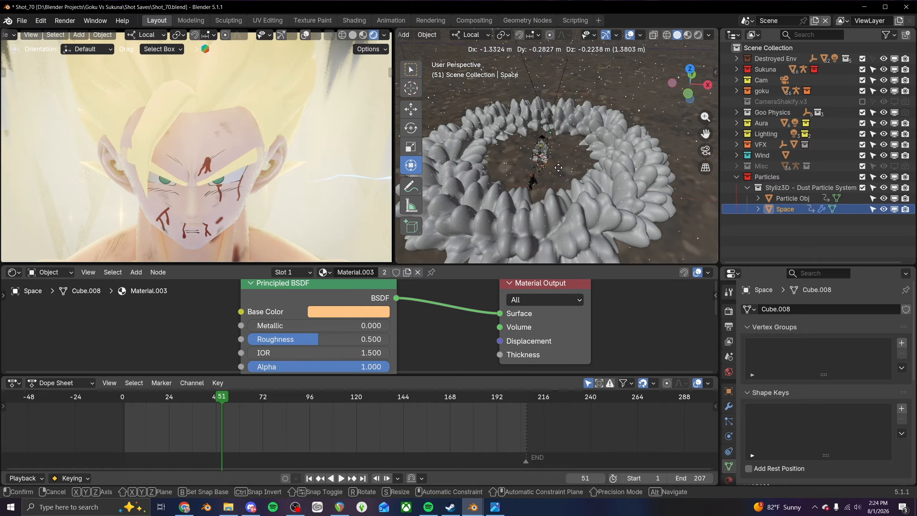
pyautogui.click(554, 172)
# - Scrub to frame 186 to check the particles around the characters, save Shot_70 and show the whole camera frame
pyautogui.scroll(4, 549, 172)
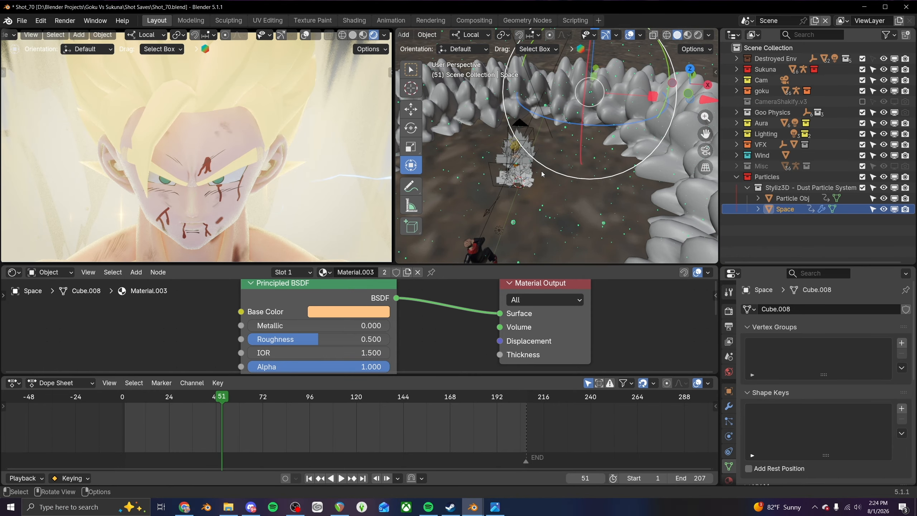
pyautogui.moveTo(542, 170); pyautogui.dragTo(541, 232, button='middle')
pyautogui.moveTo(202, 398); pyautogui.dragTo(486, 399)
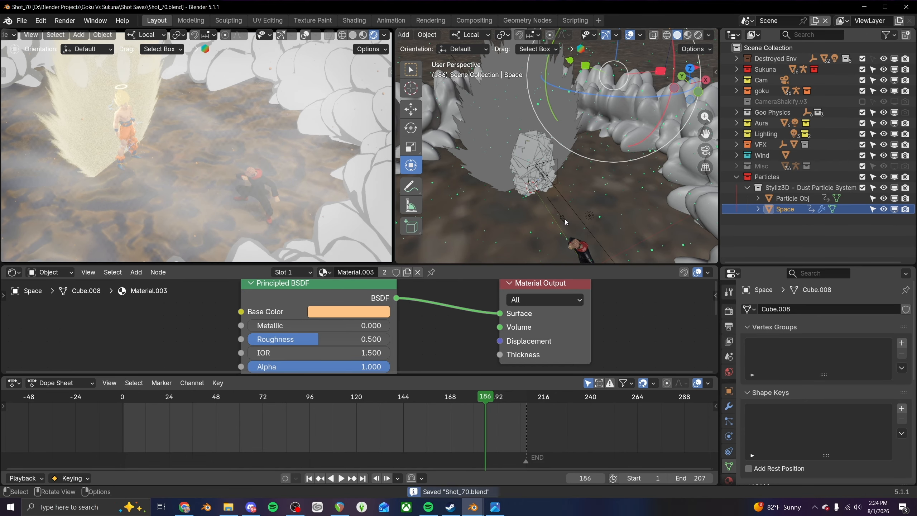
pyautogui.press('KP_0')
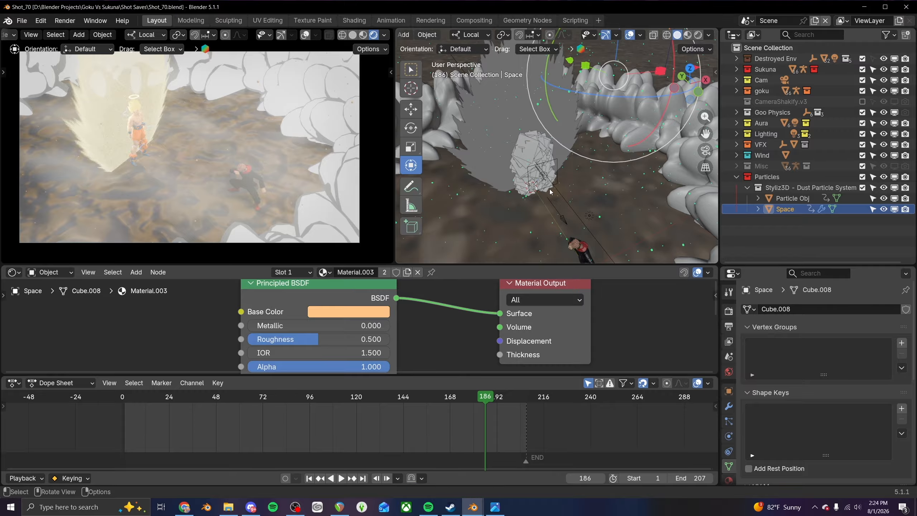
pyautogui.moveTo(541, 180); pyautogui.dragTo(568, 192, button='middle')
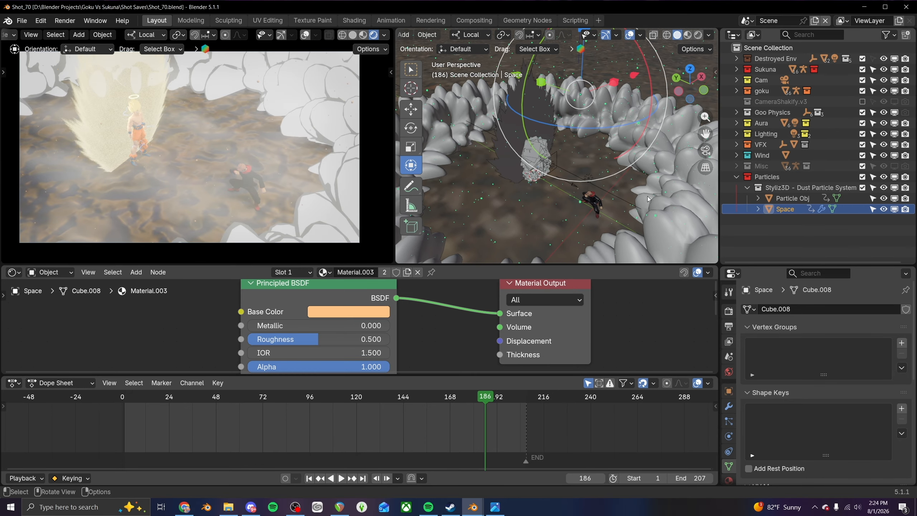
# - Collapse the Particles collection in the outliner and set the timeline to frame 138
pyautogui.click(734, 177)
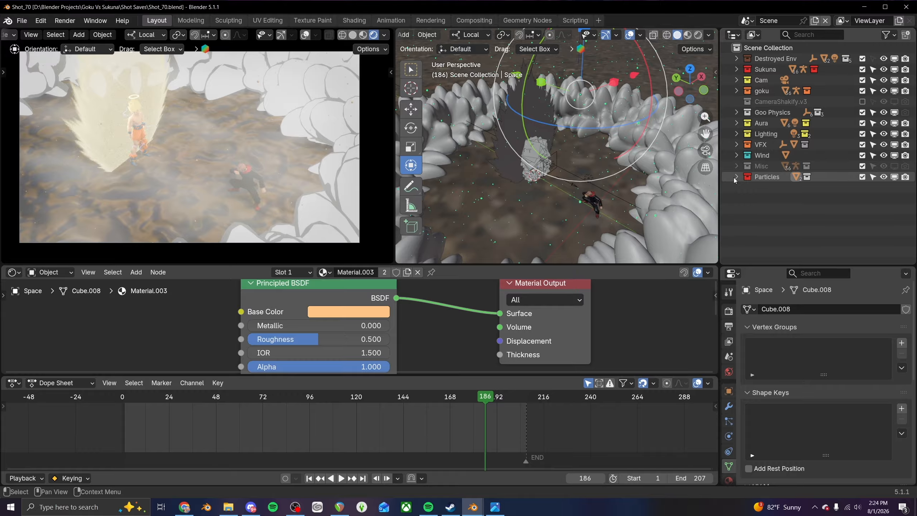
pyautogui.scroll(-2, 555, 182)
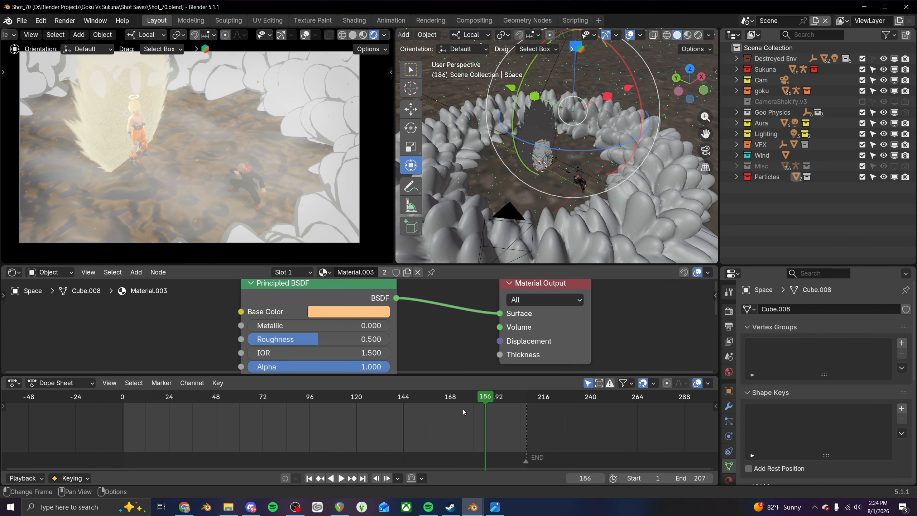
pyautogui.moveTo(435, 397); pyautogui.dragTo(391, 398)
pyautogui.moveTo(513, 195); pyautogui.dragTo(533, 144, button='middle')
pyautogui.click(41, 274)
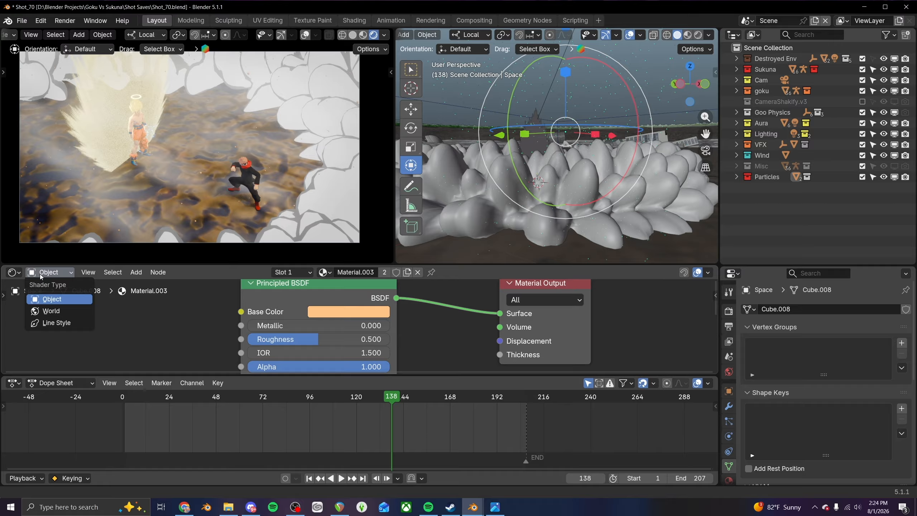
pyautogui.click(55, 312)
pyautogui.click(52, 298)
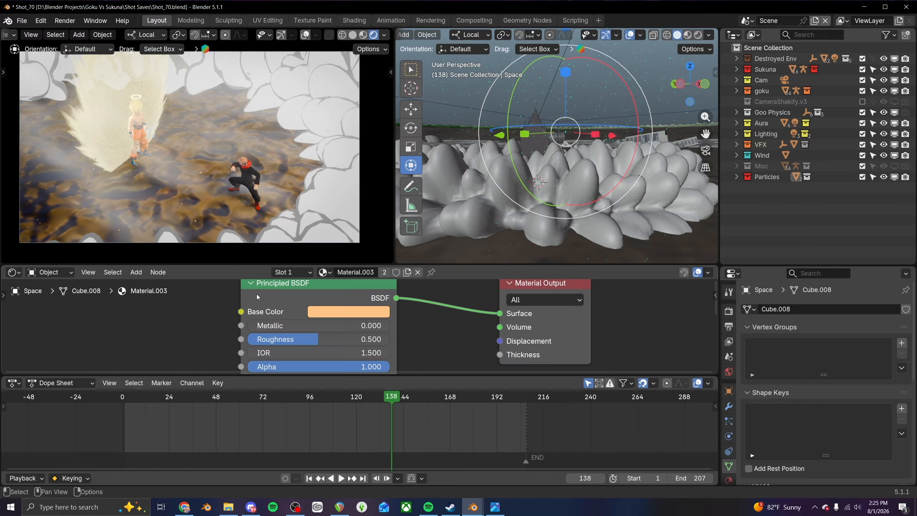
# - Make the Scene Collection active and append the Rubble collection from Shot_71.blend
pyautogui.moveTo(602, 197); pyautogui.dragTo(553, 191, button='middle')
pyautogui.scroll(8, 563, 181)
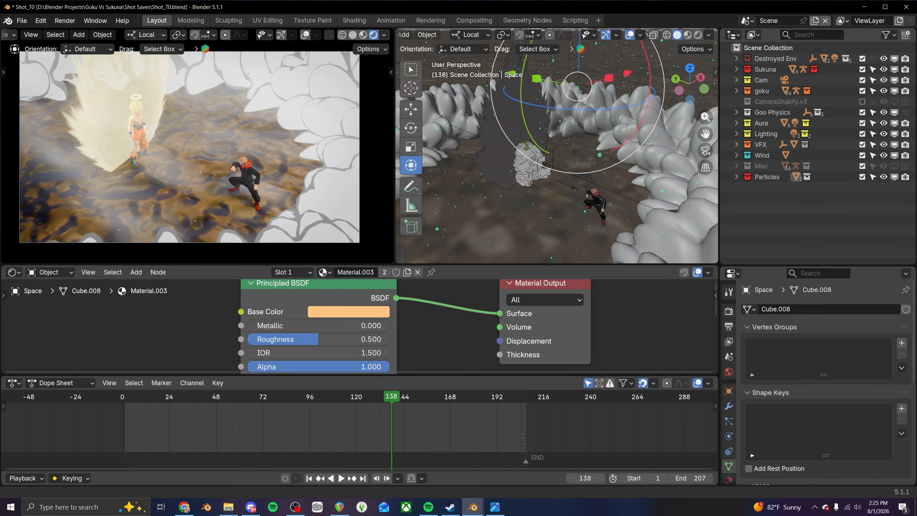
pyautogui.click(758, 48)
pyautogui.click(13, 20)
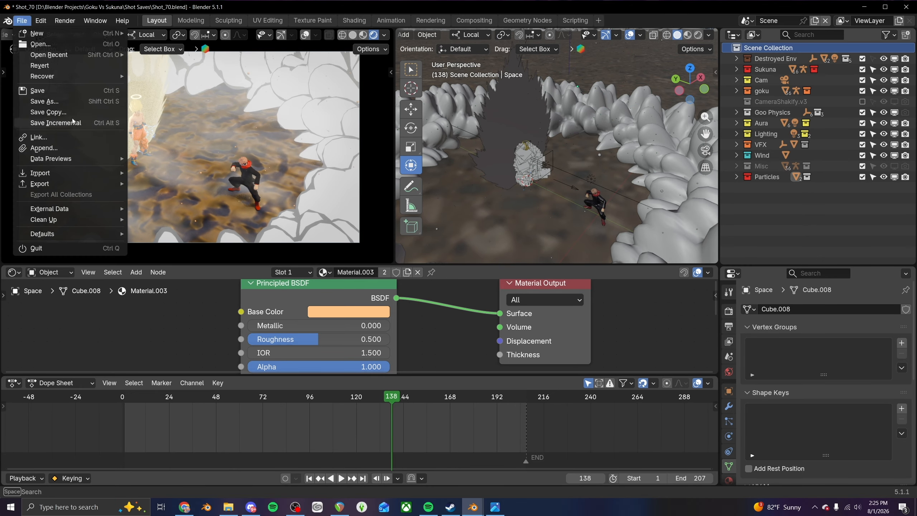
pyautogui.click(41, 149)
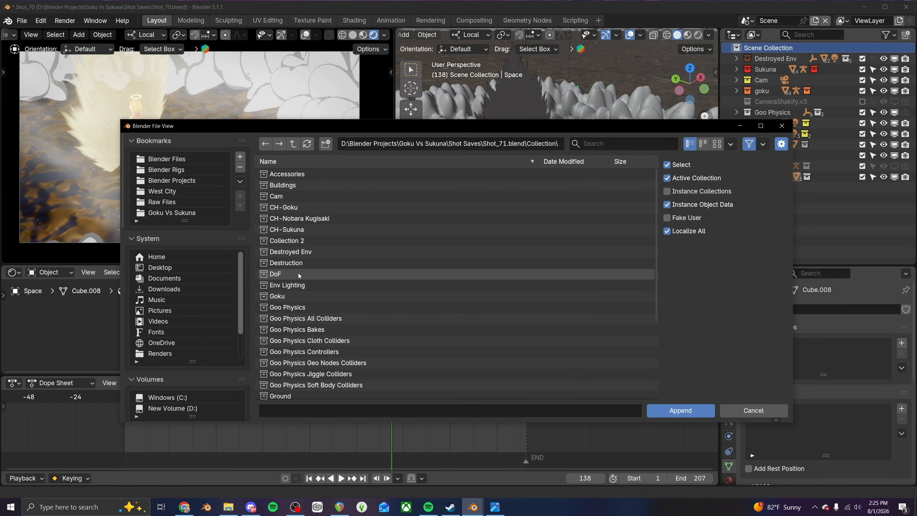
pyautogui.scroll(-5, 304, 272)
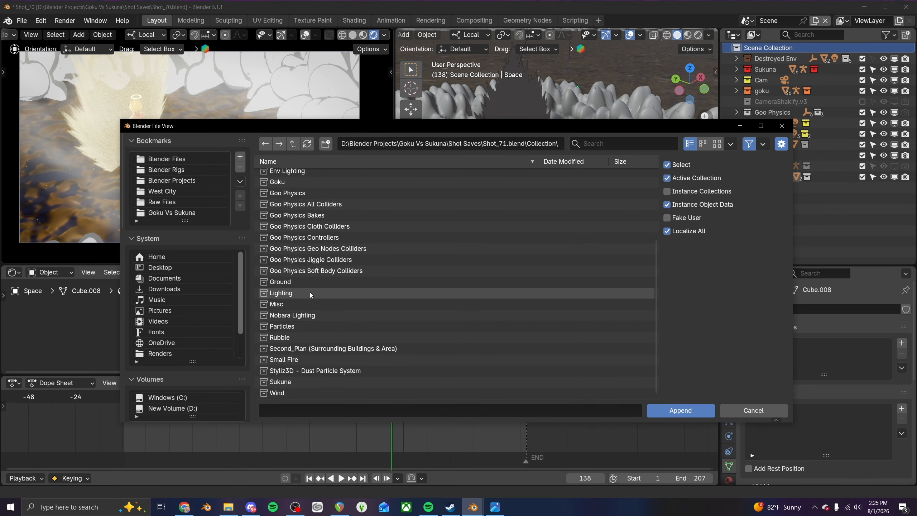
pyautogui.click(284, 338)
pyautogui.doubleClick(283, 338)
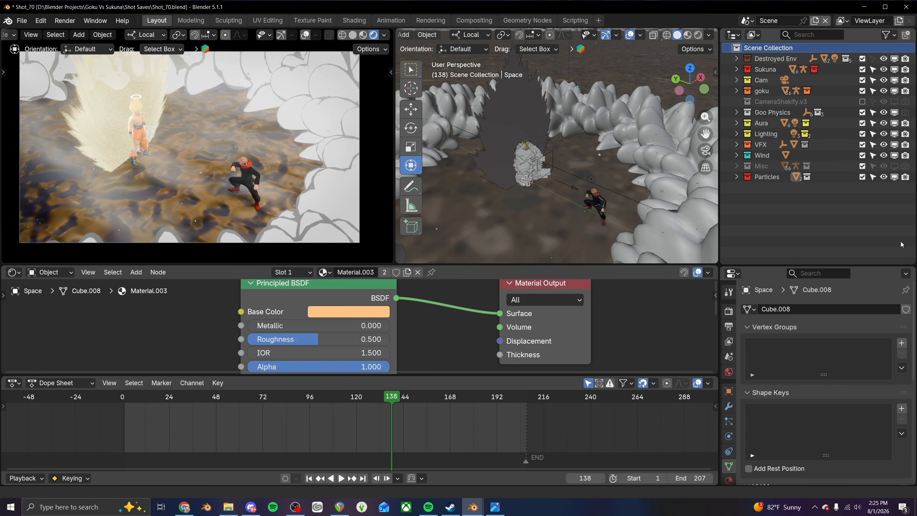
# - Delete sm_NY_rubble_01_5 and the two objects listed below it, keeping only sm_NY_rubble_01_5.003 in the Rubble collection
pyautogui.click(782, 198)
pyautogui.keyDown('shift'); pyautogui.click(788, 220); pyautogui.keyUp('shift')
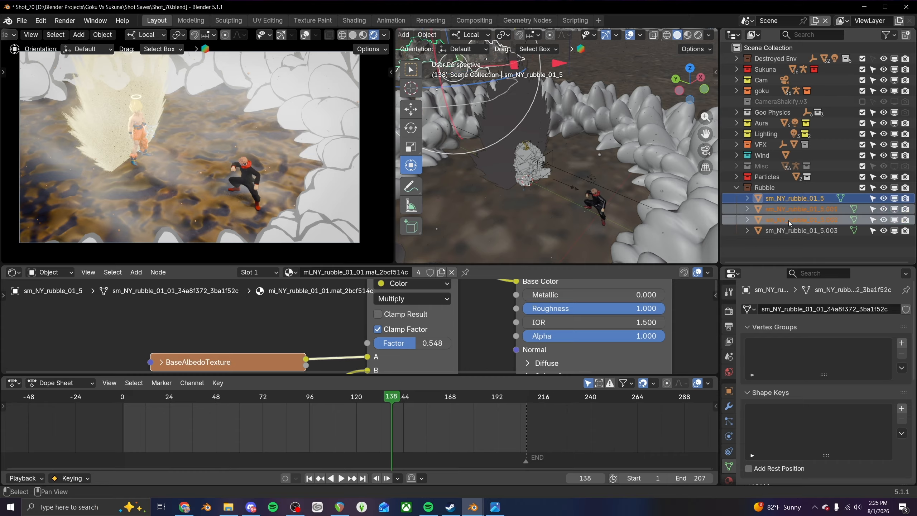
pyautogui.press('x')
# - Snap sm_NY_rubble_01_5.003 to the 3D cursor, then scale it down to a small patch and rotate it
pyautogui.click(788, 199)
pyautogui.hotkey('shift', 's')
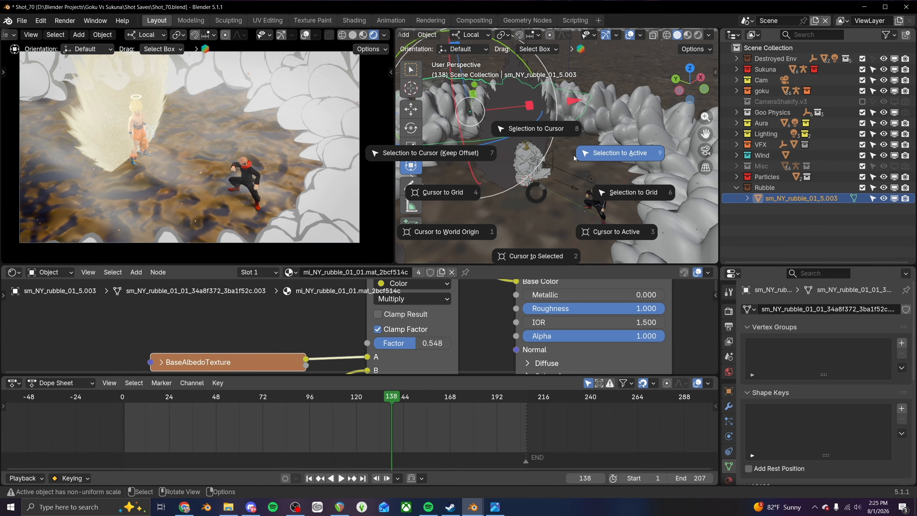
pyautogui.click(539, 130)
pyautogui.press('s')
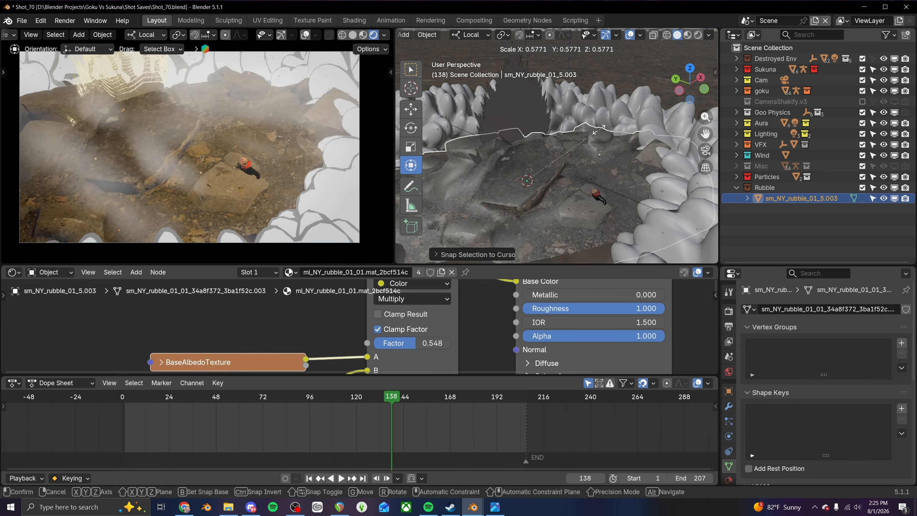
pyautogui.click(545, 164)
pyautogui.moveTo(494, 160); pyautogui.dragTo(606, 218, button='middle')
pyautogui.moveTo(606, 218); pyautogui.dragTo(610, 195)
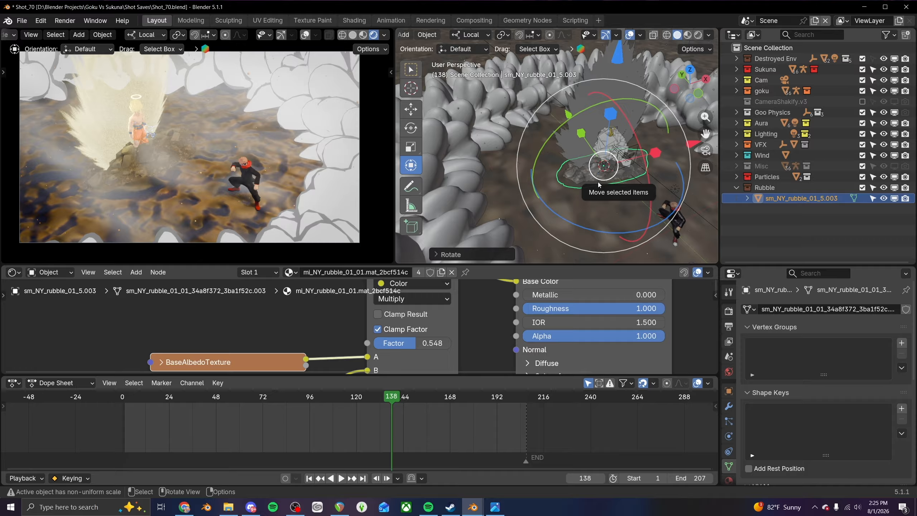
# - Move the rubble patch about 2.9 m to the ground beside the aura and stretch it about 1.53 times along local Y
pyautogui.moveTo(598, 182); pyautogui.dragTo(538, 175)
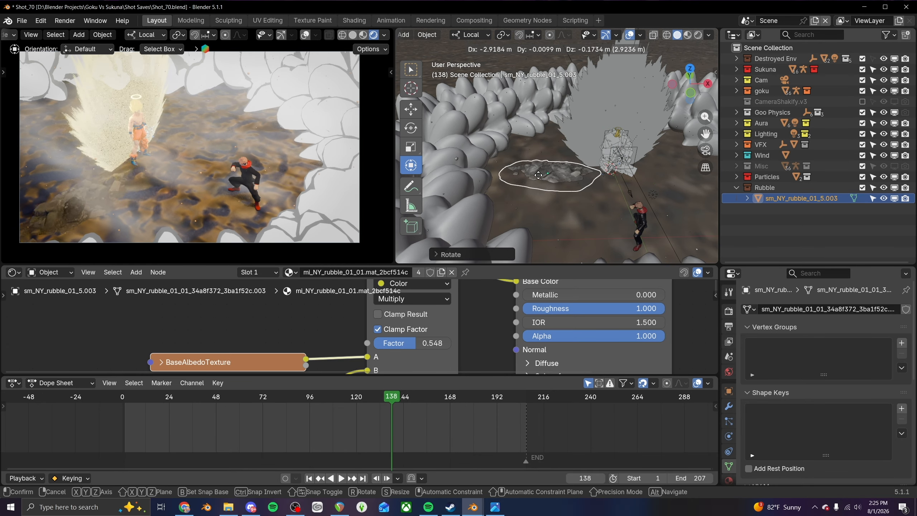
pyautogui.click(536, 174)
pyautogui.moveTo(543, 174); pyautogui.dragTo(606, 180, button='middle')
pyautogui.press('s')
pyautogui.press('y')
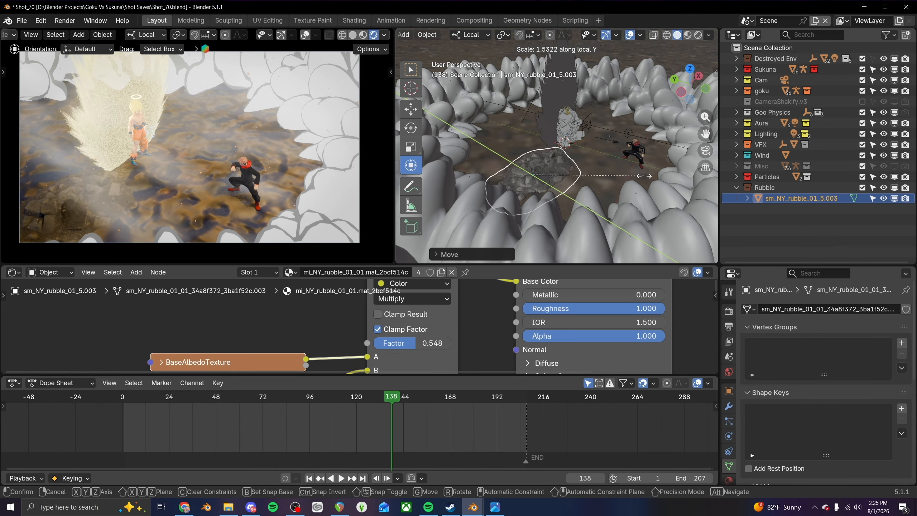
pyautogui.click(643, 175)
# - Try enlarging the rubble patch to about 3.8 times its size and repositioning it in the crater, and undo these changes
pyautogui.moveTo(596, 188); pyautogui.dragTo(555, 172, button='middle')
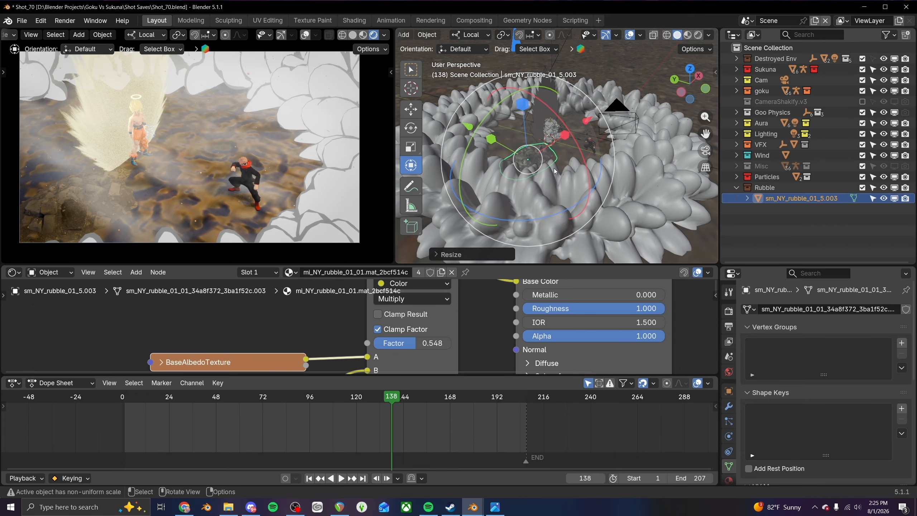
pyautogui.scroll(-3, 550, 165)
pyautogui.press('s')
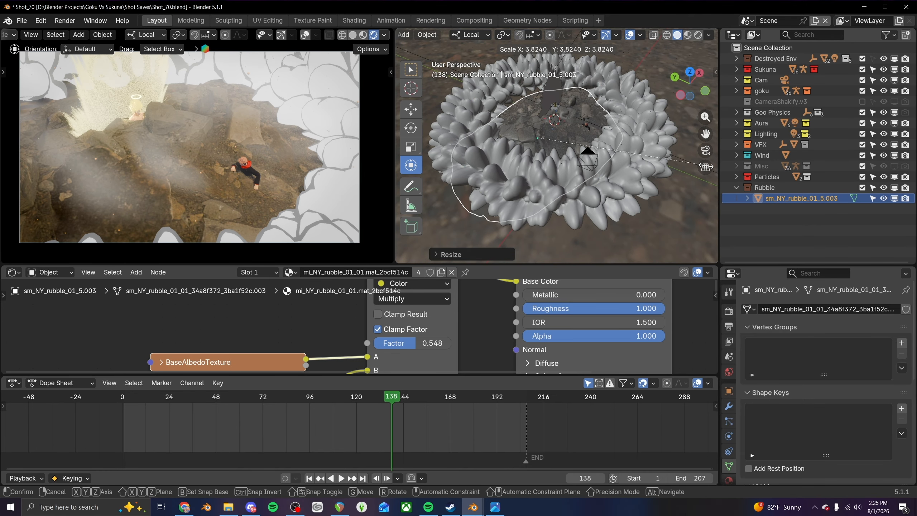
pyautogui.click(705, 167)
pyautogui.moveTo(642, 149); pyautogui.dragTo(560, 209, button='middle')
pyautogui.press('g')
pyautogui.click(507, 169)
pyautogui.moveTo(521, 117); pyautogui.dragTo(523, 135)
pyautogui.press('KP_Decimal')
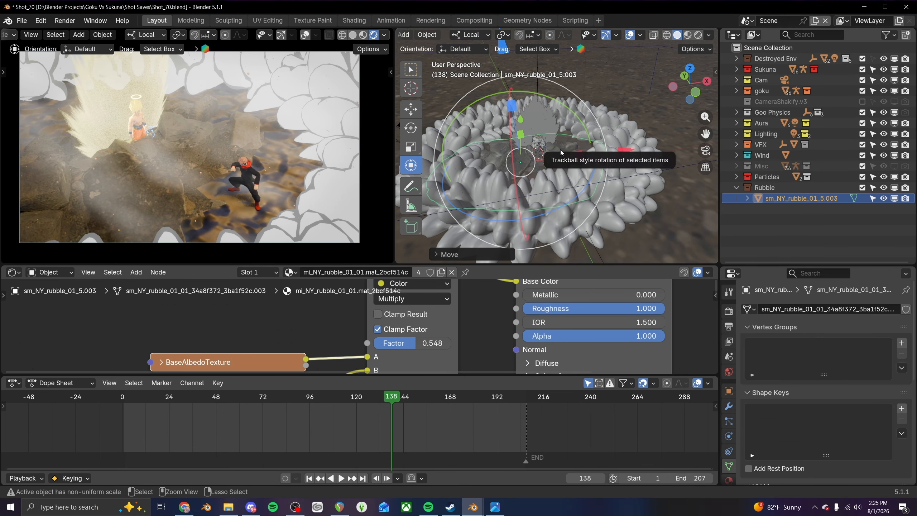
pyautogui.hotkey('ctrl', 'z')
pyautogui.hotkey('ctrl', 'z')
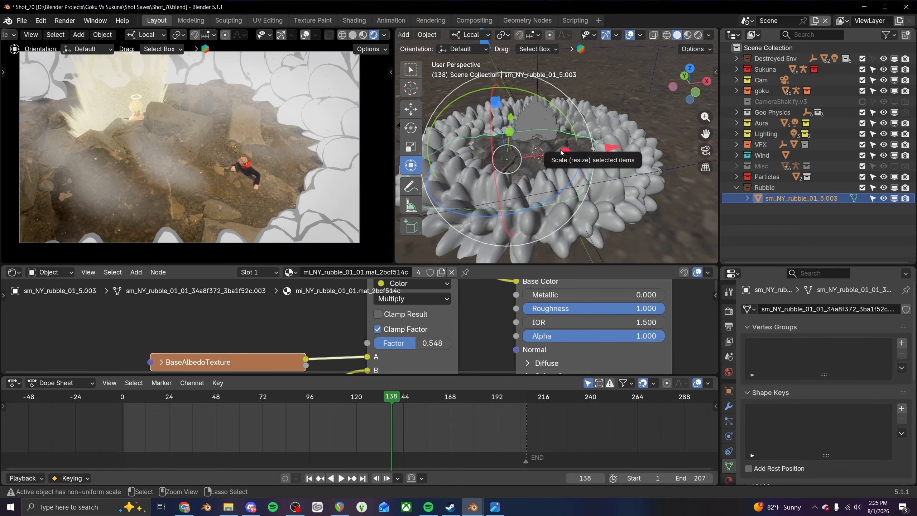
pyautogui.hotkey('ctrl', 'z')
# - Enlarge both 3D viewports downward by shrinking the shader editor, keeping the rubble patch in view
pyautogui.keyDown('shift'); pyautogui.moveTo(159, 201); pyautogui.dragTo(181, 189, button='middle'); pyautogui.keyUp('shift')
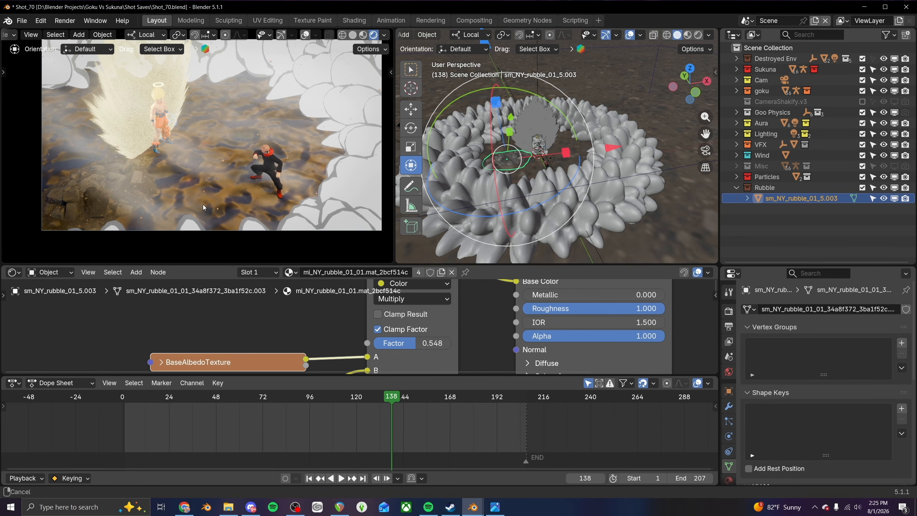
pyautogui.moveTo(282, 265); pyautogui.dragTo(283, 326)
pyautogui.scroll(2, 496, 214)
pyautogui.keyDown('shift'); pyautogui.moveTo(491, 216); pyautogui.dragTo(563, 250, button='middle'); pyautogui.keyUp('shift')
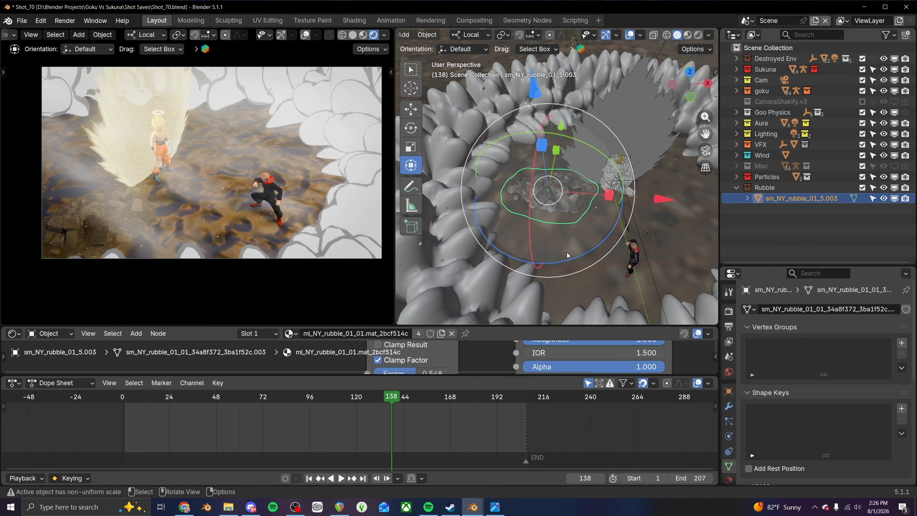
# - Rotate the rubble patch and scale it up slightly on the crater floor
pyautogui.moveTo(582, 259); pyautogui.dragTo(589, 255)
pyautogui.press('s')
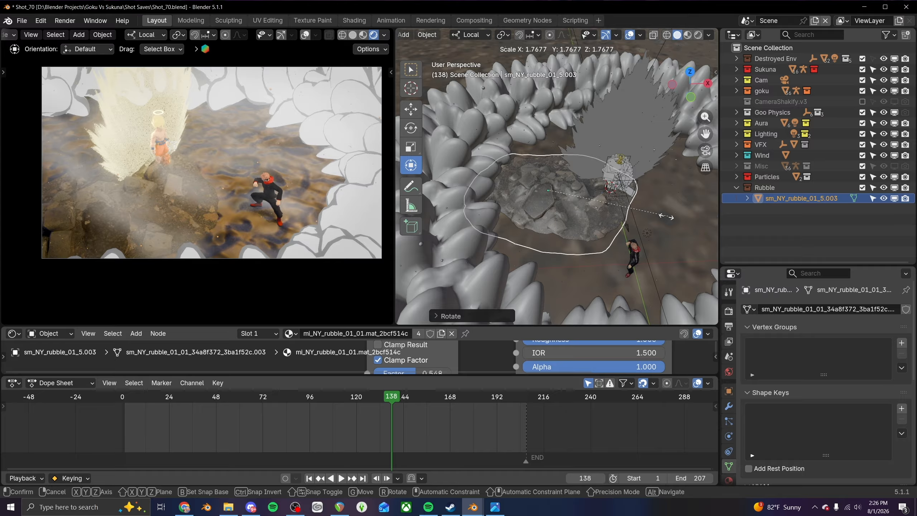
pyautogui.click(627, 216)
# - Reposition the rubble patch on the crater floor near the surrounding spikes, out of the camera's view
pyautogui.moveTo(559, 127); pyautogui.dragTo(567, 77)
pyautogui.moveTo(672, 140); pyautogui.dragTo(710, 133)
pyautogui.moveTo(397, 128); pyautogui.dragTo(397, 129)
pyautogui.moveTo(508, 164); pyautogui.dragTo(470, 163, button='middle')
pyautogui.moveTo(472, 149); pyautogui.dragTo(457, 145)
pyautogui.moveTo(522, 181); pyautogui.dragTo(502, 167)
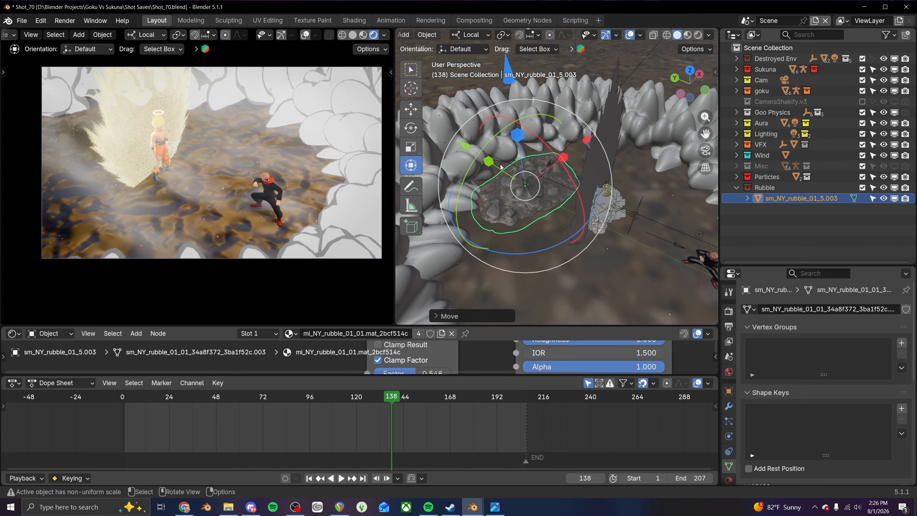
# - Duplicate the rubble patch onto the opposite side of the crater floor and rotate the copy about its local Z and X axes
pyautogui.keyDown('shift'); pyautogui.moveTo(576, 208); pyautogui.dragTo(519, 216, button='middle'); pyautogui.keyUp('shift')
pyautogui.hotkey('shift', 'd')
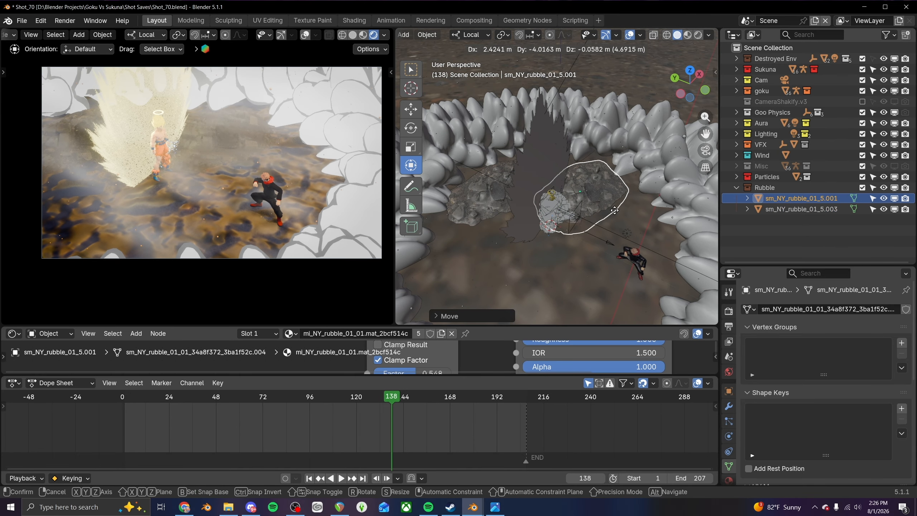
pyautogui.press('r')
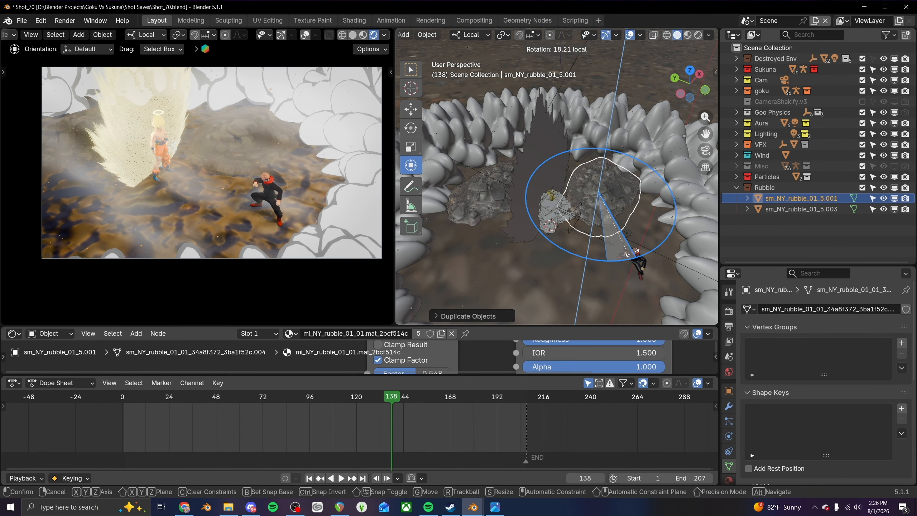
pyautogui.click(645, 188)
pyautogui.moveTo(645, 188); pyautogui.dragTo(538, 161, button='middle')
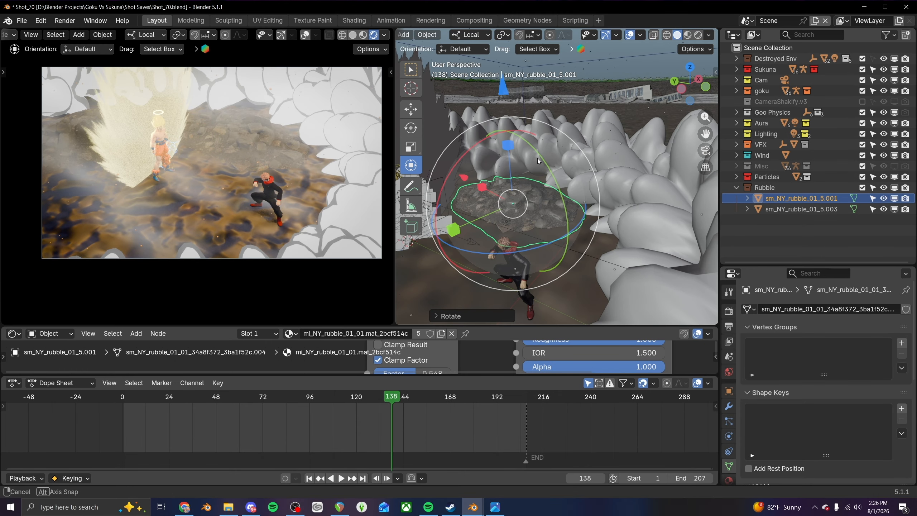
pyautogui.press('r')
pyautogui.press('x')
pyautogui.click(468, 149)
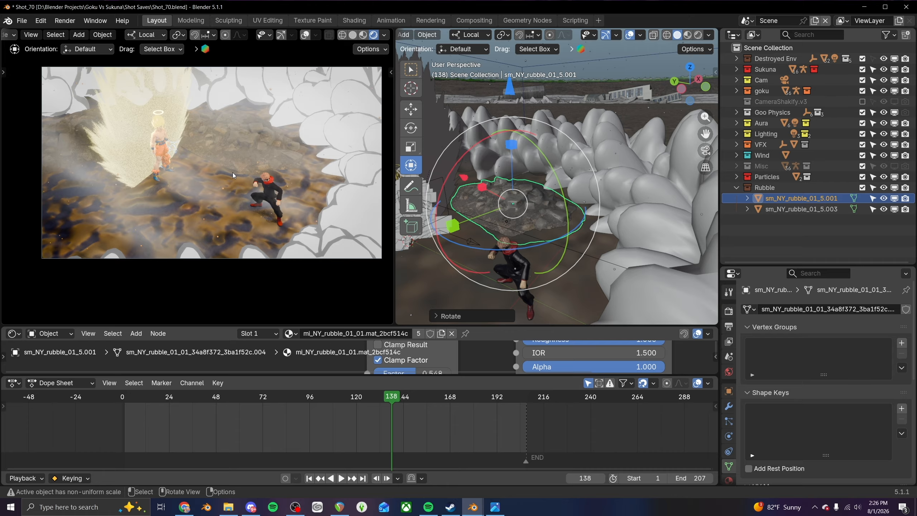
# - Disable the Wind collection in the viewports and nudge the second rubble patch slightly behind the crouching character
pyautogui.scroll(3, 233, 172)
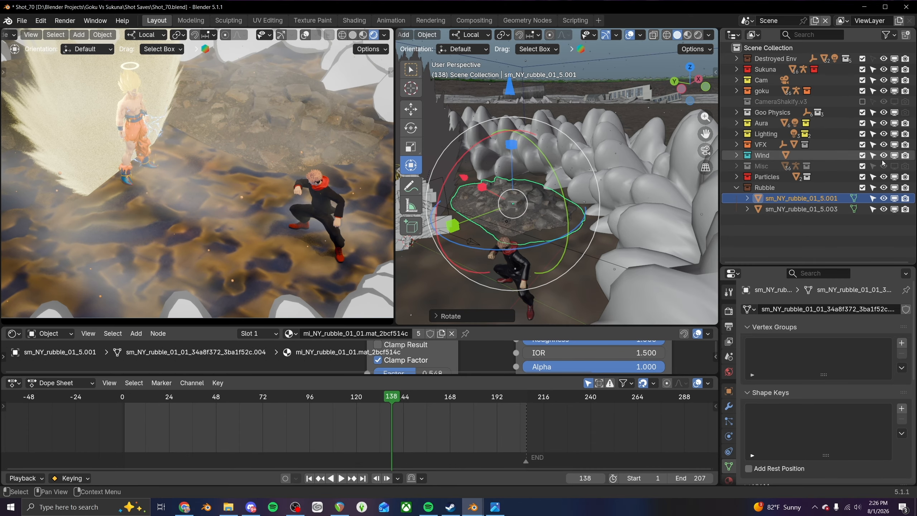
pyautogui.click(895, 156)
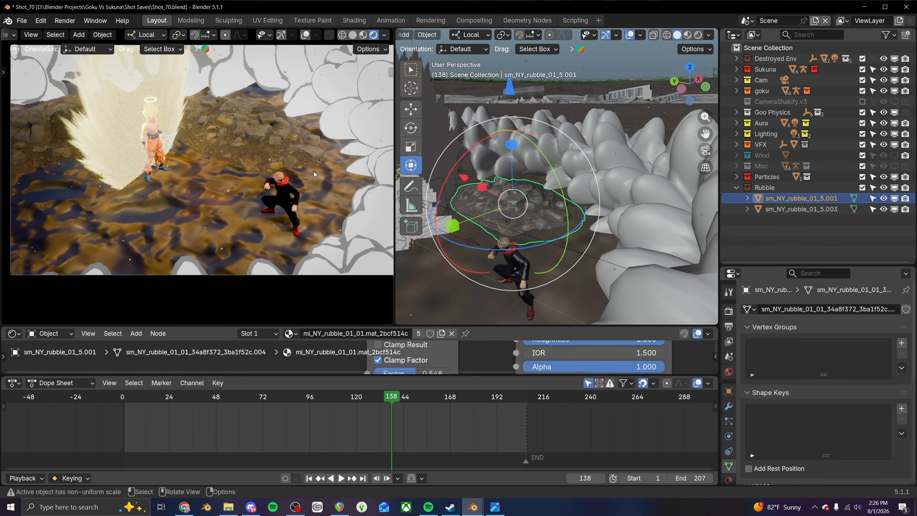
pyautogui.moveTo(534, 208); pyautogui.dragTo(546, 207, button='middle')
pyautogui.press('g')
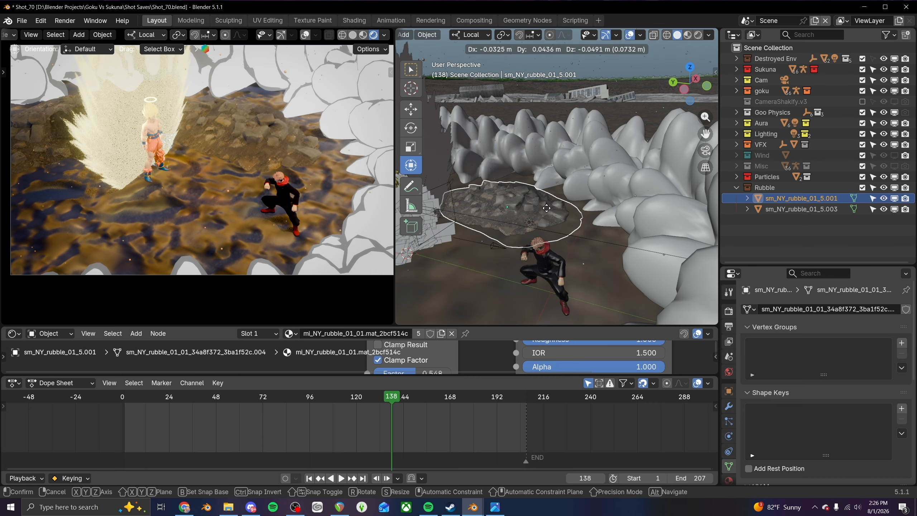
pyautogui.click(547, 208)
# - Duplicate the second rubble patch, move the copy beside the crater spikes and scale it up about 1.6 times
pyautogui.moveTo(546, 209); pyautogui.dragTo(614, 166, button='middle')
pyautogui.hotkey('shift', 'd')
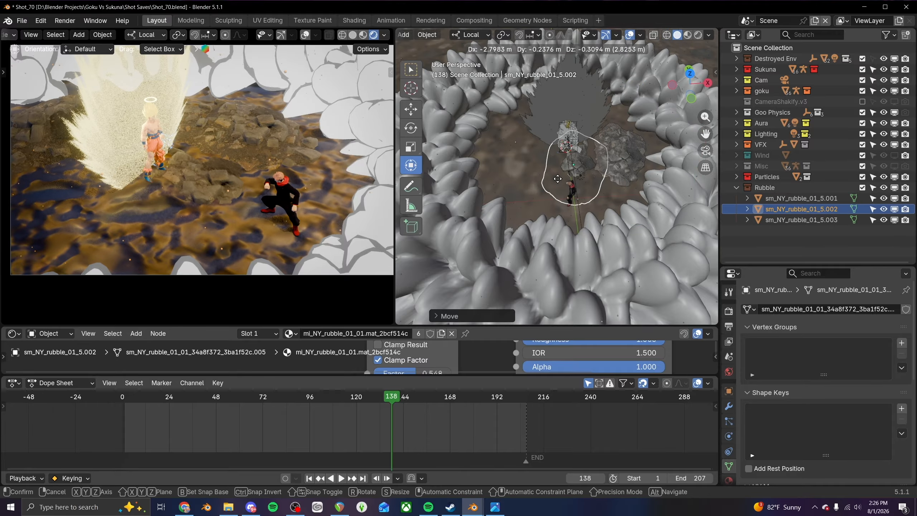
pyautogui.click(586, 178)
pyautogui.keyDown('shift'); pyautogui.moveTo(587, 177); pyautogui.dragTo(530, 189, button='middle'); pyautogui.keyUp('shift')
pyautogui.press('g')
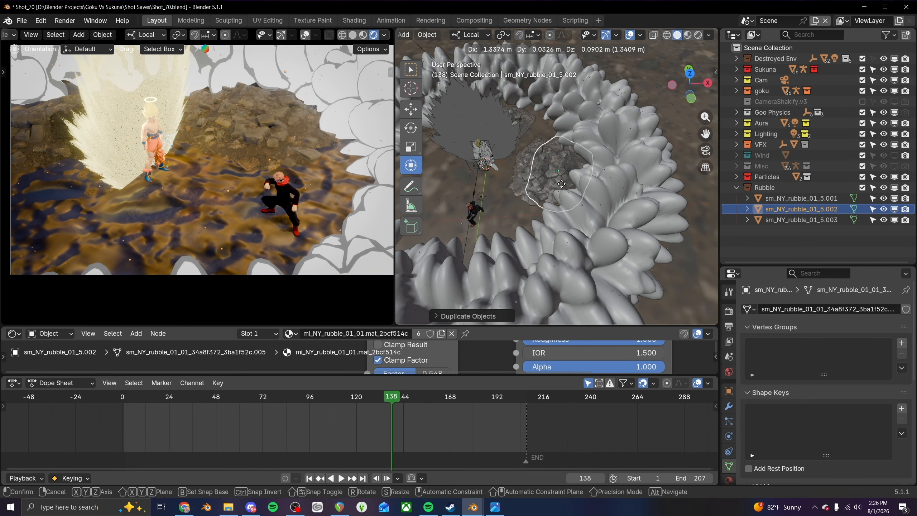
pyautogui.click(564, 192)
pyautogui.moveTo(564, 192); pyautogui.dragTo(489, 183, button='middle')
pyautogui.moveTo(648, 146); pyautogui.dragTo(621, 155)
pyautogui.press('s')
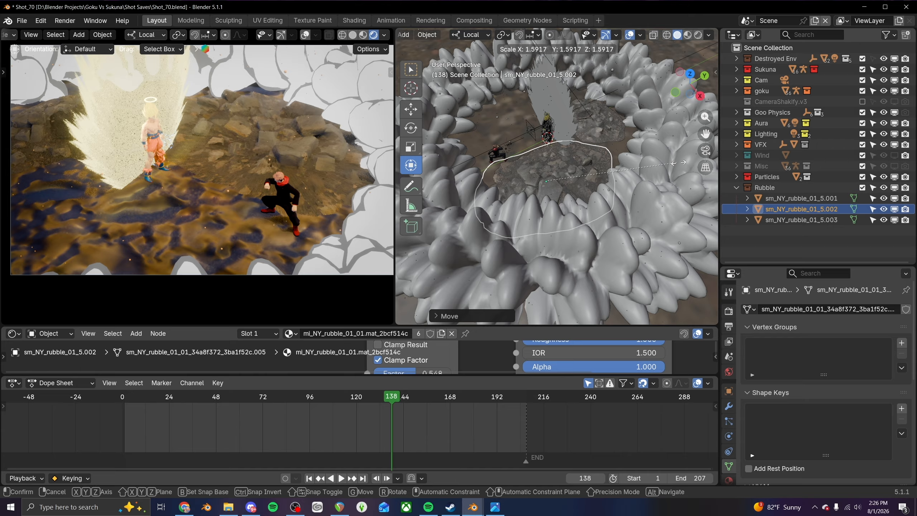
pyautogui.click(675, 163)
# - Move the enlarged rubble patch to the crater's foreground near the standing character and rotate it about 11° around its local Z axis
pyautogui.moveTo(518, 165); pyautogui.dragTo(570, 167, button='middle')
pyautogui.press('g')
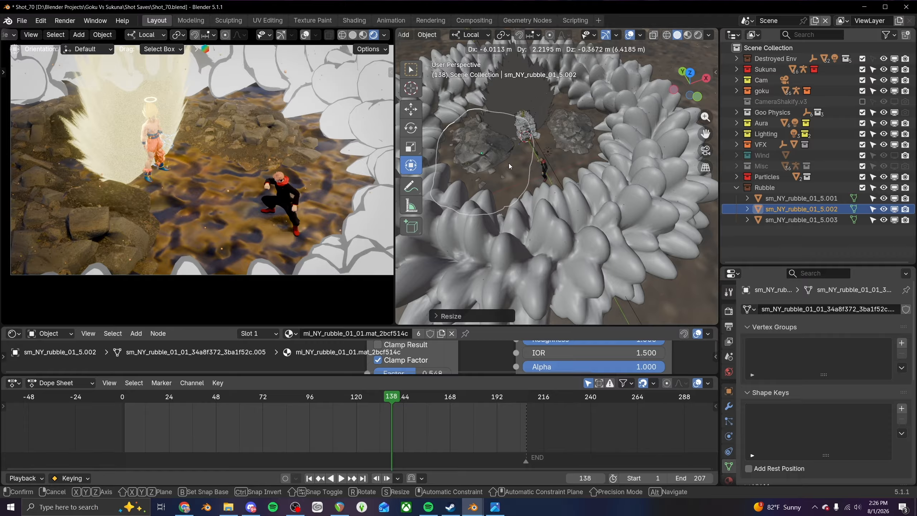
pyautogui.click(509, 166)
pyautogui.press('r')
pyautogui.press('z')
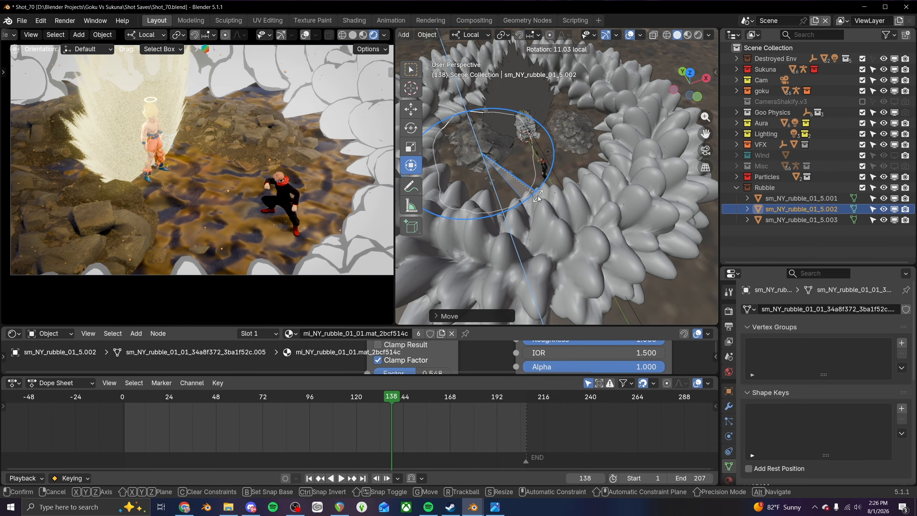
pyautogui.moveTo(538, 198); pyautogui.dragTo(537, 199)
# - Fine-tune the enlarged rubble patch's position along its local X axis and across the crater floor in the foreground
pyautogui.moveTo(491, 203); pyautogui.dragTo(531, 203, button='middle')
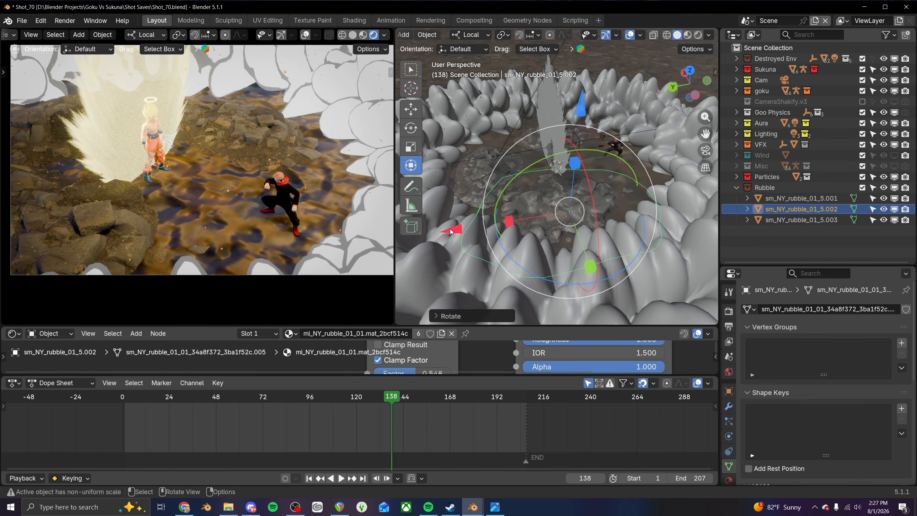
pyautogui.moveTo(451, 231); pyautogui.dragTo(445, 233)
pyautogui.moveTo(469, 231); pyautogui.dragTo(564, 161, button='middle')
pyautogui.press('g')
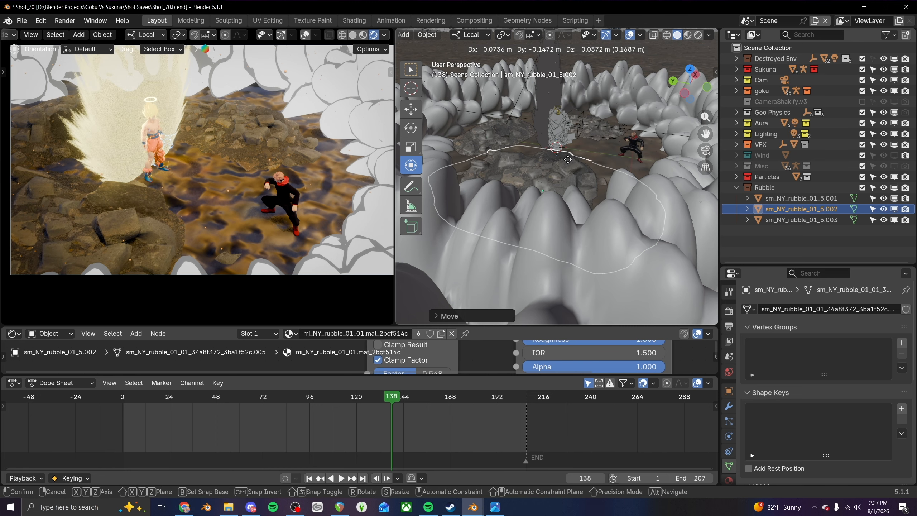
pyautogui.click(590, 160)
pyautogui.moveTo(589, 160); pyautogui.dragTo(552, 125, button='middle')
# - Try a duplicate of the first rubble patch beside the standing character, rotated and scaled down to about 0.6
pyautogui.click(504, 146)
pyautogui.click(496, 178)
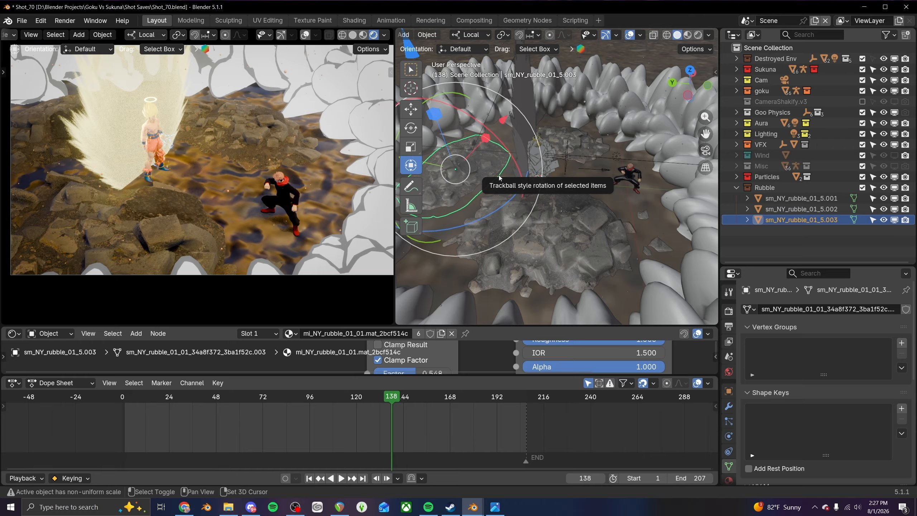
pyautogui.hotkey('shift', 'd')
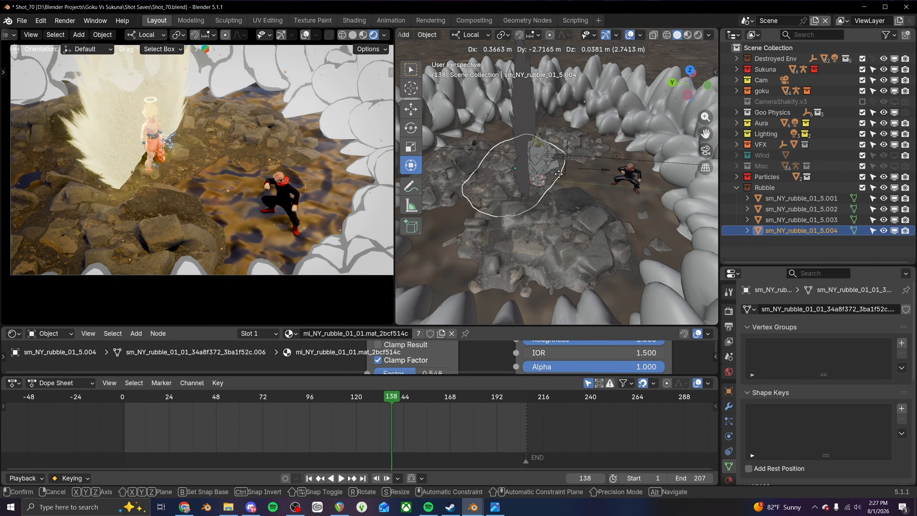
pyautogui.click(558, 174)
pyautogui.scroll(4, 541, 187)
pyautogui.moveTo(517, 202); pyautogui.dragTo(539, 189)
pyautogui.press('s')
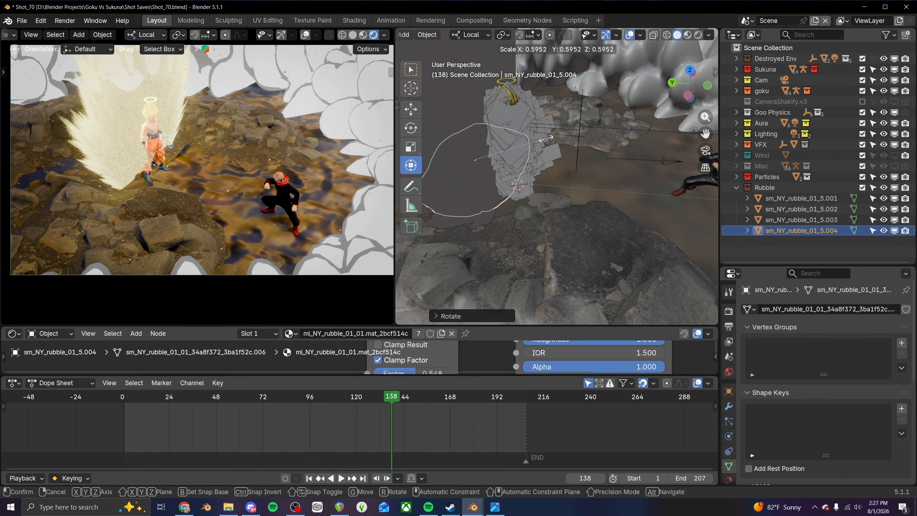
pyautogui.click(557, 130)
# - Try stretching the small rubble copy along its local X axis, rotating it and shifting it under the standing character
pyautogui.moveTo(558, 130); pyautogui.dragTo(614, 123, button='middle')
pyautogui.press('s')
pyautogui.press('x')
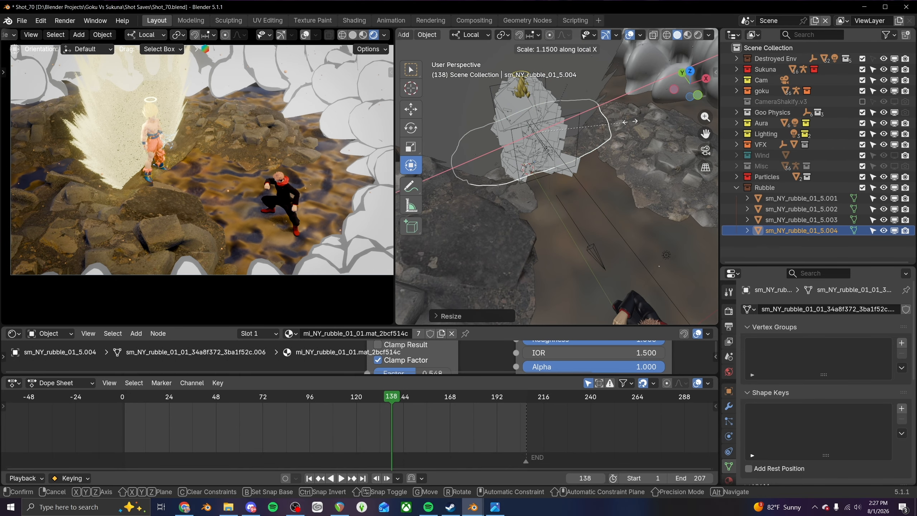
pyautogui.click(650, 121)
pyautogui.moveTo(468, 104); pyautogui.dragTo(473, 95)
pyautogui.press('g')
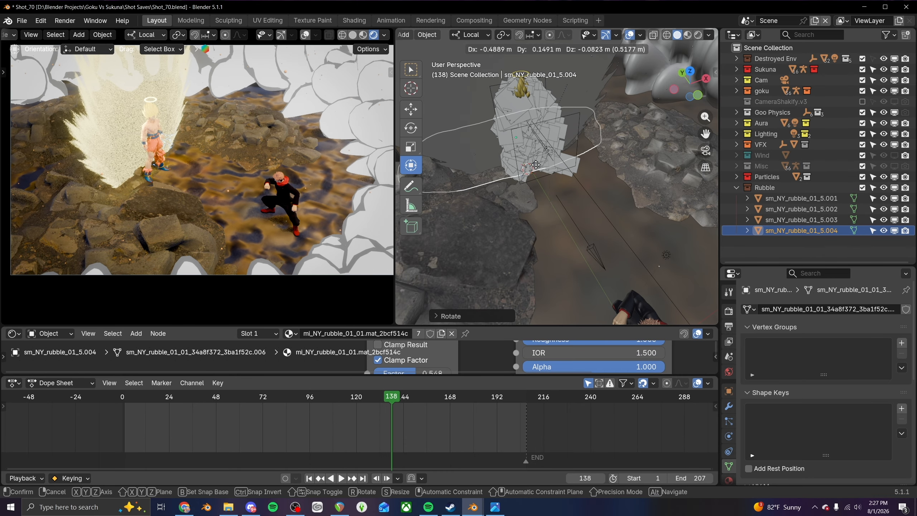
pyautogui.click(536, 165)
# - Try repositioning the small rubble copy to fill the ground behind the standing character's feet
pyautogui.scroll(5, 192, 193)
pyautogui.keyDown('shift'); pyautogui.moveTo(192, 194); pyautogui.dragTo(322, 217, button='middle'); pyautogui.keyUp('shift')
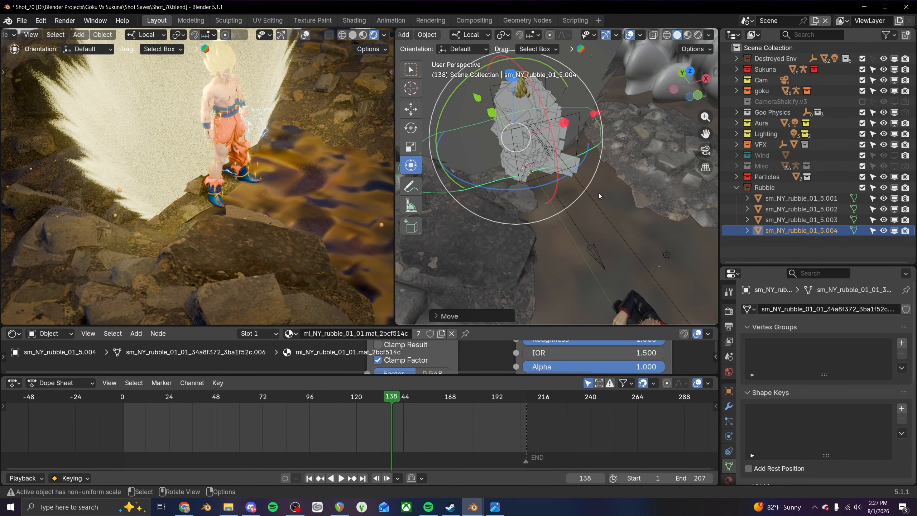
pyautogui.moveTo(599, 193); pyautogui.dragTo(576, 171, button='middle')
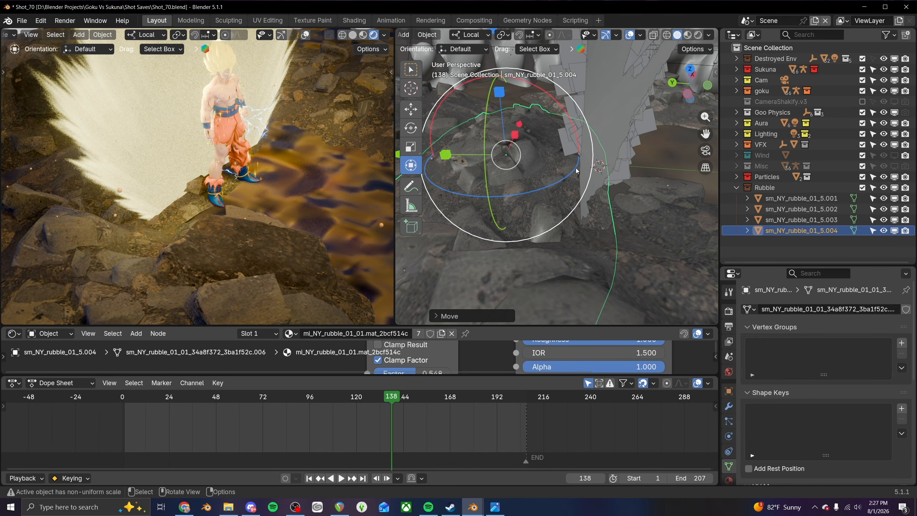
pyautogui.press('g')
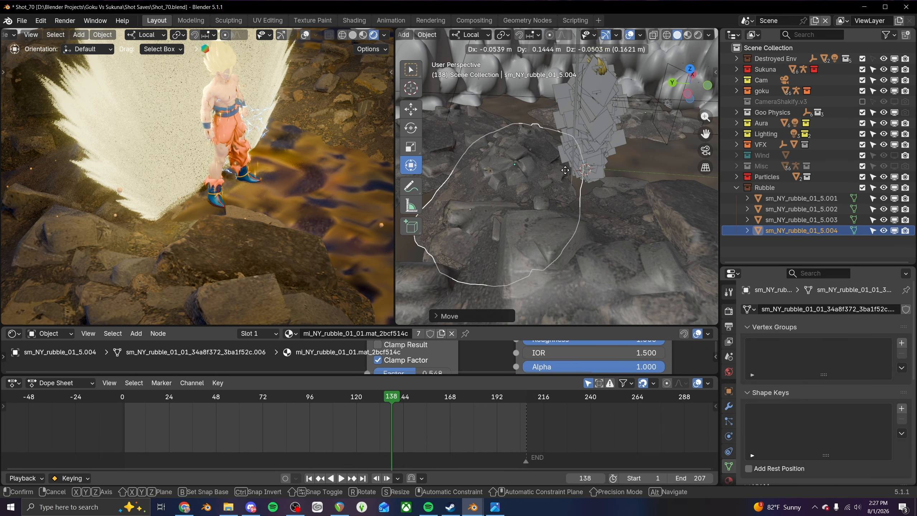
pyautogui.click(581, 162)
# - Try stretching the small rubble copy vertically and nudging it slightly behind the standing character
pyautogui.press('s')
pyautogui.press('z')
pyautogui.press('z')
pyautogui.click(632, 135)
pyautogui.press('g')
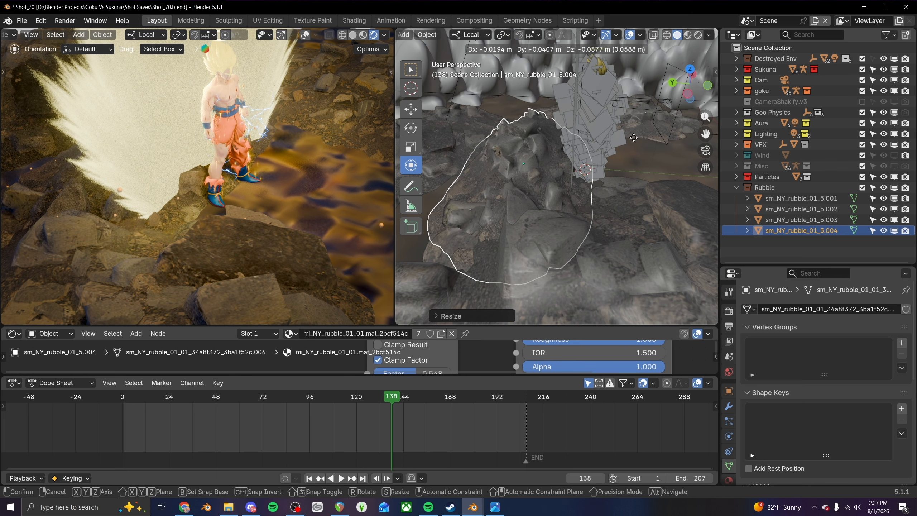
pyautogui.click(634, 138)
# - Try tilting the small rubble copy freely and shifting it away from the standing character, and delete it
pyautogui.press('r')
pyautogui.press('r')
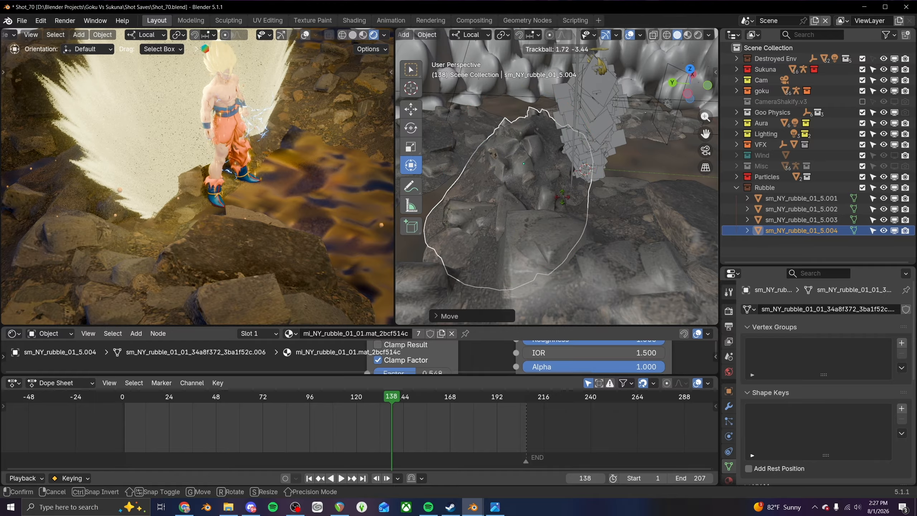
pyautogui.click(561, 198)
pyautogui.press('g')
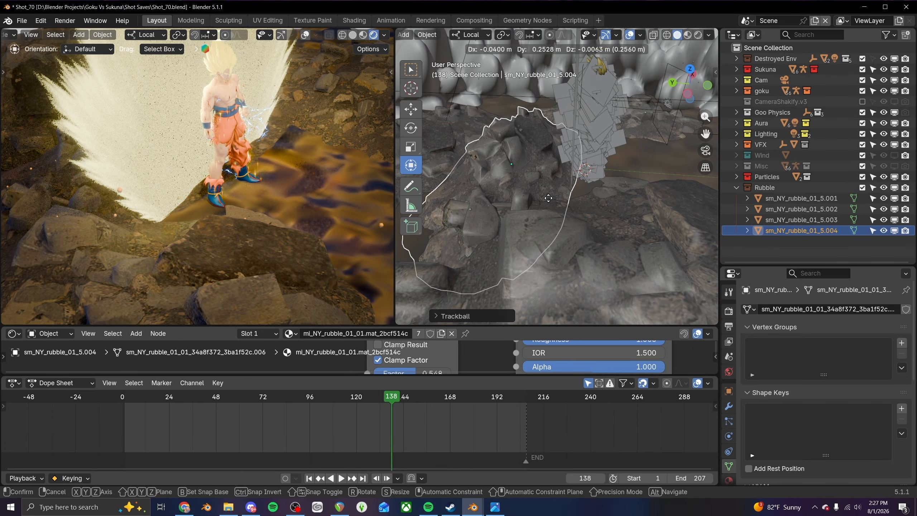
pyautogui.click(547, 198)
pyautogui.press('x')
pyautogui.press('Return')
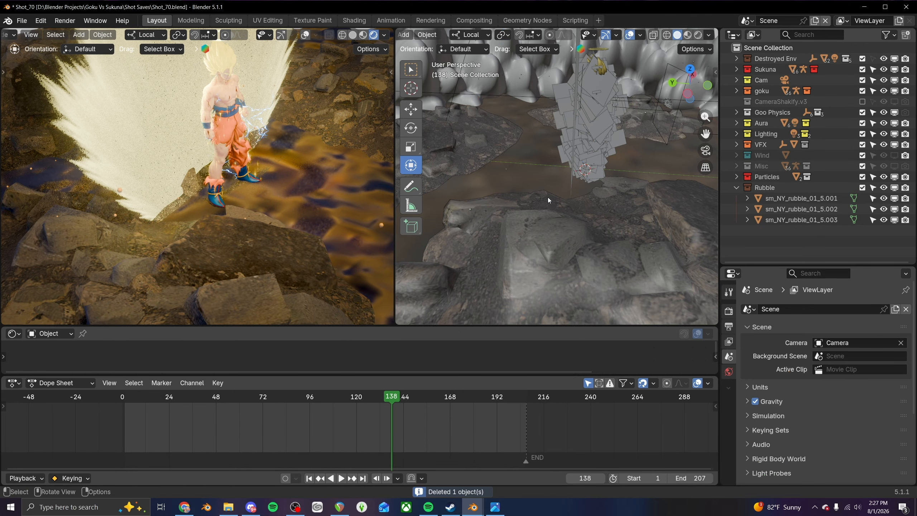
# - Save Shot_70 and re-enable the Wind collection in the viewports
pyautogui.press('KP_0')
pyautogui.keyDown('shift'); pyautogui.moveTo(250, 194); pyautogui.dragTo(192, 218, button='middle'); pyautogui.keyUp('shift')
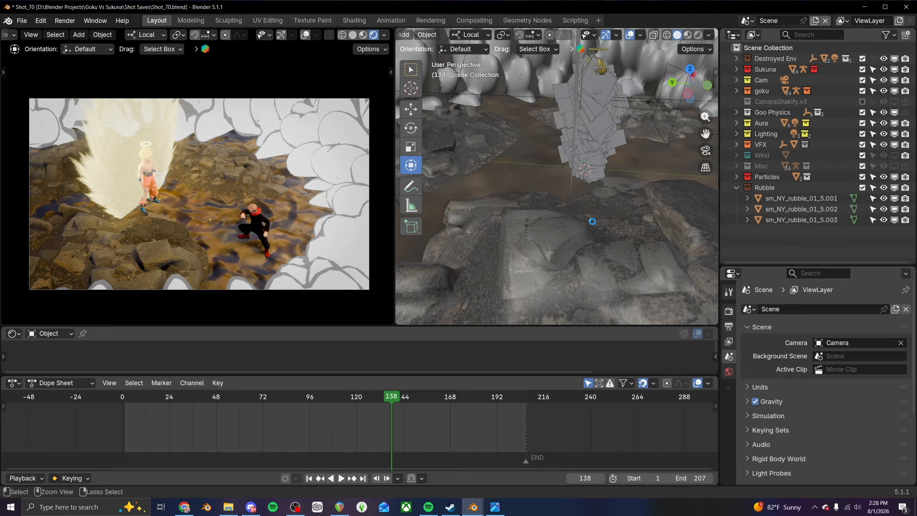
pyautogui.moveTo(582, 224); pyautogui.dragTo(504, 205, button='middle')
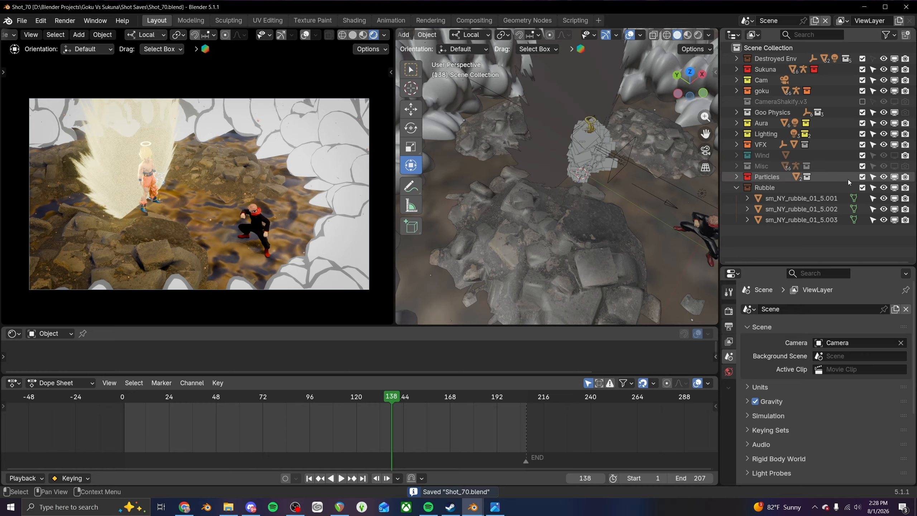
pyautogui.click(893, 156)
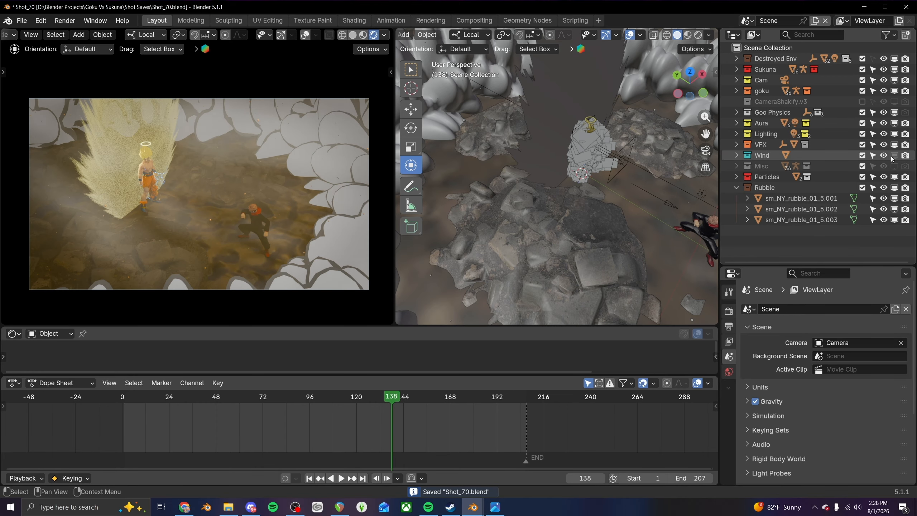
# - Go to frame 29, the close-up of Goku's face, and save the file
pyautogui.moveTo(382, 396); pyautogui.dragTo(179, 405)
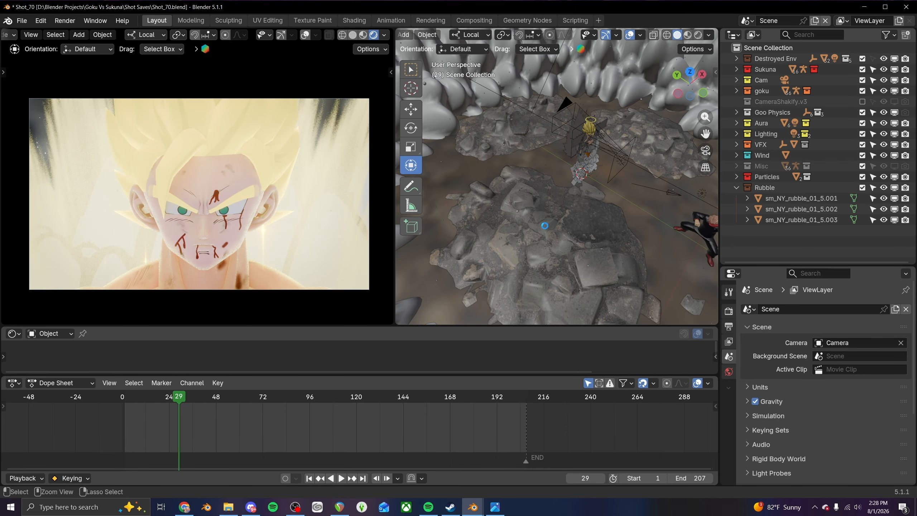
pyautogui.hotkey('ctrl', 's')
pyautogui.moveTo(586, 211); pyautogui.dragTo(684, 214, button='middle')
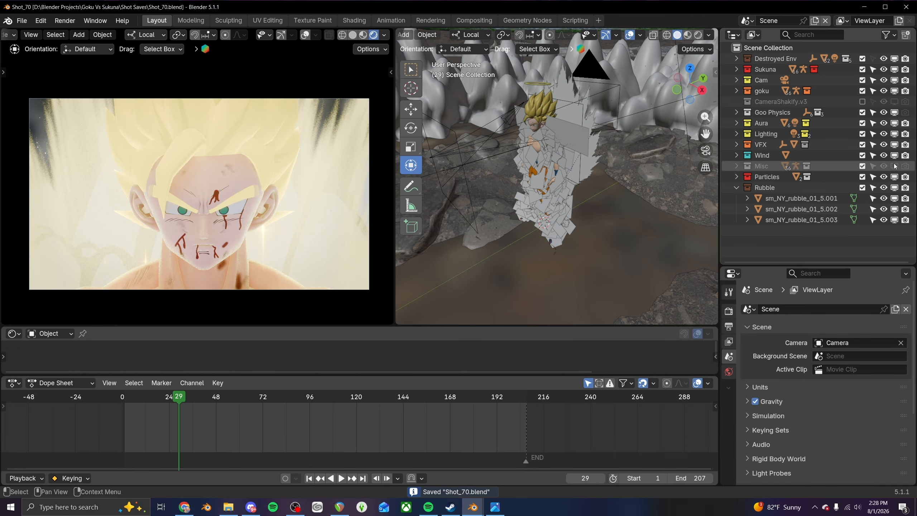
# - Disable the Aura collection in the viewports and expand it to list its objects
pyautogui.click(894, 123)
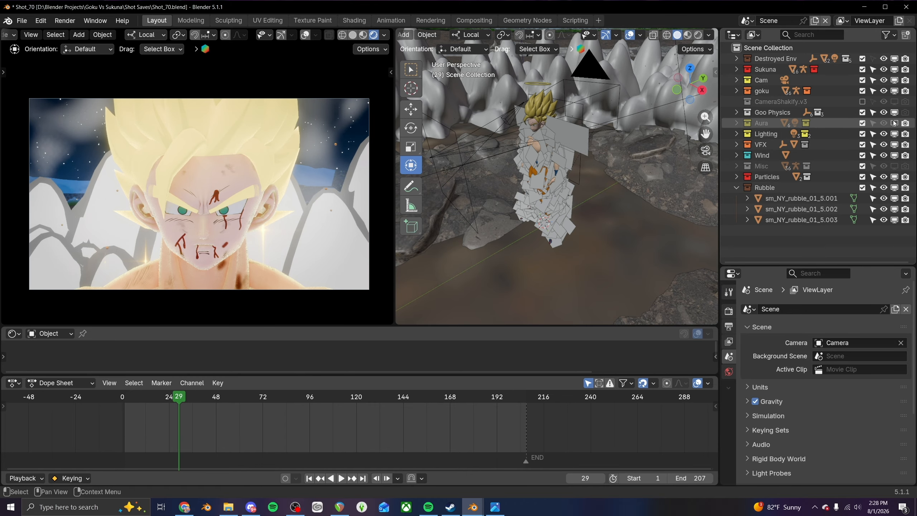
pyautogui.scroll(2, 547, 193)
pyautogui.moveTo(548, 194); pyautogui.dragTo(554, 167, button='middle')
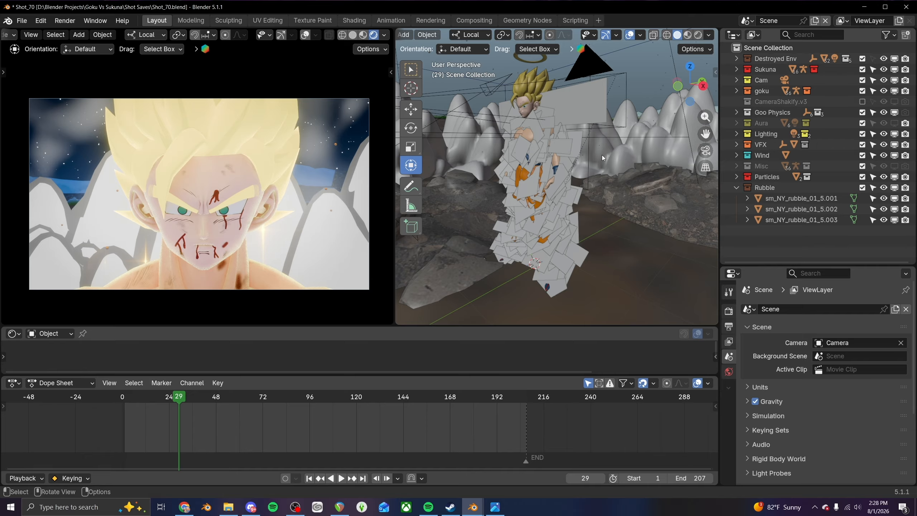
pyautogui.scroll(1, 565, 162)
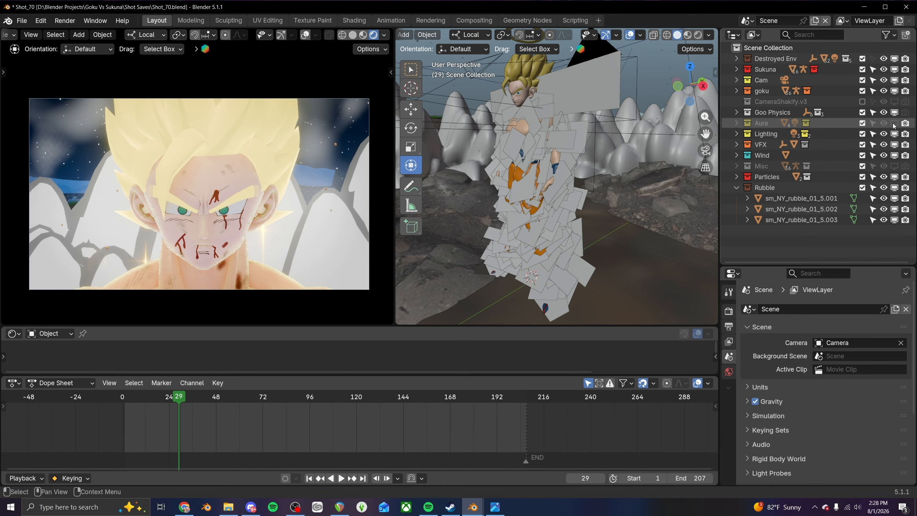
pyautogui.click(733, 127)
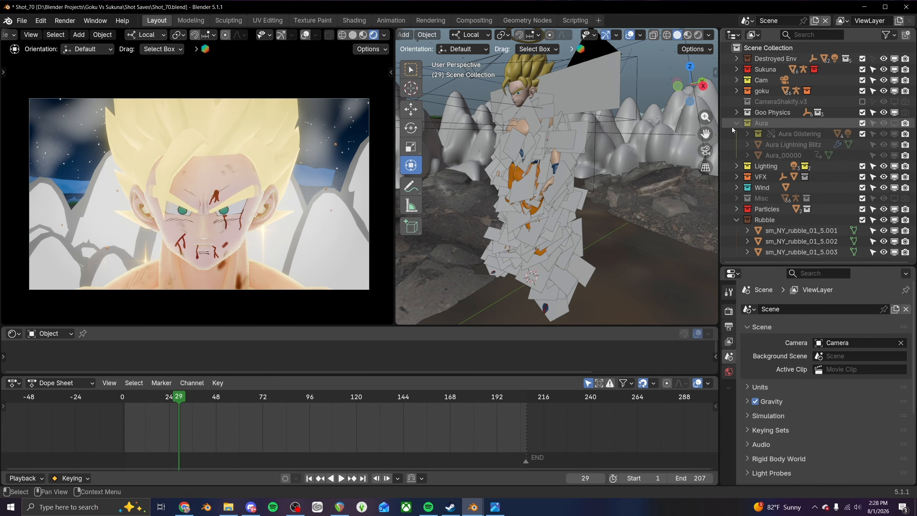
# - Turn off Aura Glistering, Aura Lightning Blitz and Aura_00000 individually in the viewports, and disable the whole Aura collection again
pyautogui.click(894, 124)
pyautogui.click(894, 134)
pyautogui.click(893, 144)
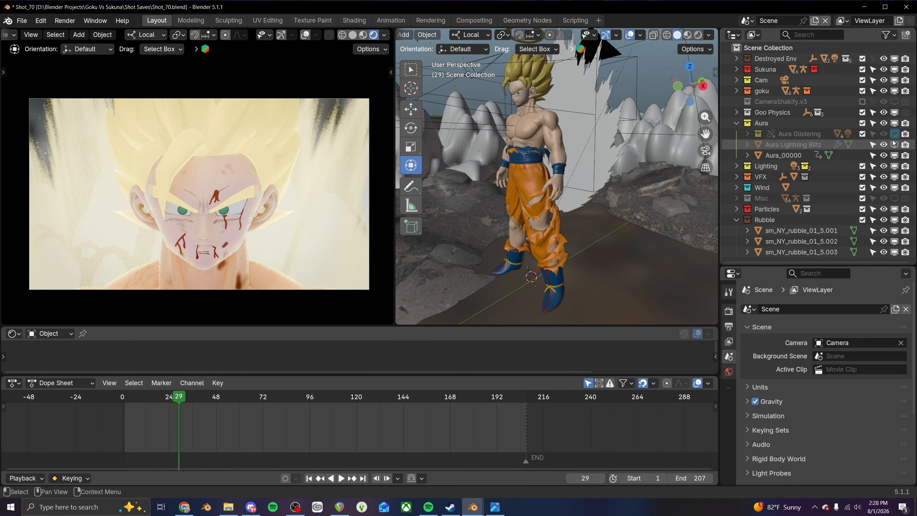
pyautogui.click(895, 155)
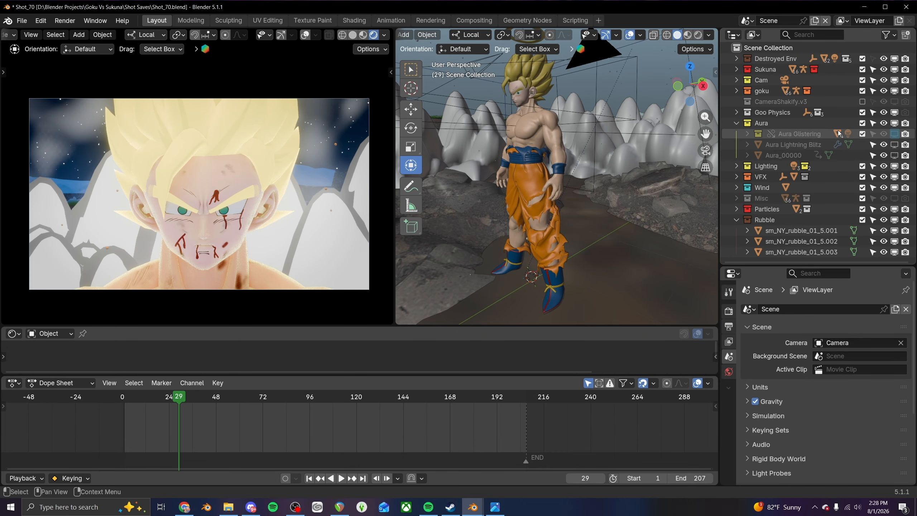
pyautogui.click(895, 124)
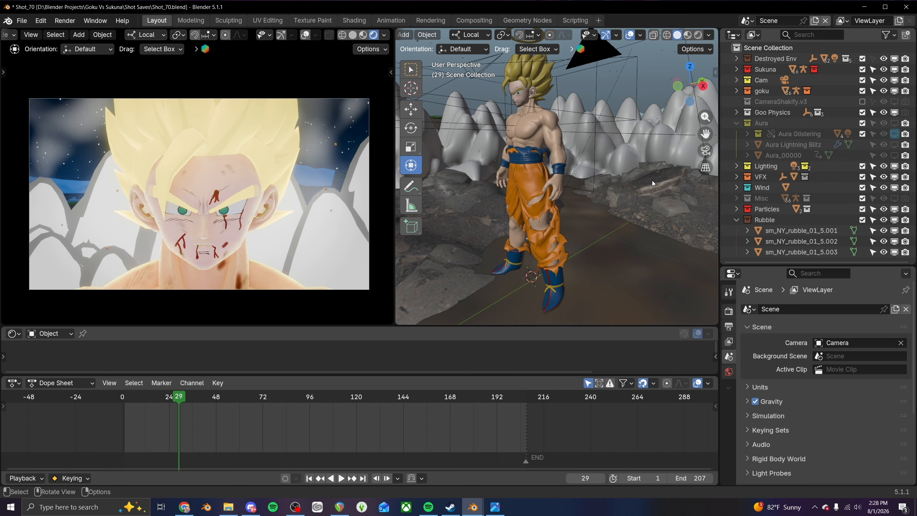
# - Extend the Shader Editor area over the Dope Sheet, turn it into an Asset Browser, and save the file
pyautogui.click(525, 154)
pyautogui.scroll(5, 549, 158)
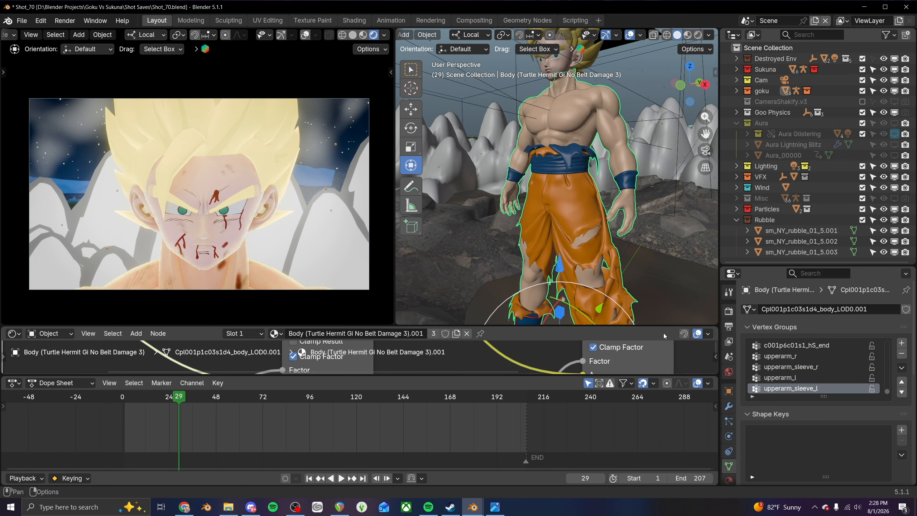
pyautogui.rightClick(315, 375)
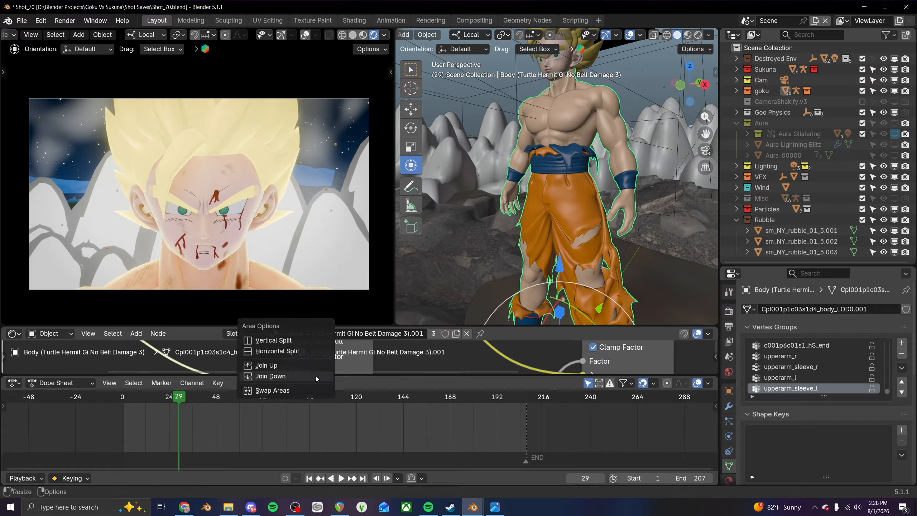
pyautogui.click(278, 379)
pyautogui.click(13, 333)
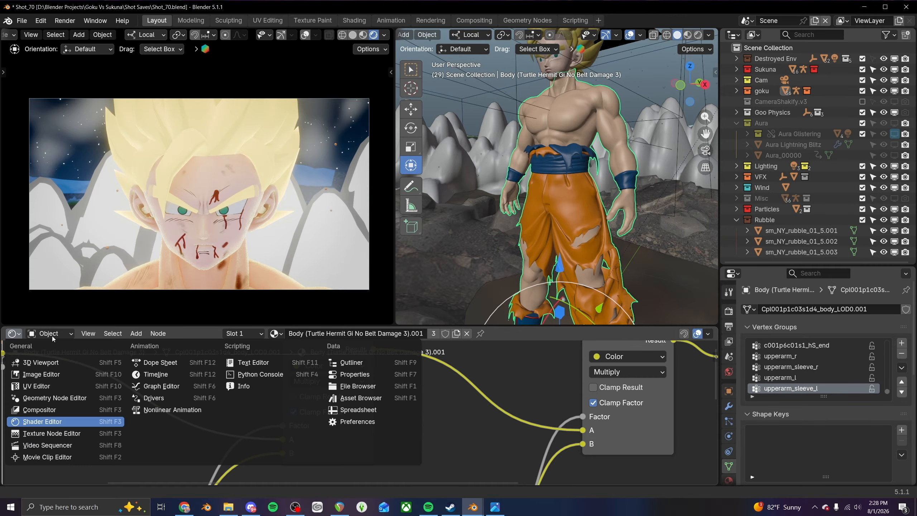
pyautogui.click(372, 397)
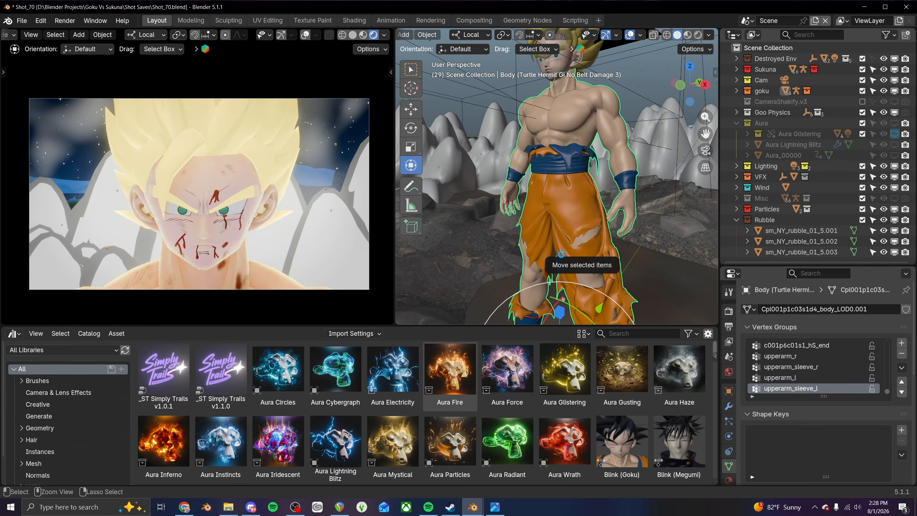
pyautogui.hotkey('ctrl', 's')
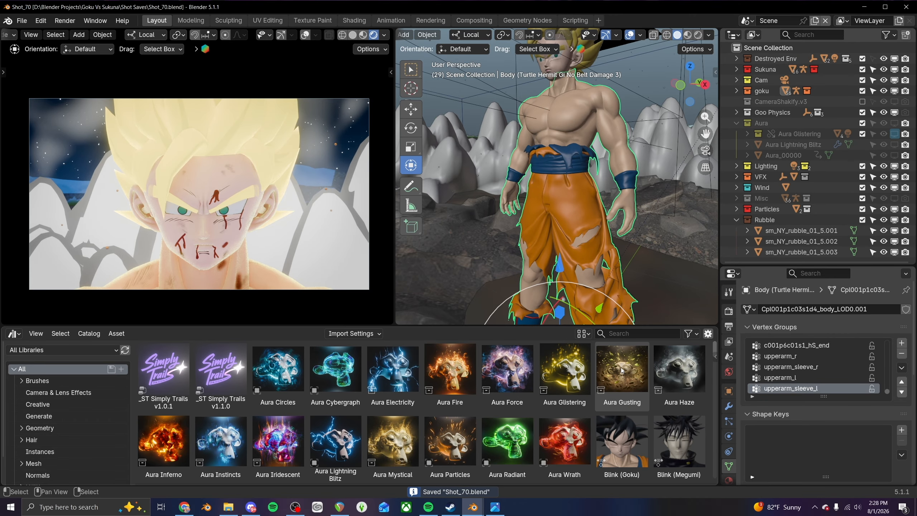
# - Add the Aura Gusting asset onto Goku's body and make a library override of the selected collection and its content
pyautogui.moveTo(622, 370); pyautogui.dragTo(560, 175)
pyautogui.scroll(-1, 785, 210)
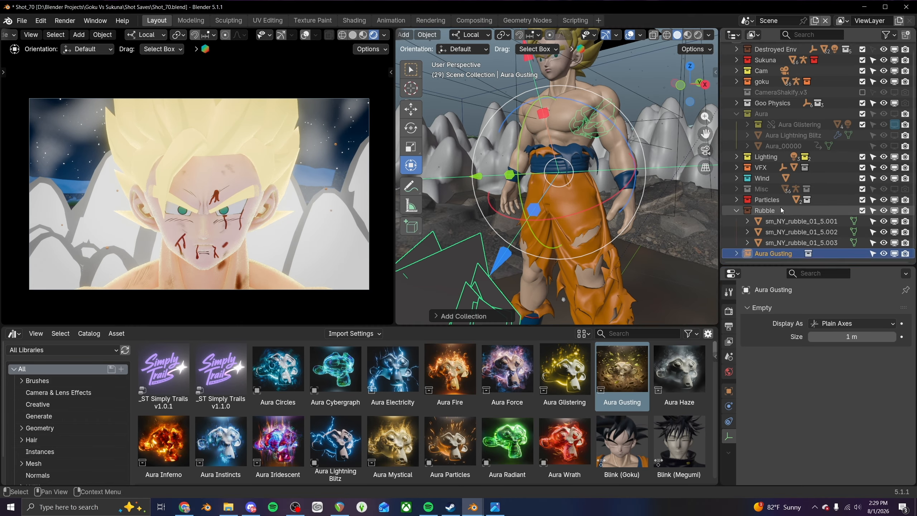
pyautogui.scroll(1, 733, 212)
pyautogui.rightClick(766, 232)
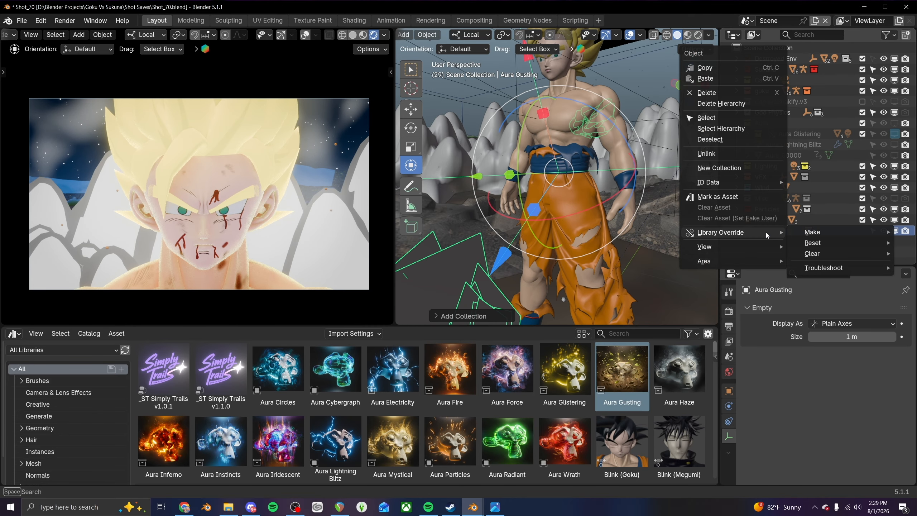
pyautogui.moveTo(820, 233)
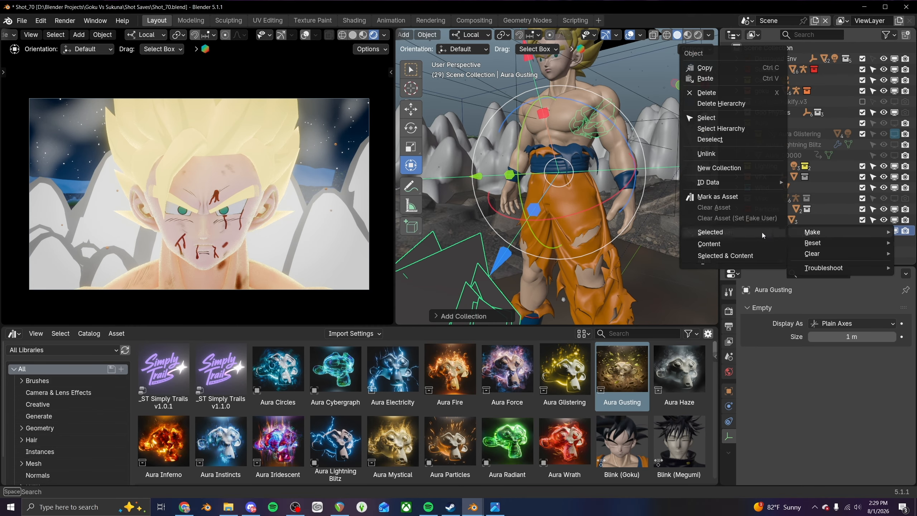
pyautogui.click(725, 255)
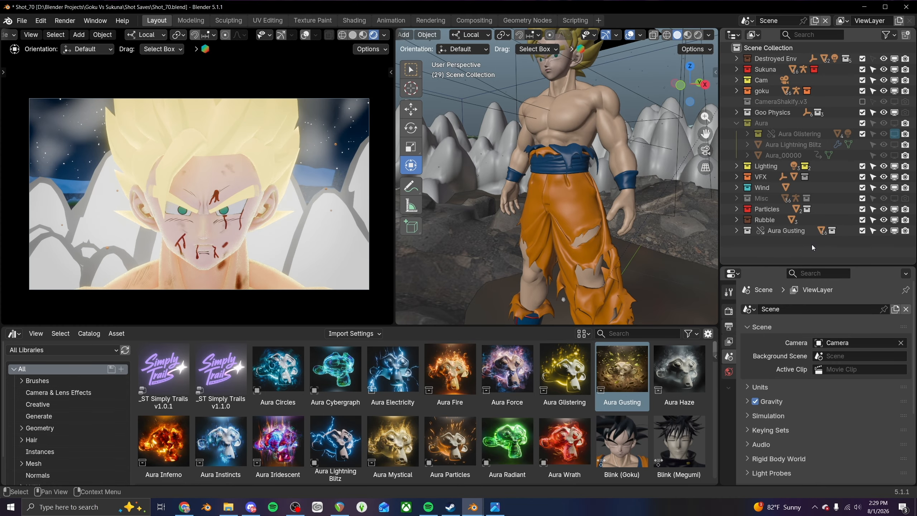
# - Make library overrides with content for Dust & Debris, Dust Particles, Gusting Controls and Suzanne 3 inside Aura Gusting
pyautogui.click(736, 233)
pyautogui.scroll(-3, 737, 235)
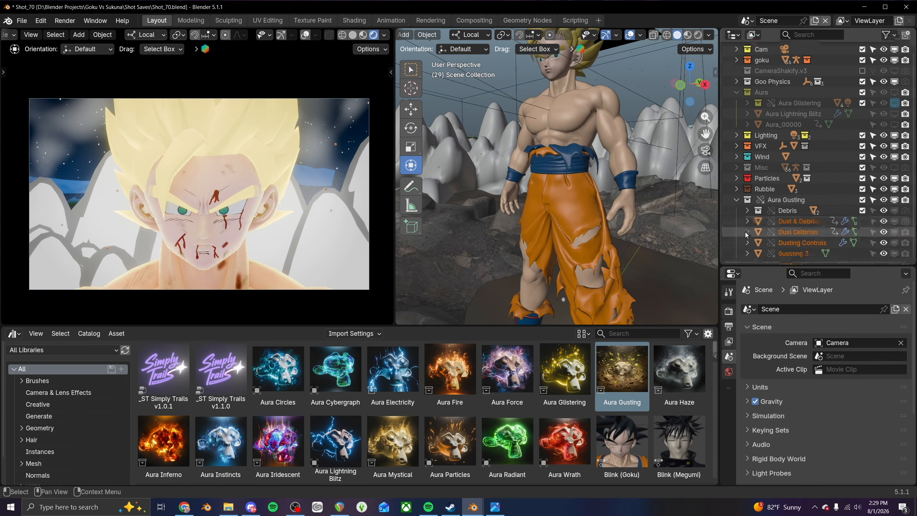
pyautogui.click(789, 210)
pyautogui.click(792, 221)
pyautogui.keyDown('shift'); pyautogui.click(796, 254); pyautogui.keyUp('shift')
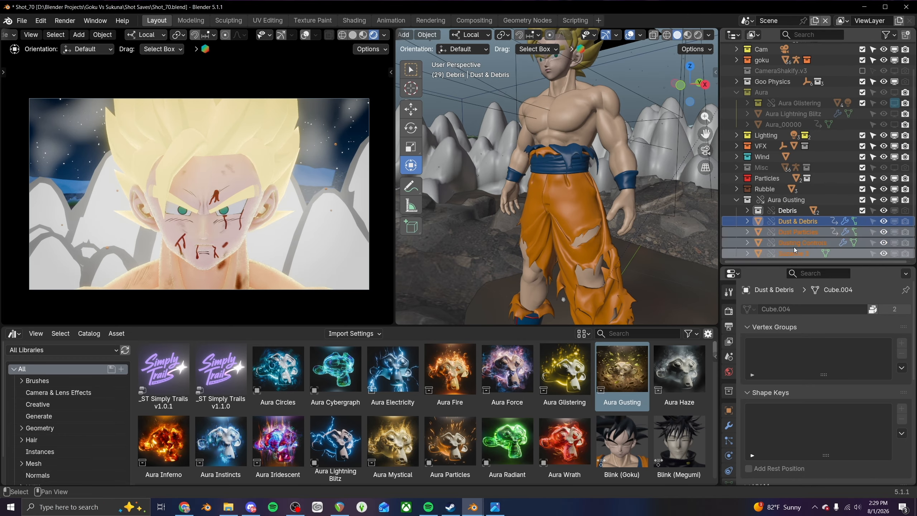
pyautogui.rightClick(794, 242)
pyautogui.moveTo(760, 243)
pyautogui.moveTo(665, 243)
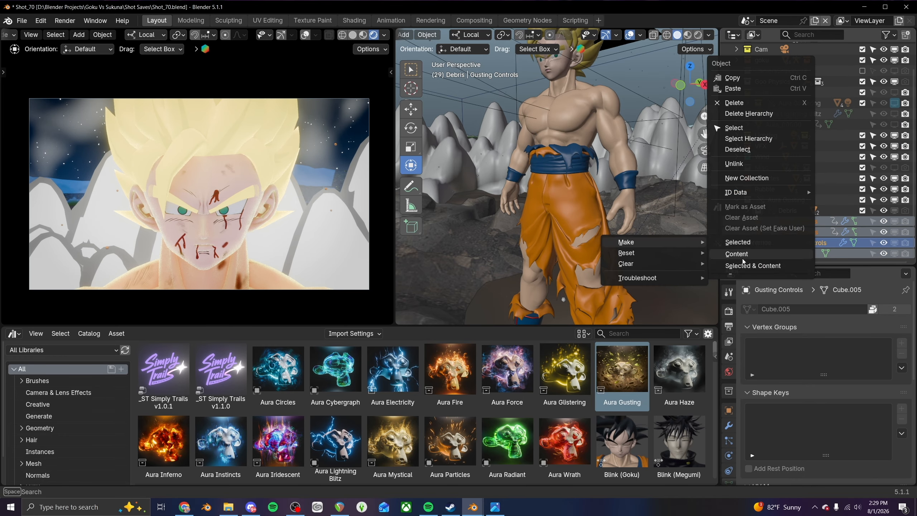
pyautogui.click(750, 265)
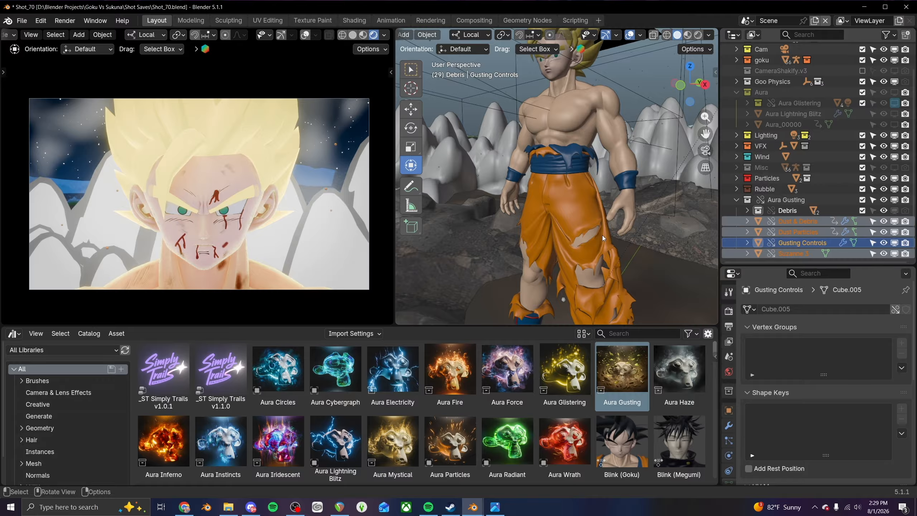
# - Disable Suzanne 3 in both the viewports and renders
pyautogui.scroll(-2, 581, 214)
pyautogui.moveTo(574, 206); pyautogui.dragTo(586, 215, button='middle')
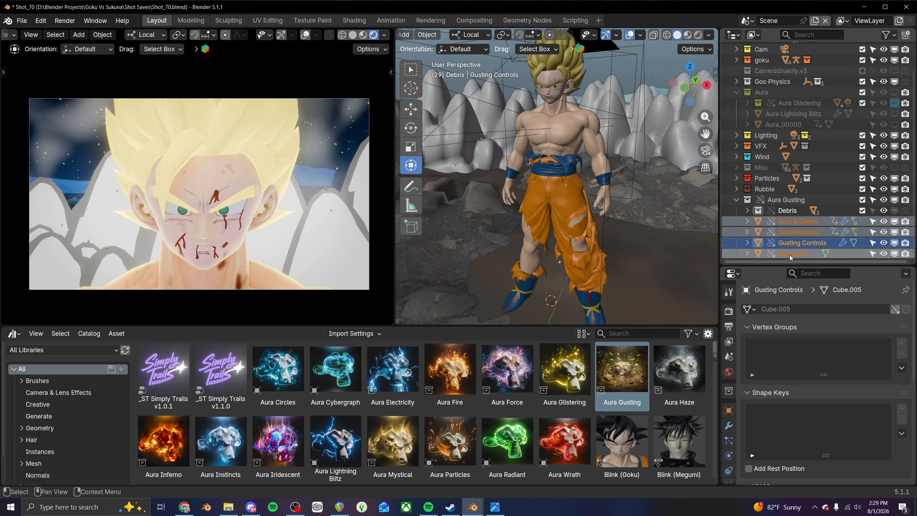
pyautogui.click(862, 253)
pyautogui.click(895, 253)
pyautogui.click(905, 253)
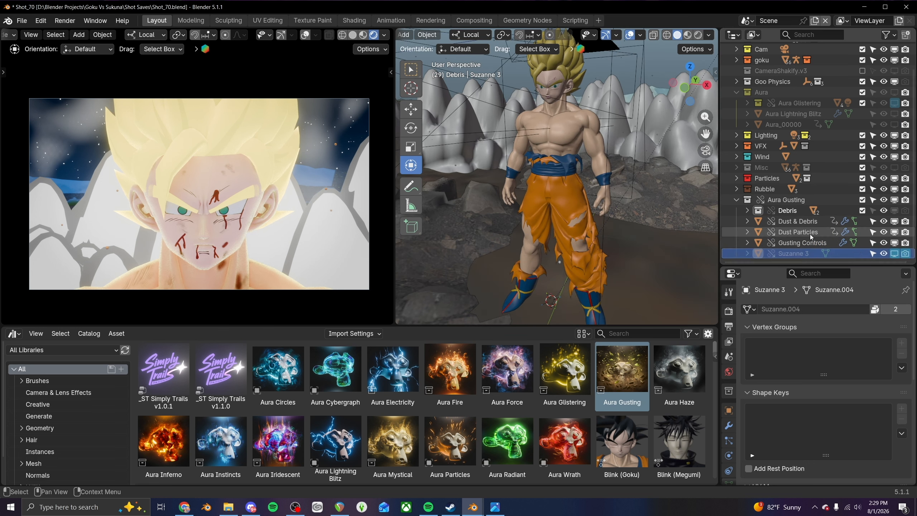
# - Show the modifier settings of Gusting Controls and switch the Asset Browser area to a Dope Sheet
pyautogui.click(802, 242)
pyautogui.scroll(-3, 733, 468)
pyautogui.click(729, 460)
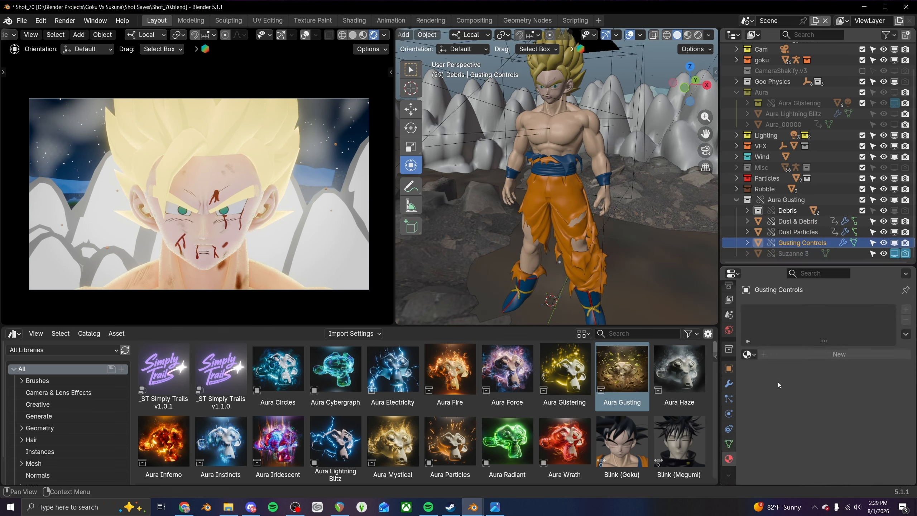
pyautogui.click(730, 385)
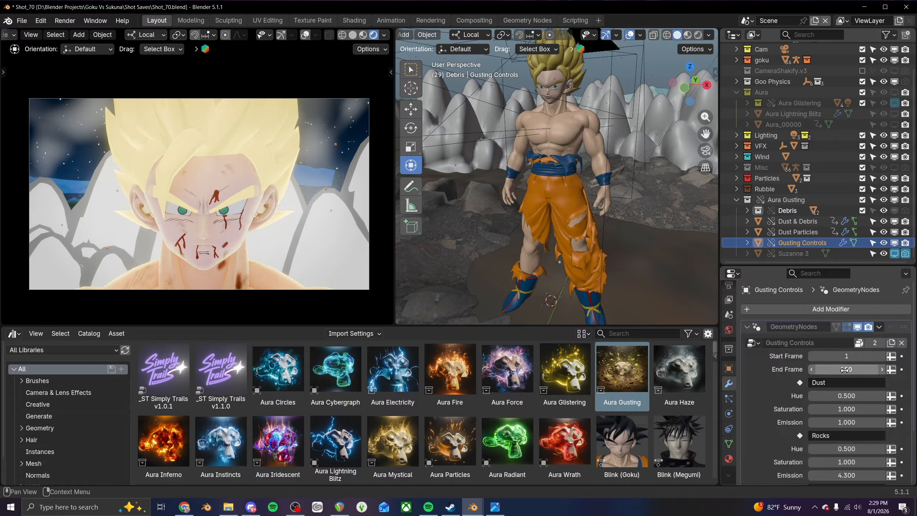
pyautogui.click(14, 333)
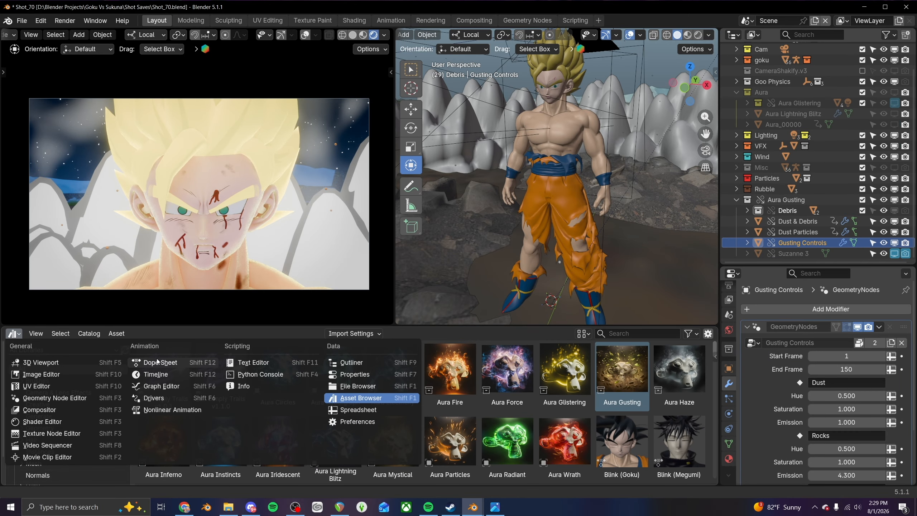
pyautogui.click(152, 359)
# - Set the Gusting Controls modifier's End Frame to 250 and Start Frame to -50, and save the file
pyautogui.doubleClick(842, 368)
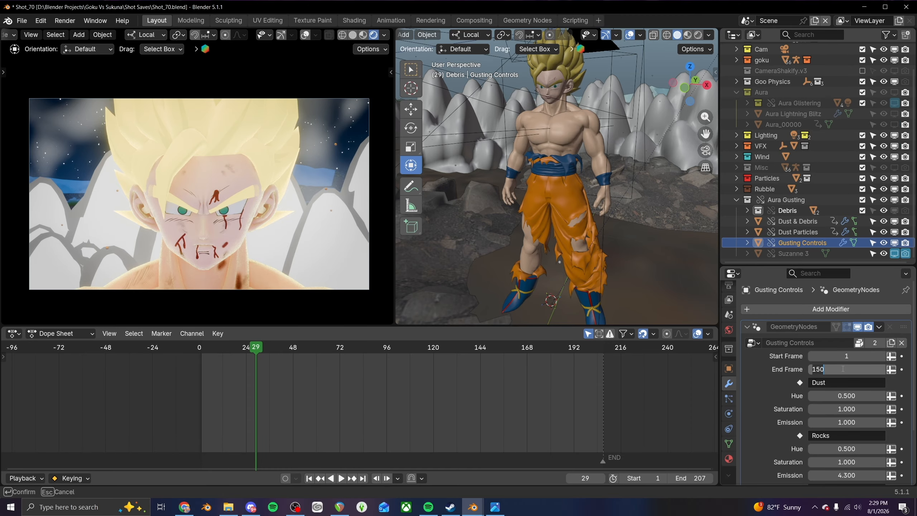
pyautogui.write('250')
pyautogui.press('Return')
pyautogui.doubleClick(844, 357)
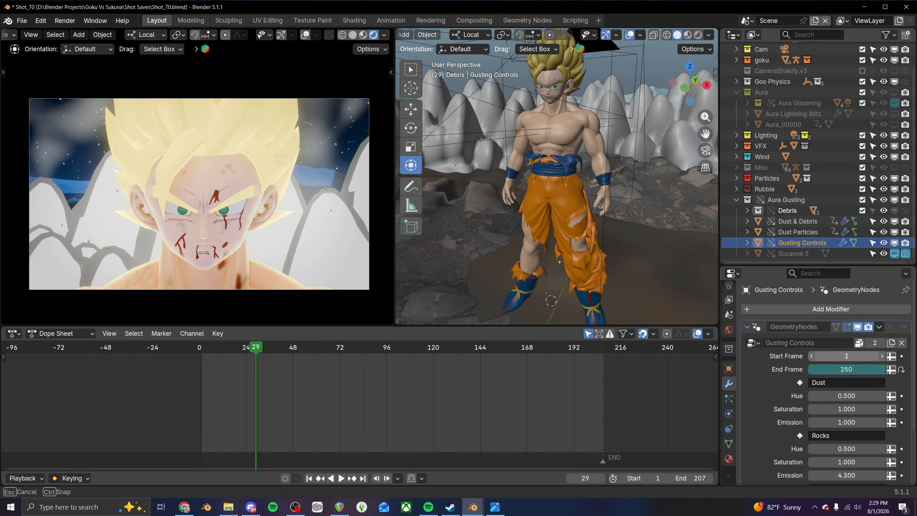
pyautogui.write('-50')
pyautogui.press('Return')
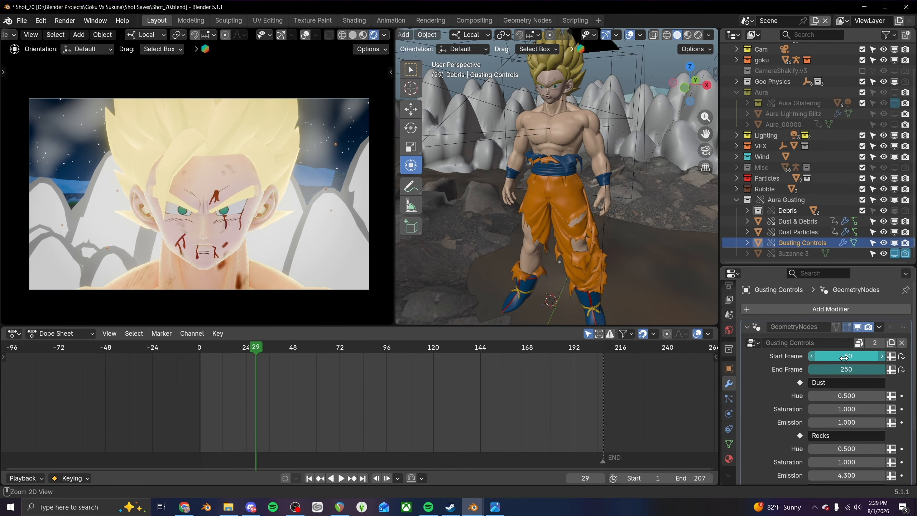
pyautogui.hotkey('ctrl', 's')
pyautogui.scroll(-3, 790, 388)
pyautogui.scroll(3, 790, 388)
# - Replace the Dust Particles modifier's emitter, Suzanne 3, with Goku's body mesh picked in the viewport
pyautogui.click(793, 231)
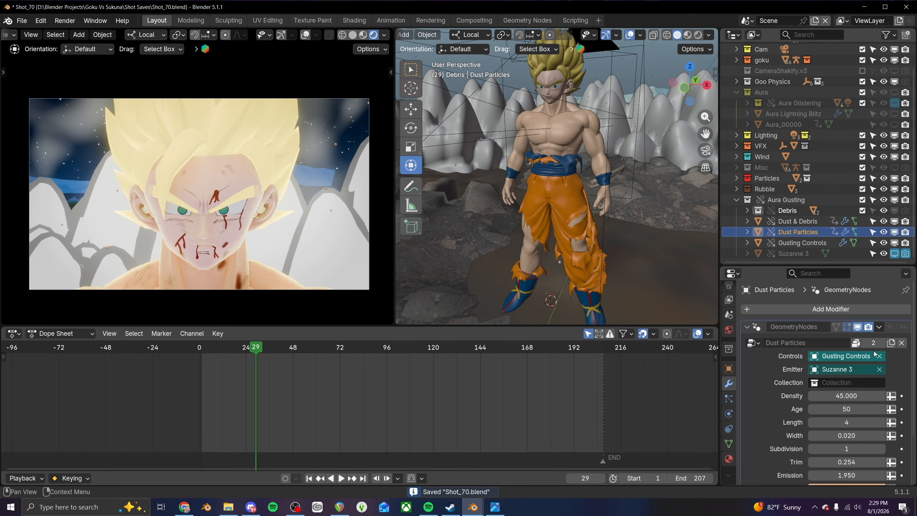
pyautogui.click(879, 369)
pyautogui.click(880, 369)
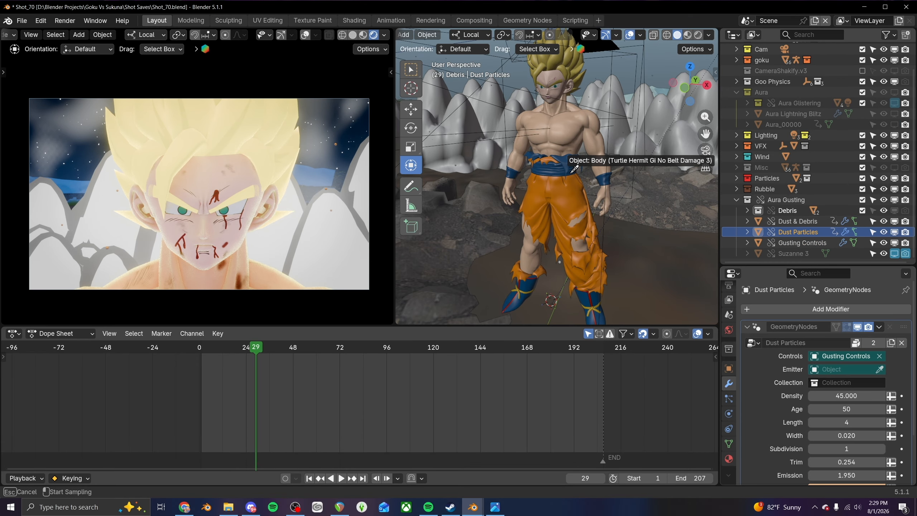
pyautogui.click(562, 162)
# - Change the emitter of the Dust & Debris modifier from Suzanne 3 to Goku's body mesh
pyautogui.click(814, 221)
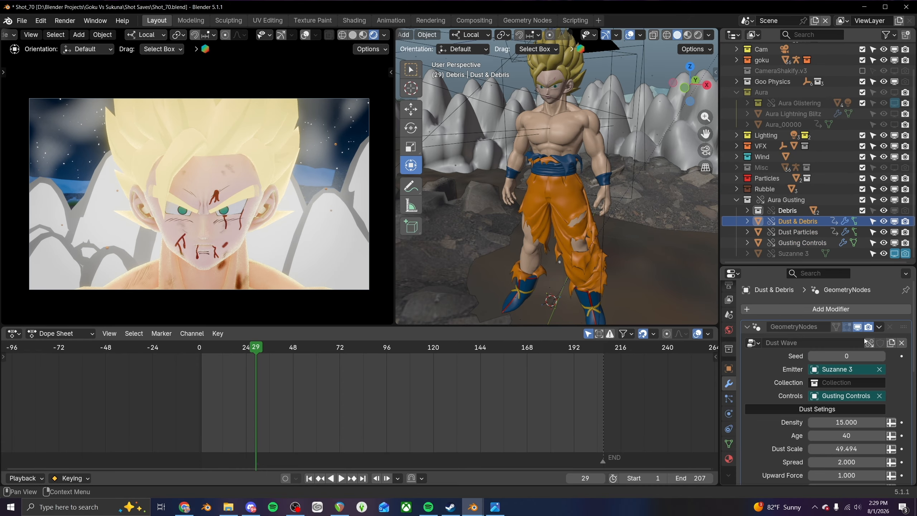
pyautogui.click(879, 369)
pyautogui.click(879, 369)
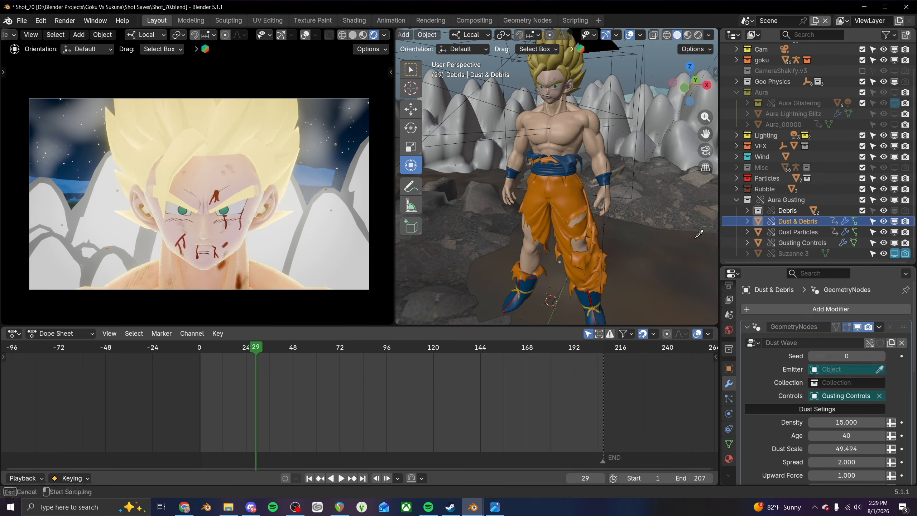
pyautogui.click(550, 170)
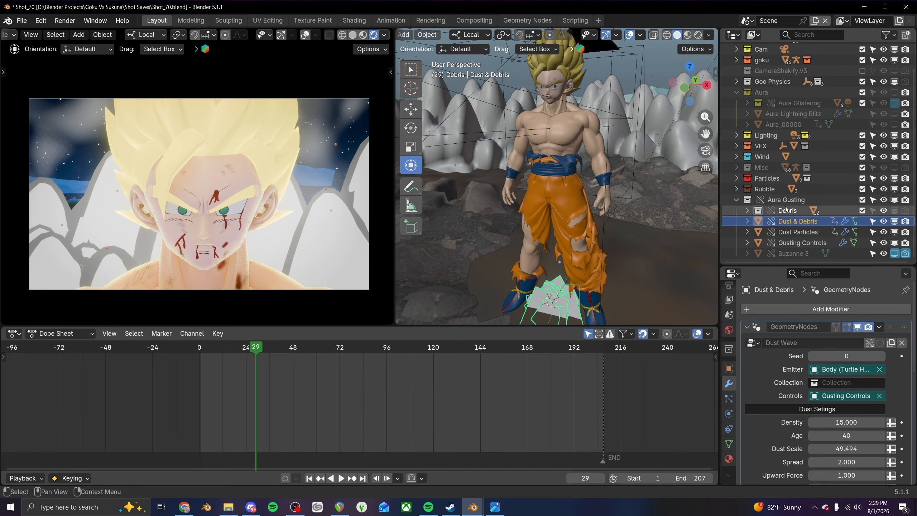
# - Move the Aura Gusting collection into Aura, re-enable Aura with its lightning and Aura_00000 in the viewports, and save the file
pyautogui.moveTo(780, 200); pyautogui.dragTo(759, 158)
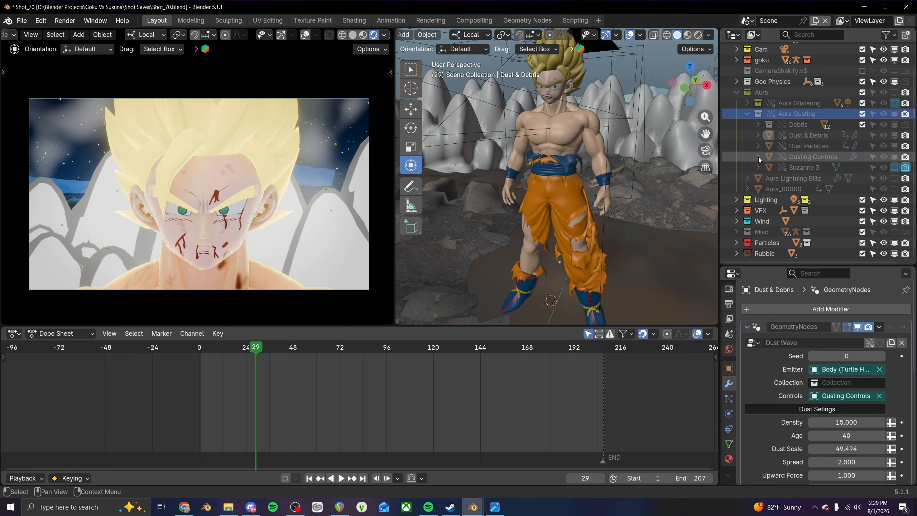
pyautogui.click(748, 113)
pyautogui.click(895, 156)
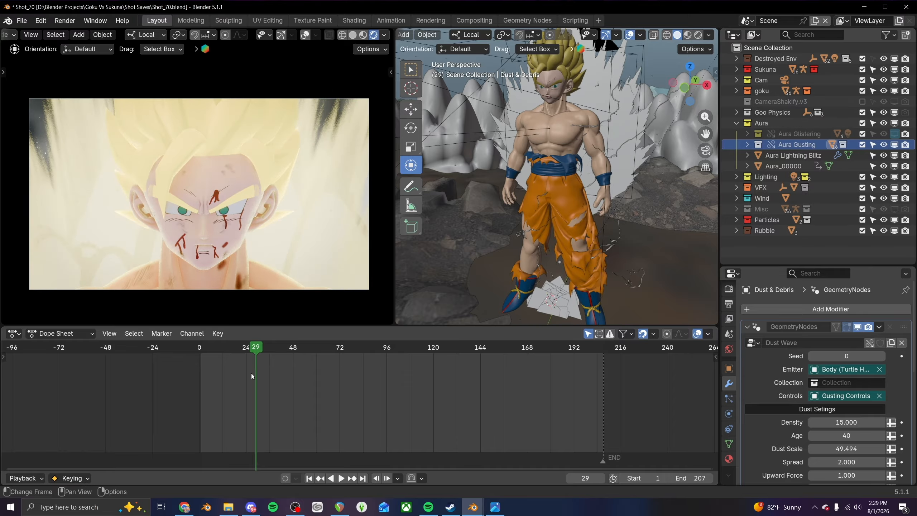
pyautogui.scroll(1, 211, 272)
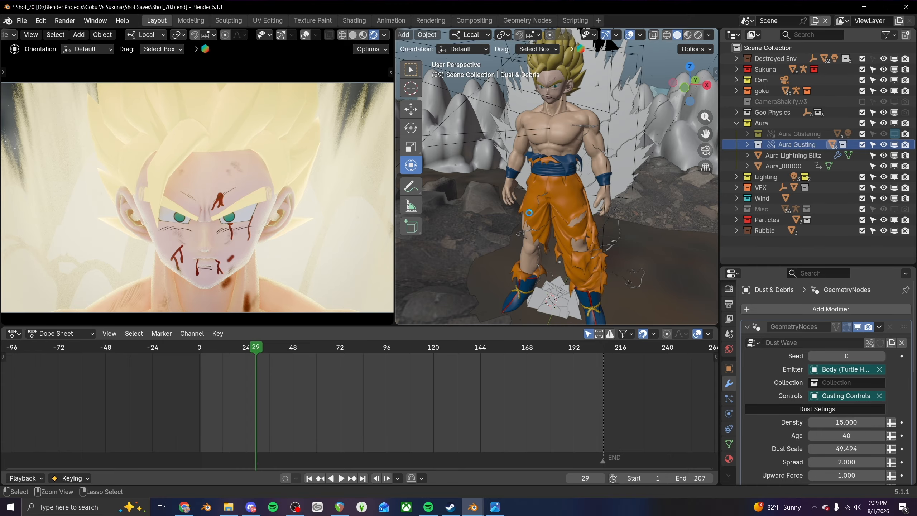
pyautogui.hotkey('ctrl', 's')
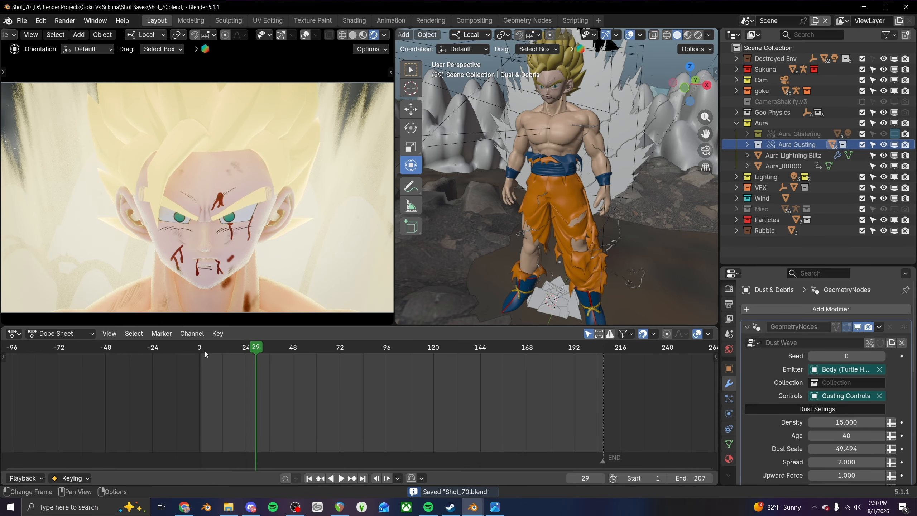
# - Scrub the timeline to frame 89 and re-enable Aura Glistering in the viewports
pyautogui.moveTo(203, 348); pyautogui.dragTo(373, 347)
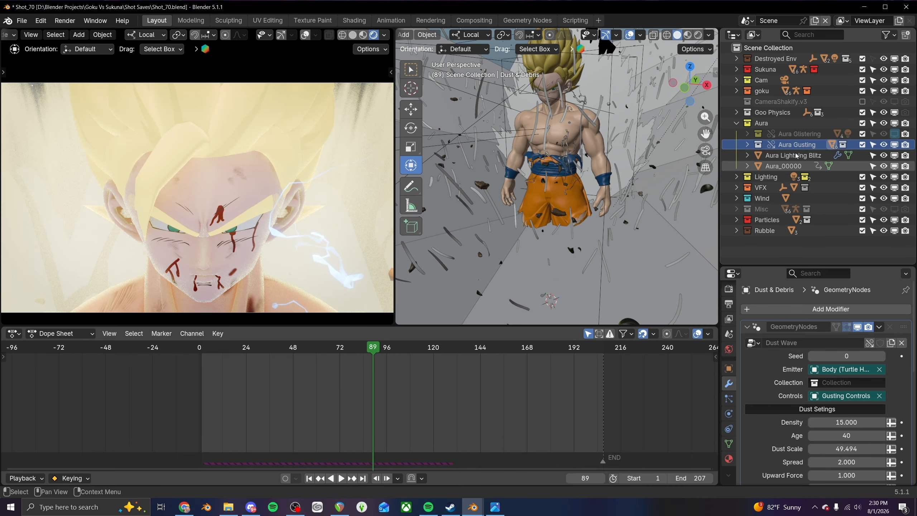
pyautogui.click(894, 134)
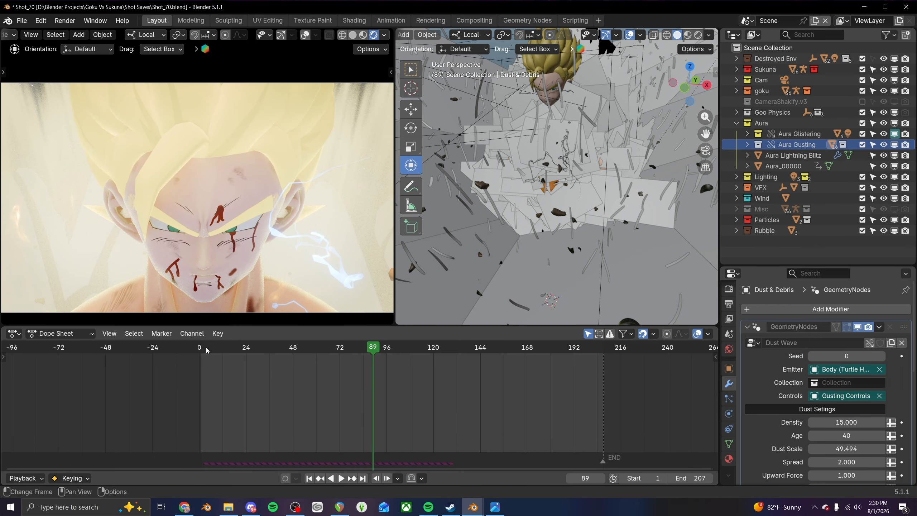
# - Scrub the timeline to frame 167 to check the wide shot, and save the file
pyautogui.moveTo(203, 347); pyautogui.dragTo(526, 354)
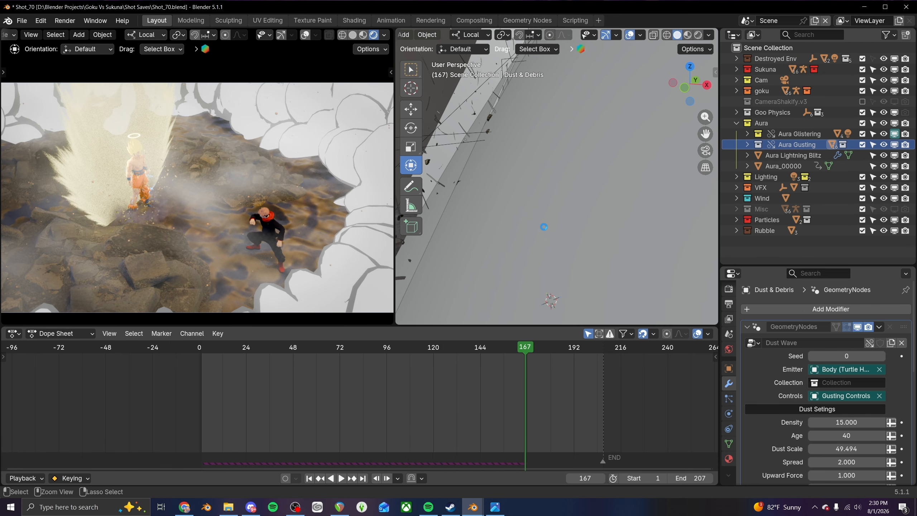
pyautogui.hotkey('ctrl', 's')
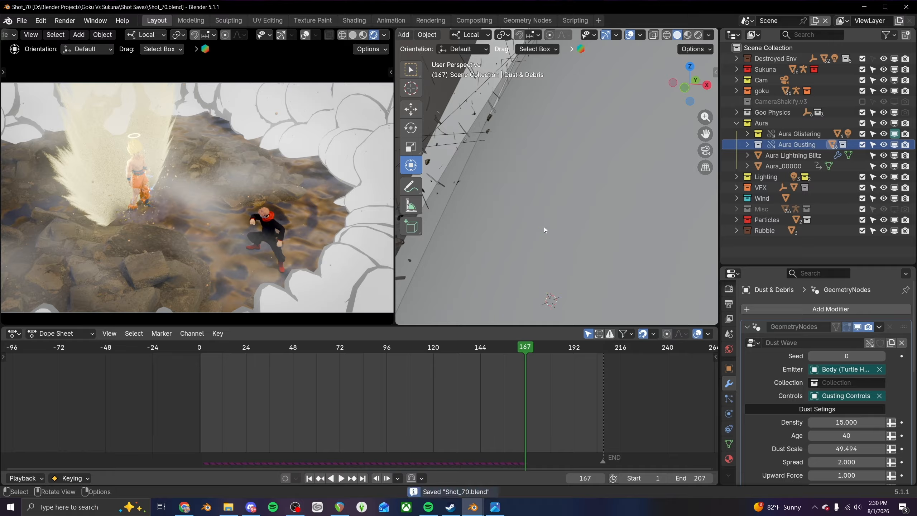
pyautogui.scroll(-4, 544, 226)
pyautogui.moveTo(511, 247); pyautogui.dragTo(536, 262, button='middle')
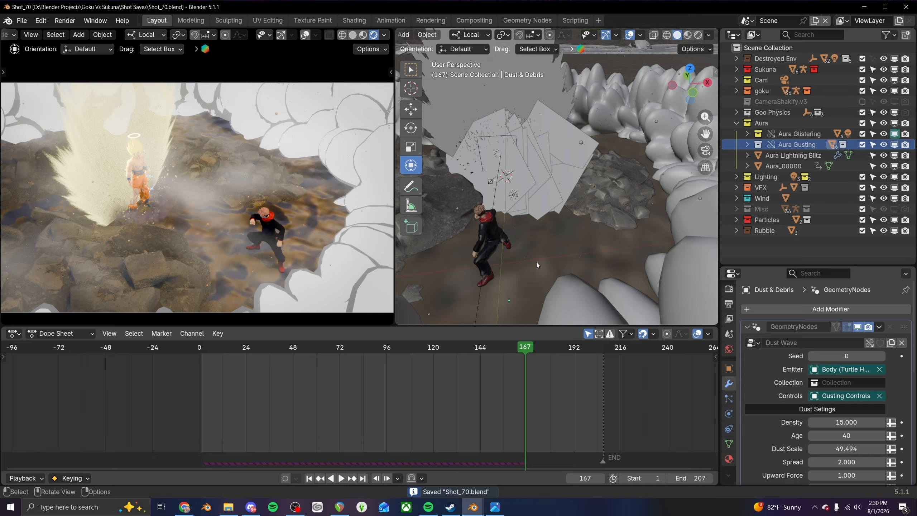
# - Nest the Wind and Particles collections inside the VFX collection
pyautogui.click(736, 123)
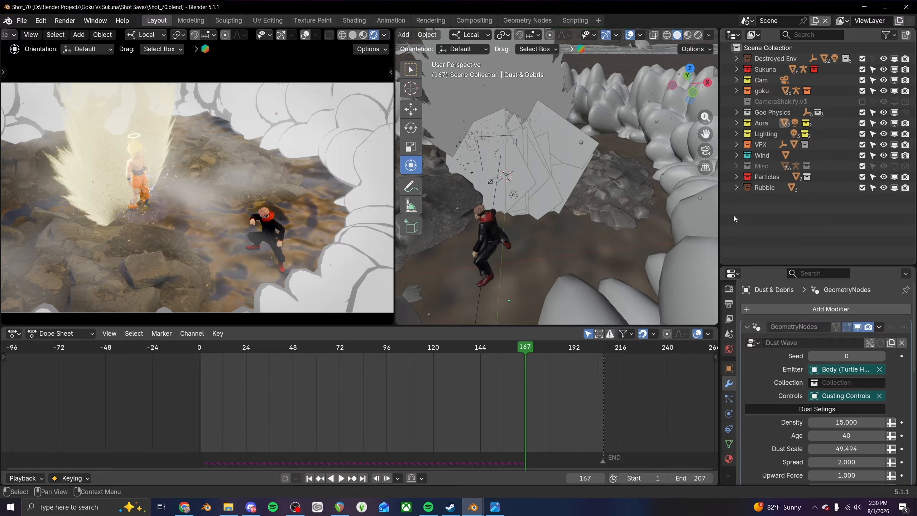
pyautogui.moveTo(520, 233); pyautogui.dragTo(549, 231, button='middle')
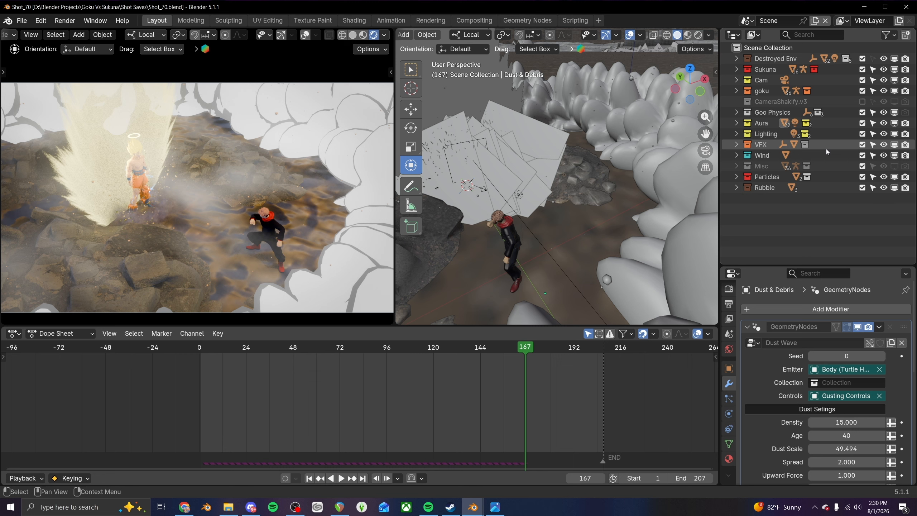
pyautogui.moveTo(649, 209); pyautogui.dragTo(546, 247, button='middle')
pyautogui.scroll(3, 548, 232)
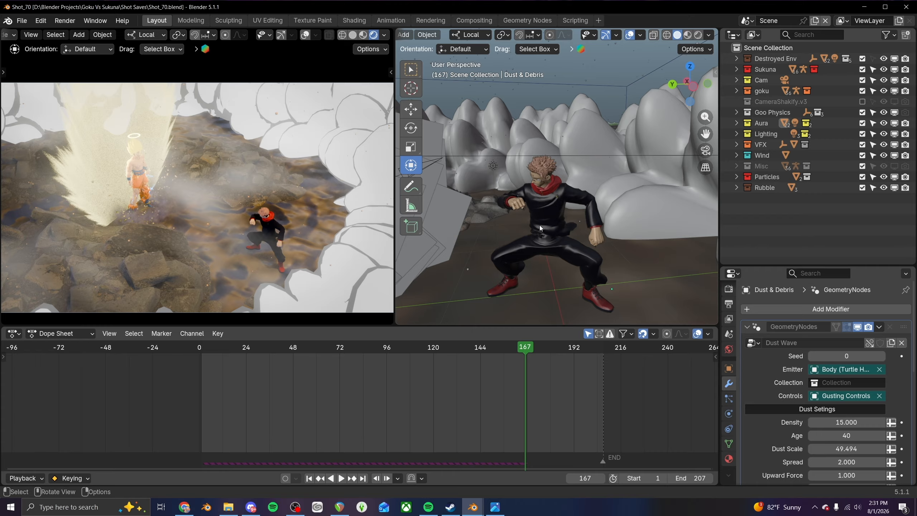
pyautogui.scroll(6, 427, 37)
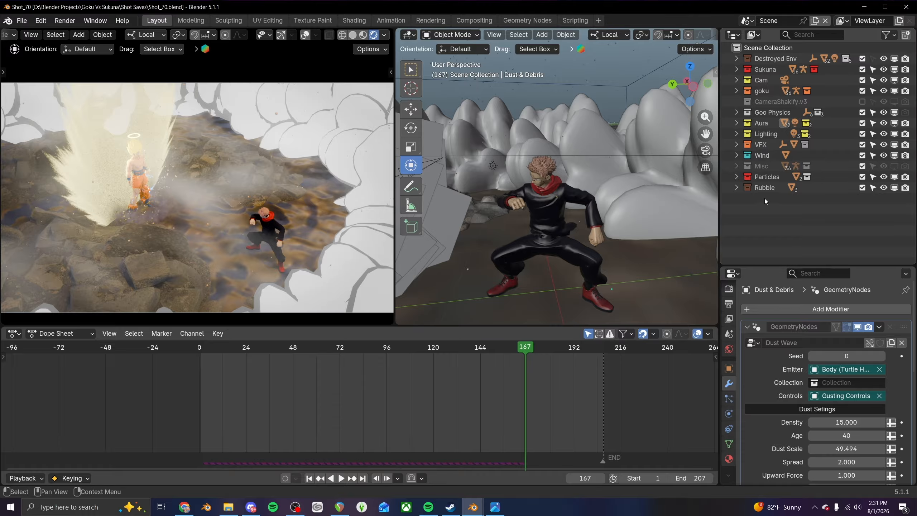
pyautogui.click(736, 144)
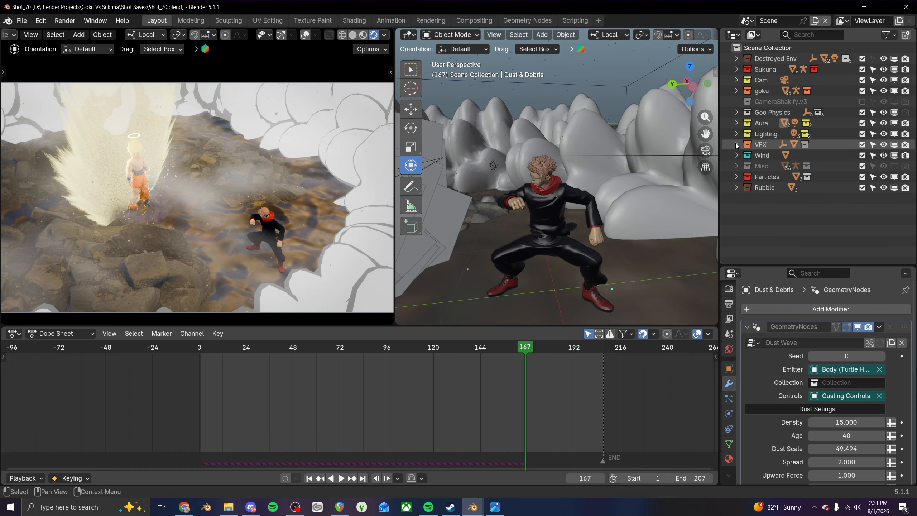
pyautogui.click(737, 145)
pyautogui.moveTo(766, 155); pyautogui.dragTo(760, 145)
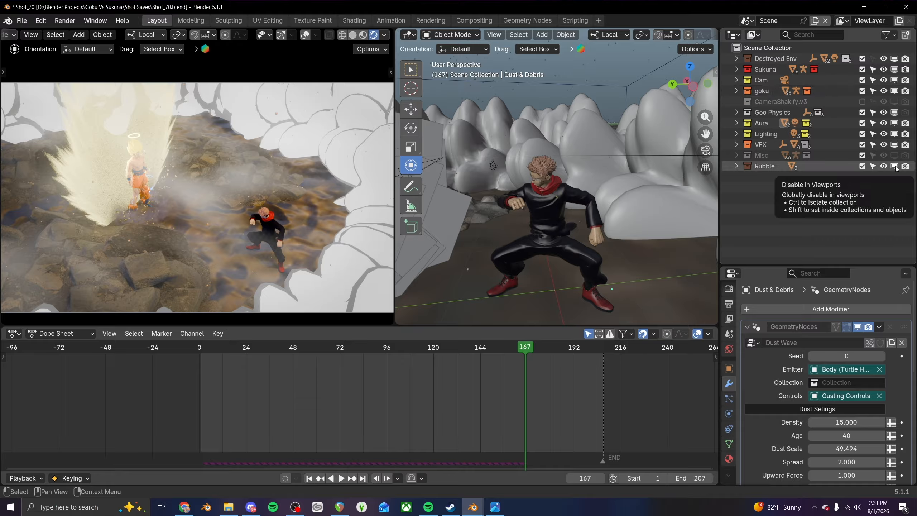
# - Disable the VFX and Aura collections in the viewports, including the nested Aura Glistering and Aura Gusting collections
pyautogui.click(895, 144)
pyautogui.click(894, 123)
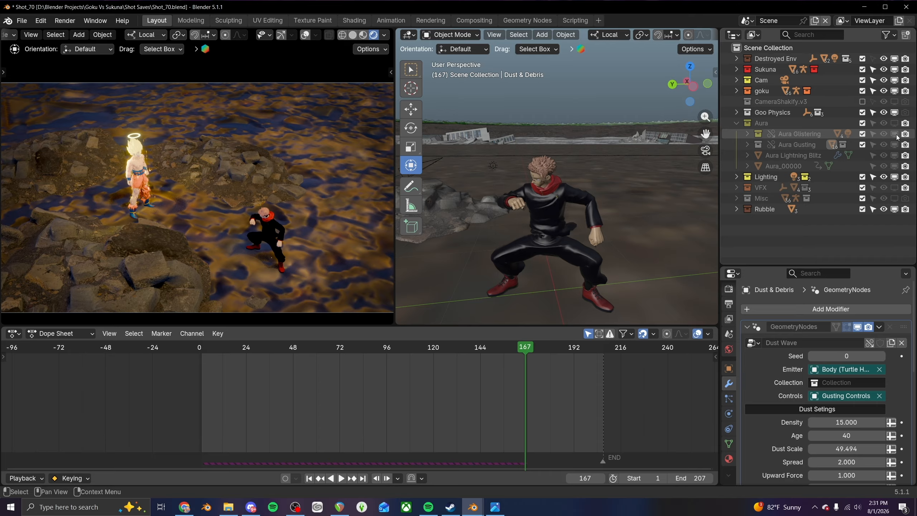
pyautogui.moveTo(894, 145); pyautogui.dragTo(895, 134)
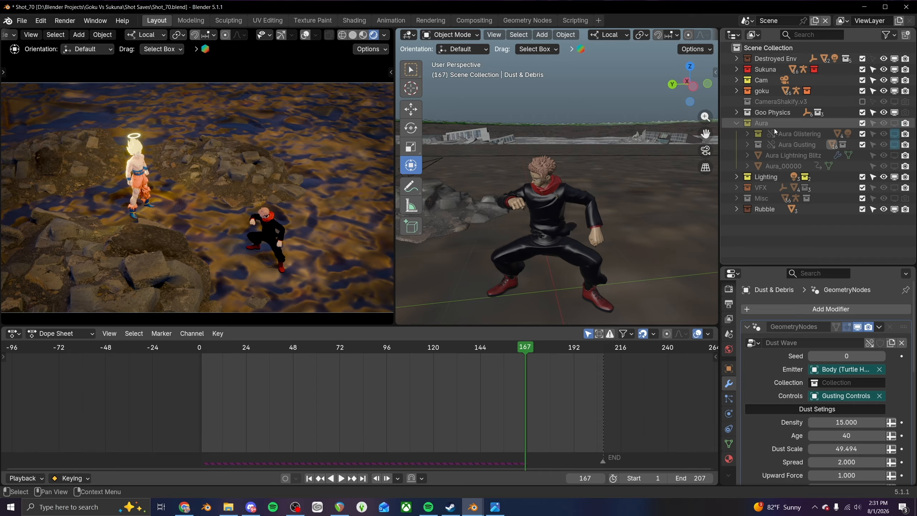
pyautogui.click(737, 123)
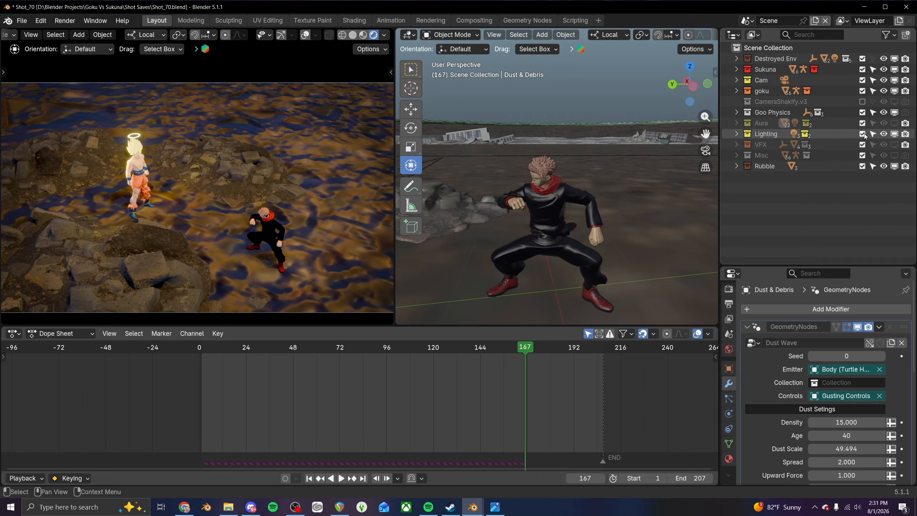
# - Disable the goku and Rubble collections in the viewports, keeping Lighting enabled
pyautogui.click(895, 134)
pyautogui.click(895, 134)
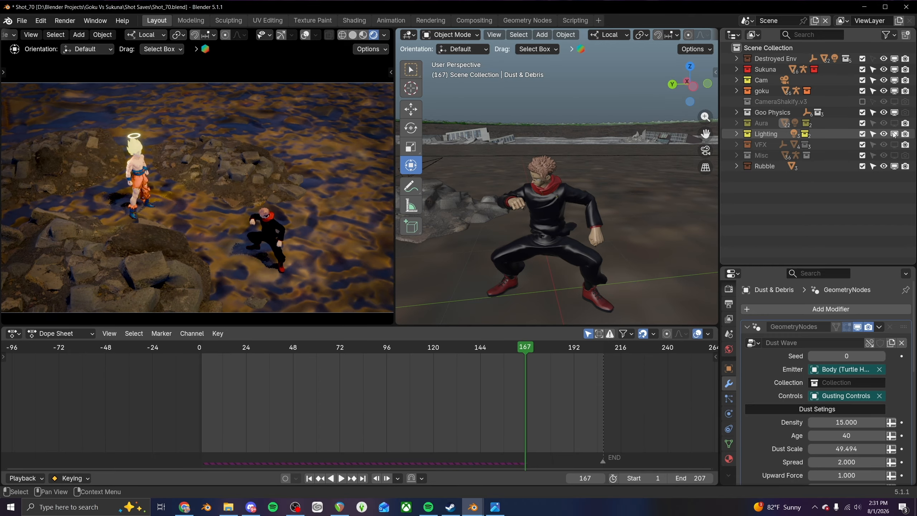
pyautogui.click(895, 91)
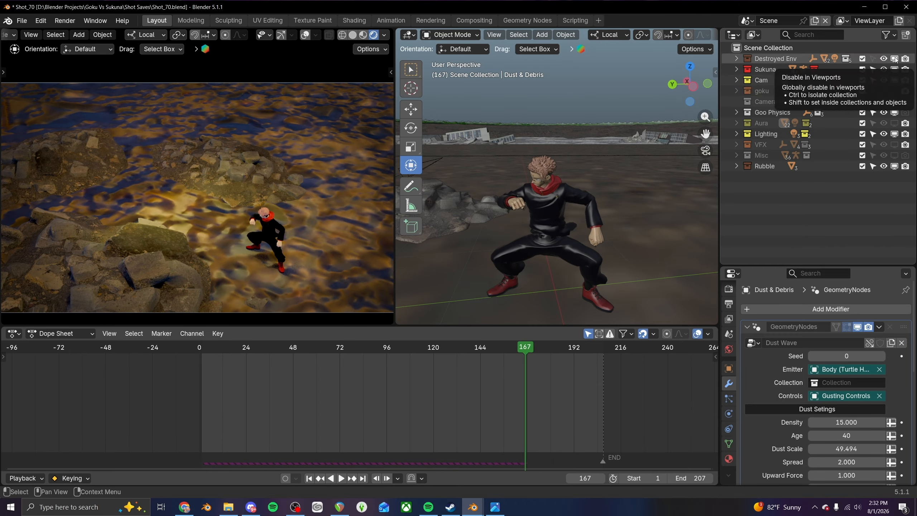
pyautogui.click(895, 166)
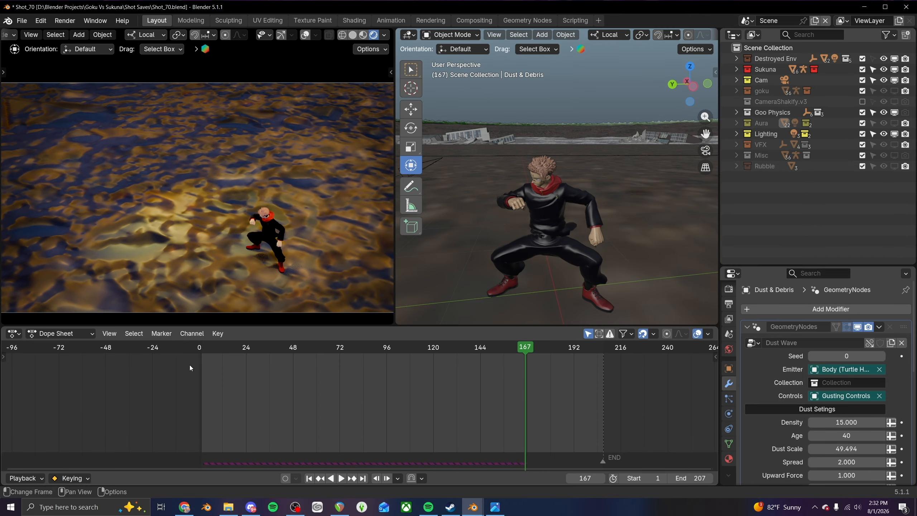
# - Play the animation from the start to review Sukuna's stance, and save the file
pyautogui.click(205, 348)
pyautogui.press('space')
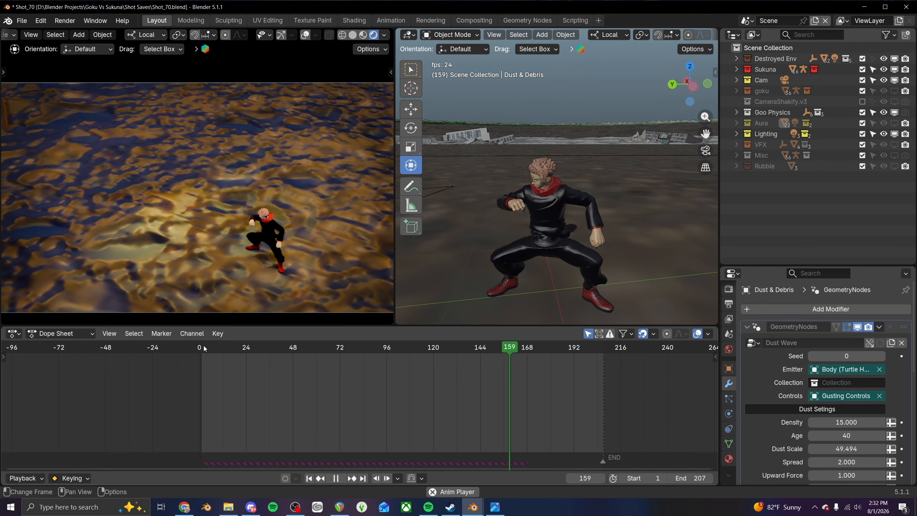
pyautogui.press('space')
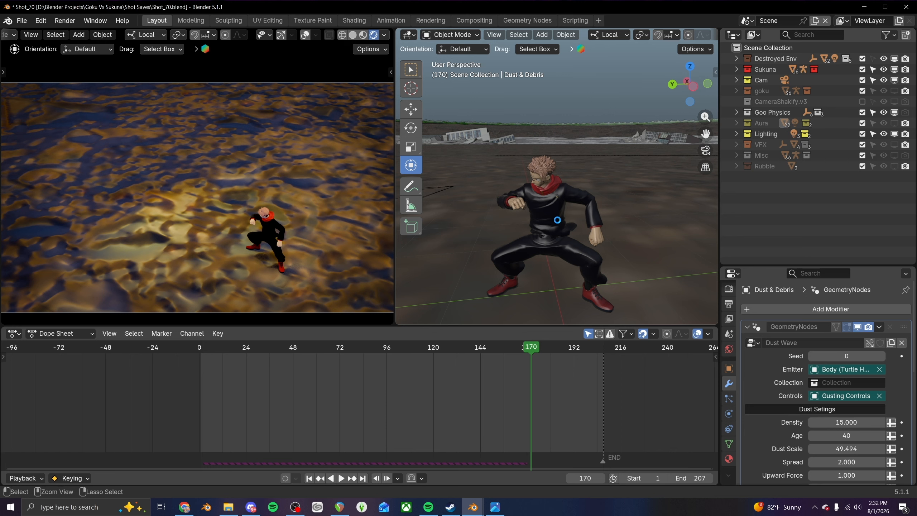
pyautogui.hotkey('ctrl', 's')
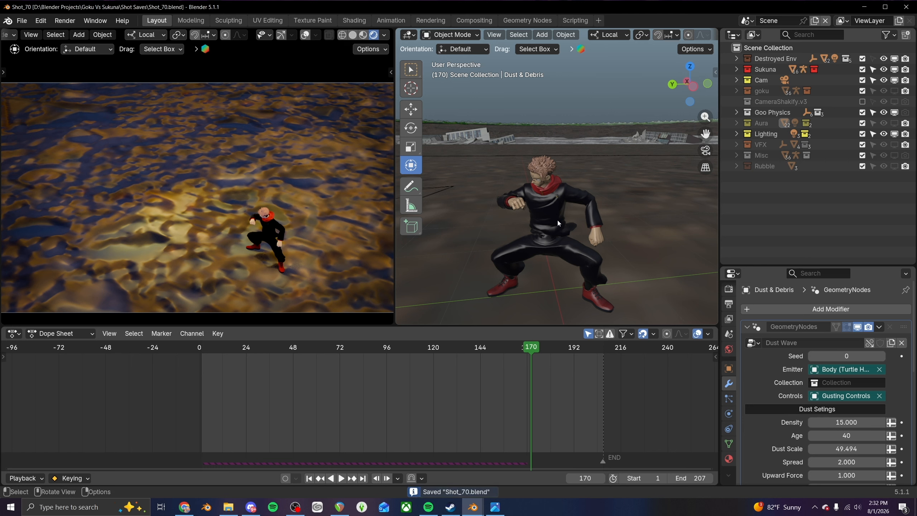
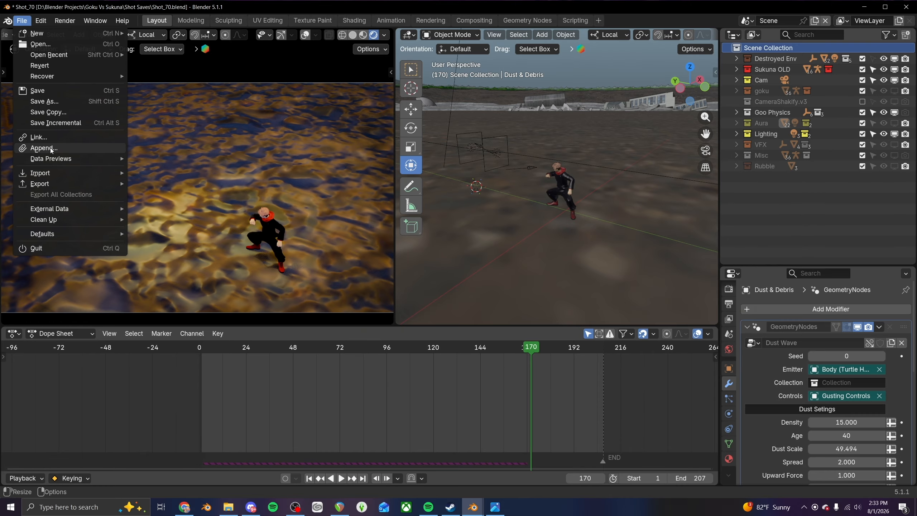
# - Append the CH-Sukuna character collection from an earlier shot's blend file in the Shot Saves folder
pyautogui.click(36, 149)
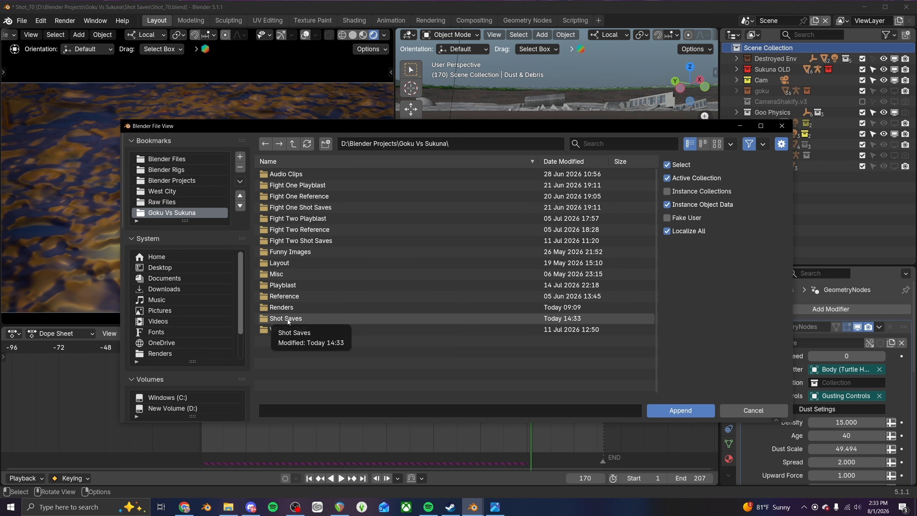
pyautogui.click(287, 319)
pyautogui.scroll(-5, 288, 309)
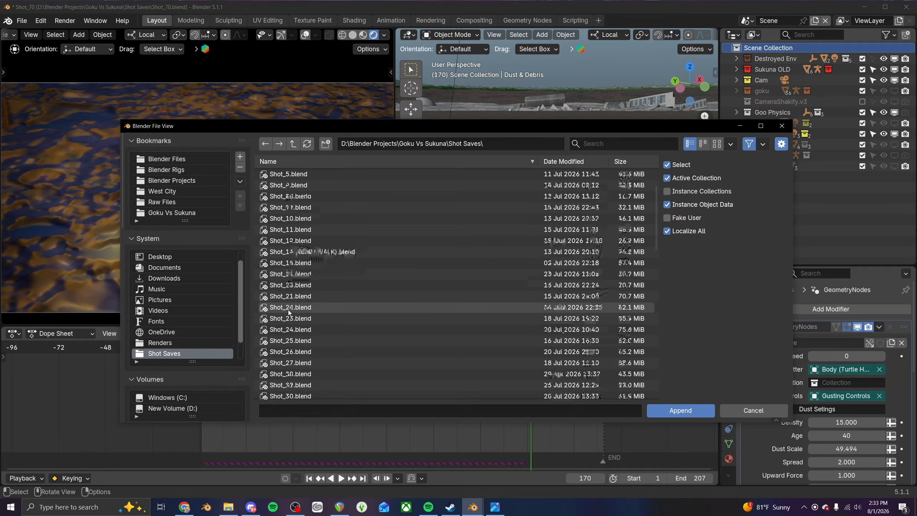
pyautogui.scroll(-10, 288, 309)
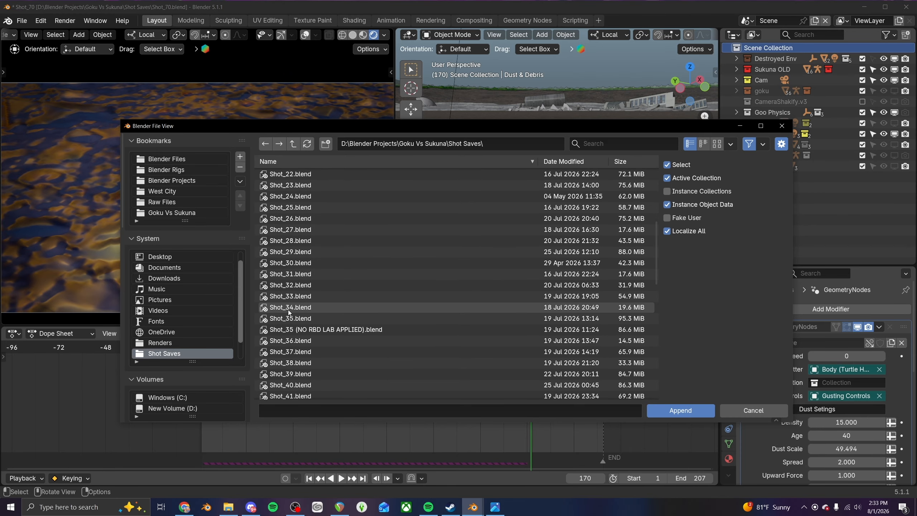
pyautogui.scroll(-1, 288, 310)
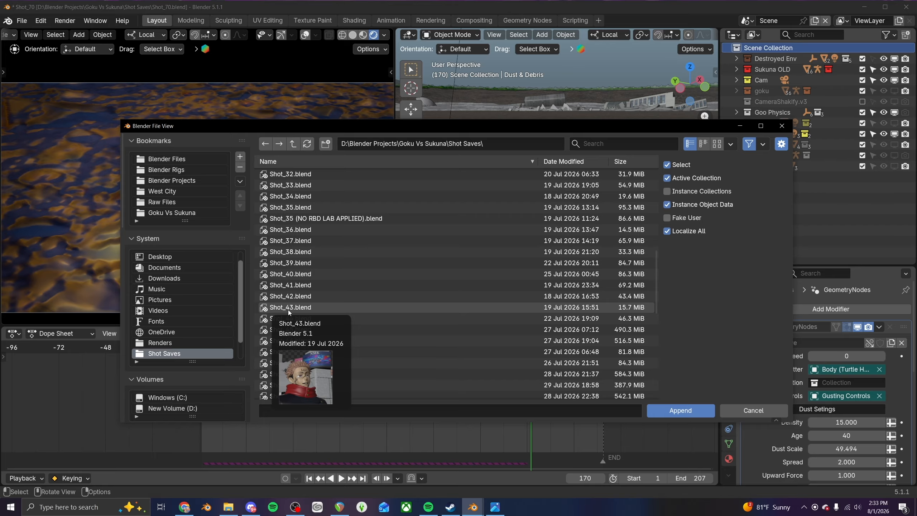
pyautogui.moveTo(300, 297)
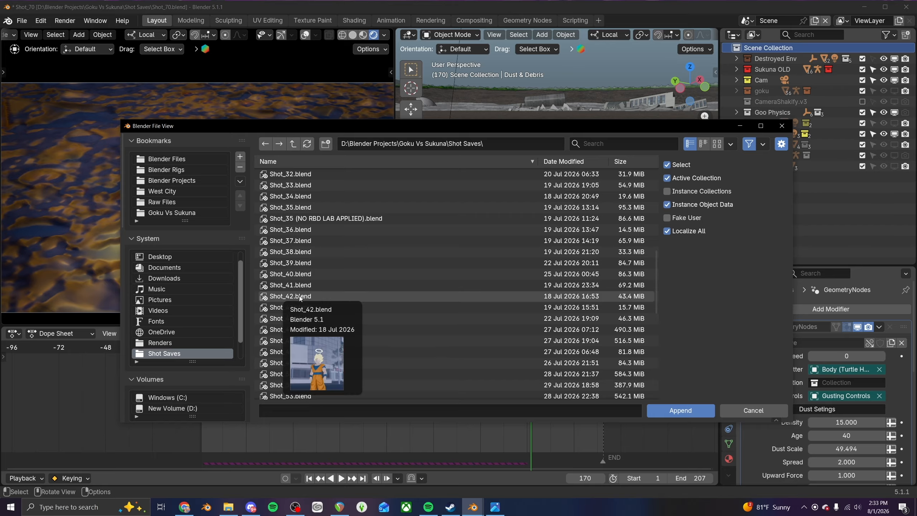
pyautogui.click(306, 264)
pyautogui.doubleClick(305, 262)
pyautogui.doubleClick(285, 214)
pyautogui.scroll(-3, 285, 214)
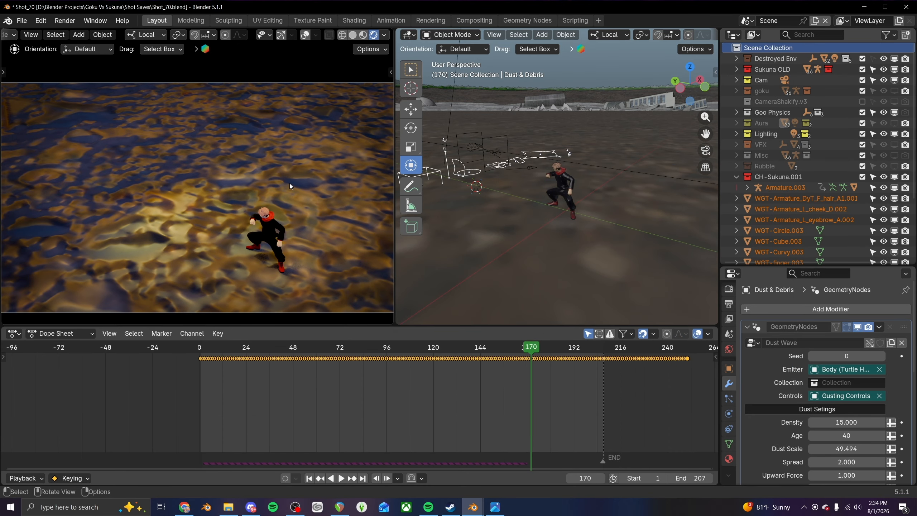
# - Select Armature.003 inside the appended CH-Sukuna.001 collection and frame it in the viewport
pyautogui.click(737, 176)
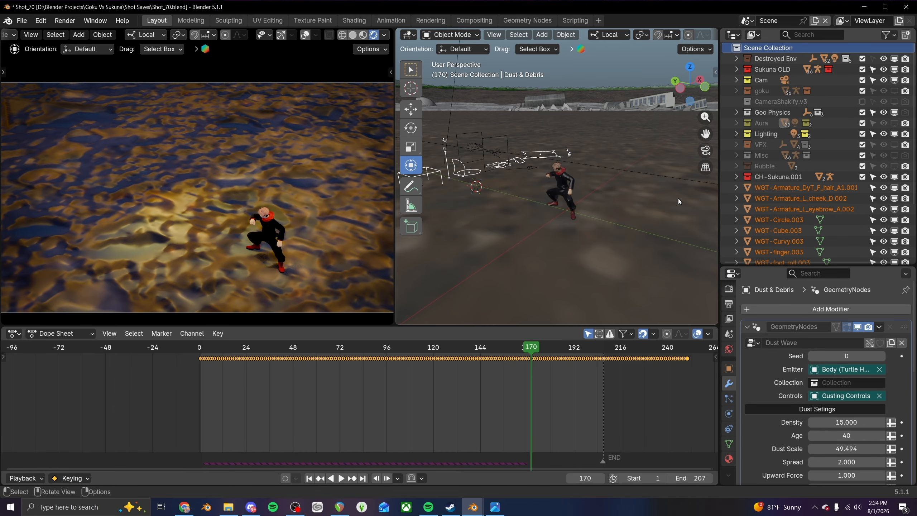
pyautogui.scroll(-12, 557, 219)
pyautogui.scroll(2, 556, 219)
pyautogui.moveTo(557, 219); pyautogui.dragTo(585, 214, button='middle')
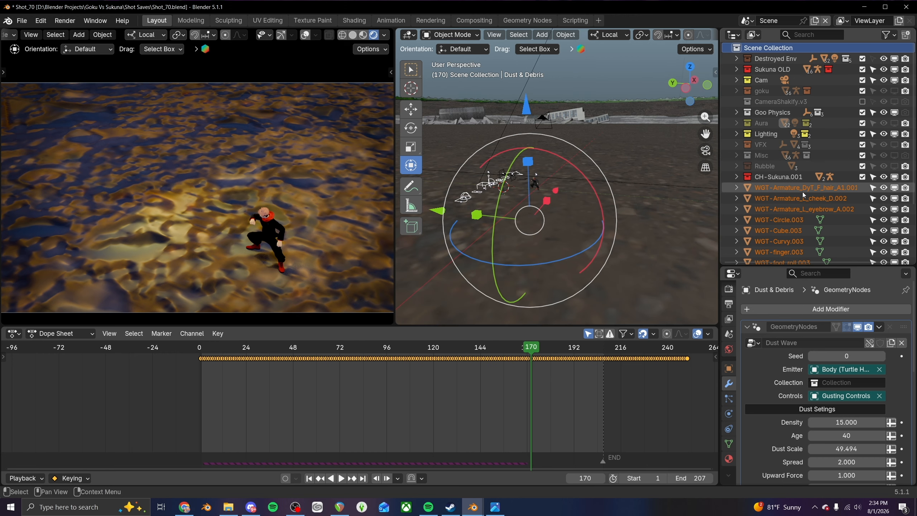
pyautogui.scroll(-5, 804, 195)
pyautogui.scroll(3, 794, 191)
pyautogui.click(737, 171)
pyautogui.click(749, 183)
pyautogui.press('KP_Decimal')
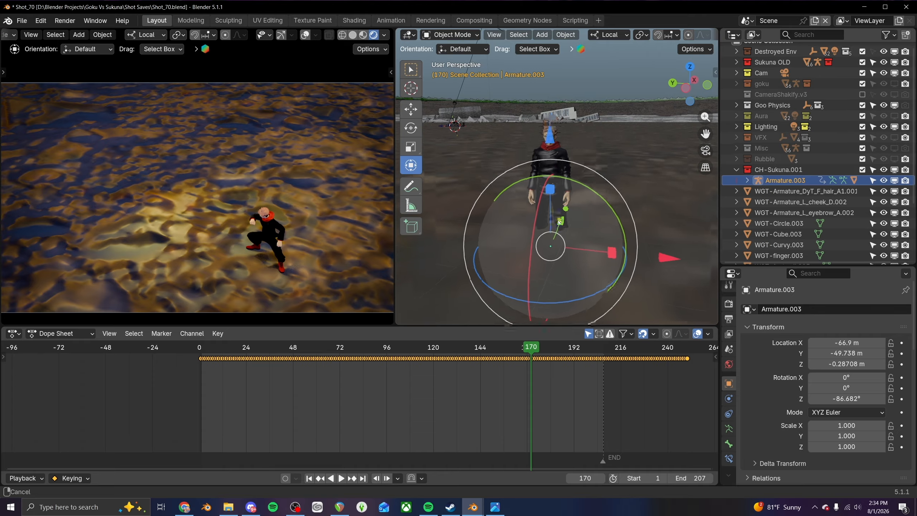
# - Move the appended Sukuna's armature near the old Sukuna, to about X 0.45 m, Y -45.8 m, Z 0.17 m
pyautogui.moveTo(545, 148); pyautogui.dragTo(546, 117)
pyautogui.moveTo(538, 197); pyautogui.dragTo(492, 220, button='middle')
pyautogui.scroll(-3, 507, 225)
pyautogui.scroll(-3, 508, 224)
pyautogui.keyDown('shift'); pyautogui.moveTo(595, 195); pyautogui.dragTo(493, 245, button='middle'); pyautogui.keyUp('shift')
pyautogui.moveTo(548, 213); pyautogui.dragTo(671, 163)
pyautogui.scroll(-3, 670, 163)
pyautogui.keyDown('shift'); pyautogui.moveTo(650, 174); pyautogui.dragTo(530, 233, button='middle'); pyautogui.keyUp('shift')
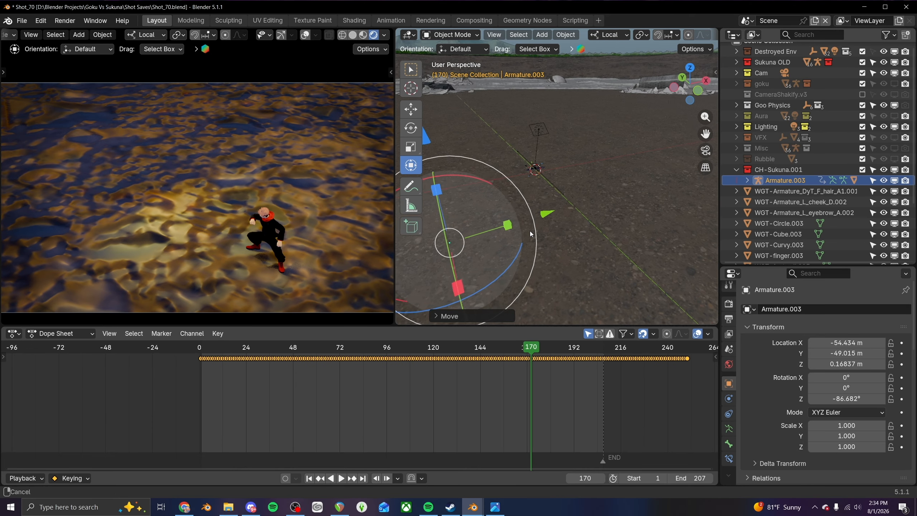
pyautogui.moveTo(544, 216); pyautogui.dragTo(672, 181)
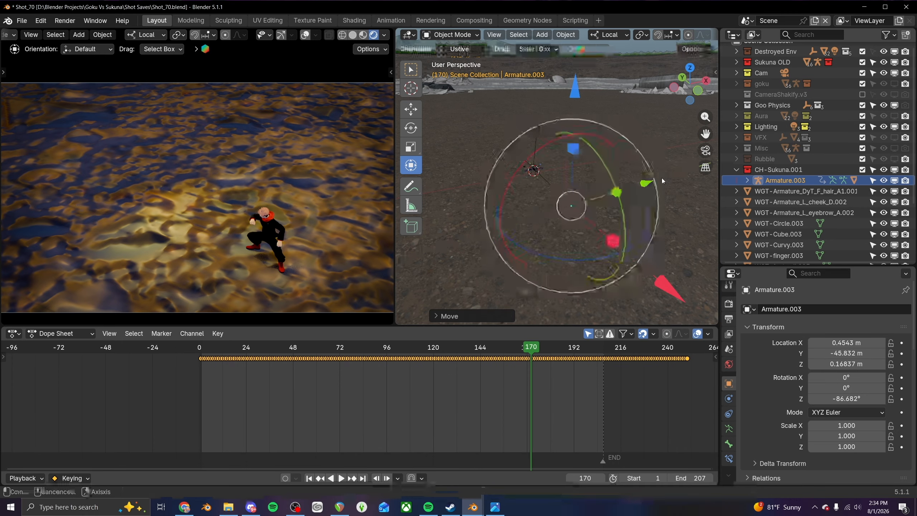
# - Examine the relocated Sukuna character up close and its position relative to the old Sukuna
pyautogui.scroll(5, 563, 184)
pyautogui.keyDown('shift'); pyautogui.moveTo(550, 184); pyautogui.dragTo(503, 194, button='middle'); pyautogui.keyUp('shift')
pyautogui.scroll(7, 606, 216)
pyautogui.scroll(5, 503, 195)
pyautogui.click(503, 195)
pyautogui.scroll(-5, 547, 177)
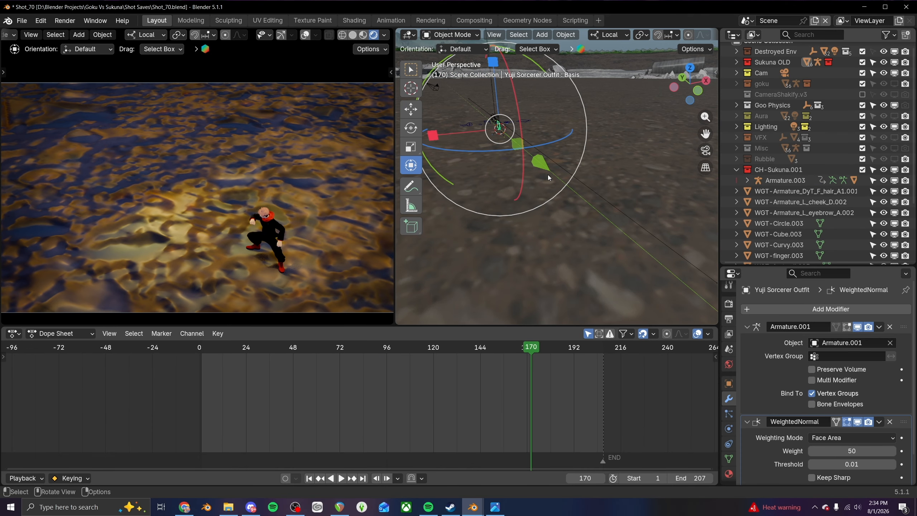
pyautogui.scroll(-4, 667, 238)
pyautogui.keyDown('shift'); pyautogui.moveTo(661, 238); pyautogui.dragTo(569, 217, button='middle'); pyautogui.keyUp('shift')
pyautogui.scroll(3, 580, 205)
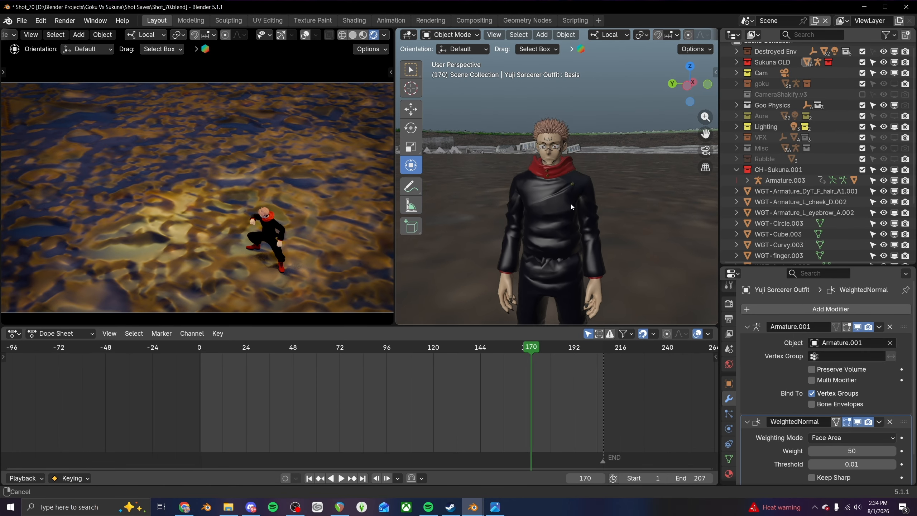
# - Select the new Sukuna's Armature.003 and snap it to the 3D cursor at the world origin
pyautogui.click(785, 180)
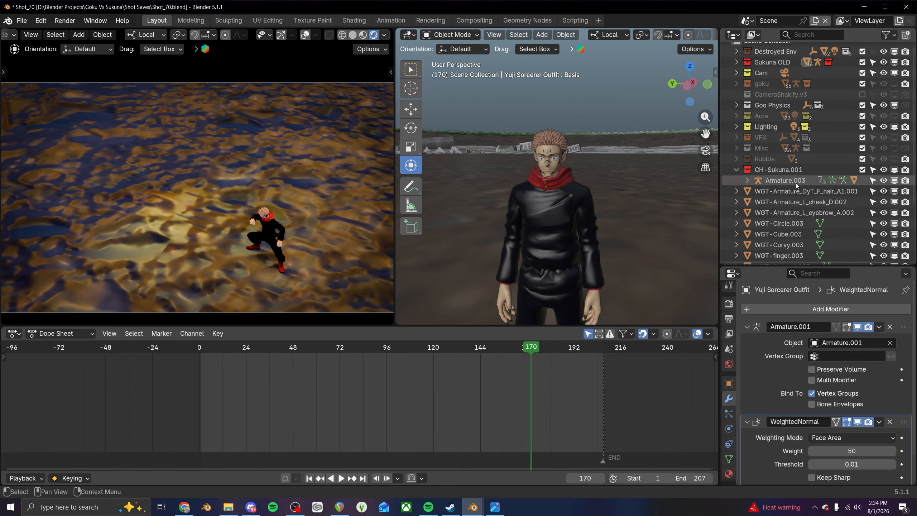
pyautogui.scroll(-9, 604, 218)
pyautogui.scroll(2, 563, 201)
pyautogui.moveTo(574, 200); pyautogui.dragTo(540, 213, button='middle')
pyautogui.press('g')
pyautogui.rightClick(550, 197)
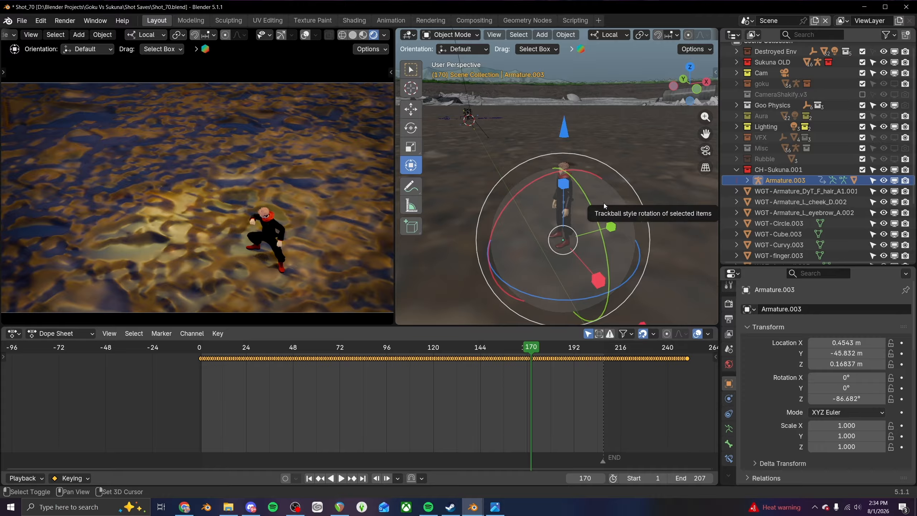
pyautogui.hotkey('shift', 's')
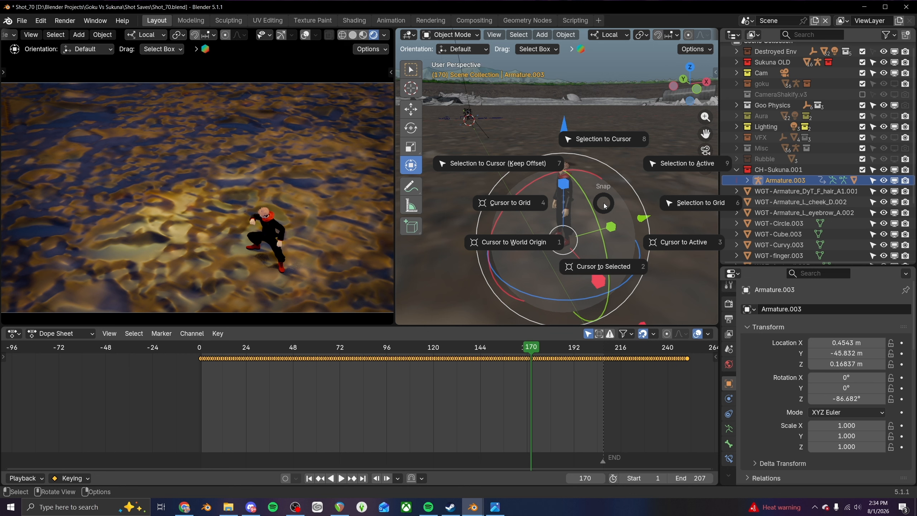
pyautogui.click(603, 149)
pyautogui.keyDown('shift'); pyautogui.moveTo(560, 159); pyautogui.dragTo(638, 234, button='middle'); pyautogui.keyUp('shift')
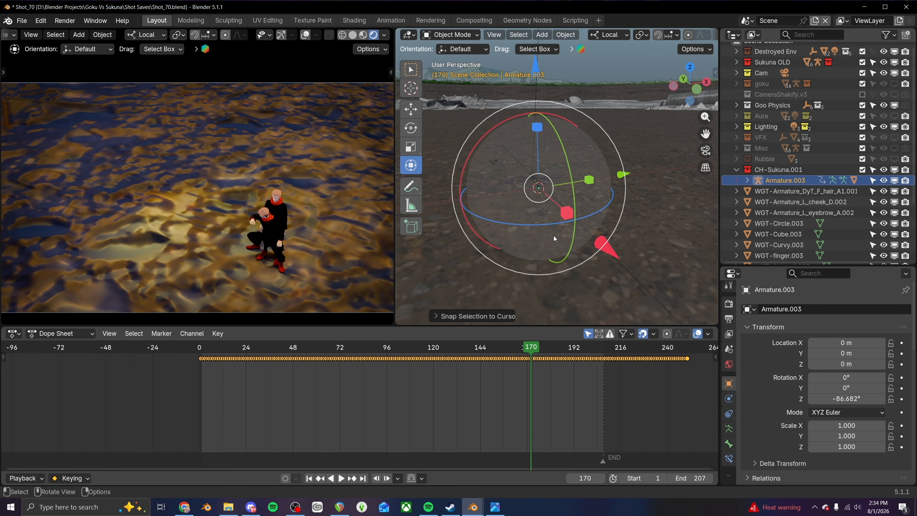
pyautogui.scroll(5, 553, 235)
pyautogui.write('rx90')
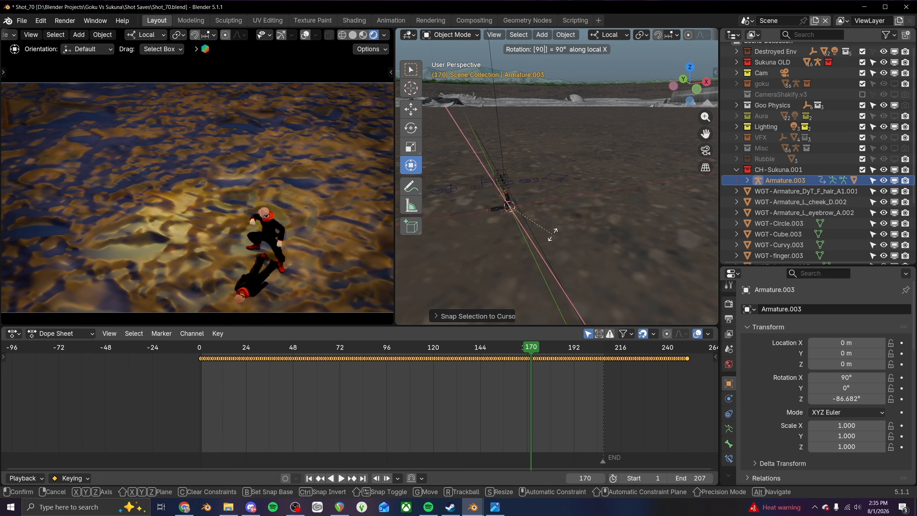
pyautogui.press('Escape')
pyautogui.write('rz90')
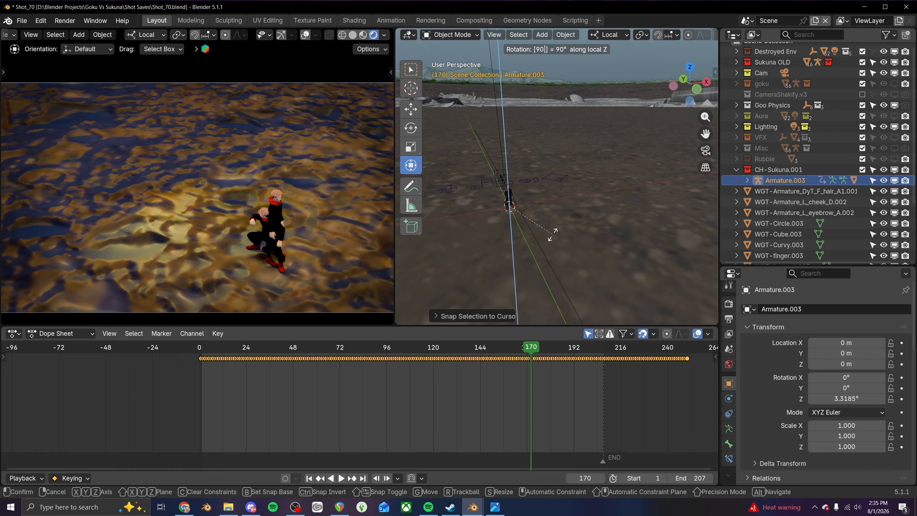
pyautogui.press('Escape')
# - Rotate the new Sukuna's armature by -90° about its local Z axis
pyautogui.write('rz-90')
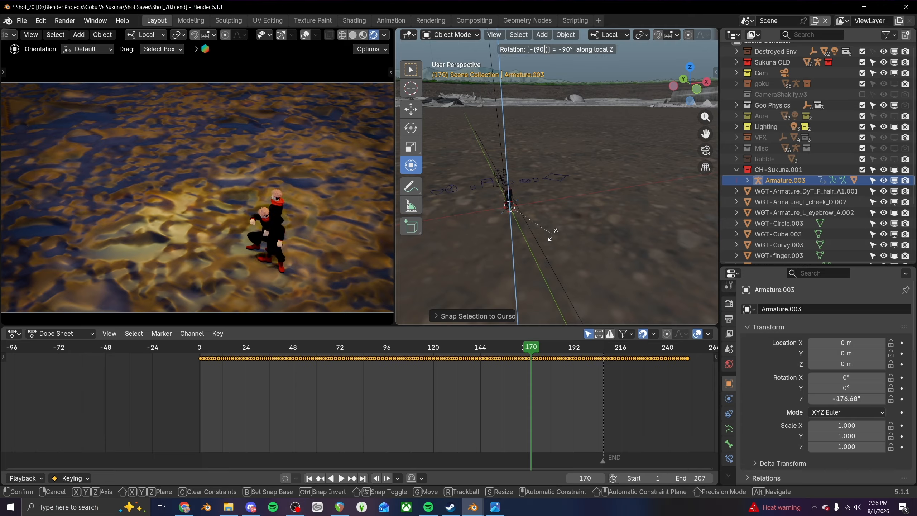
pyautogui.press('Return')
pyautogui.keyDown('shift'); pyautogui.moveTo(535, 218); pyautogui.dragTo(575, 192, button='middle'); pyautogui.keyUp('shift')
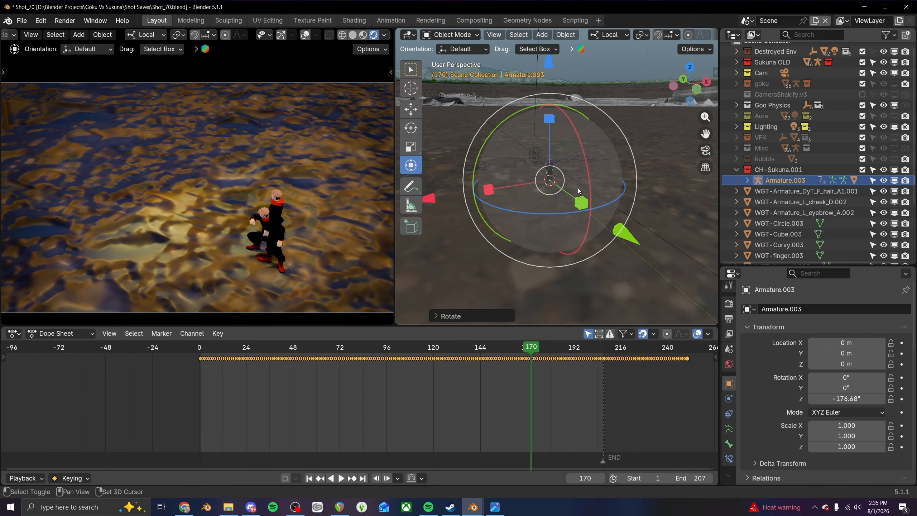
# - Rename the CH-Sukuna.001 collection to CH-Sukuna and place it directly below Destroyed Env in place of Sukuna OLD
pyautogui.click(737, 169)
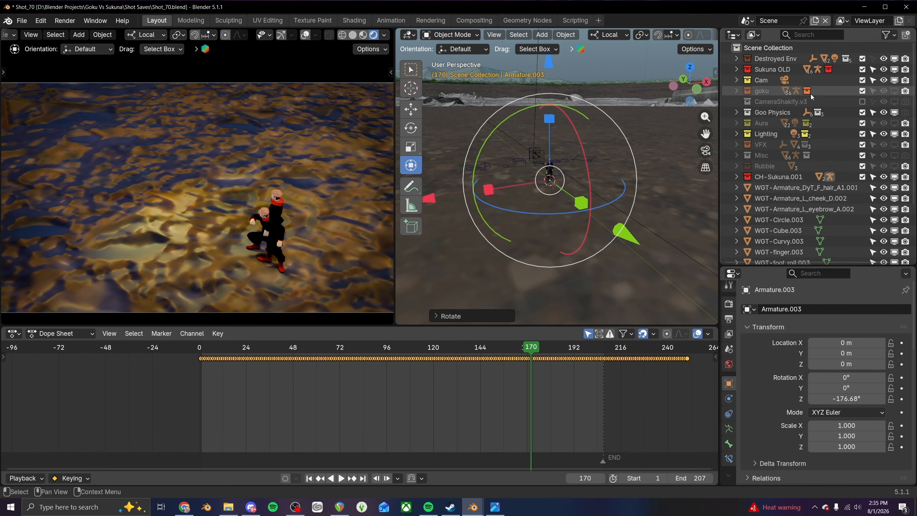
pyautogui.click(782, 70)
pyautogui.doubleClick(778, 176)
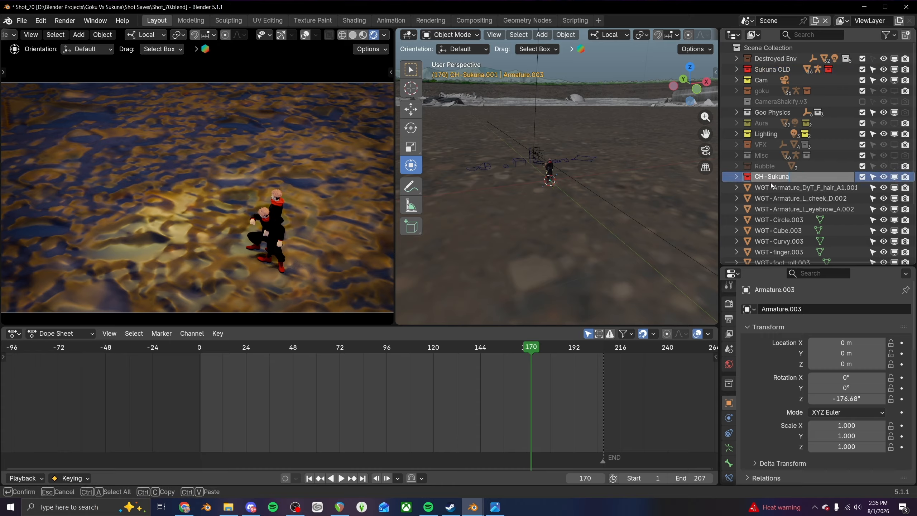
pyautogui.press('Return')
pyautogui.scroll(-3, 780, 152)
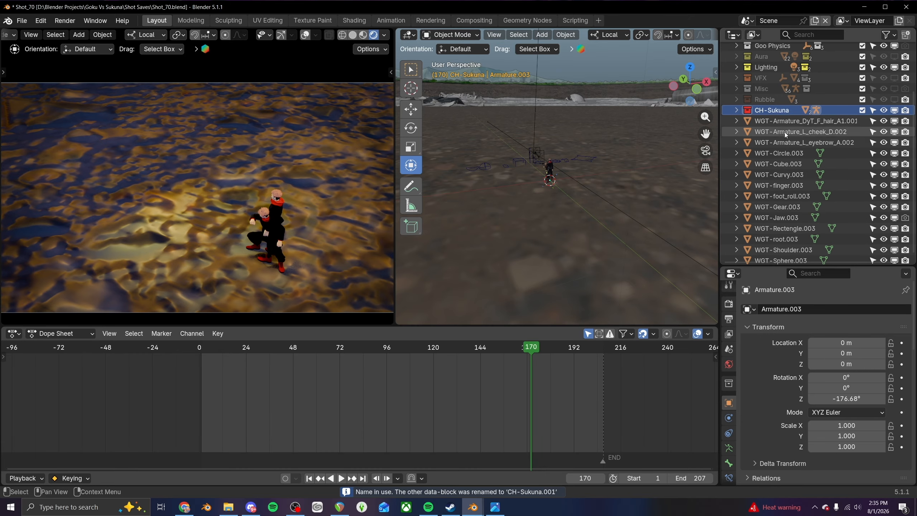
pyautogui.scroll(3, 786, 135)
pyautogui.moveTo(772, 176)
pyautogui.mouseDown()
pyautogui.moveTo(768, 66)
pyautogui.moveTo(766, 168)
pyautogui.mouseUp()
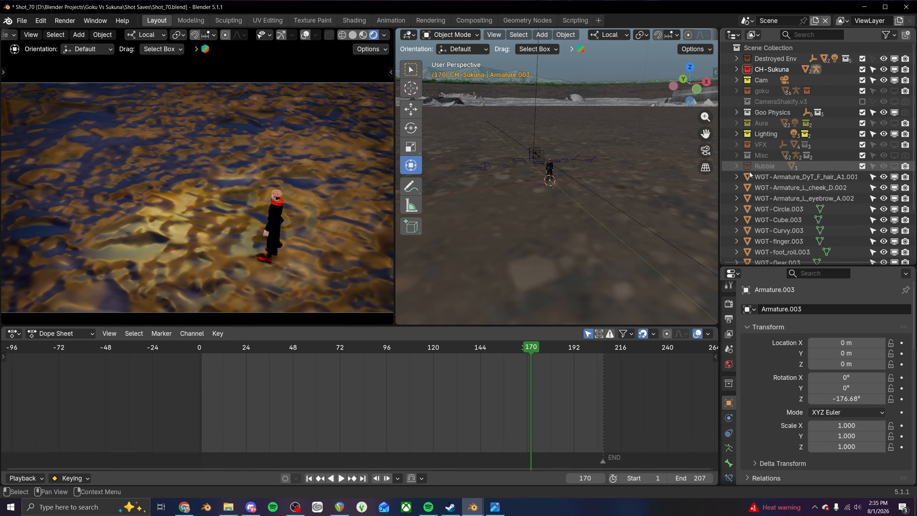
# - Scrub and play the shot to check the new Sukuna's placement in the camera view and up close
pyautogui.moveTo(201, 350); pyautogui.dragTo(542, 348)
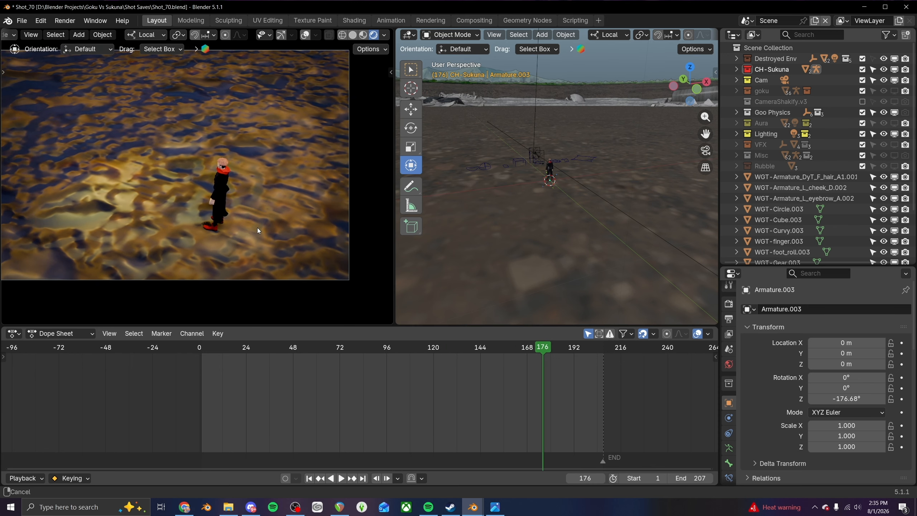
pyautogui.moveTo(463, 344)
pyautogui.mouseDown()
pyautogui.moveTo(436, 345)
pyautogui.moveTo(464, 346)
pyautogui.mouseUp()
pyautogui.press('space')
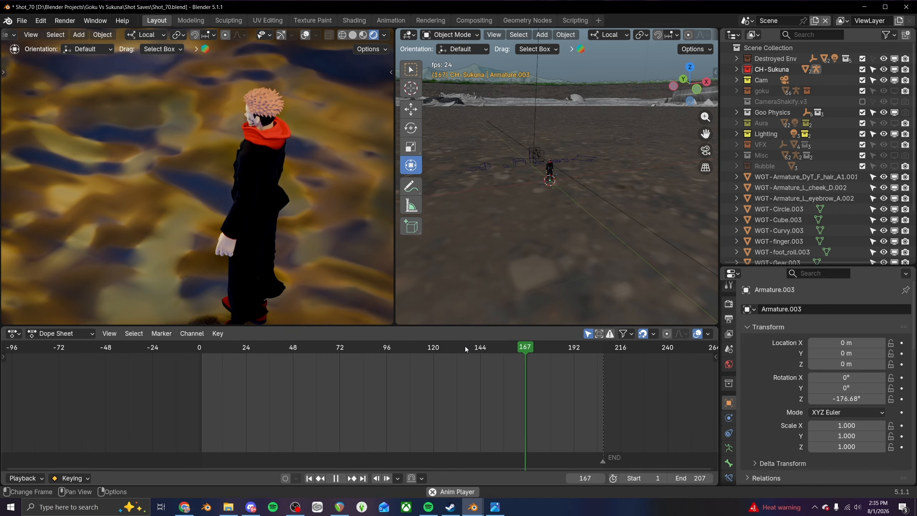
pyautogui.press('space')
pyautogui.scroll(2, 555, 208)
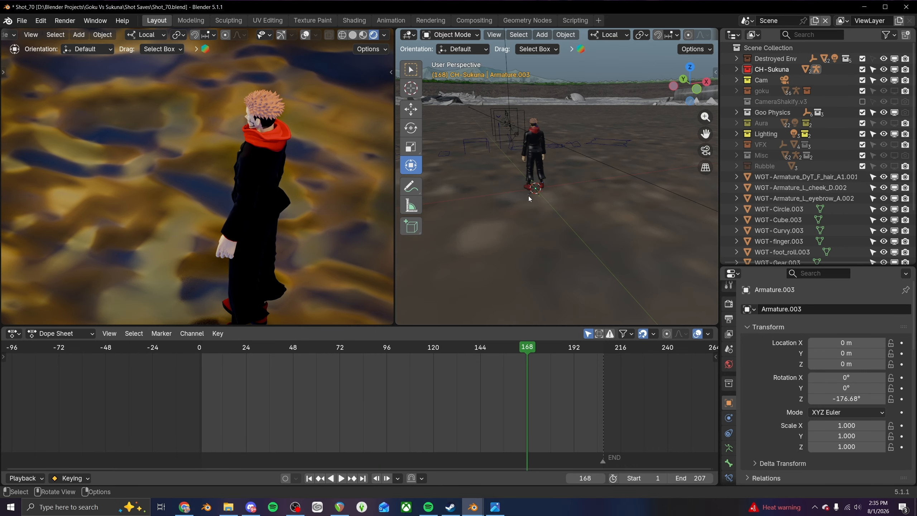
pyautogui.scroll(4, 529, 195)
pyautogui.moveTo(522, 162); pyautogui.dragTo(615, 212, button='middle')
pyautogui.moveTo(548, 213); pyautogui.dragTo(668, 201, button='middle')
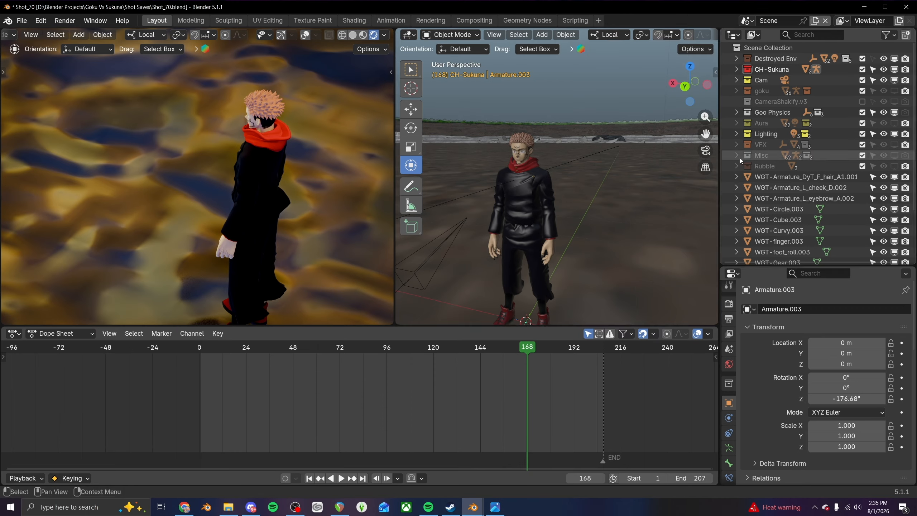
# - Solo the Hair bone collection of Sukuna's armature instead of the Hoodie collection
pyautogui.scroll(-3, 668, 32)
pyautogui.click(689, 36)
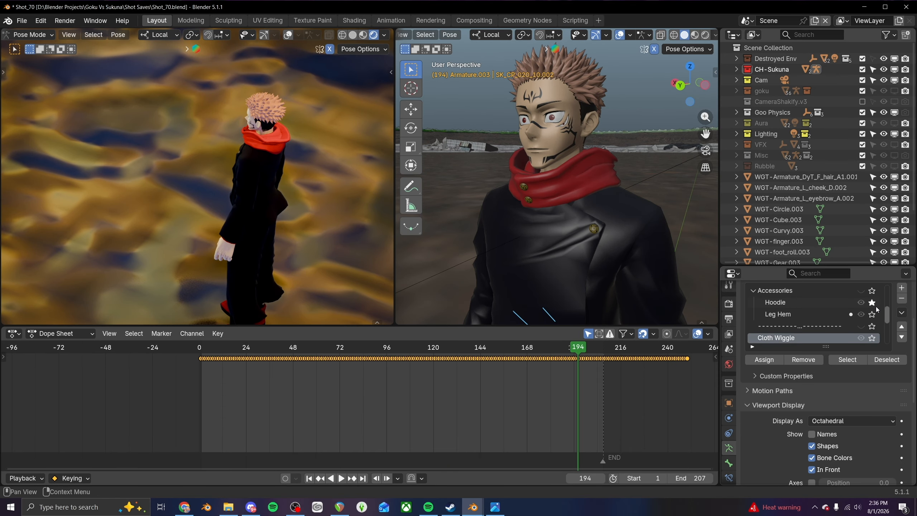
pyautogui.click(871, 302)
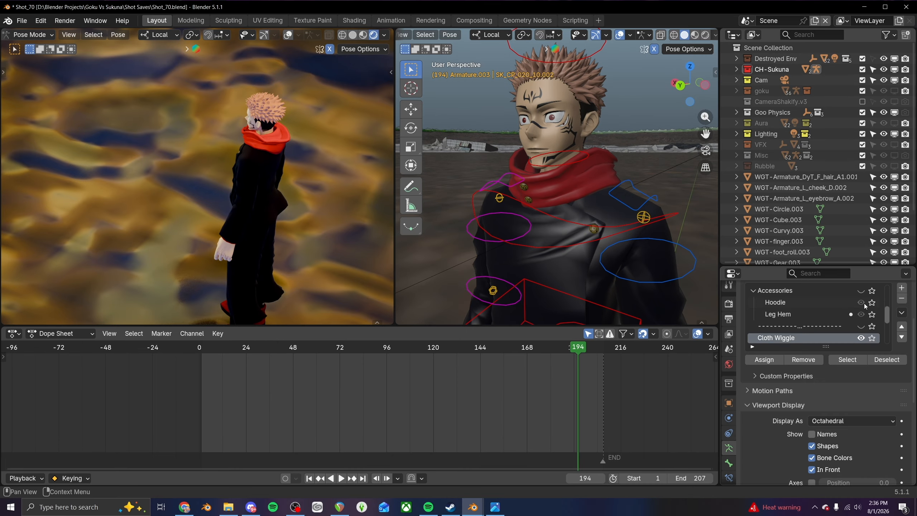
pyautogui.scroll(4, 844, 307)
pyautogui.click(861, 315)
pyautogui.click(871, 315)
# - Select all of Sukuna's hair bones in Pose Mode and save the file
pyautogui.keyDown('shift'); pyautogui.moveTo(483, 103); pyautogui.dragTo(489, 220, button='middle'); pyautogui.keyUp('shift')
pyautogui.click(571, 172)
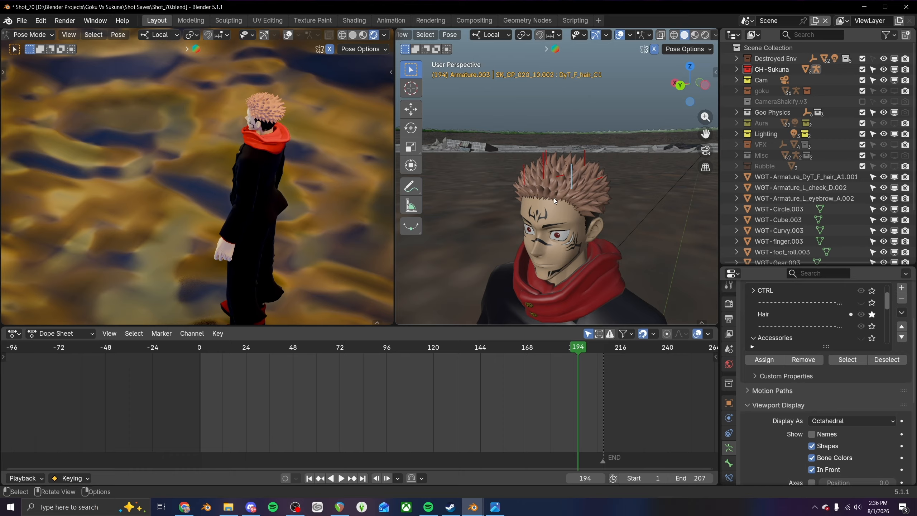
pyautogui.scroll(2, 553, 198)
pyautogui.moveTo(553, 198); pyautogui.dragTo(569, 188, button='middle')
pyautogui.press('a')
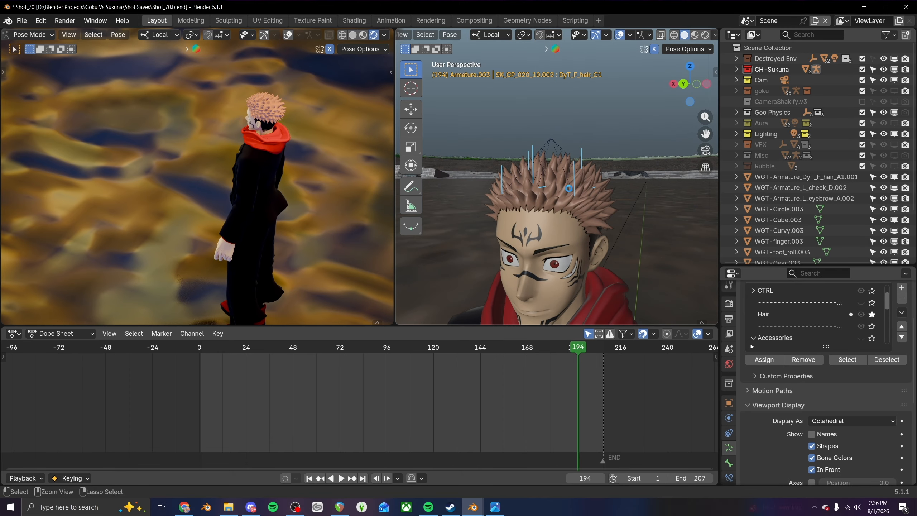
pyautogui.hotkey('ctrl', 's')
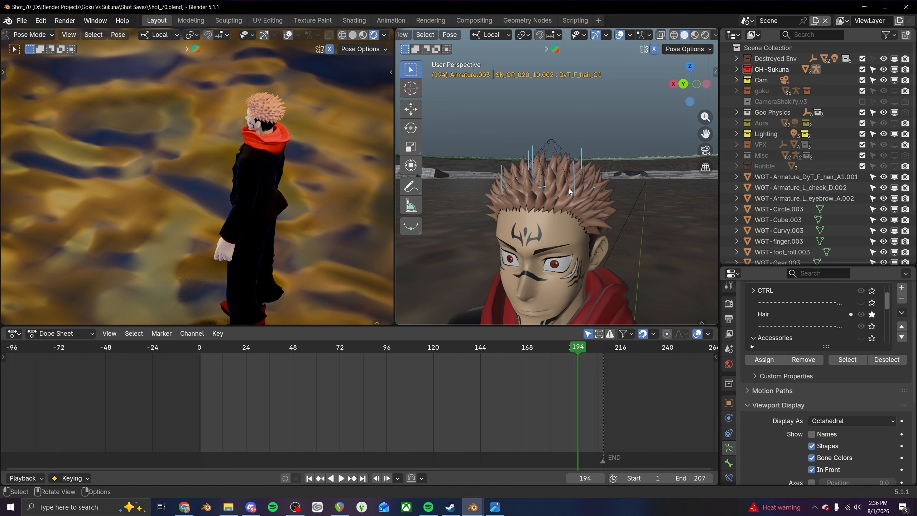
# - Activate the Transform tool and try moving the selected hair bones to test how the hair deforms
pyautogui.click(418, 168)
pyautogui.moveTo(578, 229); pyautogui.dragTo(554, 173, button='middle')
pyautogui.press('g')
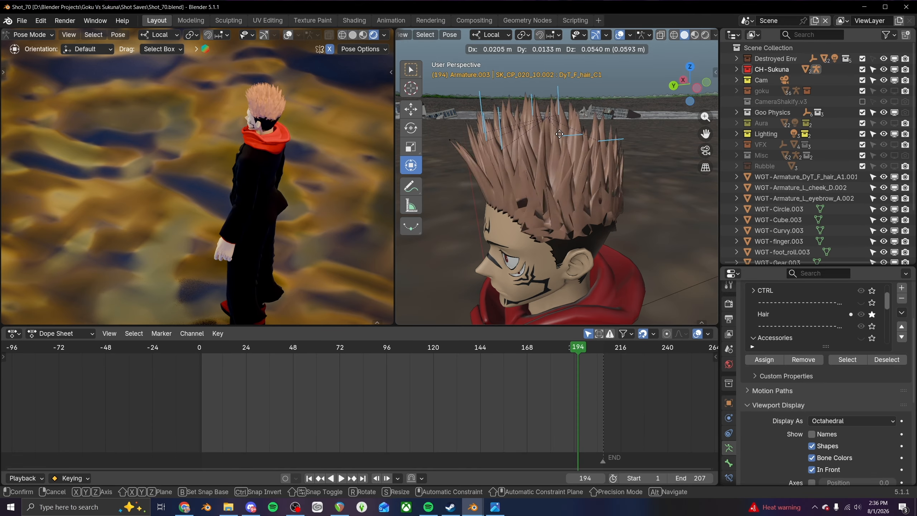
pyautogui.rightClick(545, 183)
pyautogui.moveTo(546, 183); pyautogui.dragTo(623, 165, button='middle')
pyautogui.scroll(5, 542, 198)
pyautogui.moveTo(573, 179); pyautogui.dragTo(569, 205, button='middle')
# - Go to frame 1, keyframe the hair bones there and turn on auto keying
pyautogui.click(202, 348)
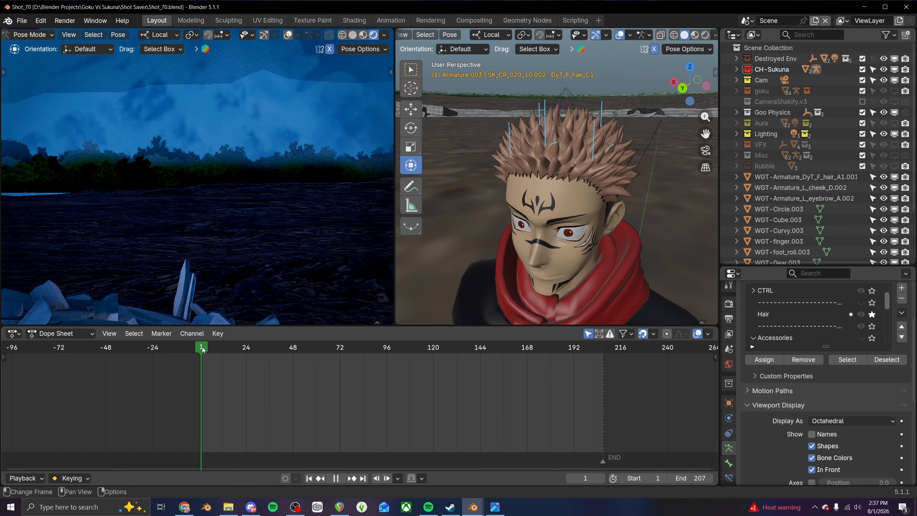
pyautogui.moveTo(202, 349)
pyautogui.mouseDown()
pyautogui.moveTo(278, 348)
pyautogui.moveTo(204, 353)
pyautogui.mouseUp()
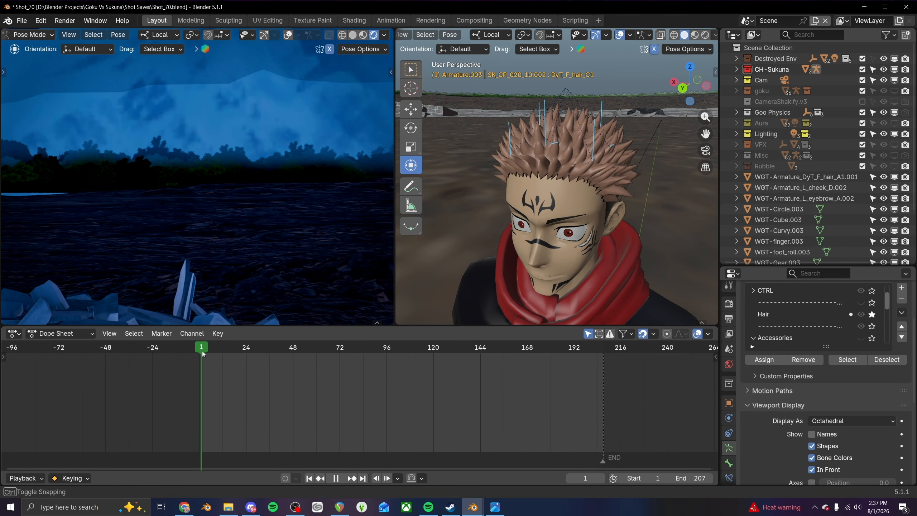
pyautogui.moveTo(203, 353); pyautogui.dragTo(202, 352)
pyautogui.moveTo(554, 252); pyautogui.dragTo(551, 221, button='middle')
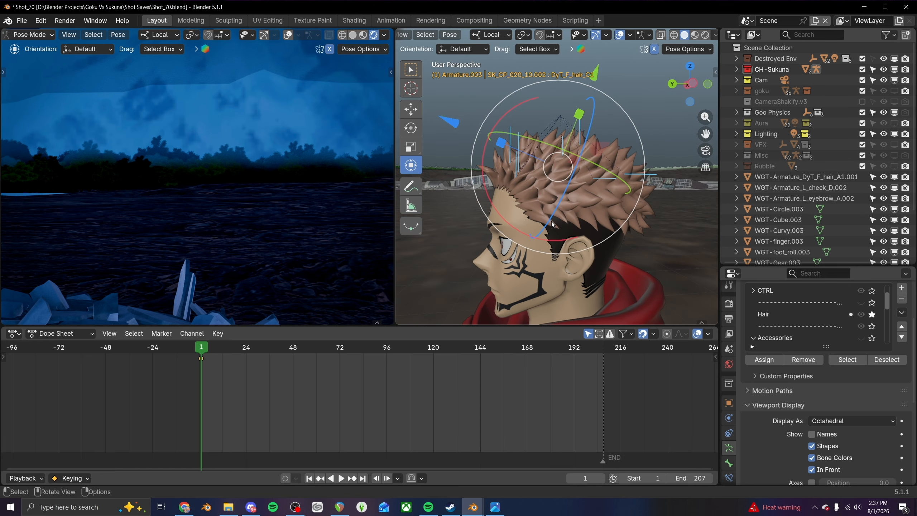
pyautogui.click(285, 477)
# - Trackball-rotate the hair bones while the animation plays to record wind-blown hair motion with auto keying
pyautogui.press('r')
pyautogui.press('r')
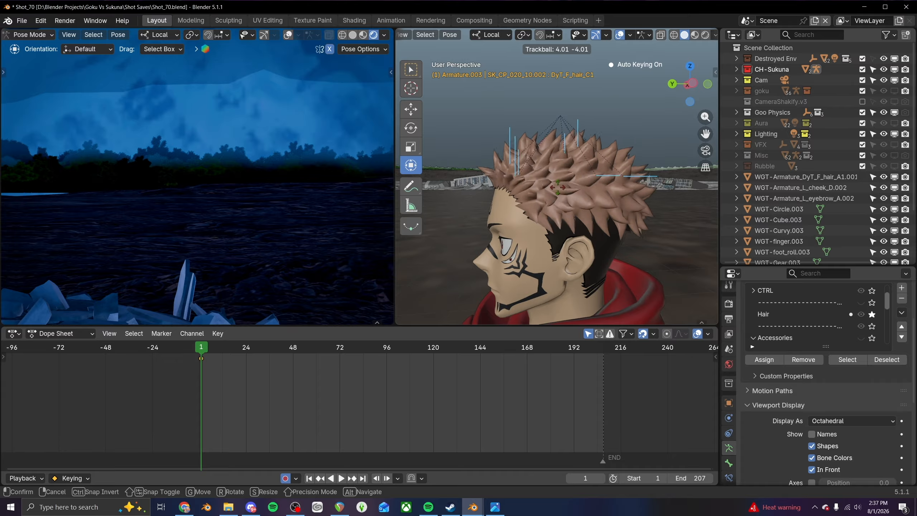
pyautogui.click(566, 187)
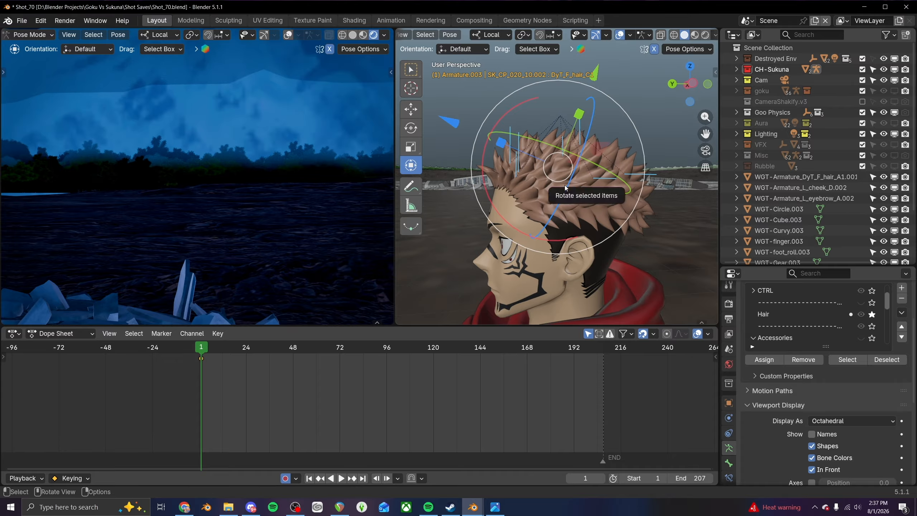
pyautogui.press('space')
pyautogui.press('r')
pyautogui.press('r')
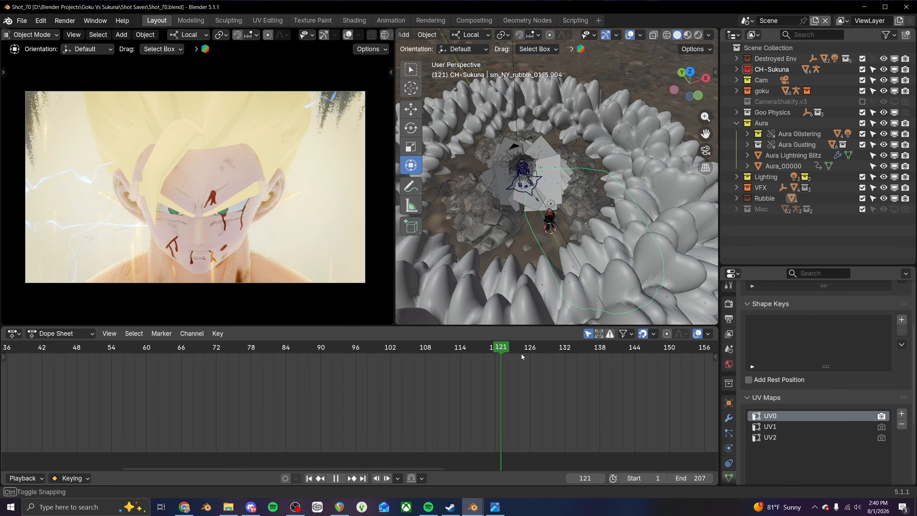
# - Scrub the shot around frames 121 to 130 and pick the aura around Goku for inspection
pyautogui.moveTo(552, 355); pyautogui.dragTo(521, 355)
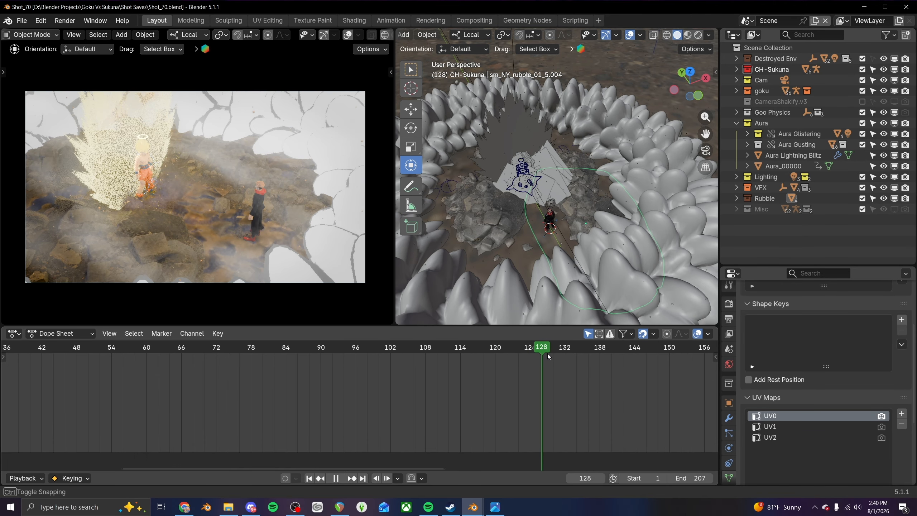
pyautogui.press('space')
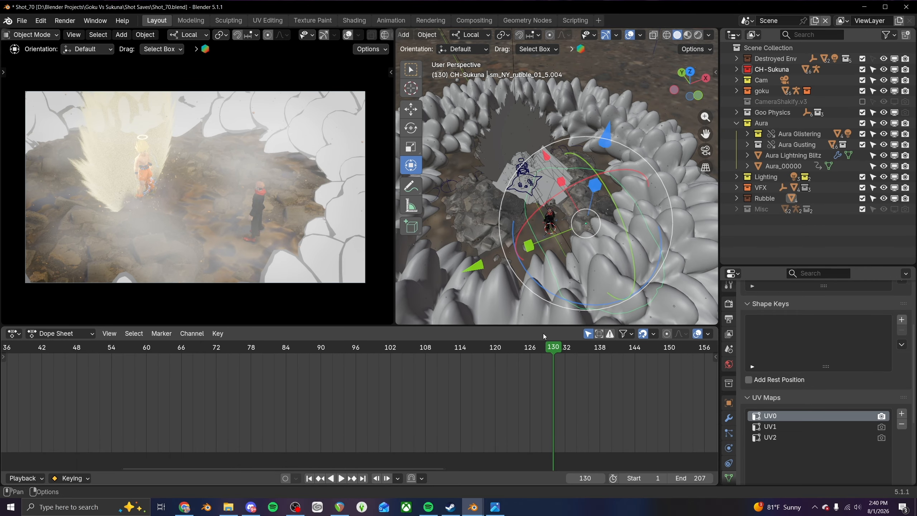
pyautogui.scroll(3, 520, 216)
pyautogui.keyDown('shift'); pyautogui.moveTo(501, 184); pyautogui.dragTo(557, 237, button='middle'); pyautogui.keyUp('shift')
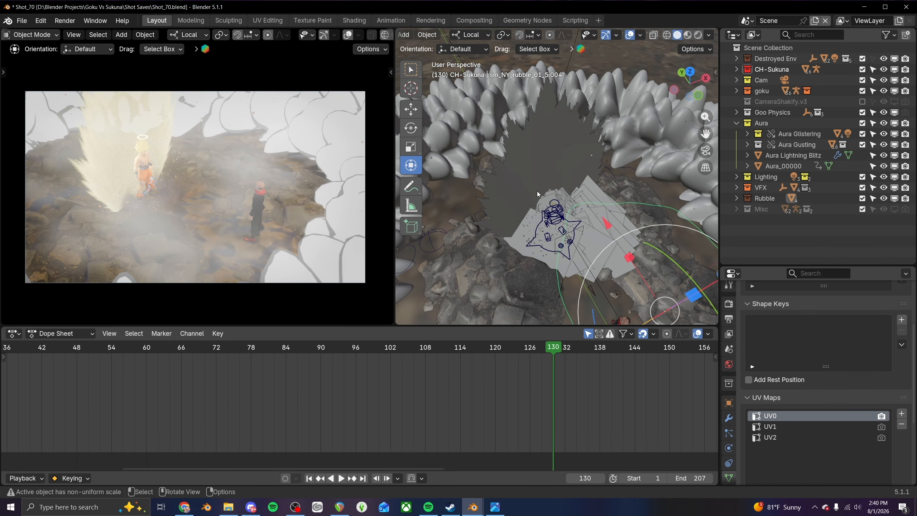
pyautogui.click(539, 184)
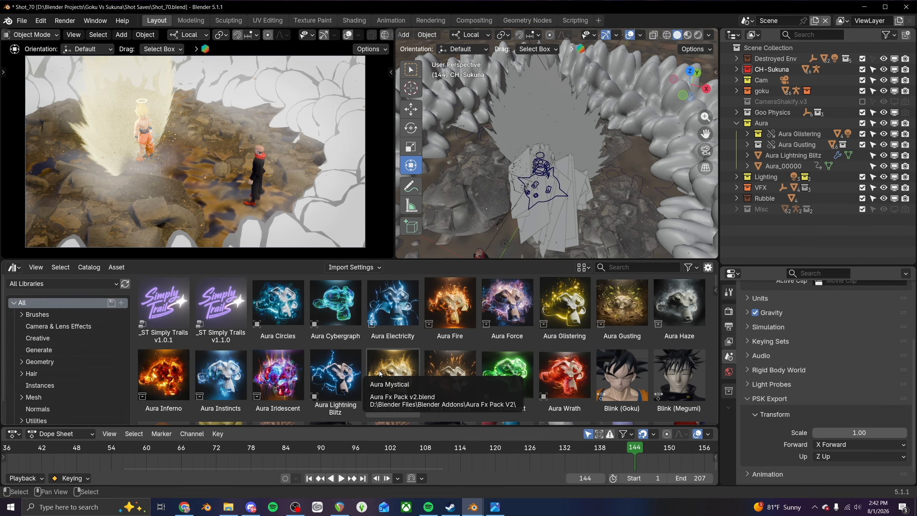
# - Browse the aura effects in the asset library and collapse the Aura collection
pyautogui.scroll(-1, 303, 364)
pyautogui.scroll(1, 304, 364)
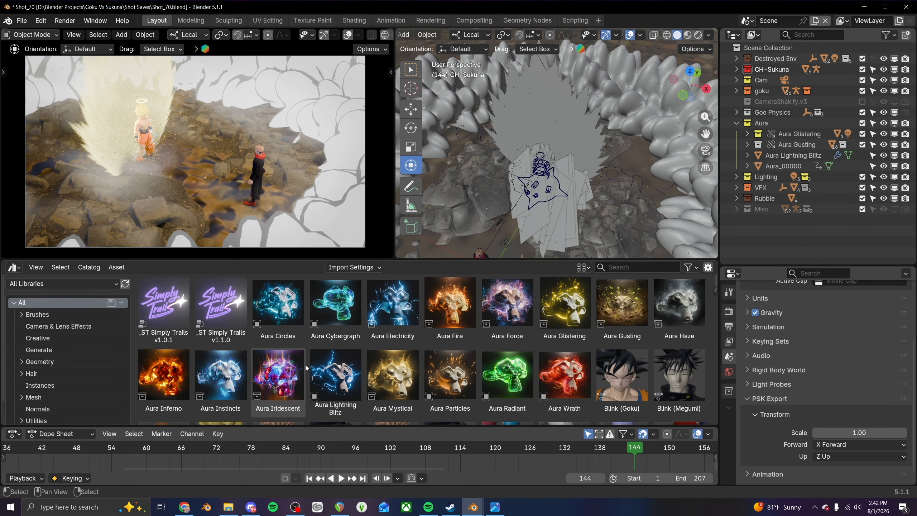
pyautogui.click(736, 124)
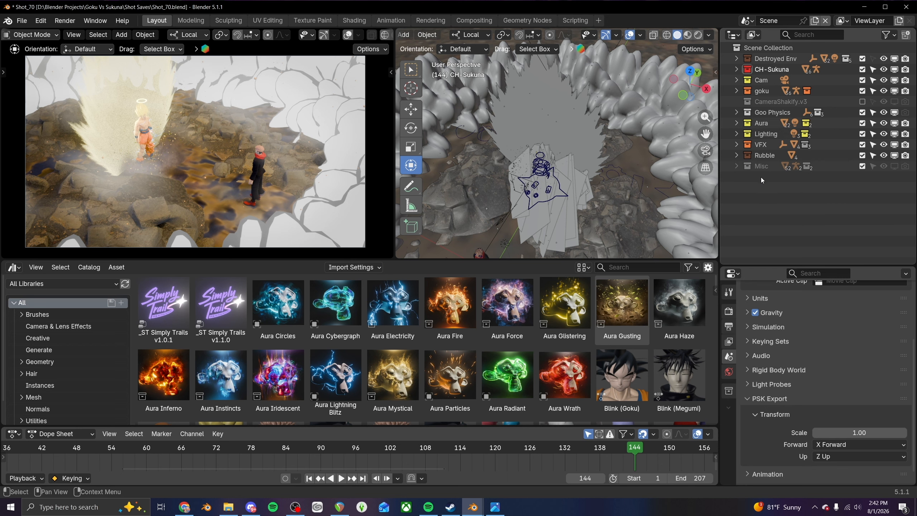
pyautogui.scroll(5, 506, 37)
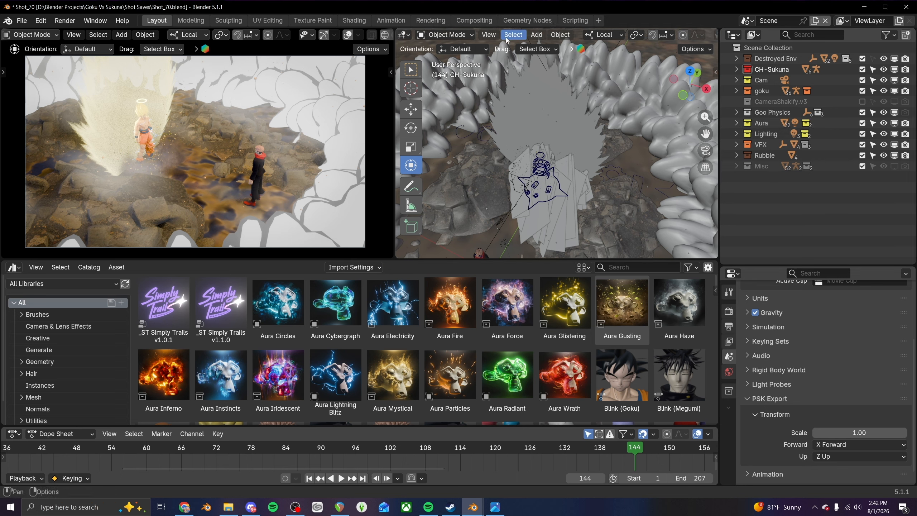
# - Hide the bones in the working viewport's overlays
pyautogui.moveTo(584, 190); pyautogui.dragTo(578, 144, button='middle')
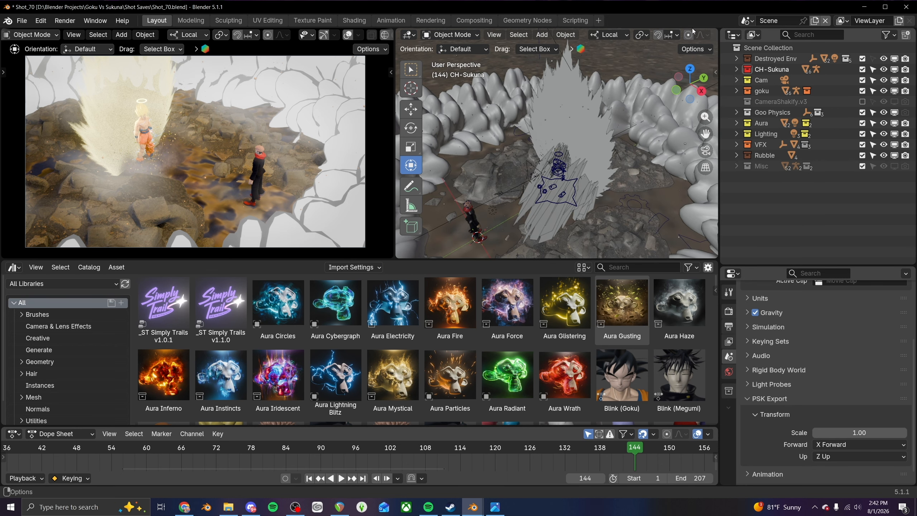
pyautogui.scroll(-5, 682, 33)
pyautogui.click(690, 35)
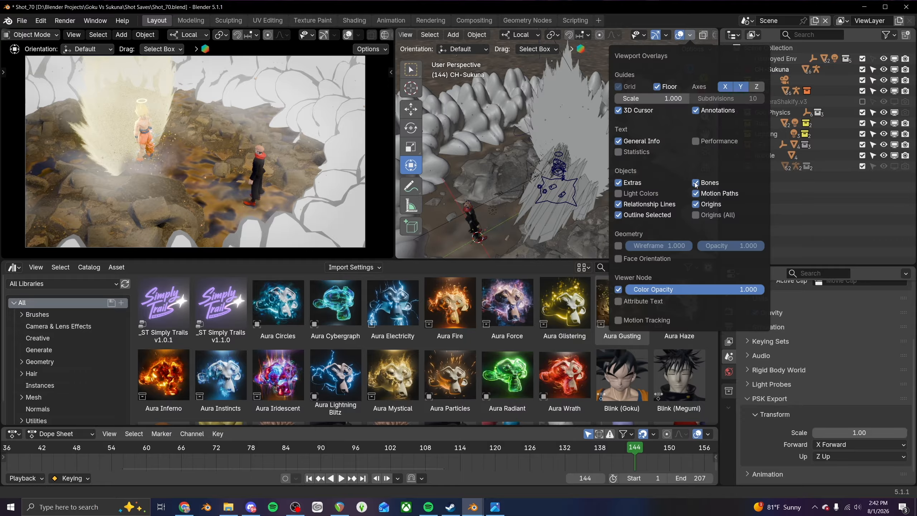
# - Scrub back to frame 80 and play the shot up to about frame 144 to review the aura around Goku
pyautogui.moveTo(151, 454); pyautogui.dragTo(263, 451)
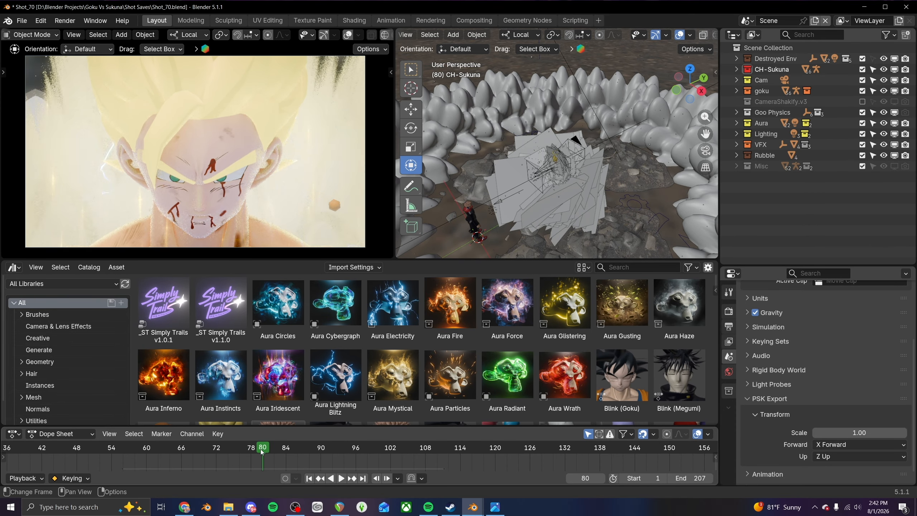
pyautogui.click(606, 453)
pyautogui.press('space')
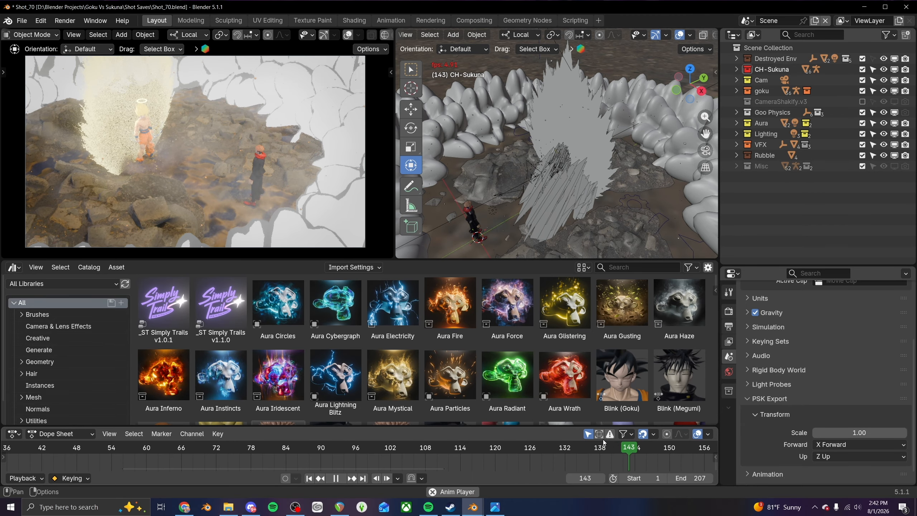
pyautogui.press('space')
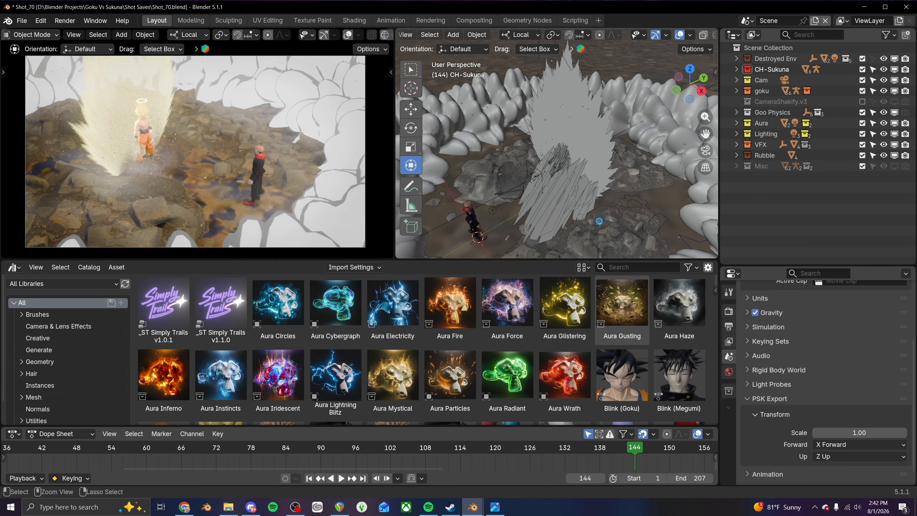
# - Add an icosphere, enlarge it and place it on the ground between Goku and Sukuna
pyautogui.moveTo(575, 212); pyautogui.dragTo(570, 213, button='middle')
pyautogui.hotkey('shift', 'a')
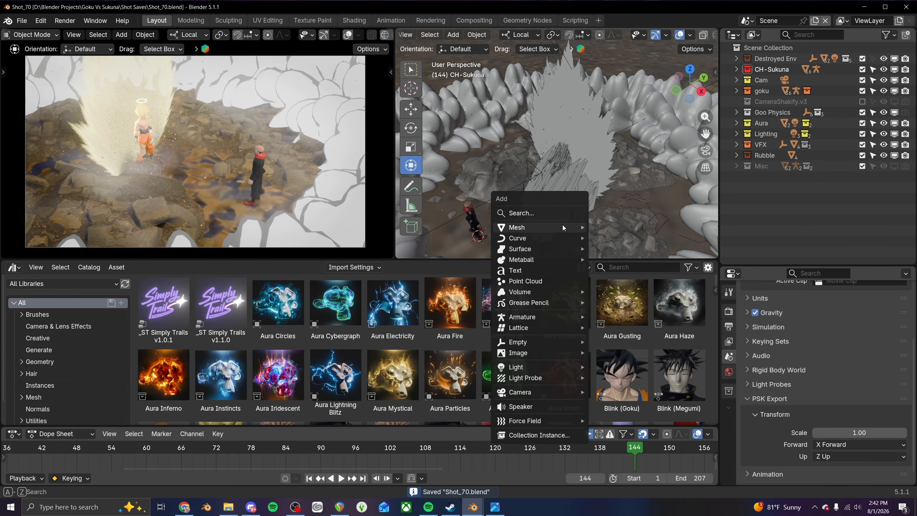
pyautogui.moveTo(563, 226)
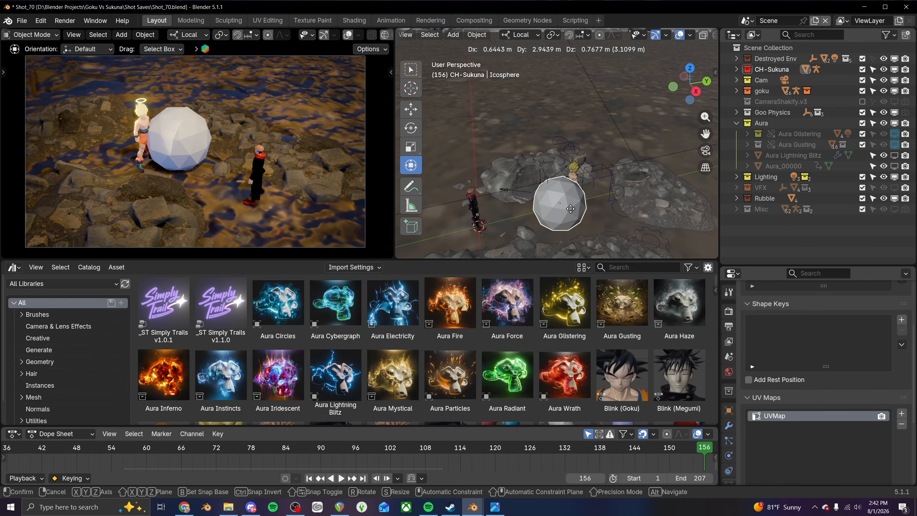
pyautogui.click(582, 212)
pyautogui.press('g')
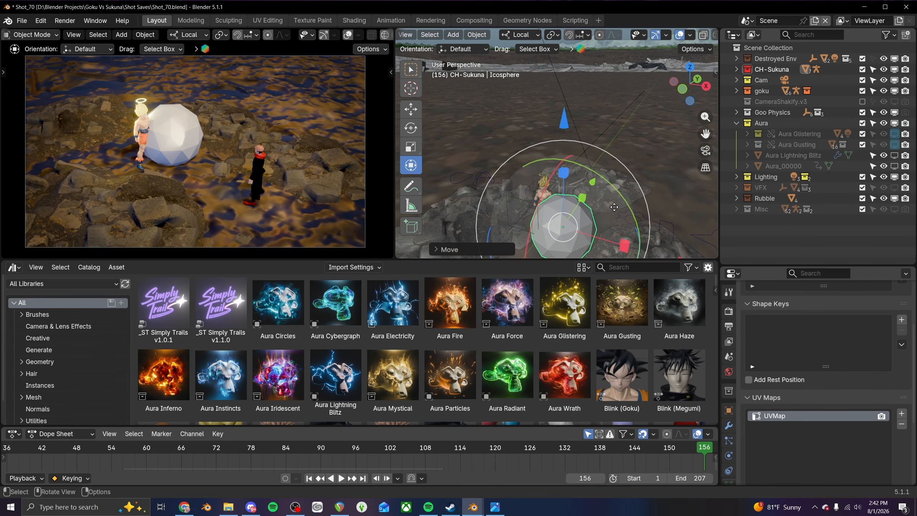
pyautogui.click(579, 221)
pyautogui.press('s')
pyautogui.click(624, 217)
pyautogui.moveTo(528, 235); pyautogui.dragTo(524, 181, button='middle')
pyautogui.press('g')
pyautogui.click(542, 186)
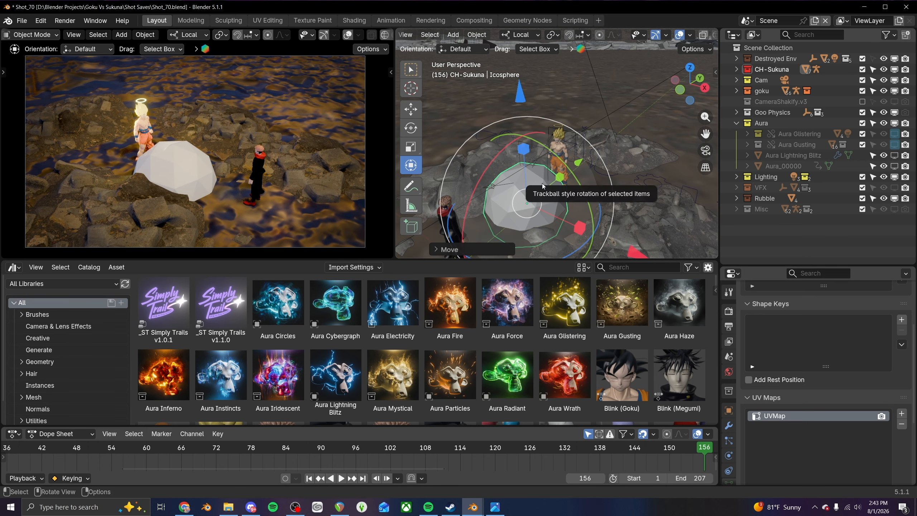
# - Hide the goku and CH-Sukuna collections in the viewport
pyautogui.click(883, 91)
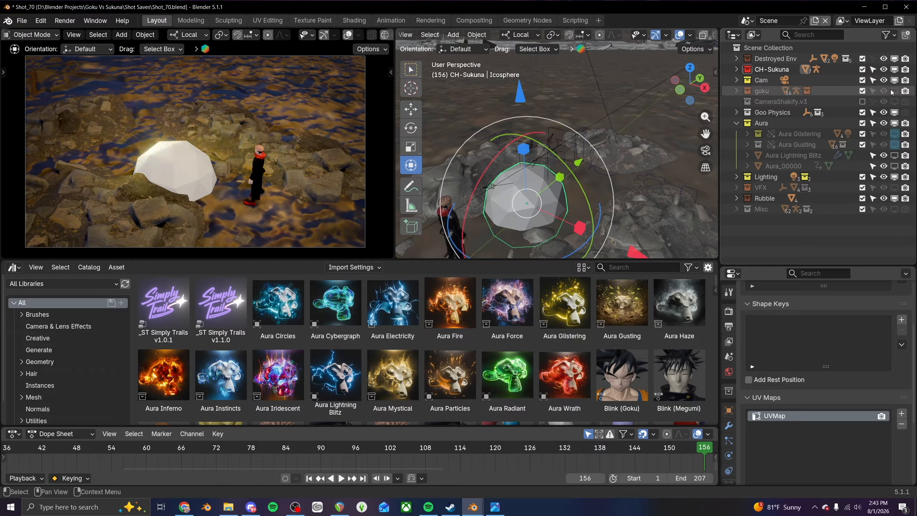
pyautogui.click(883, 70)
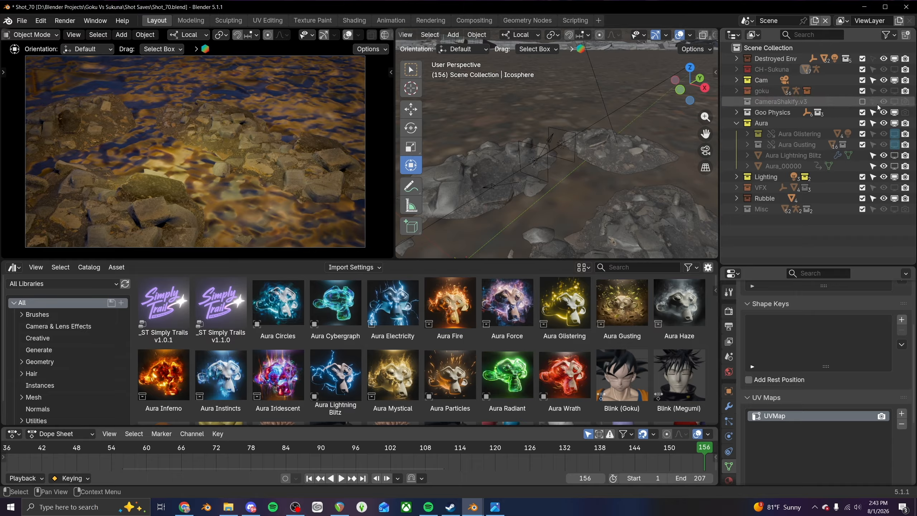
pyautogui.click(894, 91)
pyautogui.click(894, 91)
# - Filter the outliner by "ICO", move the Icosphere out of CH-Sukuna into the Scene Collection and clear the filter
pyautogui.click(813, 34)
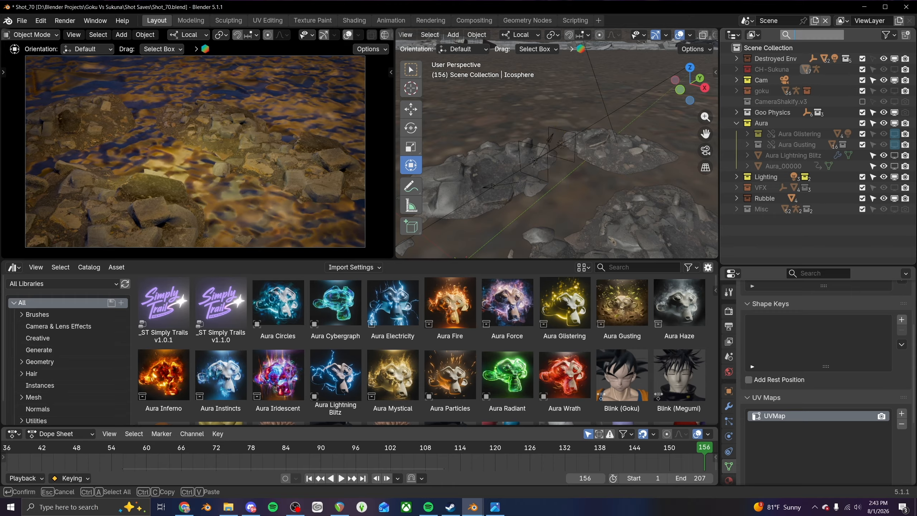
pyautogui.write('ICO')
pyautogui.press('Return')
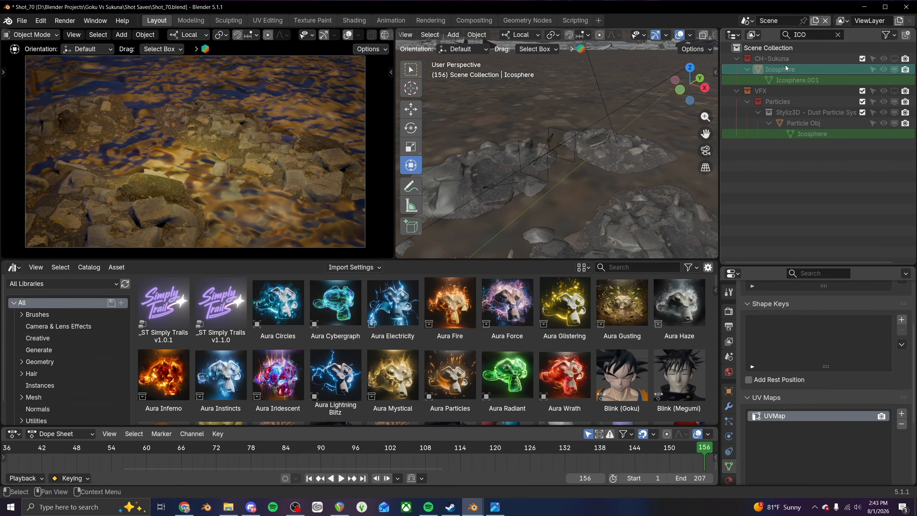
pyautogui.moveTo(783, 68); pyautogui.dragTo(780, 47)
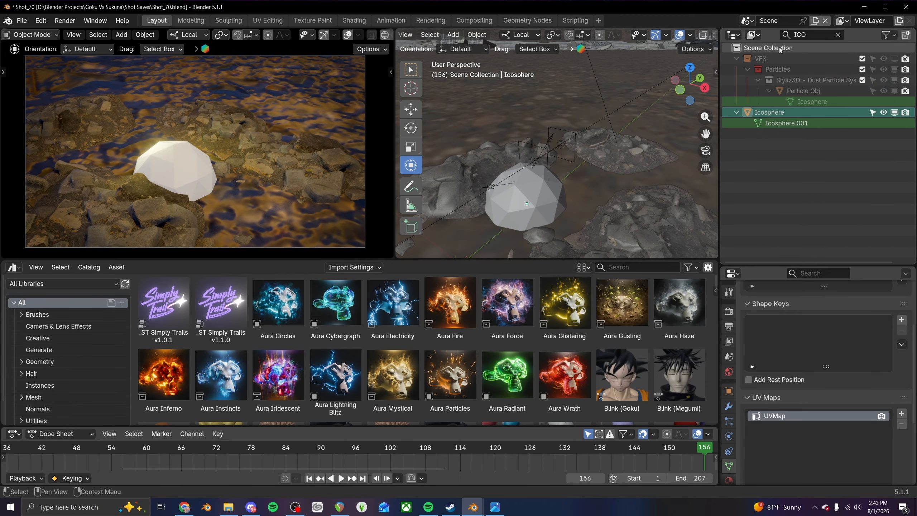
pyautogui.click(836, 35)
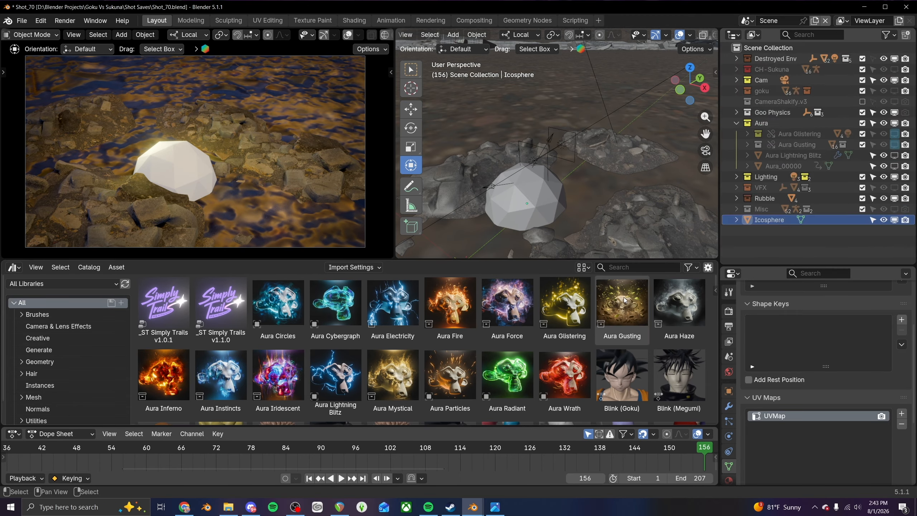
# - Place the Aura Gusting asset near the icosphere and make a library override of it
pyautogui.scroll(5, 537, 225)
pyautogui.moveTo(621, 301); pyautogui.dragTo(563, 161)
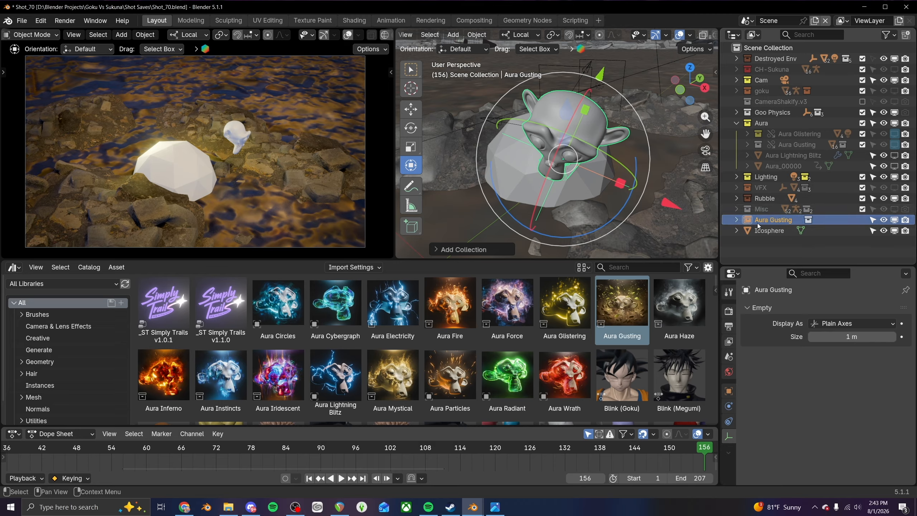
pyautogui.rightClick(768, 221)
pyautogui.moveTo(768, 221)
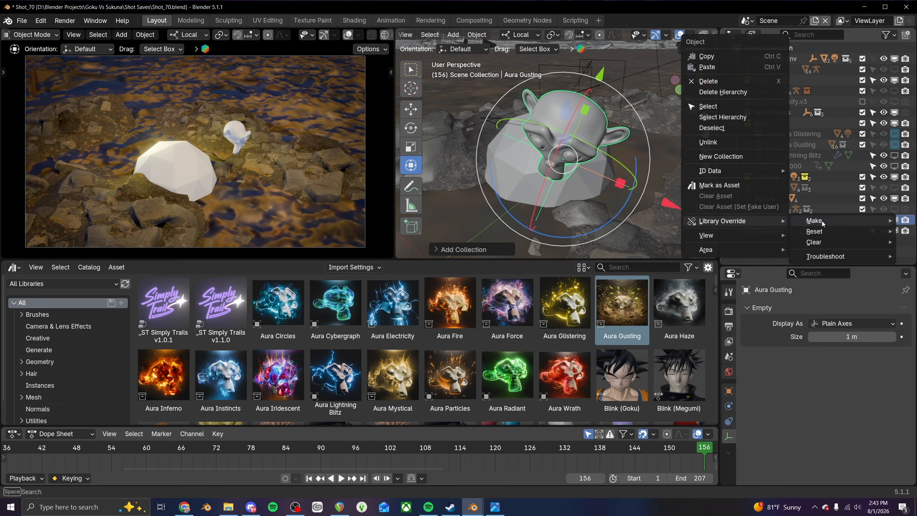
pyautogui.click(734, 244)
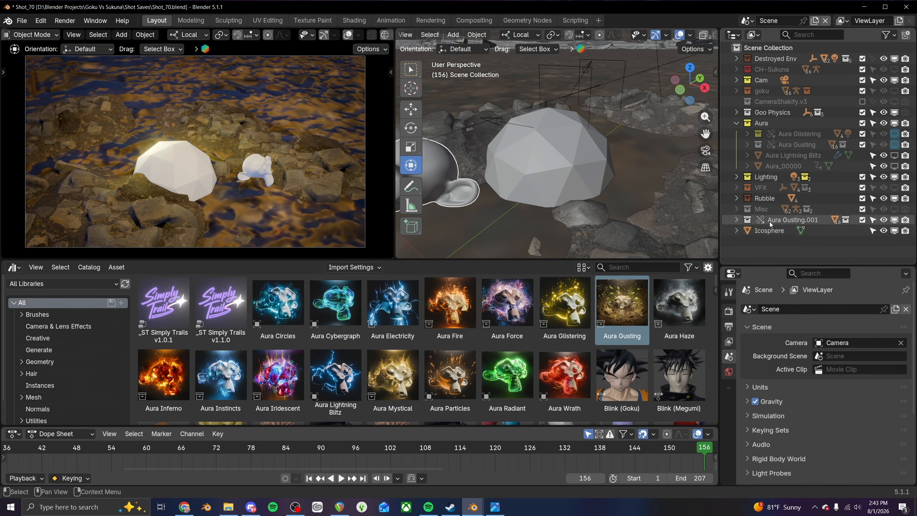
# - Make the contents of Aura Gusting.001, from Debris.001 through Suzanne 3.001, editable through a library override
pyautogui.click(737, 220)
pyautogui.scroll(-2, 792, 219)
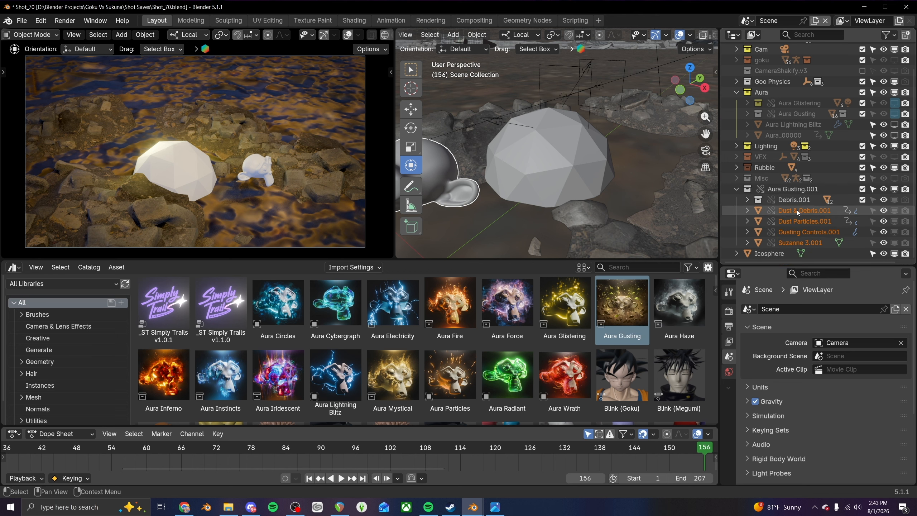
pyautogui.click(794, 201)
pyautogui.keyDown('shift'); pyautogui.click(794, 243); pyautogui.keyUp('shift')
pyautogui.rightClick(795, 224)
pyautogui.moveTo(761, 227)
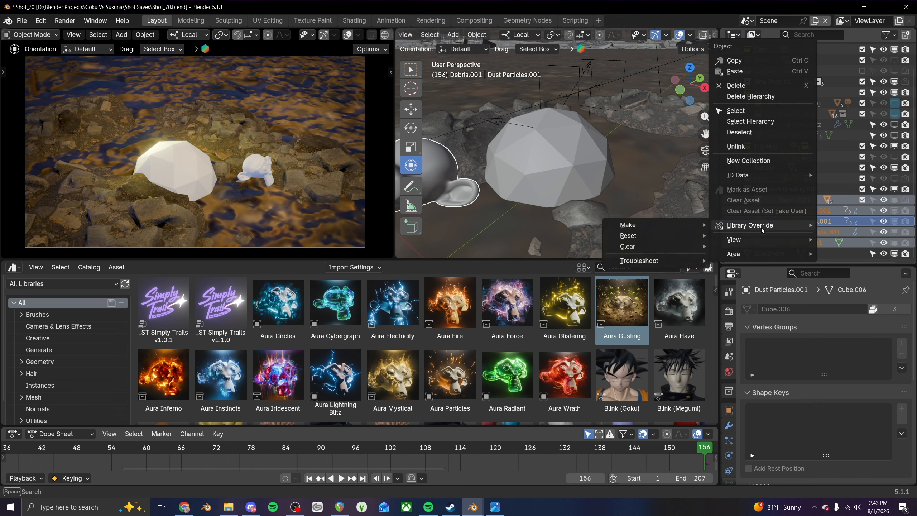
pyautogui.click(735, 245)
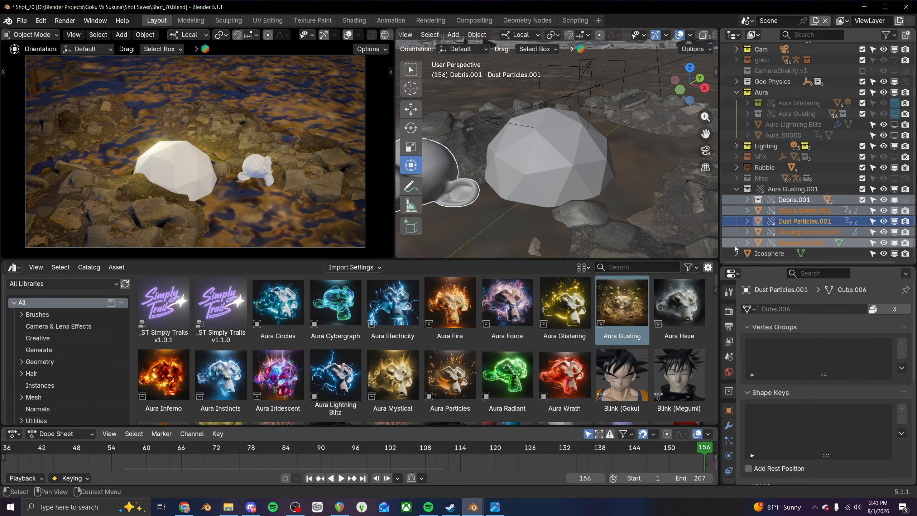
# - Disable Suzanne 3.001 in viewports and renders
pyautogui.click(795, 203)
pyautogui.click(795, 240)
pyautogui.click(895, 244)
pyautogui.click(905, 244)
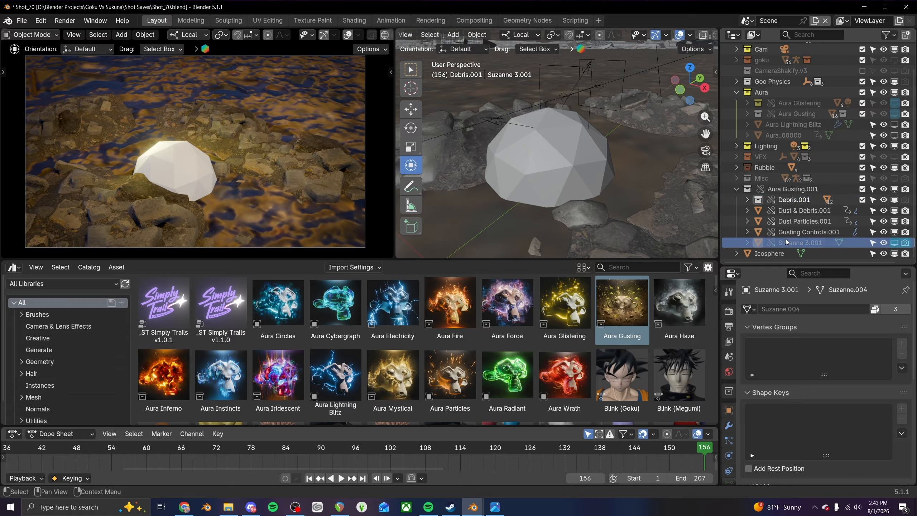
# - Set the End Frame of the Gusting Controls.001 modifier to 300
pyautogui.click(797, 233)
pyautogui.click(801, 222)
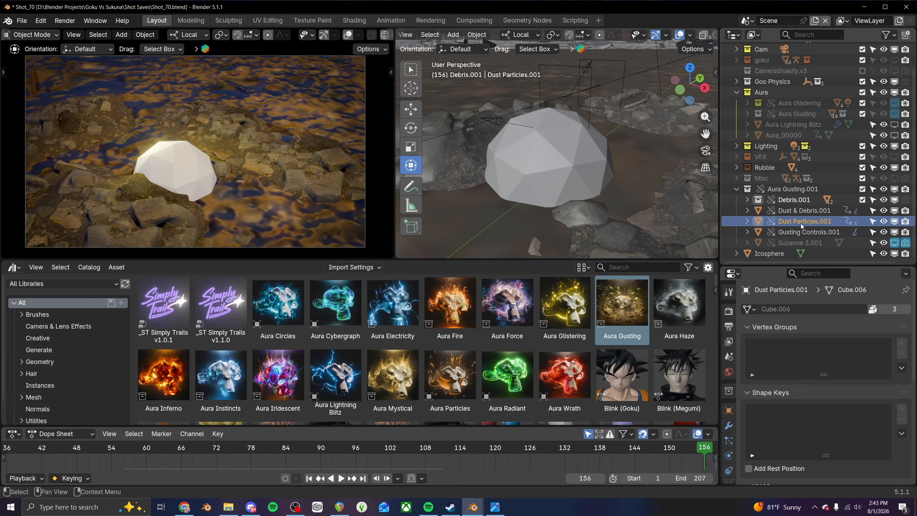
pyautogui.moveTo(542, 154); pyautogui.dragTo(567, 146, button='middle')
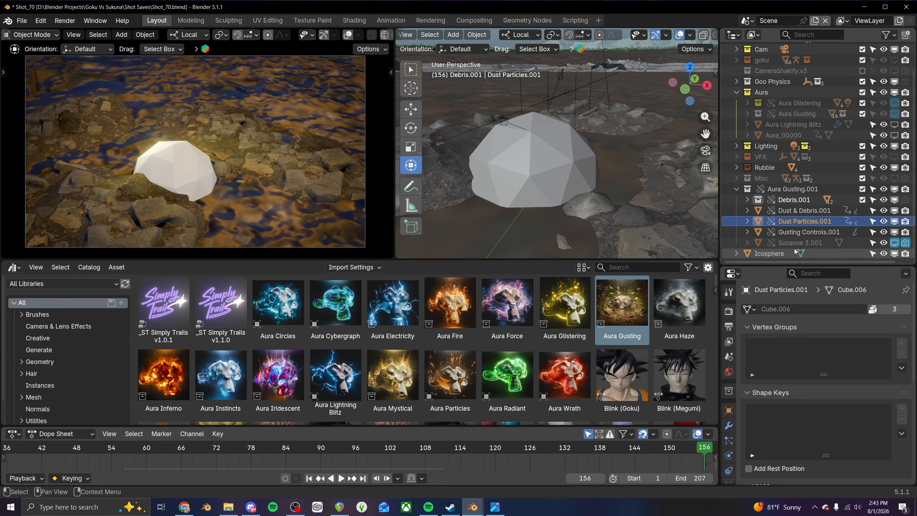
pyautogui.click(809, 232)
pyautogui.click(728, 427)
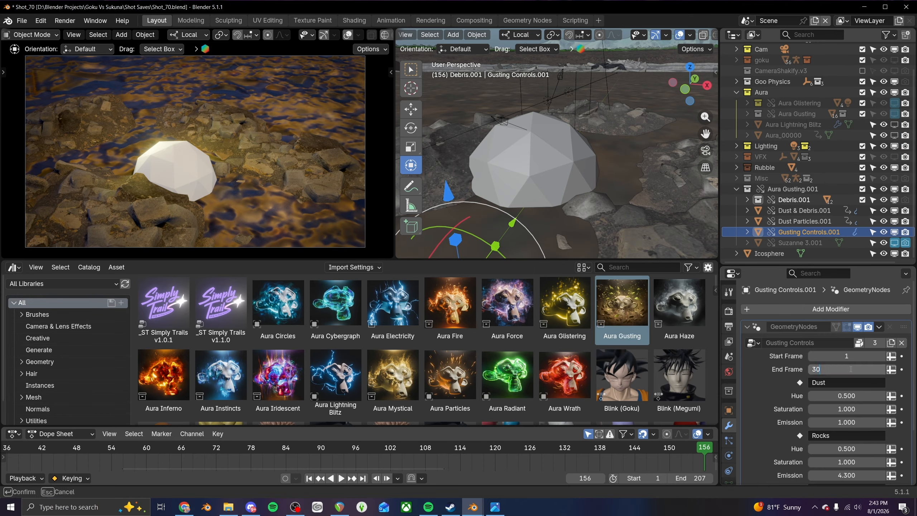
pyautogui.moveTo(529, 189); pyautogui.dragTo(502, 186, button='middle')
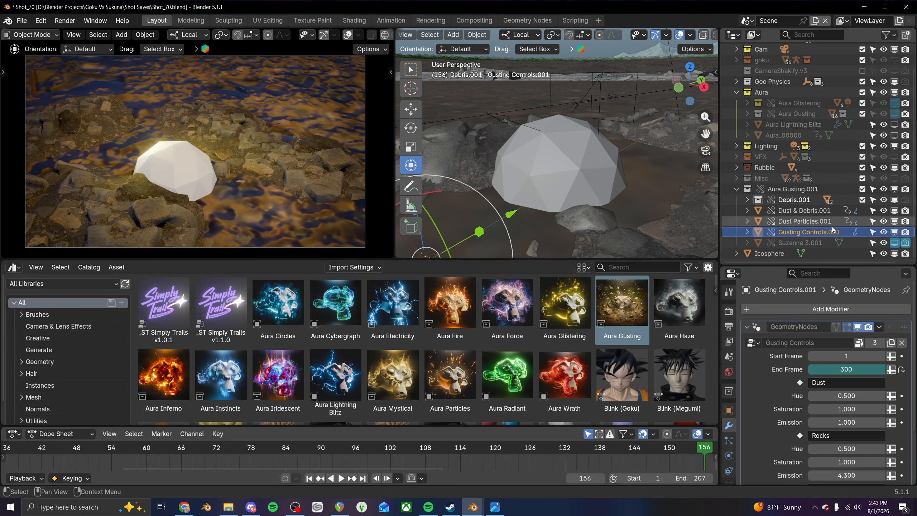
# - Clear the emitter of Dust Particles.001 and assign the Icosphere as the emitter of Dust & Debris.001
pyautogui.click(806, 224)
pyautogui.click(878, 369)
pyautogui.click(879, 370)
pyautogui.press('Escape')
pyautogui.click(804, 211)
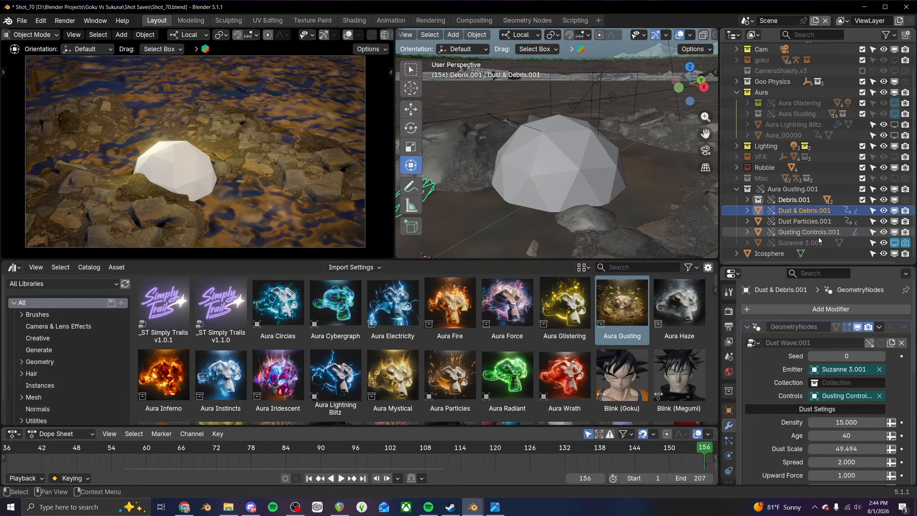
pyautogui.click(879, 370)
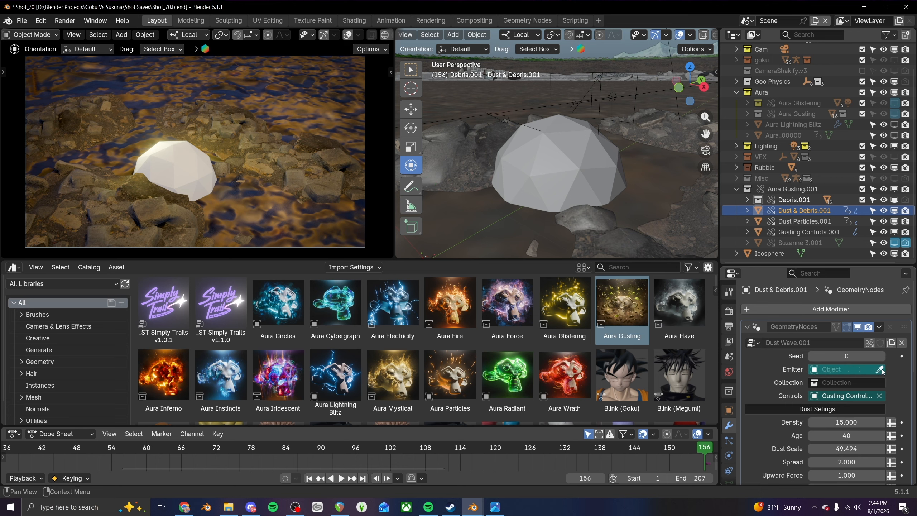
pyautogui.click(587, 163)
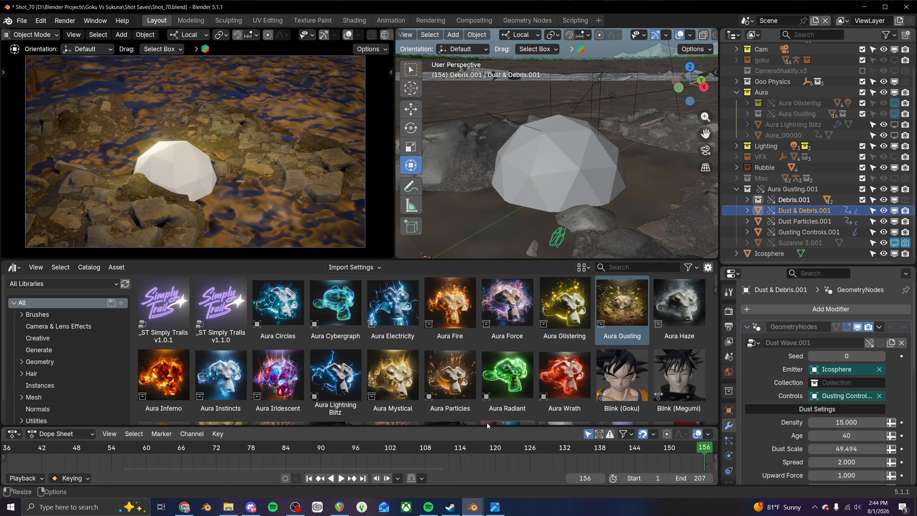
# - Scrub from the start of the shot to frame 146 and inspect the dust emitted around the icosphere
pyautogui.scroll(-6, 336, 458)
pyautogui.moveTo(148, 453); pyautogui.dragTo(274, 457, button='middle')
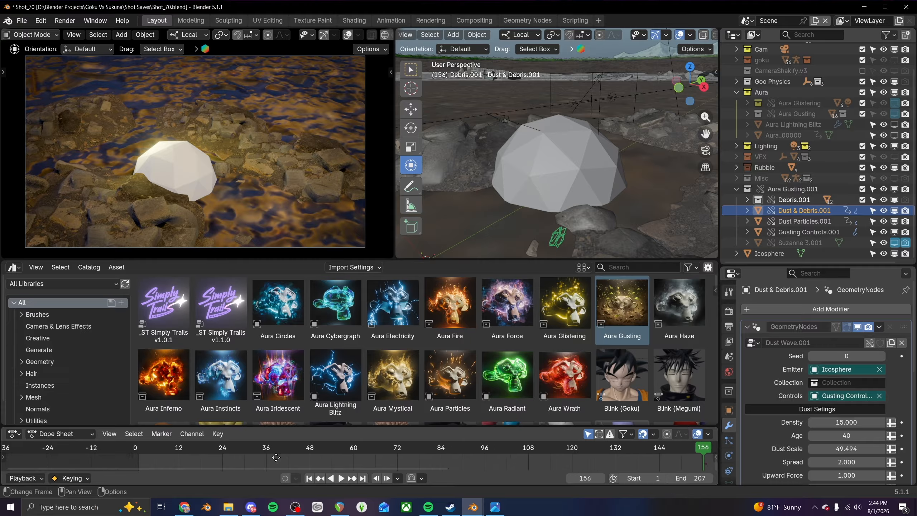
pyautogui.moveTo(141, 449); pyautogui.dragTo(665, 435)
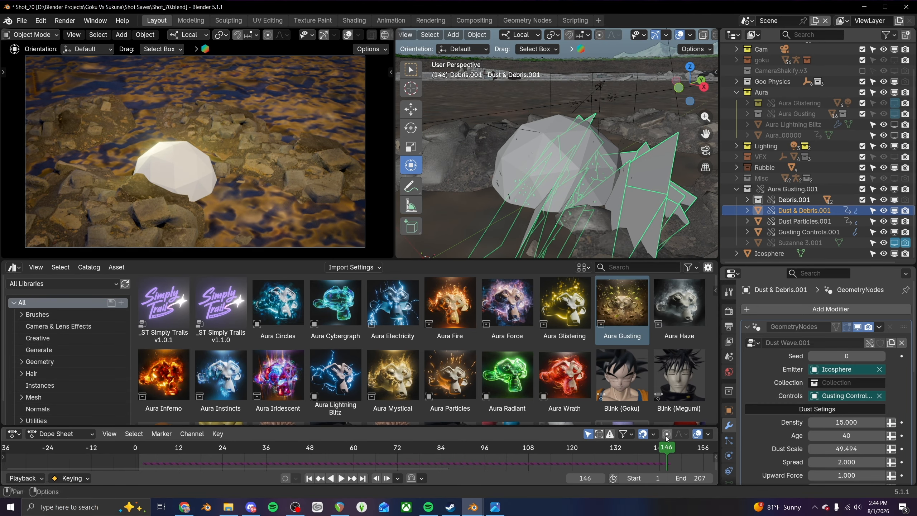
pyautogui.moveTo(573, 202); pyautogui.dragTo(502, 155, button='middle')
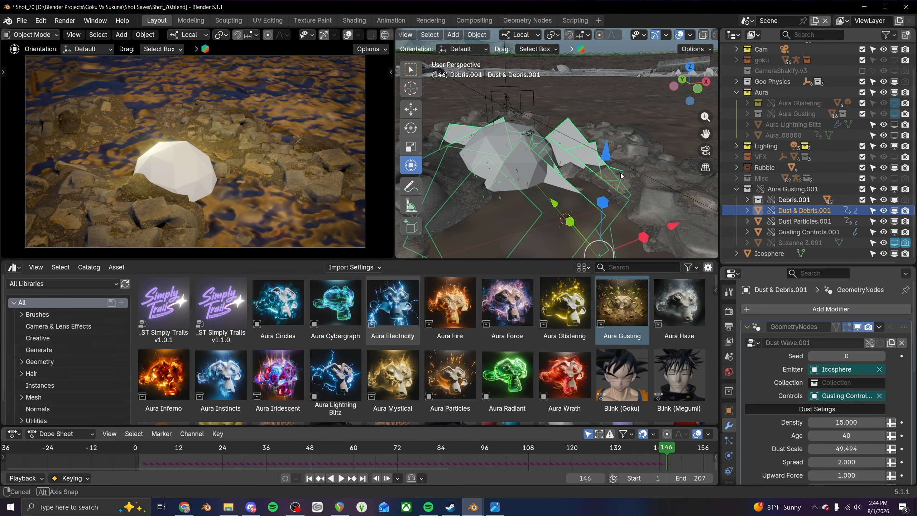
# - Move the Icosphere up so it sits above the ground
pyautogui.moveTo(676, 456); pyautogui.dragTo(569, 451, button='middle')
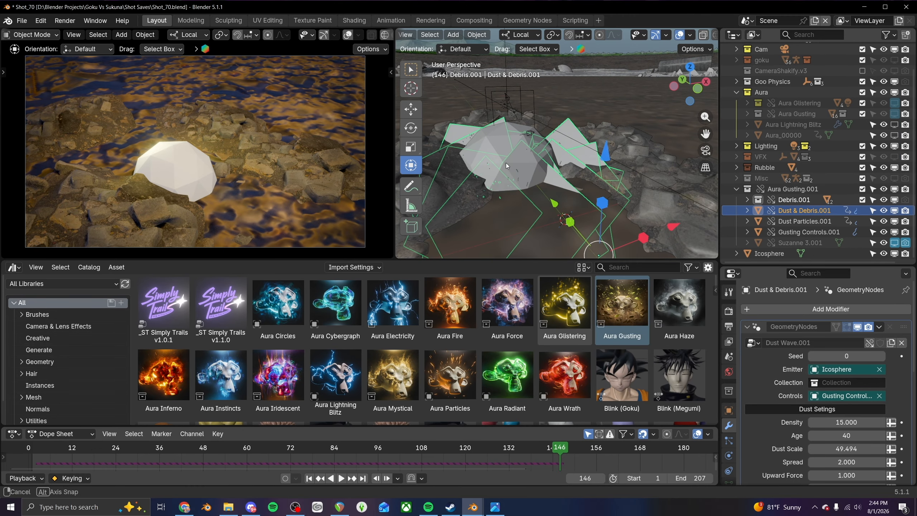
pyautogui.moveTo(580, 135); pyautogui.dragTo(555, 131, button='middle')
pyautogui.click(550, 131)
pyautogui.press('g')
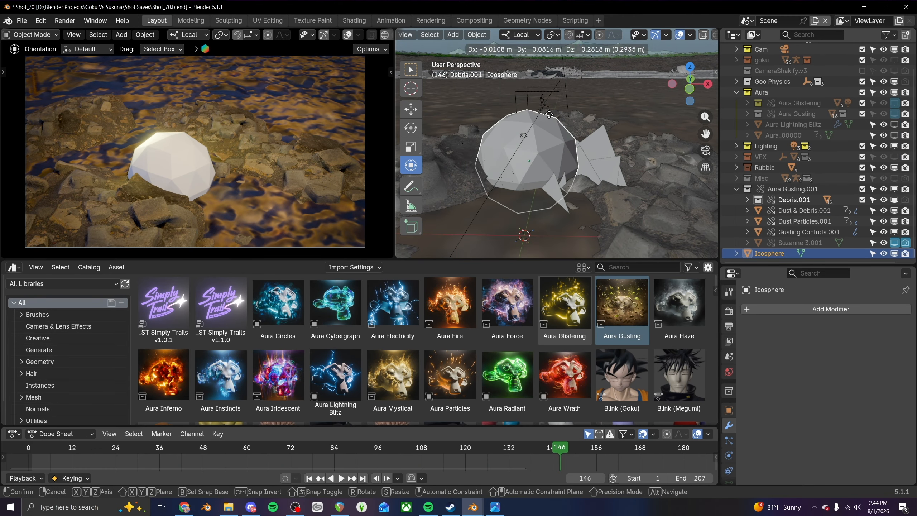
pyautogui.click(552, 76)
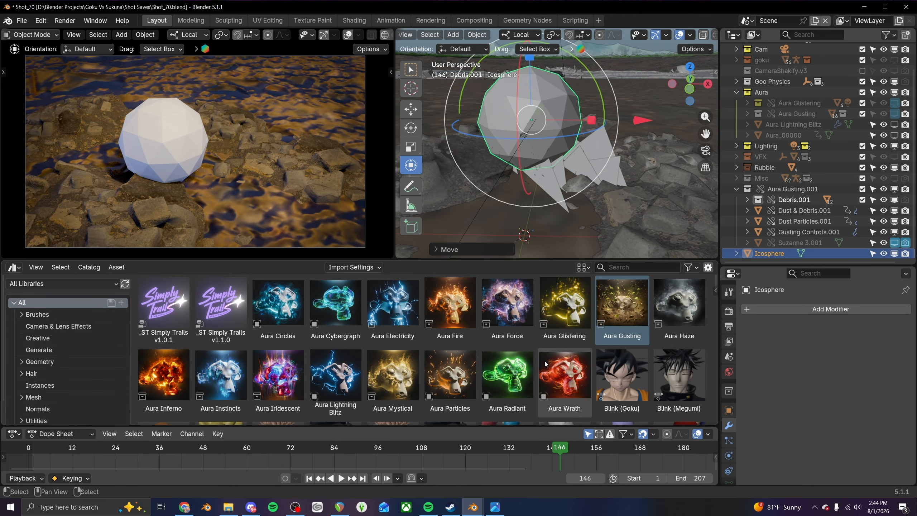
# - Play and scrub the shot from frame 146 to frame 181 to examine the dust emitted around the Icosphere
pyautogui.moveTo(483, 448); pyautogui.dragTo(484, 447)
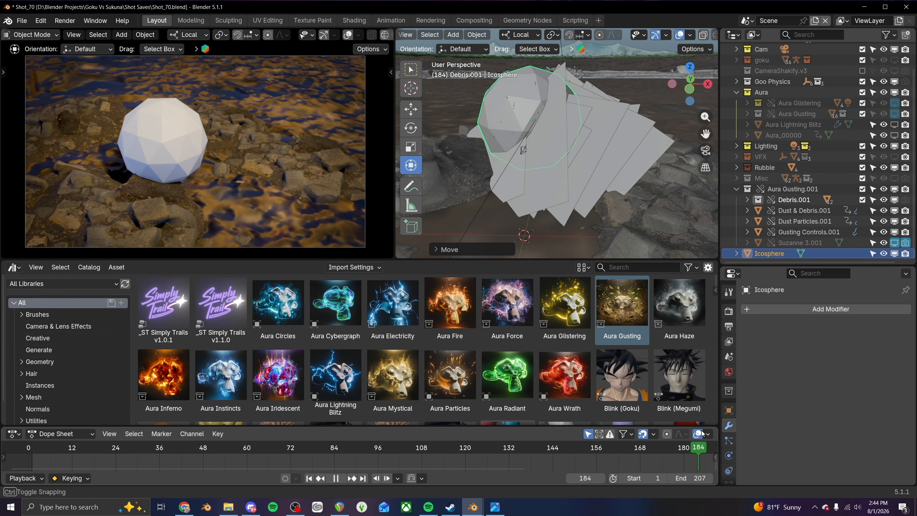
pyautogui.moveTo(688, 427); pyautogui.dragTo(686, 431)
pyautogui.scroll(-6, 667, 455)
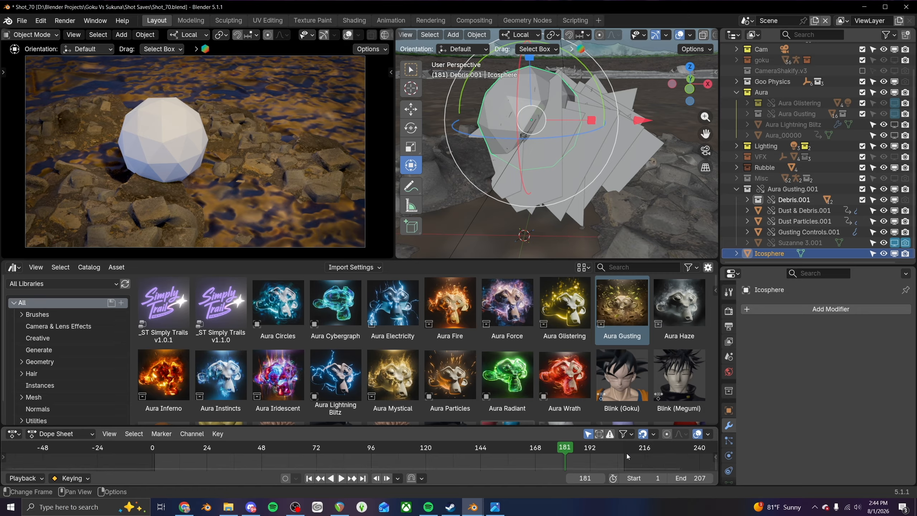
pyautogui.keyDown('ctrl'); pyautogui.scroll(-5, 477, 453); pyautogui.keyUp('ctrl')
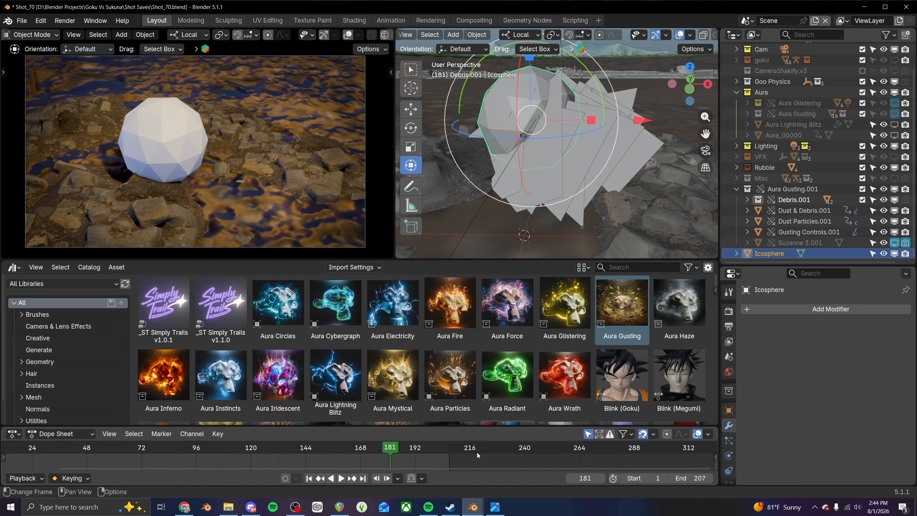
# - Turn off the Icosphere's camera and shadow ray visibility so it does not appear in the render
pyautogui.click(728, 410)
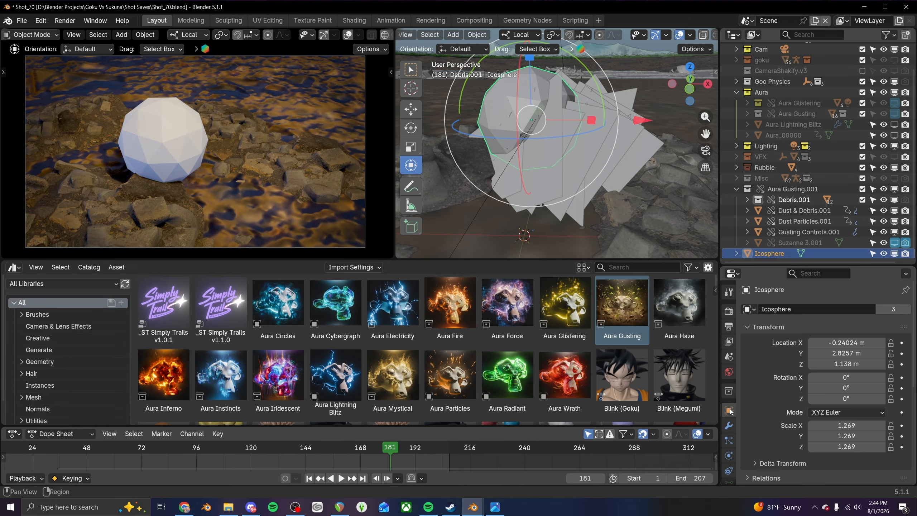
pyautogui.scroll(-6, 777, 394)
pyautogui.click(750, 452)
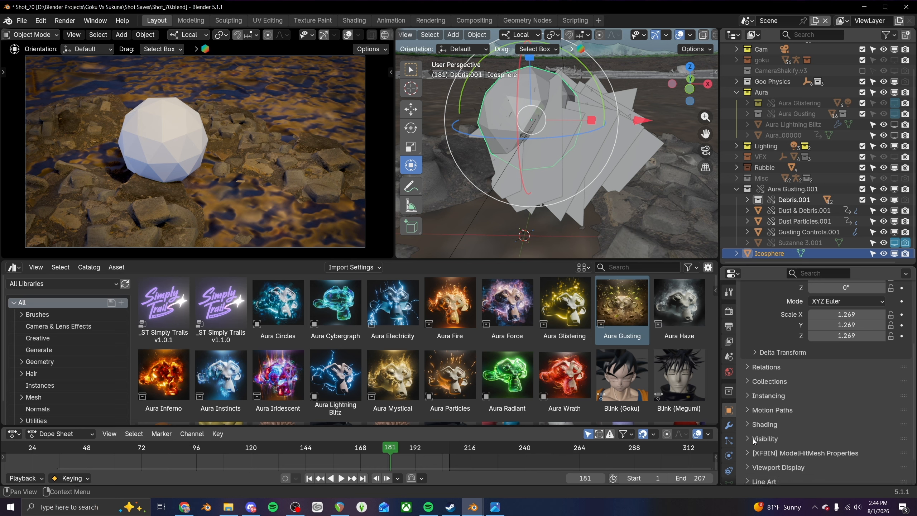
pyautogui.click(753, 438)
pyautogui.scroll(-5, 753, 438)
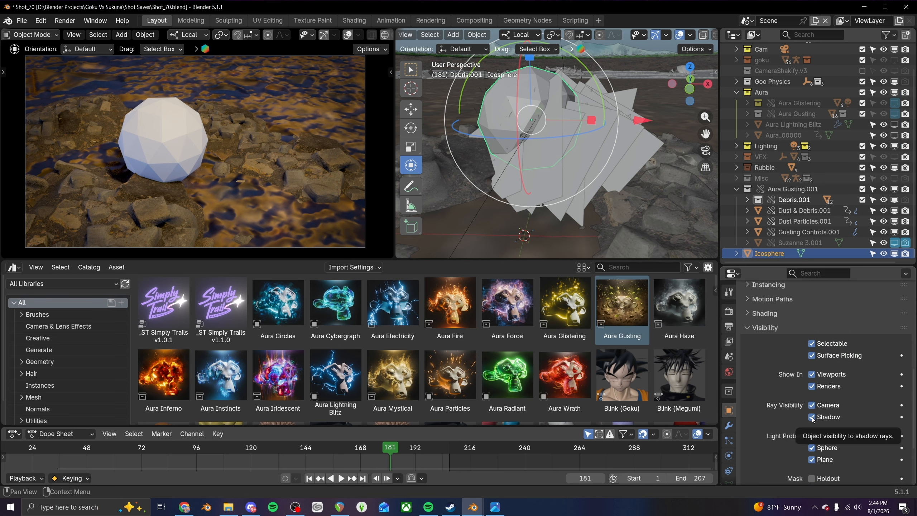
pyautogui.click(812, 417)
pyautogui.click(814, 407)
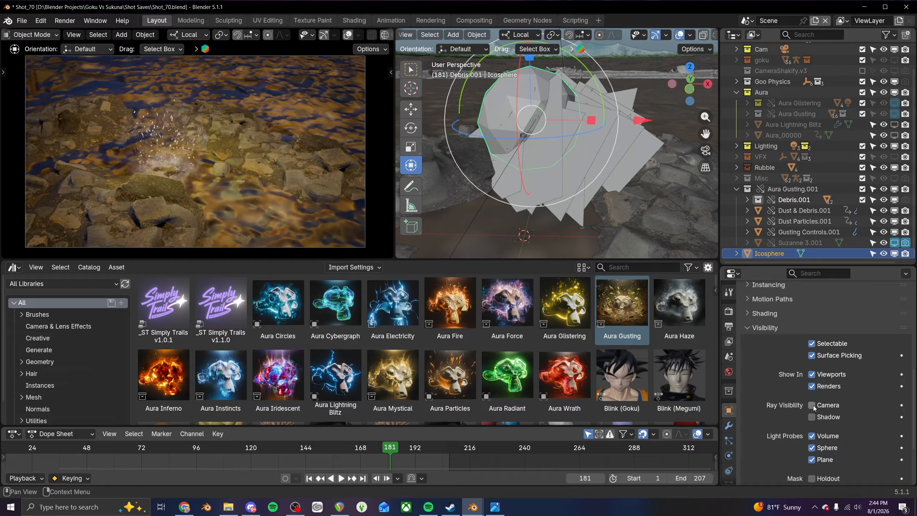
# - Replay the shot from around frame 150 and scale the Icosphere up to roughly twice its size
pyautogui.moveTo(389, 449); pyautogui.dragTo(314, 444)
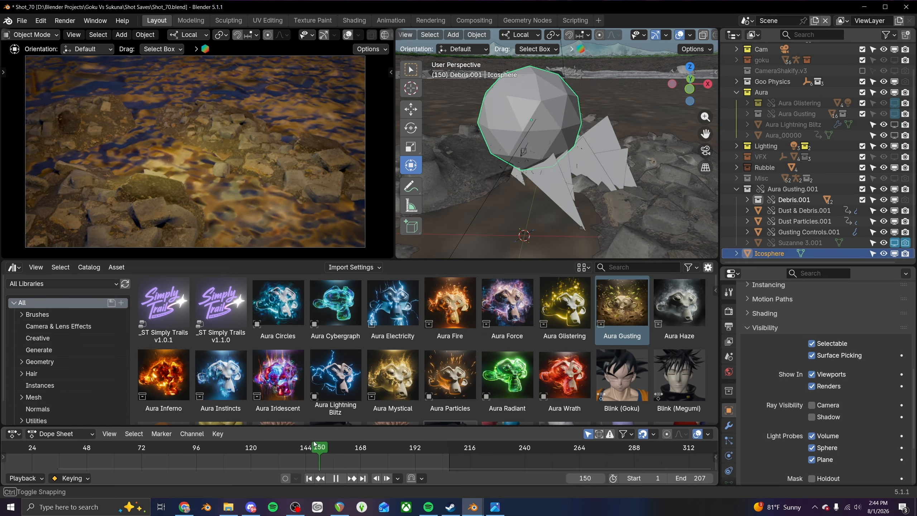
pyautogui.press('space')
pyautogui.press('s')
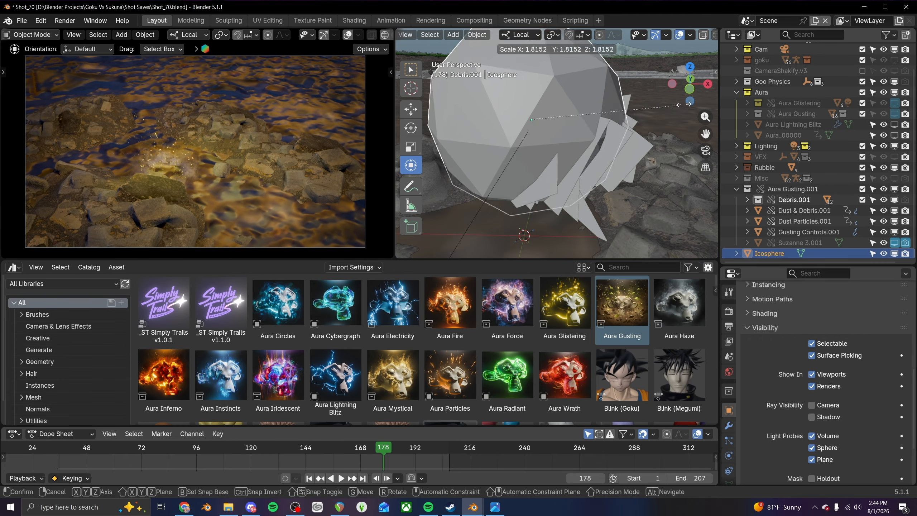
pyautogui.click(712, 111)
# - Scrub to frame 192 and examine the emitted dust up close in the camera view and around the Icosphere
pyautogui.moveTo(320, 445); pyautogui.dragTo(416, 435)
pyautogui.scroll(3, 201, 195)
pyautogui.keyDown('shift'); pyautogui.moveTo(183, 192); pyautogui.dragTo(240, 187, button='middle'); pyautogui.keyUp('shift')
pyautogui.scroll(-3, 506, 149)
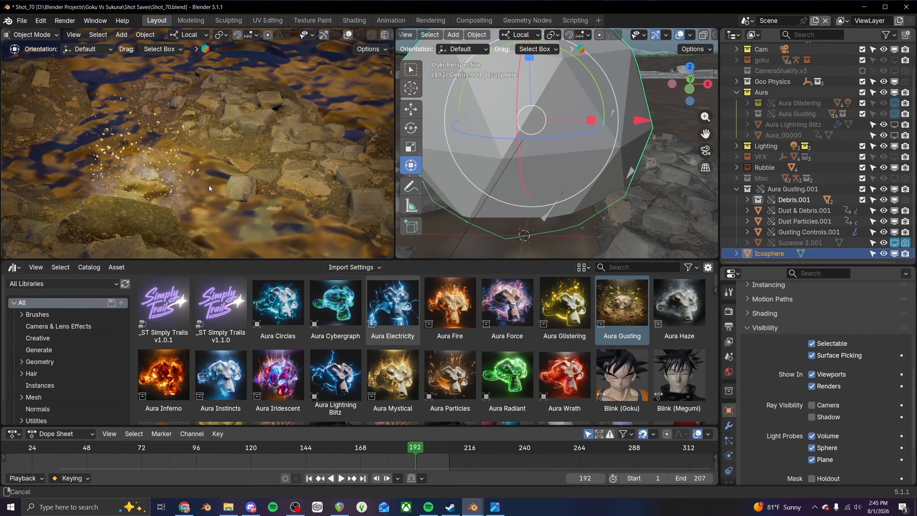
pyautogui.scroll(-1, 534, 137)
pyautogui.moveTo(535, 137); pyautogui.dragTo(539, 148, button='middle')
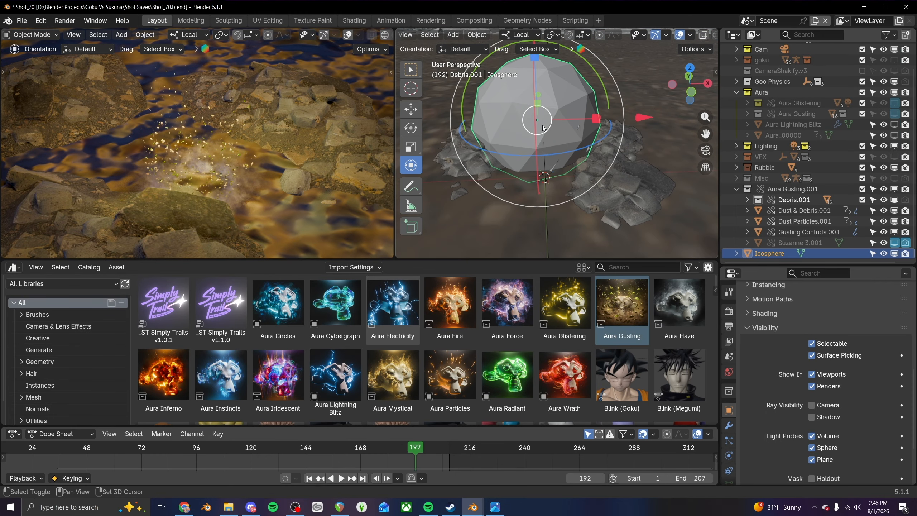
pyautogui.keyDown('shift'); pyautogui.moveTo(539, 149); pyautogui.dragTo(545, 188, button='middle'); pyautogui.keyUp('shift')
# - Review the Gusting Controls.001 settings, try a higher dust Density on Dust & Debris.001, and undo the change
pyautogui.click(854, 232)
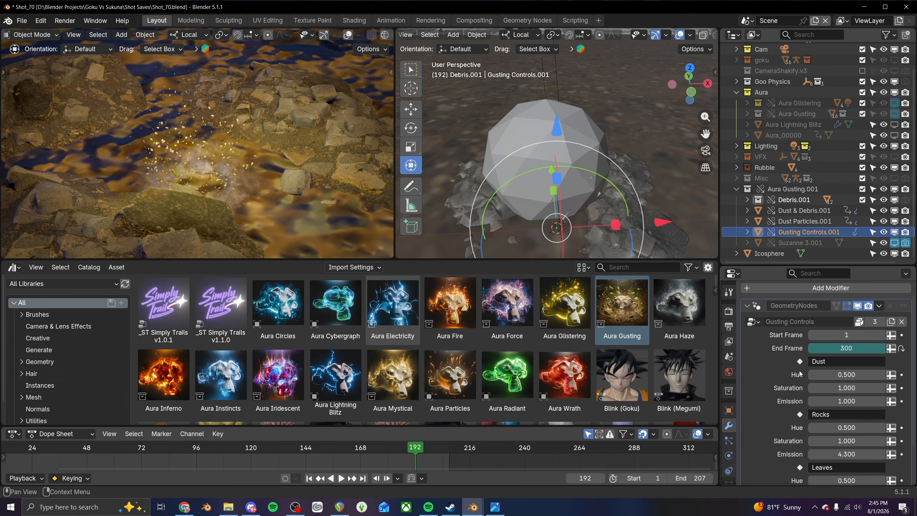
pyautogui.scroll(-3, 800, 372)
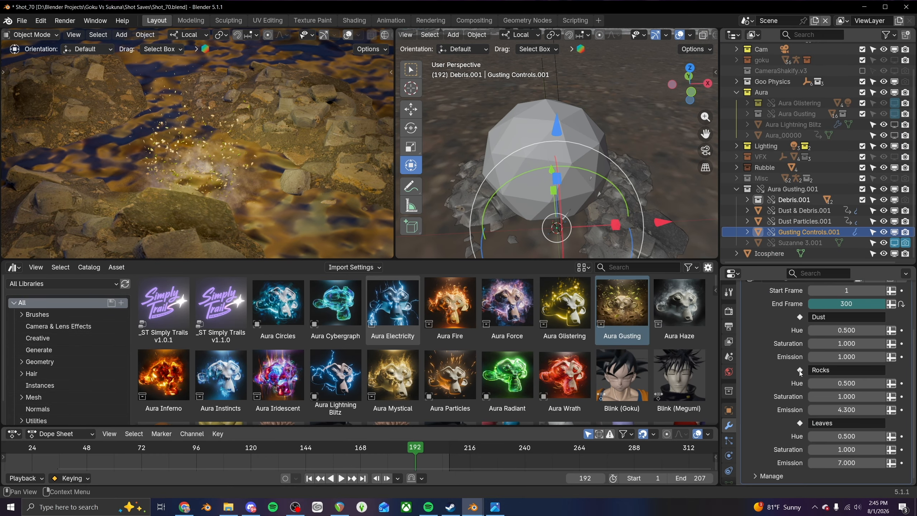
pyautogui.click(803, 213)
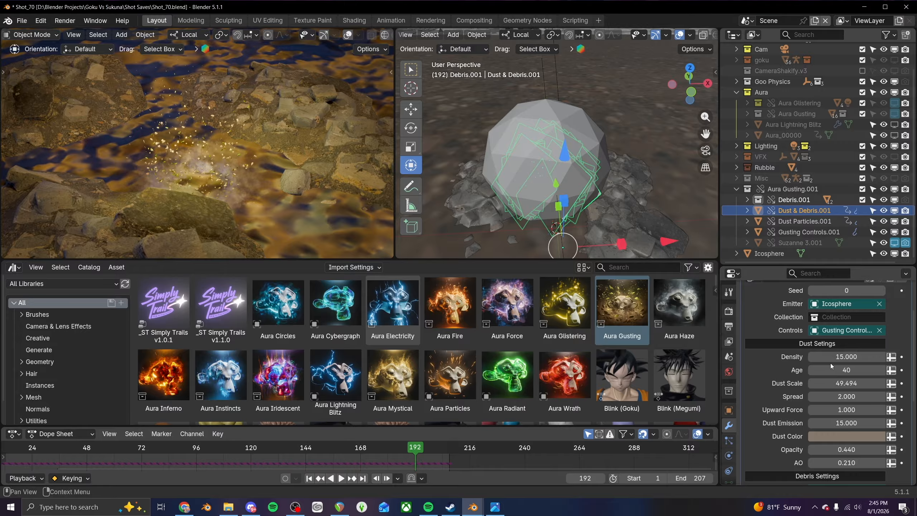
pyautogui.moveTo(831, 357); pyautogui.dragTo(831, 357)
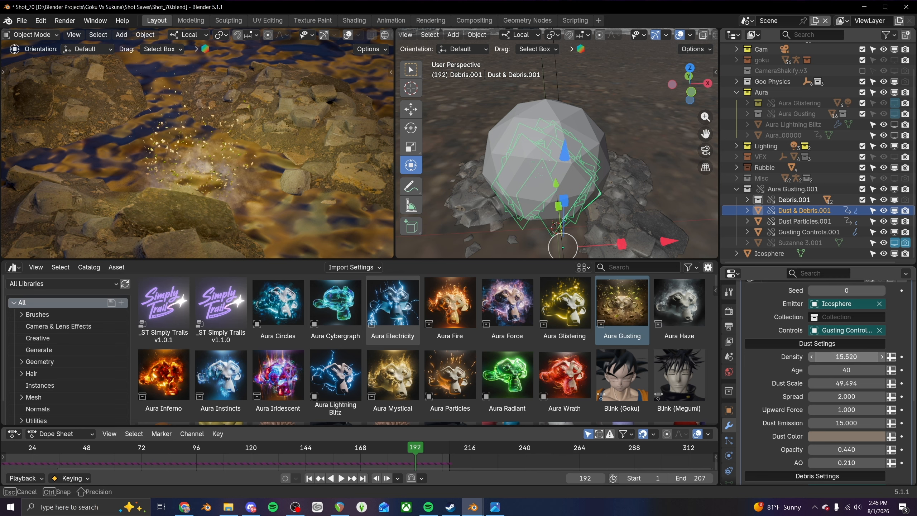
pyautogui.moveTo(831, 357); pyautogui.dragTo(839, 356)
pyautogui.moveTo(384, 449); pyautogui.dragTo(405, 448)
pyautogui.hotkey('ctrl', 'z')
pyautogui.hotkey('ctrl', 'z')
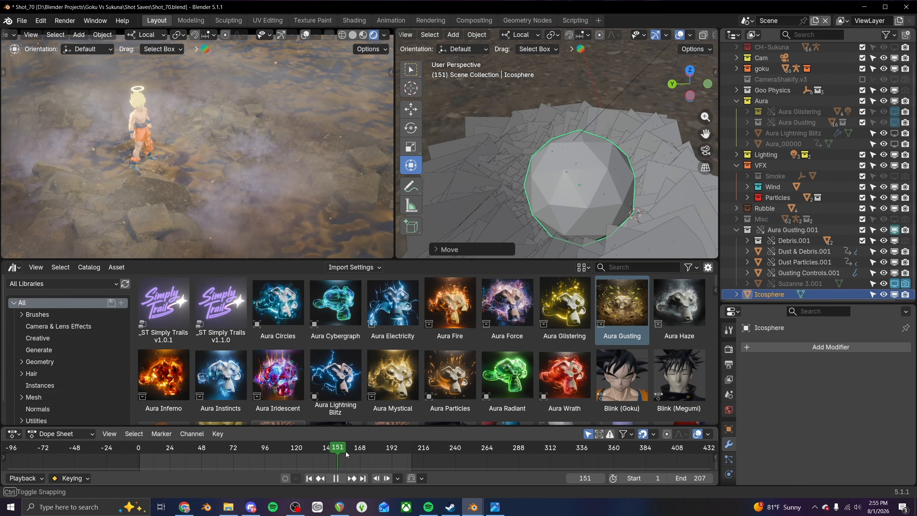
# - Show Aura Glistering in the viewports at frame 162 and save the file while the camera view uses solid shading
pyautogui.moveTo(345, 452); pyautogui.dragTo(351, 452)
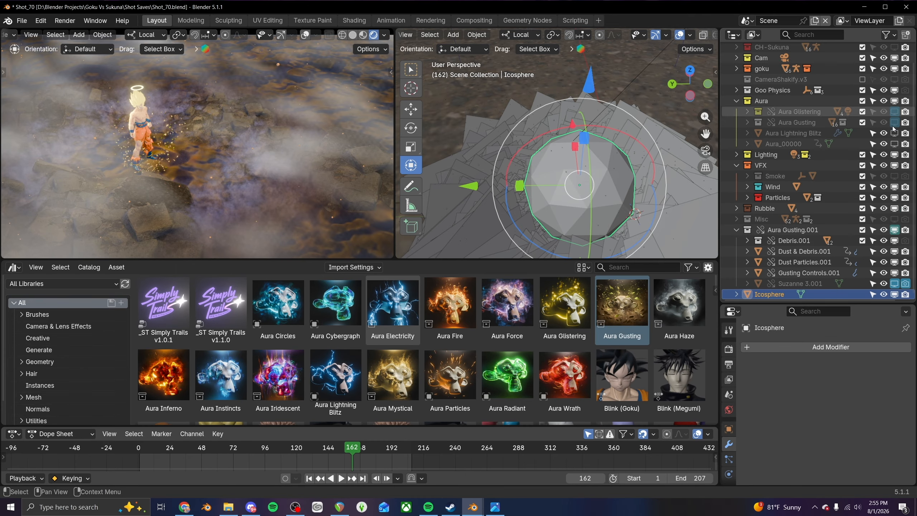
pyautogui.click(894, 111)
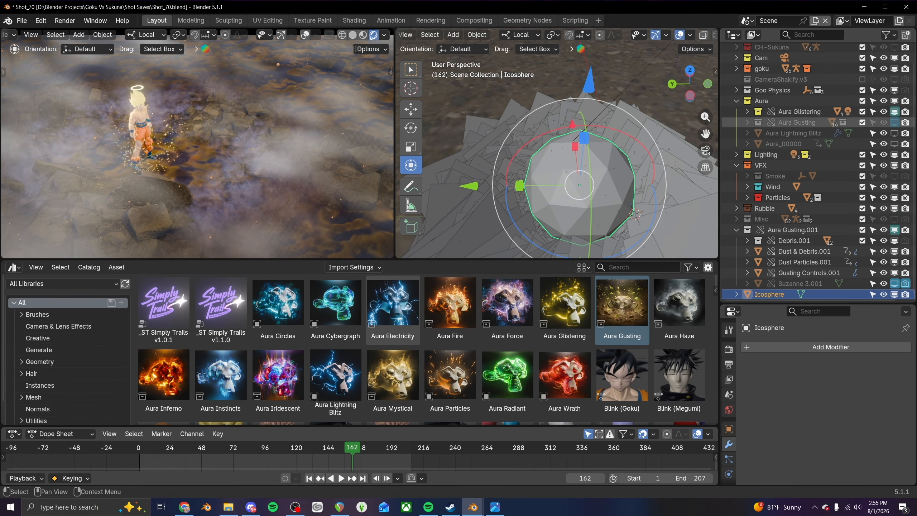
pyautogui.click(354, 34)
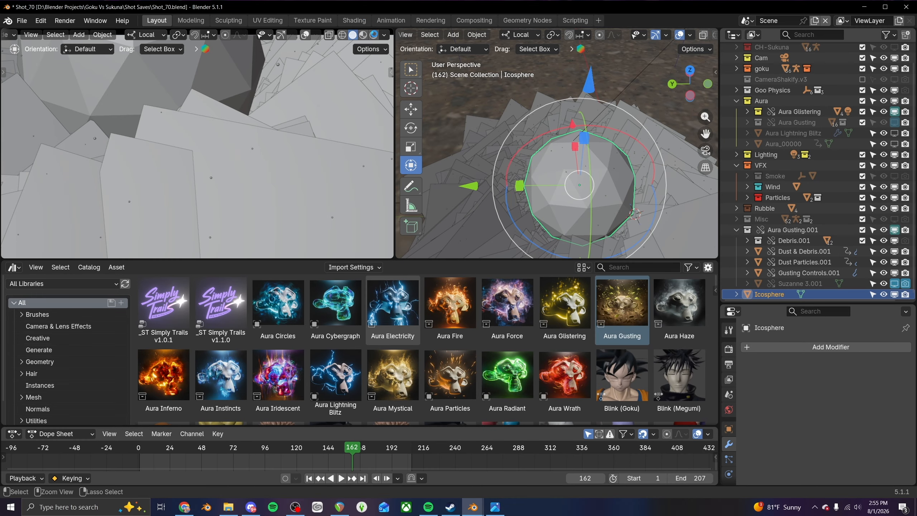
pyautogui.hotkey('ctrl', 's')
pyautogui.click(374, 35)
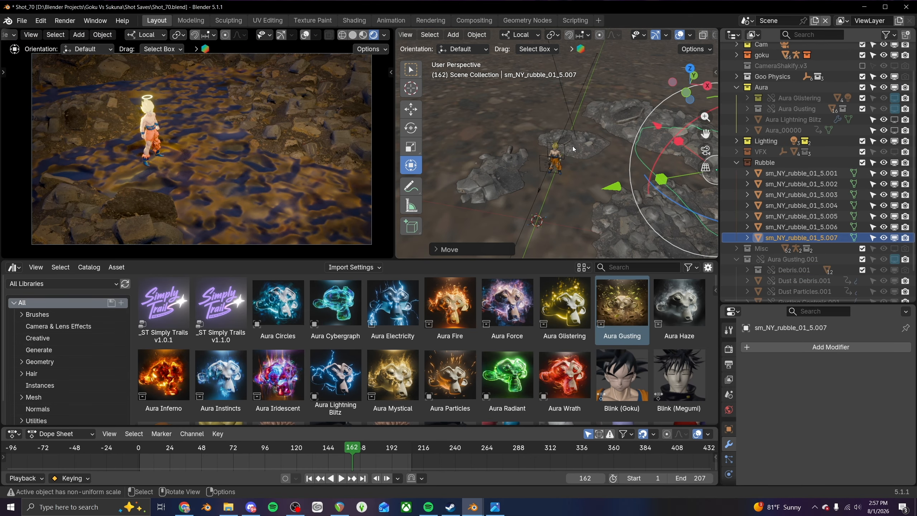
# - Rotate and reposition the rubble piece sm_NY_rubble_01_5.003 on the ground near the character and save the file
pyautogui.click(572, 146)
pyautogui.press('KP_Decimal')
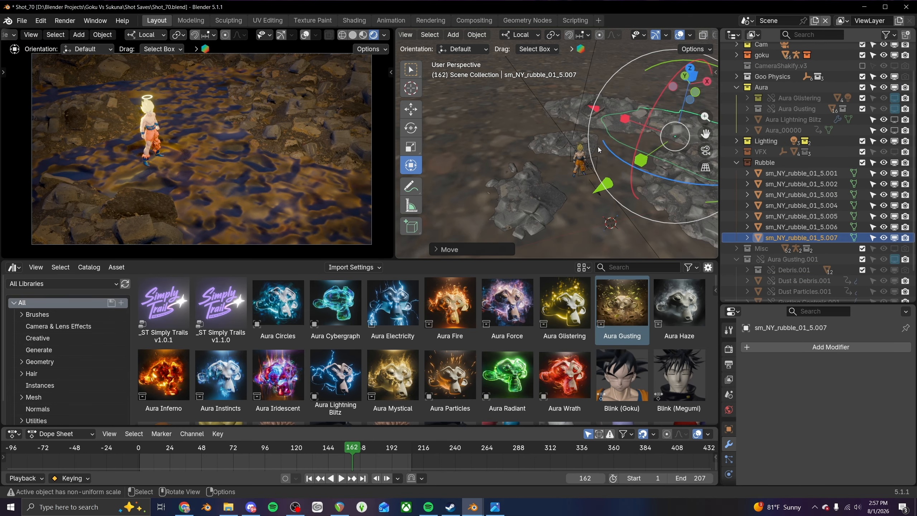
pyautogui.moveTo(575, 198); pyautogui.dragTo(615, 165)
pyautogui.press('g')
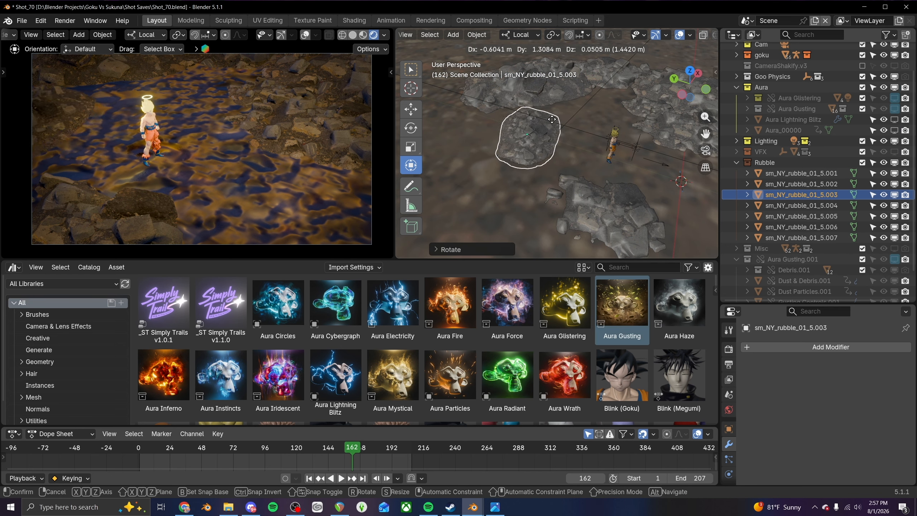
pyautogui.click(555, 143)
pyautogui.moveTo(545, 196); pyautogui.dragTo(571, 185)
pyautogui.press('g')
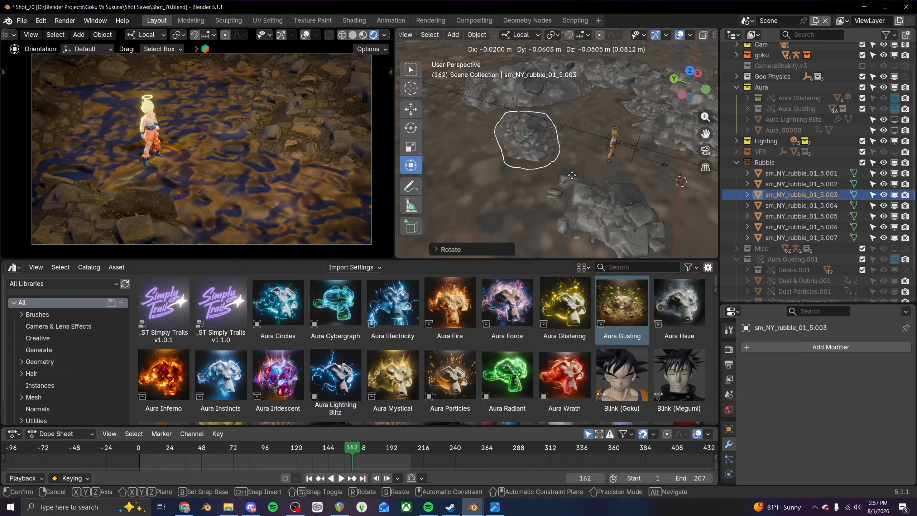
pyautogui.click(562, 166)
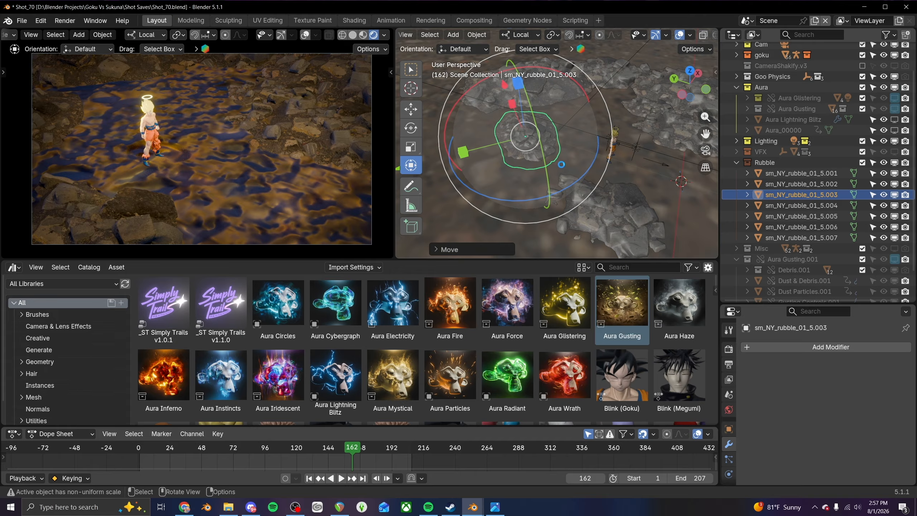
pyautogui.hotkey('ctrl', 's')
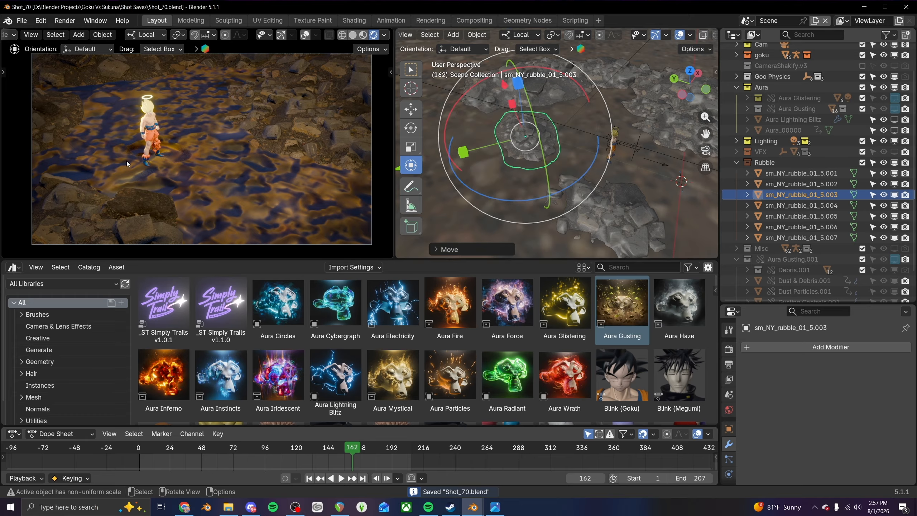
# - Show Aura Glistering, Aura Gusting, Aura Lightning Blitz, Aura_00000 and the VFX collection in the viewports
pyautogui.moveTo(532, 131)
pyautogui.mouseDown(button='middle')
pyautogui.moveTo(598, 142)
pyautogui.moveTo(566, 161)
pyautogui.moveTo(546, 138)
pyautogui.mouseUp(button='middle')
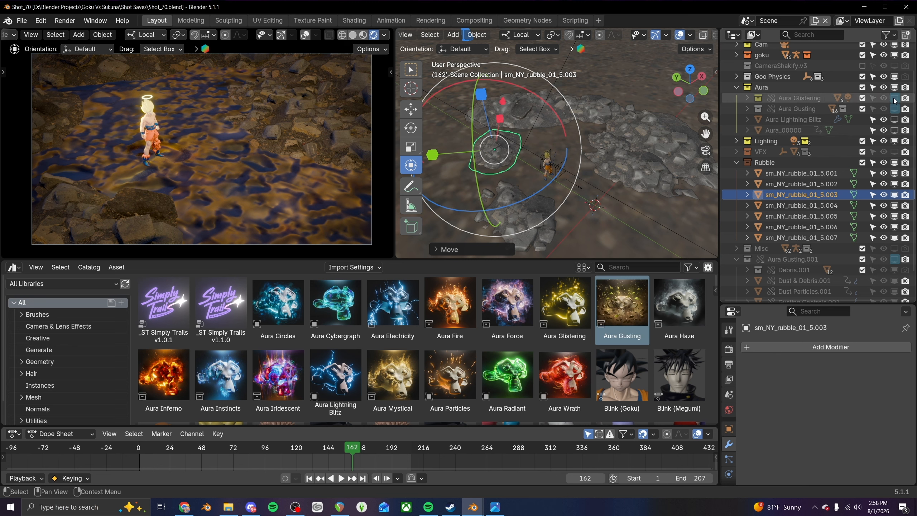
pyautogui.moveTo(894, 101); pyautogui.dragTo(894, 109)
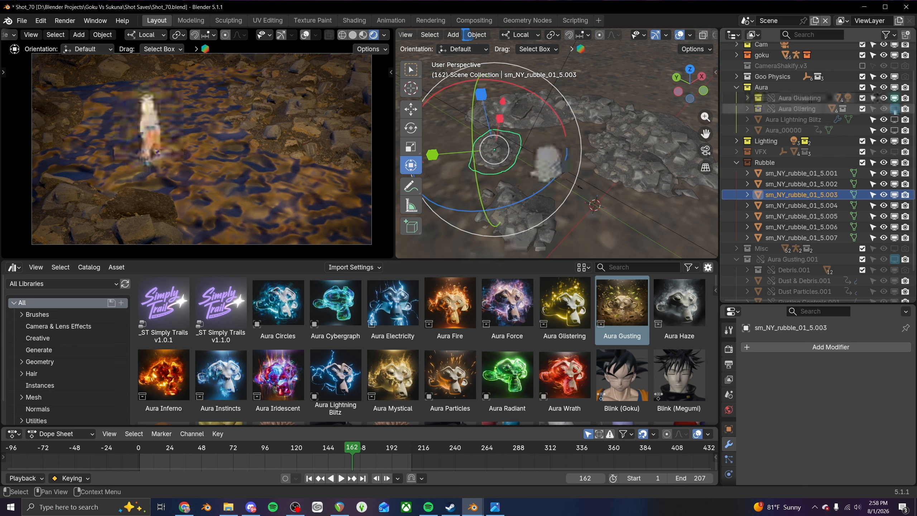
pyautogui.click(895, 130)
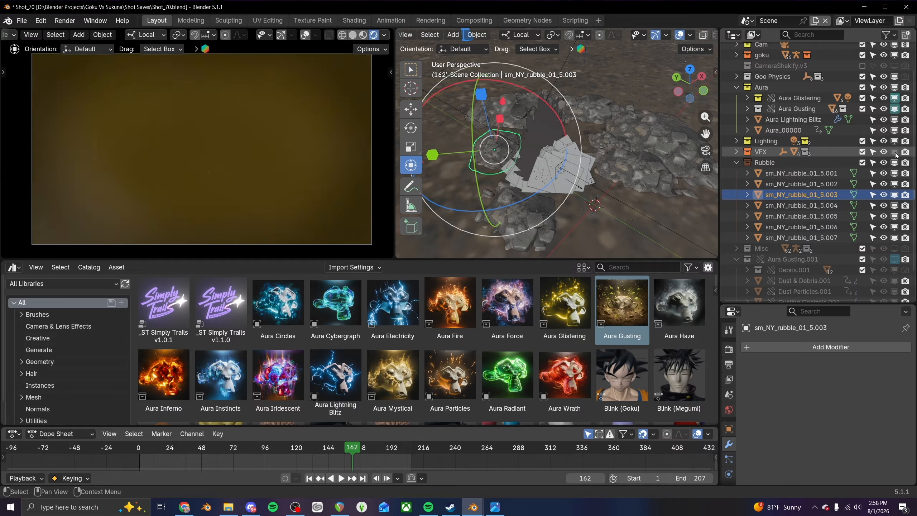
pyautogui.click(895, 152)
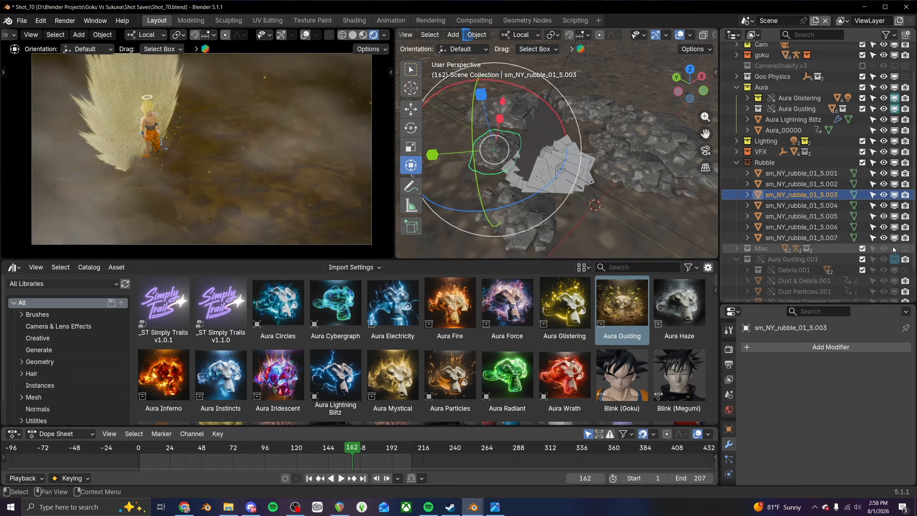
# - Show the Aura Gusting.001 collection and the Icosphere in the viewports and set the camera view to solid shading
pyautogui.scroll(-3, 894, 247)
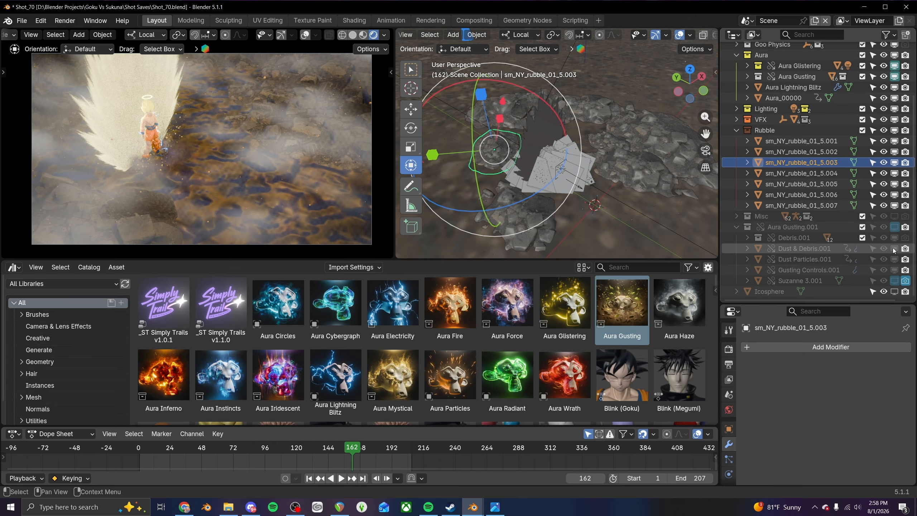
pyautogui.click(895, 227)
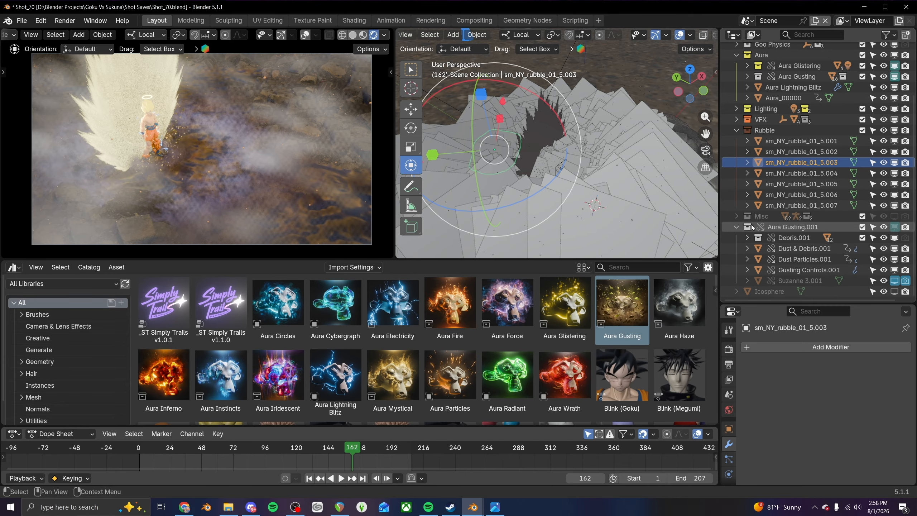
pyautogui.click(736, 226)
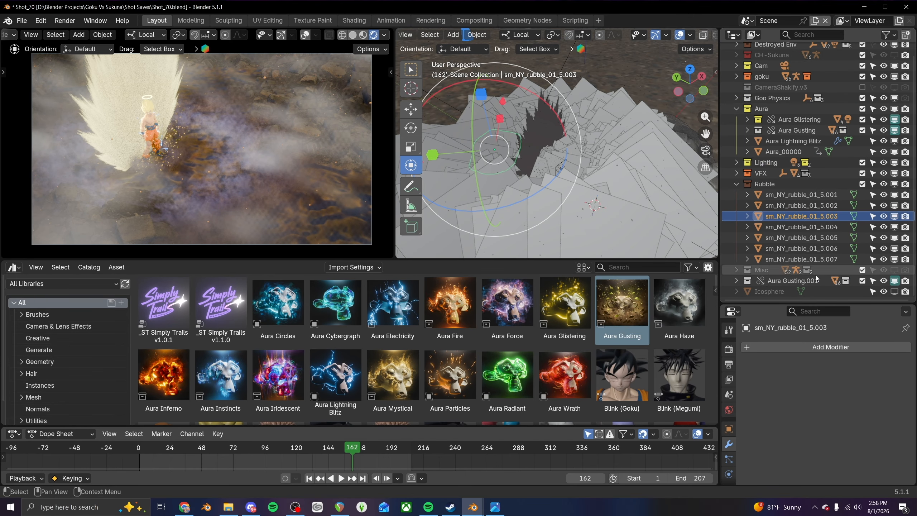
pyautogui.click(894, 292)
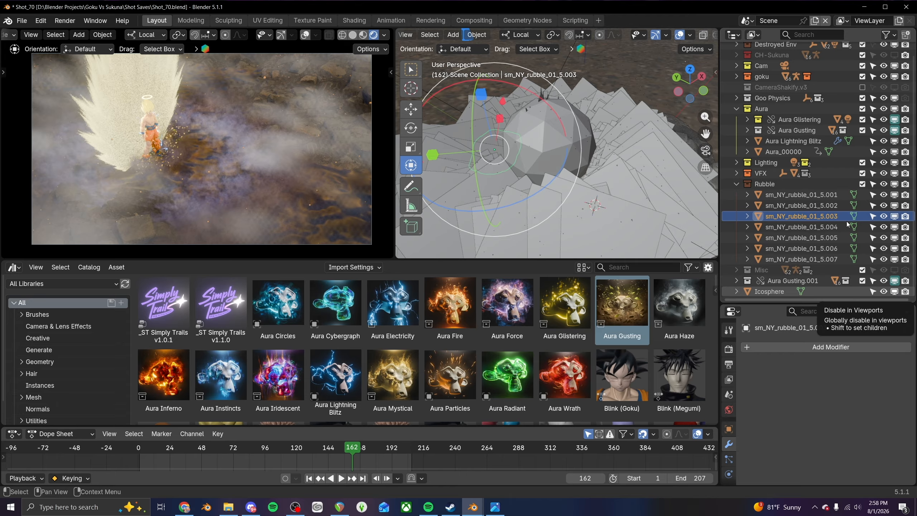
pyautogui.scroll(2, 845, 98)
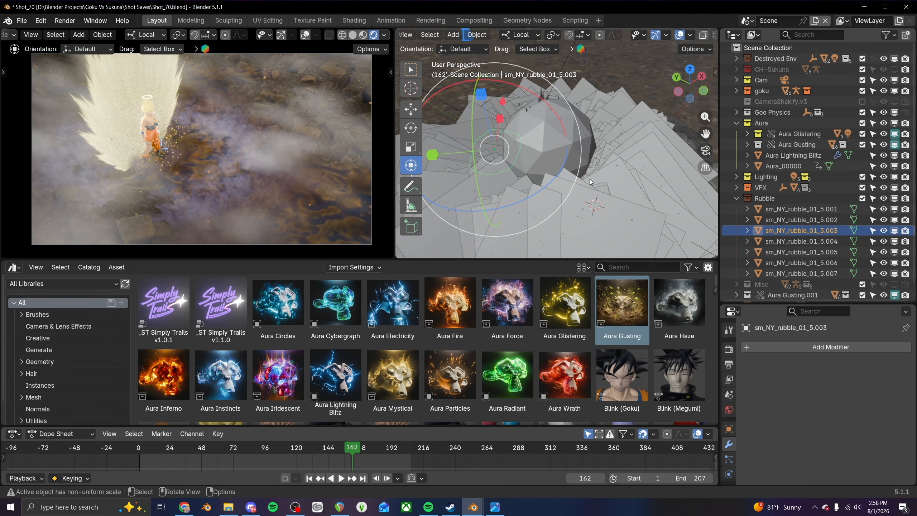
pyautogui.click(353, 34)
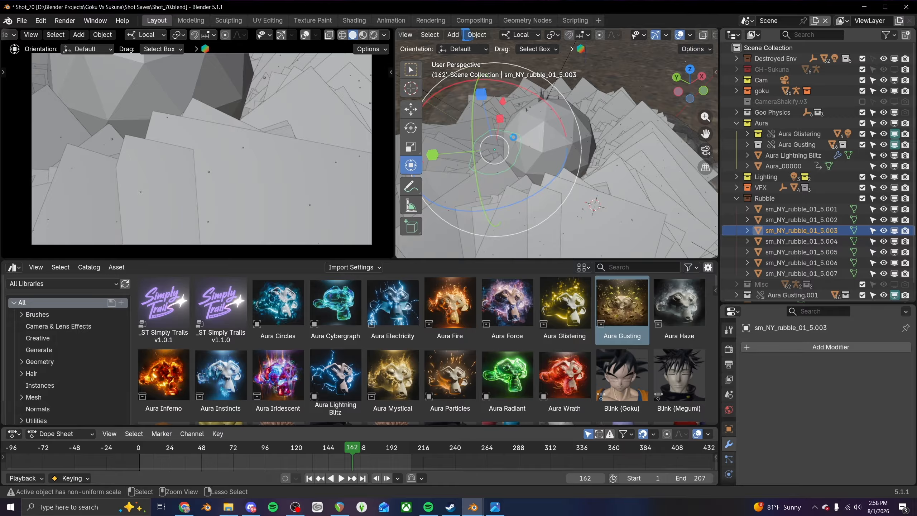
# - Save the file and show the camera view in rendered shading with more height for the viewports
pyautogui.hotkey('ctrl', 's')
pyautogui.click(373, 35)
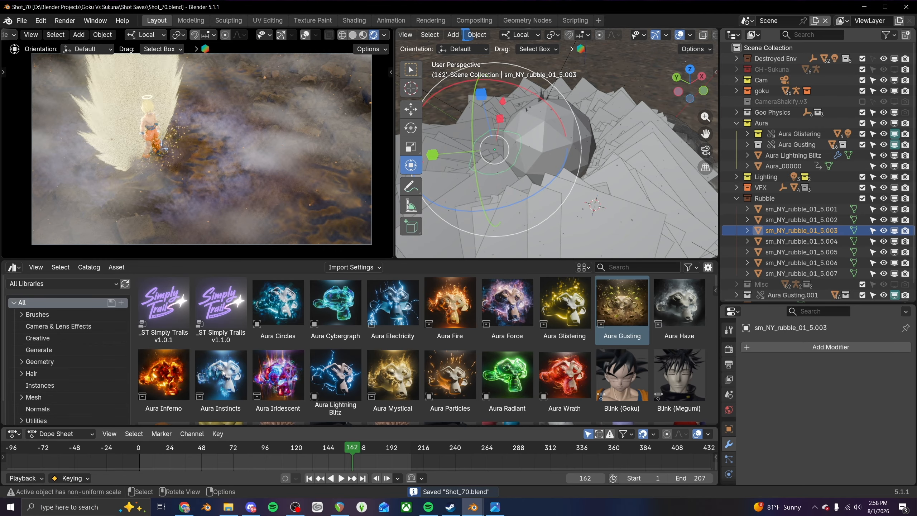
pyautogui.moveTo(242, 261); pyautogui.dragTo(237, 293)
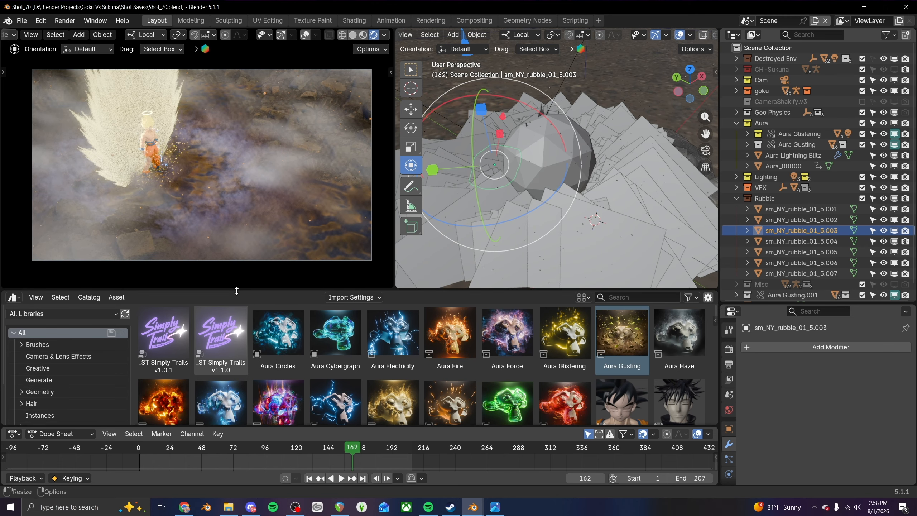
# - Play back the animation in the rendered camera view and stop at frame 173
pyautogui.click(143, 449)
pyautogui.press('space')
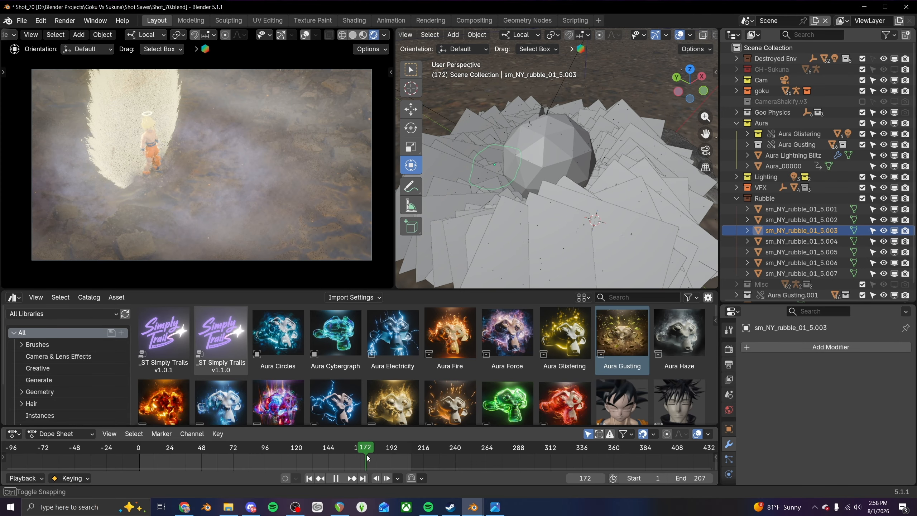
pyautogui.press('space')
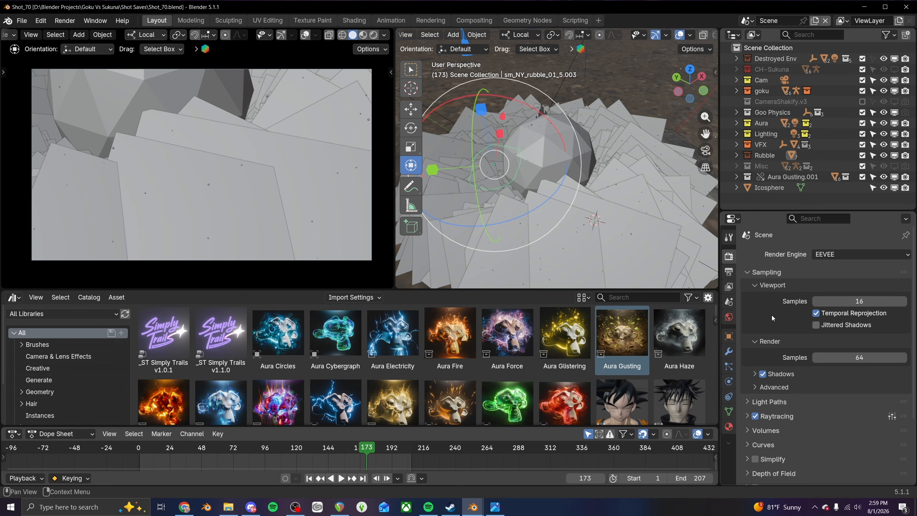
# - Replace the Shot_70_Playblast render output path with a new name starting with "Shot"
pyautogui.keyDown('ctrl'); pyautogui.scroll(-1, 812, 343); pyautogui.keyUp('ctrl')
pyautogui.scroll(-4, 841, 356)
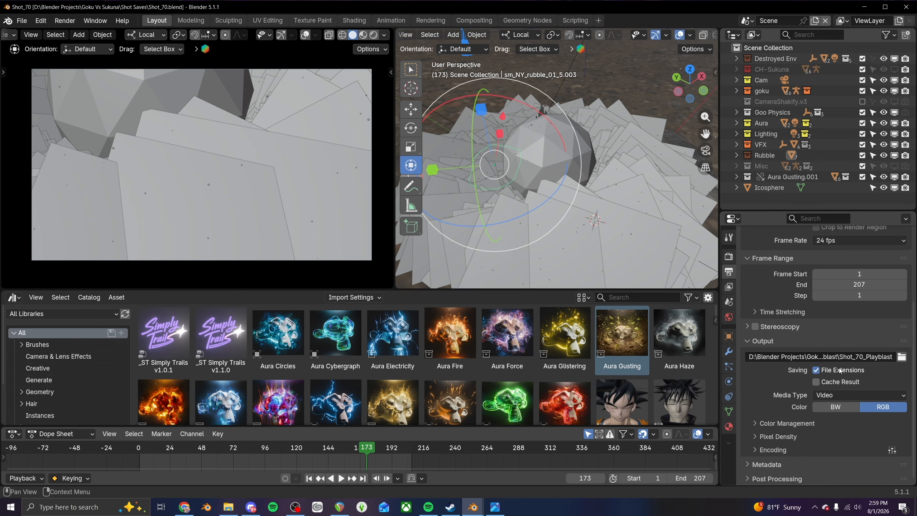
pyautogui.click(837, 357)
pyautogui.hotkey('ctrl', 'a')
pyautogui.write('Shot')
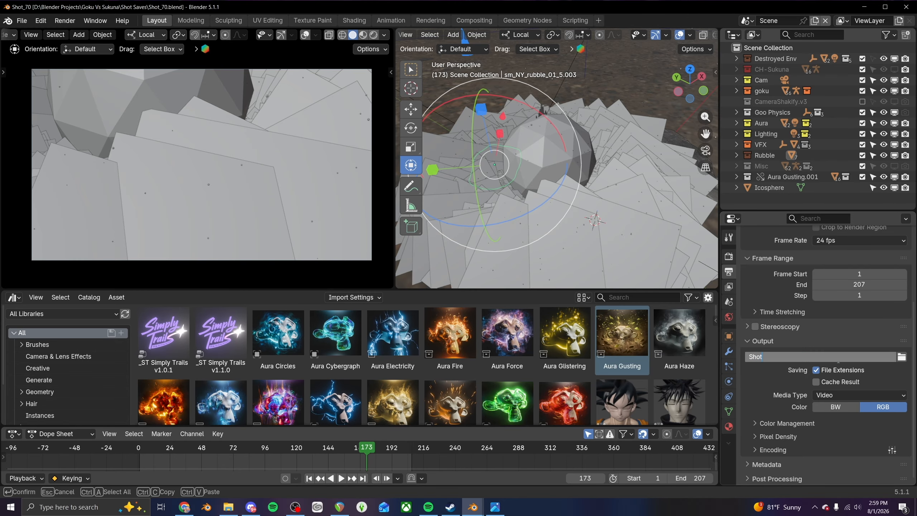